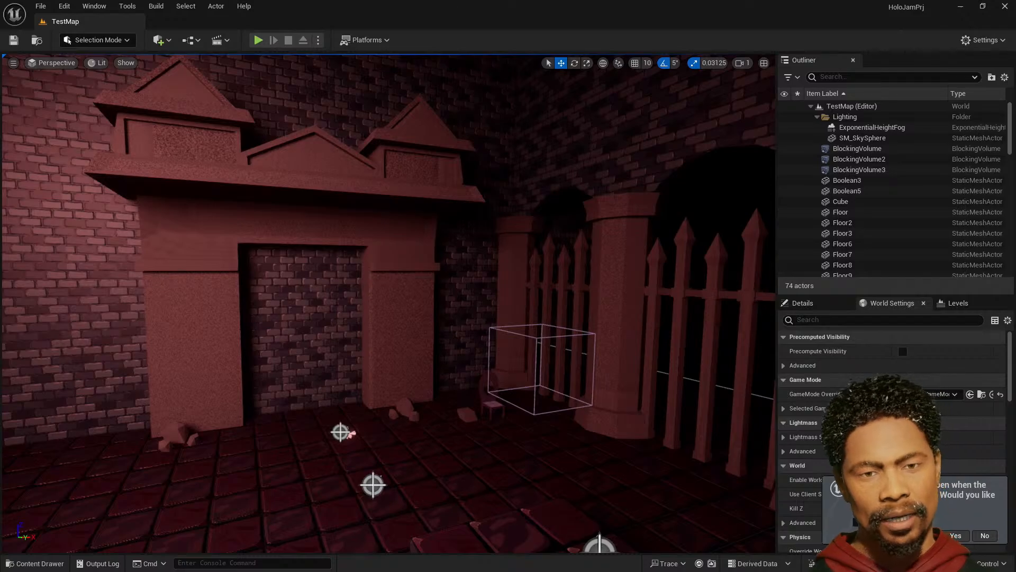
- Import the Chain FBX as a static mesh into the HoloJam/Assets/Mesh folder and close the message log
{"action": "left_click", "coordinate": [35, 563]}
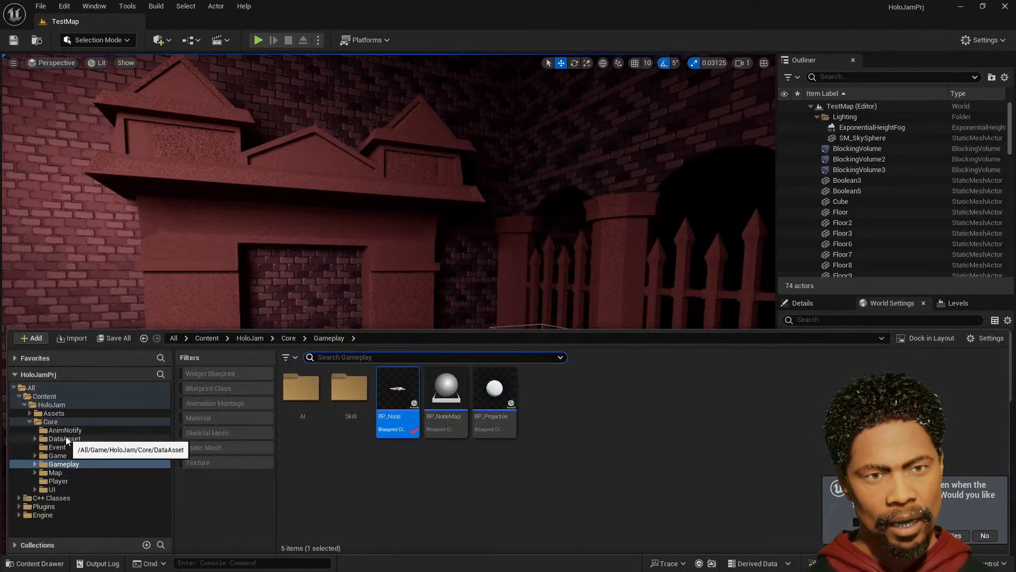
{"action": "left_click", "coordinate": [54, 414]}
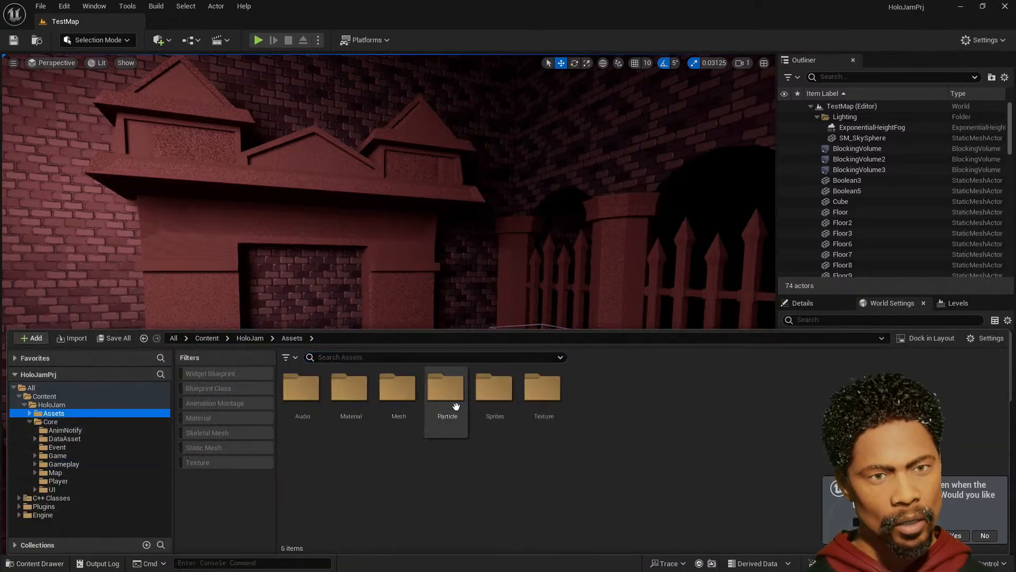
{"action": "double_click", "coordinate": [397, 391]}
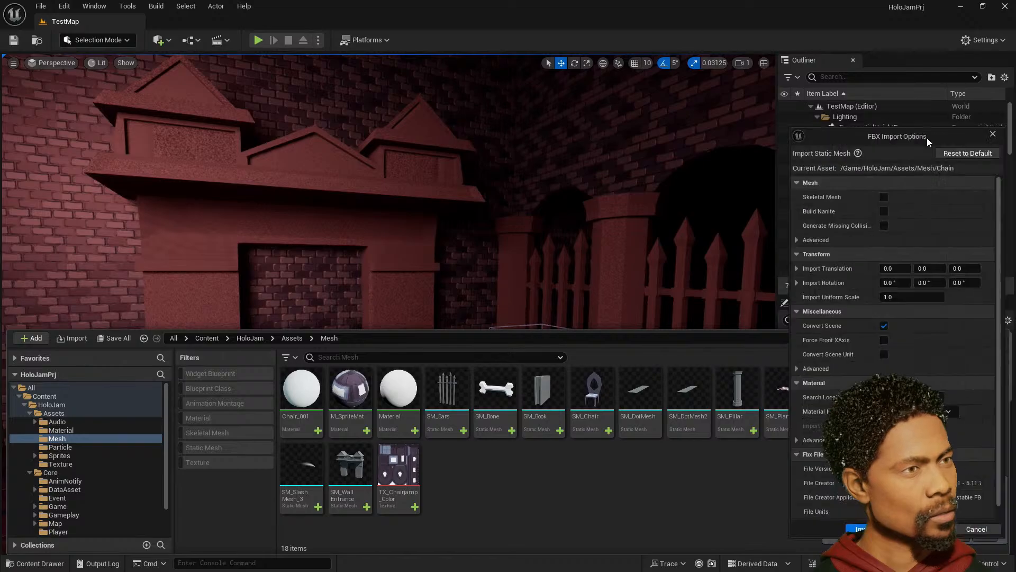
{"action": "left_click", "coordinate": [432, 498]}
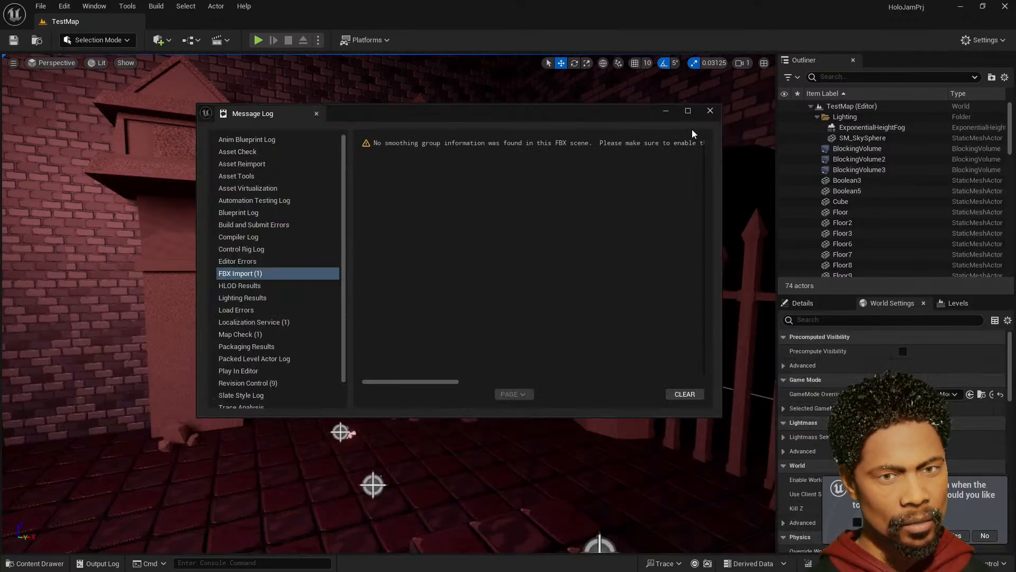
{"action": "left_click", "coordinate": [710, 110]}
- Place the imported Chain mesh in the level beside the edge of the tiled floor
{"action": "left_click", "coordinate": [34, 564]}
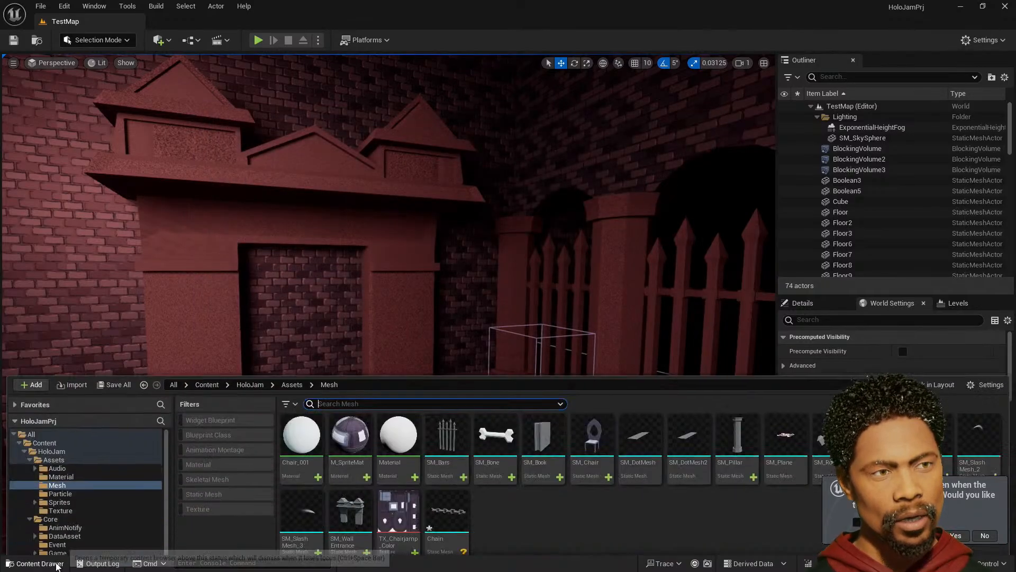
{"action": "left_click_drag", "start_coordinate": [447, 506], "coordinate": [320, 466]}
{"action": "key", "text": "f"}
{"action": "right_click_drag", "start_coordinate": [650, 435], "coordinate": [598, 435]}
- Rotate the chain upright and lower it so it hangs beside the outer edge of the floor
{"action": "key", "text": "e"}
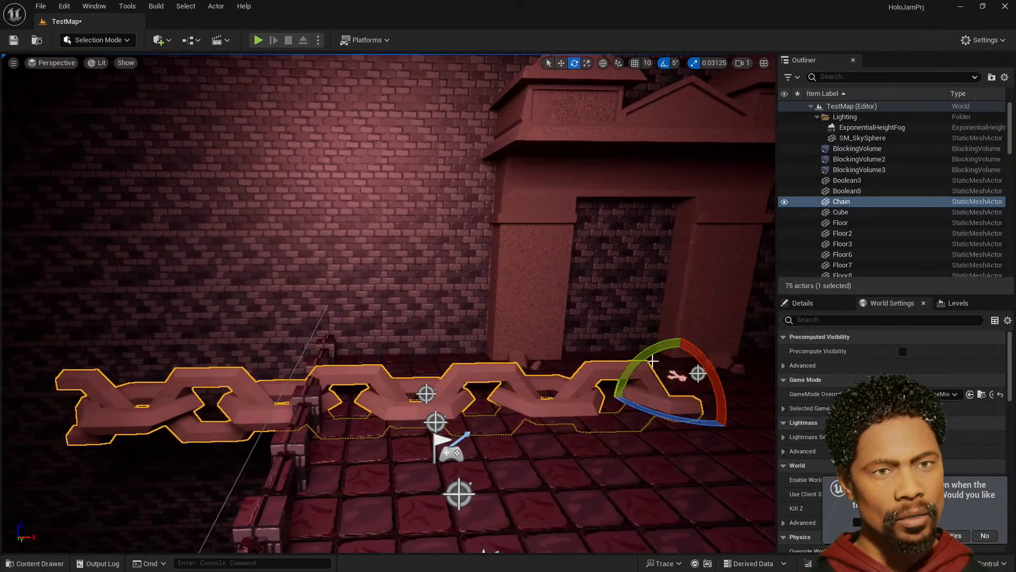
{"action": "left_click_drag", "start_coordinate": [653, 361], "coordinate": [217, 443]}
{"action": "key", "text": "r"}
{"action": "key", "text": "w"}
{"action": "left_click_drag", "start_coordinate": [198, 409], "coordinate": [204, 505]}
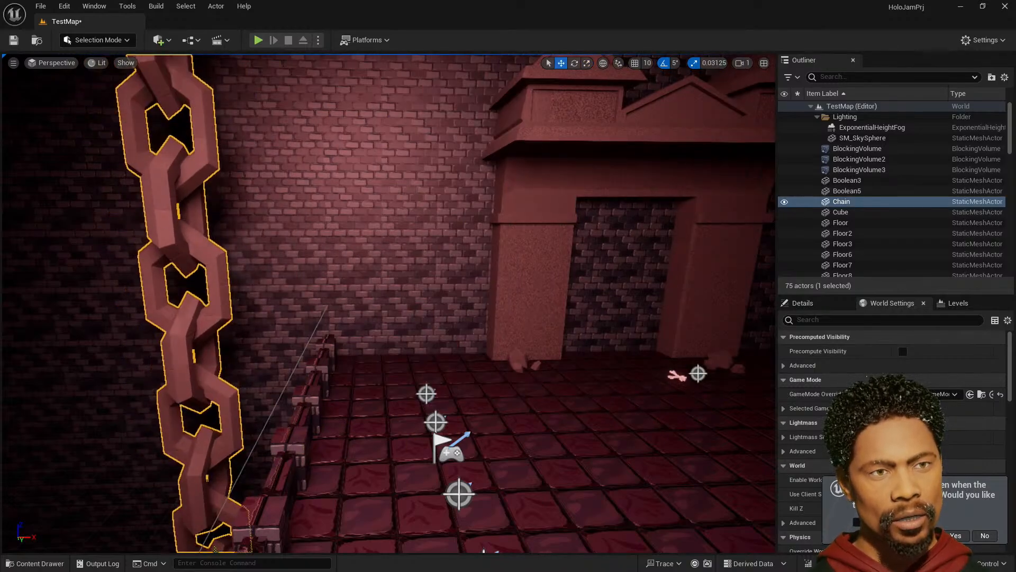
{"action": "mouse_move", "coordinate": [269, 403]}
{"action": "right_mouse_down"}
{"action": "mouse_move", "coordinate": [275, 442]}
{"action": "mouse_move", "coordinate": [270, 404]}
{"action": "right_mouse_up"}
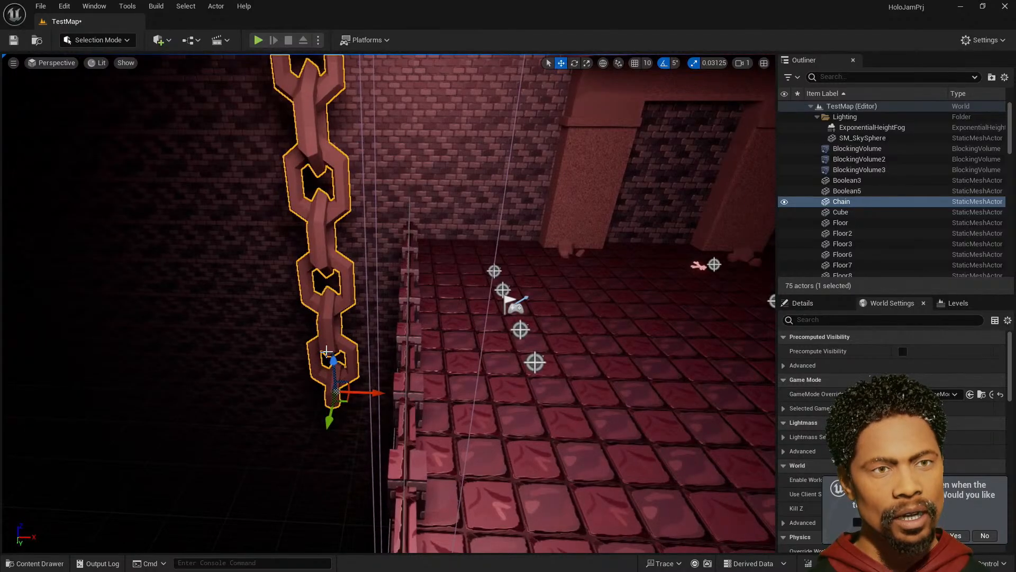
- Duplicate the upright chain and raise the copy so it extends the original chain upward
{"action": "left_click_drag", "start_coordinate": [330, 351], "coordinate": [358, 195]}
{"action": "right_click_drag", "start_coordinate": [358, 195], "coordinate": [358, 195]}
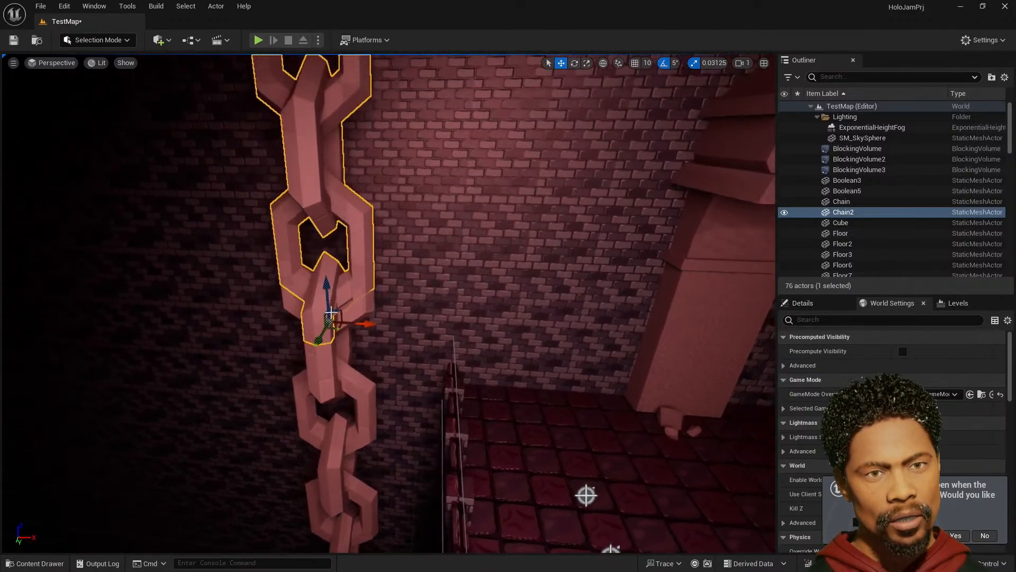
{"action": "left_click_drag", "start_coordinate": [321, 289], "coordinate": [314, 205]}
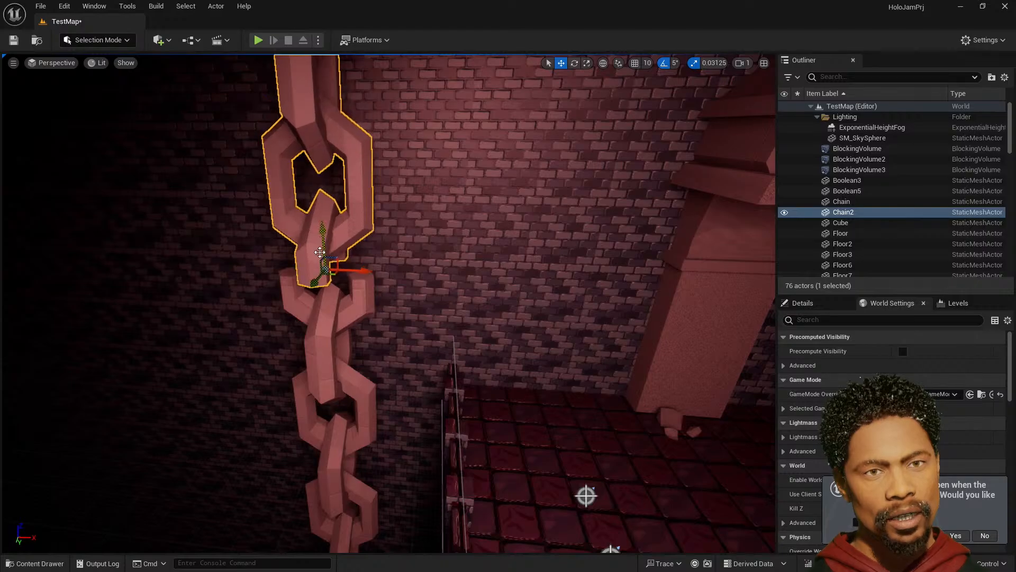
- Turn the copied chain about its vertical axis so its lowest link interlocks with the chain below
{"action": "key", "text": "e"}
{"action": "left_click_drag", "start_coordinate": [350, 248], "coordinate": [378, 265]}
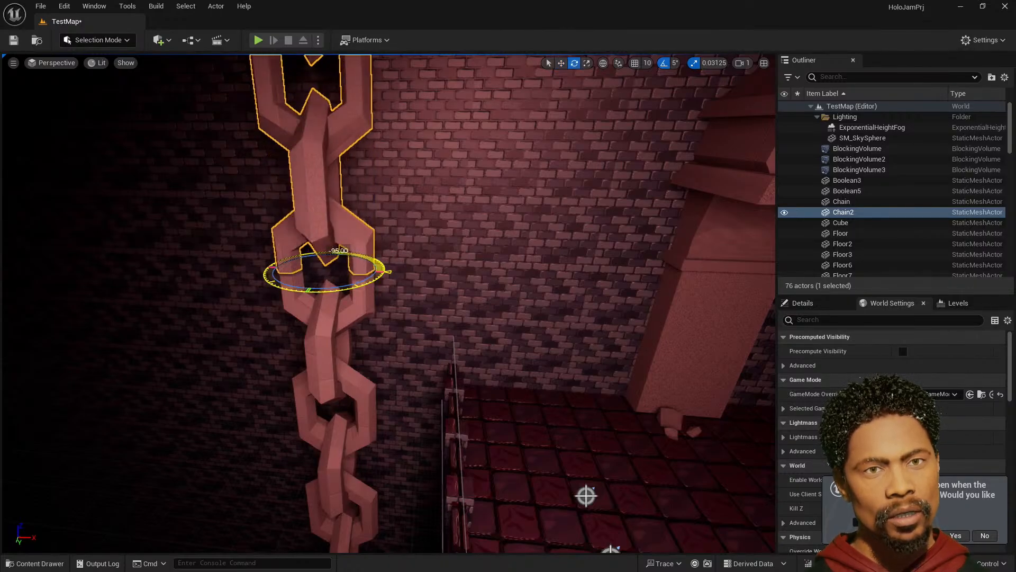
{"action": "key", "text": "w"}
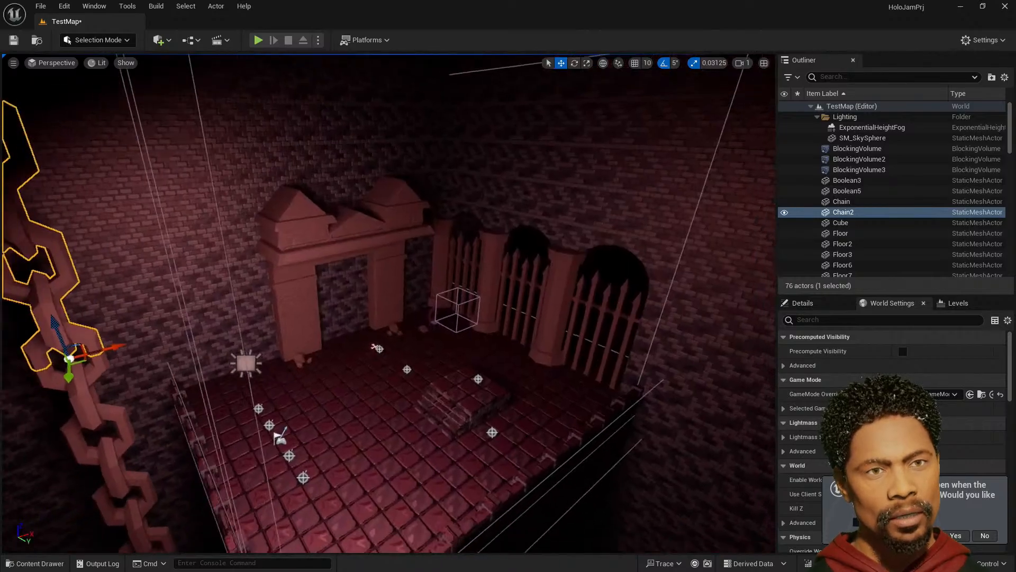
- Try to play the level, then open the event graph of the BPW_HoloButton blueprint that has compiler errors
{"action": "mouse_move", "coordinate": [359, 299]}
{"action": "right_mouse_down"}
{"action": "mouse_move", "coordinate": [354, 317]}
{"action": "mouse_move", "coordinate": [360, 299]}
{"action": "right_mouse_up"}
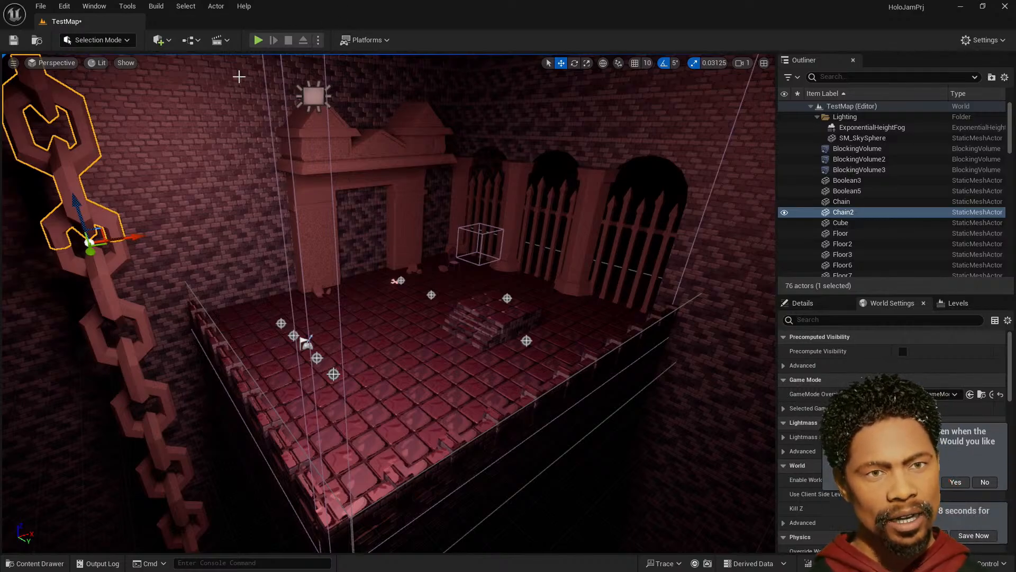
{"action": "left_click", "coordinate": [258, 39]}
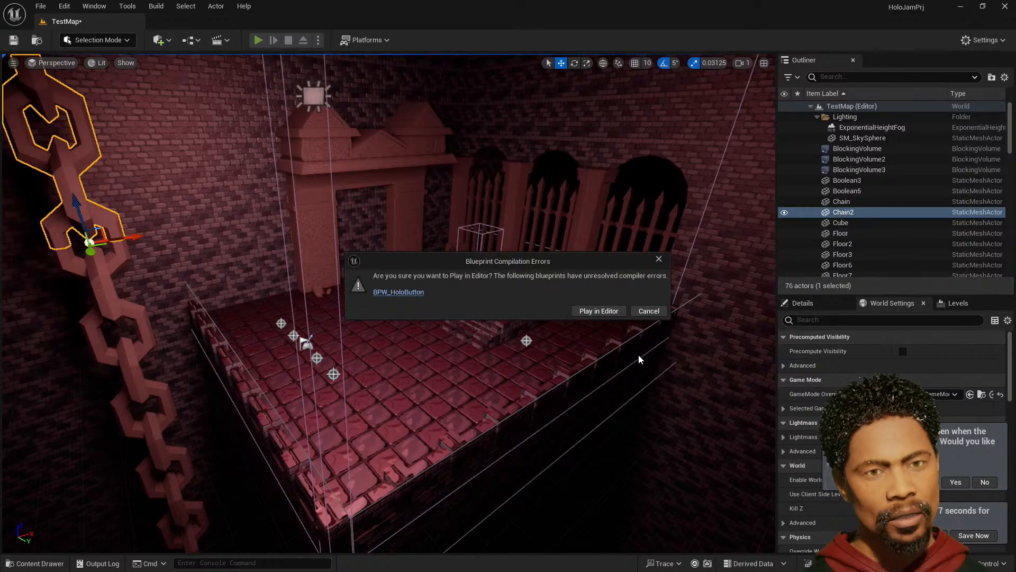
{"action": "left_click", "coordinate": [412, 292]}
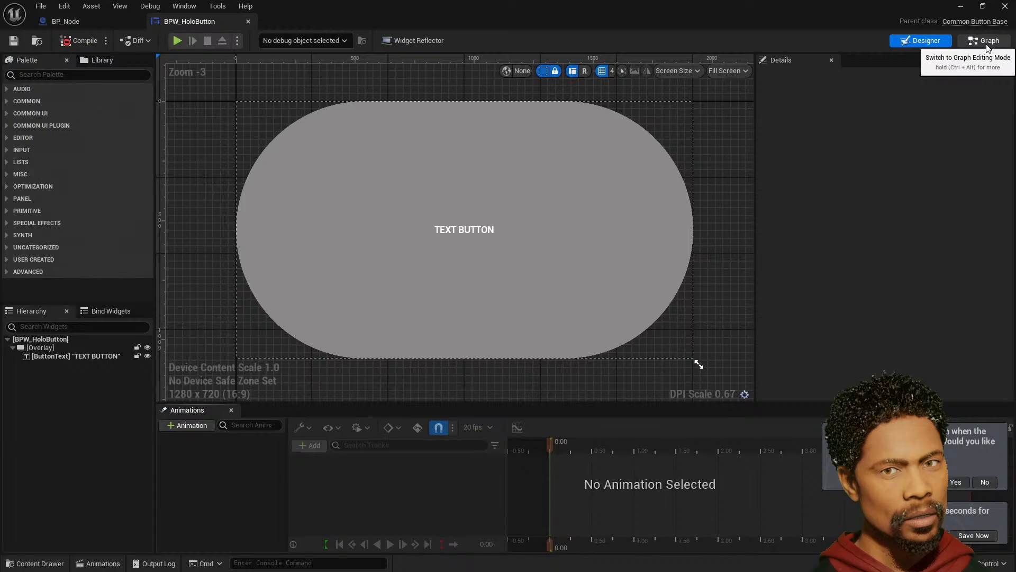
{"action": "left_click", "coordinate": [986, 46]}
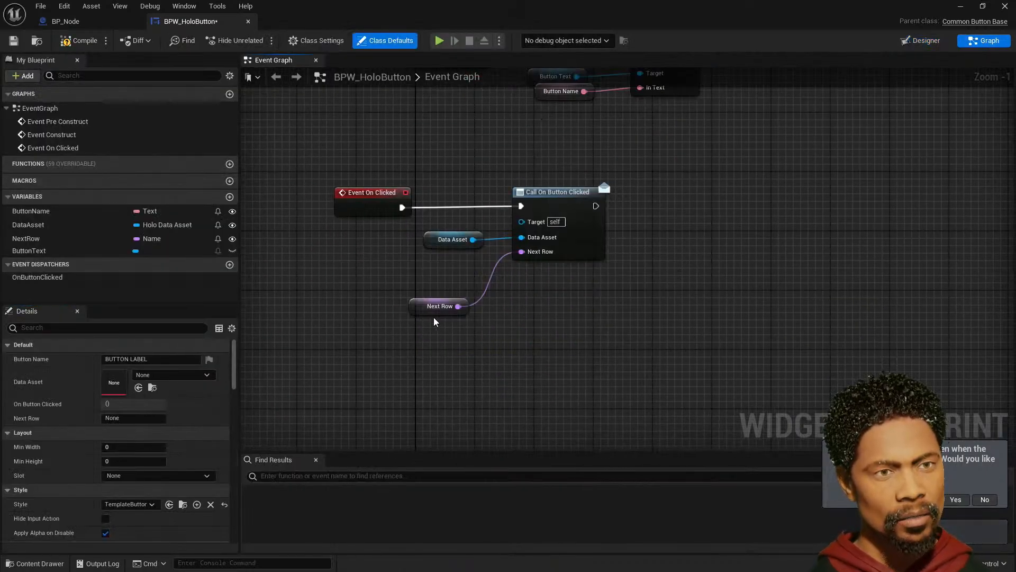
- Line up the Next Row node beneath Data Asset, compile BPW_HoloButton and inspect the failing entry in the compiler results
{"action": "left_click_drag", "start_coordinate": [421, 313], "coordinate": [437, 269]}
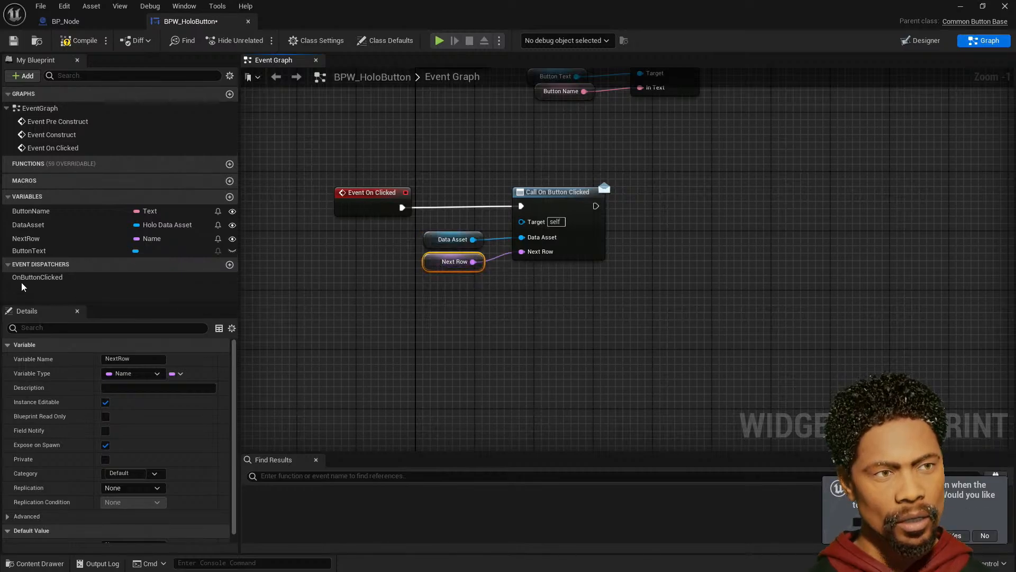
{"action": "left_click", "coordinate": [78, 42]}
{"action": "left_click", "coordinate": [506, 484]}
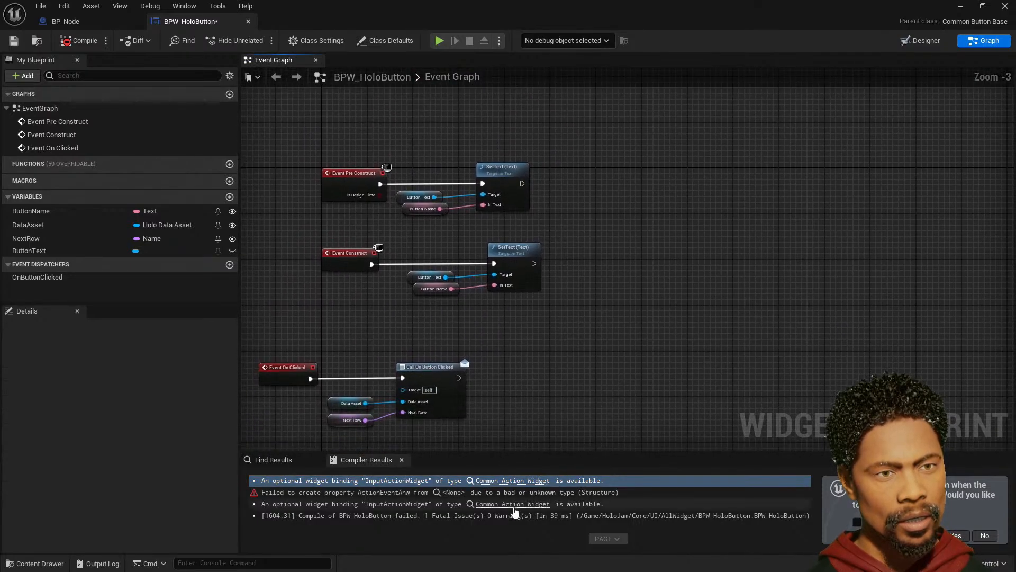
{"action": "left_click", "coordinate": [455, 494]}
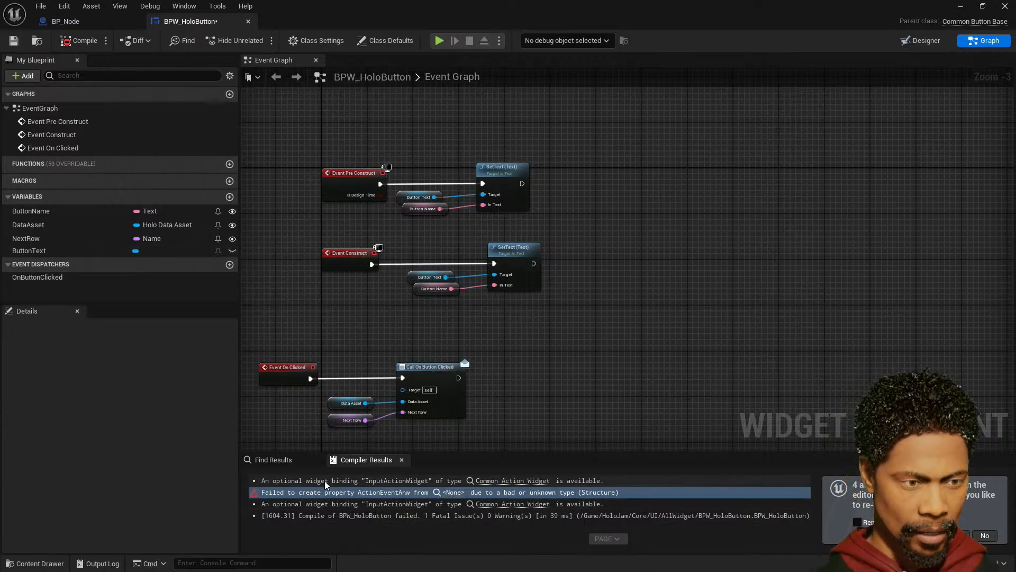
- Remove the ActionEventAnw input from the OnButtonClicked event dispatcher, compile the blueprint and save everything
{"action": "left_click", "coordinate": [50, 277]}
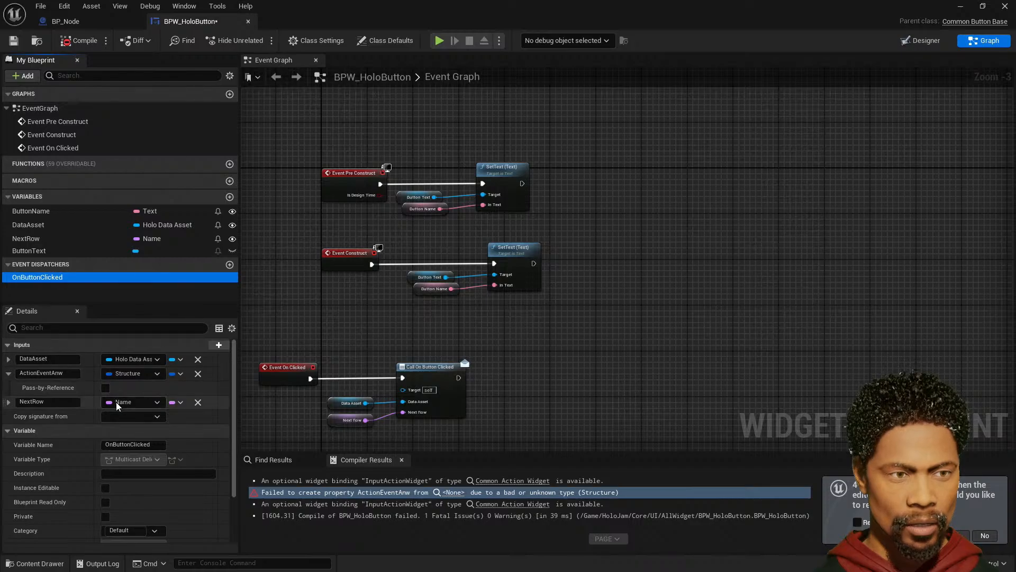
{"action": "left_click", "coordinate": [198, 374]}
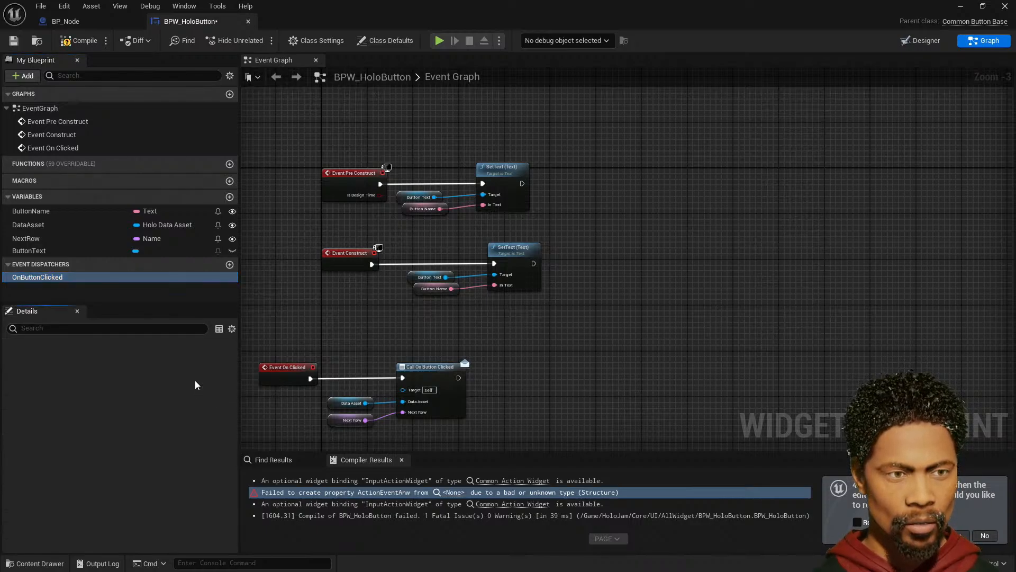
{"action": "left_click", "coordinate": [80, 40]}
{"action": "right_click_drag", "start_coordinate": [422, 374], "coordinate": [436, 257]}
{"action": "key", "text": "ctrl+shift+s"}
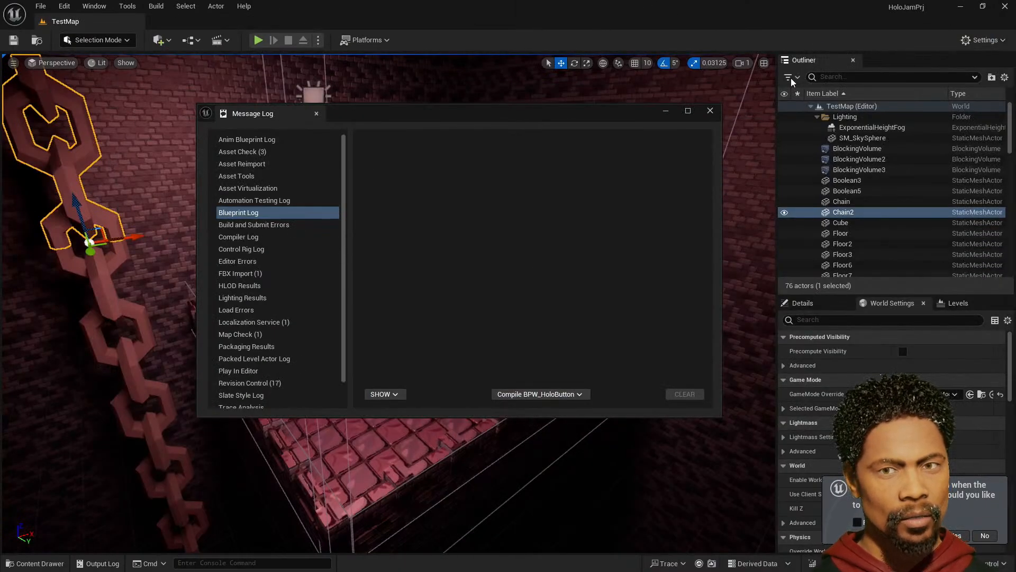
- Close the message log, play the level in fullscreen and decline the prompt to reopen assets
{"action": "left_click", "coordinate": [711, 111]}
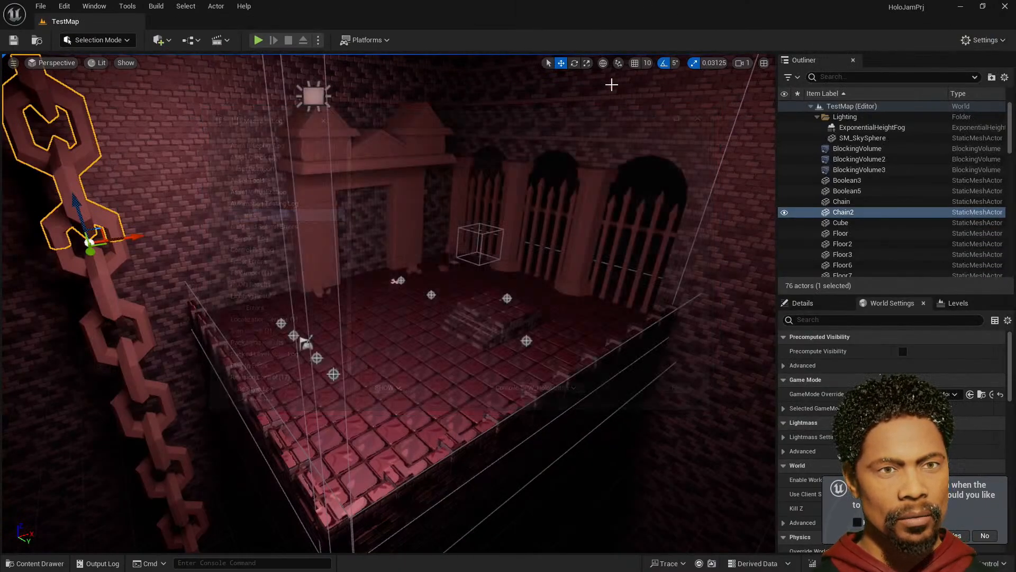
{"action": "left_click", "coordinate": [257, 41]}
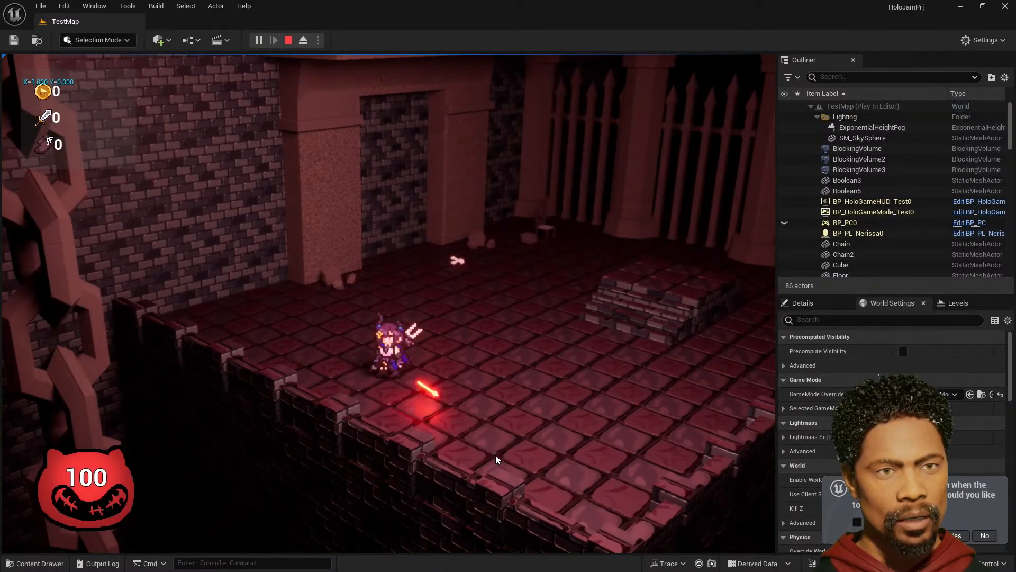
{"action": "key", "text": "d"}
{"action": "key", "text": "w"}
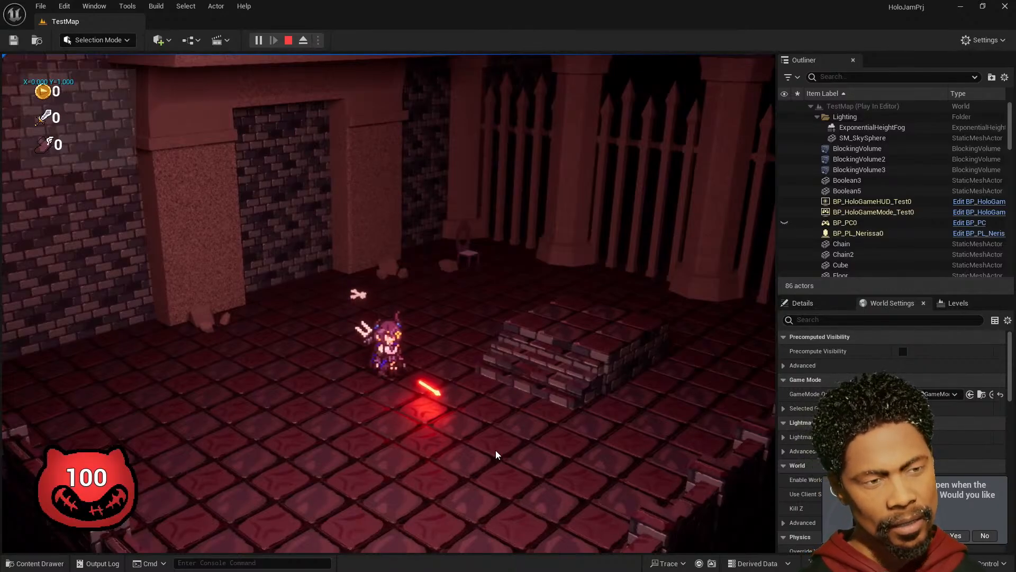
{"action": "key", "text": "F11"}
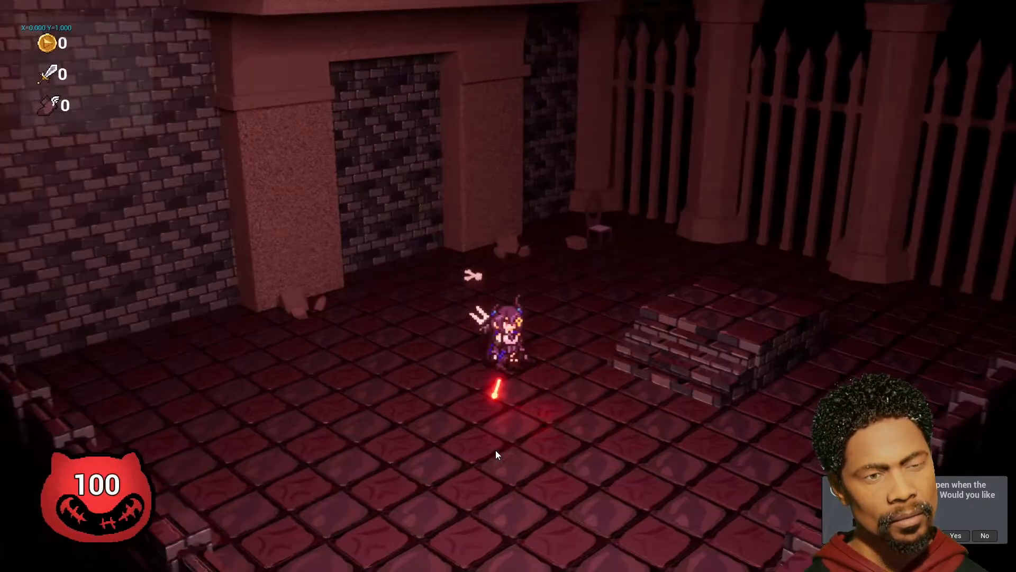
{"action": "left_click", "coordinate": [979, 535]}
- Walk the character around the floor to check how the hanging chains, gate and fences look during play
{"action": "key", "text": "s"}
{"action": "key", "text": "d"}
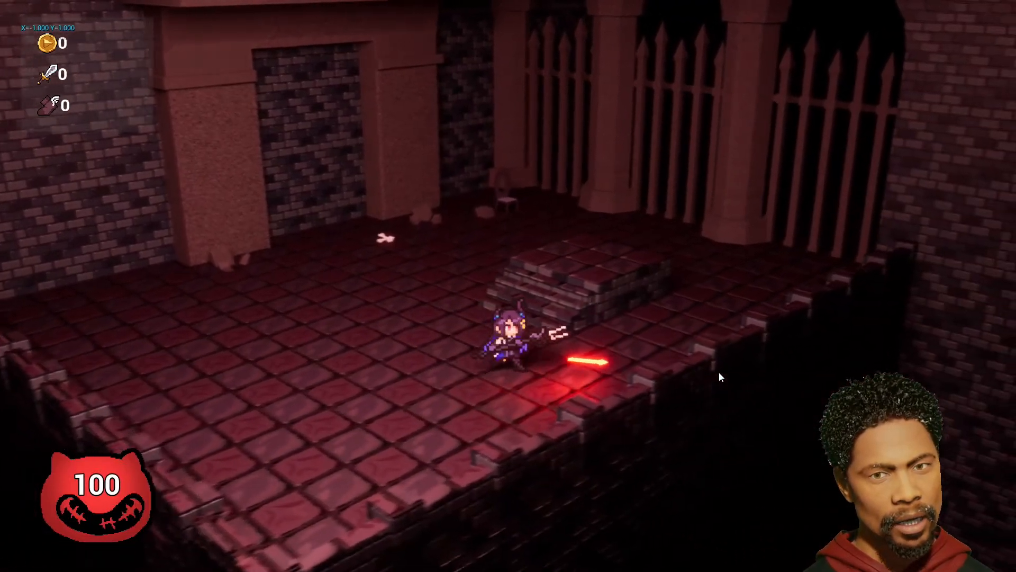
{"action": "key", "text": "d"}
{"action": "key", "text": "w"}
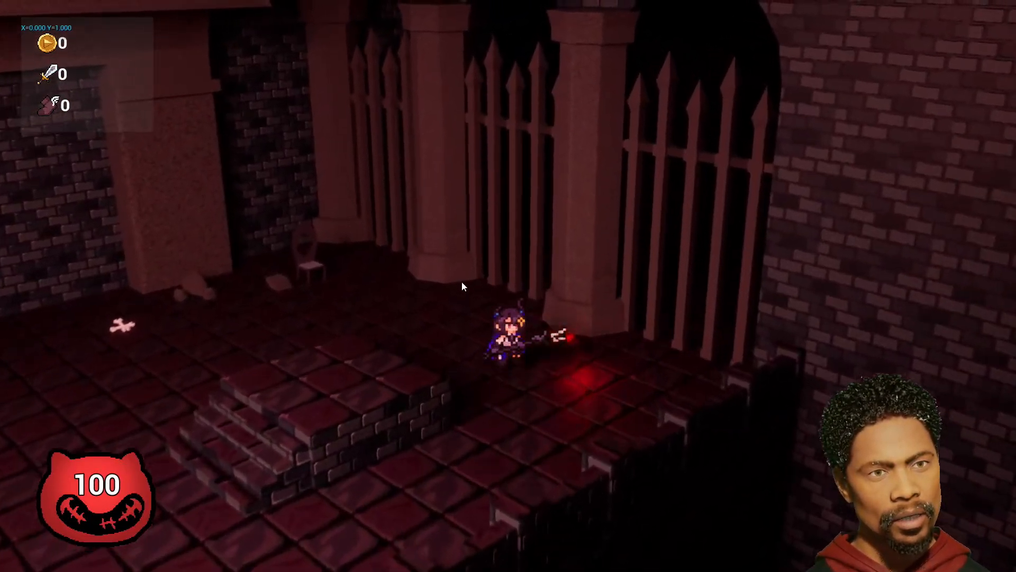
{"action": "key", "text": "a"}
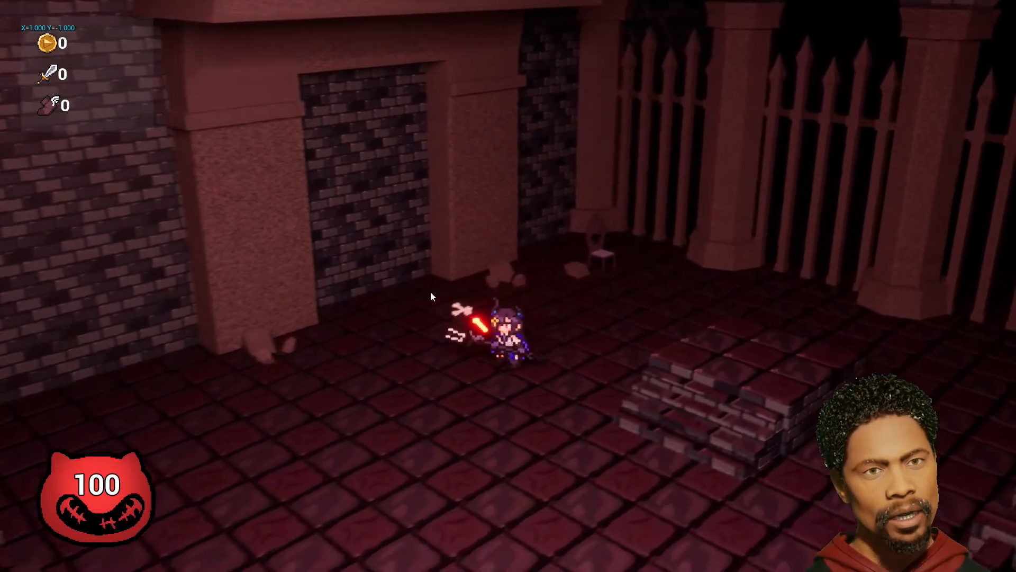
{"action": "key", "text": "a"}
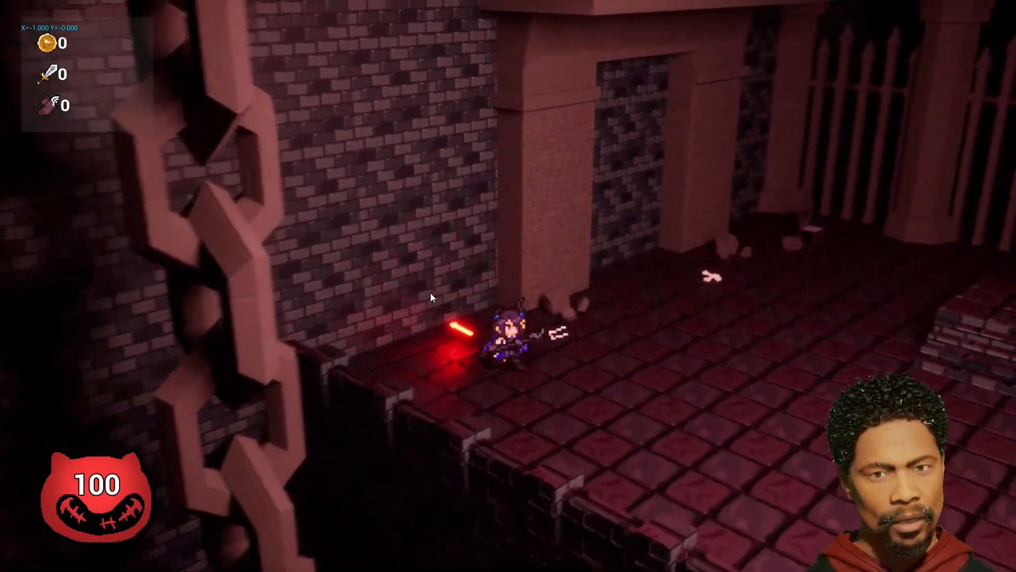
{"action": "key", "text": "w"}
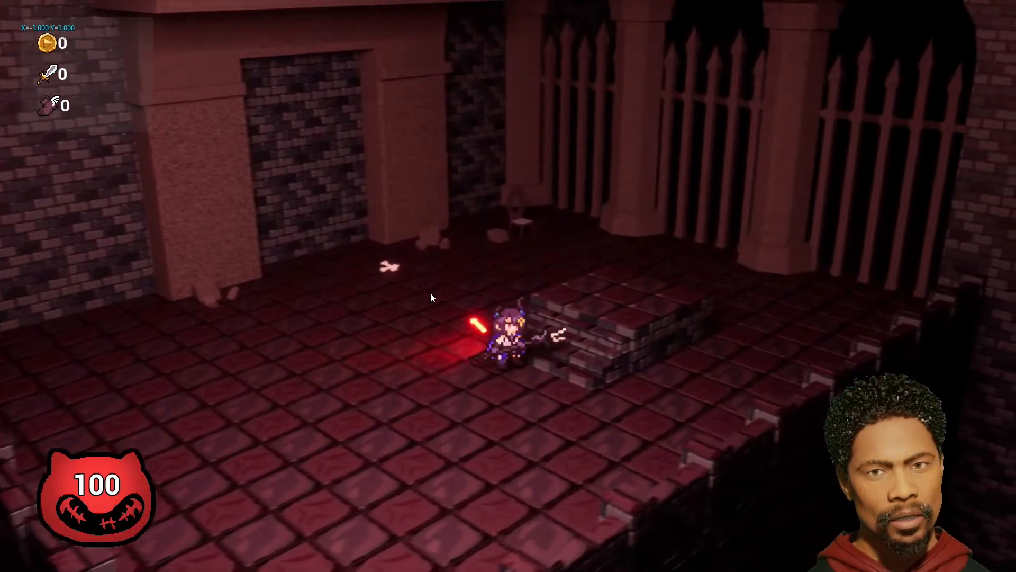
{"action": "key", "text": "s"}
{"action": "key", "text": "d"}
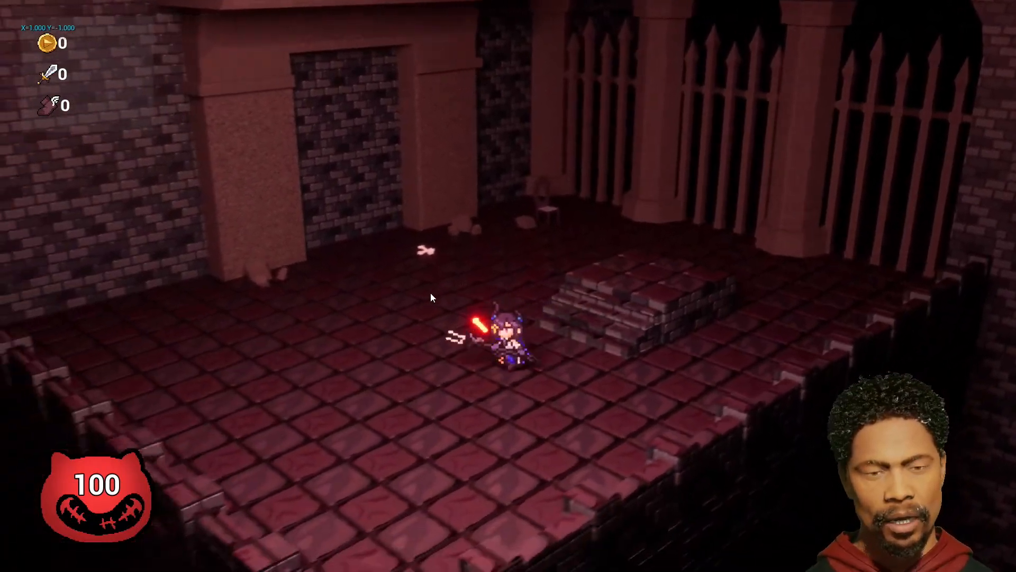
{"action": "key", "text": "a"}
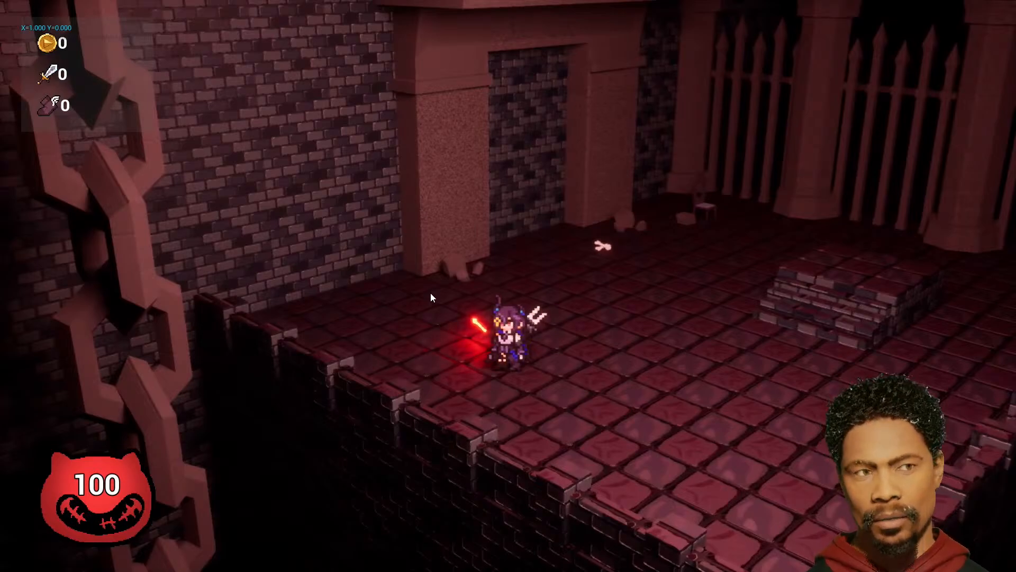
{"action": "key", "text": "d"}
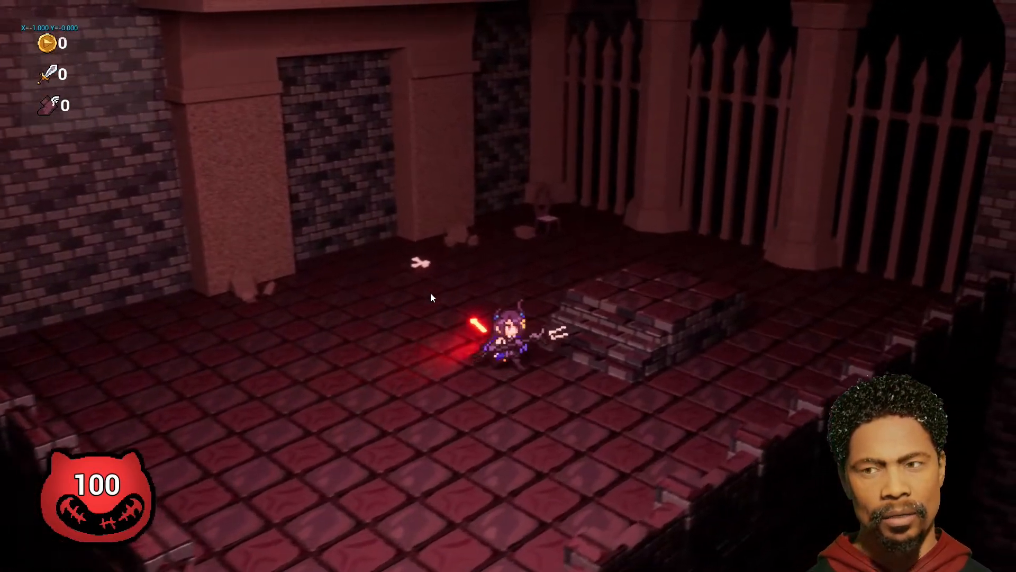
{"action": "key", "text": "a"}
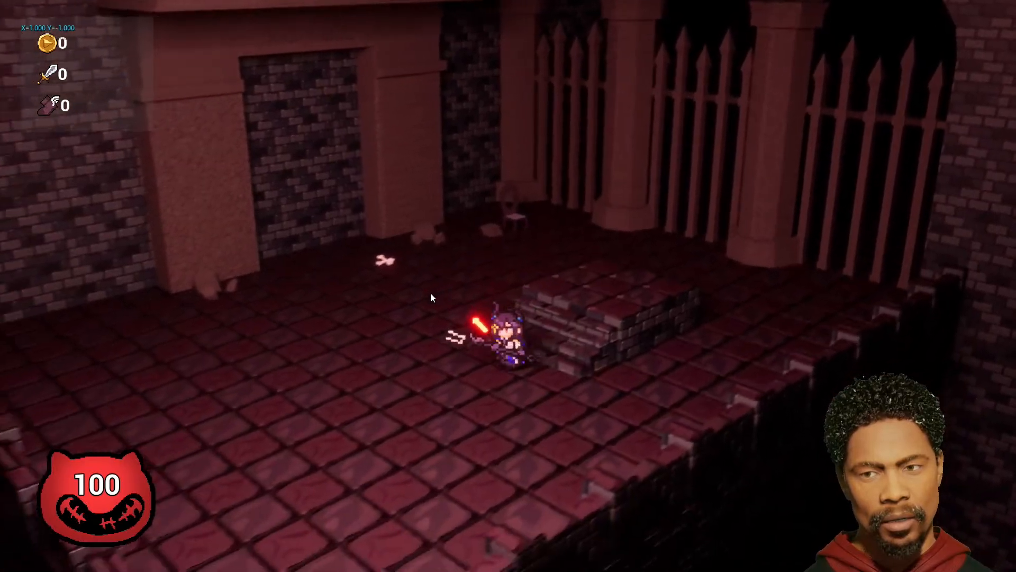
- Walk the character between the hanging chain and the stepped stone platform to check the walls and floor during play
{"action": "key", "text": "a"}
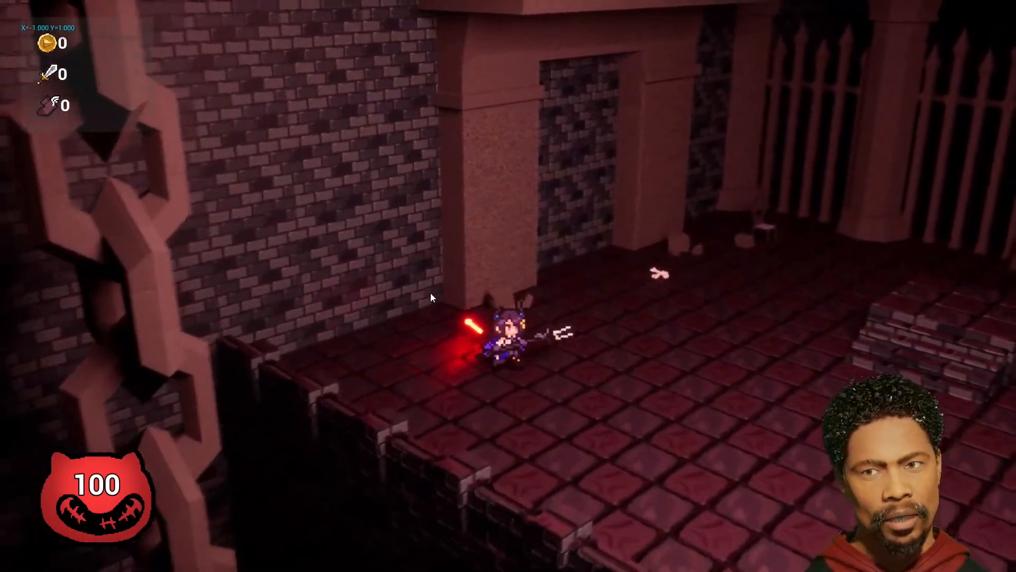
{"action": "key", "text": "d"}
{"action": "key", "text": "d"}
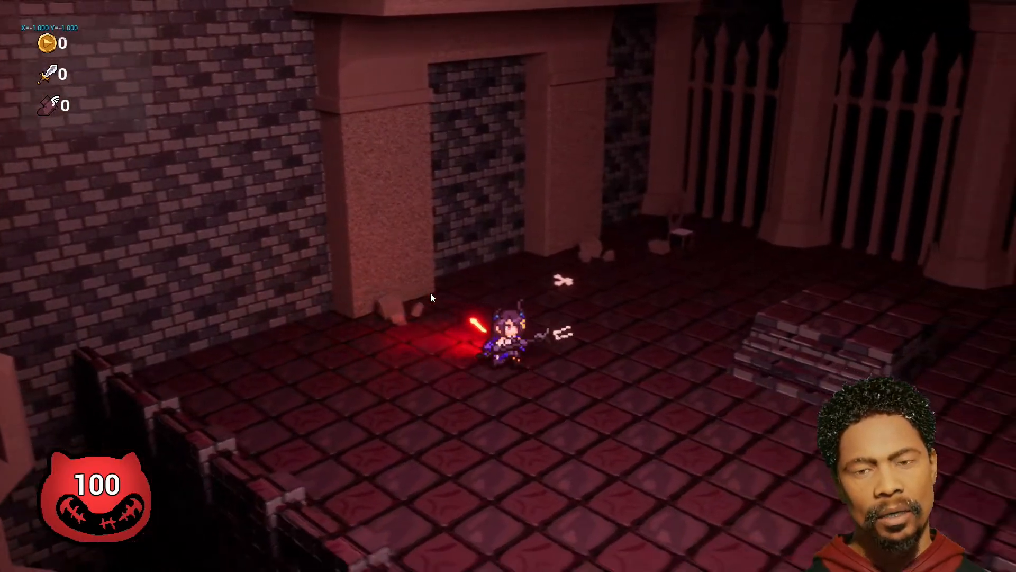
{"action": "key", "text": "d"}
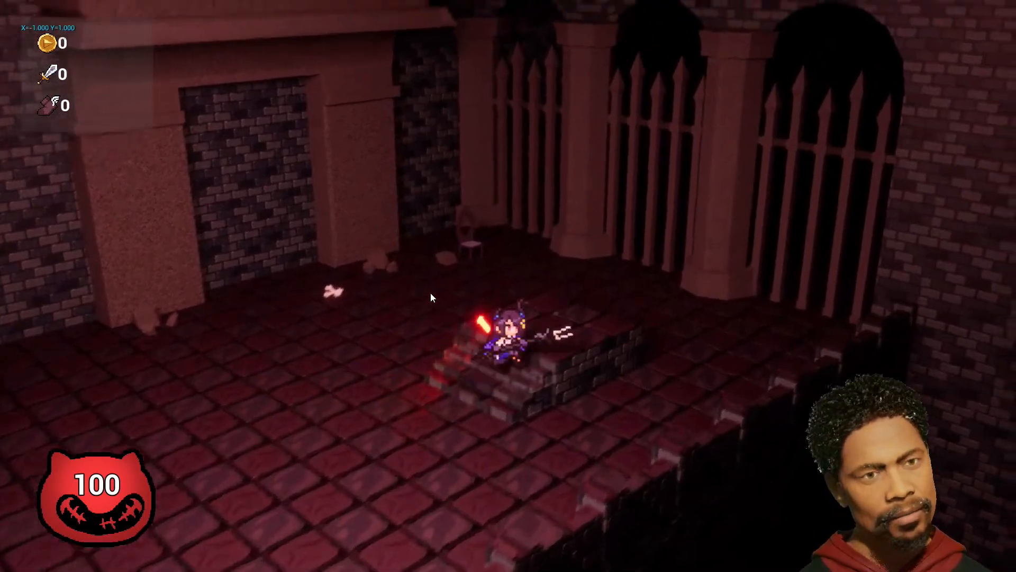
{"action": "key", "text": "d"}
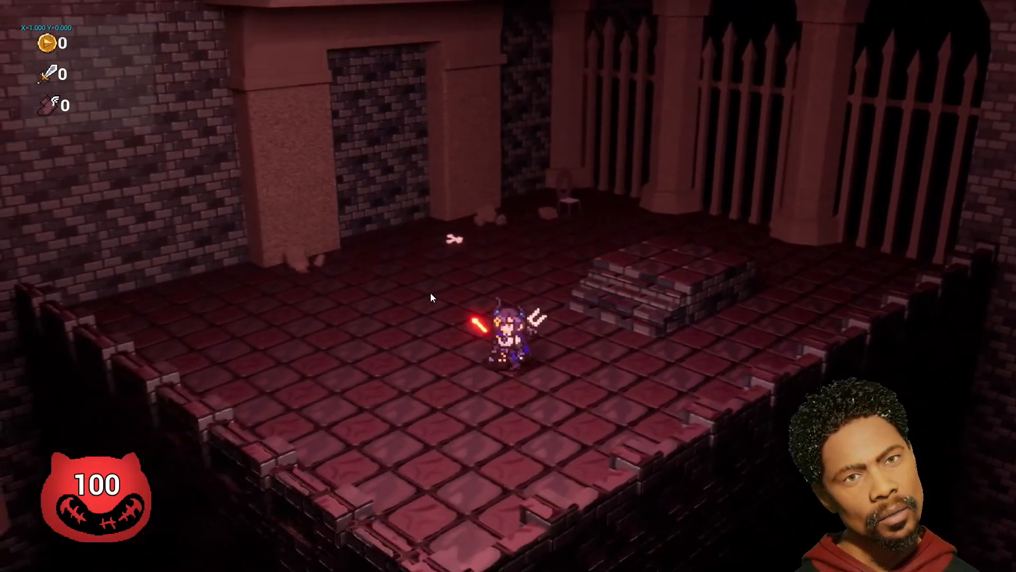
{"action": "left_click", "coordinate": [189, 333]}
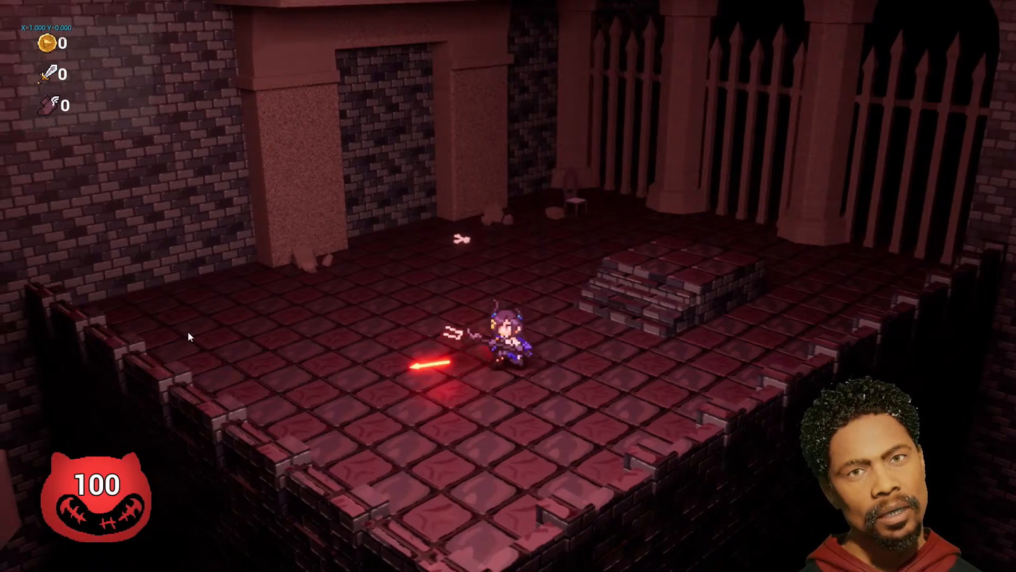
{"action": "key", "text": "w"}
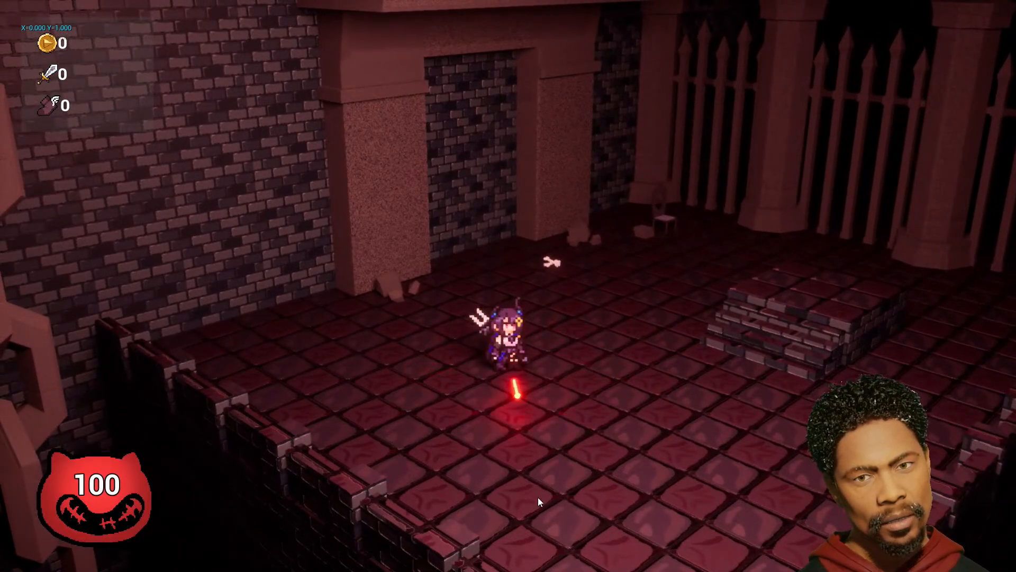
{"action": "key", "text": "d"}
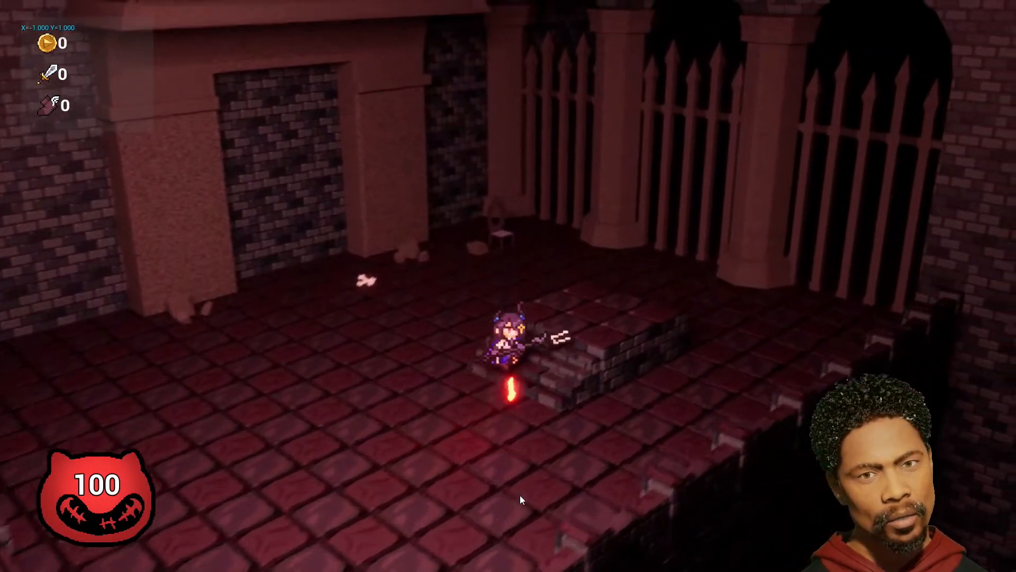
- Walk the character to the chair in the far corner and back to examine the fences, pillars and doorway
{"action": "key", "text": "a"}
{"action": "key", "text": "a"}
{"action": "key", "text": "s"}
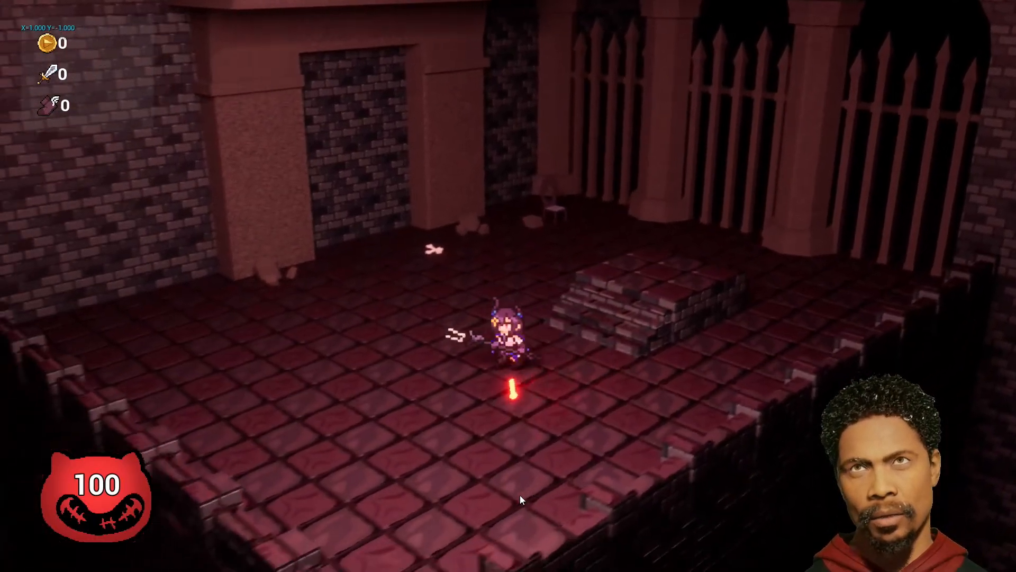
{"action": "key", "text": "w"}
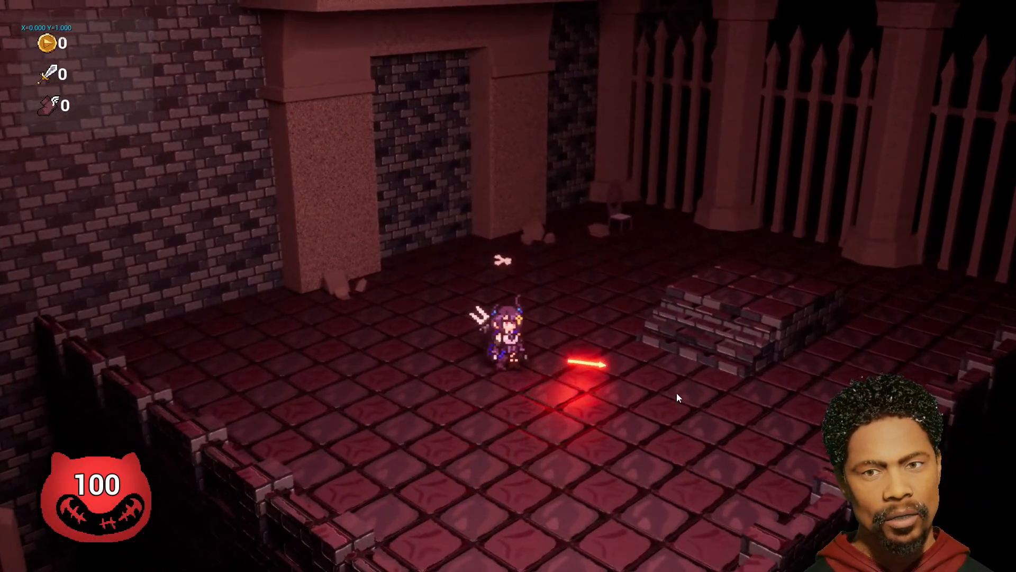
{"action": "key", "text": "d"}
{"action": "key", "text": "w"}
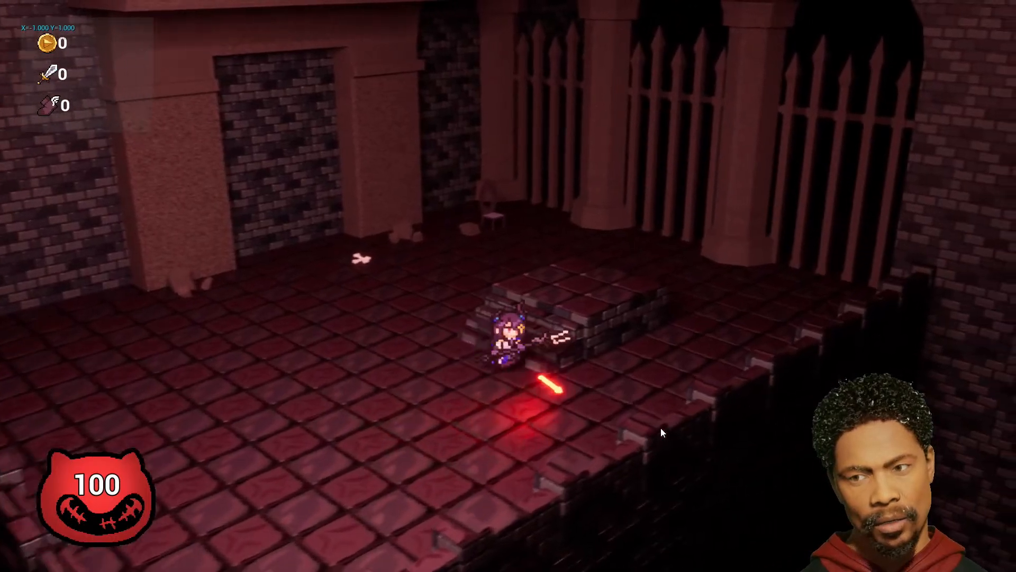
{"action": "key", "text": "s"}
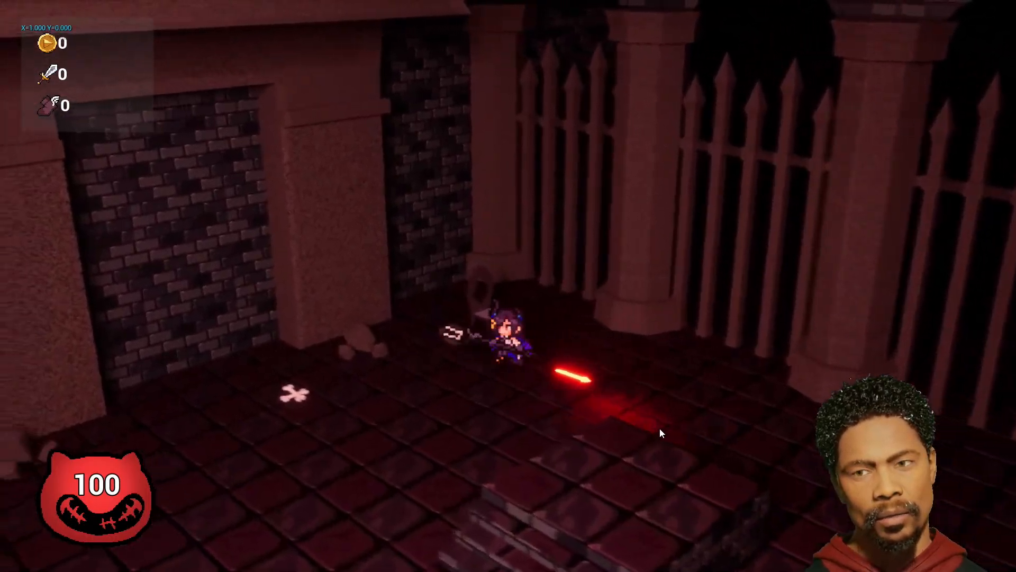
{"action": "key", "text": "a"}
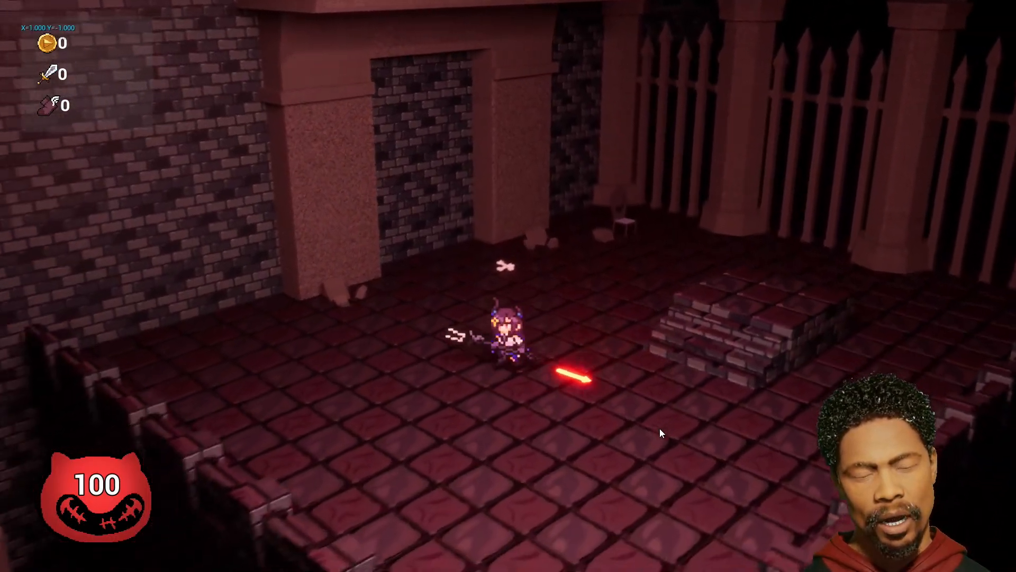
{"action": "key", "text": "d"}
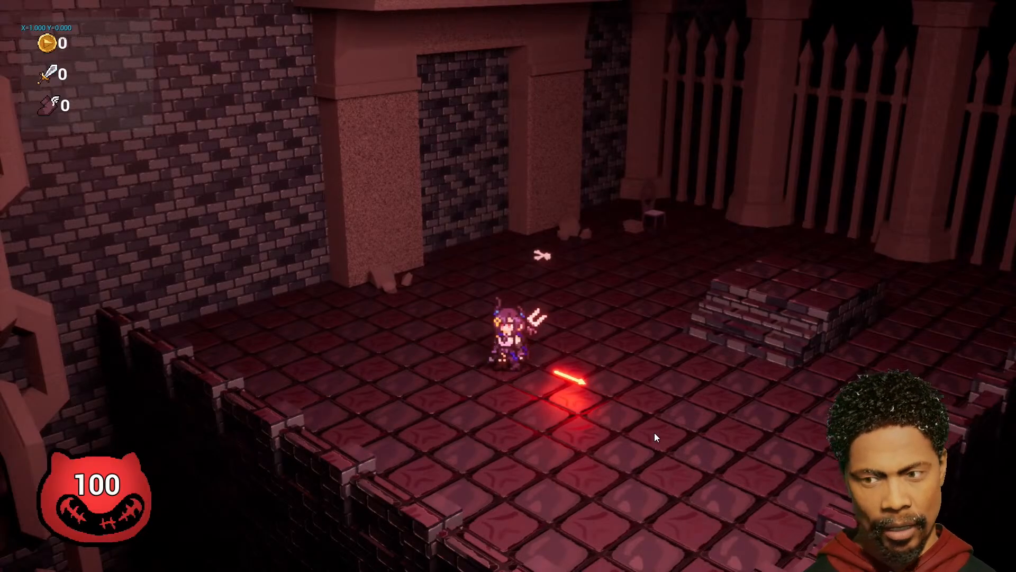
{"action": "key", "text": "w"}
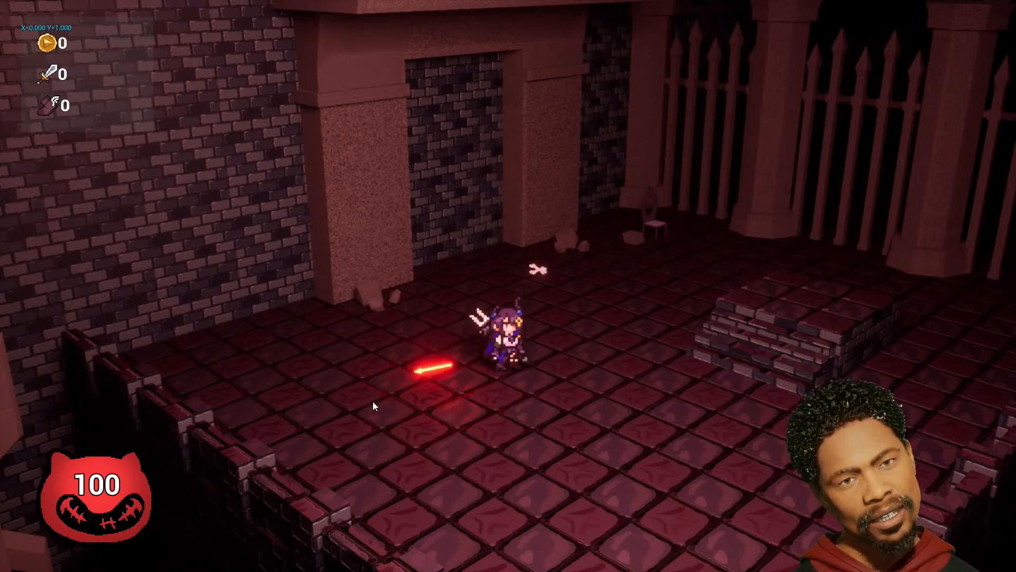
- Fire several attacks toward the brick side wall and walk across the floor to check their lighting on the scenery
{"action": "left_click", "coordinate": [354, 373]}
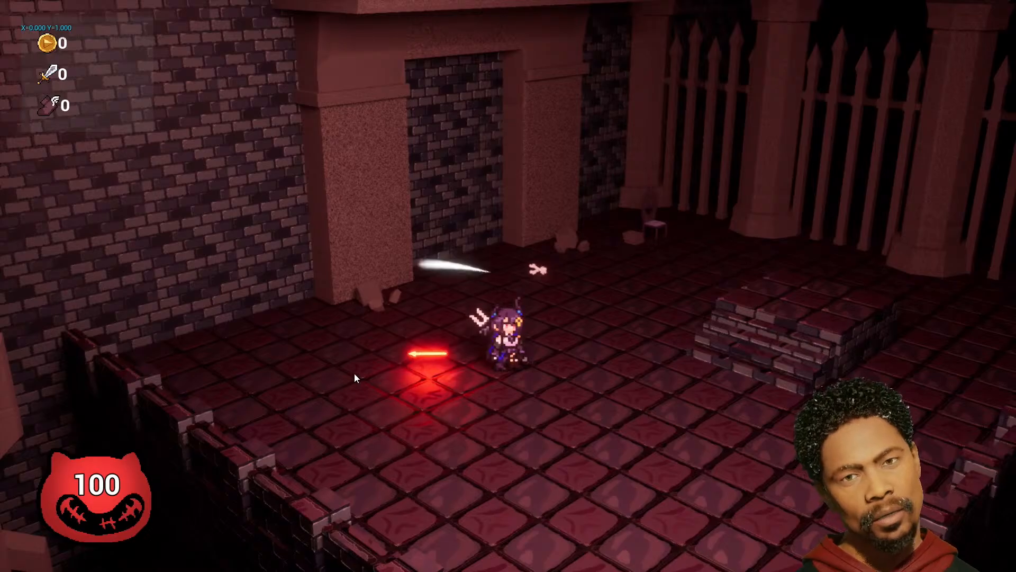
{"action": "left_click", "coordinate": [354, 373]}
{"action": "left_click", "coordinate": [354, 373]}
{"action": "key", "text": "a"}
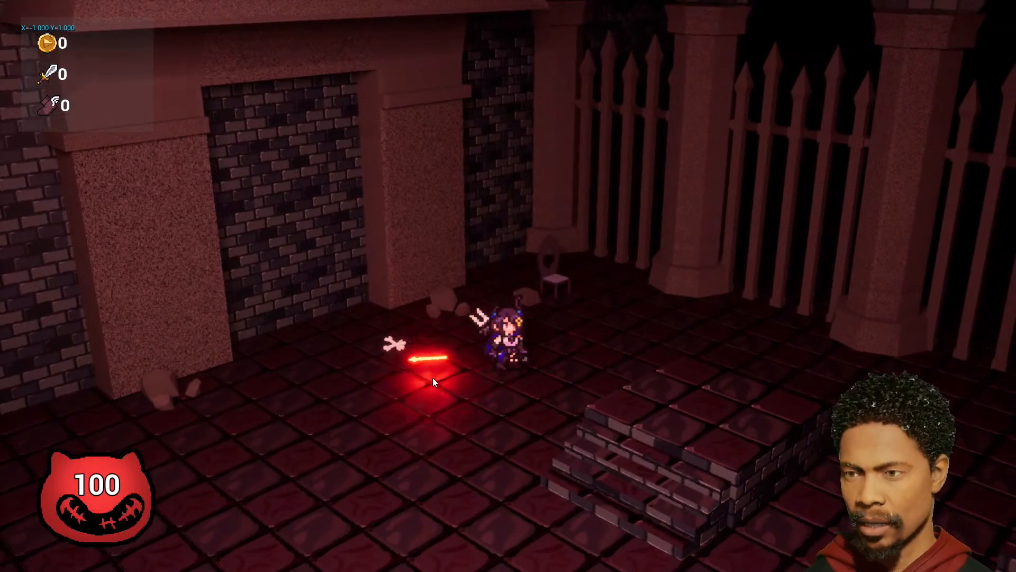
{"action": "key", "text": "d"}
{"action": "key", "text": "s"}
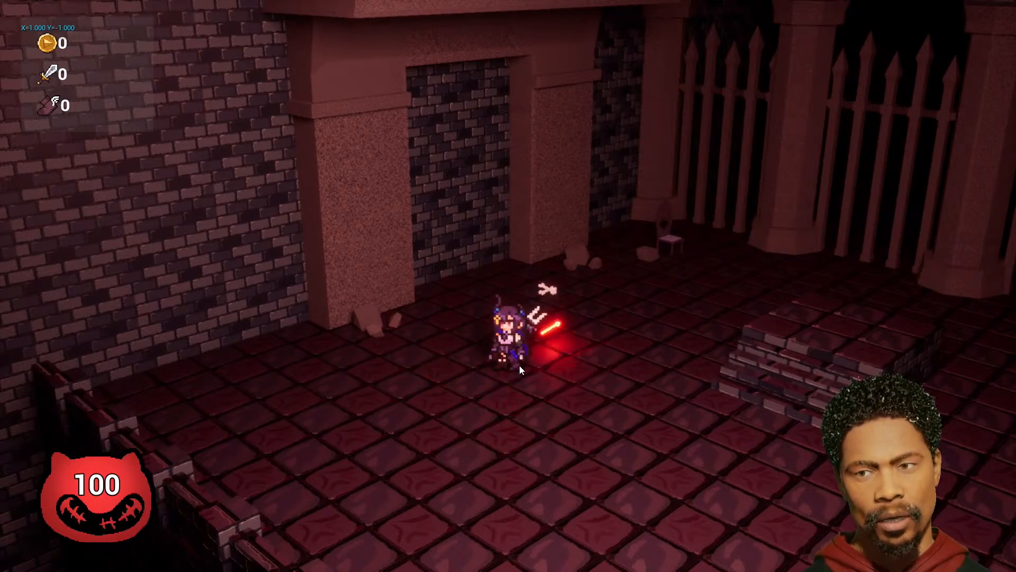
- Circle the character around the stepped platform and along the battlement edge to check how the room looks in motion
{"action": "key", "text": "d"}
{"action": "key", "text": "w"}
{"action": "key", "text": "a"}
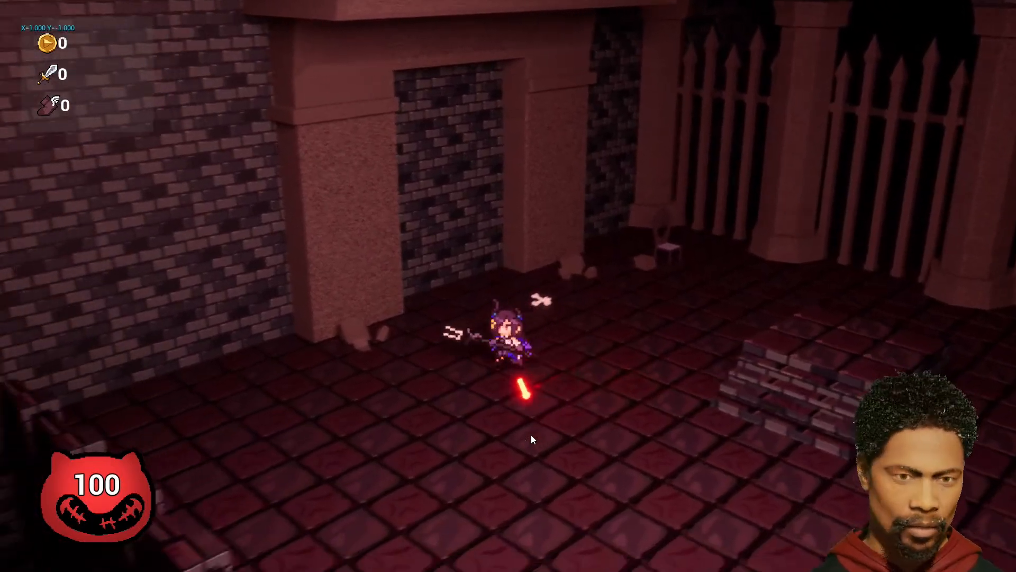
{"action": "key", "text": "s"}
{"action": "key", "text": "d"}
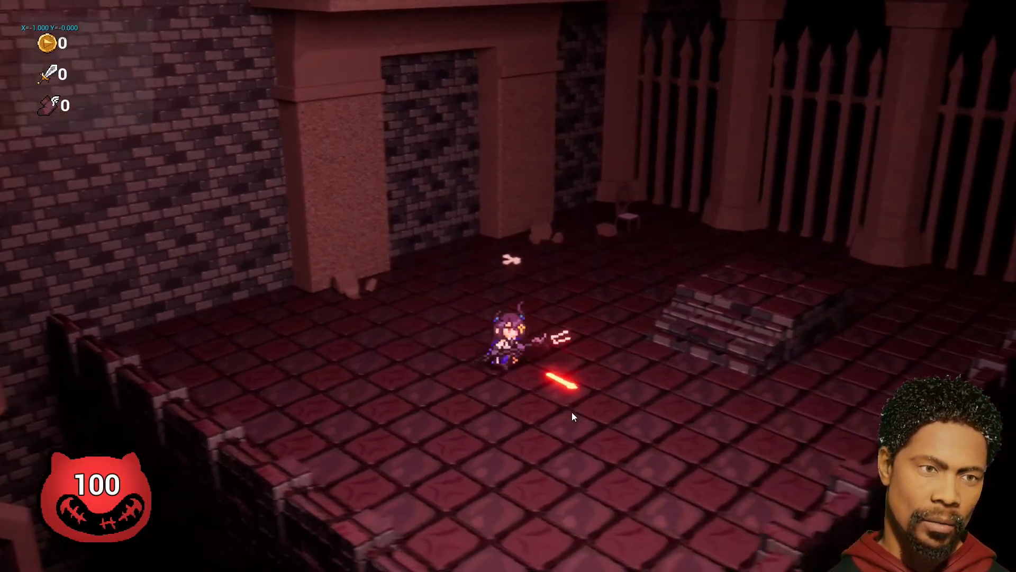
{"action": "key", "text": "w"}
{"action": "key", "text": "d"}
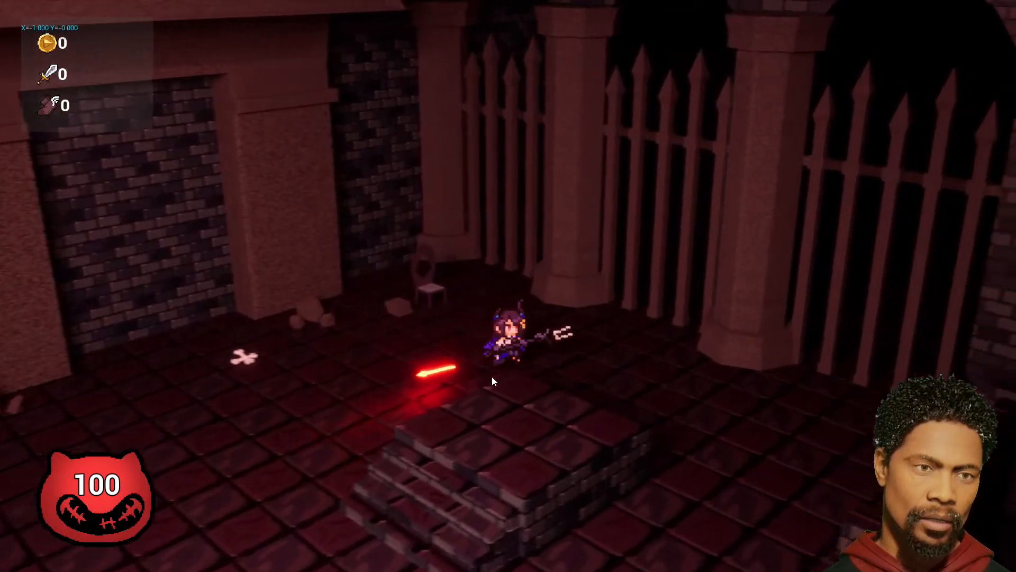
{"action": "key", "text": "d"}
{"action": "key", "text": "s"}
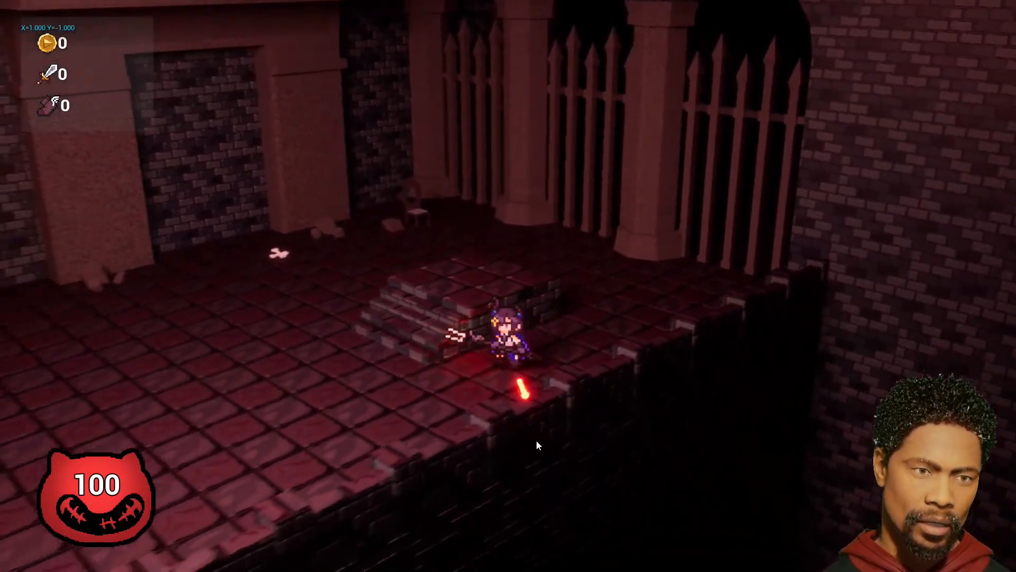
{"action": "key", "text": "a"}
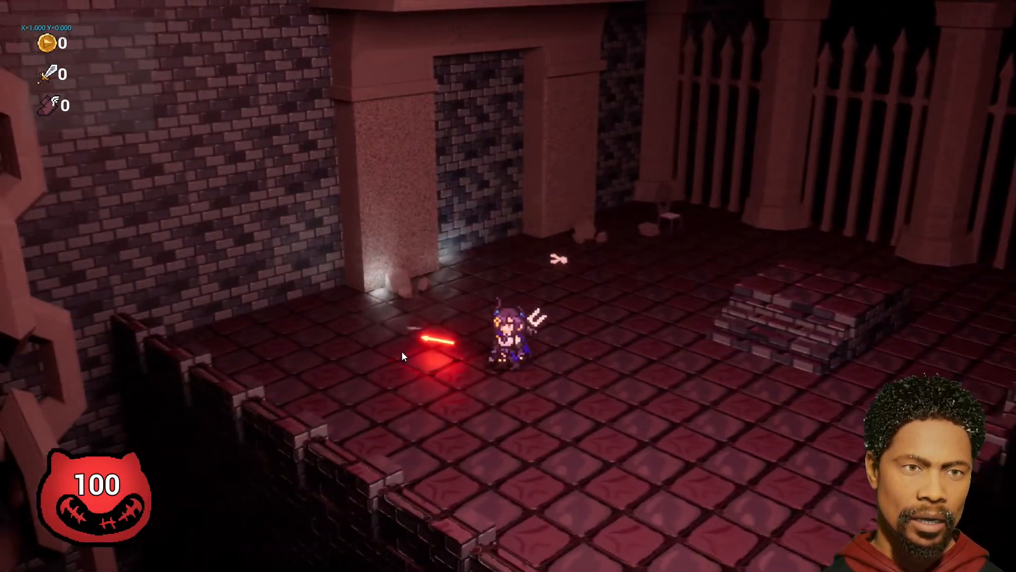
- Test the character's dash and attack while moving between the hanging chain and the stone doorway
{"action": "key", "text": "a"}
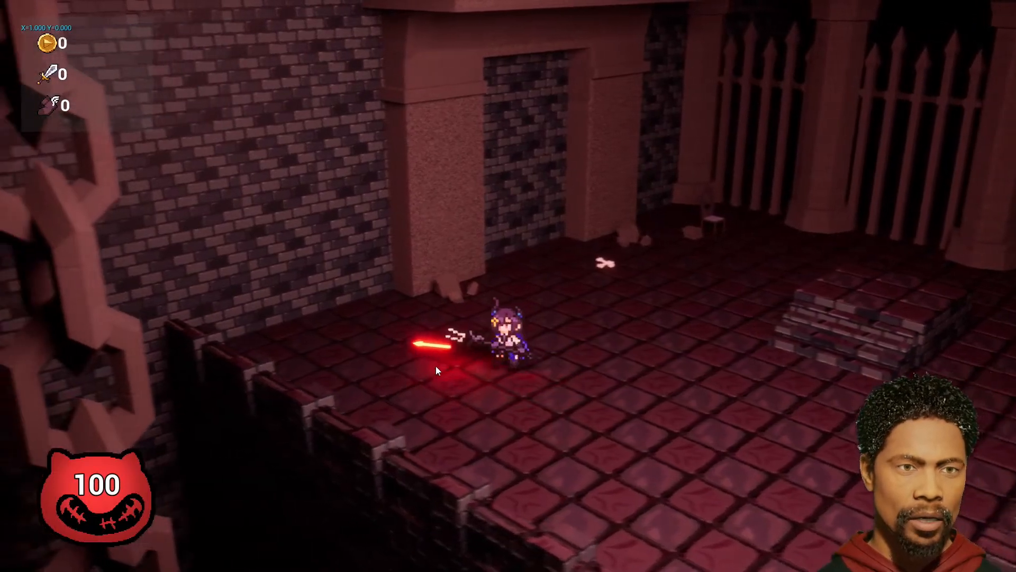
{"action": "key", "text": "d"}
{"action": "key", "text": "a"}
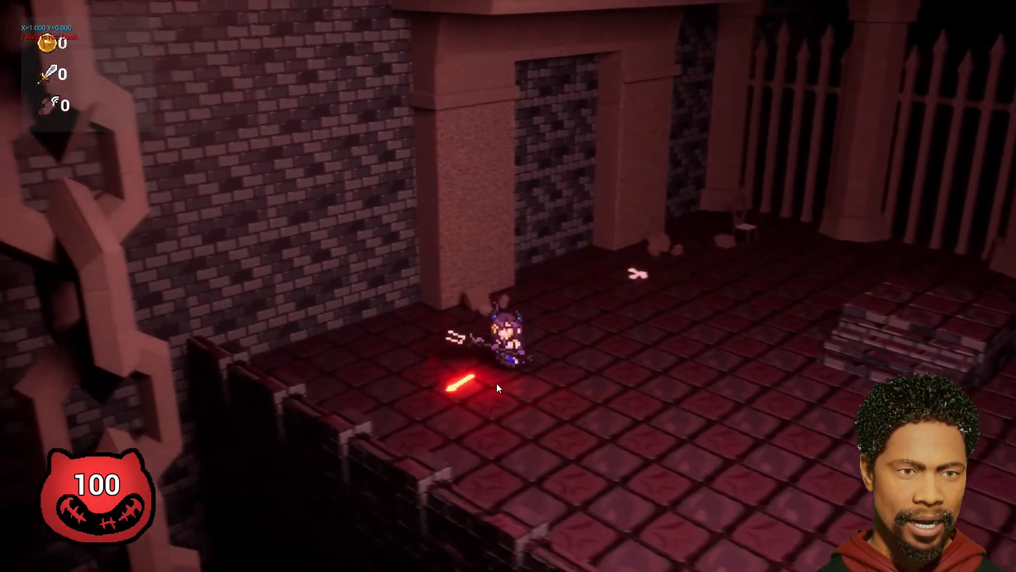
{"action": "key", "text": "a"}
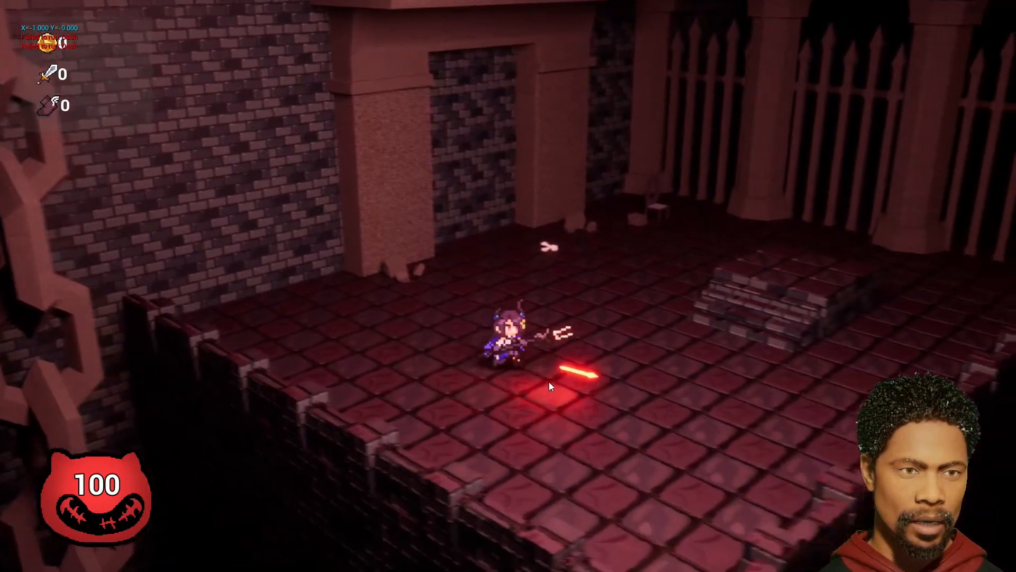
{"action": "key", "text": "d"}
{"action": "key", "text": "w"}
{"action": "key", "text": "space"}
{"action": "key", "text": "a"}
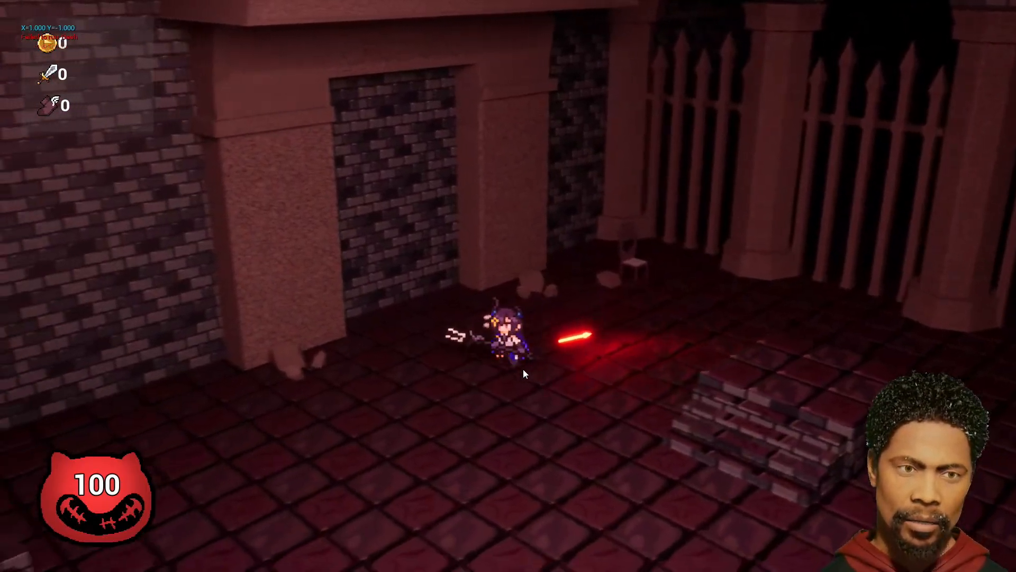
{"action": "key", "text": "a"}
{"action": "key", "text": "space"}
{"action": "key", "text": "space"}
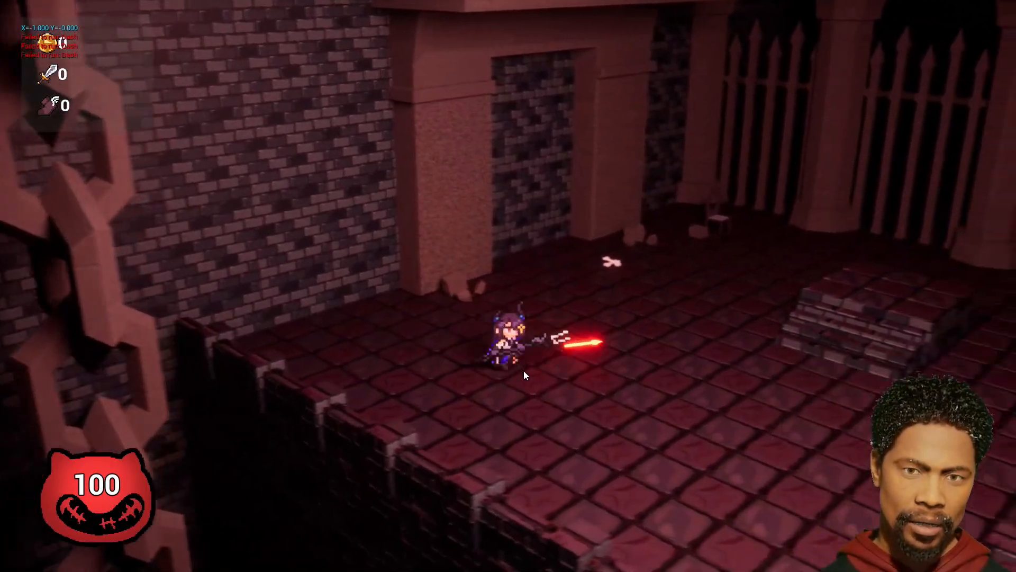
{"action": "key", "text": "d"}
{"action": "key", "text": "w"}
{"action": "left_click", "coordinate": [522, 359]}
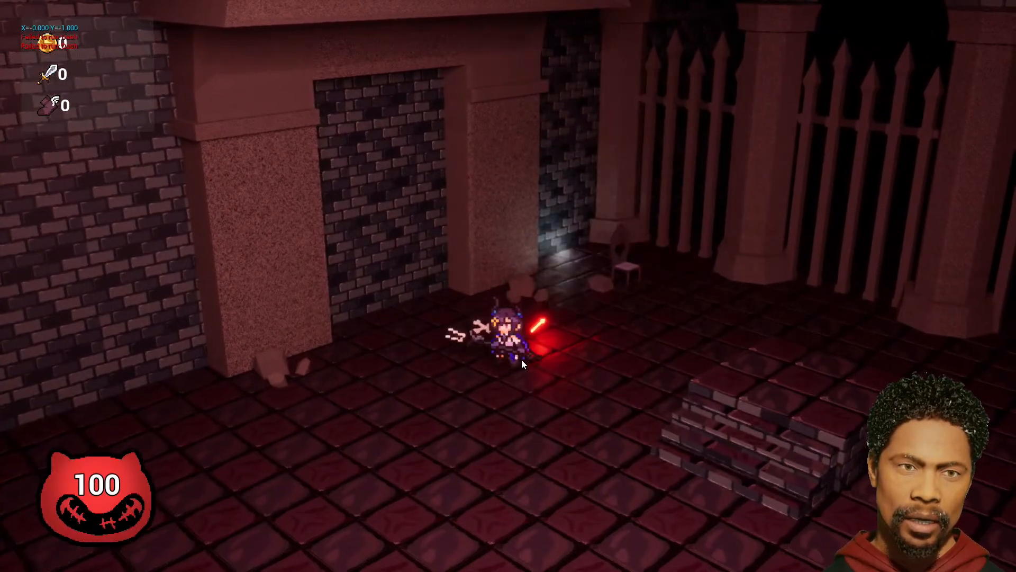
- Walk the character beside the hanging chain and back across the floor to judge the chain at close range
{"action": "key", "text": "a"}
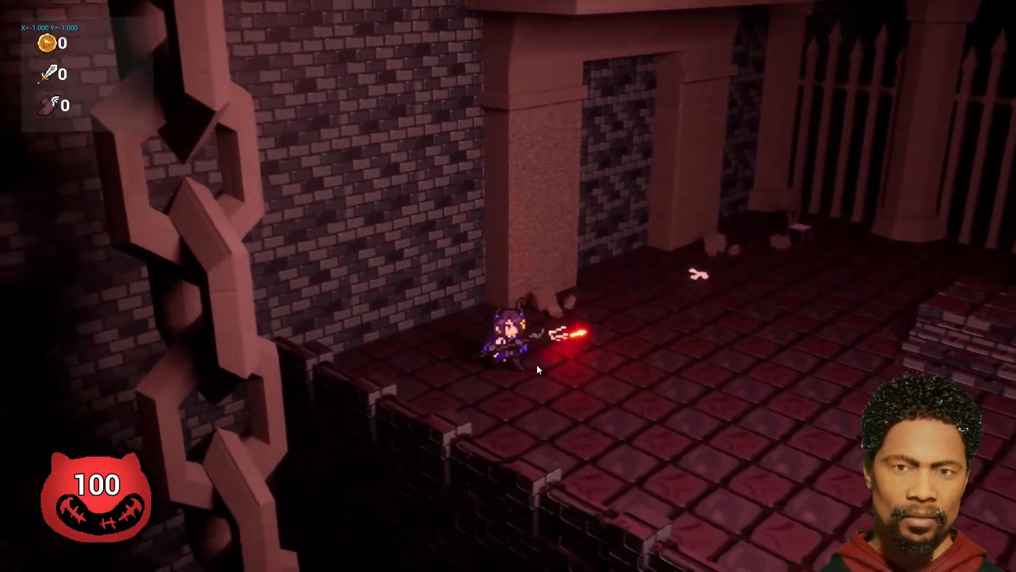
{"action": "key", "text": "s"}
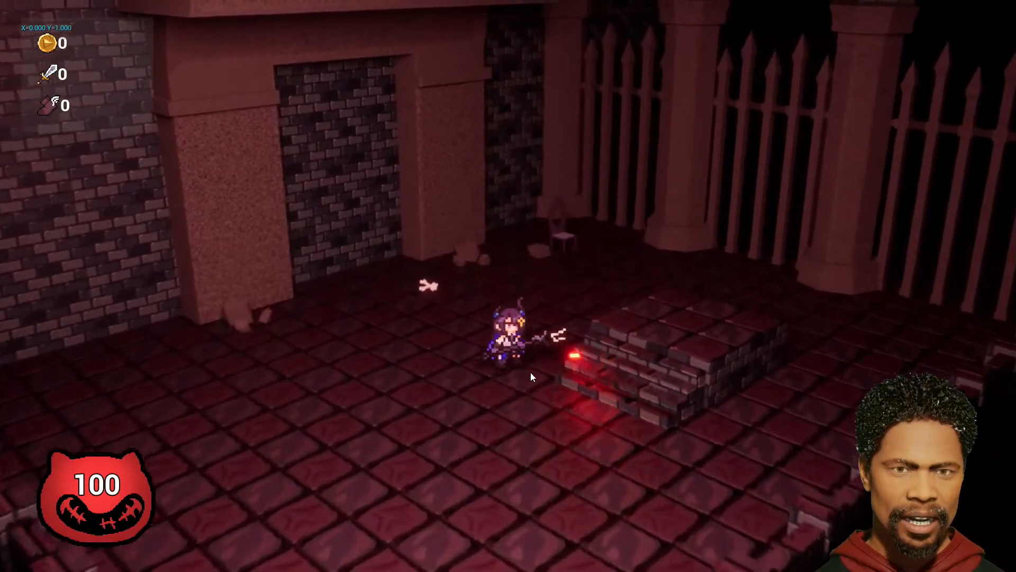
{"action": "key", "text": "a"}
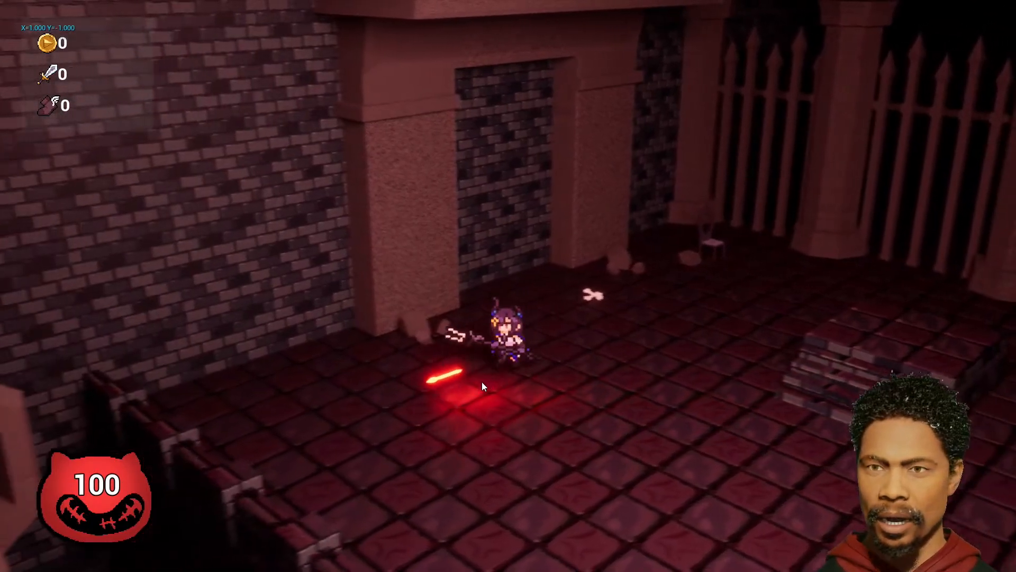
{"action": "key", "text": "s"}
{"action": "key", "text": "d"}
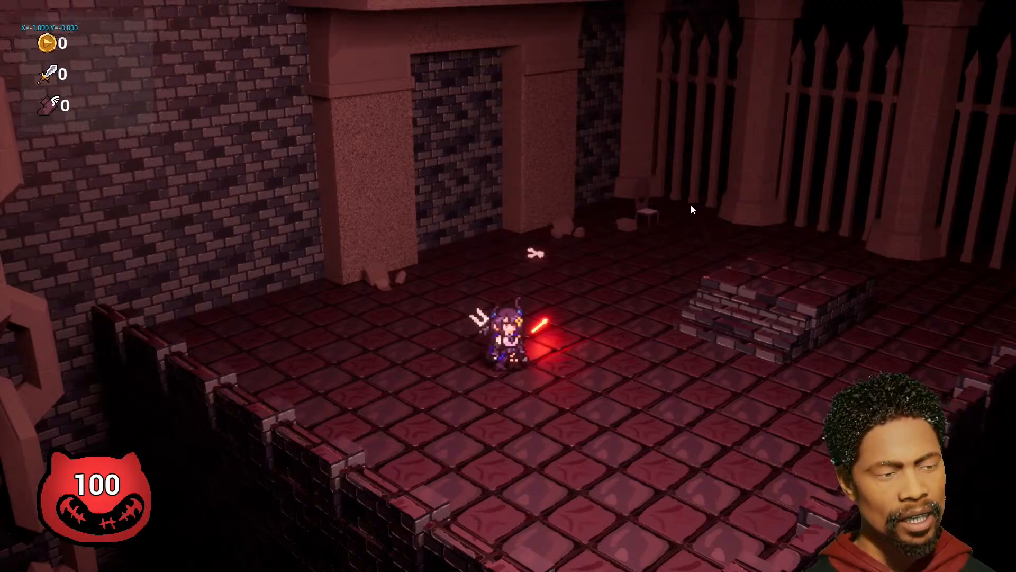
- End the play test and open the BattleMap_01 level from the Core/Map/BattleMaps folder to view its barred arena
{"action": "key", "text": "F11"}
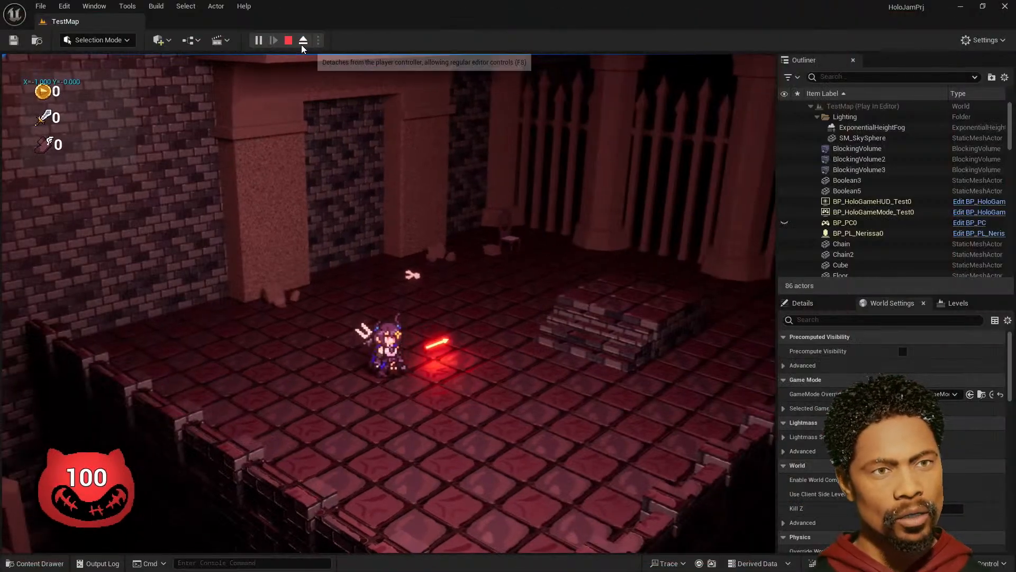
{"action": "left_click", "coordinate": [288, 40]}
{"action": "left_click", "coordinate": [28, 563]}
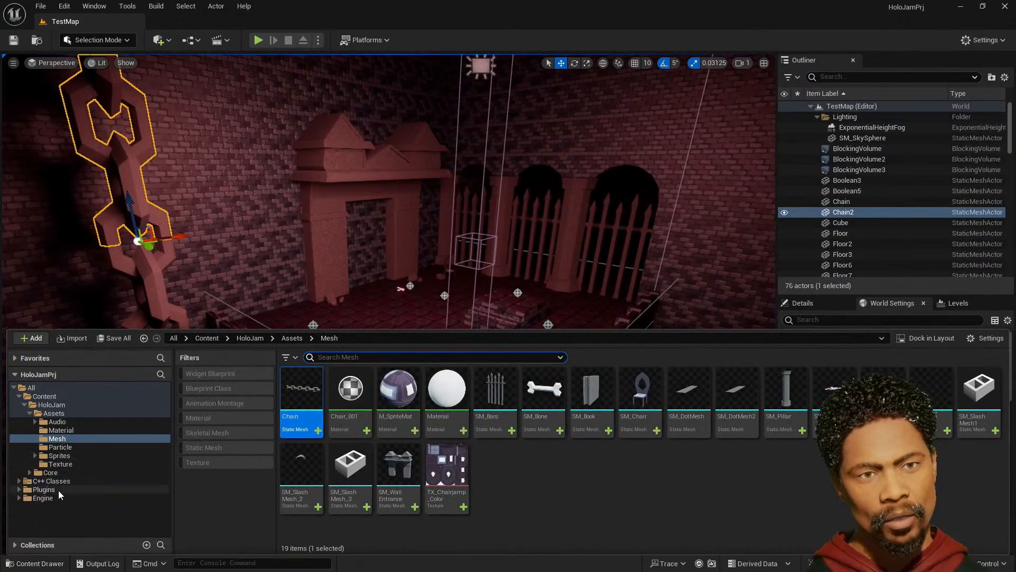
{"action": "left_click", "coordinate": [50, 472]}
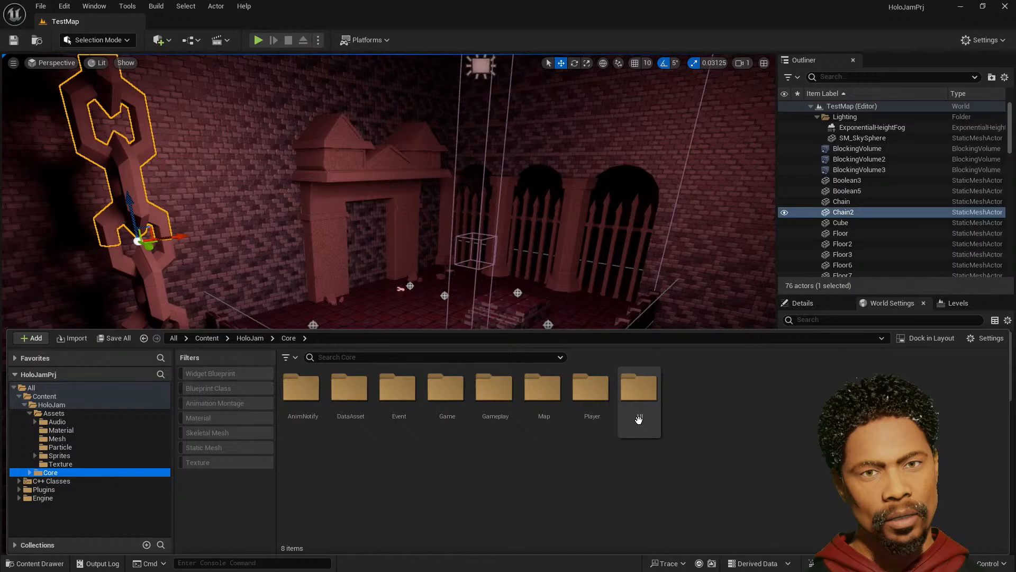
{"action": "double_click", "coordinate": [544, 391]}
{"action": "double_click", "coordinate": [350, 391]}
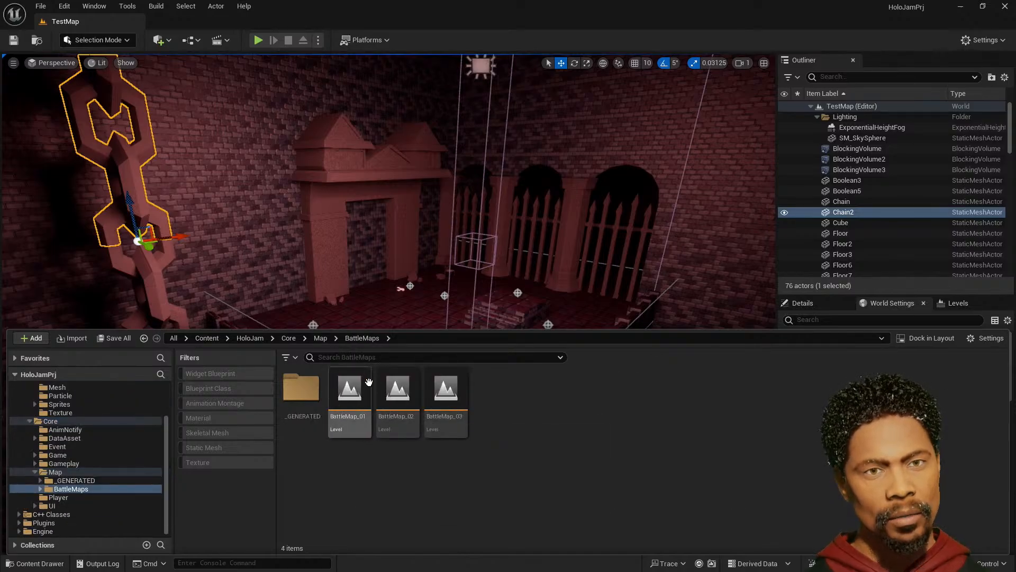
{"action": "double_click", "coordinate": [362, 397]}
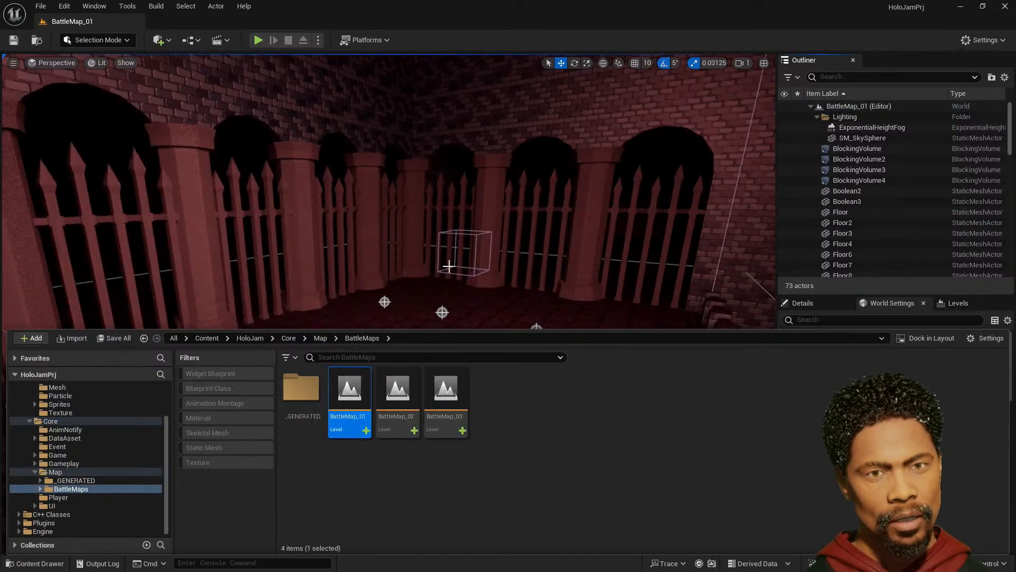
{"action": "key", "text": "s"}
{"action": "mouse_move", "coordinate": [448, 268]}
{"action": "right_mouse_down"}
{"action": "mouse_move", "coordinate": [418, 312]}
{"action": "mouse_move", "coordinate": [455, 291]}
{"action": "mouse_move", "coordinate": [449, 265]}
{"action": "right_mouse_up"}
{"action": "key", "text": "w"}
{"action": "key", "text": "w"}
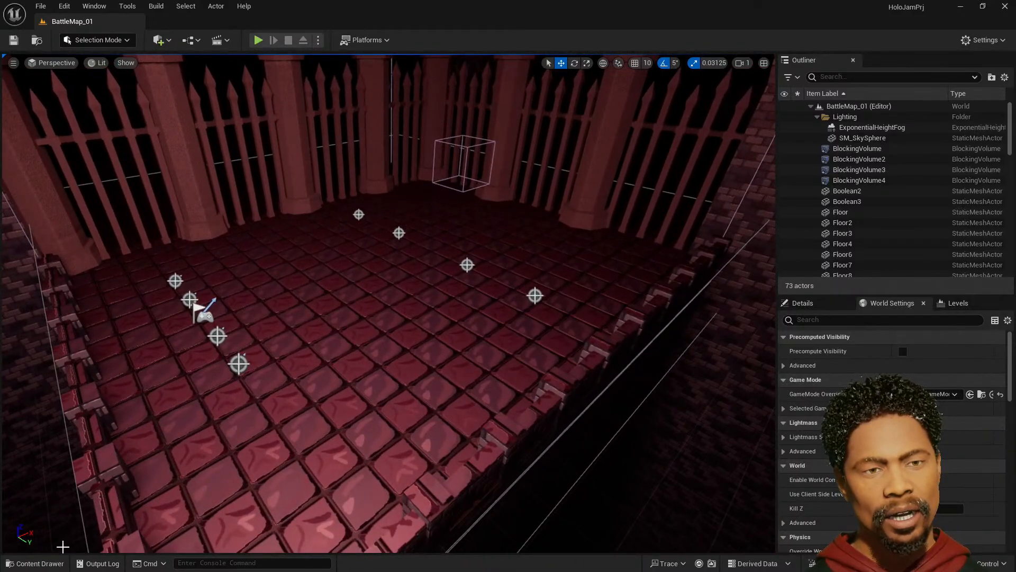
- Open the BattleMap_02 level from the BattleMaps folder to view its circular columned hall
{"action": "key", "text": "ctrl+space"}
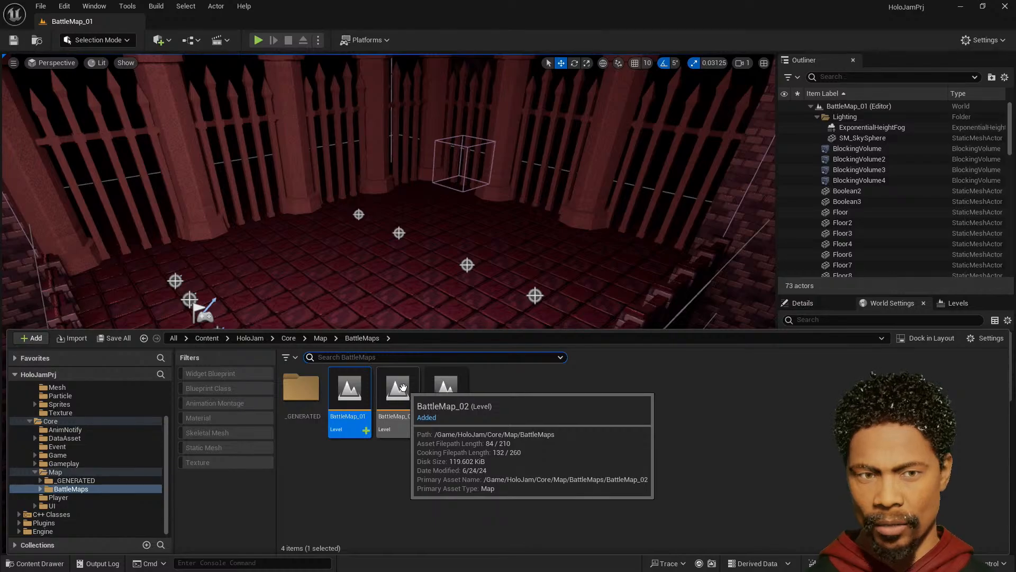
{"action": "double_click", "coordinate": [401, 389]}
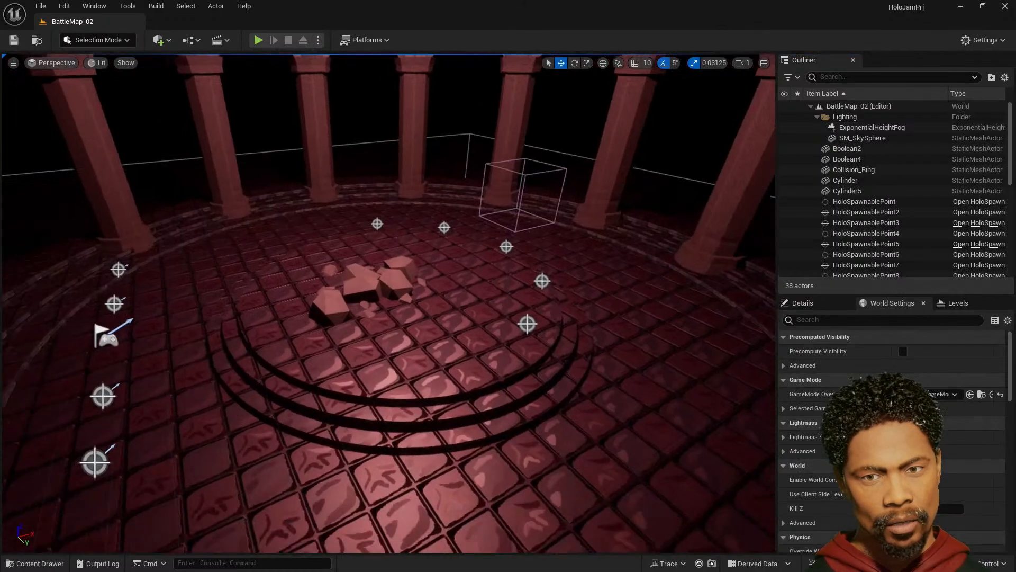
{"action": "key", "text": "s"}
{"action": "right_click_drag", "start_coordinate": [401, 318], "coordinate": [404, 297]}
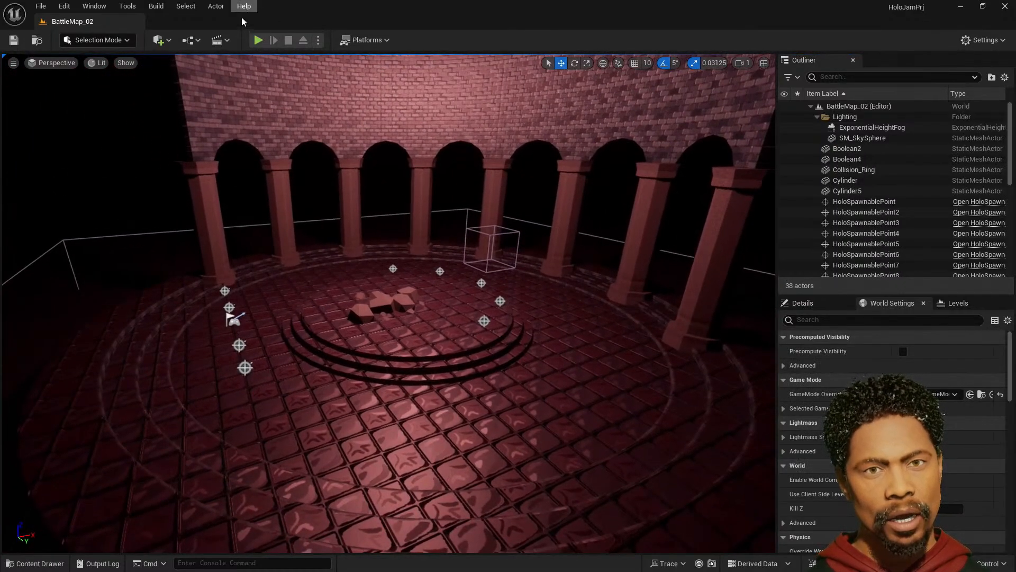
- Start play-testing BattleMap_02 and walk the character past the central rubble toward the columns and back
{"action": "left_click", "coordinate": [257, 40]}
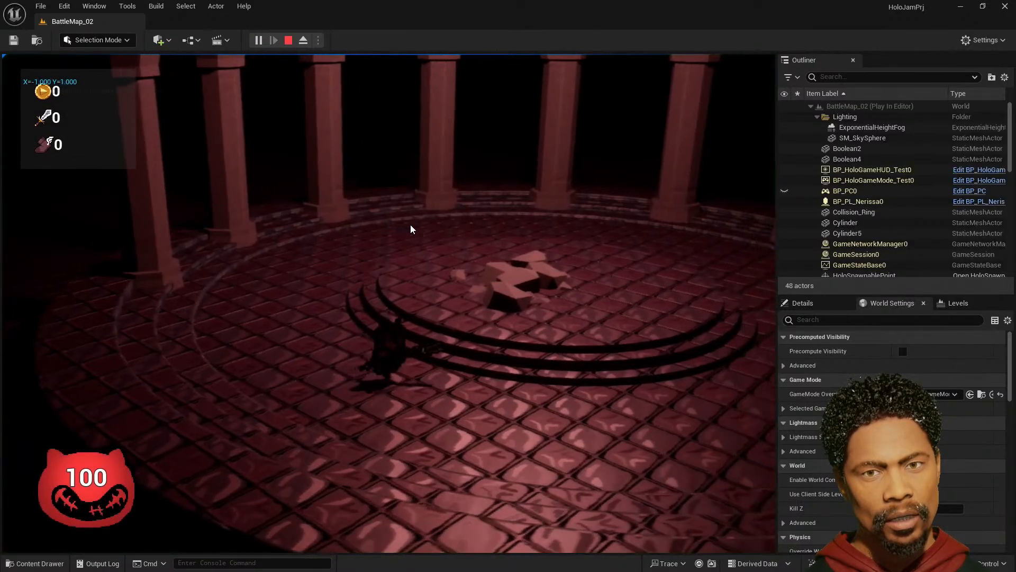
{"action": "key", "text": "d"}
{"action": "key", "text": "w"}
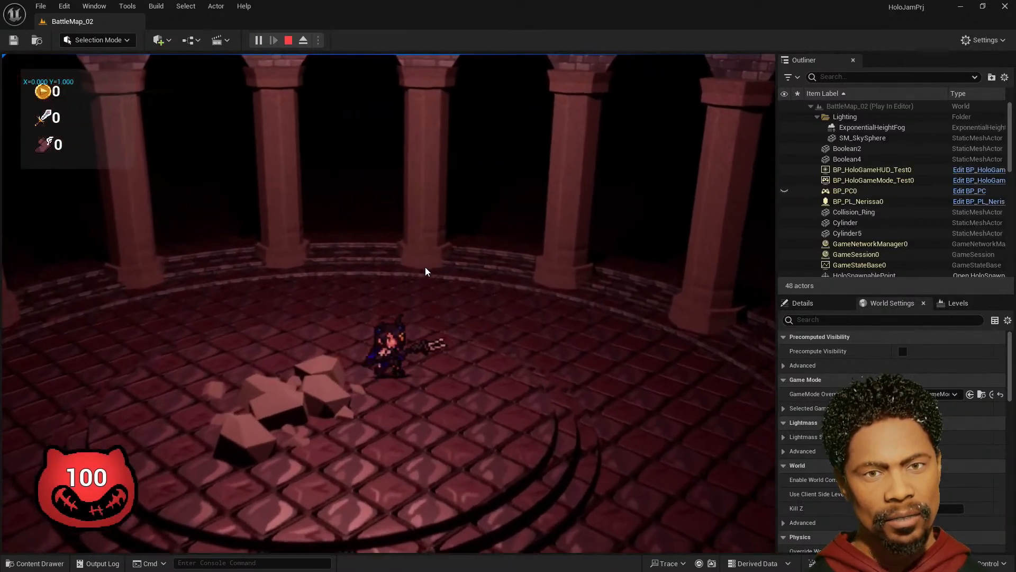
{"action": "key", "text": "a"}
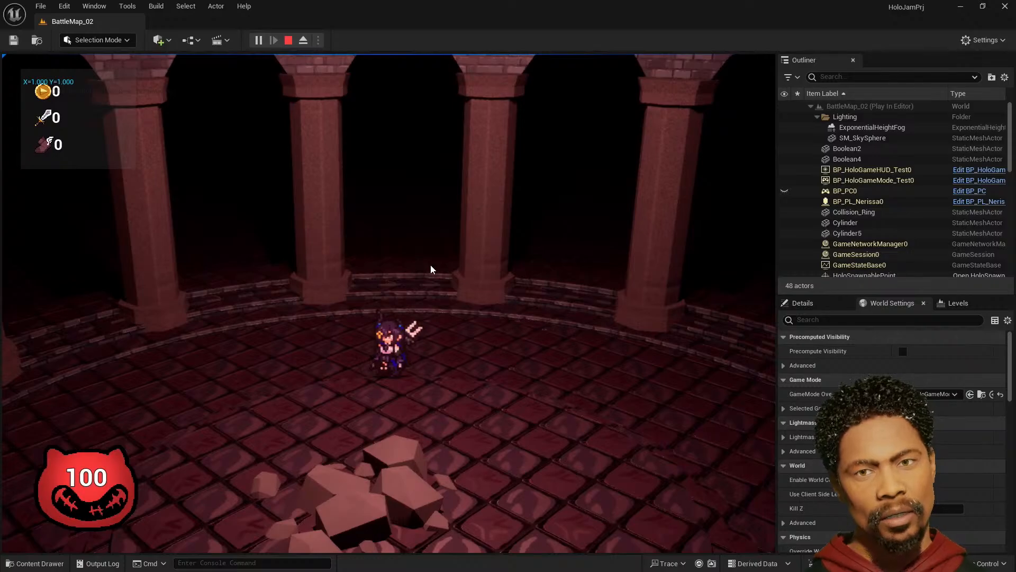
{"action": "key", "text": "s"}
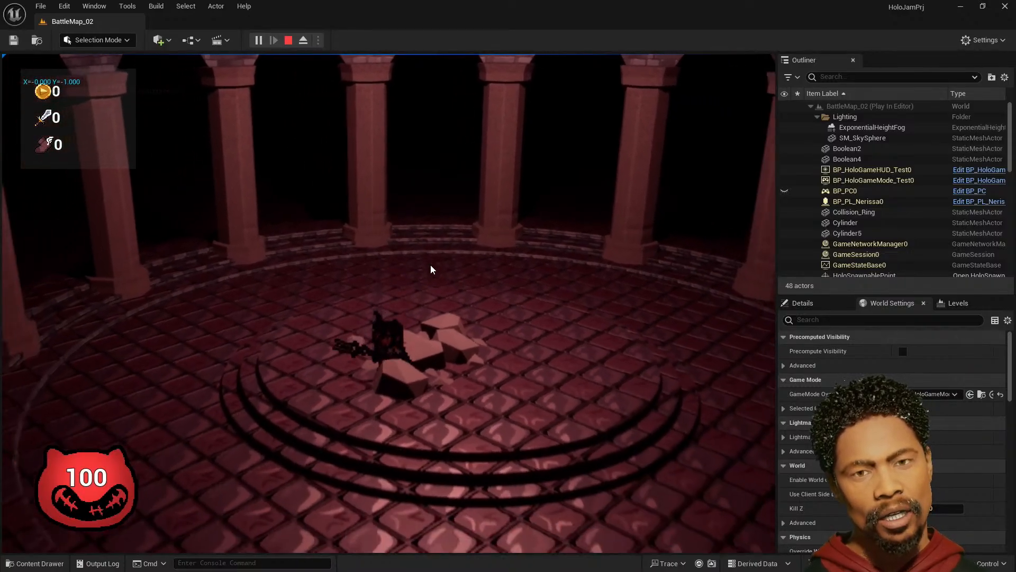
{"action": "key", "text": "s"}
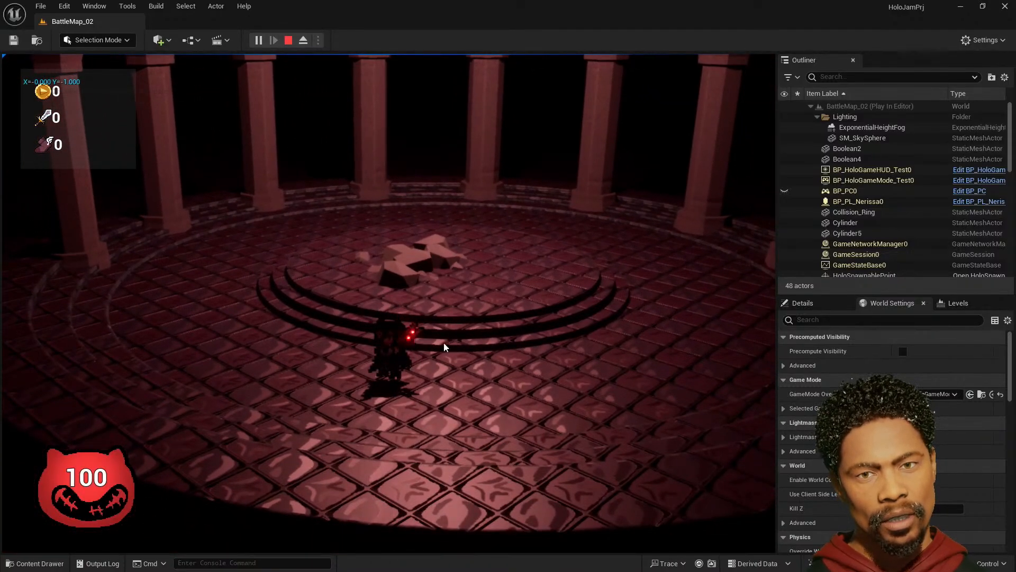
- Aim the character in different directions and walk across the circular steps and around the rubble to check the hall's lighting
{"action": "mouse_move", "coordinate": [307, 542]}
{"action": "left_mouse_down"}
{"action": "mouse_move", "coordinate": [343, 495]}
{"action": "mouse_move", "coordinate": [397, 466]}
{"action": "left_mouse_up"}
{"action": "key", "text": "w"}
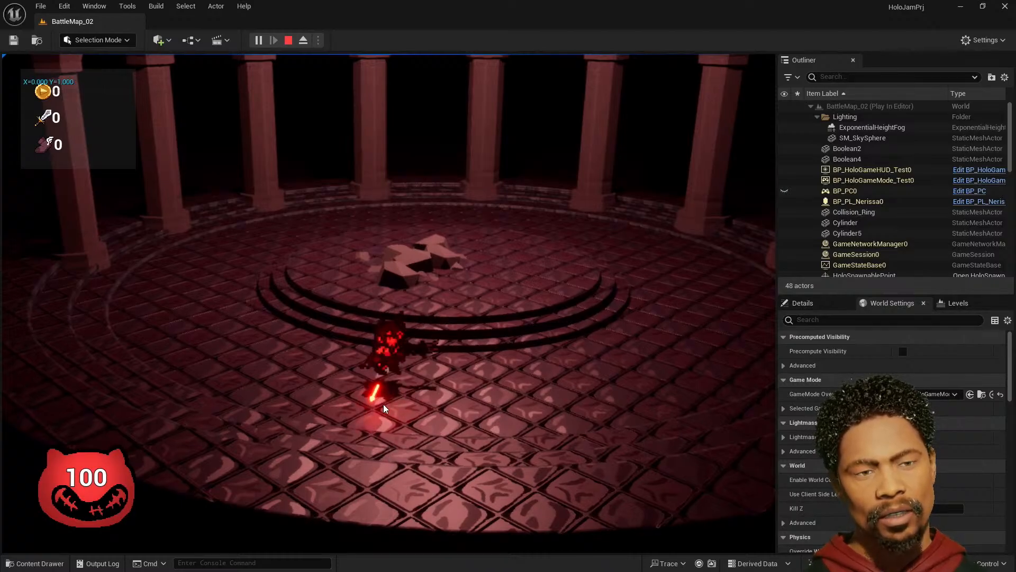
{"action": "key", "text": "a"}
{"action": "key", "text": "w"}
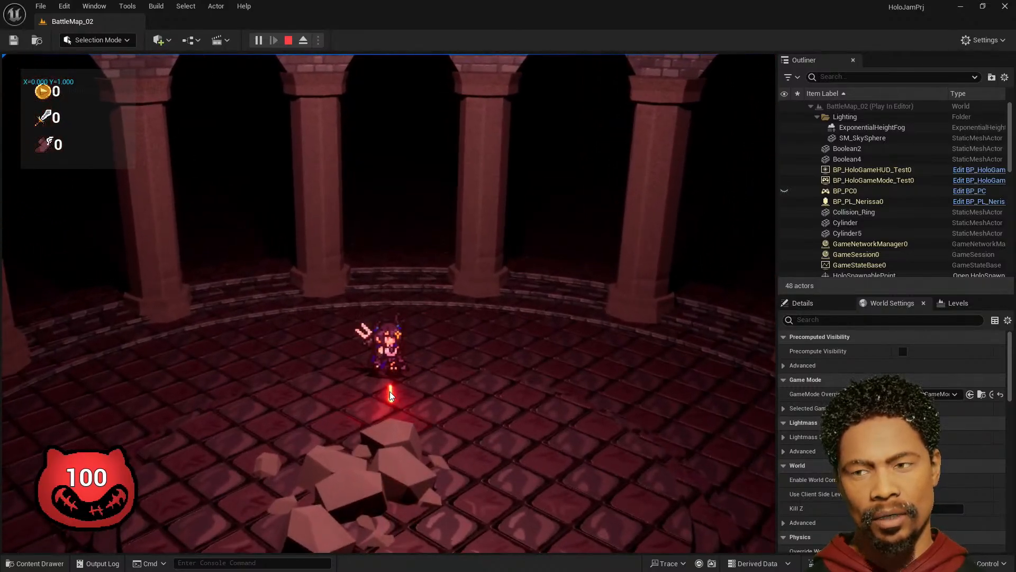
{"action": "key", "text": "s"}
{"action": "key", "text": "d"}
{"action": "key", "text": "a"}
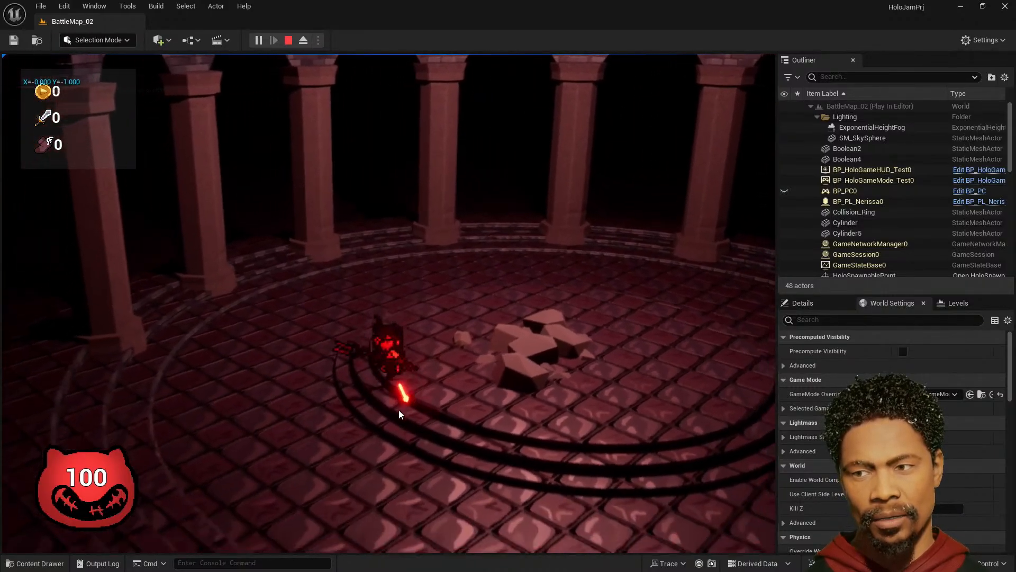
{"action": "key", "text": "s"}
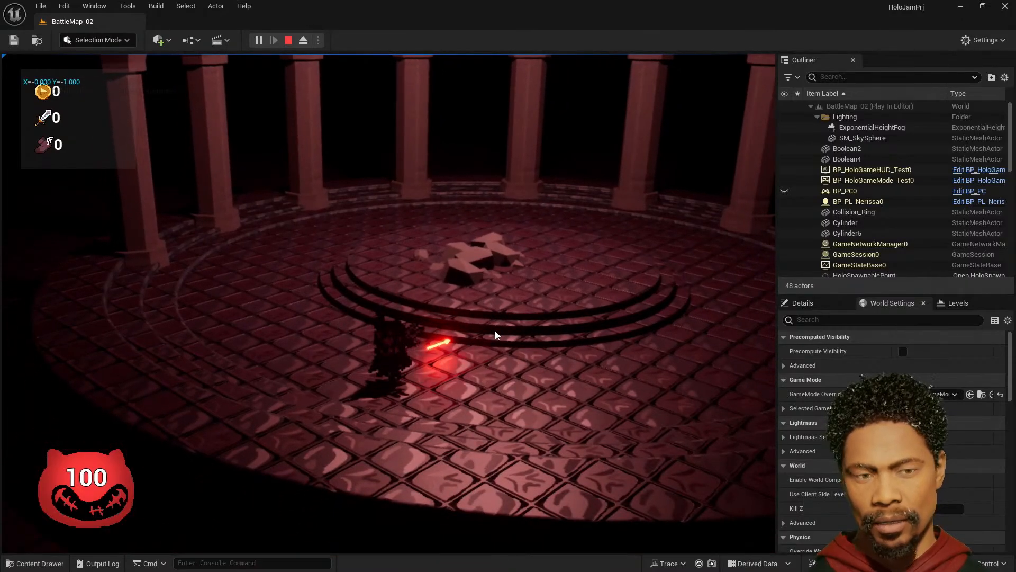
{"action": "key", "text": "w"}
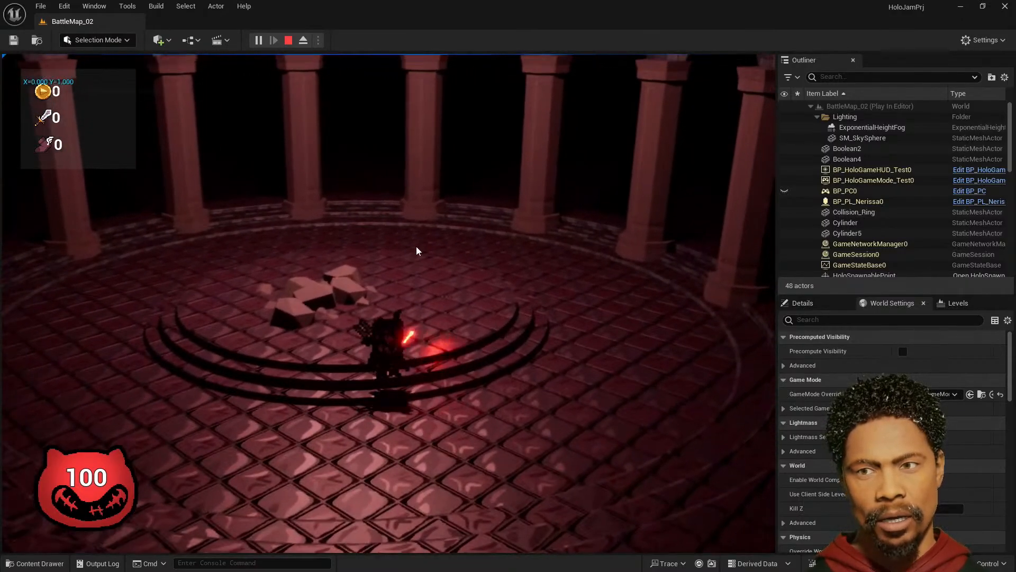
- Stop the BattleMap_02 play test and open the BattleMap_03 level from the BattleMaps folder
{"action": "left_click", "coordinate": [288, 41]}
{"action": "left_click", "coordinate": [34, 562]}
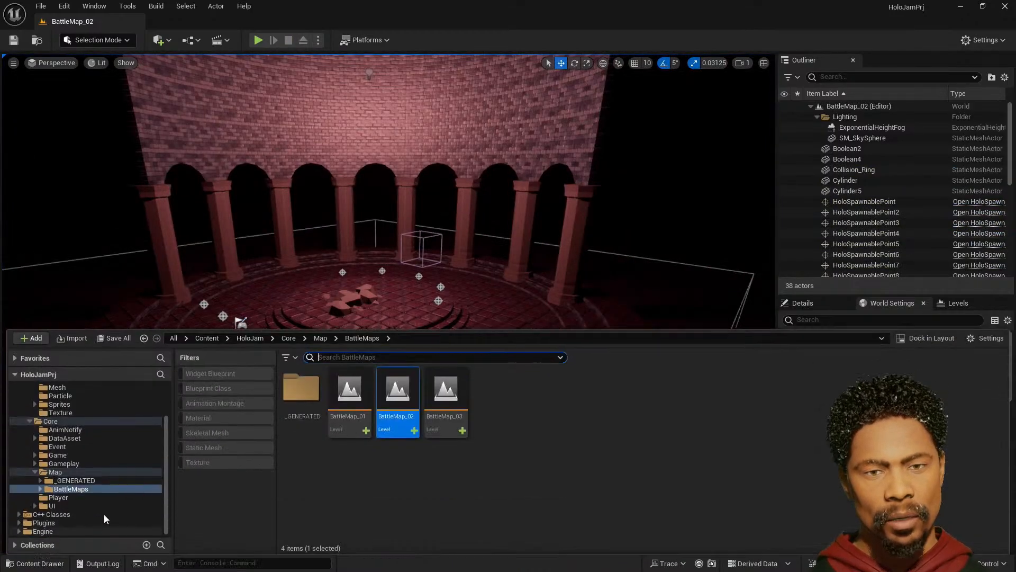
{"action": "double_click", "coordinate": [432, 392]}
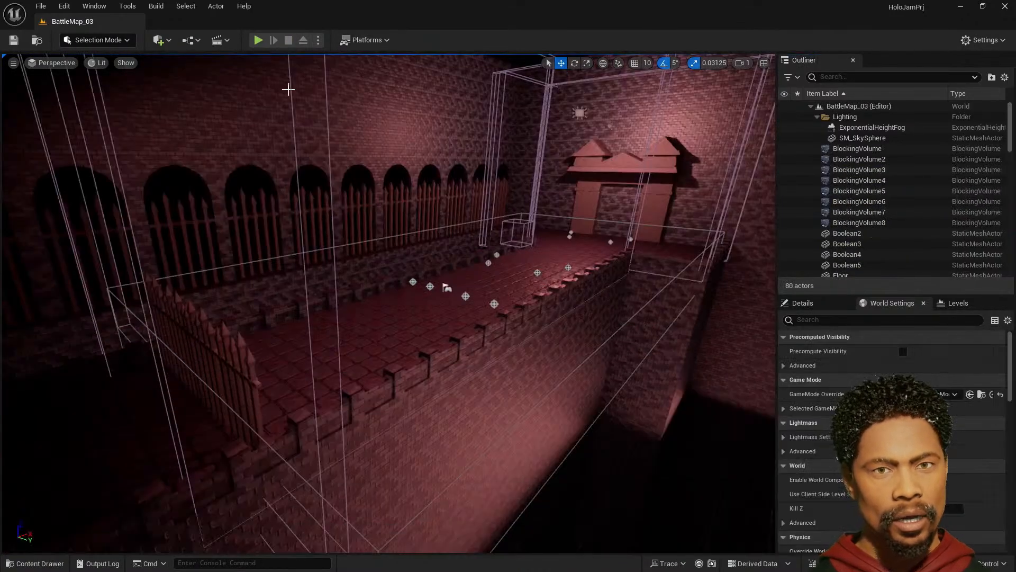
- Play-test BattleMap_03 by walking along the battlement toward the stone doorway with an attack on the way, and end the session
{"action": "left_click", "coordinate": [258, 40]}
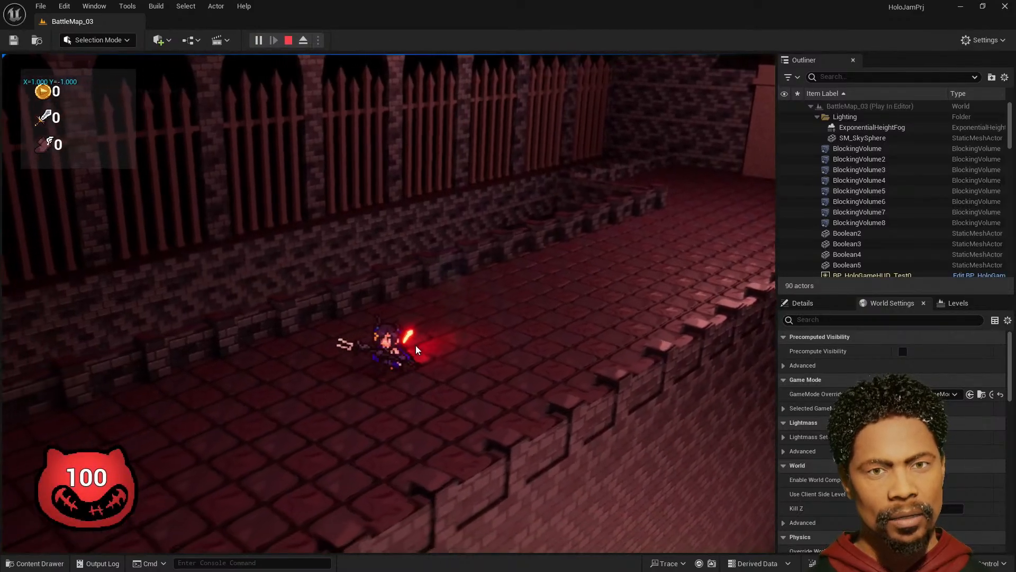
{"action": "key", "text": "a"}
{"action": "key", "text": "s"}
{"action": "key", "text": "d"}
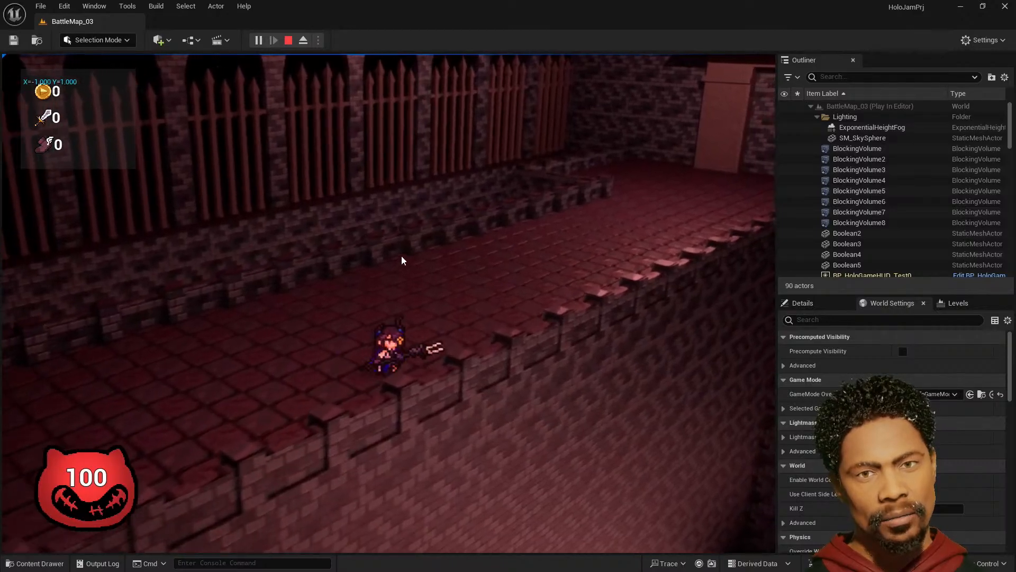
{"action": "left_click", "coordinate": [482, 319]}
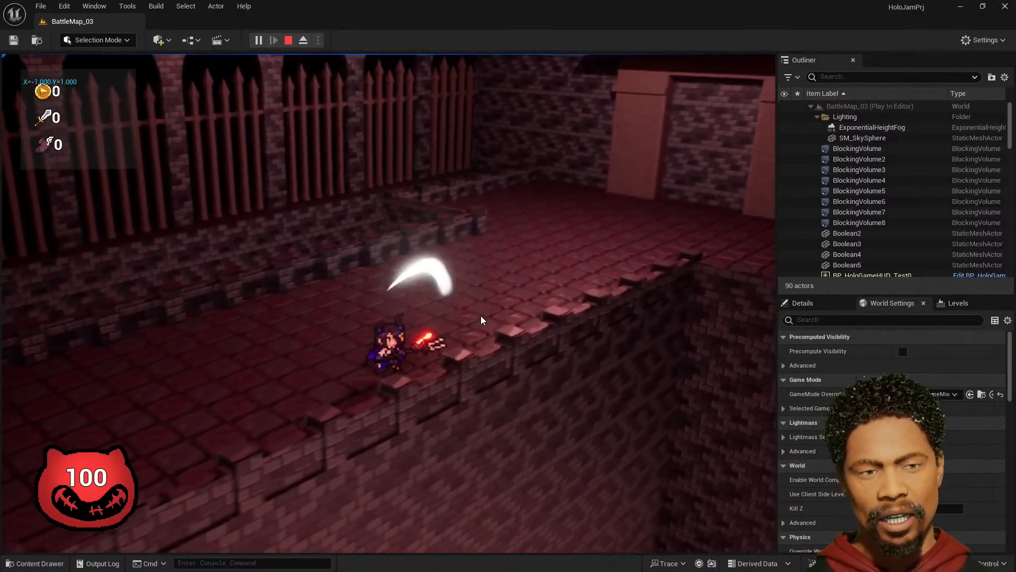
{"action": "key", "text": "d"}
{"action": "key", "text": "w"}
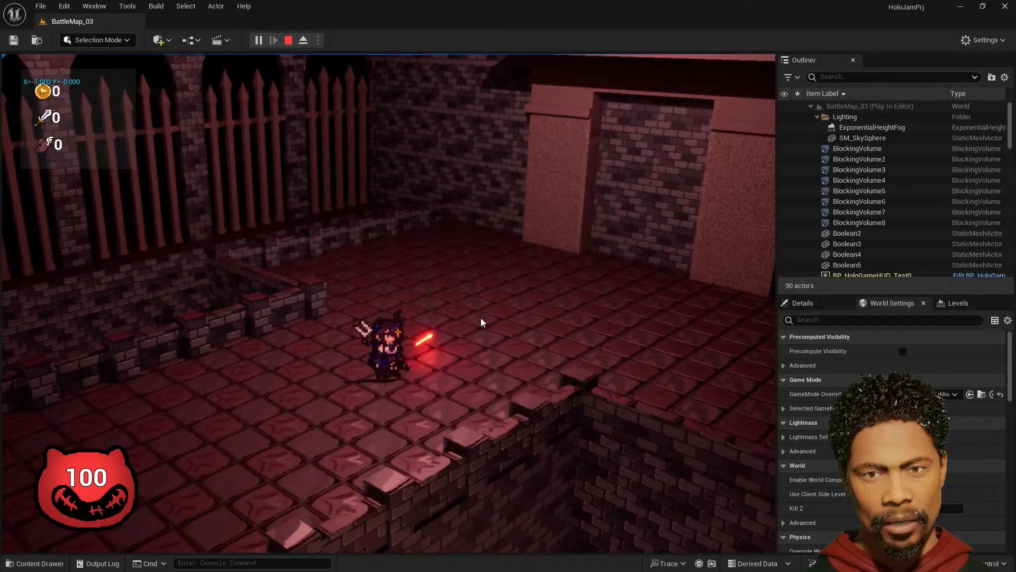
{"action": "left_click", "coordinate": [288, 40]}
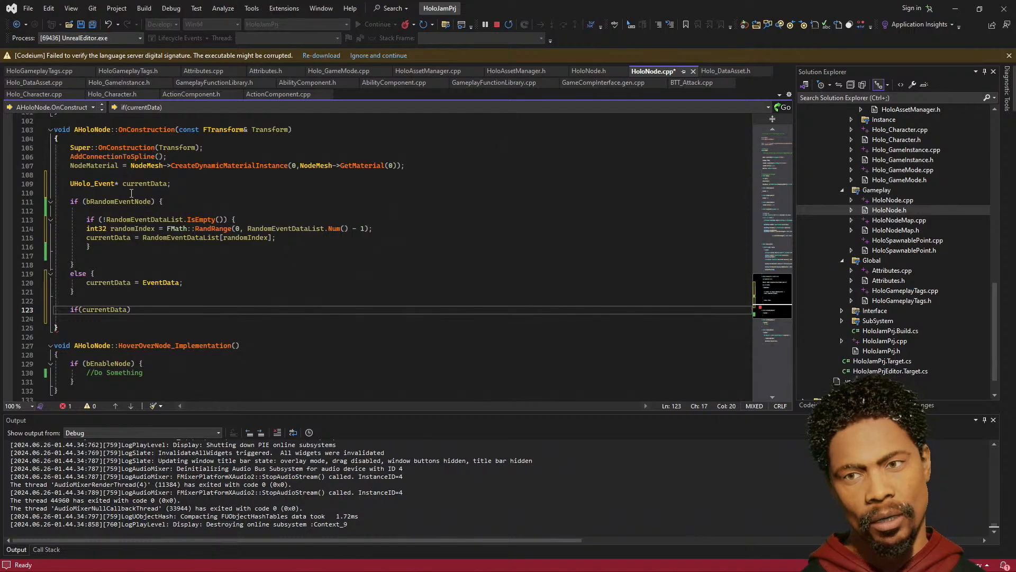
- Switch to HoloNode.cpp in Visual Studio and add an else block after the RandomEventDataList.IsEmpty() check in OnConstruction
{"action": "double_click", "coordinate": [141, 219]}
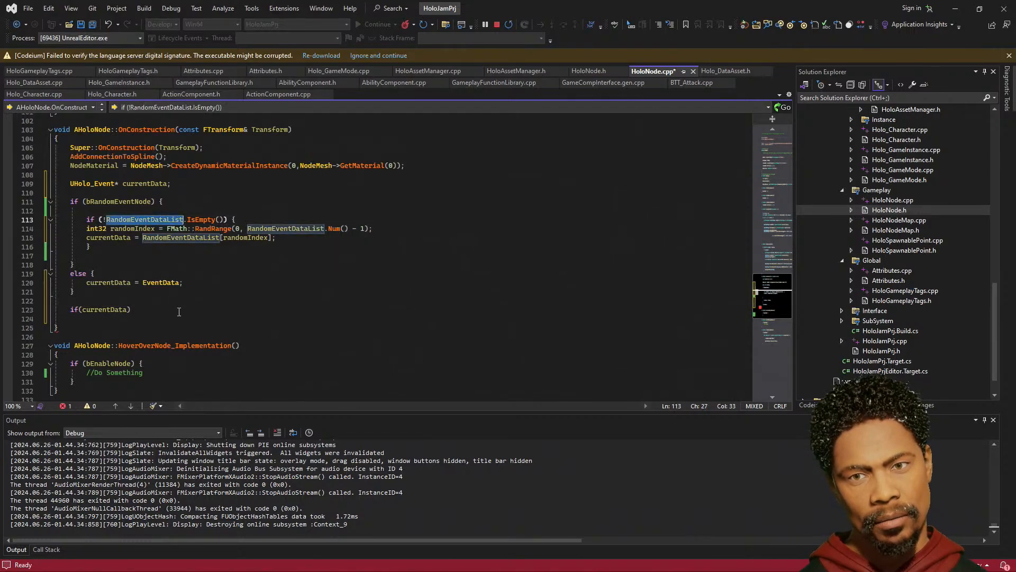
{"action": "left_click", "coordinate": [98, 247]}
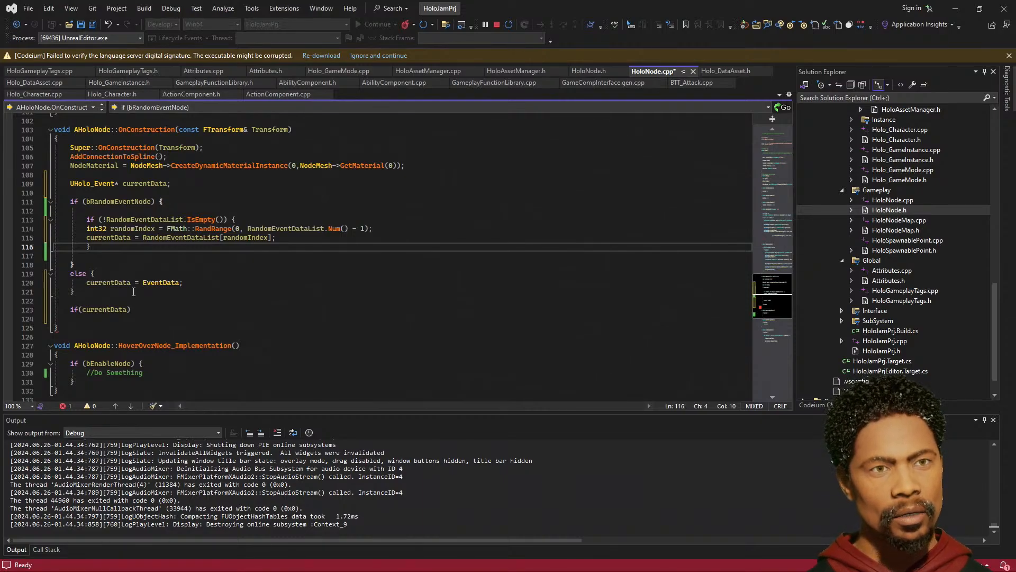
{"action": "key", "text": "Return"}
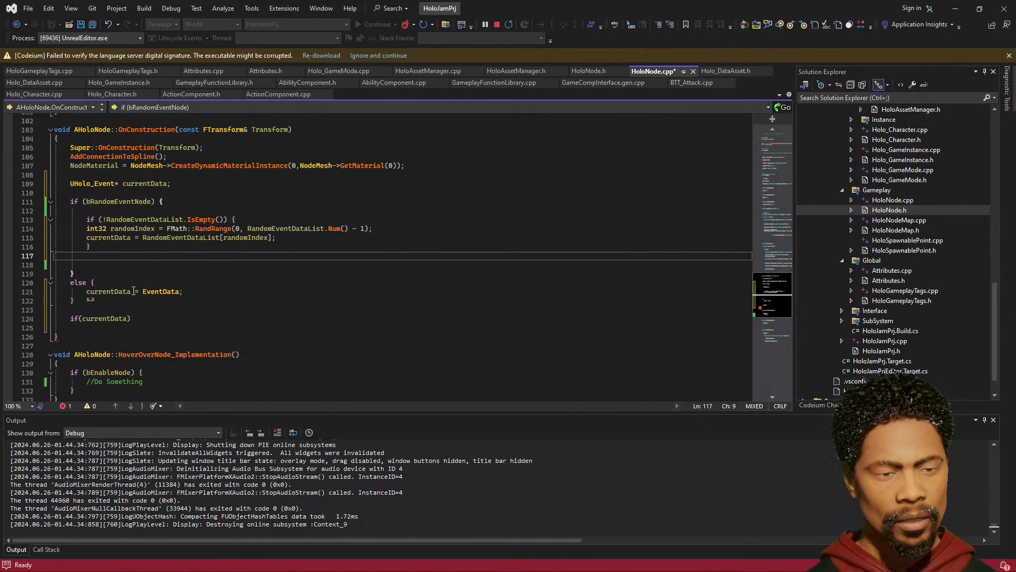
{"action": "type", "text": "else"}
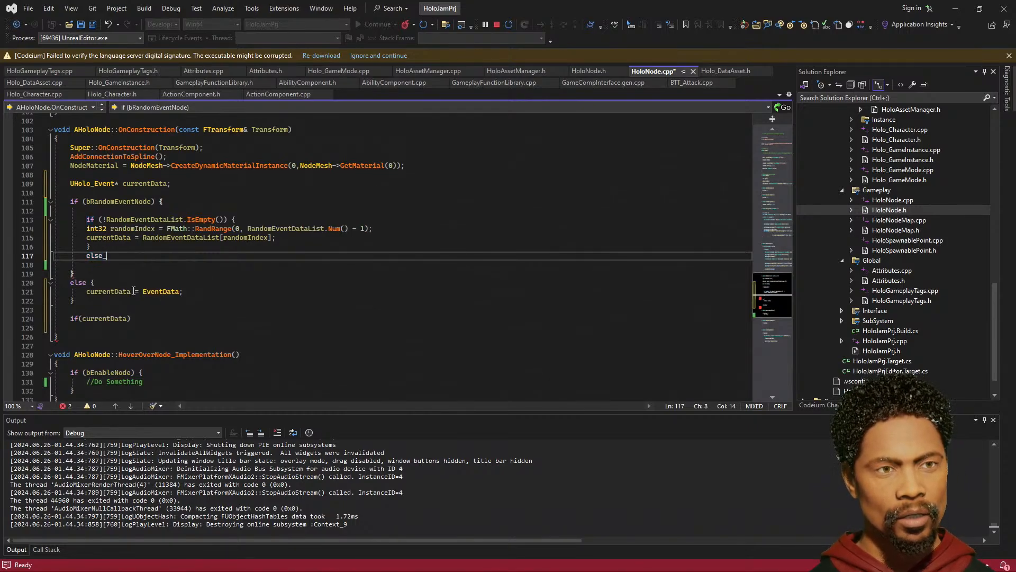
{"action": "type", "text": " {"}
{"action": "key", "text": "Return"}
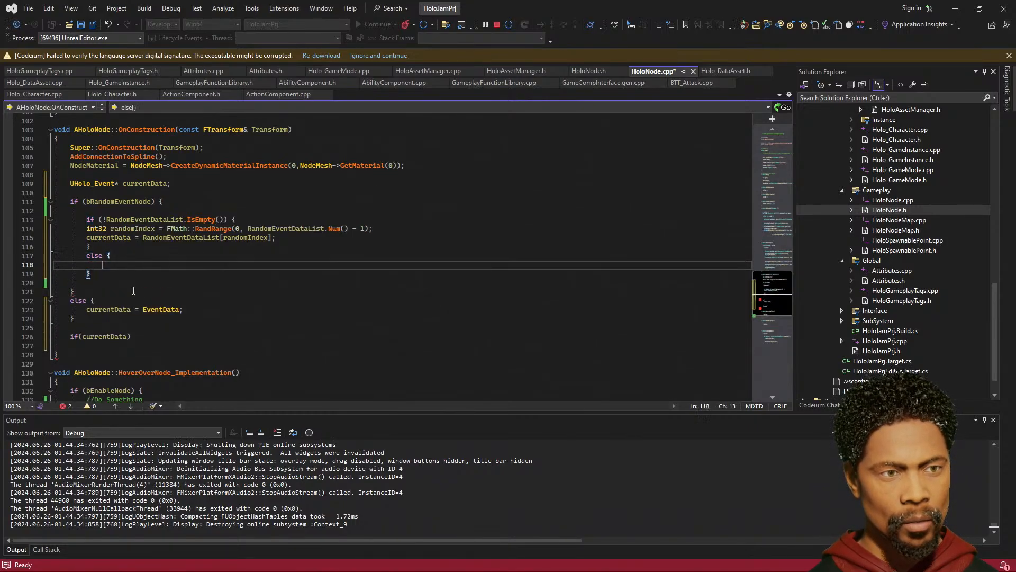
- Copy the line "currentData = EventData;" from the outer else block into the new inner else block
{"action": "left_click", "coordinate": [124, 312]}
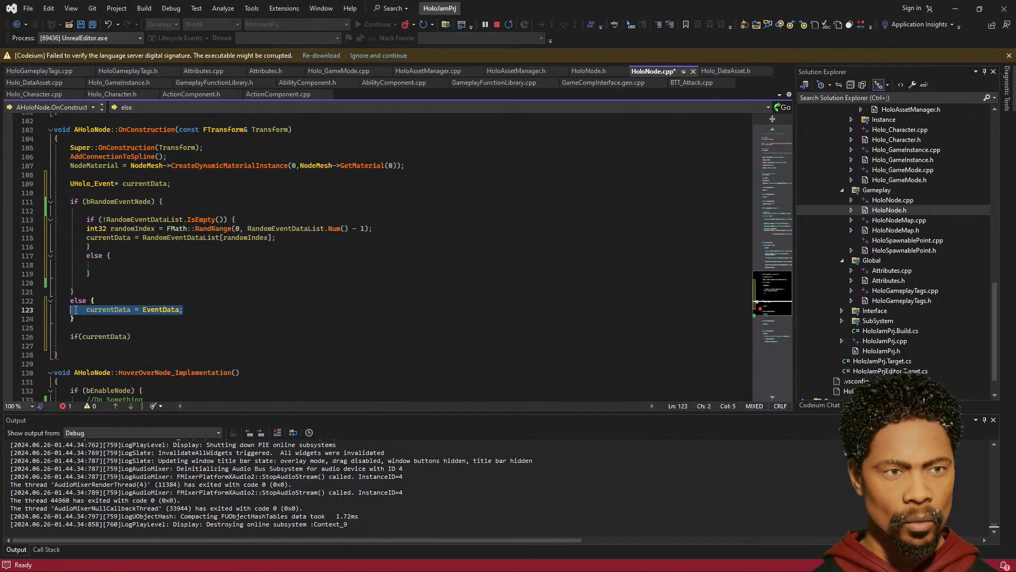
{"action": "left_click_drag", "start_coordinate": [199, 317], "coordinate": [90, 314]}
{"action": "left_click", "coordinate": [90, 263]}
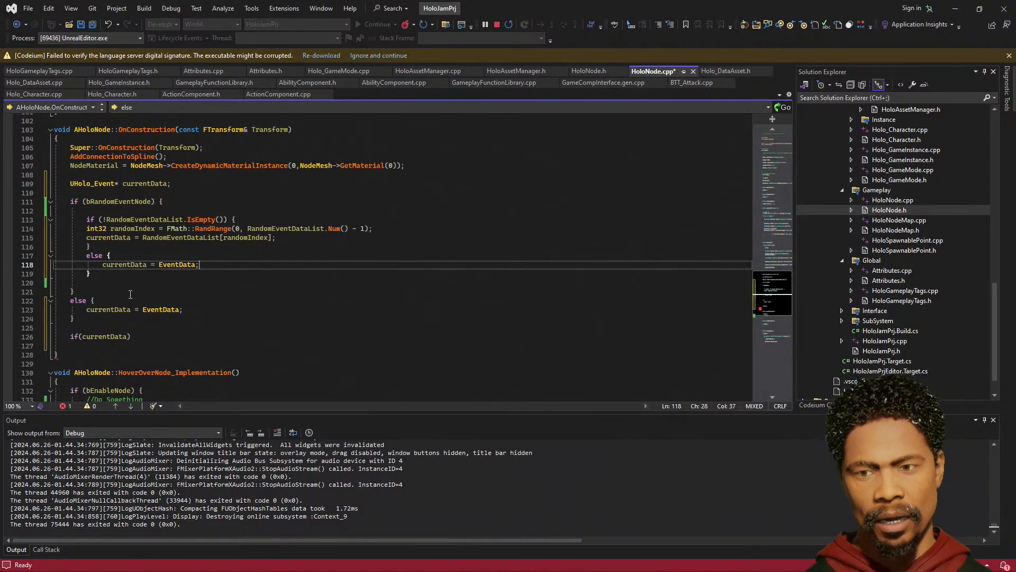
- Add a braced body on new lines under the if(currentData) condition at the end of OnConstruction
{"action": "left_click", "coordinate": [201, 336]}
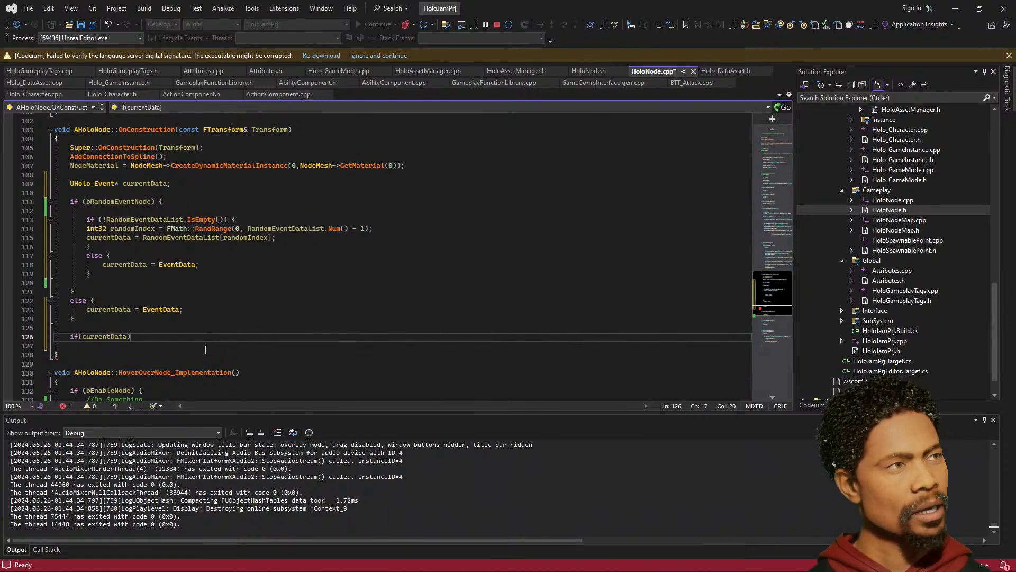
{"action": "key", "text": "Return"}
{"action": "type", "text": "{"}
{"action": "key", "text": "Return"}
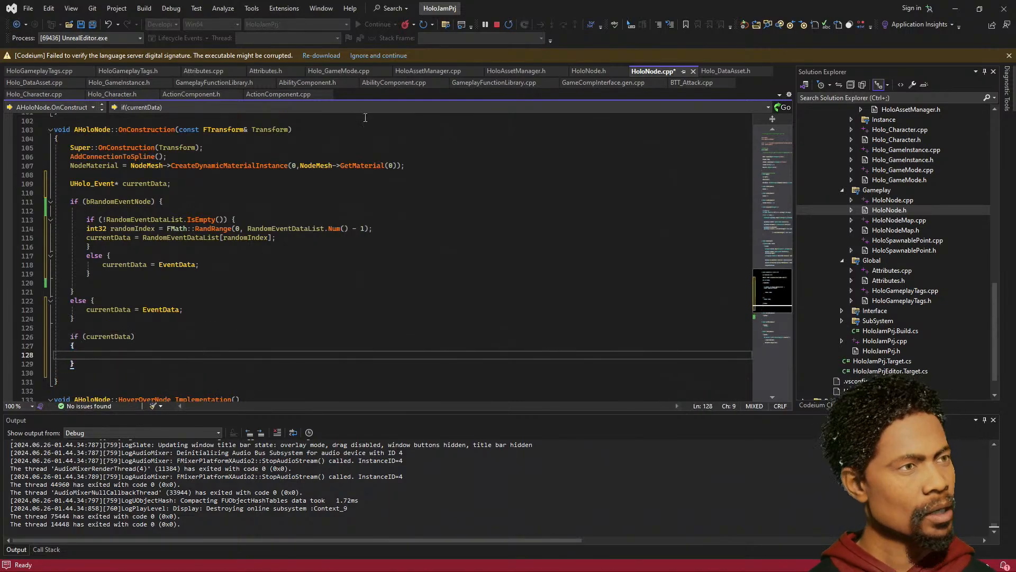
- Write currentData->EventIcon inside the if (currentData) block and insert an empty line above it
{"action": "key", "text": "alt+Tab"}
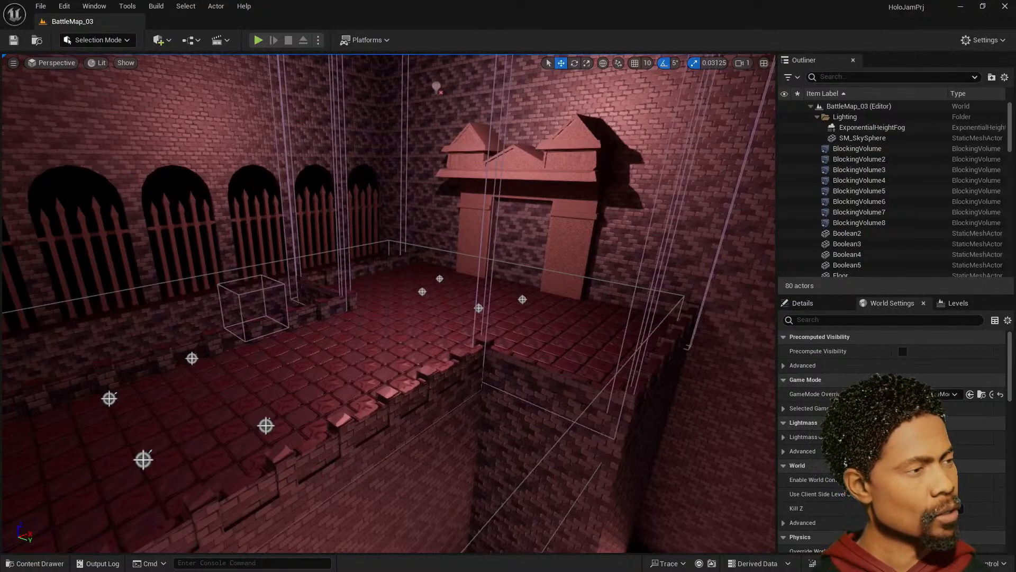
{"action": "key", "text": "alt+Tab"}
{"action": "double_click", "coordinate": [109, 336]}
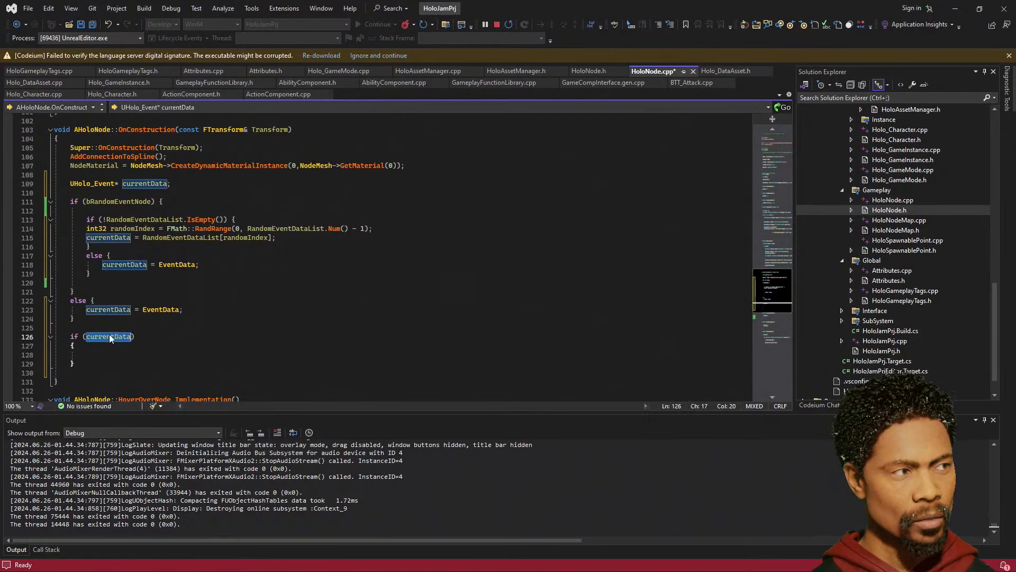
{"action": "left_click", "coordinate": [117, 356]}
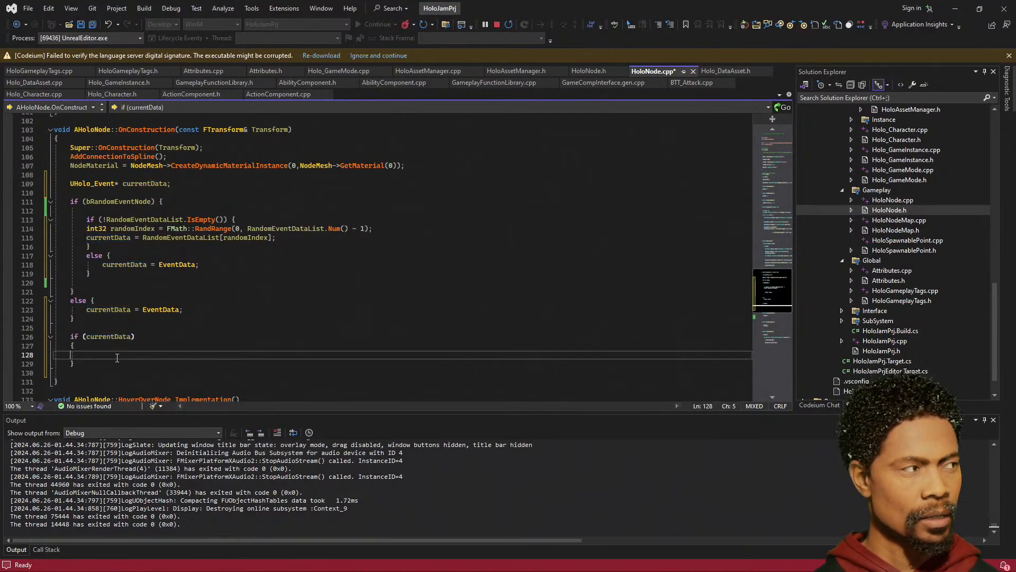
{"action": "key", "text": "Tab"}
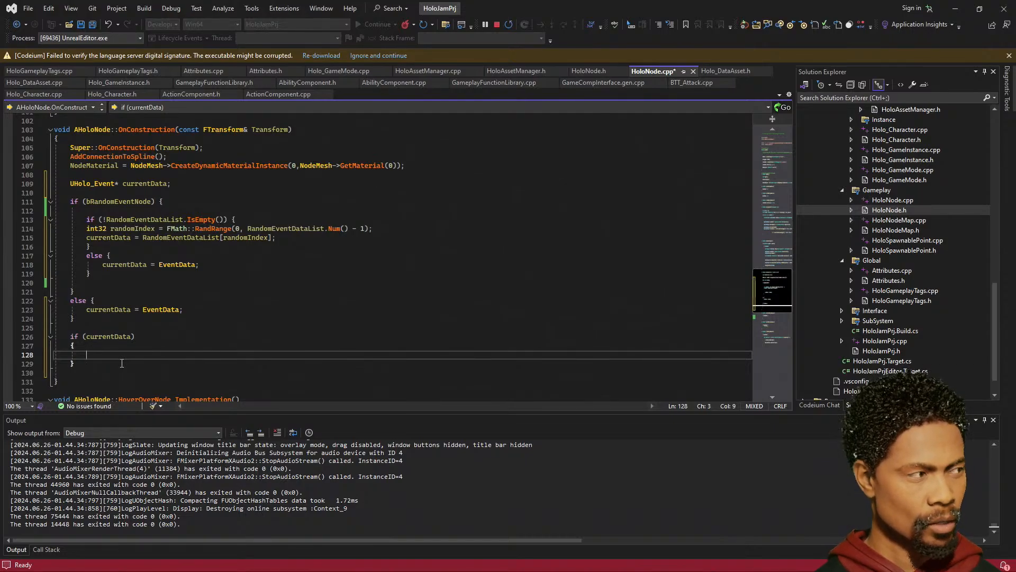
{"action": "key", "text": "ctrl+space"}
{"action": "type", "text": "currentData->"}
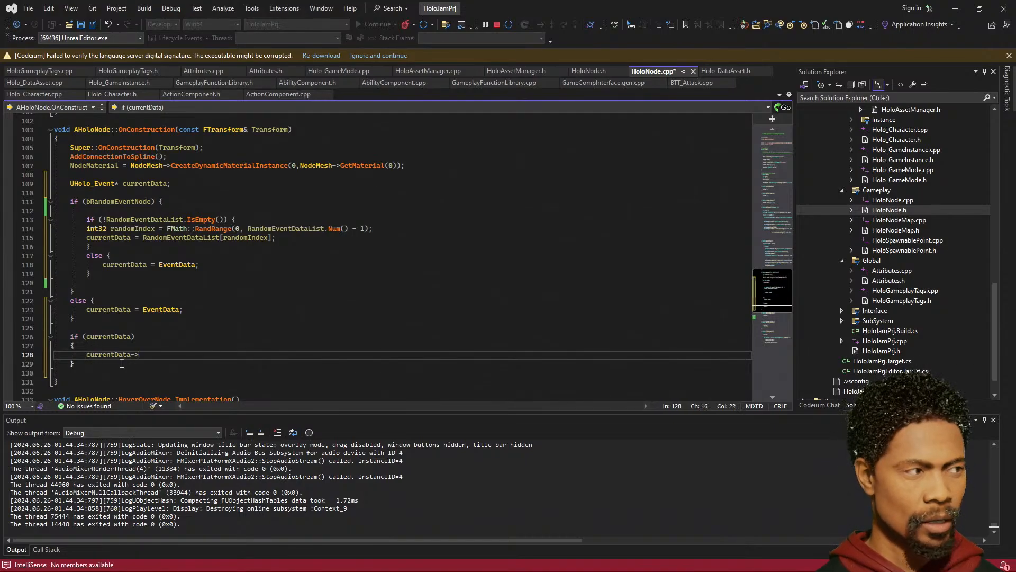
{"action": "type", "text": "EventI"}
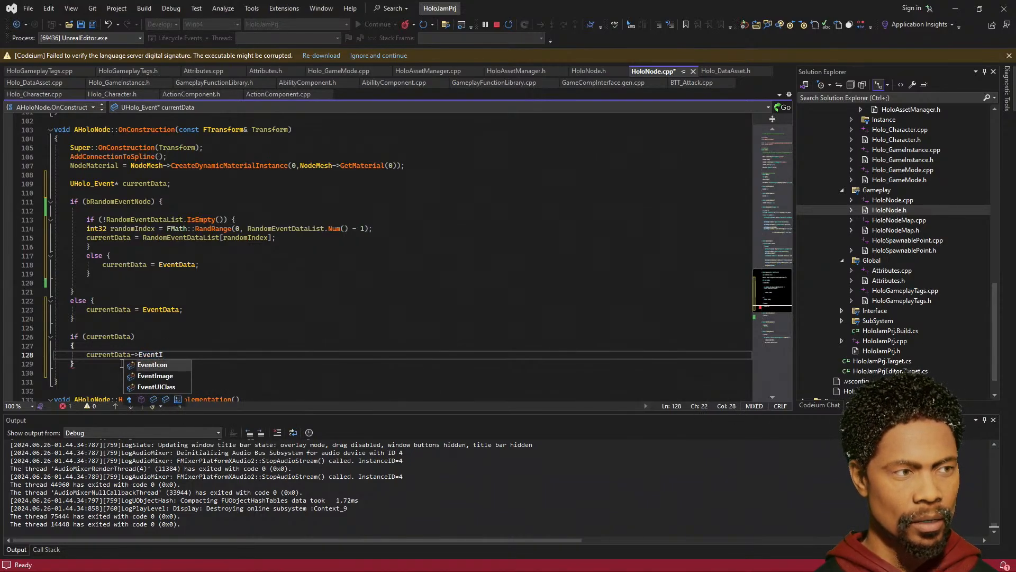
{"action": "key", "text": "Tab"}
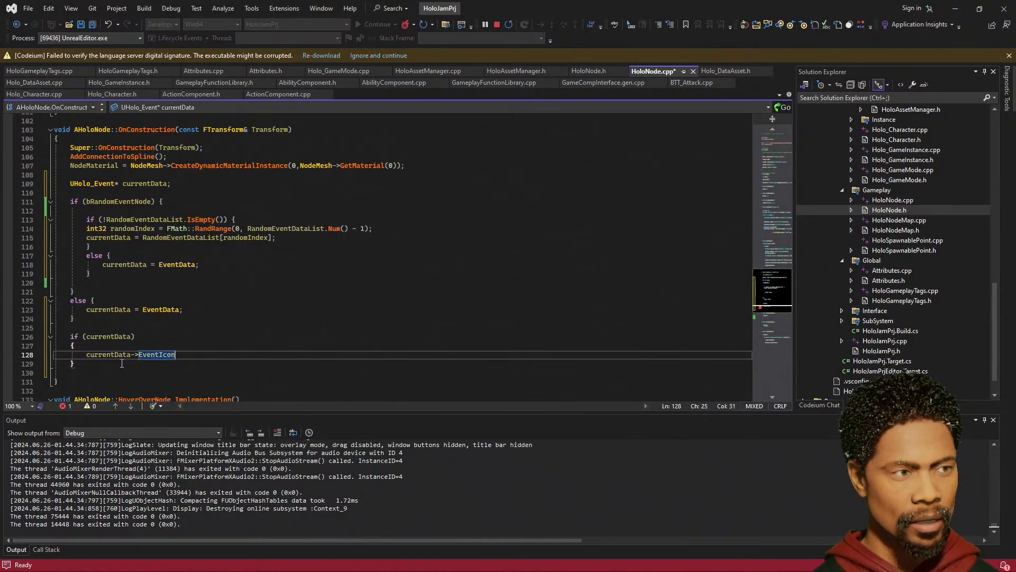
{"action": "key", "text": "ctrl+Return"}
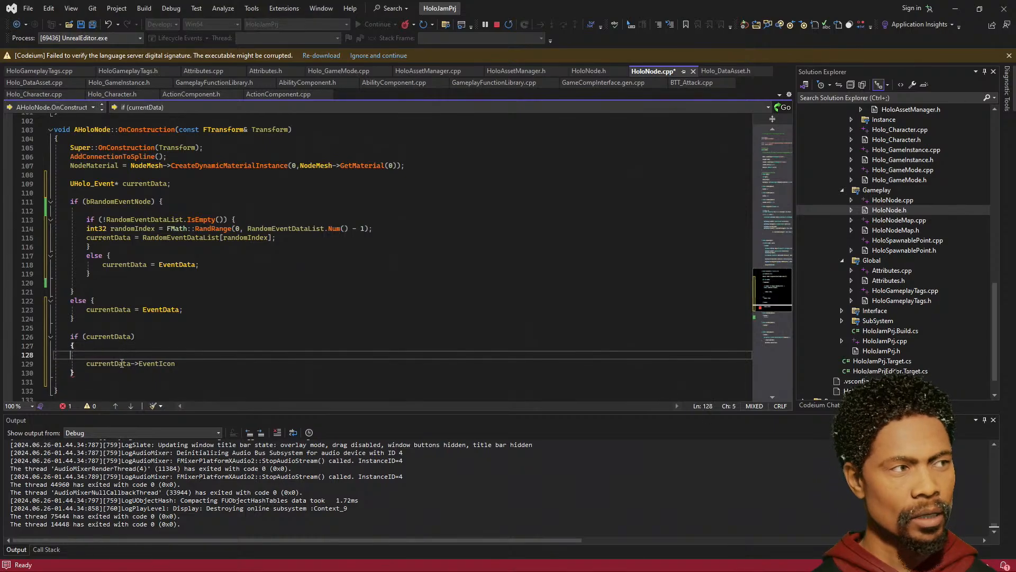
{"action": "type", "text": "Load"}
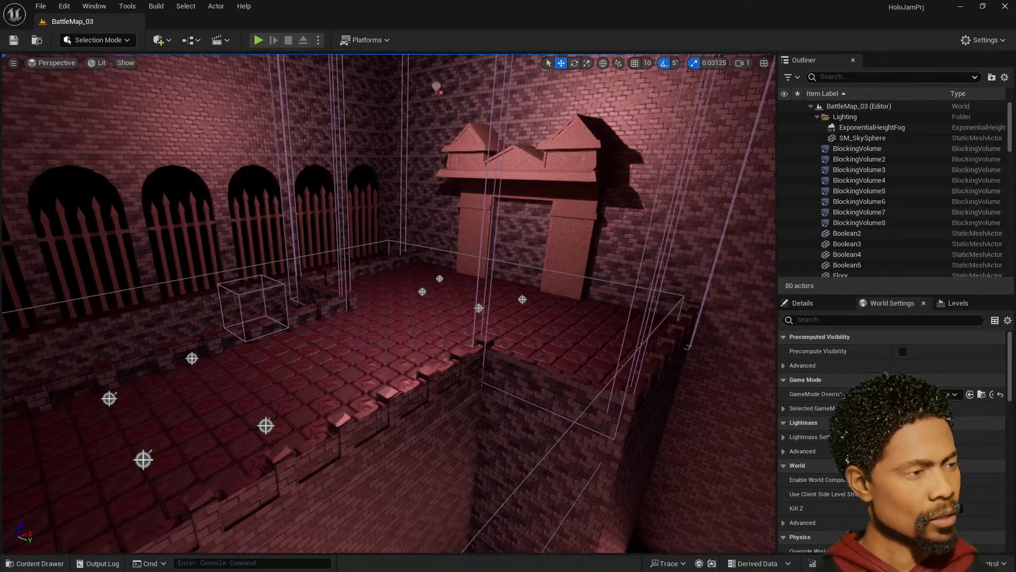
{"action": "key", "text": "alt+Tab"}
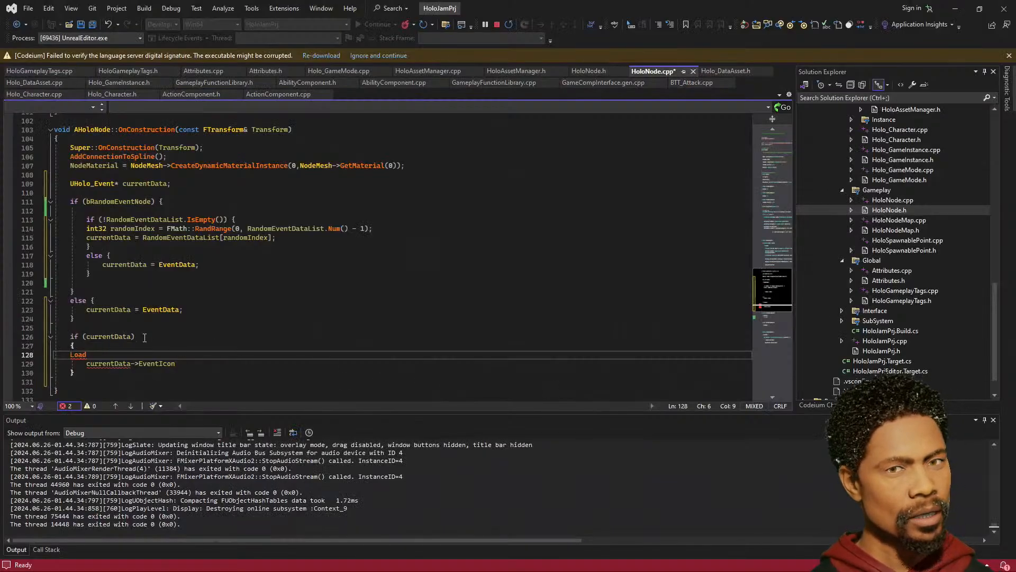
{"action": "key", "text": "BackSpace"}
{"action": "key", "text": "BackSpace"}
{"action": "key", "text": "BackSpace"}
{"action": "key", "text": "BackSpace"}
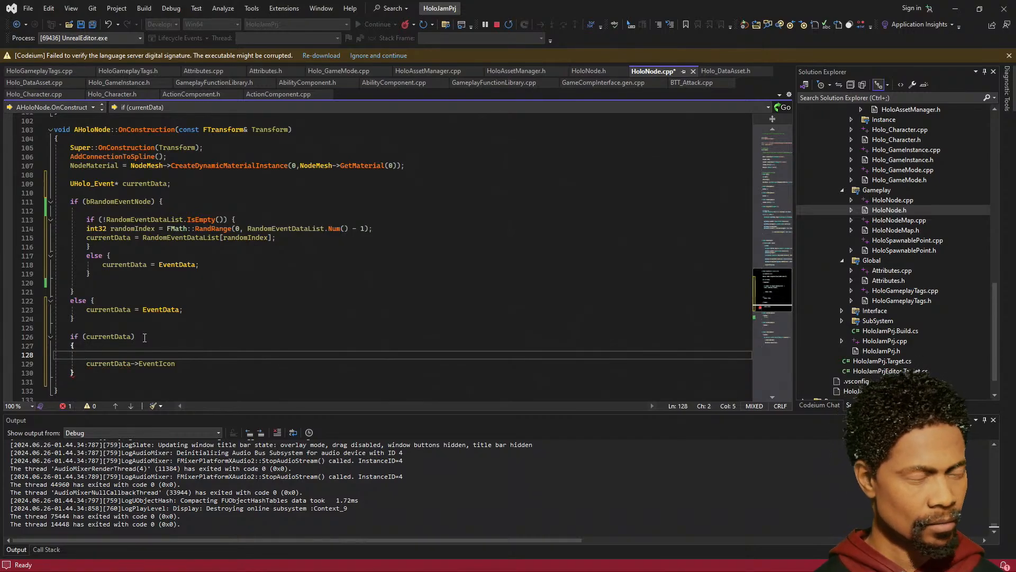
{"action": "type", "text": "S"}
{"action": "key", "text": "BackSpace"}
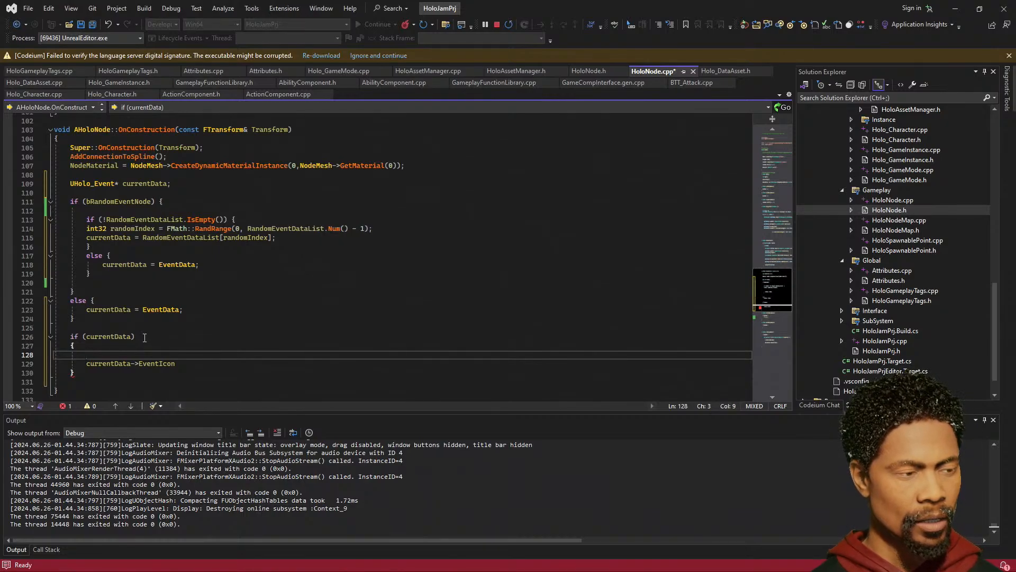
- Add a UKismetSystemLibrary::LoadAsset_Blocking() call on the empty line above currentData->EventIcon
{"action": "type", "text": "UKisme"}
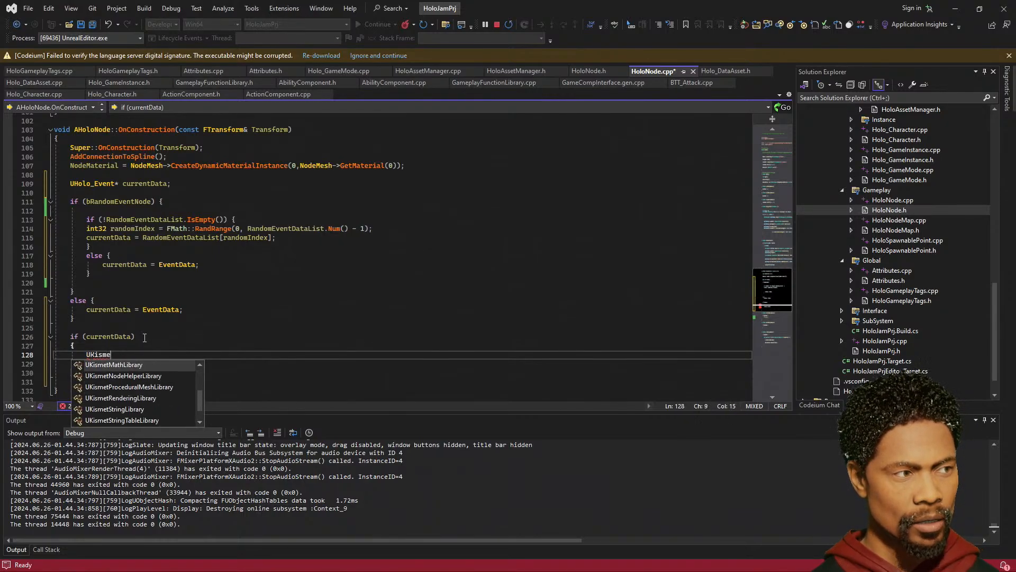
{"action": "type", "text": "tSys"}
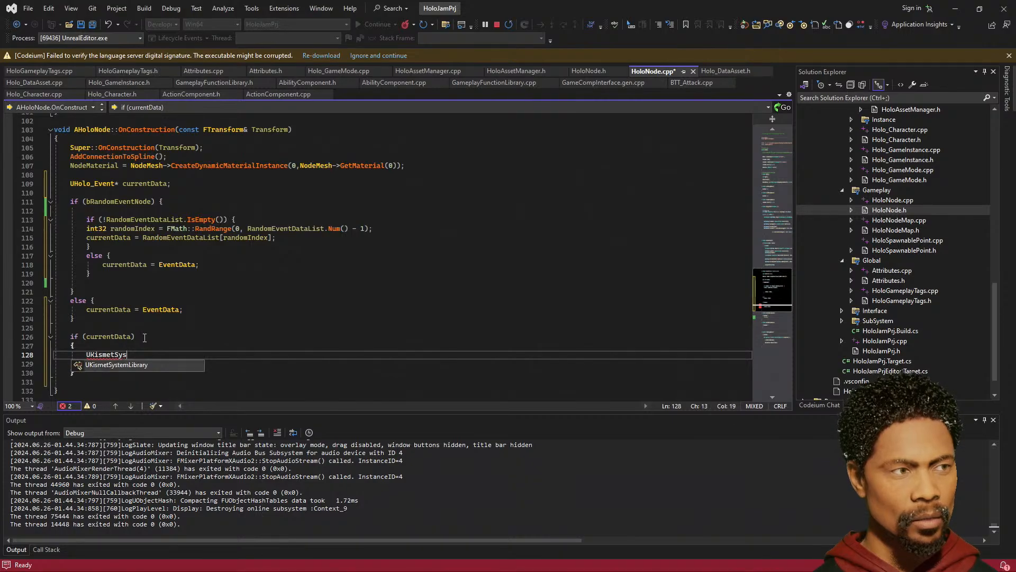
{"action": "key", "text": "Tab"}
{"action": "type", "text": "::L"}
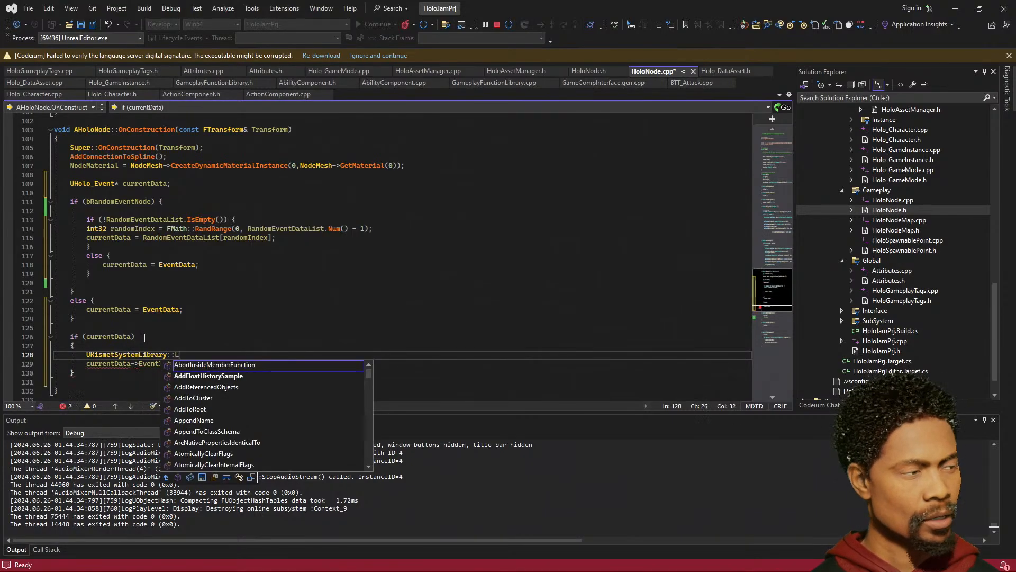
{"action": "type", "text": "oad"}
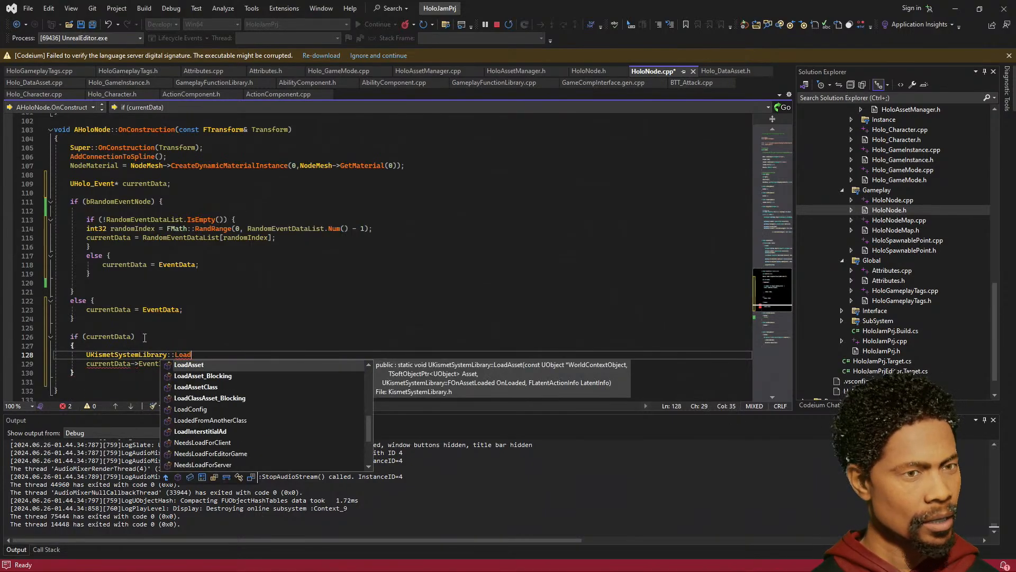
{"action": "key", "text": "Down"}
{"action": "type", "text": "("}
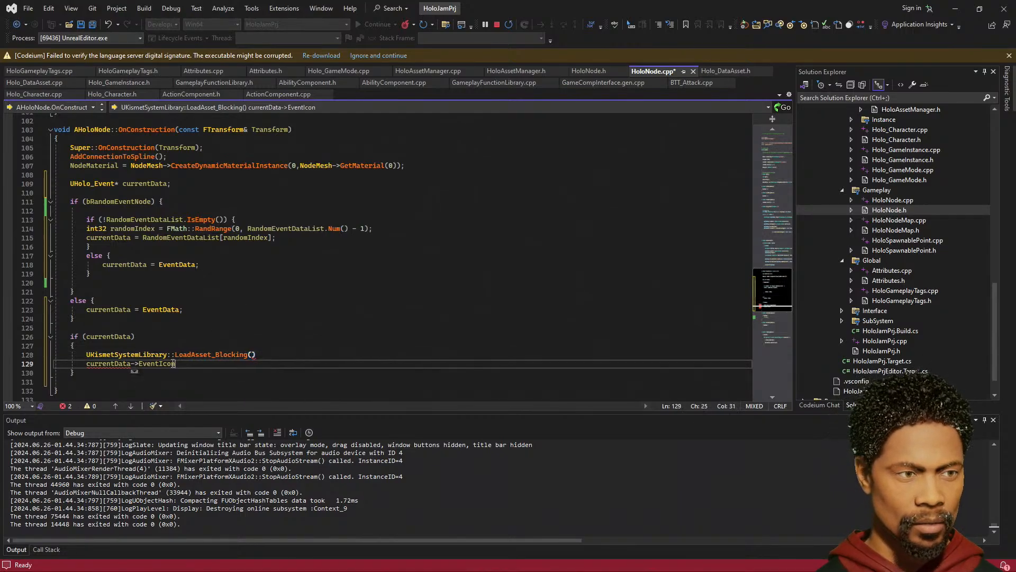
- Copy currentData->EventIcon in as the argument of LoadAsset_Blocking and end the statement with a semicolon
{"action": "left_click_drag", "start_coordinate": [176, 364], "coordinate": [87, 364]}
{"action": "key", "text": "ctrl+c"}
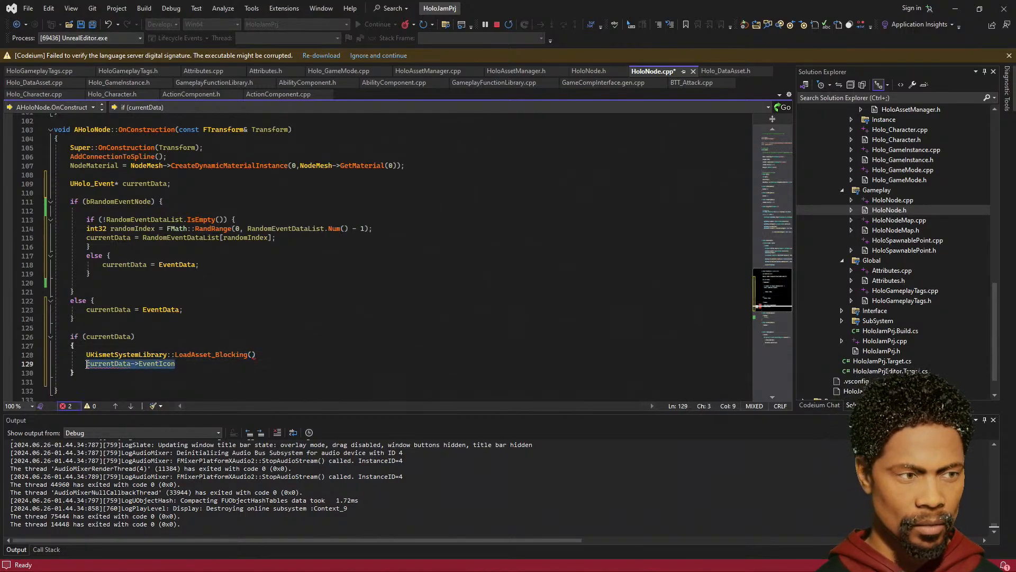
{"action": "left_click", "coordinate": [252, 354]}
{"action": "key", "text": "ctrl+v"}
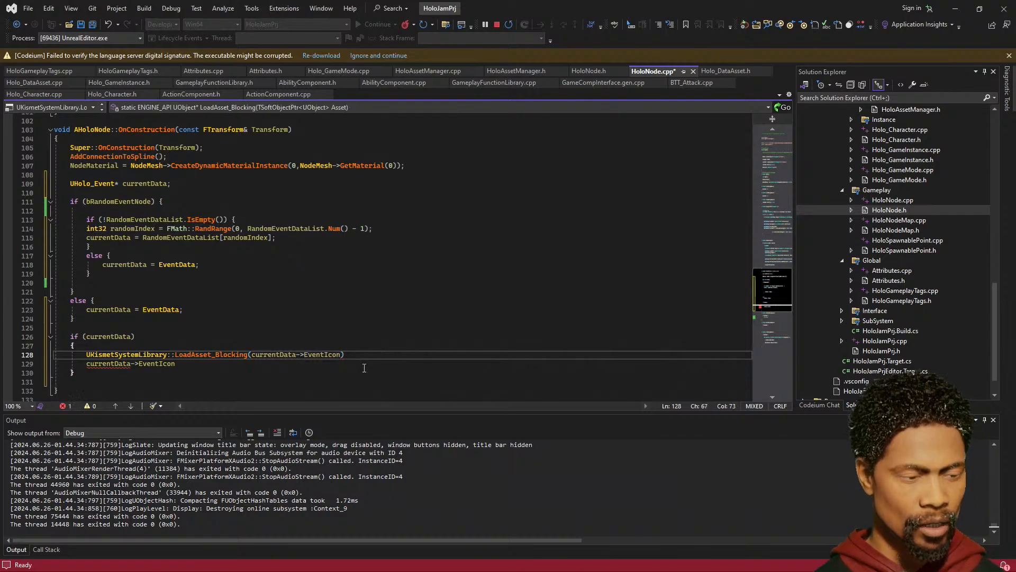
{"action": "type", "text": ";"}
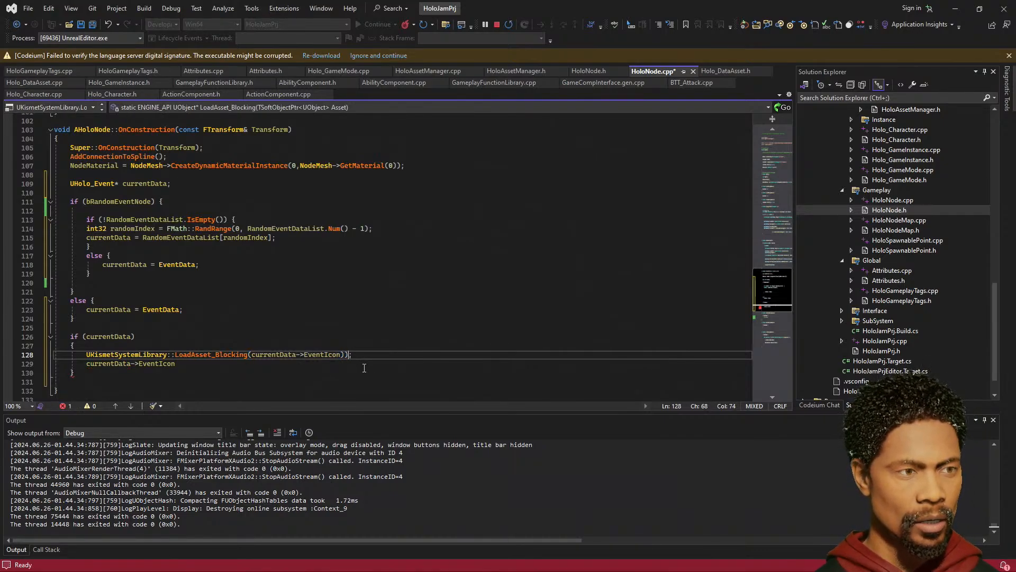
- Wrap the LoadAsset_Blocking call in parentheses and put the template type <UTexture2D> in front of it
{"action": "key", "text": "ctrl+Left"}
{"action": "key", "text": "ctrl+Left"}
{"action": "key", "text": "ctrl+Left"}
{"action": "key", "text": "ctrl+Left"}
{"action": "key", "text": "ctrl+Left"}
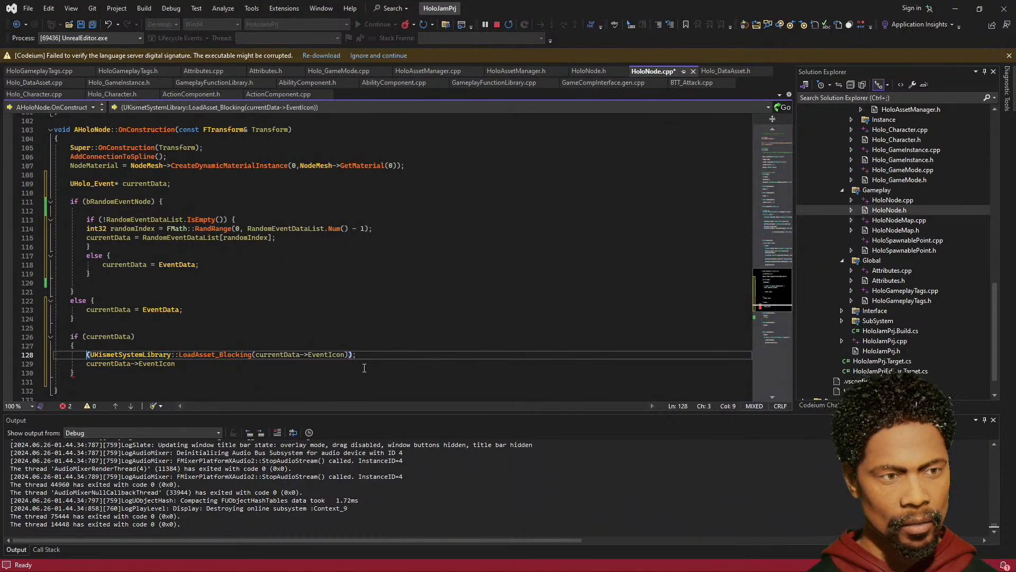
{"action": "type", "text": "("}
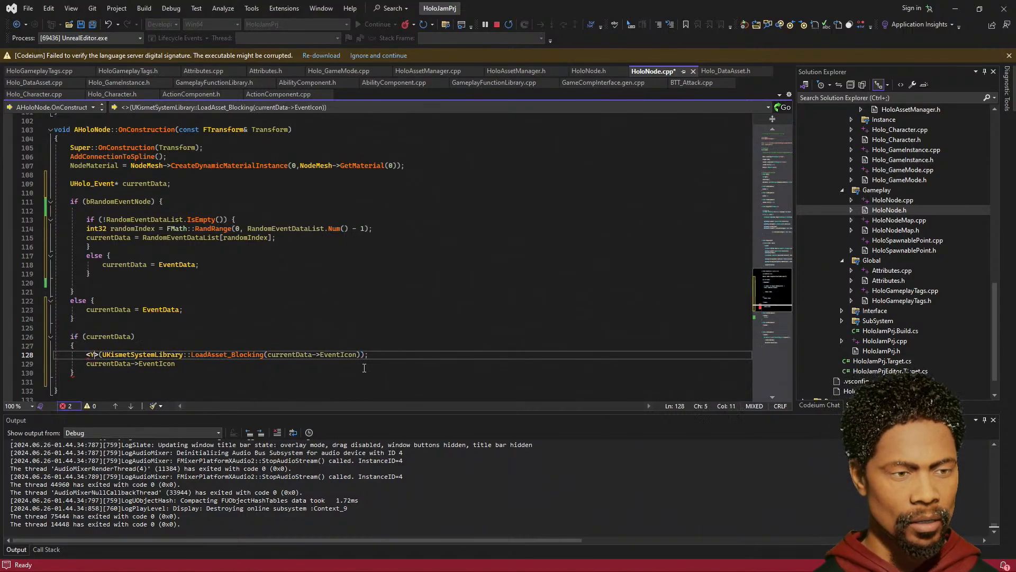
{"action": "type", "text": "T"}
{"action": "key", "text": "BackSpace"}
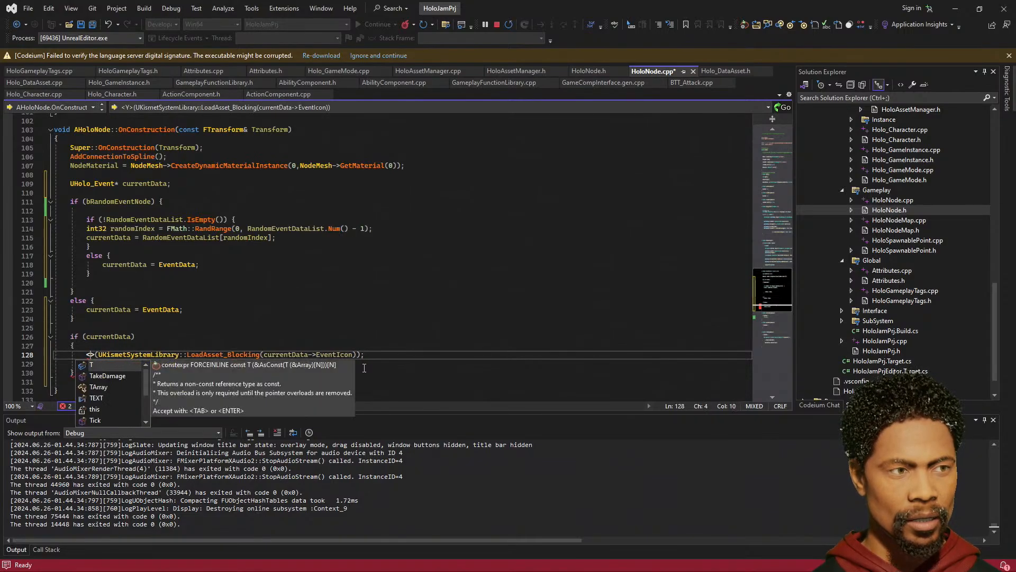
{"action": "type", "text": "UText"}
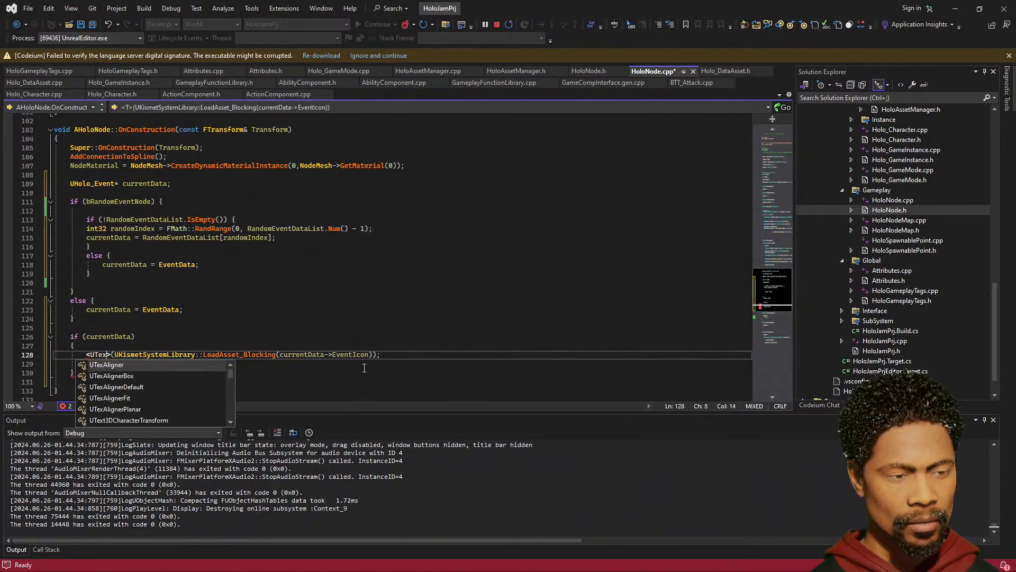
{"action": "type", "text": "ure2D"}
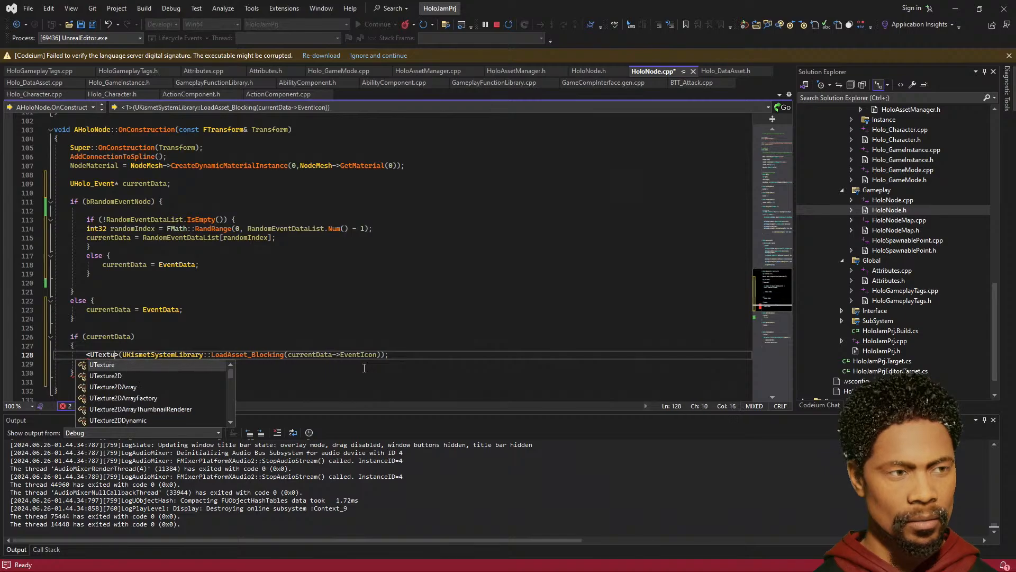
{"action": "key", "text": "Escape"}
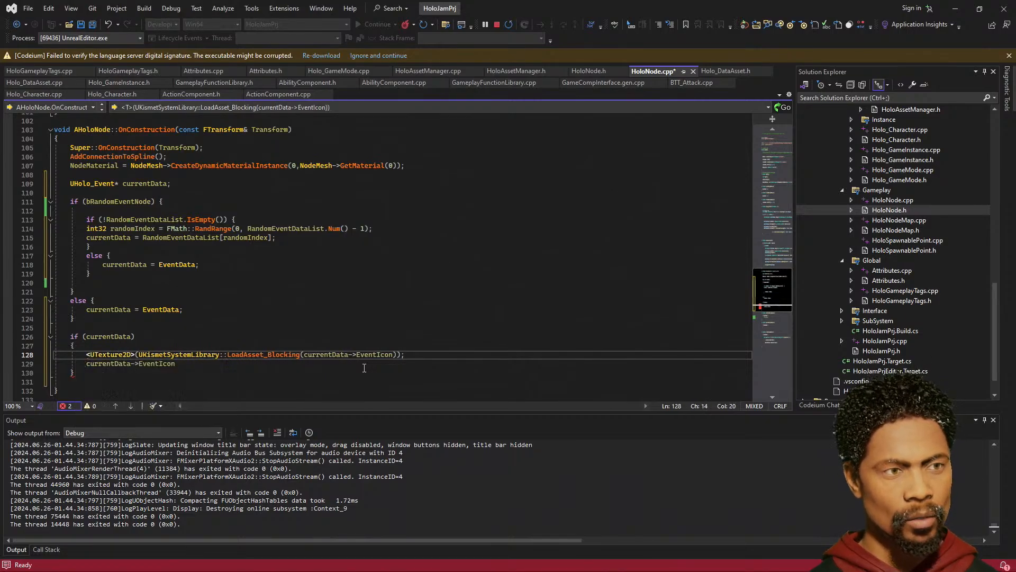
- Add Cast in front of <UTexture2D> so the loaded asset is cast to that type
{"action": "key", "text": "ctrl+Left"}
{"action": "key", "text": "Left"}
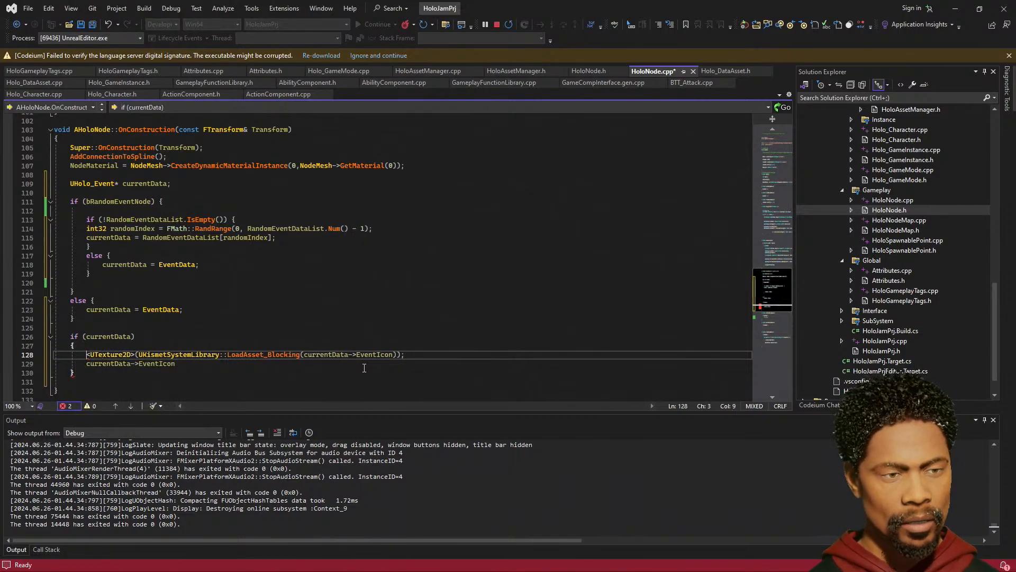
{"action": "type", "text": "CAs"}
{"action": "key", "text": "BackSpace"}
{"action": "key", "text": "BackSpace"}
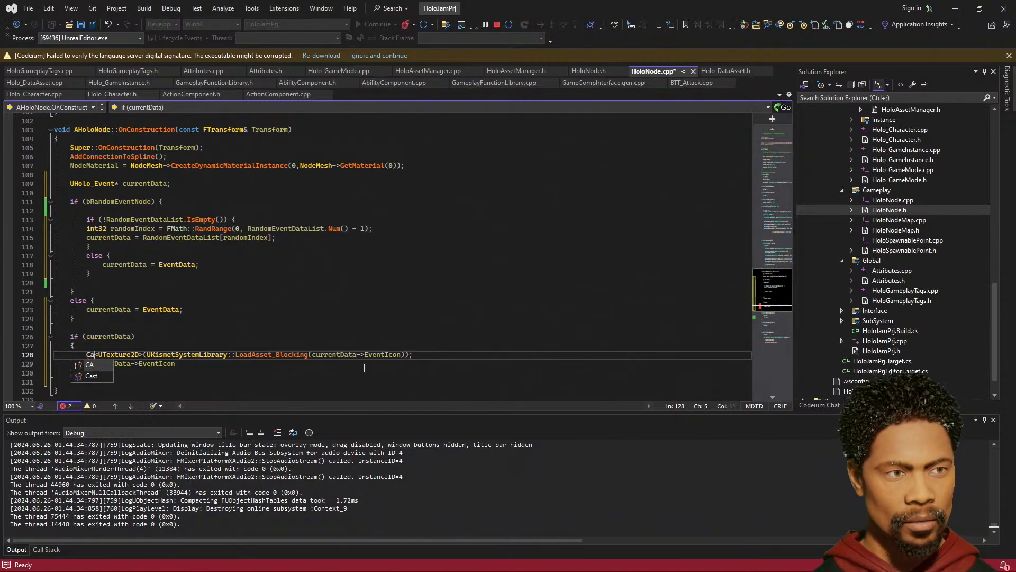
{"action": "type", "text": "ast"}
{"action": "key", "text": "Escape"}
- Start an assignment in front of the Cast<UTexture2D> expression, with Texture2D as the type before the equals sign
{"action": "key", "text": "Home"}
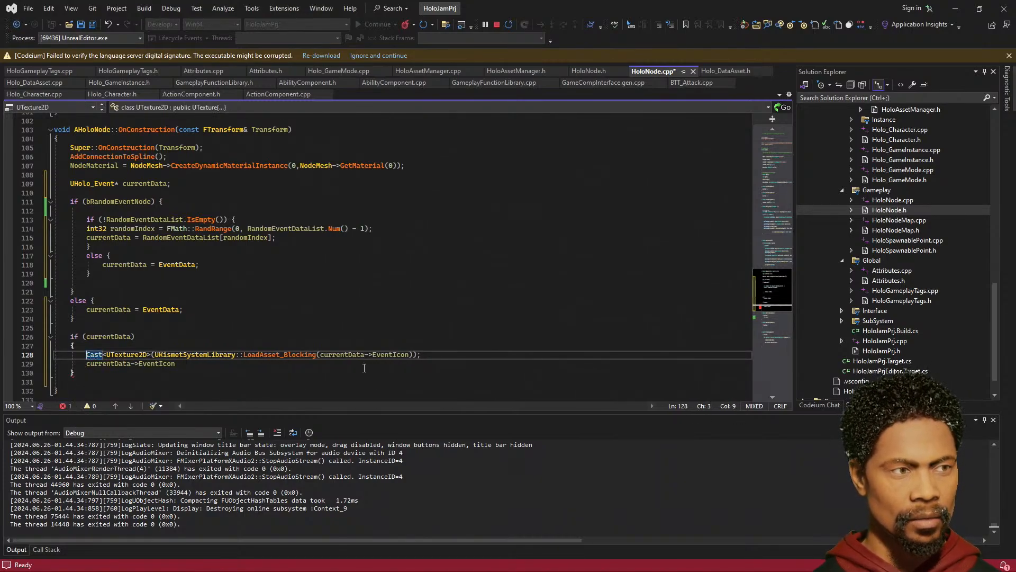
{"action": "key", "text": "Tab"}
{"action": "key", "text": "Left"}
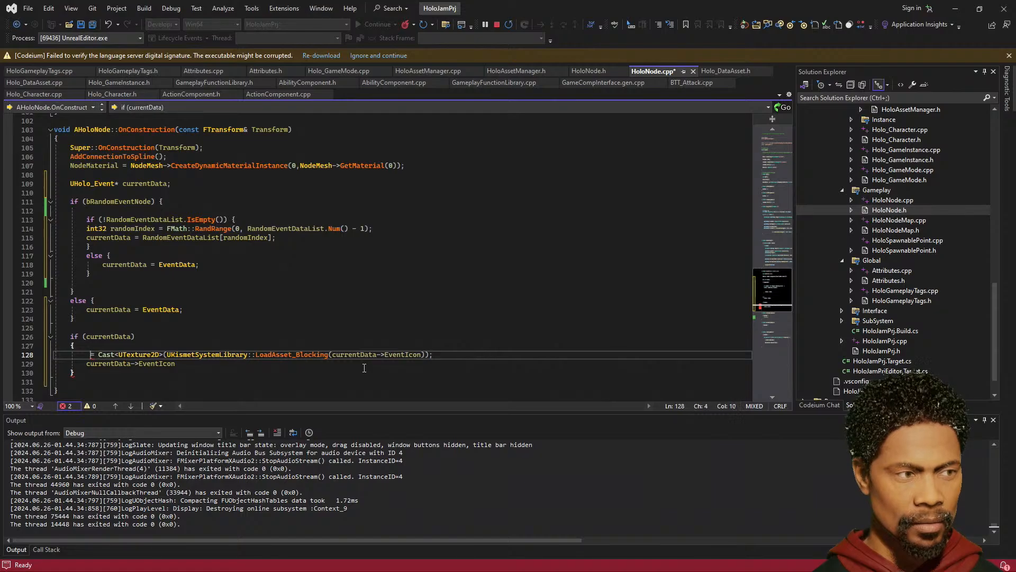
{"action": "type", "text": "Textu"}
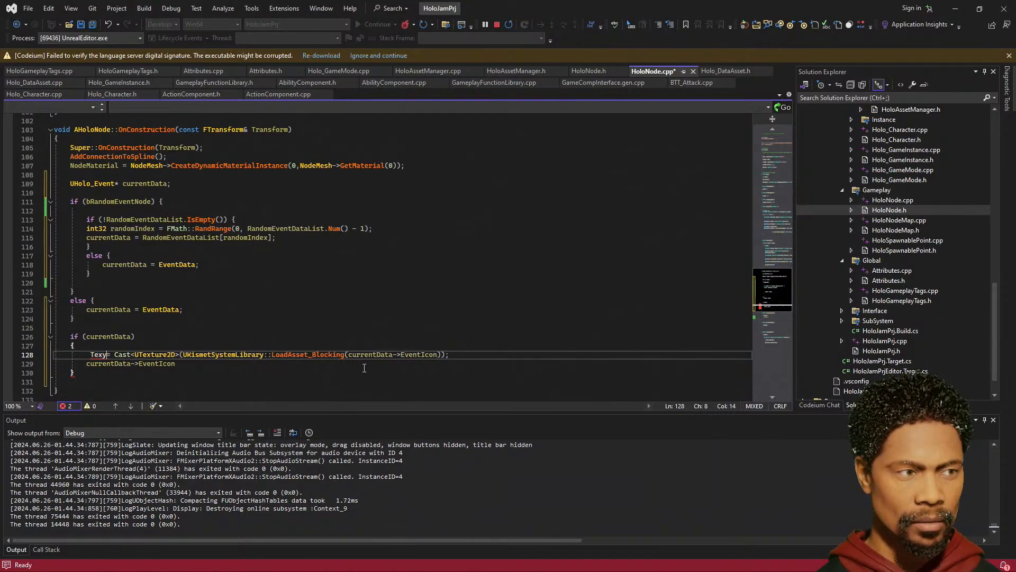
{"action": "type", "text": "re"}
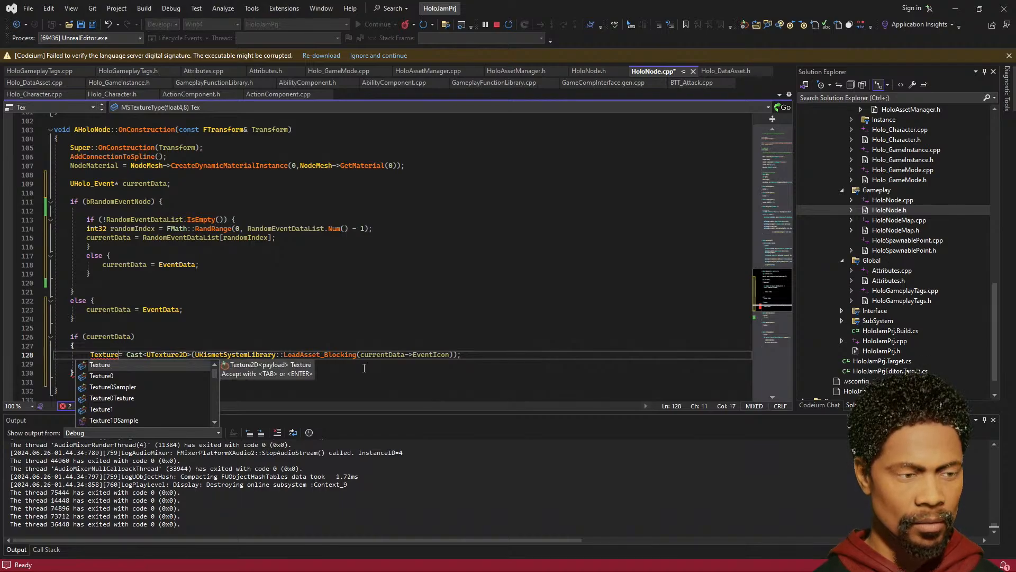
{"action": "type", "text": "2d"}
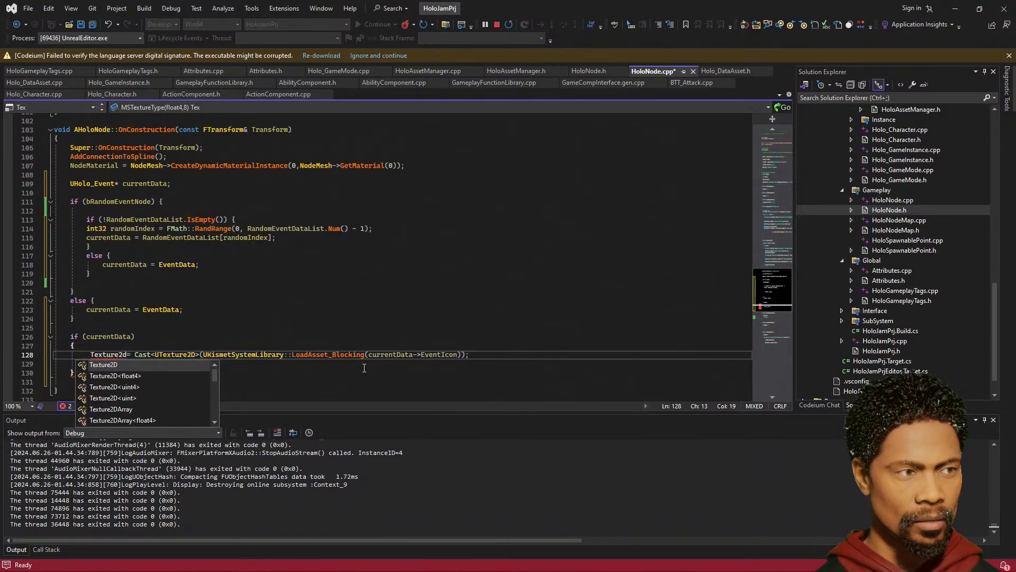
{"action": "key", "text": "Tab"}
- Complete the declaration so the cast result is stored in a UTexture2D* variable named TextureData
{"action": "key", "text": "Left"}
{"action": "key", "text": "Left"}
{"action": "key", "text": "Left"}
{"action": "key", "text": "Left"}
{"action": "key", "text": "Left"}
{"action": "key", "text": "Left"}
{"action": "key", "text": "Left"}
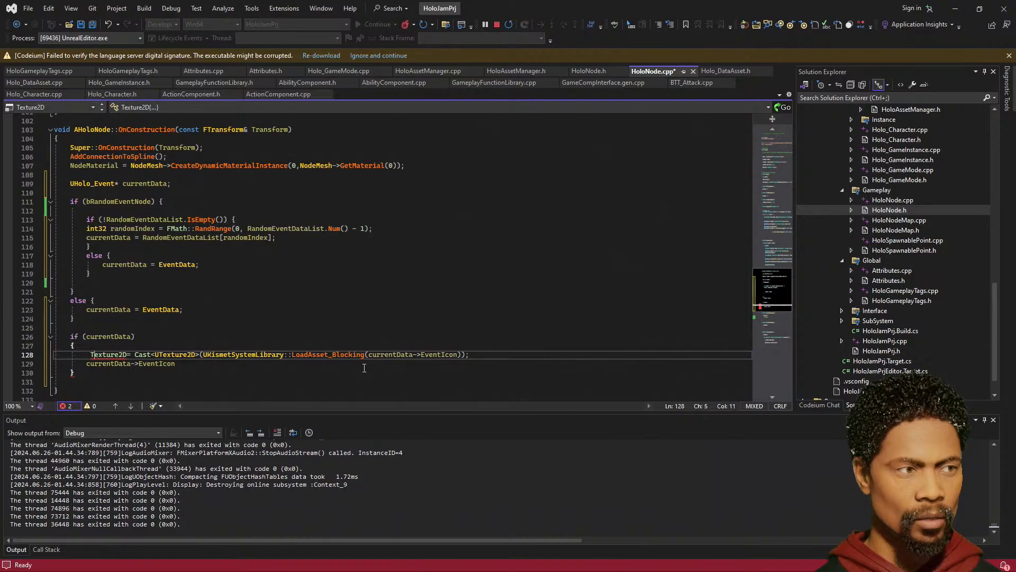
{"action": "key", "text": "Left"}
{"action": "type", "text": "U"}
{"action": "key", "text": "Tab"}
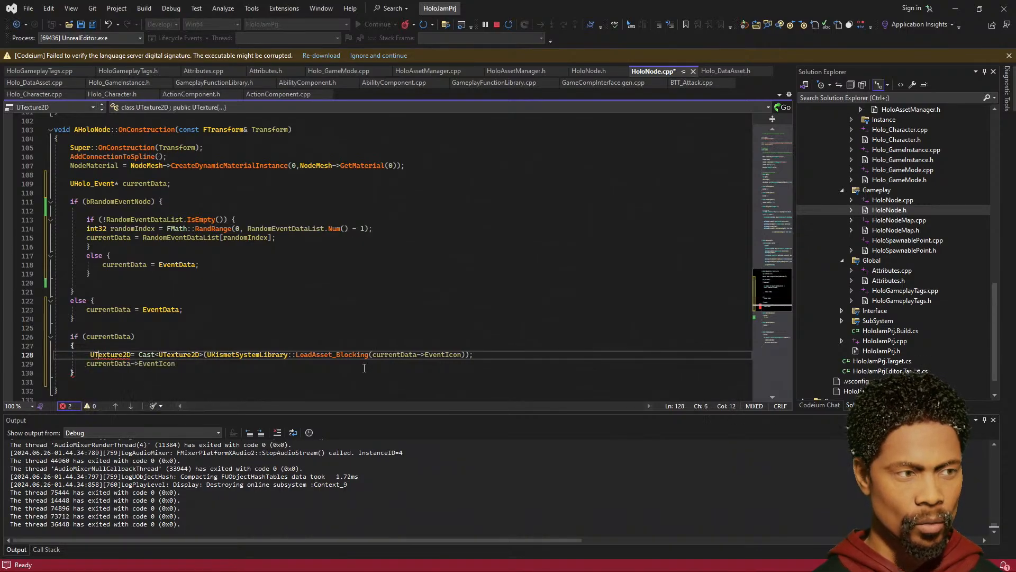
{"action": "type", "text": "* "}
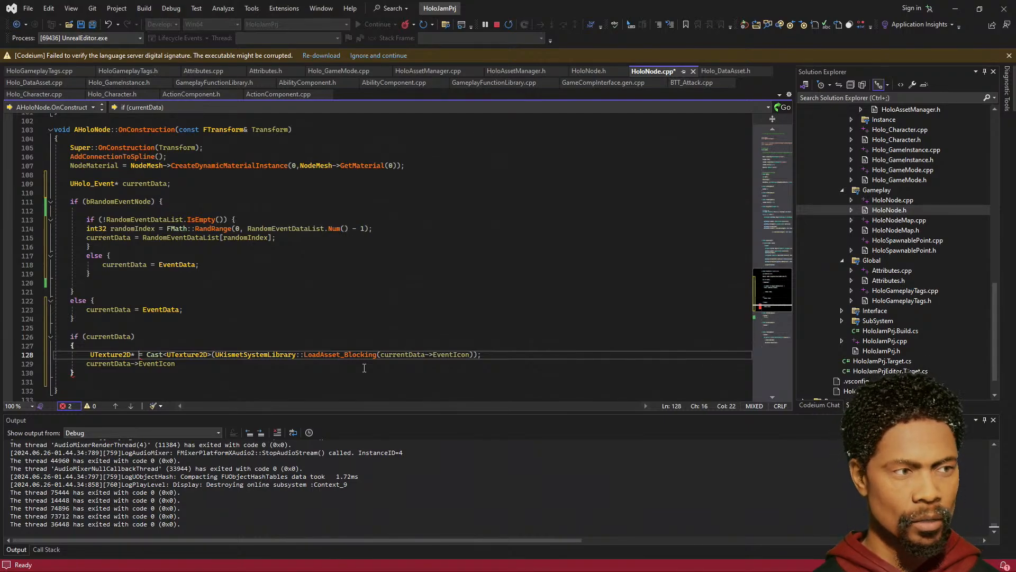
{"action": "type", "text": "Text"}
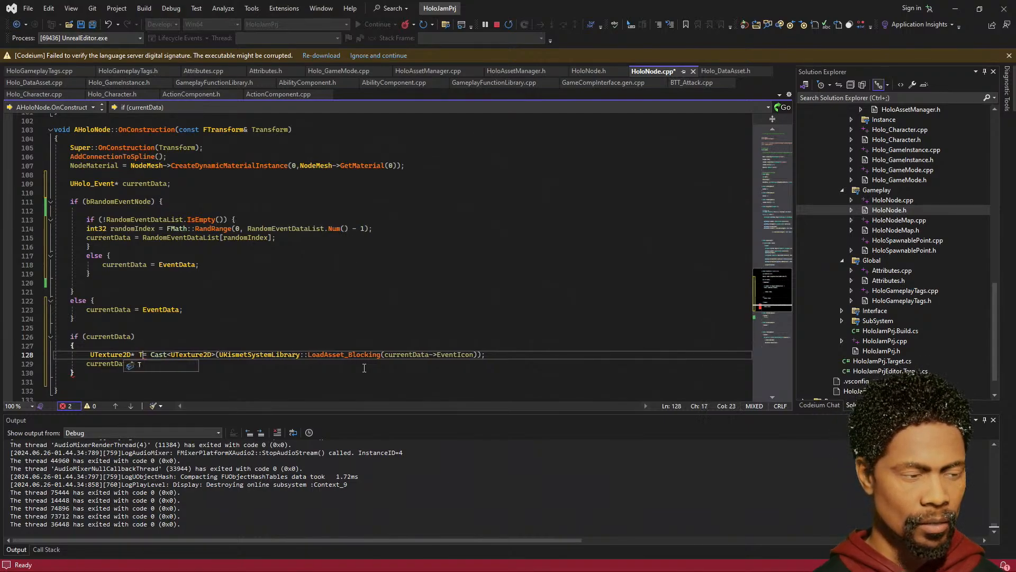
{"action": "type", "text": "ureData"}
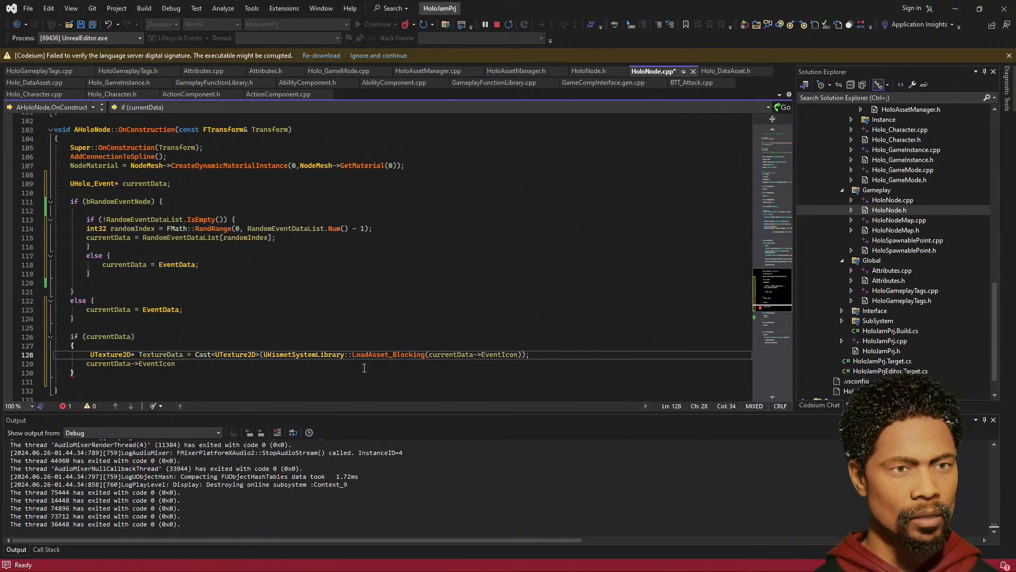
- Switch to the Unreal Editor and disconnect the BP_Node Construction Script entry from Add Connection to Spline
{"action": "key", "text": "alt+Tab"}
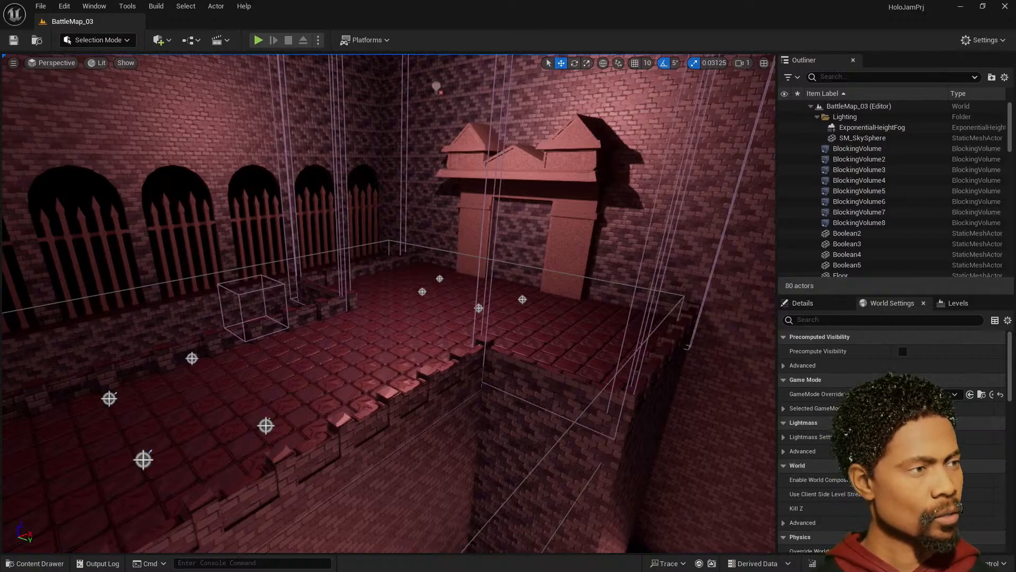
{"action": "key", "text": "alt+Tab"}
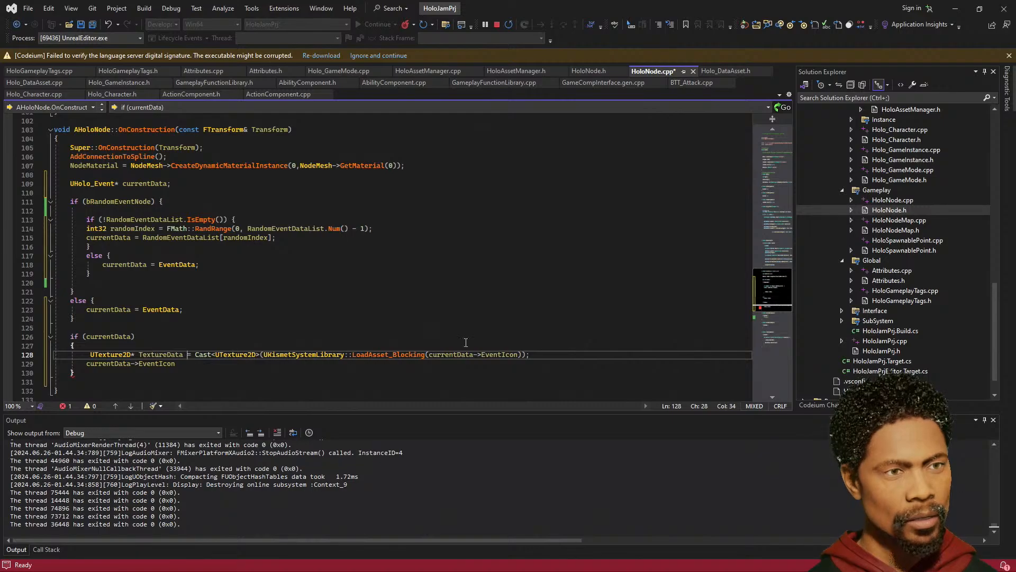
{"action": "left_click", "coordinate": [553, 356]}
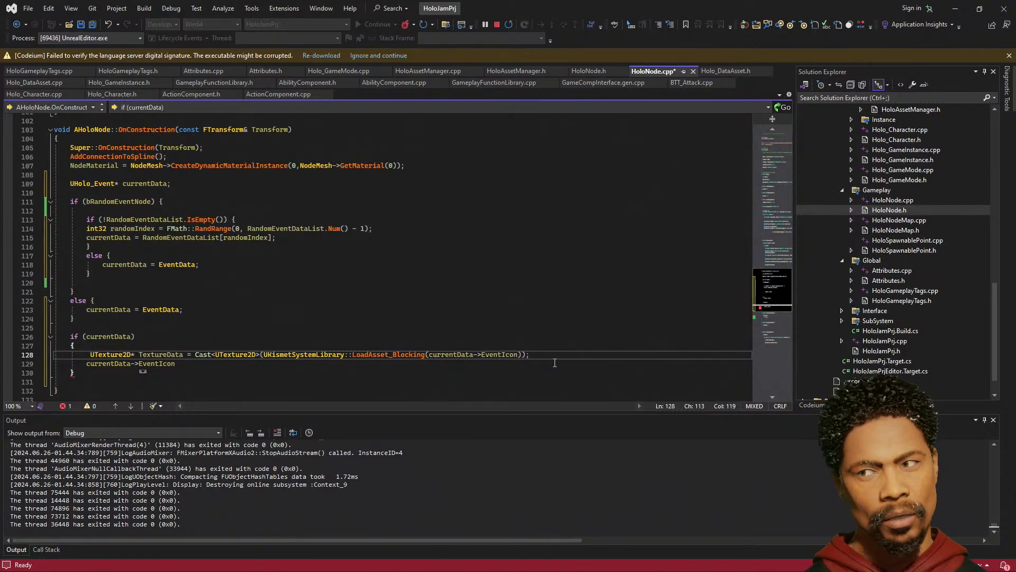
{"action": "key", "text": "alt+Tab"}
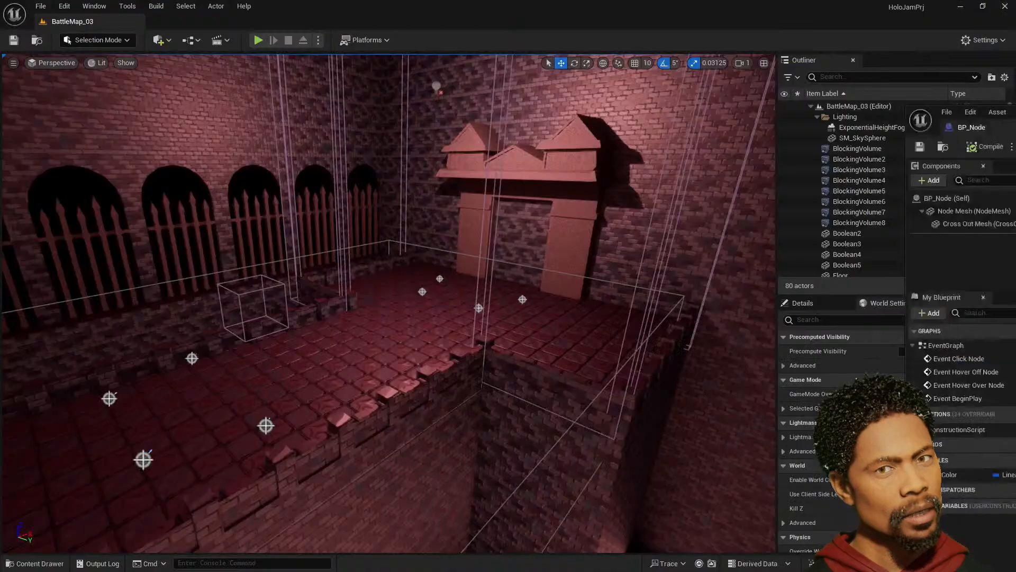
{"action": "key", "text": "alt+Tab"}
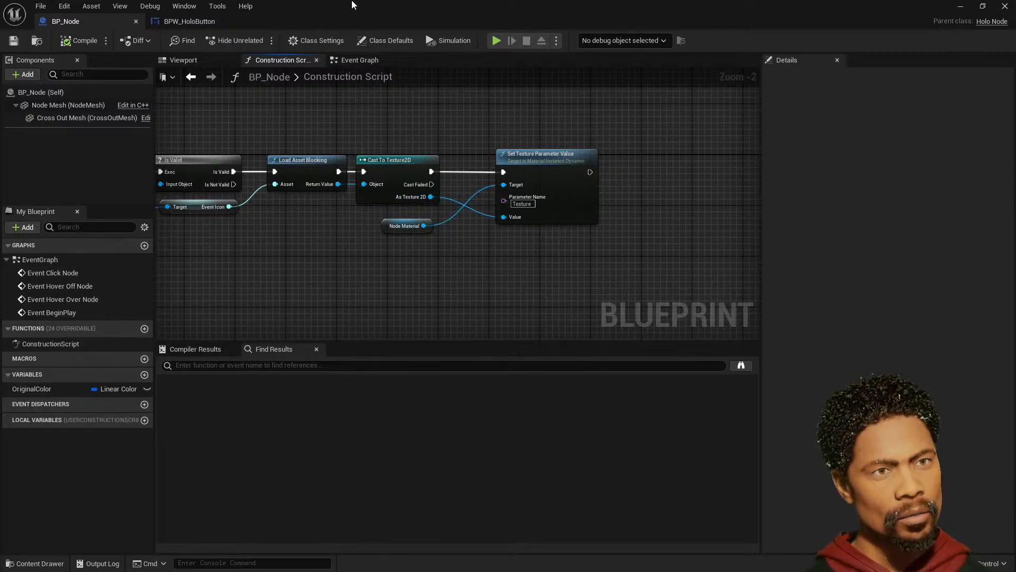
{"action": "right_click_drag", "start_coordinate": [218, 160], "coordinate": [959, 215]}
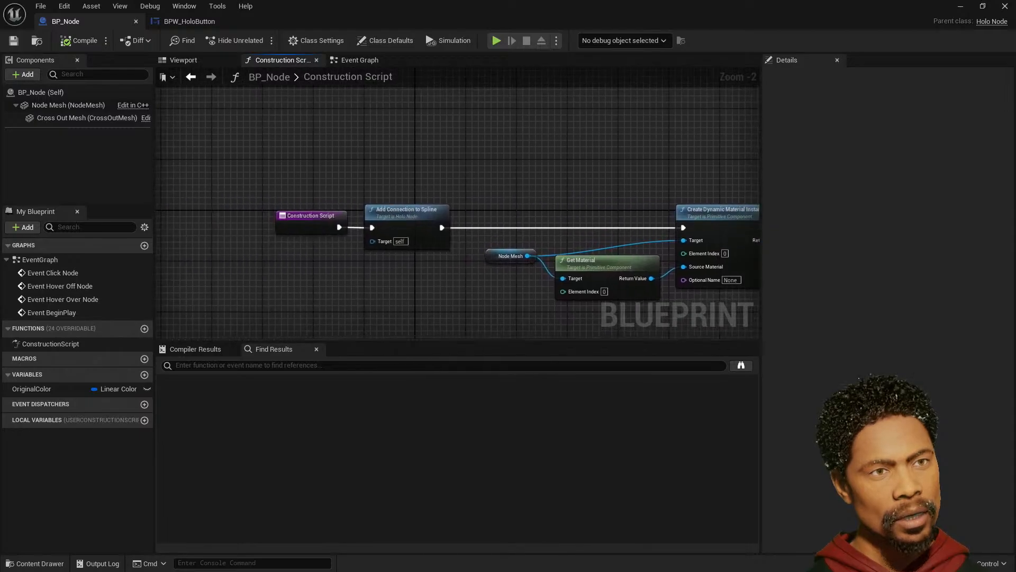
{"action": "right_click_drag", "start_coordinate": [447, 257], "coordinate": [313, 253]}
{"action": "left_click_drag", "start_coordinate": [690, 4], "coordinate": [1015, 138]}
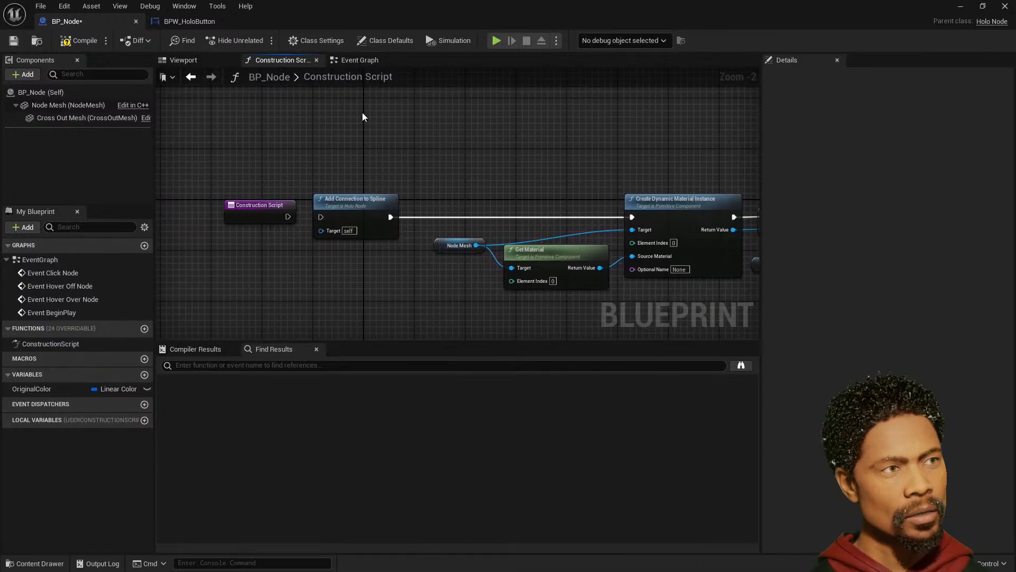
- Connect a Parent: Construction Script call to the Construction Script entry, and compile and save BP_Node
{"action": "left_click", "coordinate": [16, 41]}
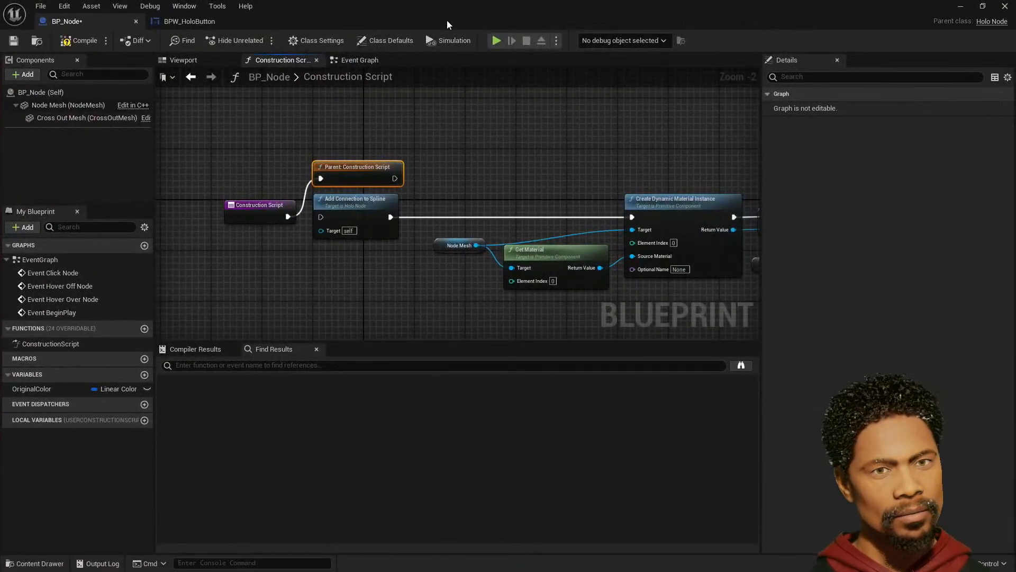
{"action": "left_click", "coordinate": [79, 41]}
{"action": "left_click", "coordinate": [8, 41]}
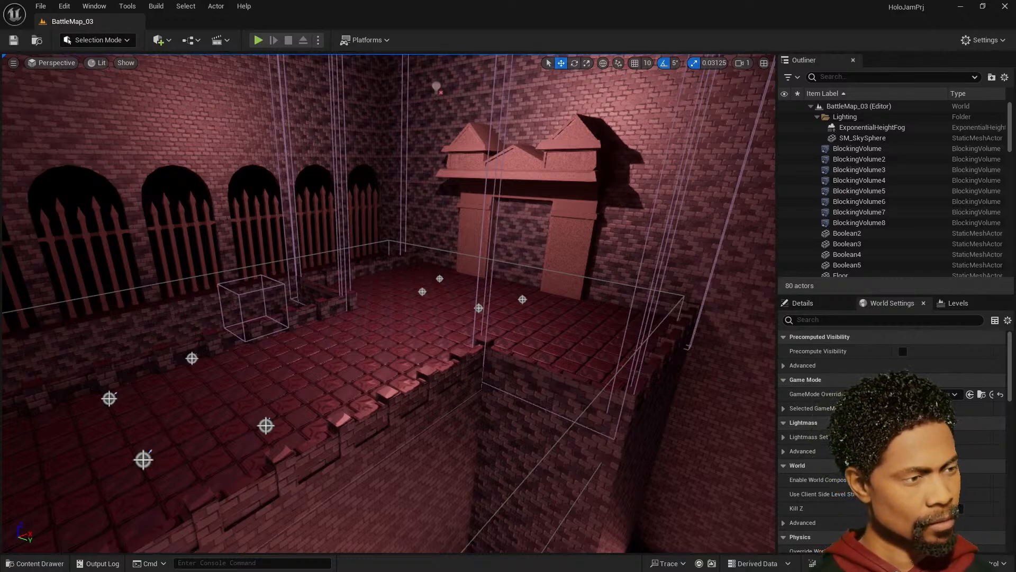
- Return to HoloNode.cpp in Visual Studio and delete the leftover currentData->EventIcon text below the TextureData line
{"action": "key", "text": "alt+Tab"}
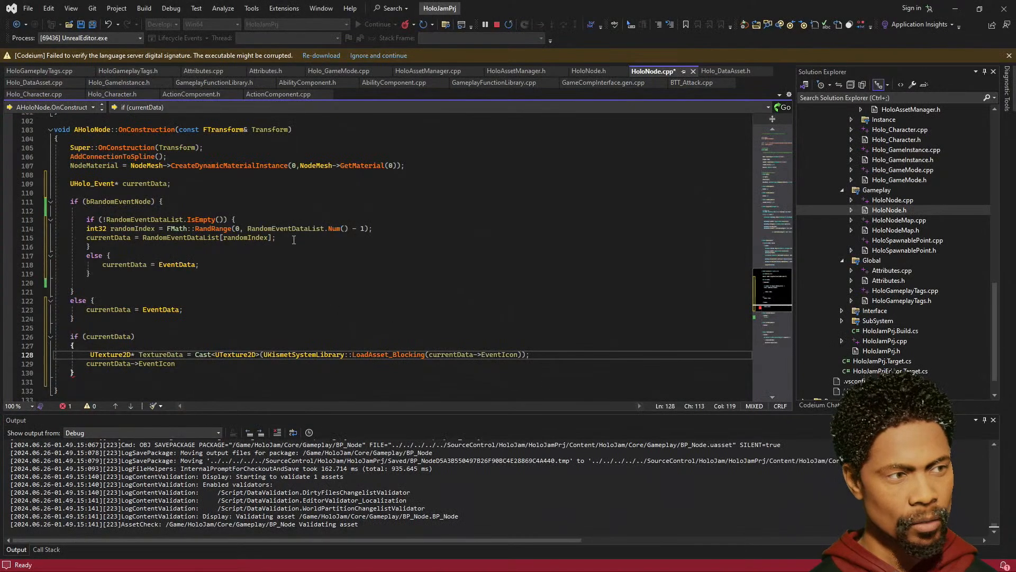
{"action": "scroll", "coordinate": [272, 282], "scroll_direction": "down", "scroll_amount": 1}
{"action": "double_click", "coordinate": [203, 327]}
{"action": "left_click", "coordinate": [181, 336]}
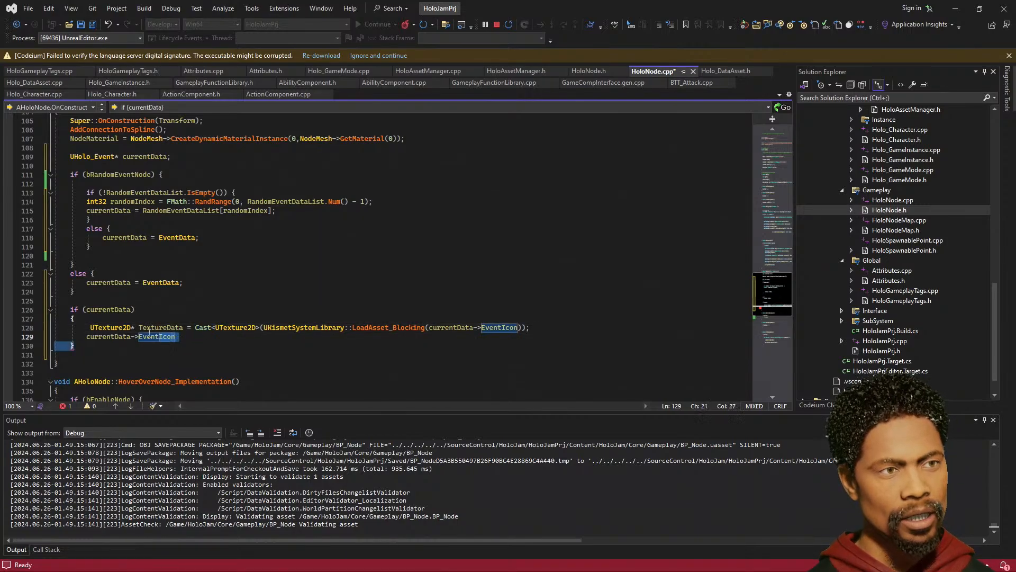
{"action": "left_click_drag", "start_coordinate": [181, 336], "coordinate": [87, 337]}
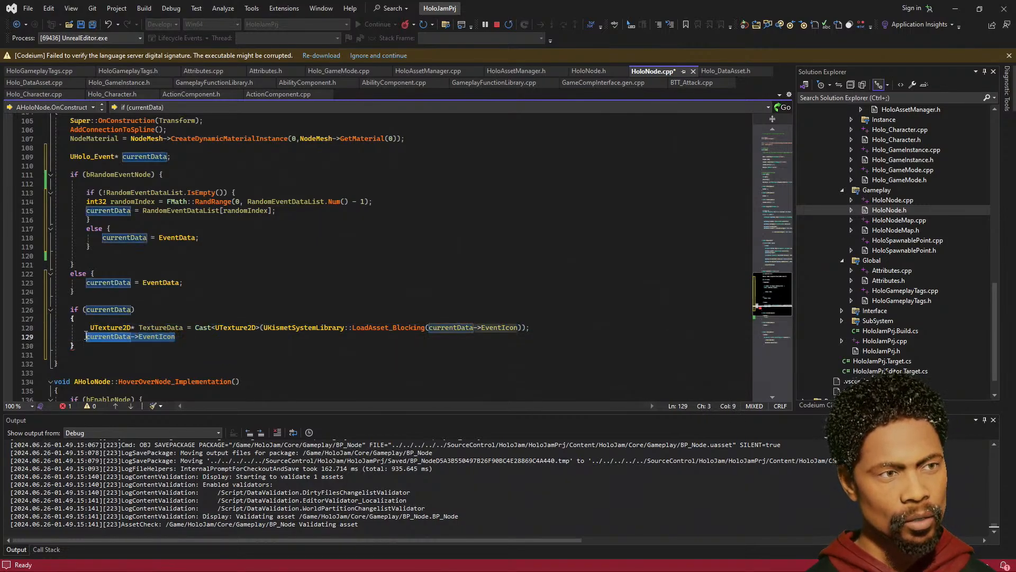
{"action": "key", "text": "BackSpace"}
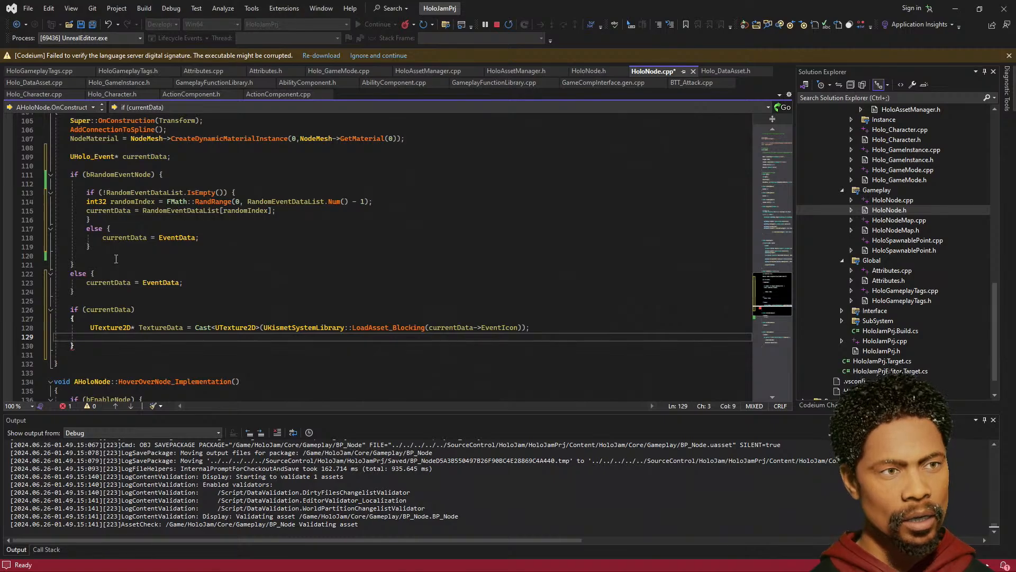
- Copy the NodeMaterial variable name onto a new line below the TextureData declaration, leaving a blank line between them
{"action": "scroll", "coordinate": [133, 196], "scroll_direction": "up", "scroll_amount": 2}
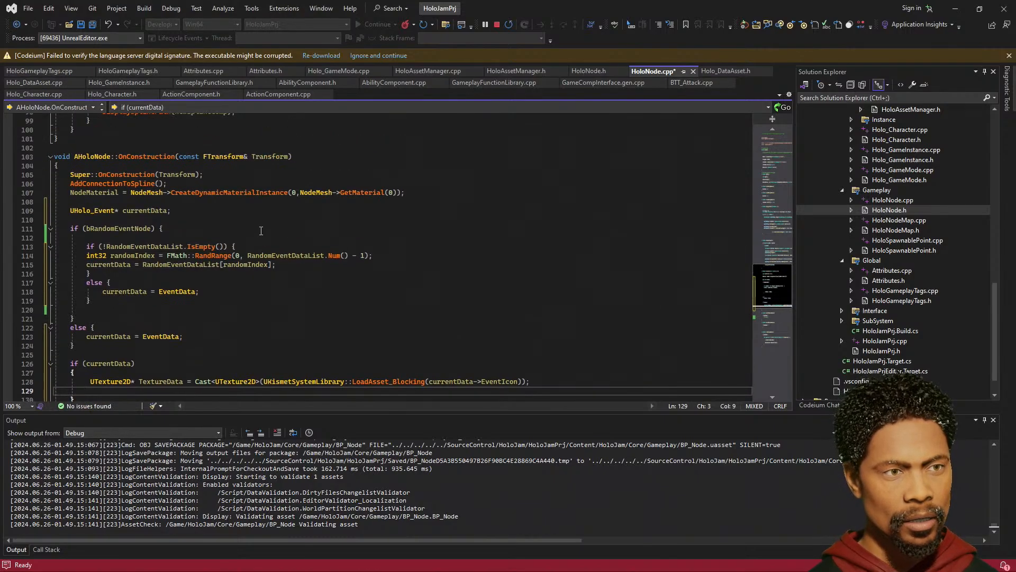
{"action": "double_click", "coordinate": [100, 192]}
{"action": "key", "text": "ctrl+c"}
{"action": "scroll", "coordinate": [159, 241], "scroll_direction": "down", "scroll_amount": 4}
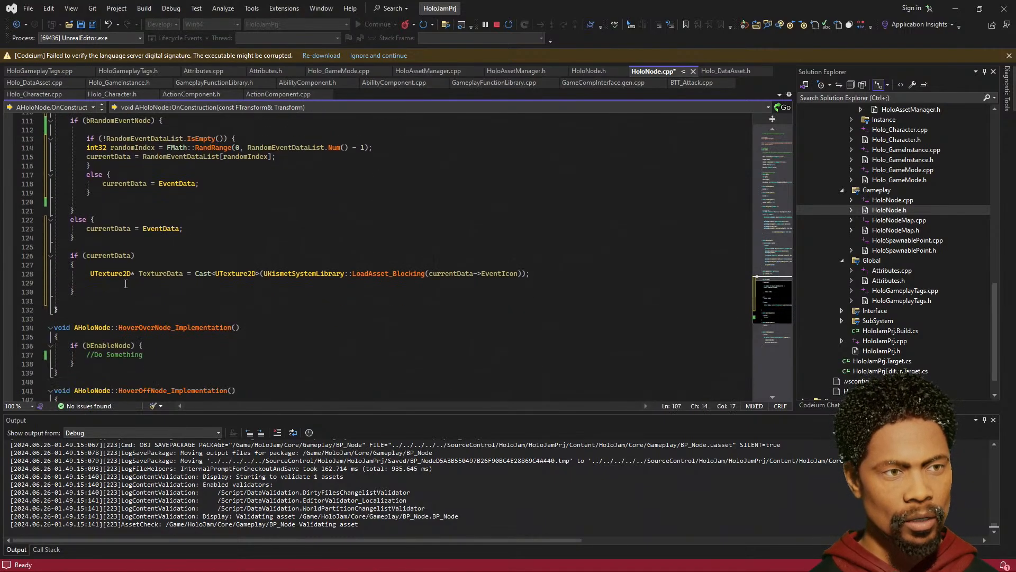
{"action": "left_click", "coordinate": [132, 282]}
{"action": "key", "text": "Return"}
{"action": "key", "text": "ctrl+v"}
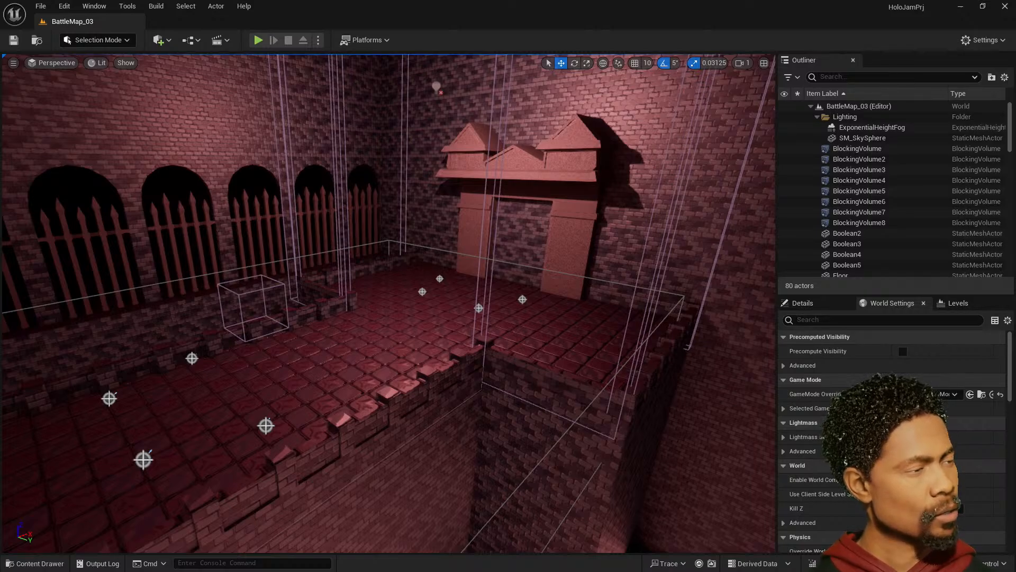
- Call SetTextureParameterValue() on NodeMaterial inside the if (currentData) block
{"action": "key", "text": "alt+Tab"}
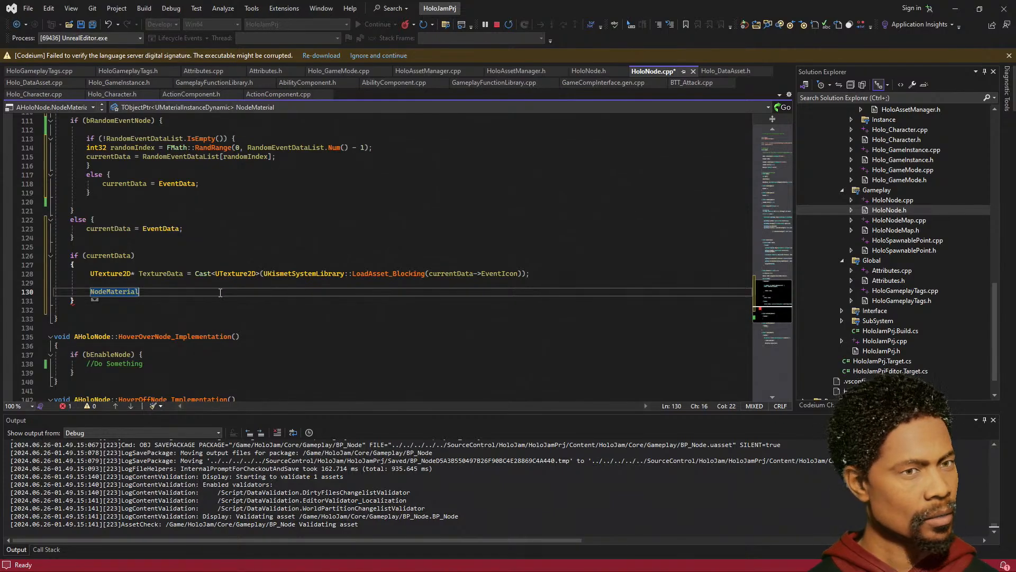
{"action": "type", "text": "->S"}
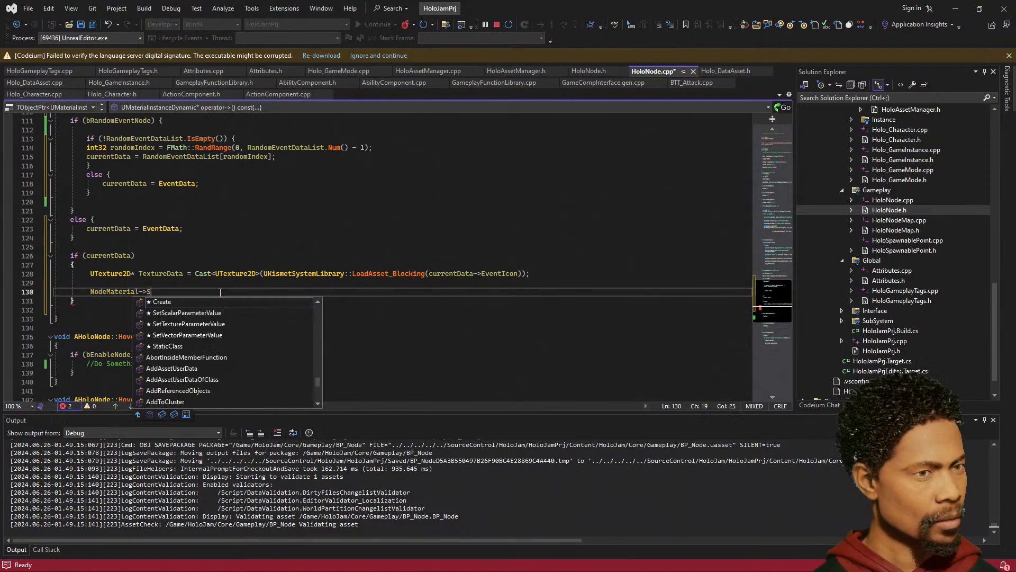
{"action": "type", "text": "etTe"}
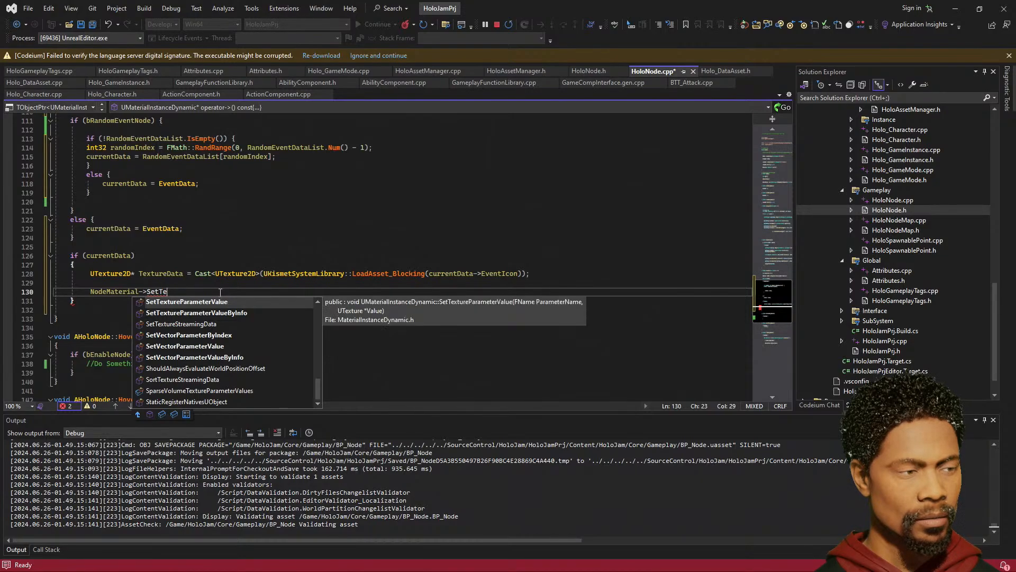
{"action": "type", "text": "xture"}
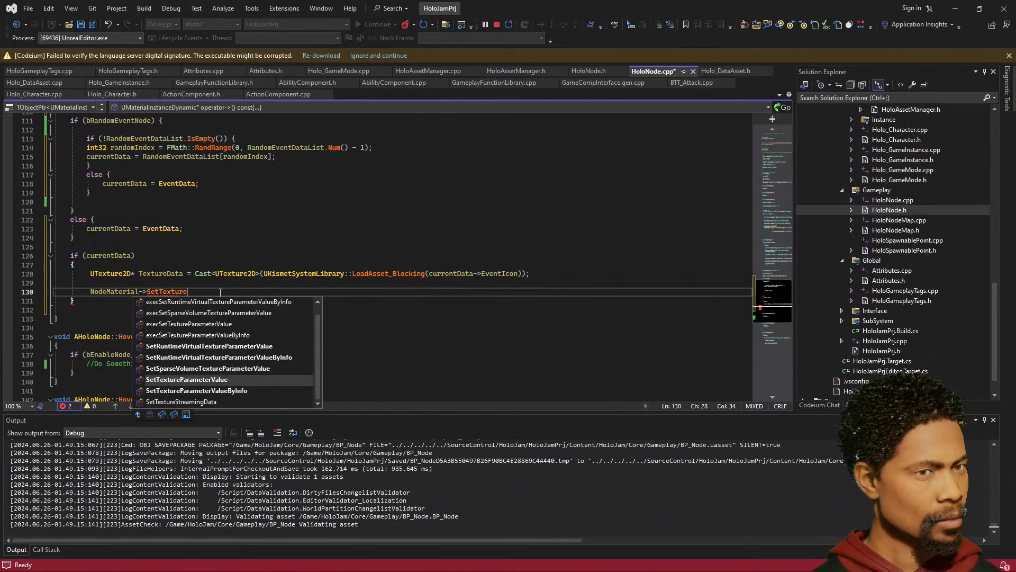
{"action": "type", "text": "Pa"}
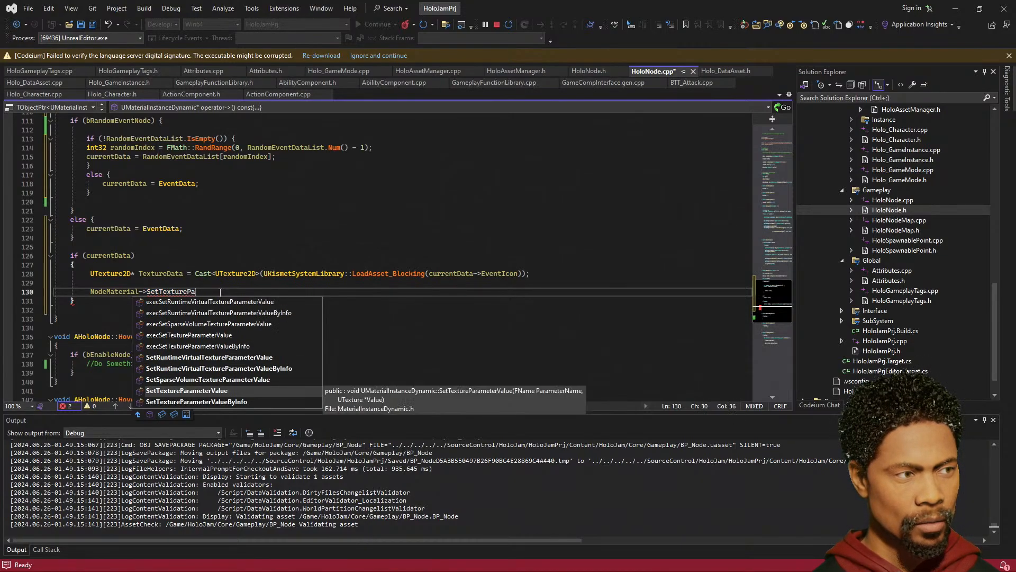
{"action": "type", "text": "rameterValue("}
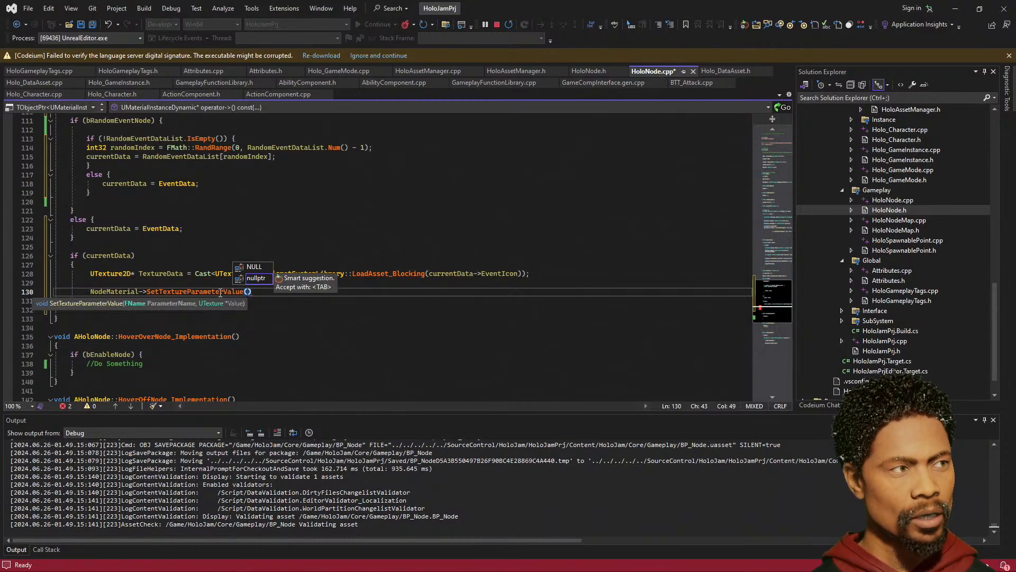
{"action": "key", "text": "Escape"}
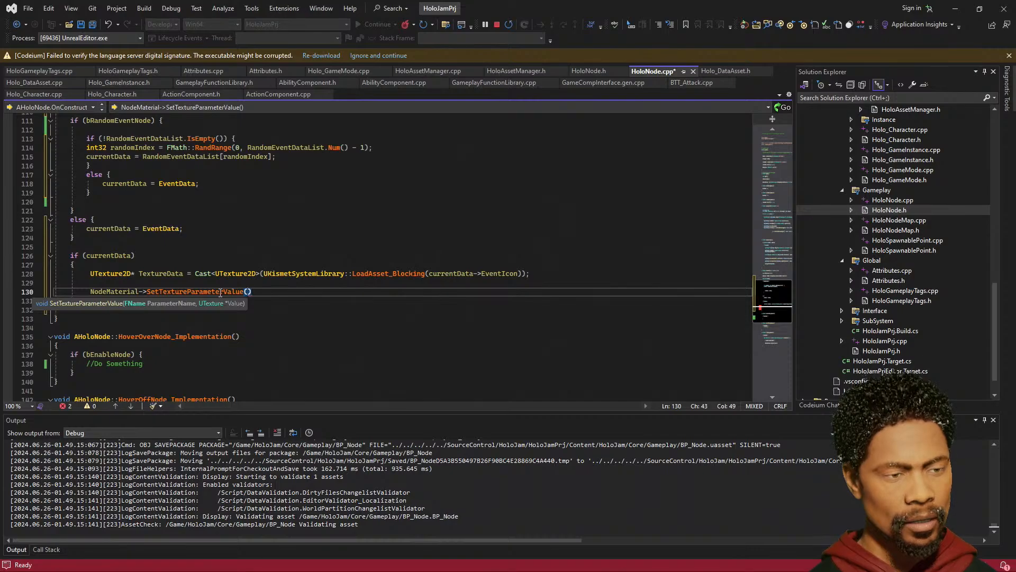
- Pass FName(TEXT("Texture")) as the parameter name in the SetTextureParameterValue call on NodeMaterial
{"action": "type", "text": "FName"}
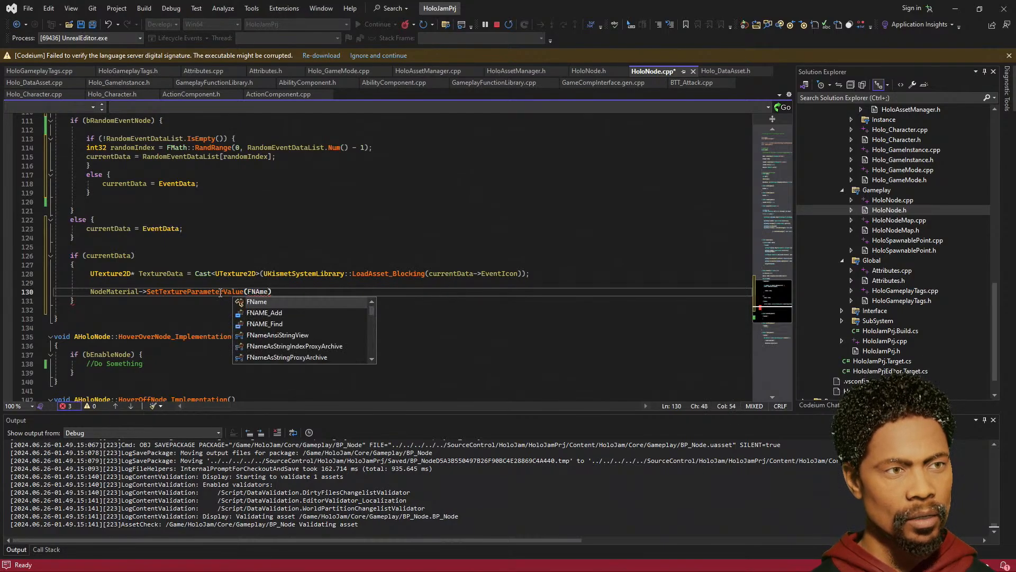
{"action": "key", "text": "BackSpace"}
{"action": "key", "text": "BackSpace"}
{"action": "type", "text": "me()"}
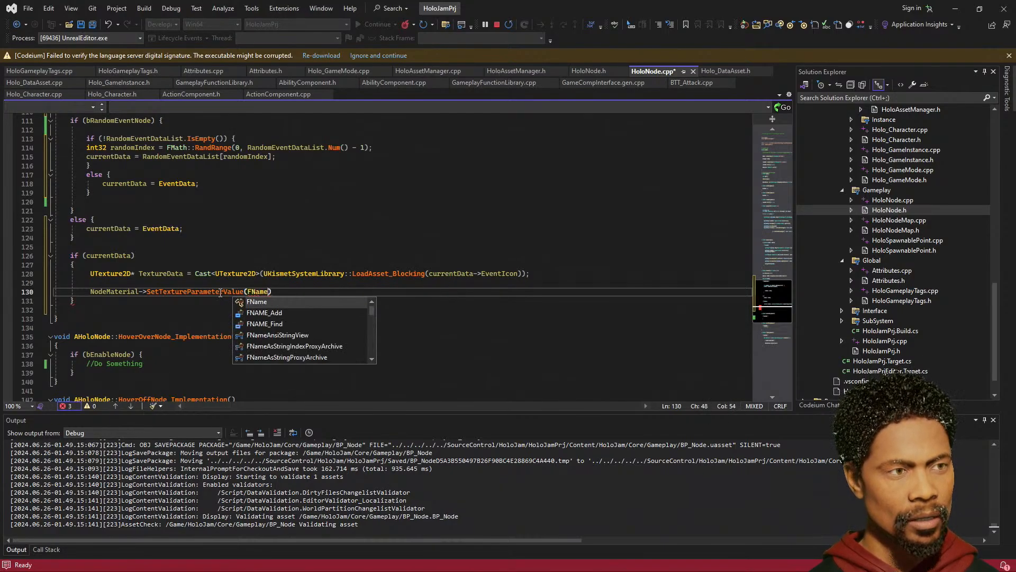
{"action": "type", "text": ")"}
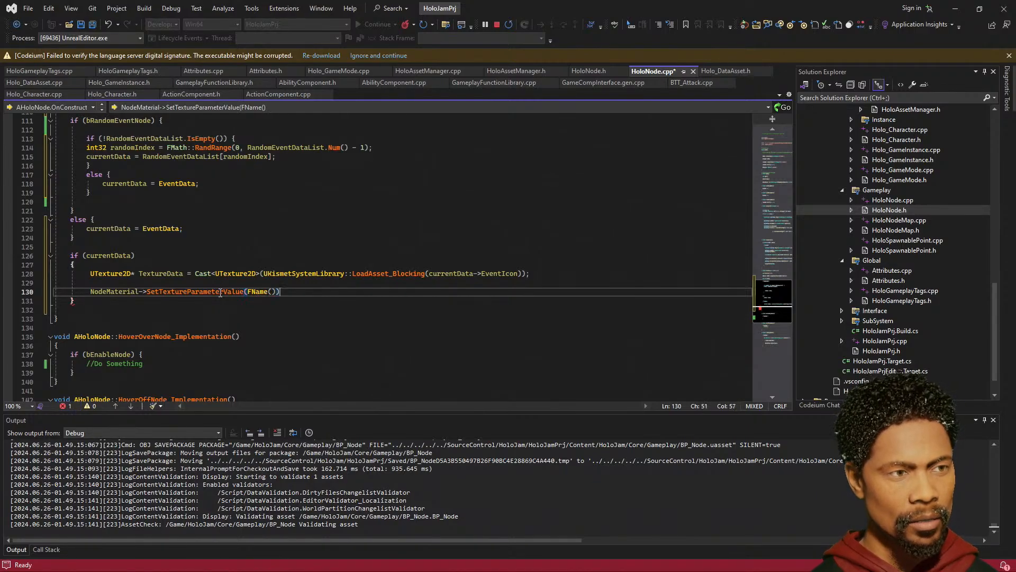
{"action": "key", "text": "Left"}
{"action": "key", "text": "Left"}
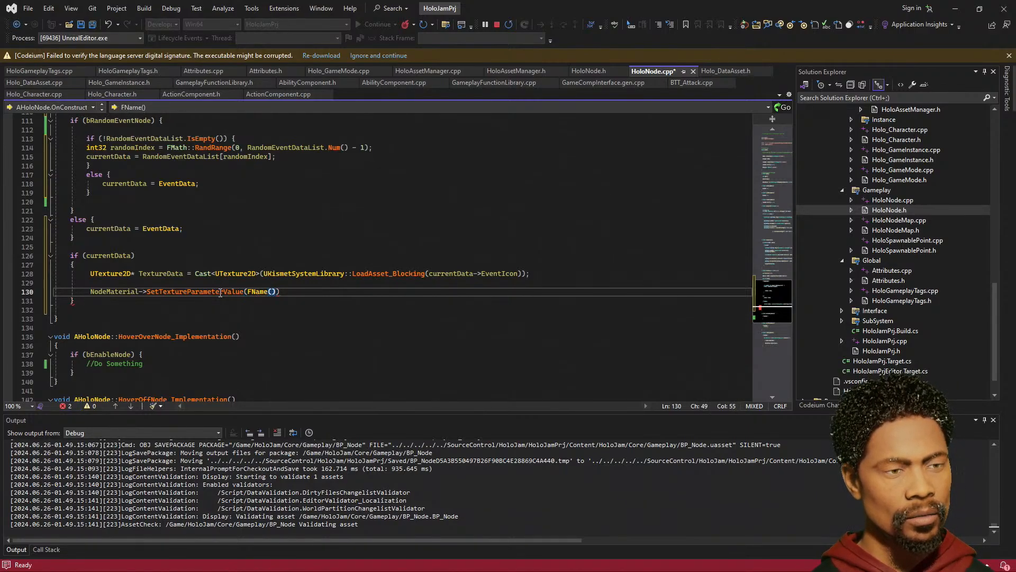
{"action": "type", "text": "TEXT"}
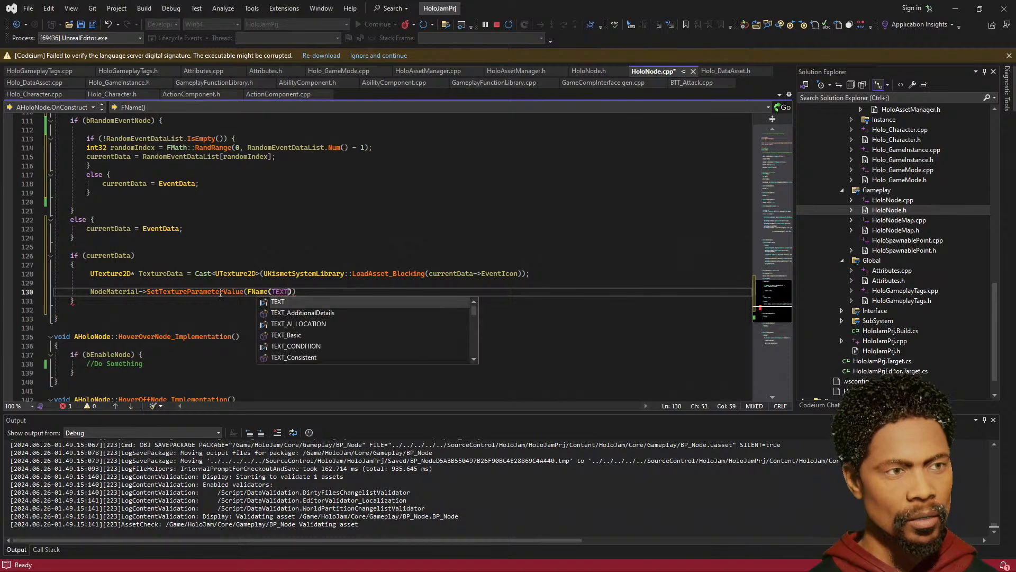
{"action": "type", "text": "(\""}
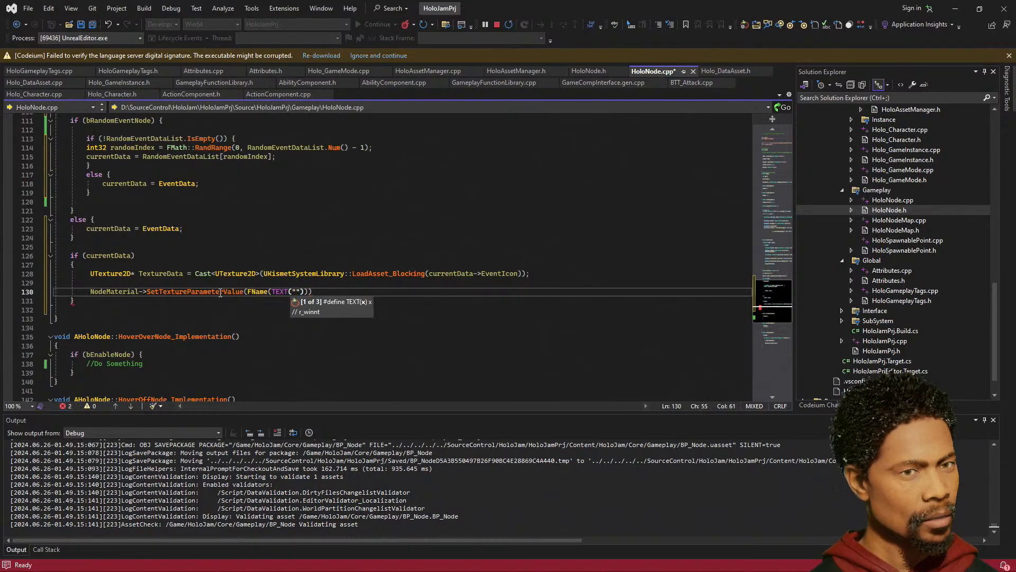
{"action": "type", "text": "Textur"}
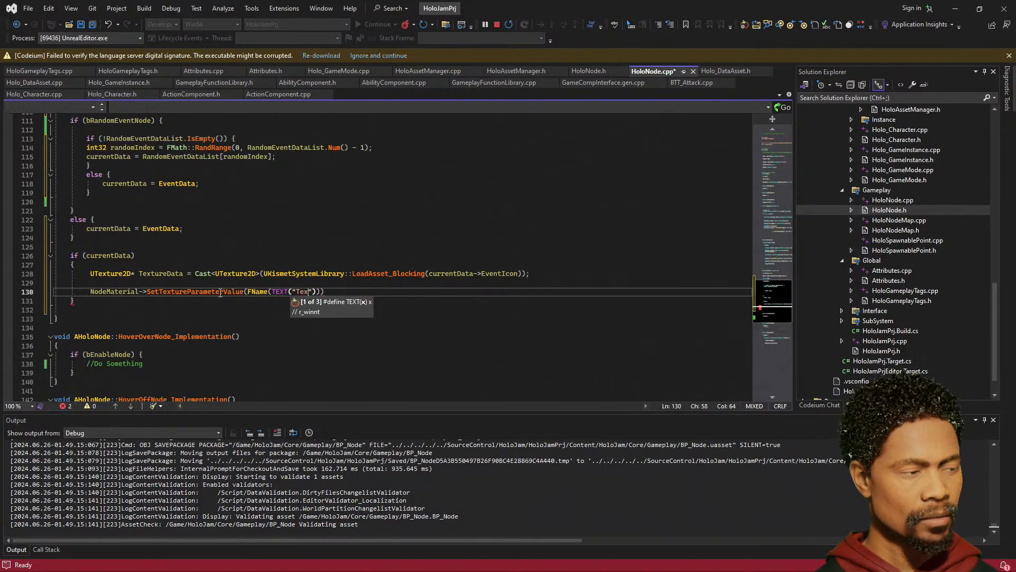
{"action": "type", "text": "e\"))"}
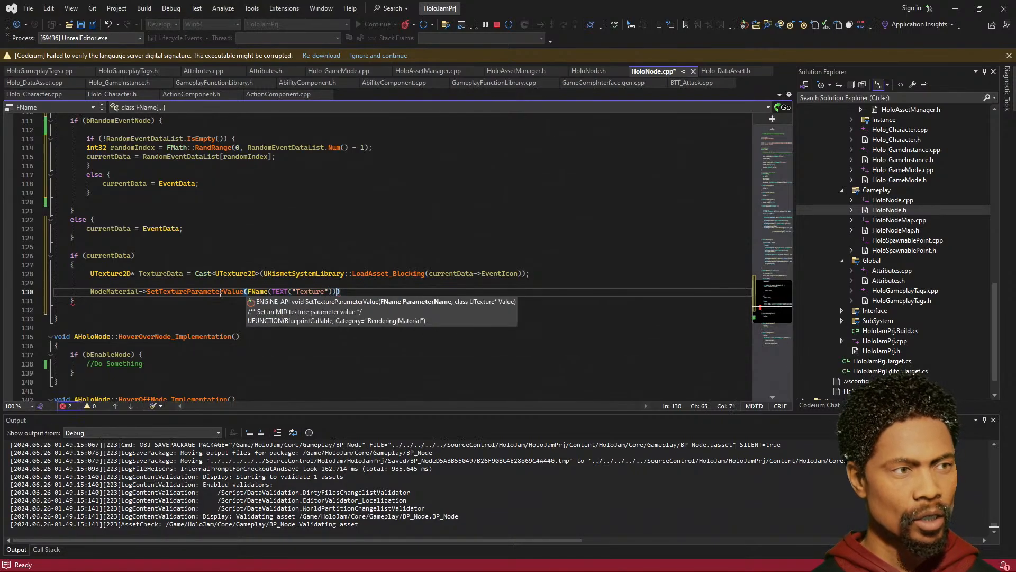
- Pass TextureData as the second argument of SetTextureParameterValue and end the statement with a semicolon
{"action": "type", "text": ", "}
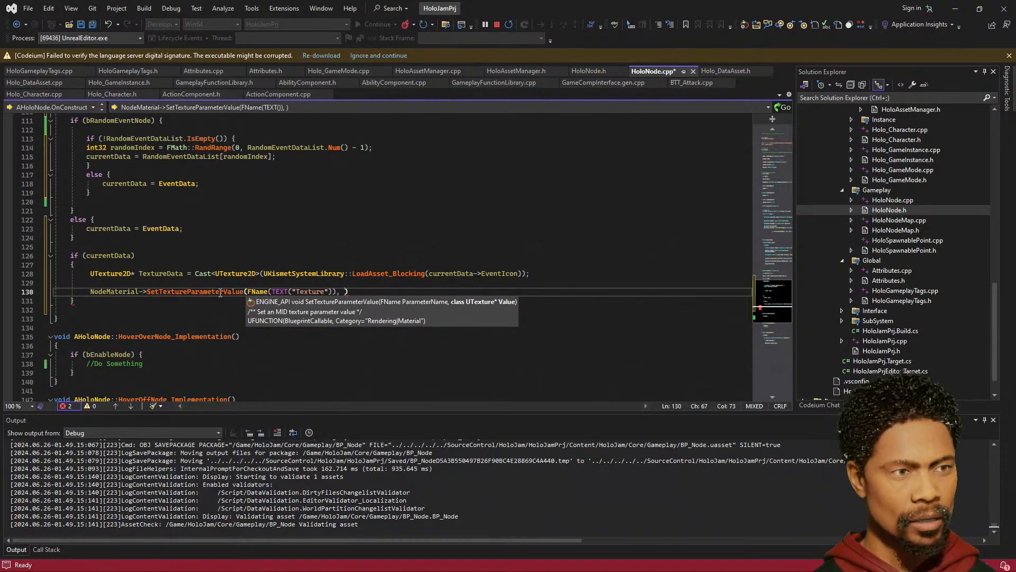
{"action": "type", "text": "NodeMaterial"}
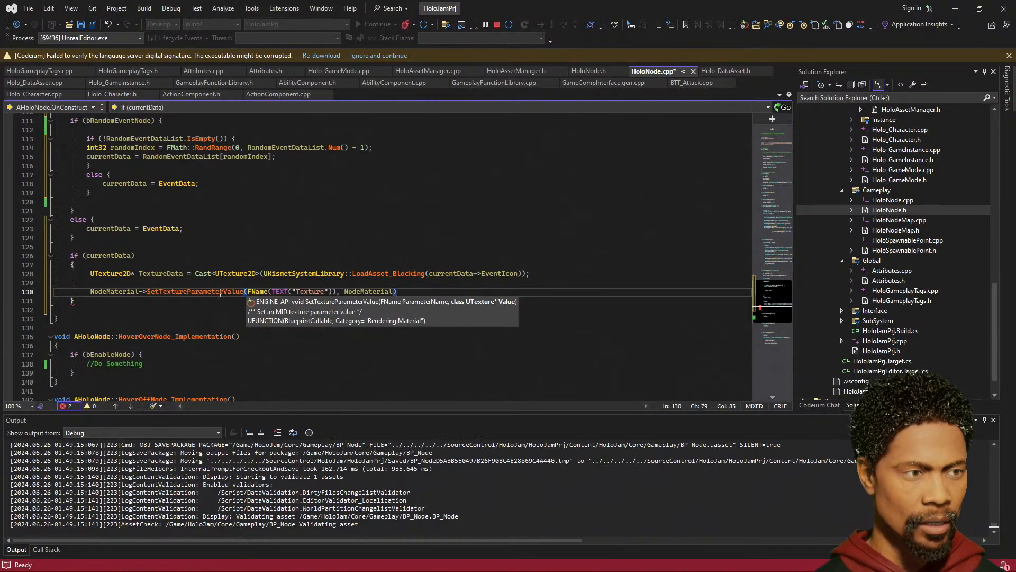
{"action": "key", "text": "ctrl+BackSpace"}
{"action": "type", "text": "Te"}
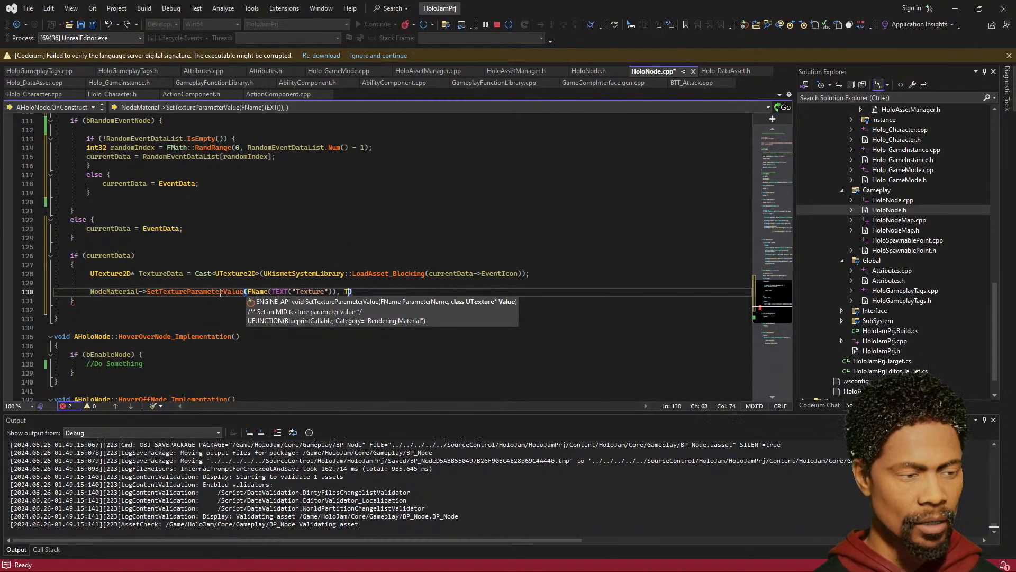
{"action": "type", "text": "xture"}
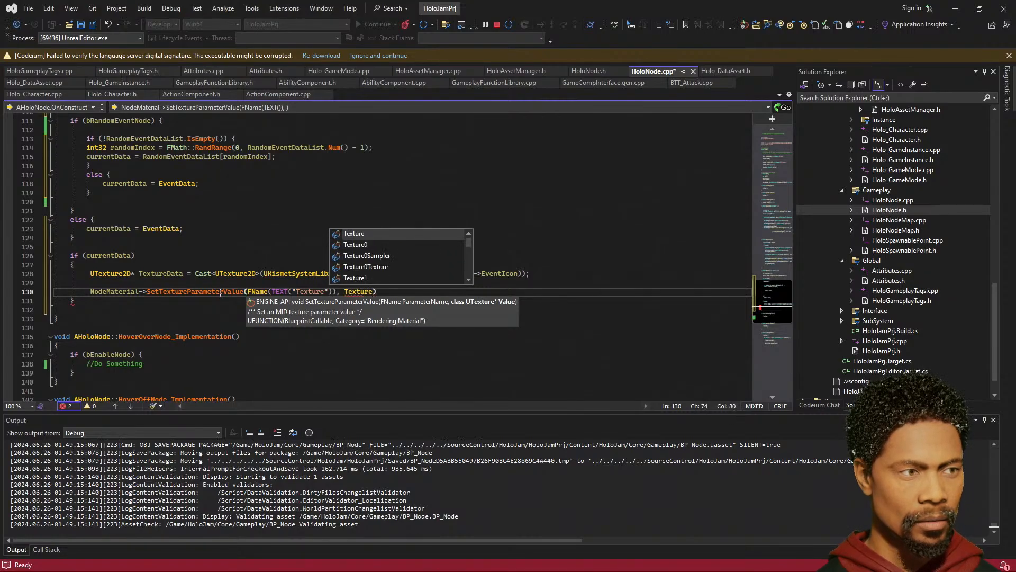
{"action": "type", "text": "Data"}
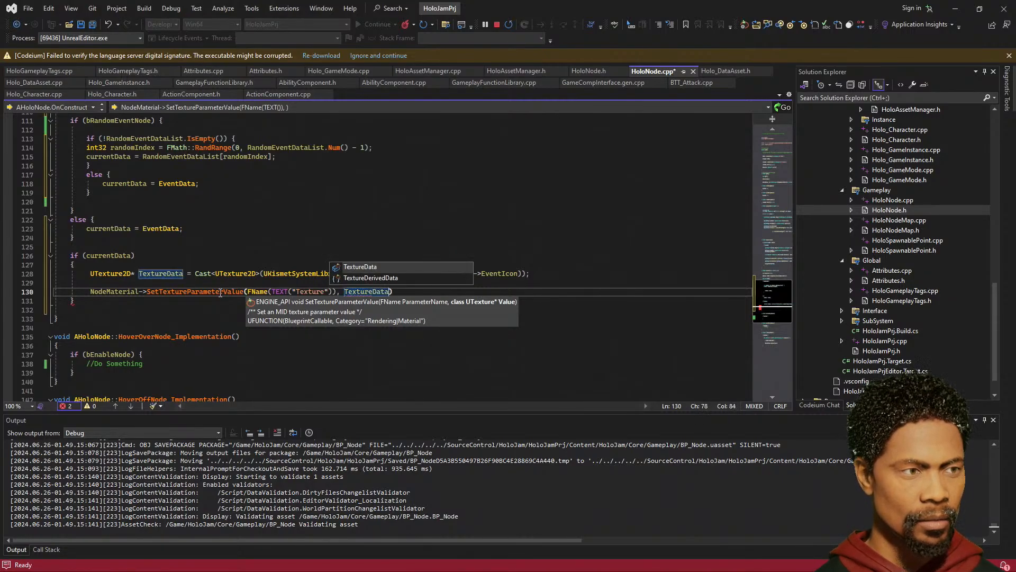
{"action": "type", "text": ");"}
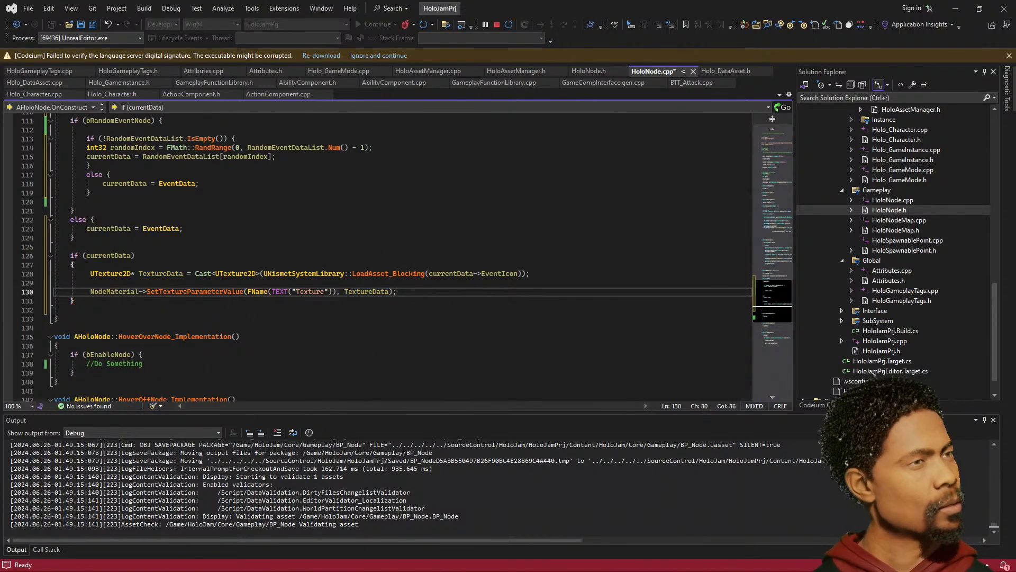
- Insert a new empty line between the TextureData declaration and the SetTextureParameterValue call
{"action": "double_click", "coordinate": [161, 273]}
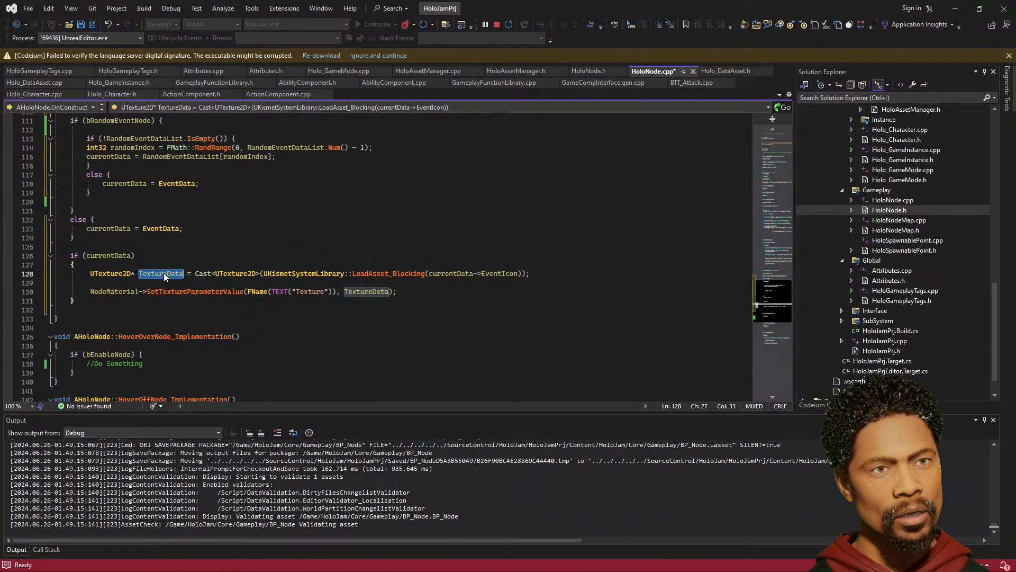
{"action": "left_click", "coordinate": [139, 283]}
{"action": "key", "text": "Return"}
{"action": "key", "text": "BackSpace"}
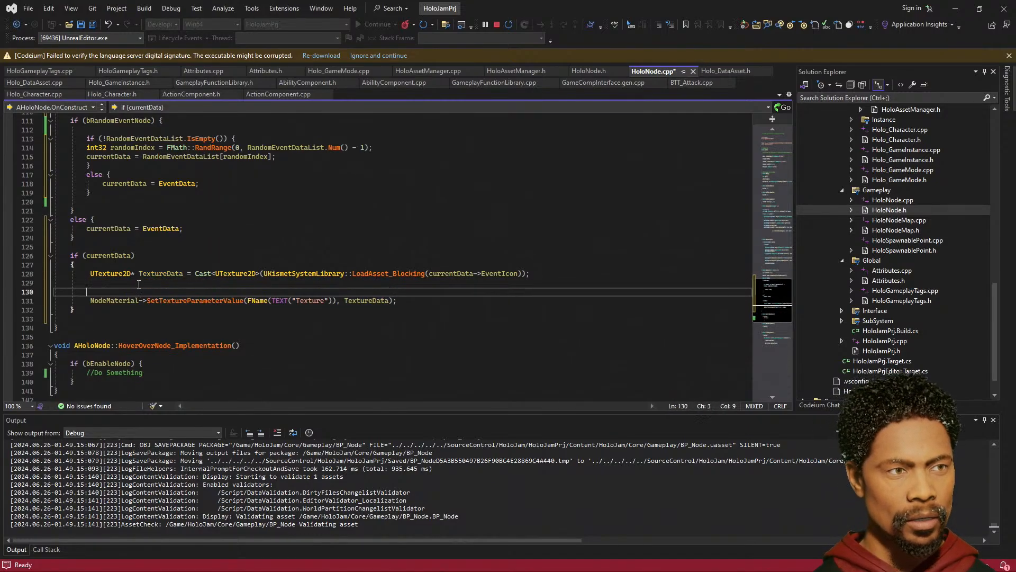
{"action": "type", "text": "for"}
{"action": "key", "text": "BackSpace"}
{"action": "key", "text": "BackSpace"}
{"action": "key", "text": "BackSpace"}
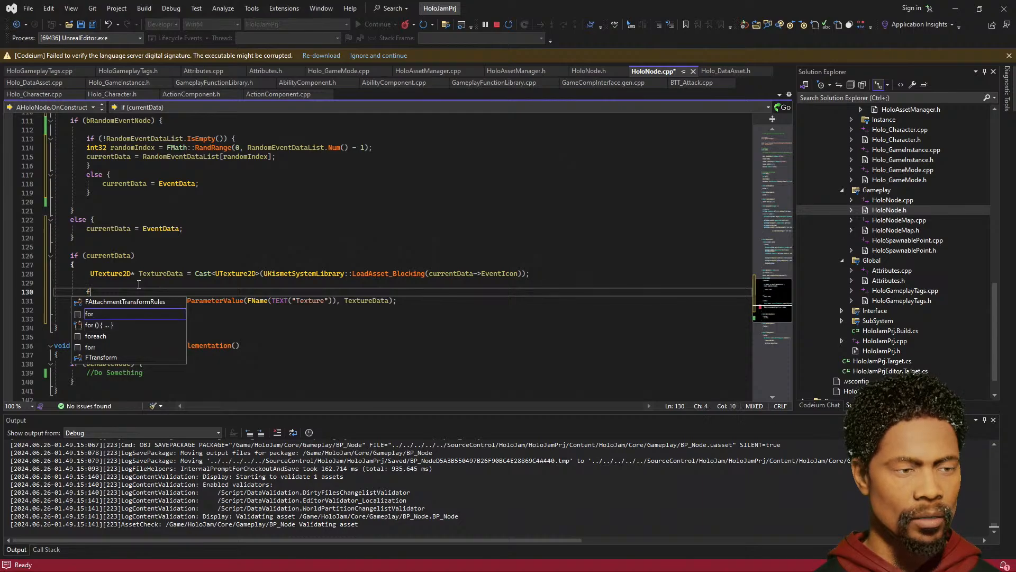
- Add an empty if (TextureData) block with braces above the SetTextureParameterValue call
{"action": "type", "text": "id"}
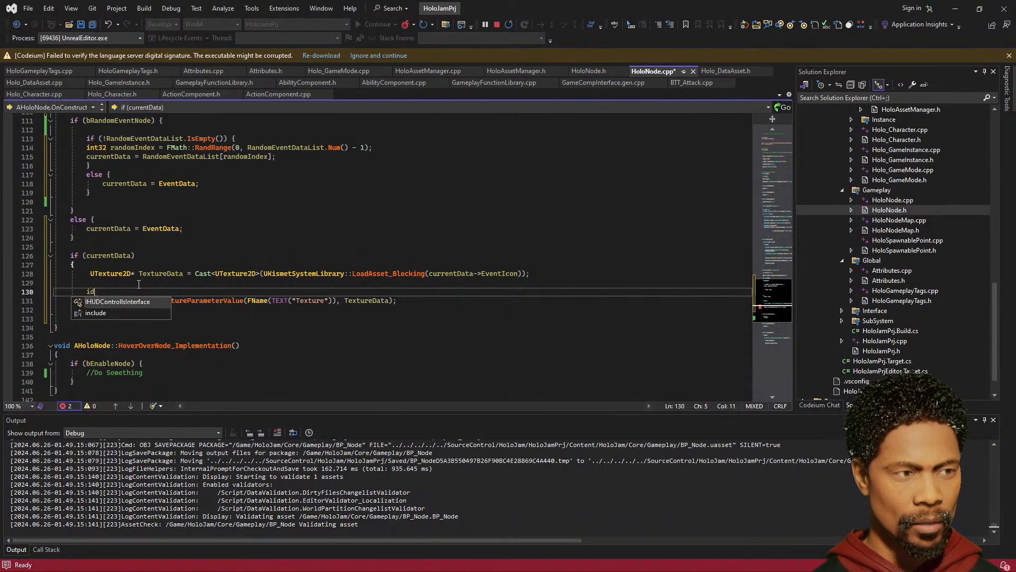
{"action": "key", "text": "BackSpace"}
{"action": "type", "text": "f"}
{"action": "key", "text": "Left"}
{"action": "key", "text": "Left"}
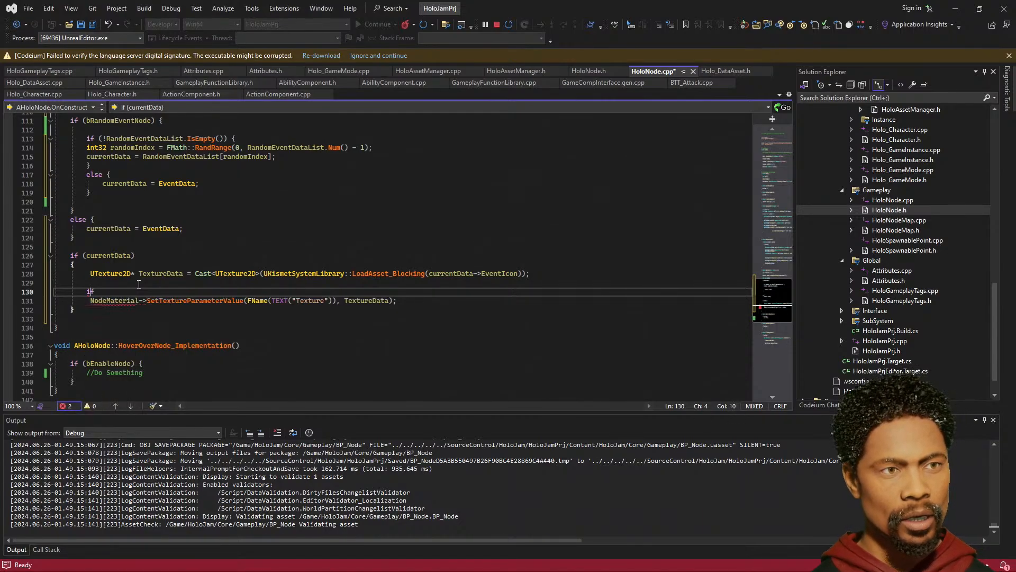
{"action": "key", "text": "Tab"}
{"action": "key", "text": "End"}
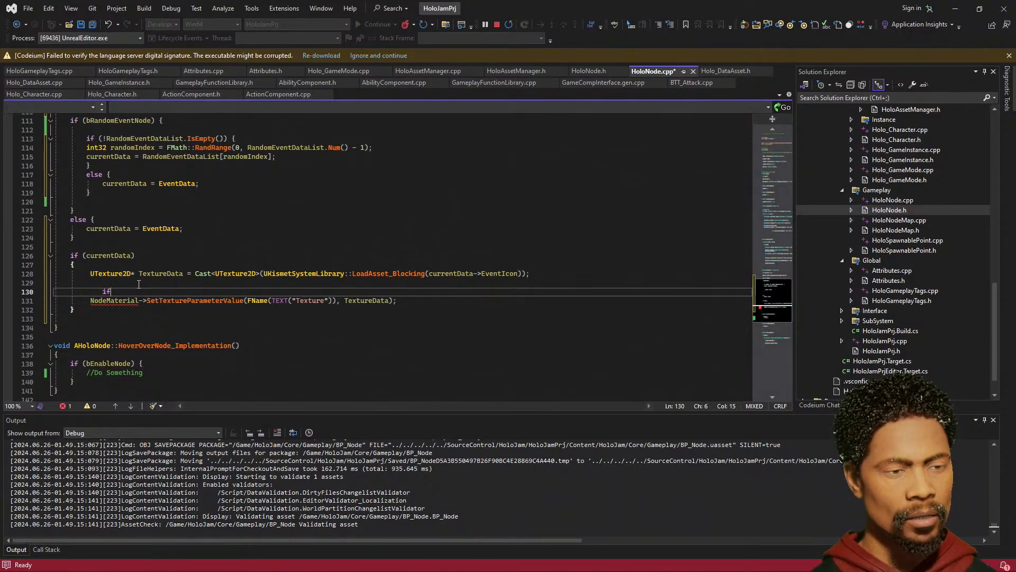
{"action": "type", "text": "(TextureData) "}
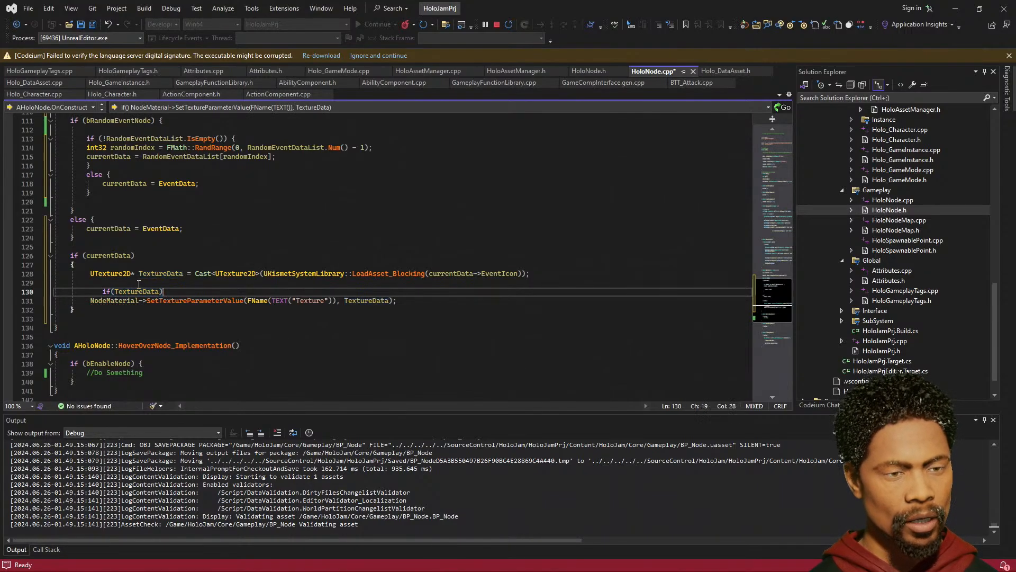
{"action": "type", "text": "{"}
{"action": "key", "text": "Return"}
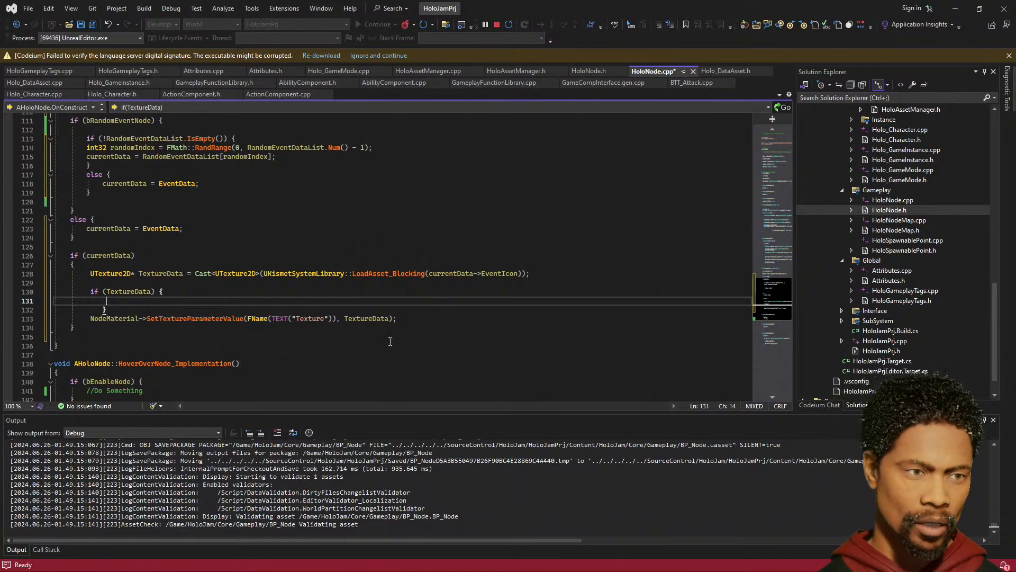
- Move the NodeMaterial SetTextureParameterValue line into the if (TextureData) block
{"action": "left_click_drag", "start_coordinate": [392, 313], "coordinate": [186, 318]}
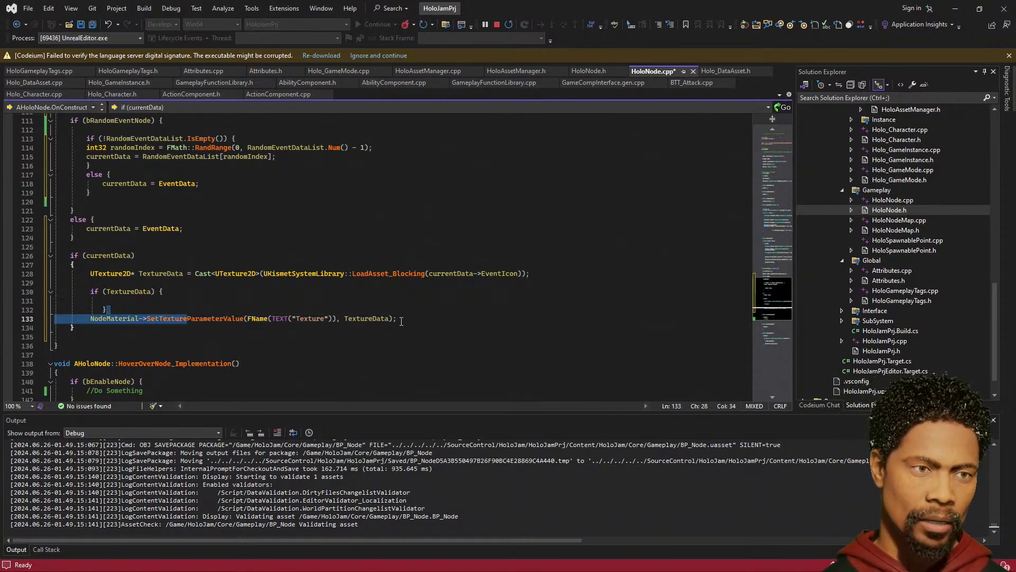
{"action": "left_click_drag", "start_coordinate": [401, 322], "coordinate": [37, 323]}
{"action": "key", "text": "ctrl+x"}
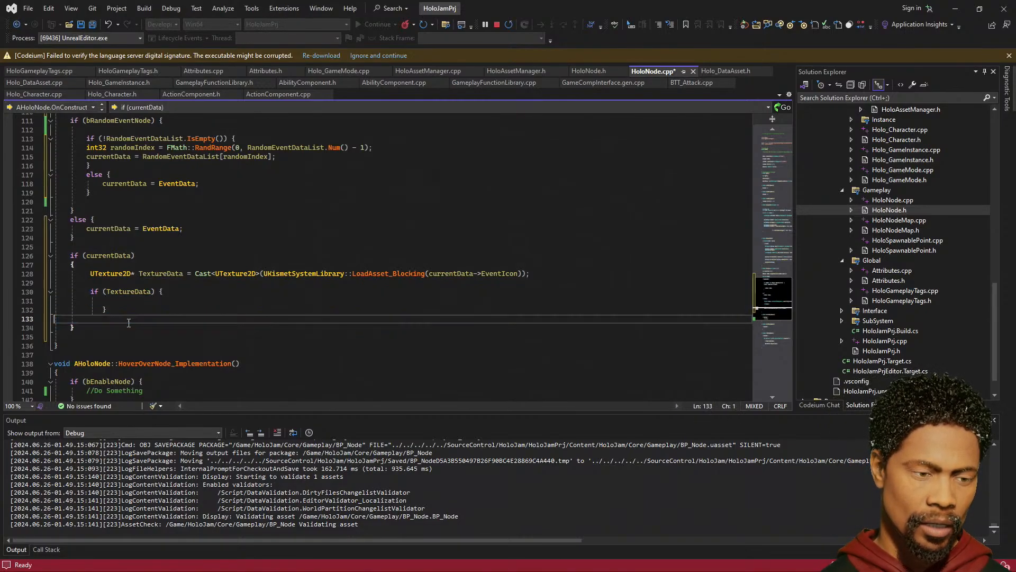
{"action": "left_click", "coordinate": [133, 301]}
{"action": "key", "text": "ctrl+v"}
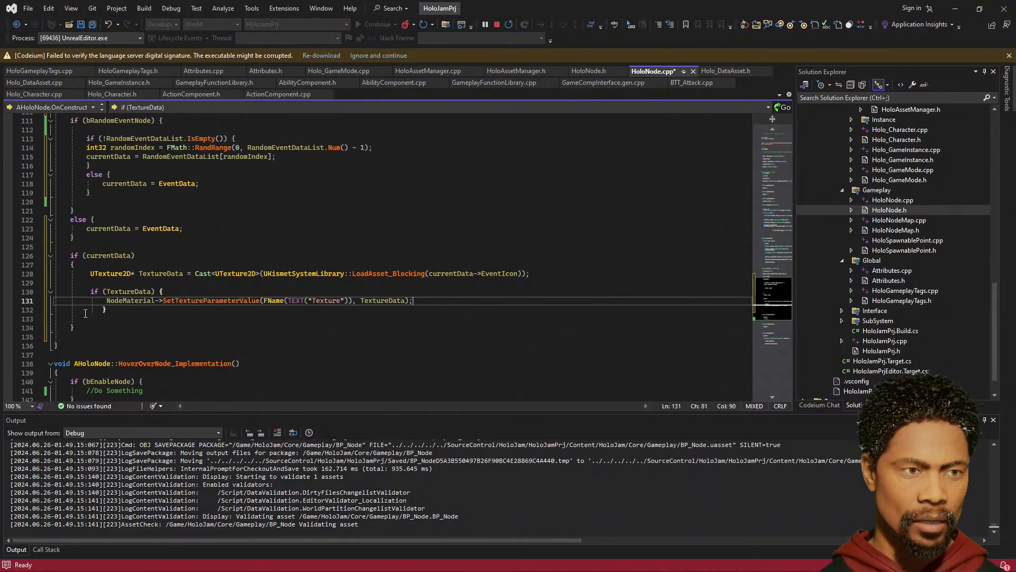
- Align the closing brace of the if (TextureData) block with its if statement and save HoloNode.cpp
{"action": "left_click", "coordinate": [85, 313]}
{"action": "left_click", "coordinate": [102, 312]}
{"action": "key", "text": "BackSpace"}
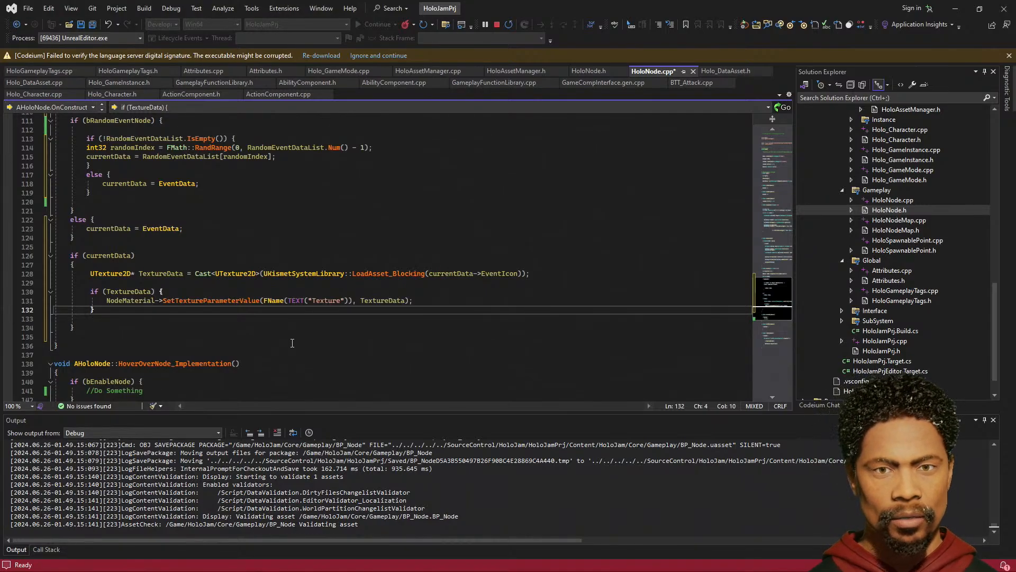
{"action": "key", "text": "ctrl+s"}
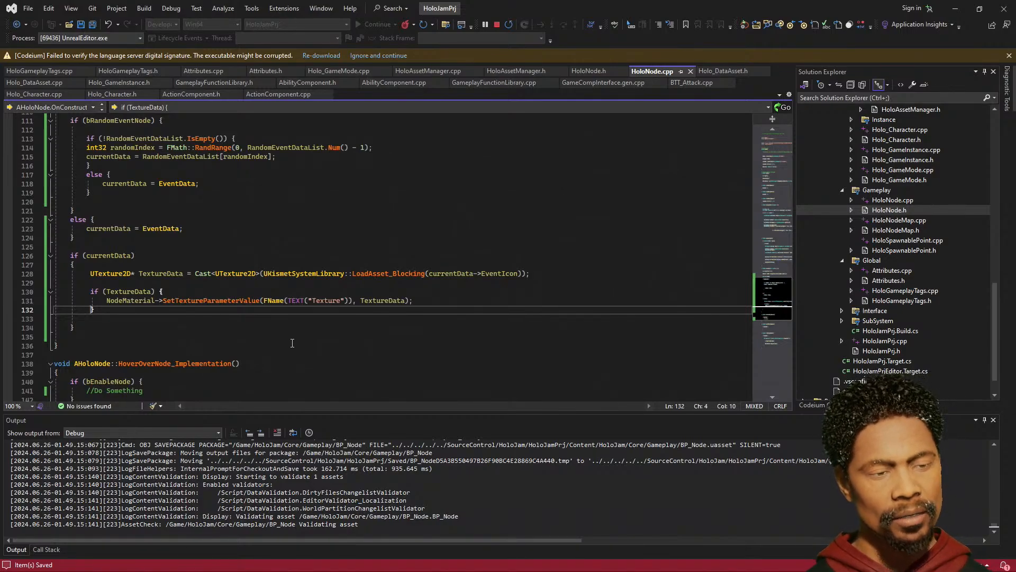
- Restart the debugging session and continue past each gameplay tag breakpoint in Attributes.cpp until the Unreal Editor loads TestMap
{"action": "left_click", "coordinate": [503, 24]}
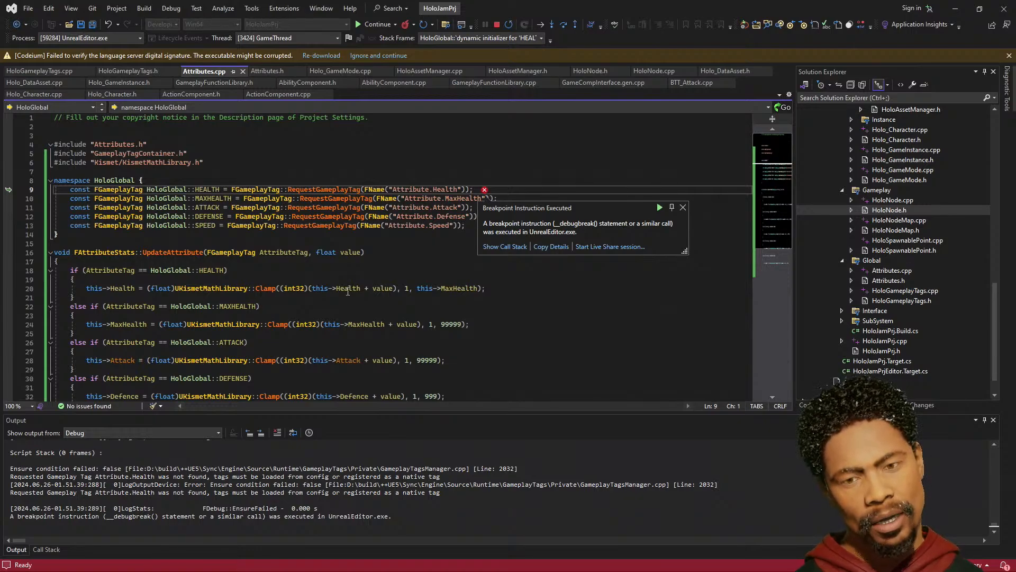
{"action": "mouse_move", "coordinate": [410, 192]}
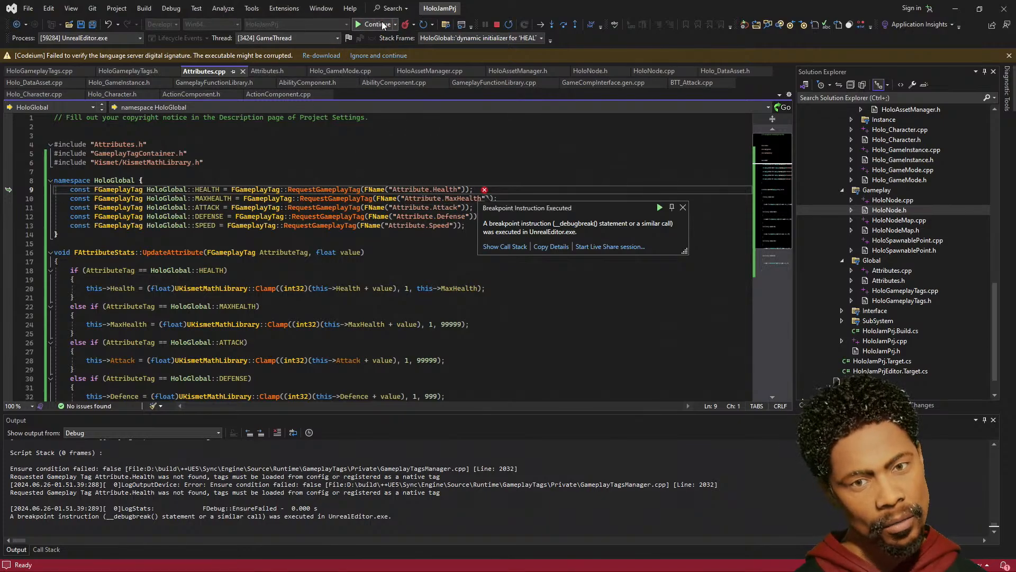
{"action": "right_click", "coordinate": [377, 26]}
{"action": "left_click", "coordinate": [511, 167]}
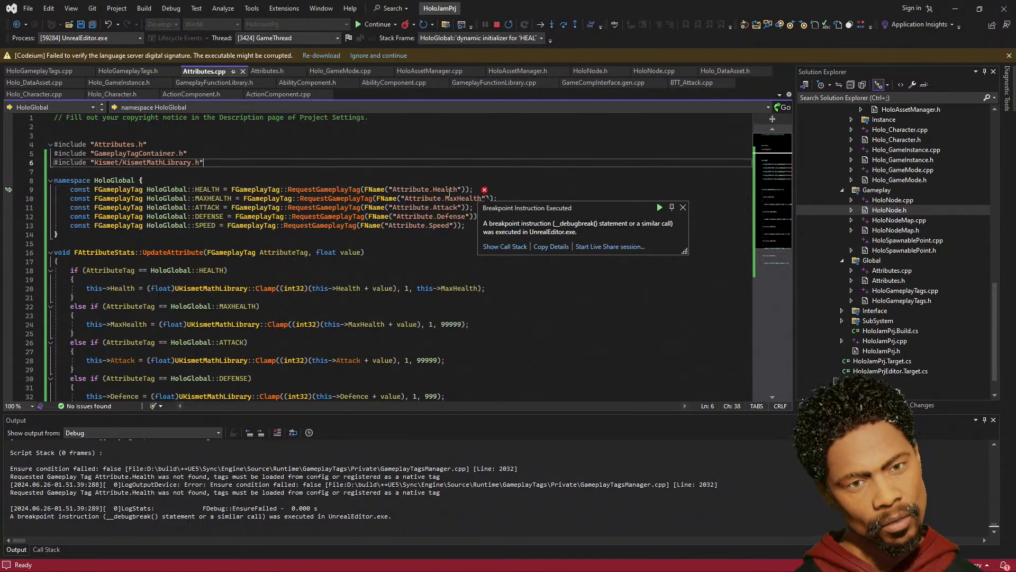
{"action": "left_click", "coordinate": [376, 24]}
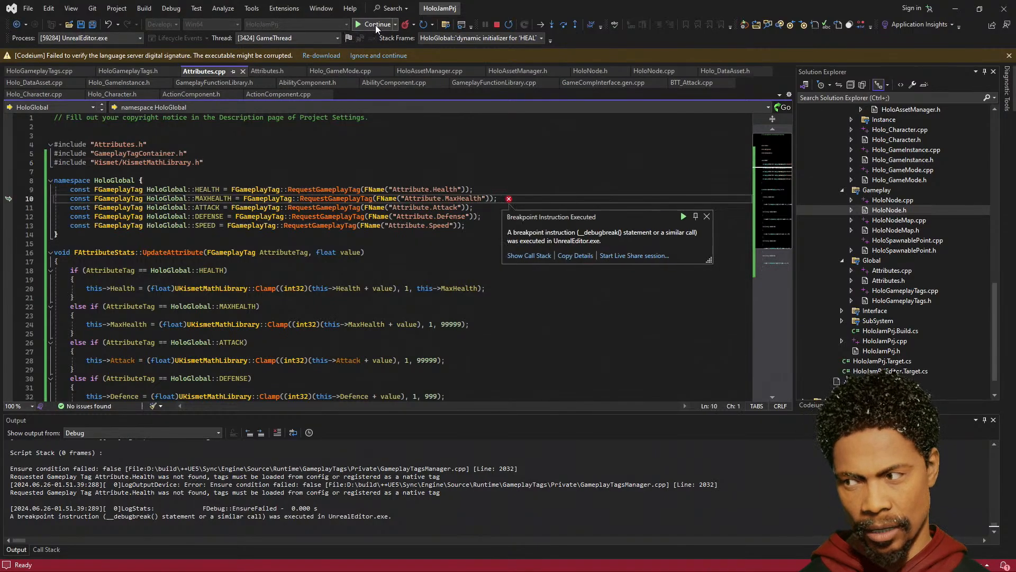
{"action": "left_click", "coordinate": [376, 24]}
{"action": "left_click", "coordinate": [375, 24]}
{"action": "left_click", "coordinate": [376, 25]}
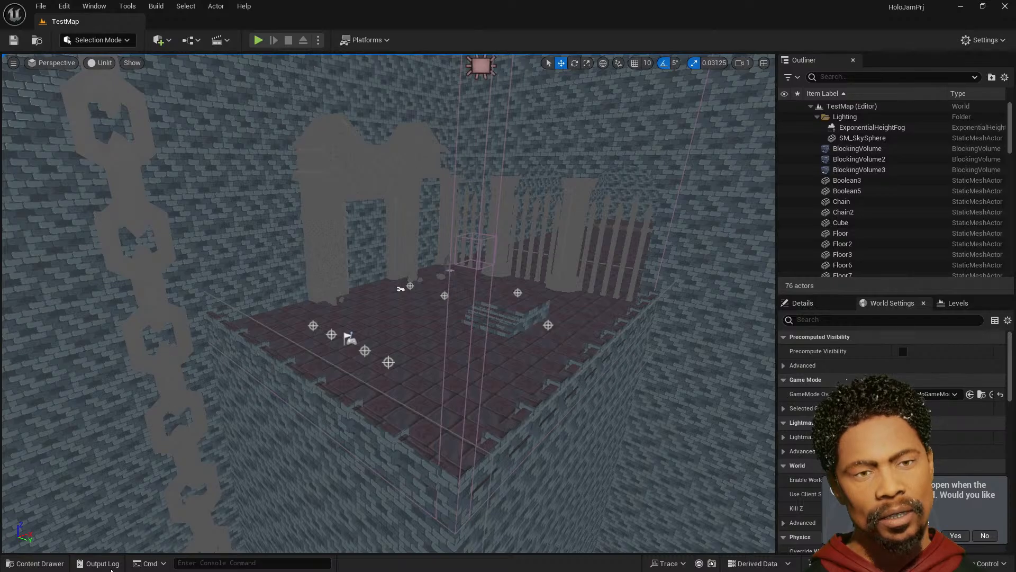
- Look into the project's Content Drawer in Unreal Editor, and open HoloGameplayTags.h in Visual Studio
{"action": "left_click", "coordinate": [35, 564]}
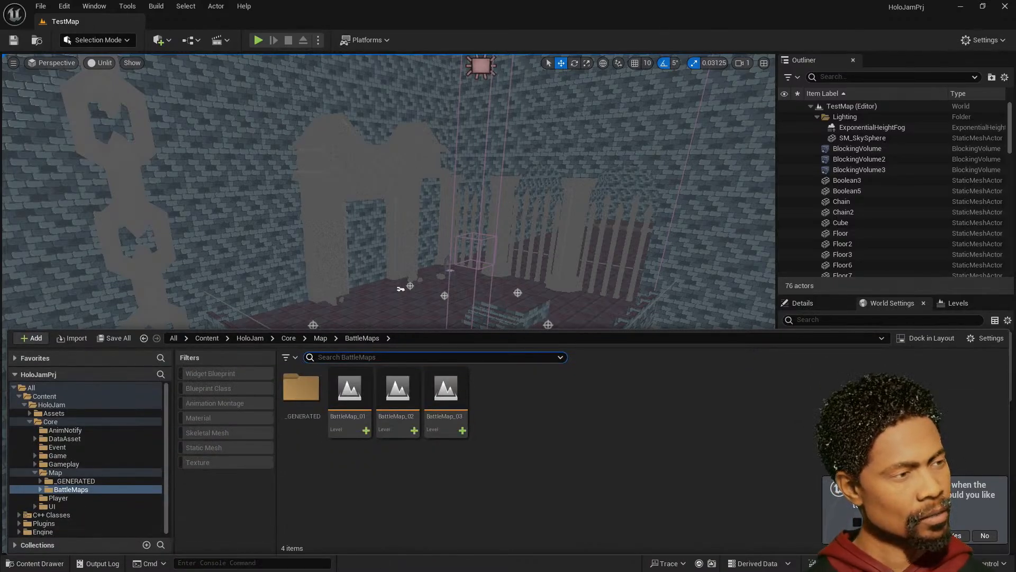
{"action": "key", "text": "alt+Tab"}
{"action": "scroll", "coordinate": [127, 159], "scroll_direction": "down", "scroll_amount": 5}
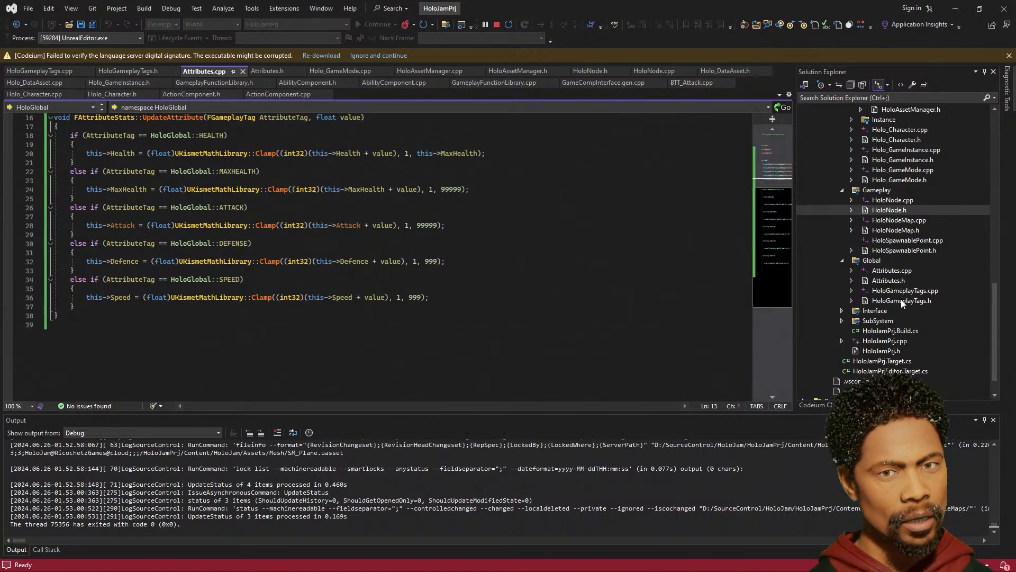
{"action": "double_click", "coordinate": [902, 301]}
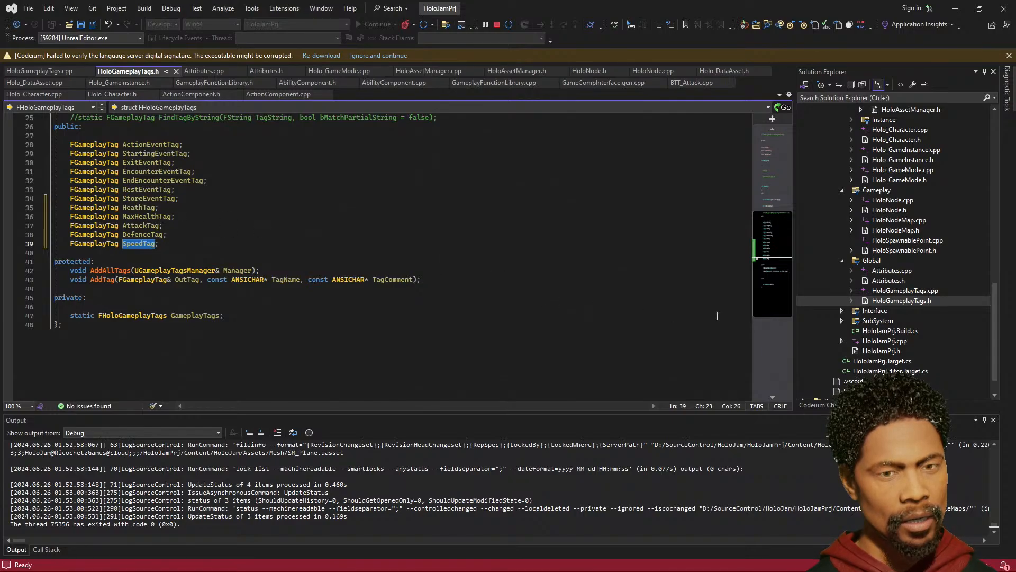
- Delete the Health, MaxHealth, Attack, Defense and Speed AddTag lines from AddAllTags in HoloGameplayTags.cpp and save the file
{"action": "double_click", "coordinate": [906, 290]}
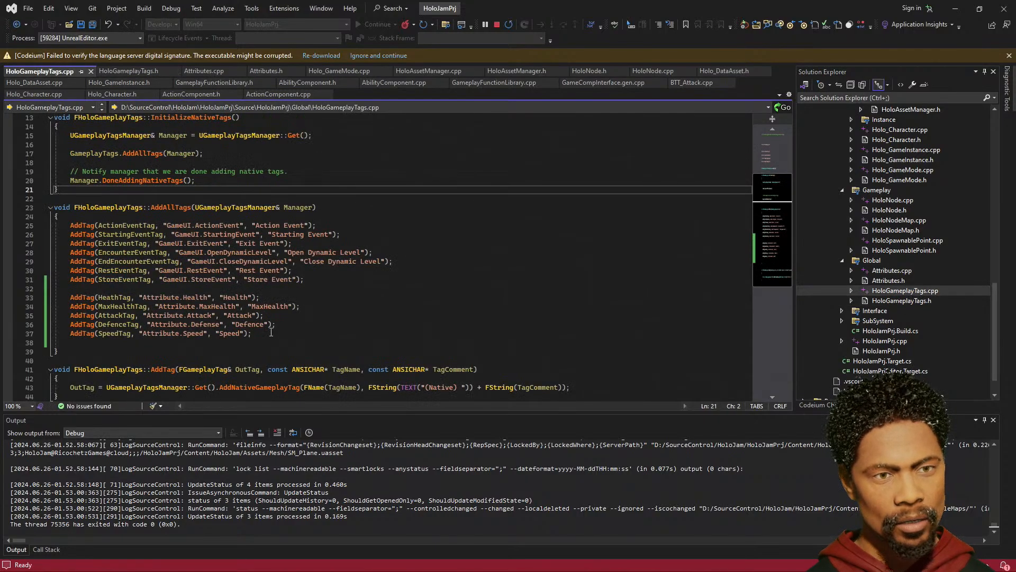
{"action": "left_click_drag", "start_coordinate": [252, 334], "coordinate": [5, 297]}
{"action": "key", "text": "BackSpace"}
{"action": "key", "text": "BackSpace"}
{"action": "key", "text": "BackSpace"}
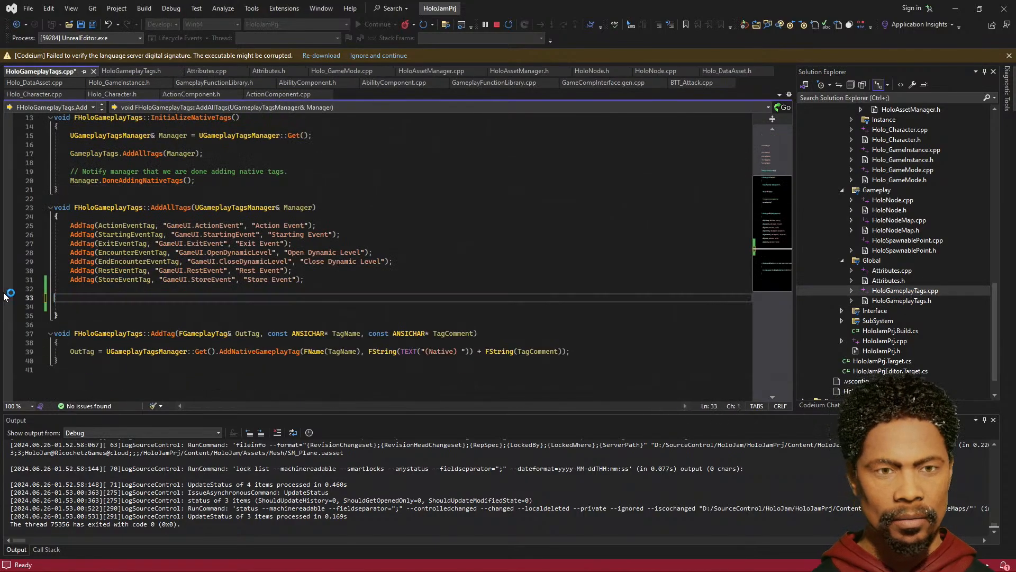
{"action": "key", "text": "ctrl+s"}
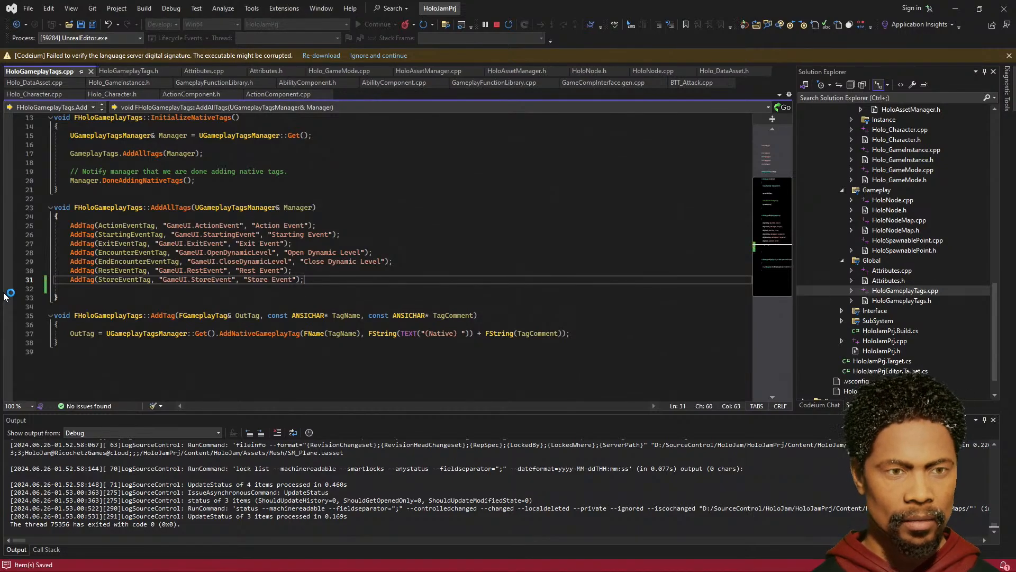
- Switch to Unreal Editor and open the Gameplay Tag Manager from the GameplayTags project settings
{"action": "key", "text": "alt+Tab"}
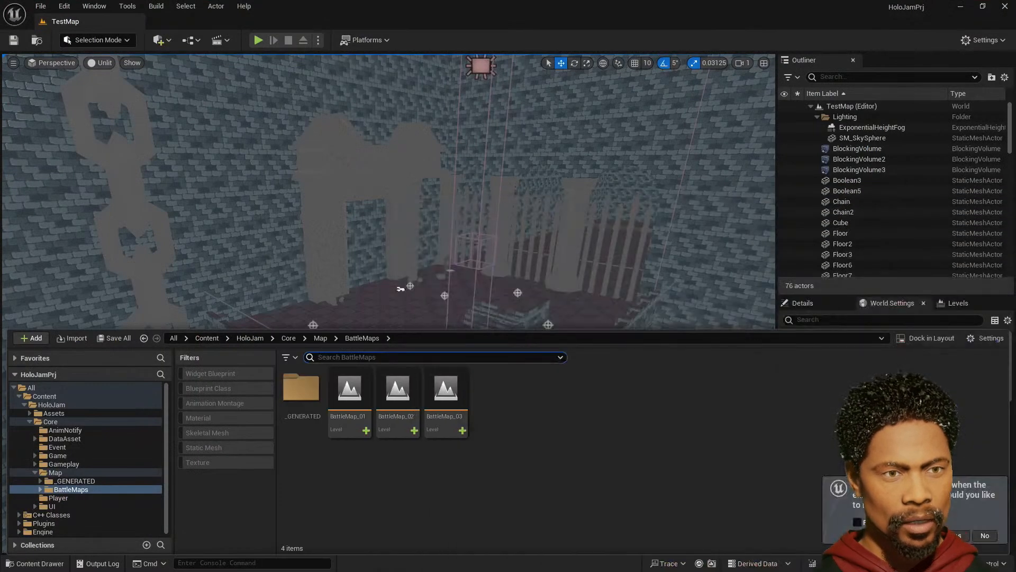
{"action": "left_click", "coordinate": [121, 6]}
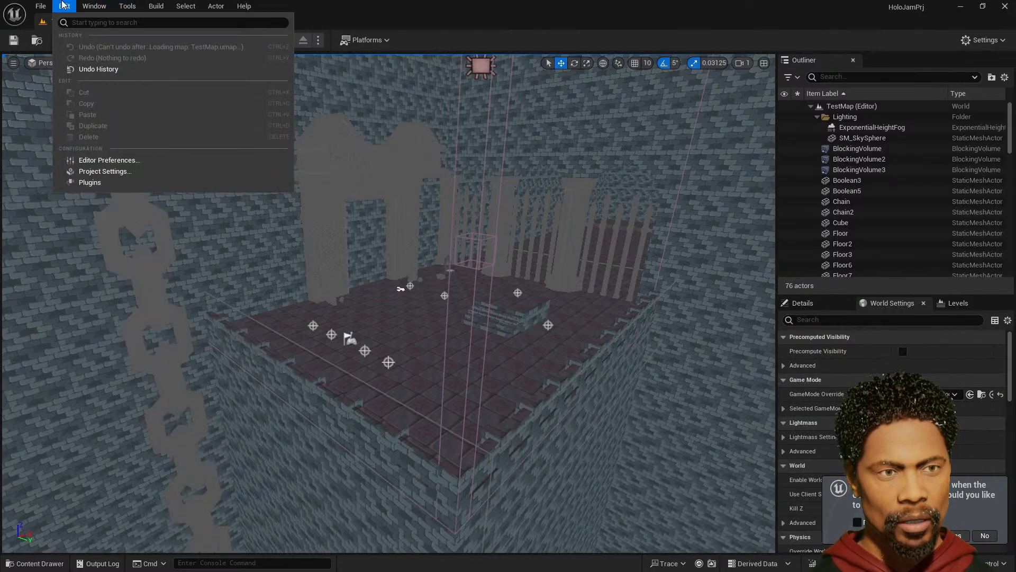
{"action": "mouse_move", "coordinate": [41, 6]}
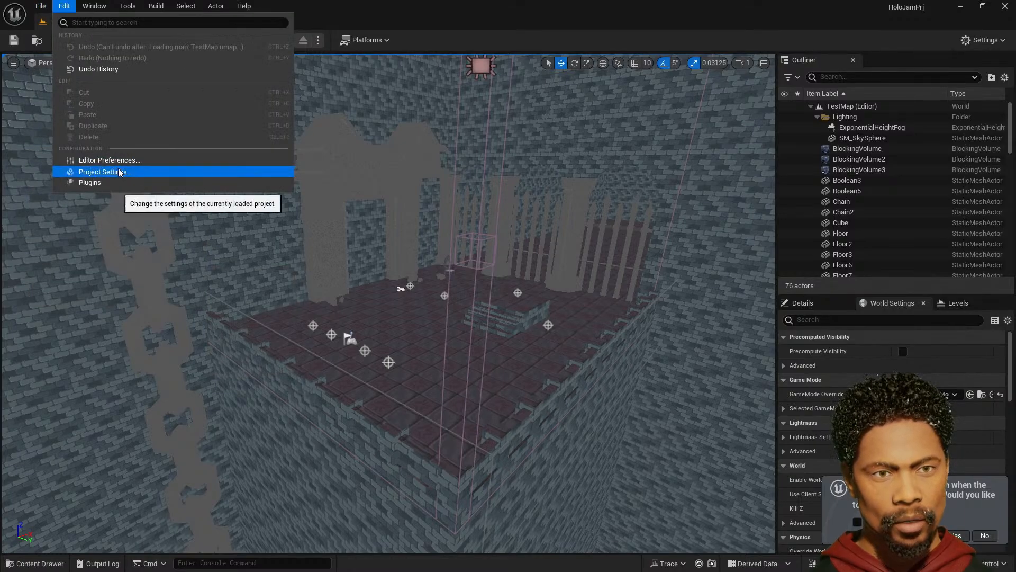
{"action": "left_click", "coordinate": [119, 167]}
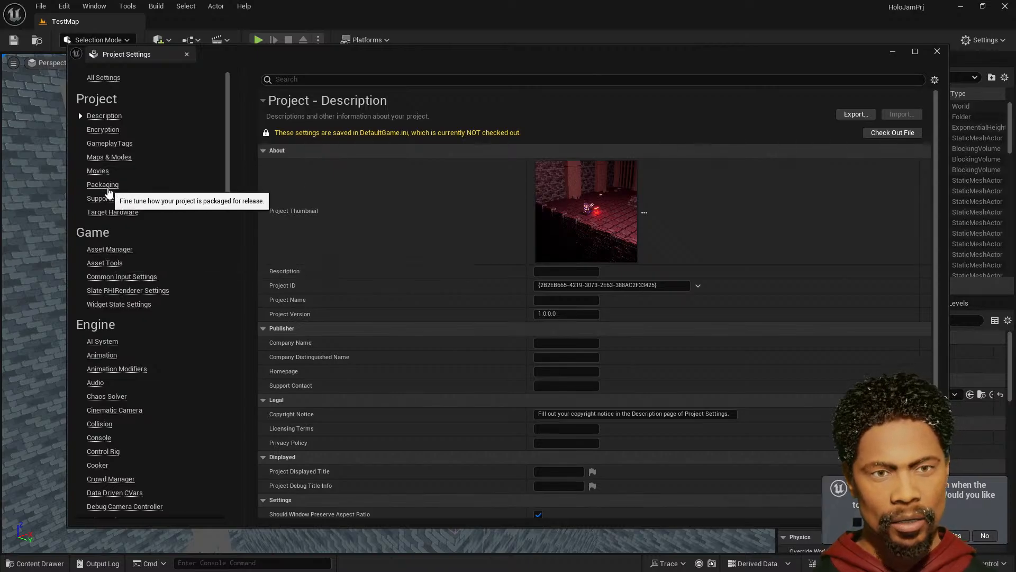
{"action": "left_click", "coordinate": [122, 144]}
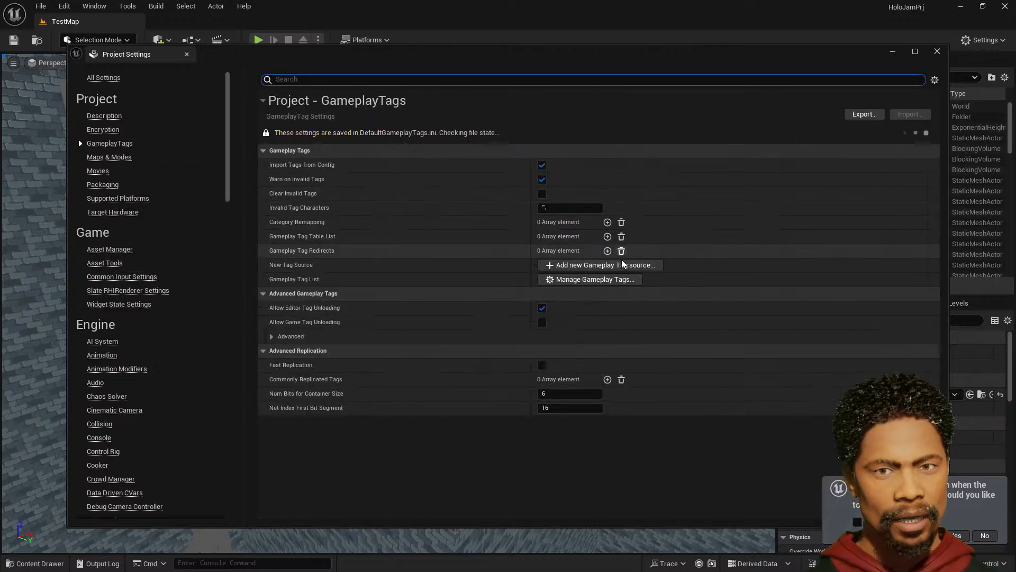
{"action": "left_click", "coordinate": [616, 279]}
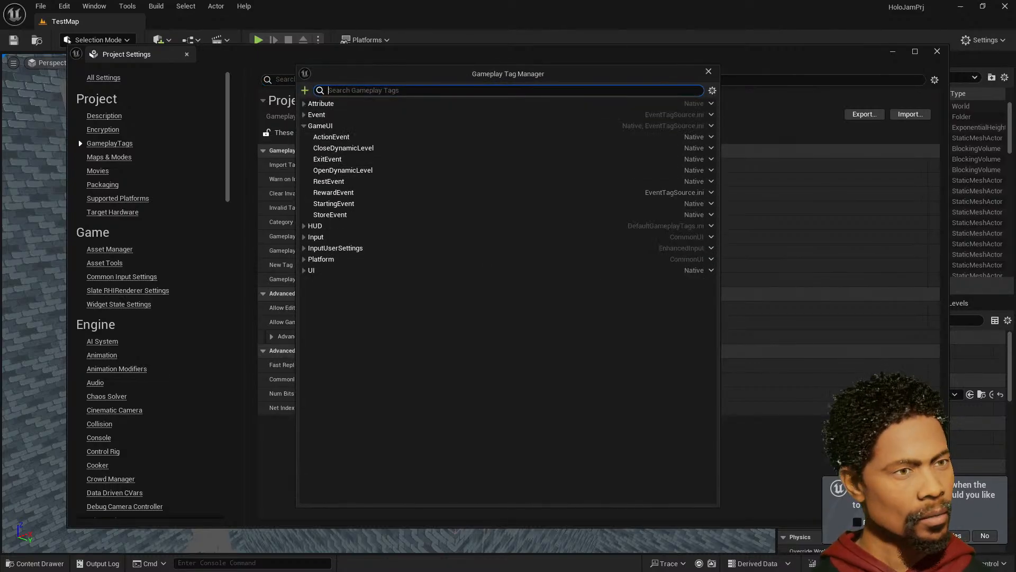
- Expand the Attribute tag group, copy the Attribute tag's name and check its available actions
{"action": "left_click", "coordinate": [310, 104]}
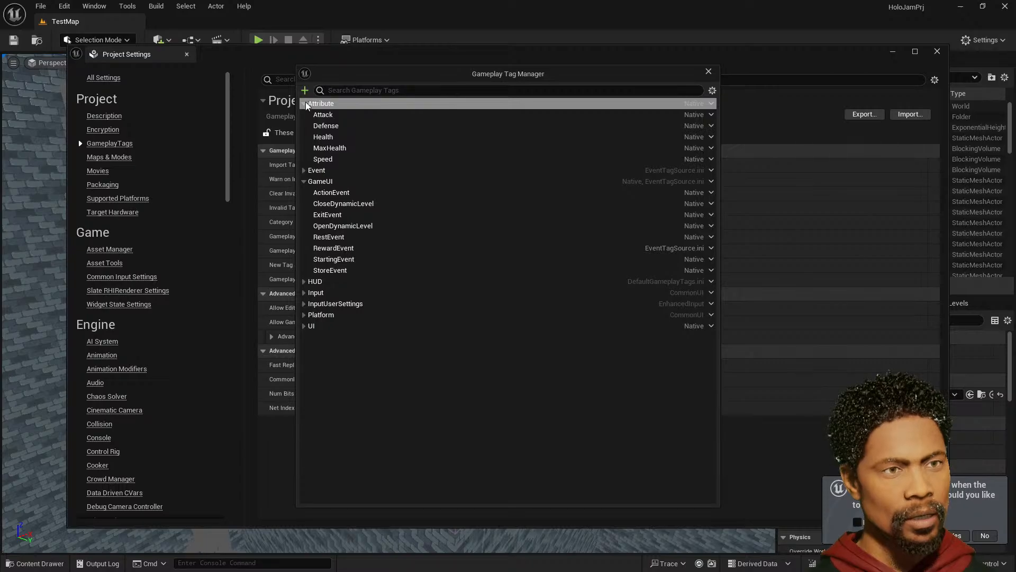
{"action": "left_click", "coordinate": [712, 103]}
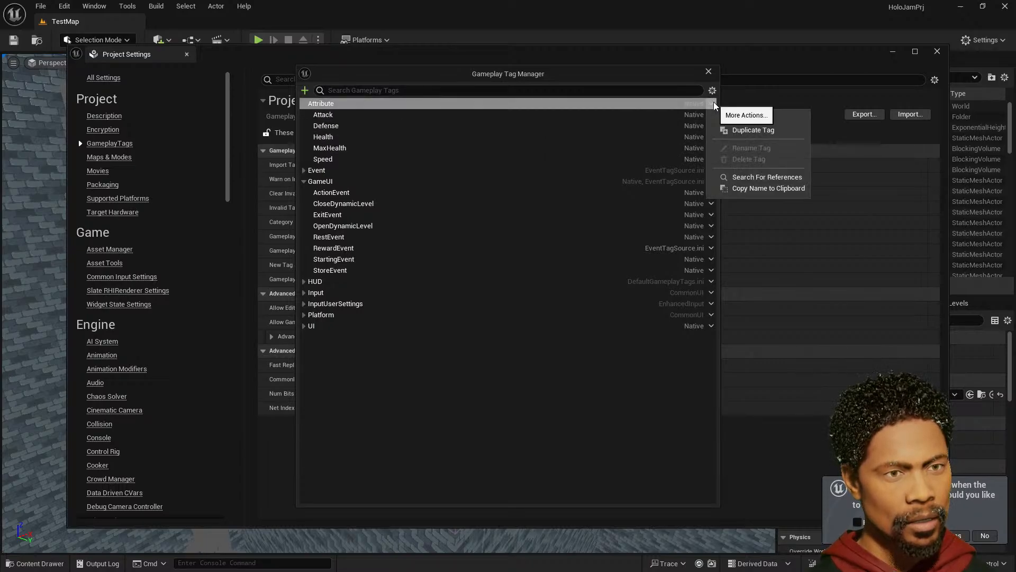
{"action": "left_click", "coordinate": [798, 189]}
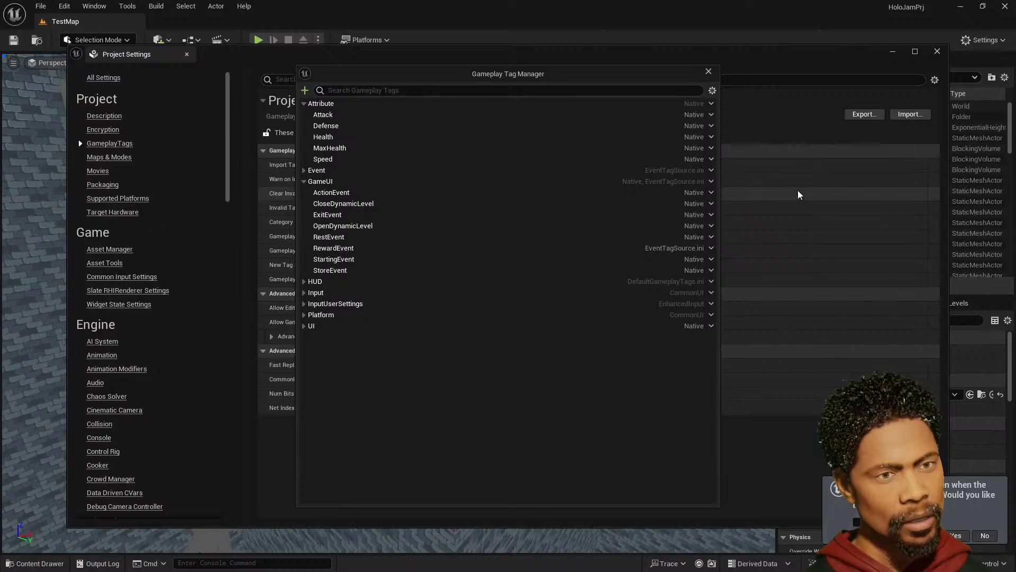
{"action": "left_click", "coordinate": [711, 104]}
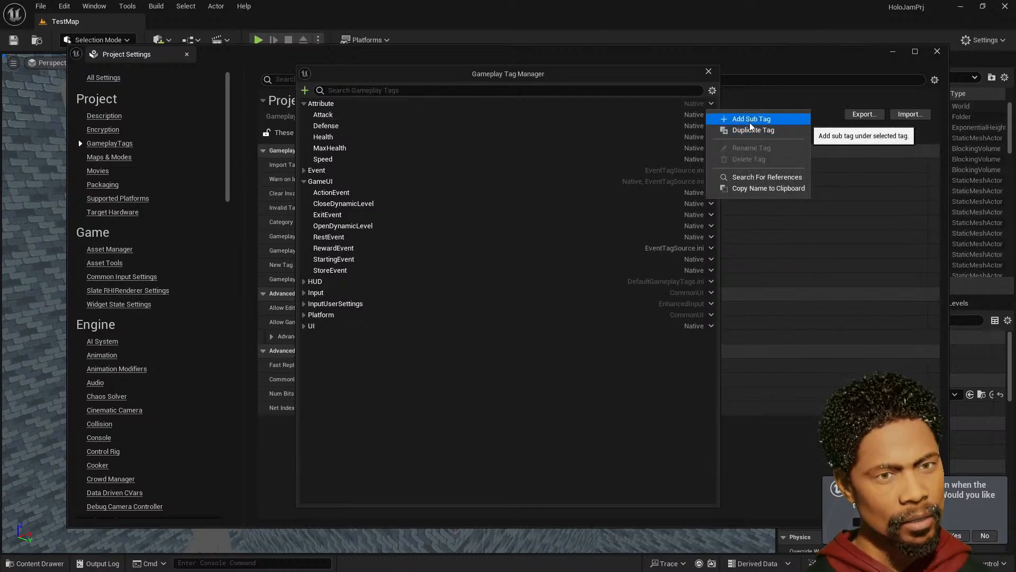
{"action": "left_click", "coordinate": [474, 350]}
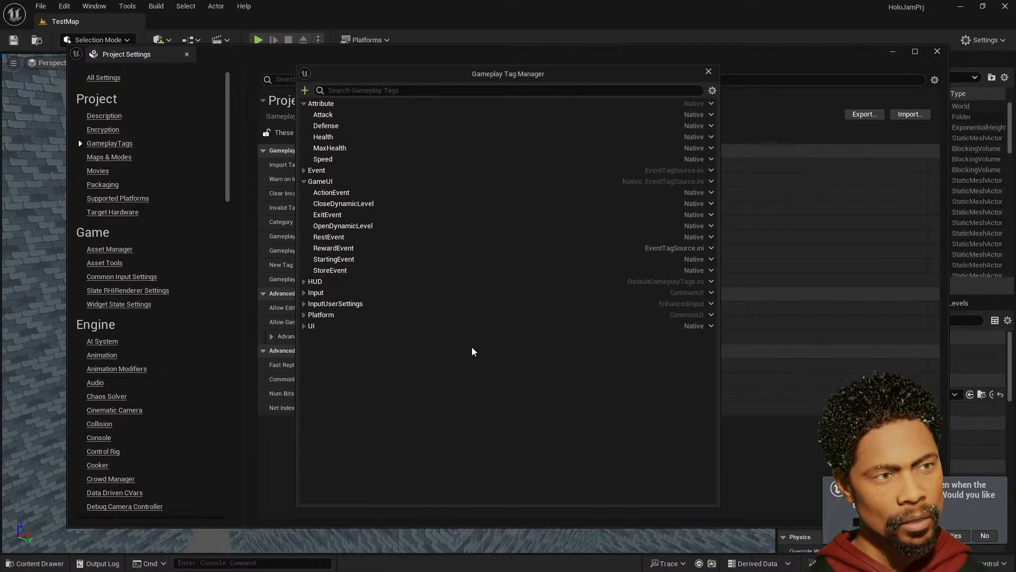
- Try to add the tag Attribute.Attack with source EventTagSource.ini, and close the tag manager and project settings
{"action": "left_click", "coordinate": [305, 90]}
{"action": "left_click", "coordinate": [407, 131]}
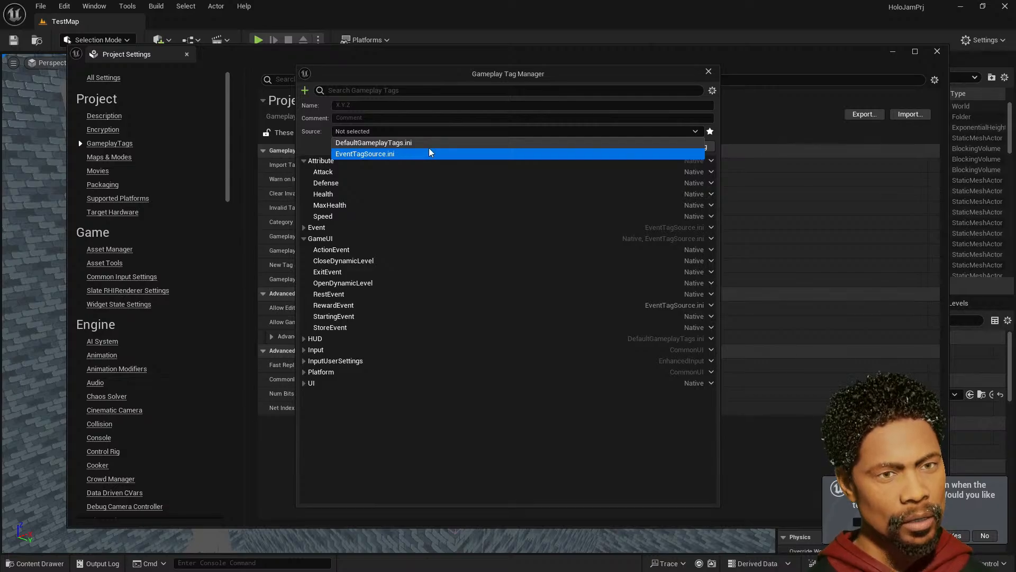
{"action": "left_click", "coordinate": [583, 155]}
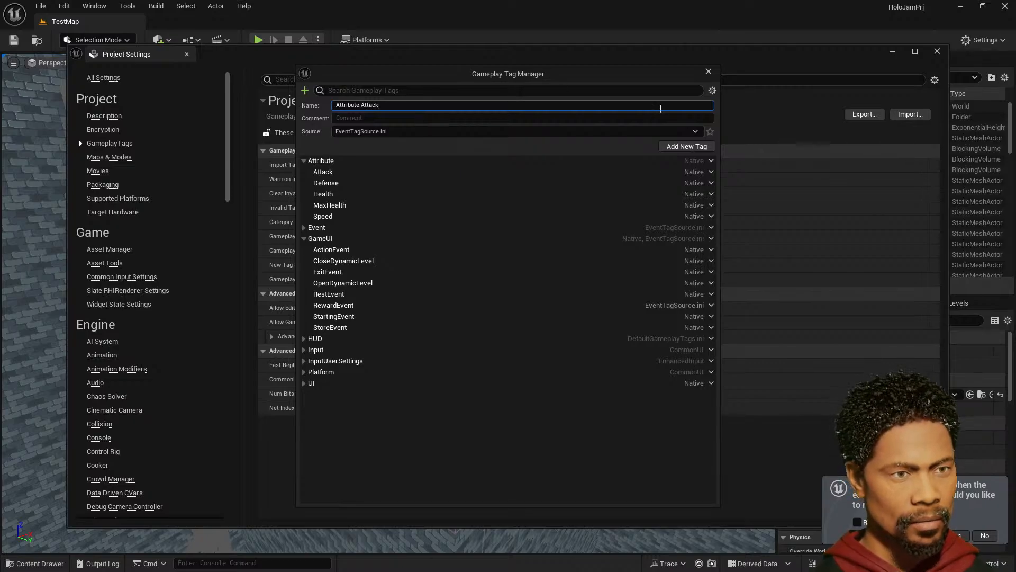
{"action": "left_click", "coordinate": [689, 147]}
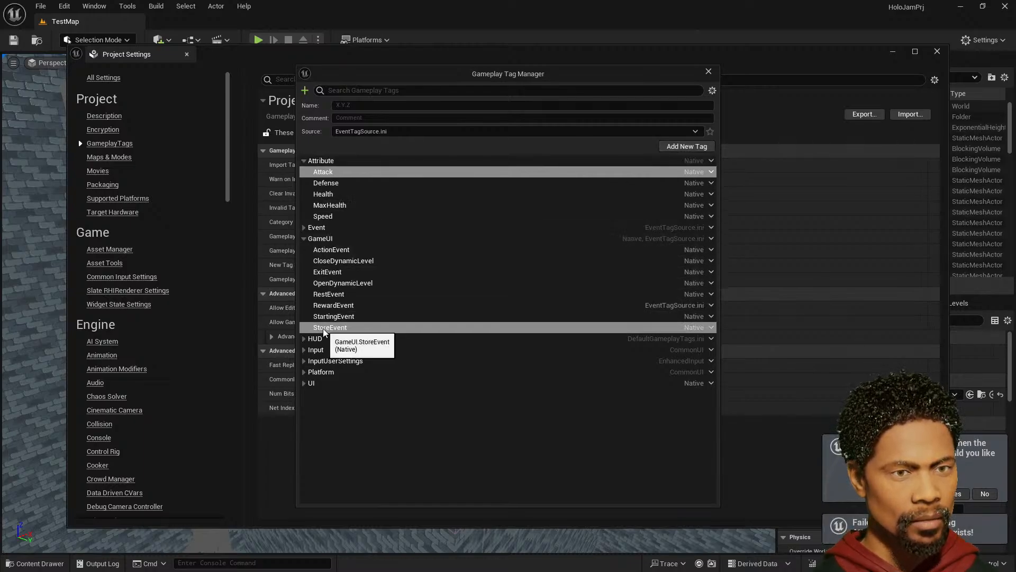
{"action": "left_click", "coordinate": [709, 72]}
{"action": "left_click", "coordinate": [937, 52]}
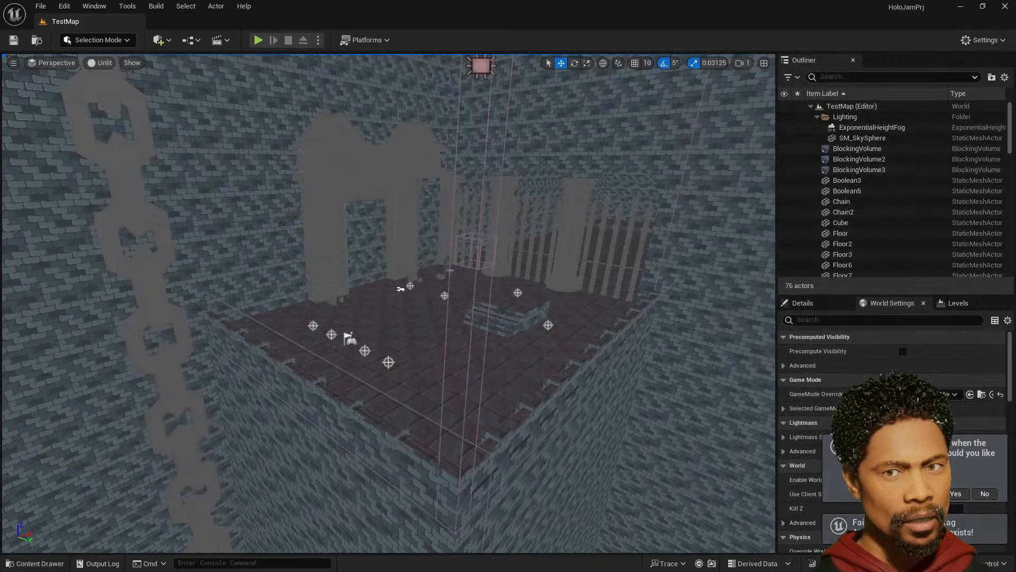
- Restart the debugging session from Visual Studio and continue past each Attributes.cpp breakpoint until Unreal Editor reloads TestMap
{"action": "left_click_drag", "start_coordinate": [1015, 153], "coordinate": [526, 1]}
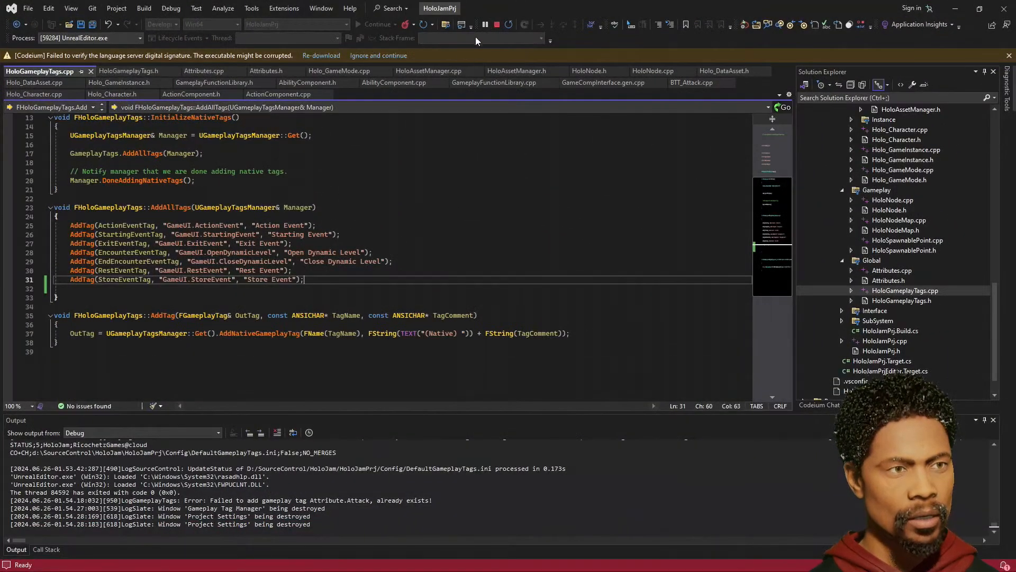
{"action": "left_click", "coordinate": [510, 27]}
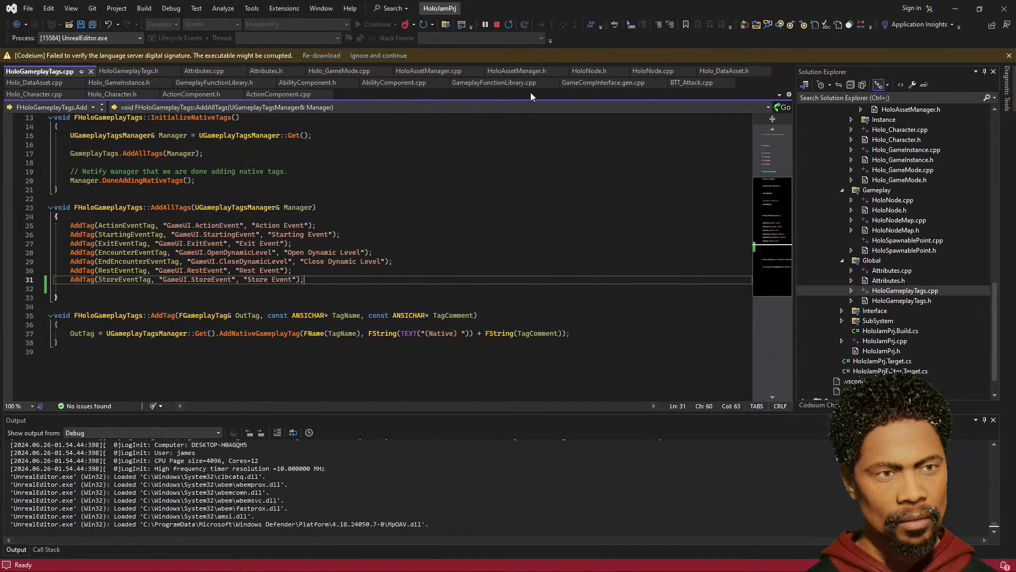
{"action": "scroll", "coordinate": [369, 333], "scroll_direction": "down", "scroll_amount": 4}
{"action": "scroll", "coordinate": [369, 334], "scroll_direction": "up", "scroll_amount": 3}
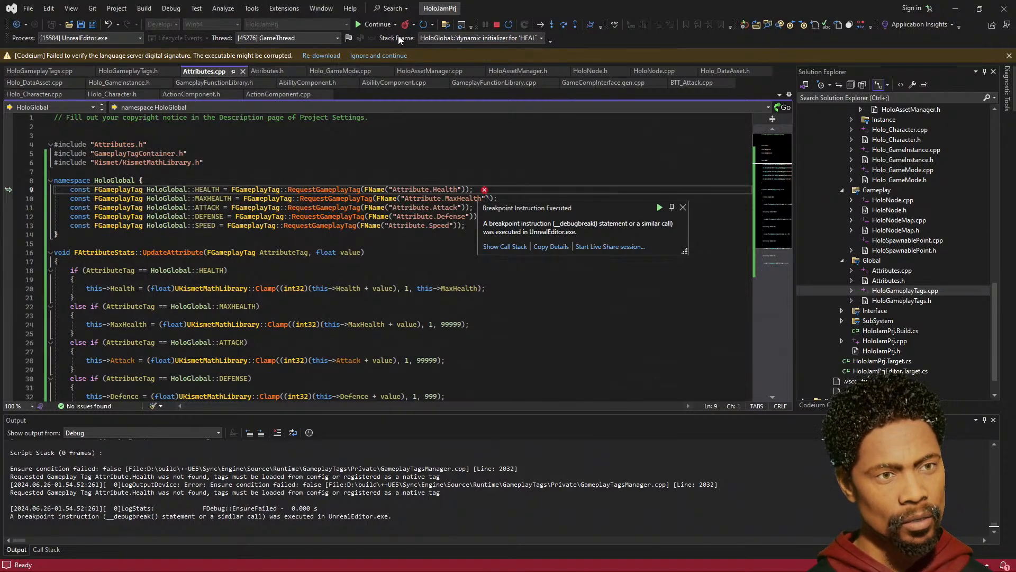
{"action": "left_click", "coordinate": [377, 24]}
{"action": "left_click", "coordinate": [377, 24]}
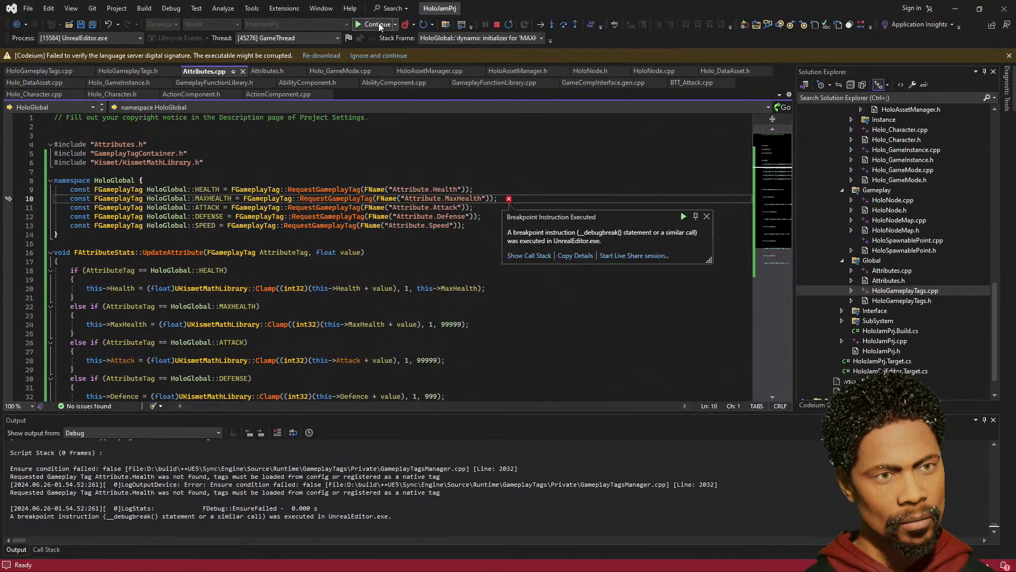
{"action": "left_click", "coordinate": [377, 24]}
{"action": "left_click", "coordinate": [377, 25]}
{"action": "left_click", "coordinate": [377, 24]}
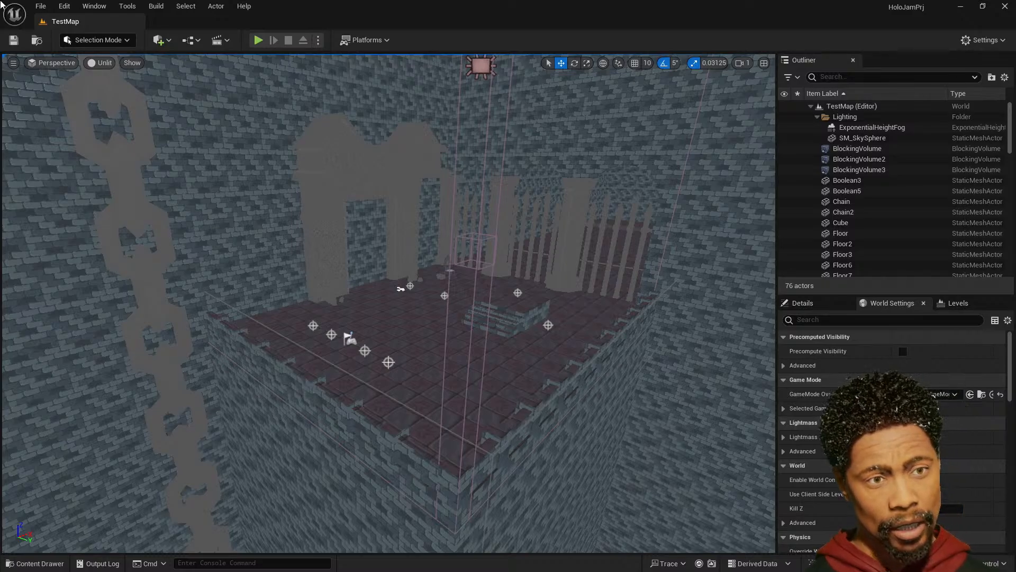
- Open the Gameplay Tag Manager from the GameplayTags page of the project settings
{"action": "left_click", "coordinate": [40, 6]}
{"action": "mouse_move", "coordinate": [60, 6]}
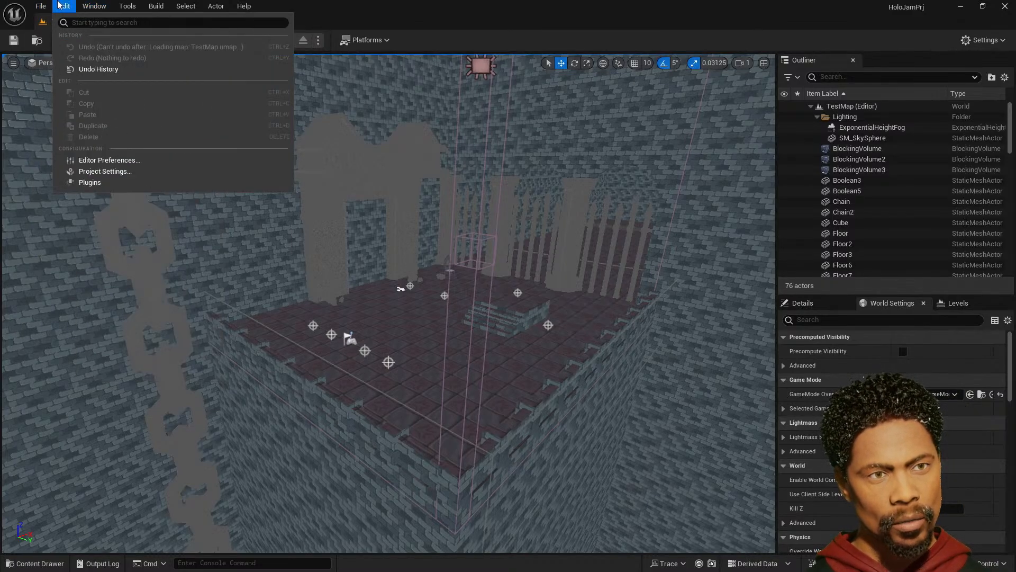
{"action": "left_click", "coordinate": [96, 173]}
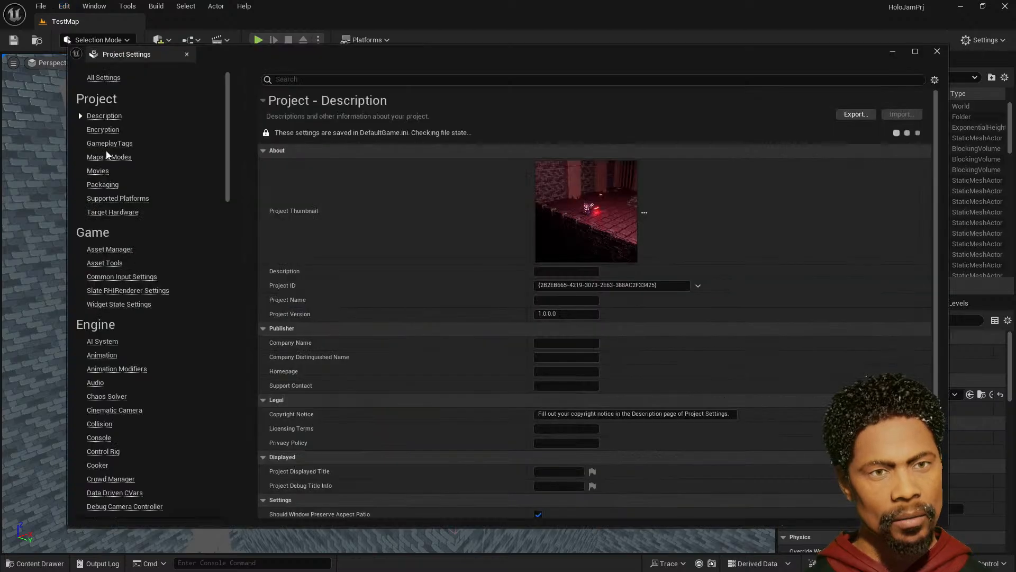
{"action": "left_click", "coordinate": [117, 144]}
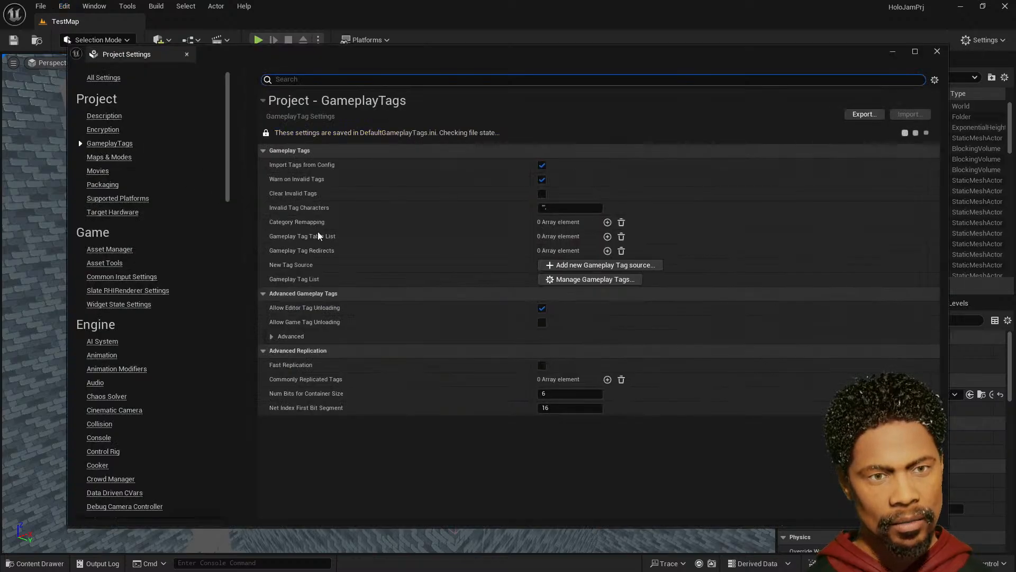
{"action": "left_click", "coordinate": [593, 281]}
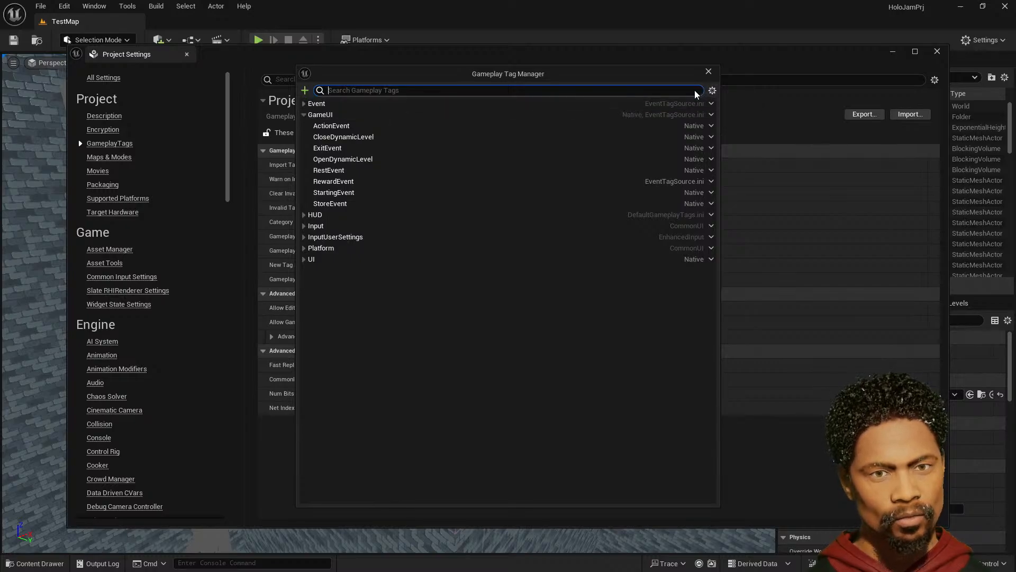
- Add a new gameplay tag named Attribute.Attack with EventTagSource.ini as its source
{"action": "left_click", "coordinate": [305, 90]}
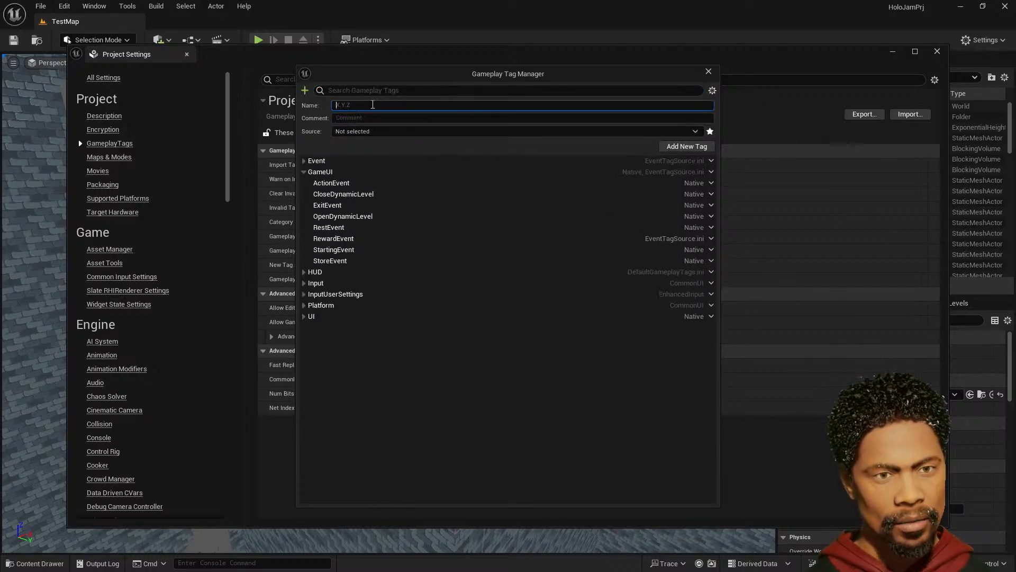
{"action": "key", "text": "ctrl+v"}
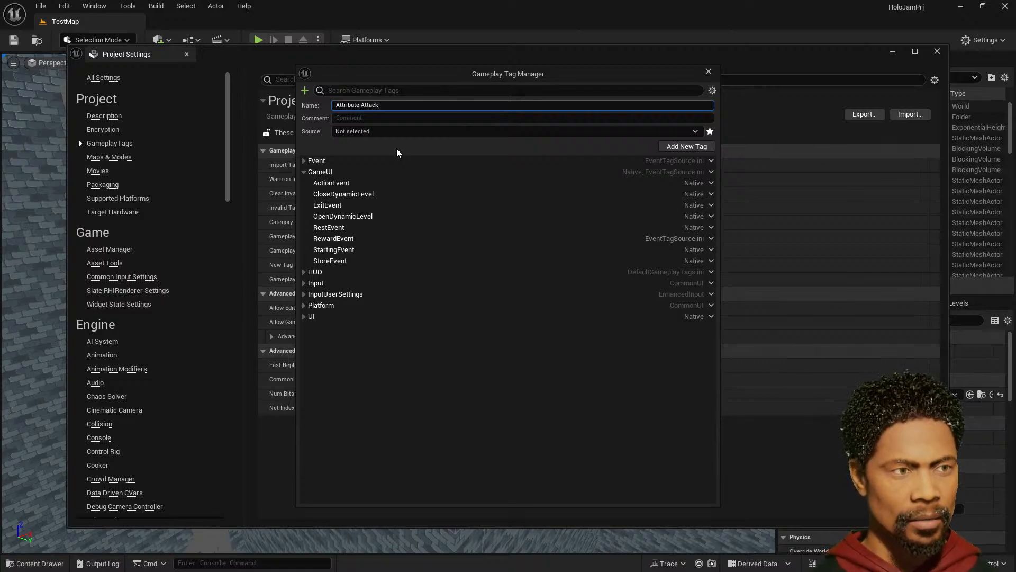
{"action": "left_click", "coordinate": [585, 129]}
{"action": "left_click", "coordinate": [583, 151]}
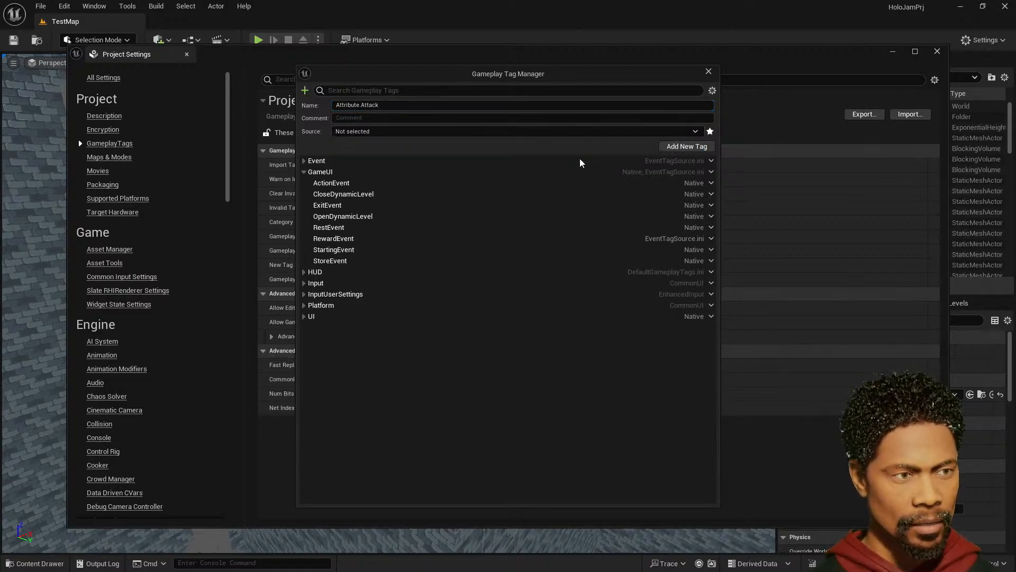
{"action": "left_click", "coordinate": [703, 147]}
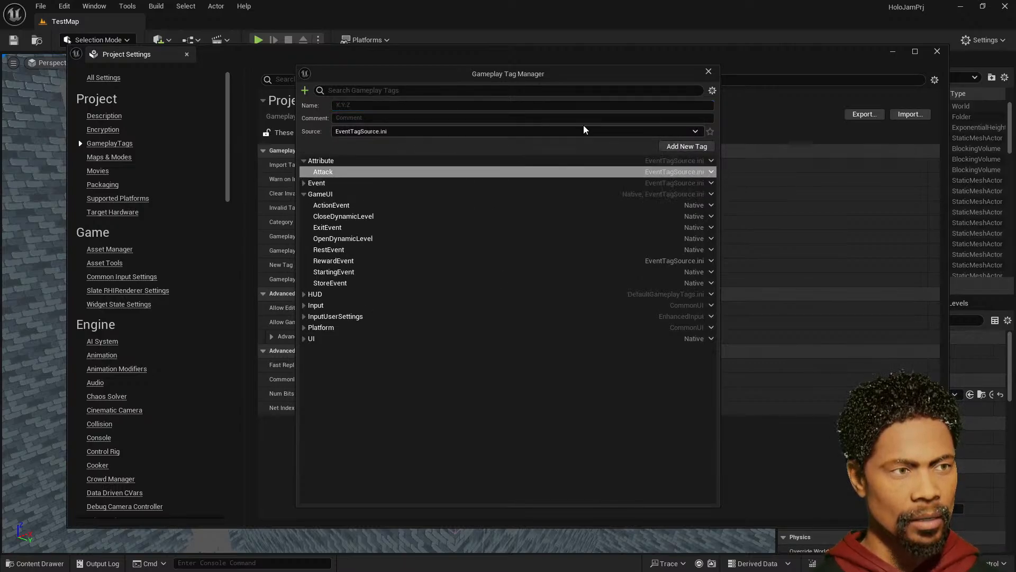
- Add a new gameplay tag named Attribute.Health to the EventTagSource.ini source
{"action": "left_click", "coordinate": [641, 106]}
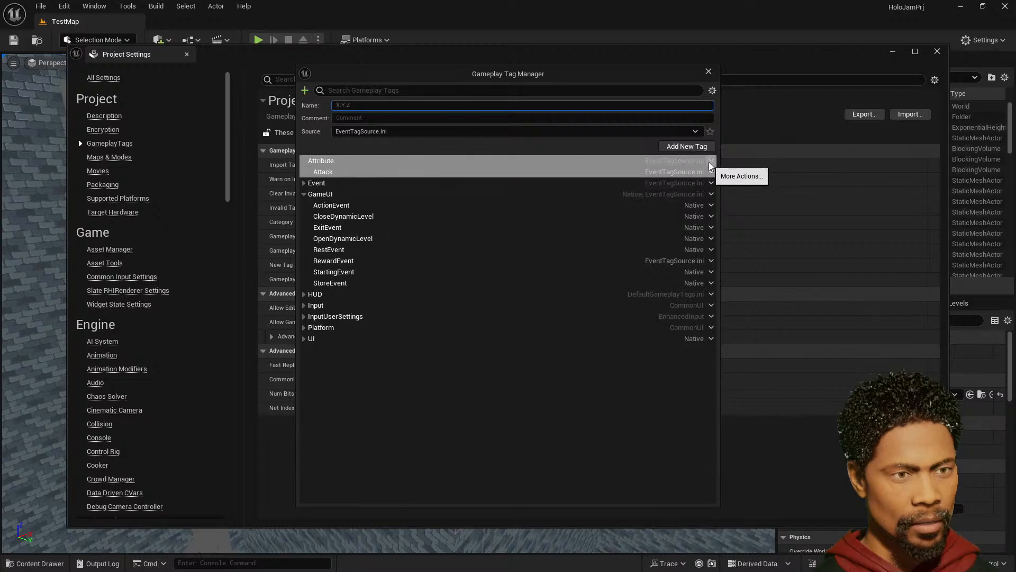
{"action": "right_click", "coordinate": [706, 176]}
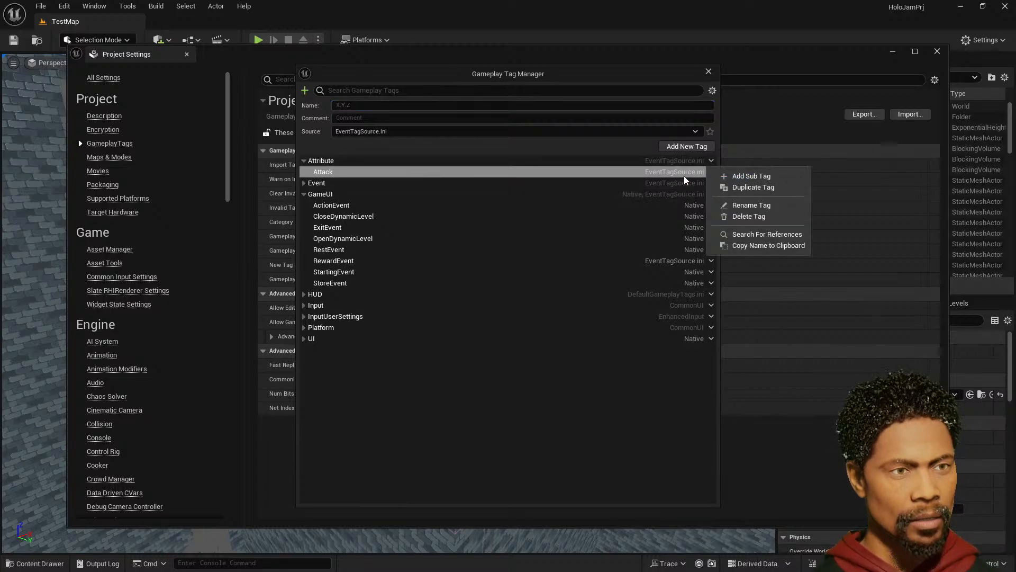
{"action": "left_click", "coordinate": [730, 177]}
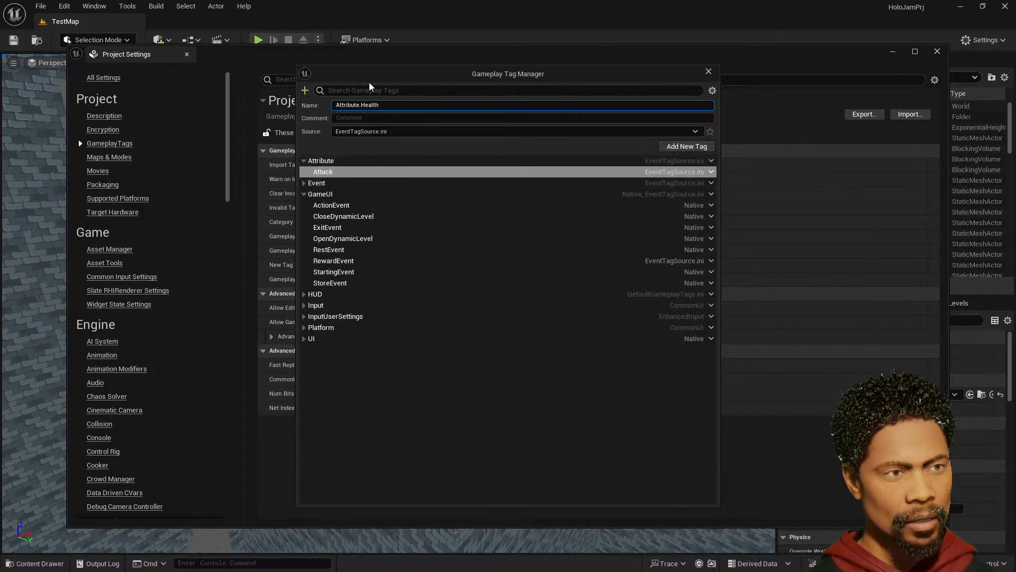
{"action": "left_click", "coordinate": [699, 146]}
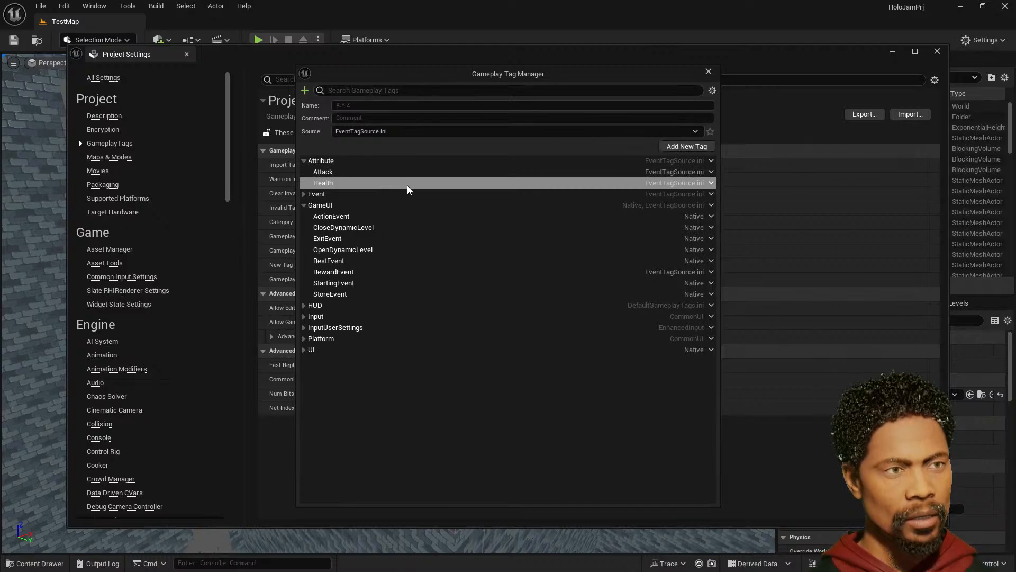
- Add two more sub tags under Attribute, Attribute.MaxHealth and Attribute.Speed, with EventTagSource.ini as their source
{"action": "left_click", "coordinate": [713, 165]}
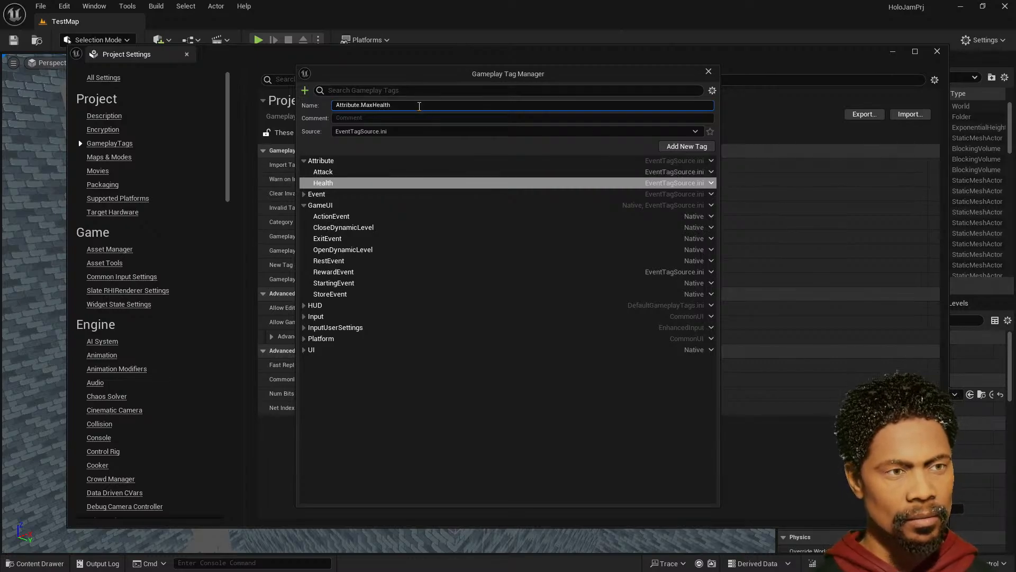
{"action": "left_click", "coordinate": [674, 148]}
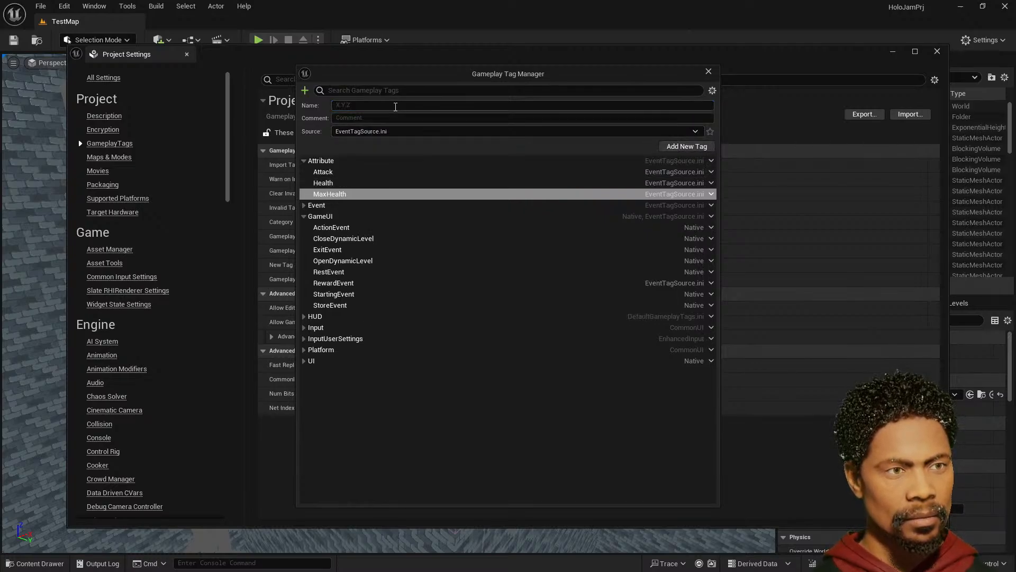
{"action": "left_click", "coordinate": [711, 160]}
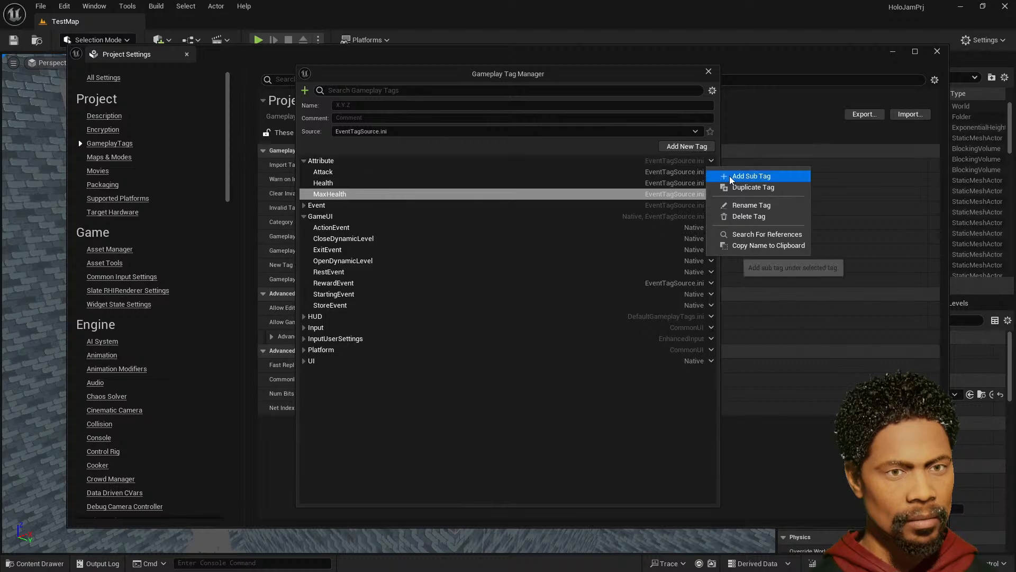
{"action": "left_click", "coordinate": [729, 176]}
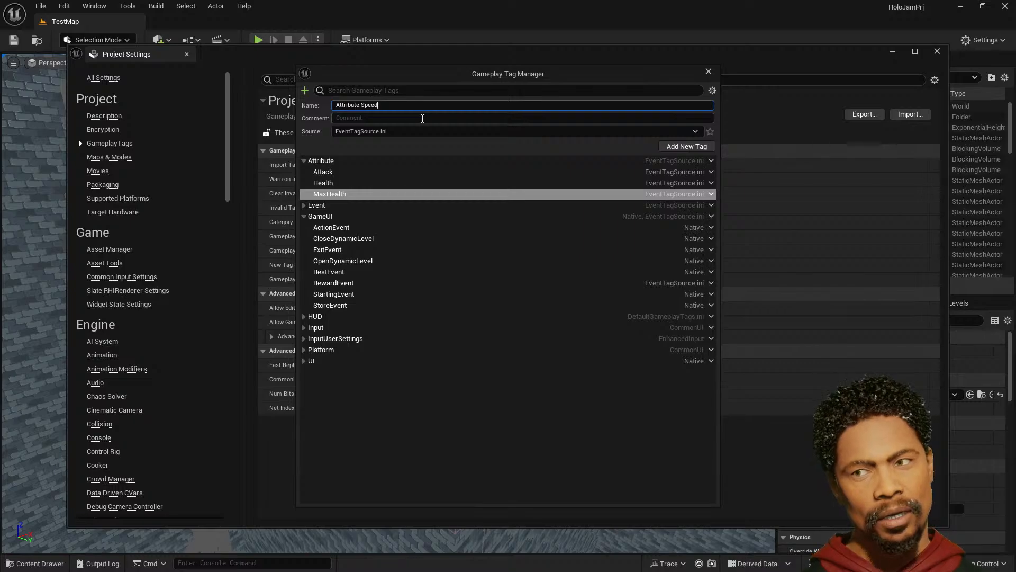
{"action": "left_click", "coordinate": [690, 145]}
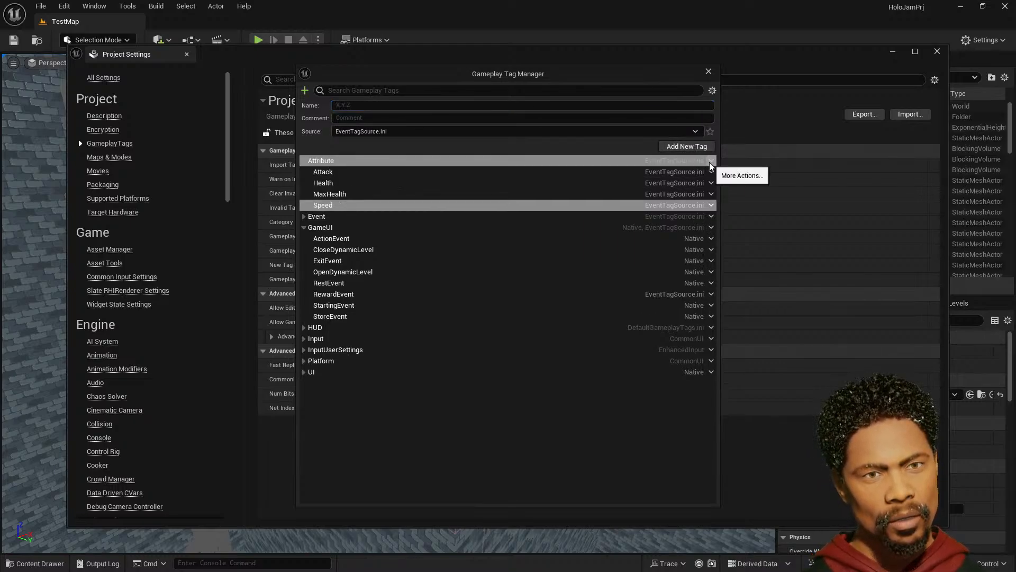
- Add a new gameplay tag named Attribute.Defence to the EventTagSource.ini source
{"action": "left_click", "coordinate": [710, 162]}
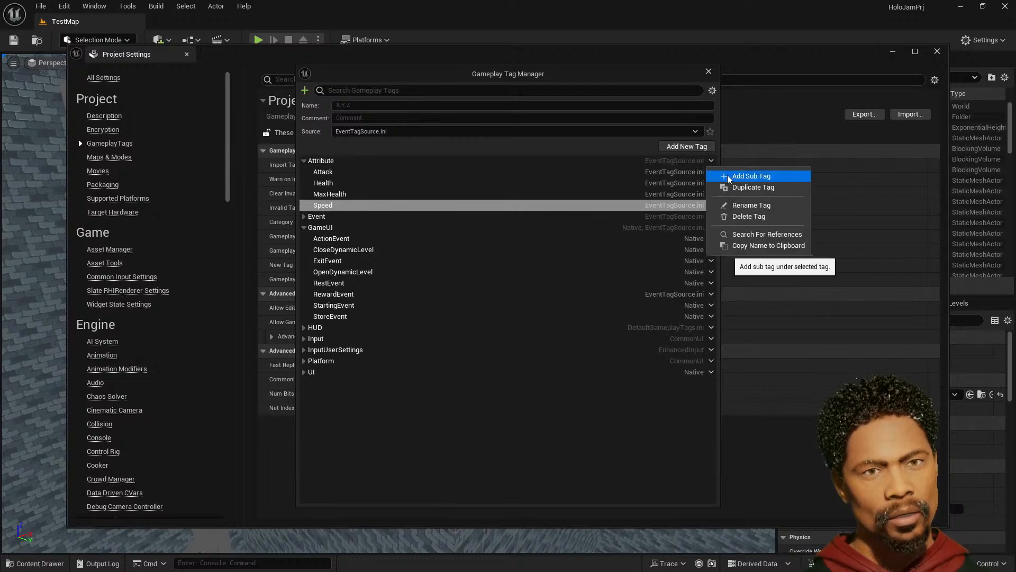
{"action": "left_click", "coordinate": [727, 175]}
{"action": "type", "text": "Defence"}
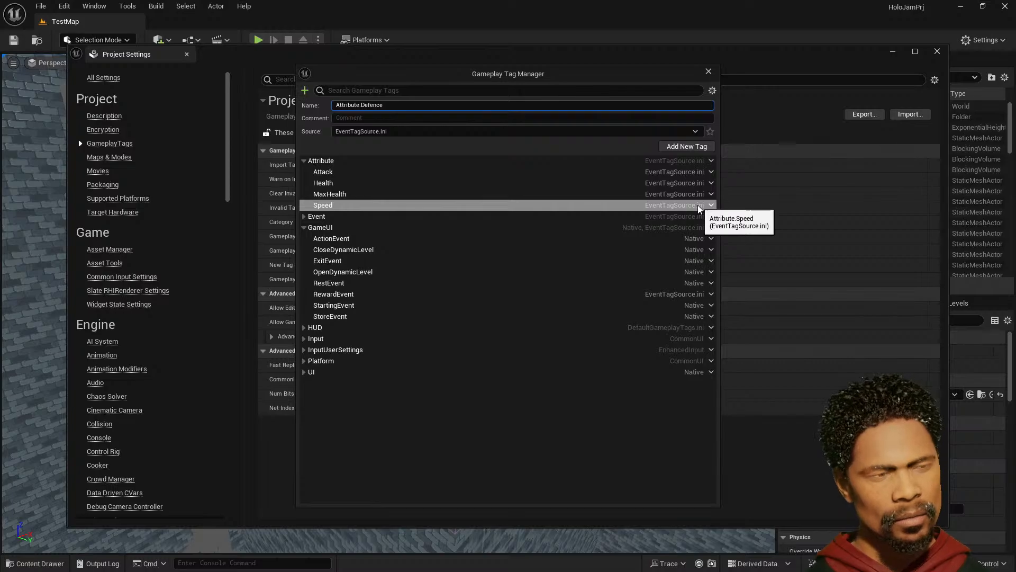
{"action": "left_click", "coordinate": [697, 148]}
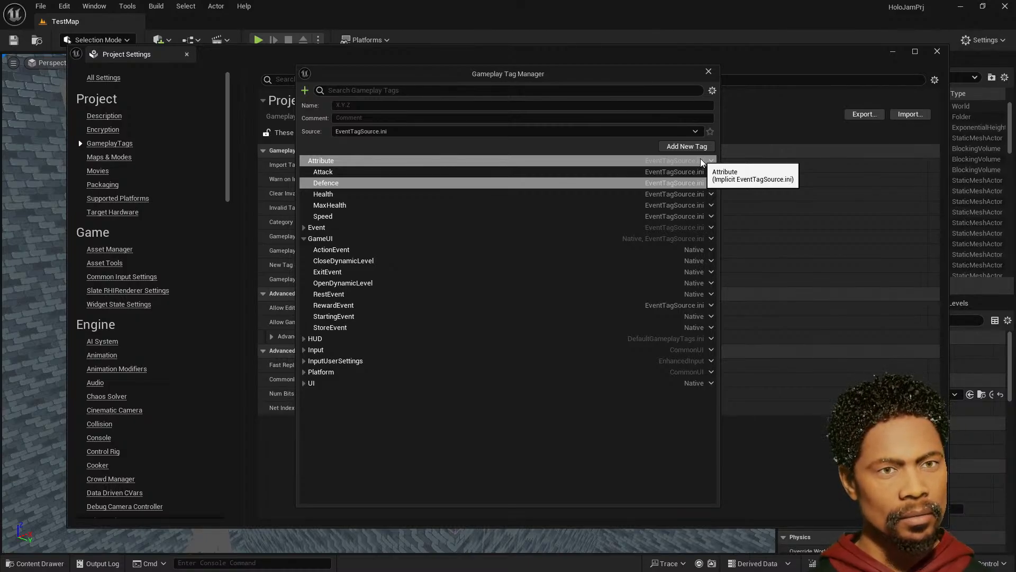
- Check the tags under Event, and close the Gameplay Tag Manager and the project settings
{"action": "left_click", "coordinate": [305, 228]}
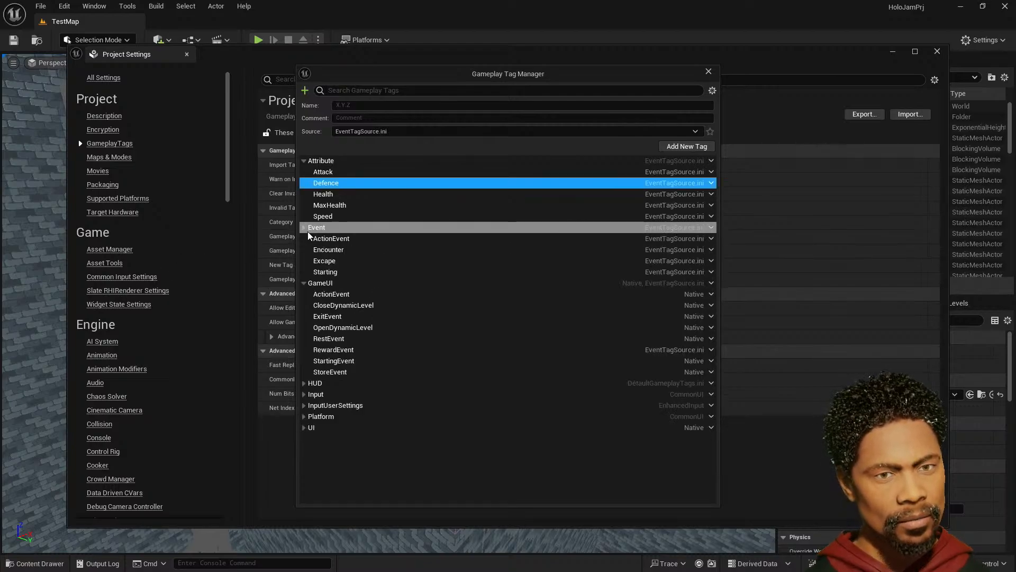
{"action": "left_click", "coordinate": [303, 227]}
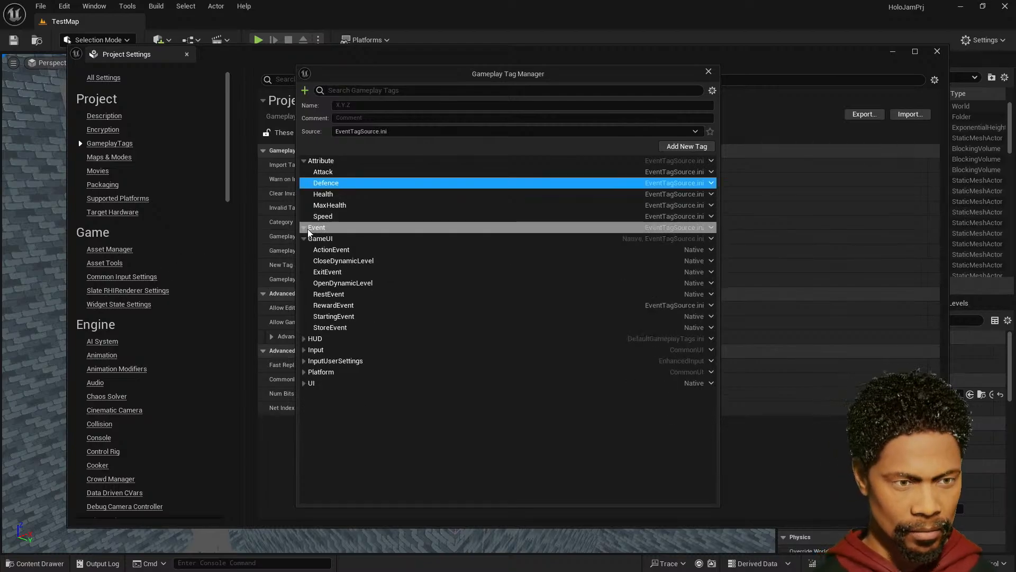
{"action": "left_click", "coordinate": [513, 460]}
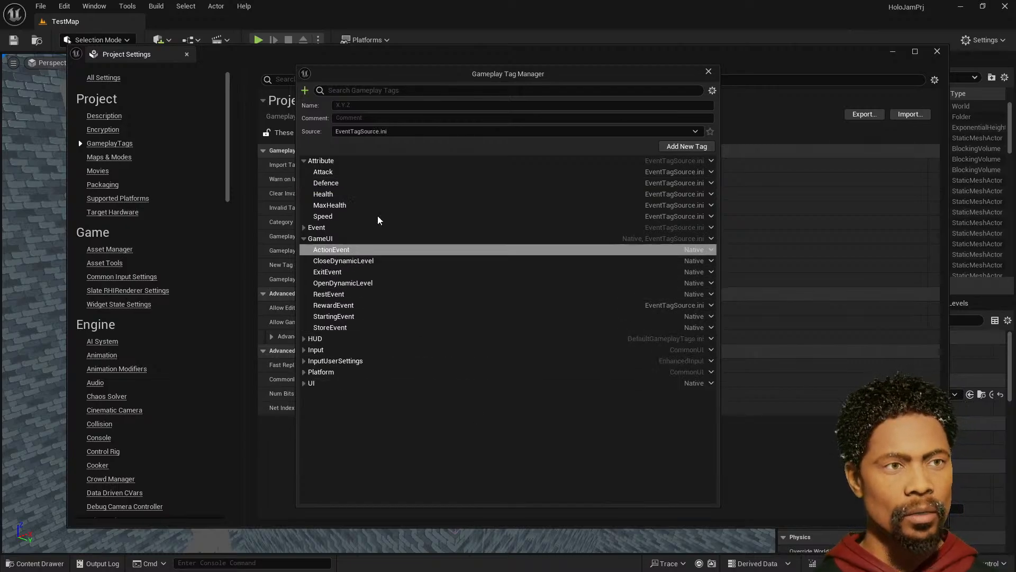
{"action": "left_click", "coordinate": [709, 72]}
{"action": "left_click", "coordinate": [936, 51]}
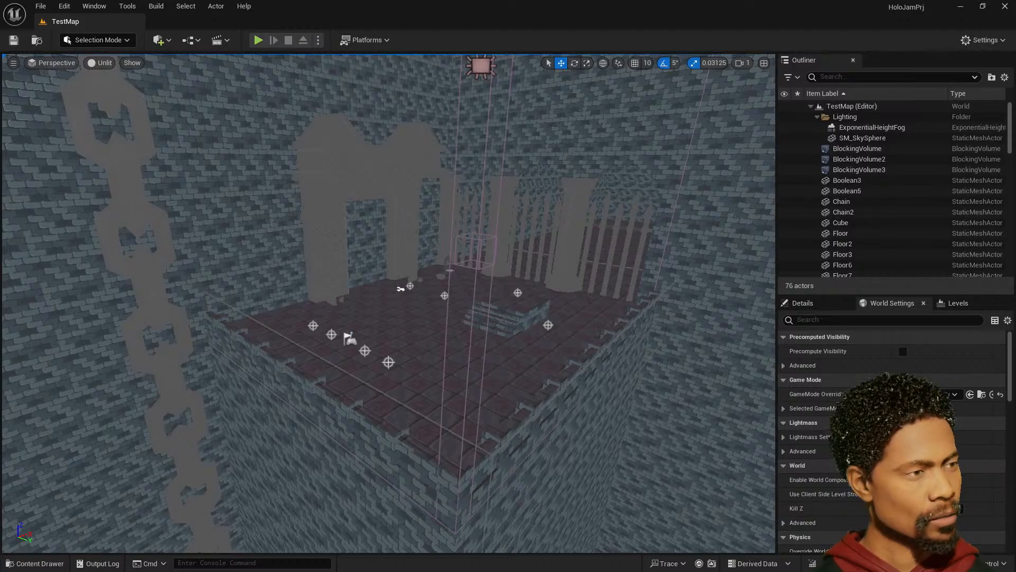
- Switch to Visual Studio, restart the debugging session and continue past the breakpoint on the DEFENSE line of Attributes.cpp
{"action": "key", "text": "alt+Tab"}
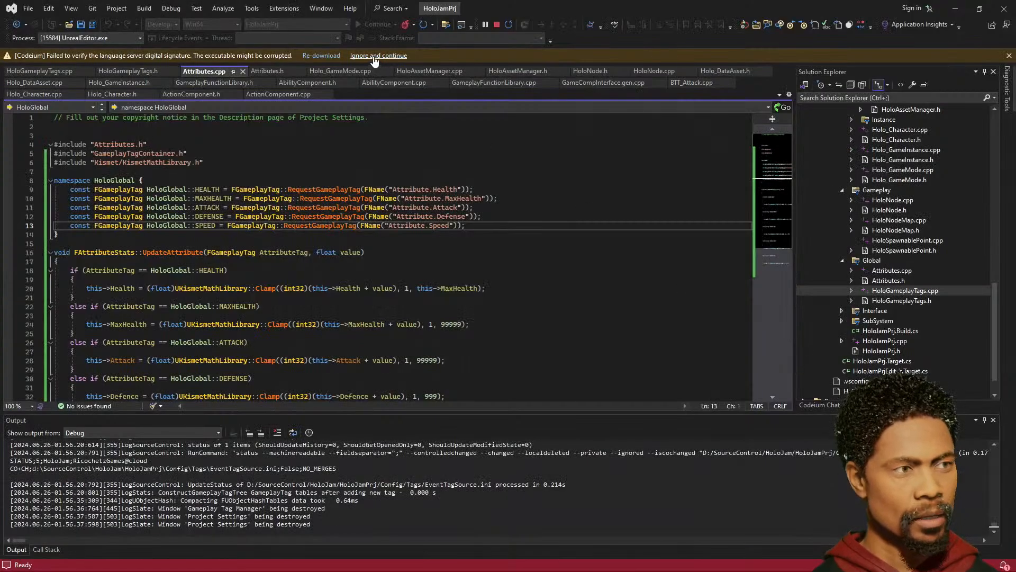
{"action": "left_click", "coordinate": [511, 25]}
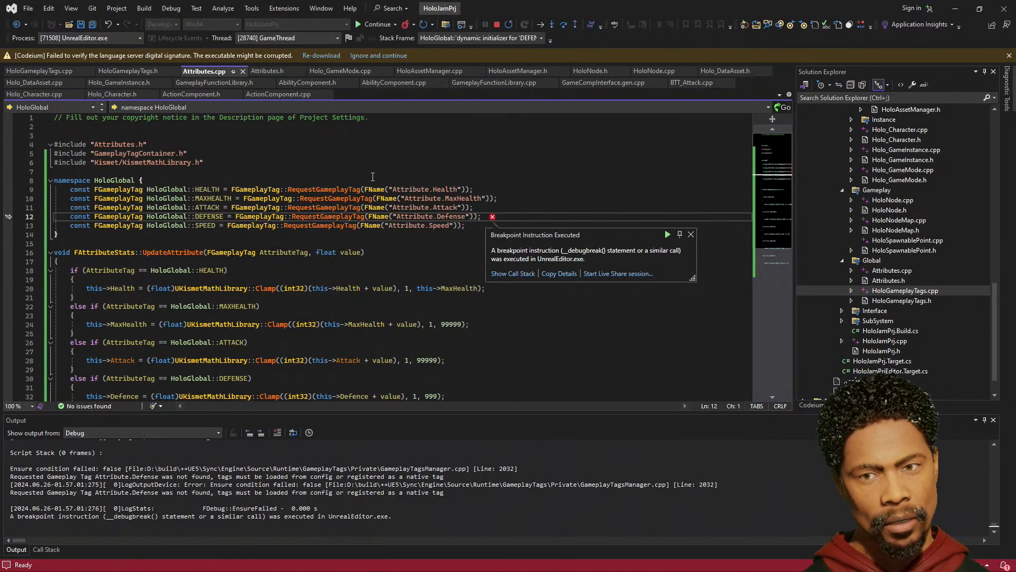
{"action": "left_click", "coordinate": [465, 217]}
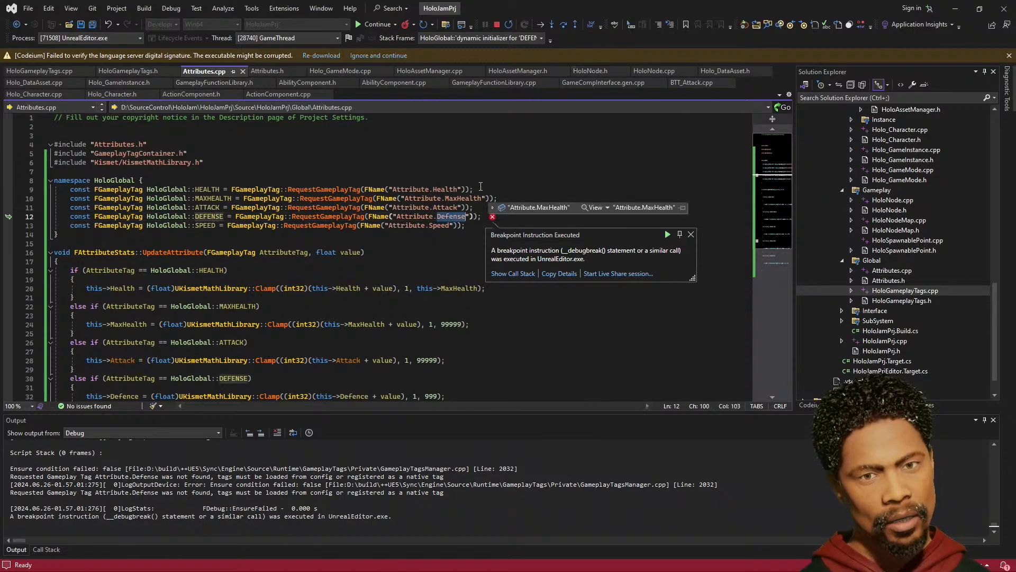
{"action": "left_click", "coordinate": [488, 208]}
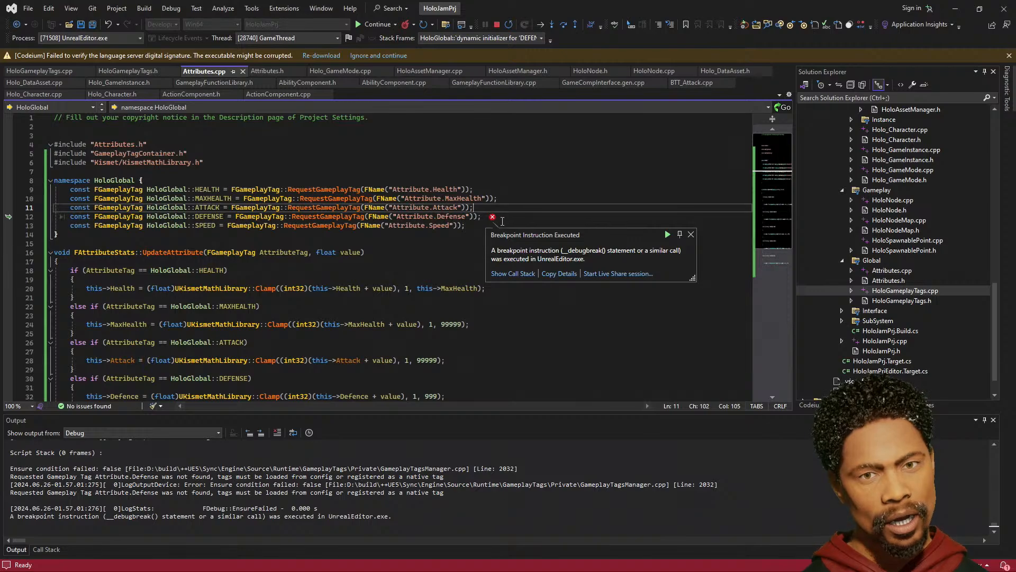
{"action": "left_click", "coordinate": [501, 218]}
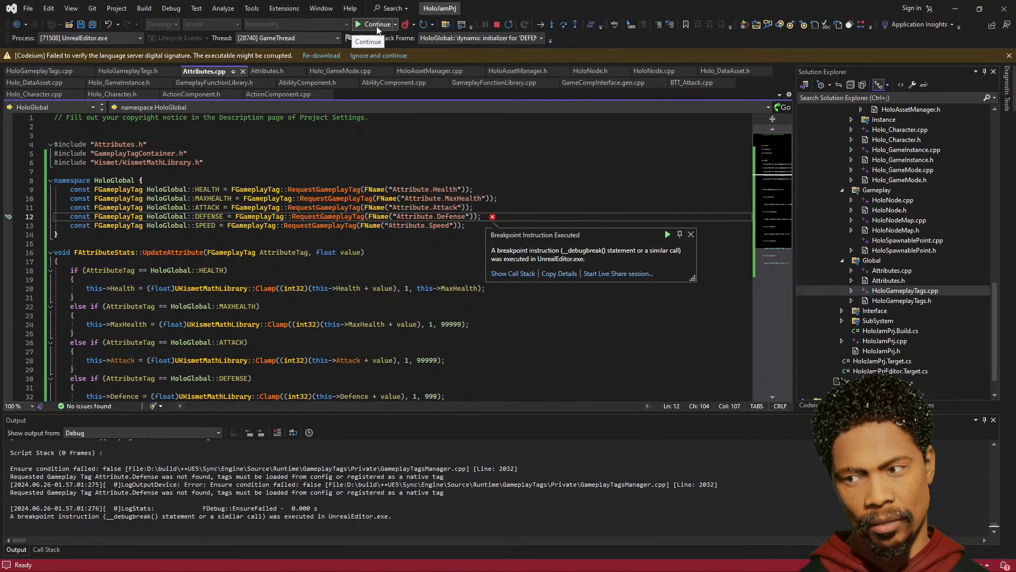
{"action": "left_click", "coordinate": [377, 24]}
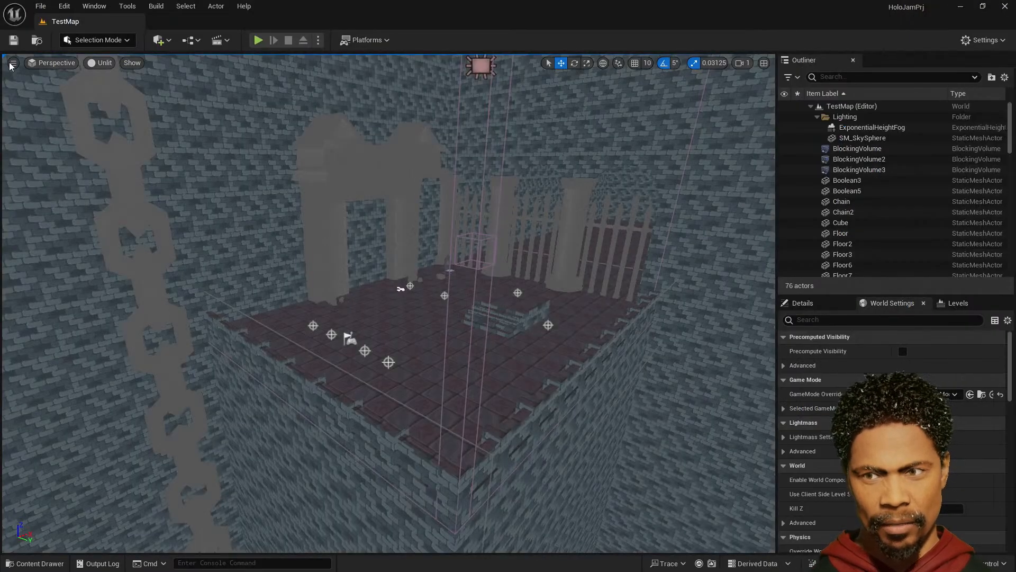
- Reopen the Gameplay Tag Manager from the GameplayTags project settings and expand the Attribute tags
{"action": "left_click", "coordinate": [63, 5]}
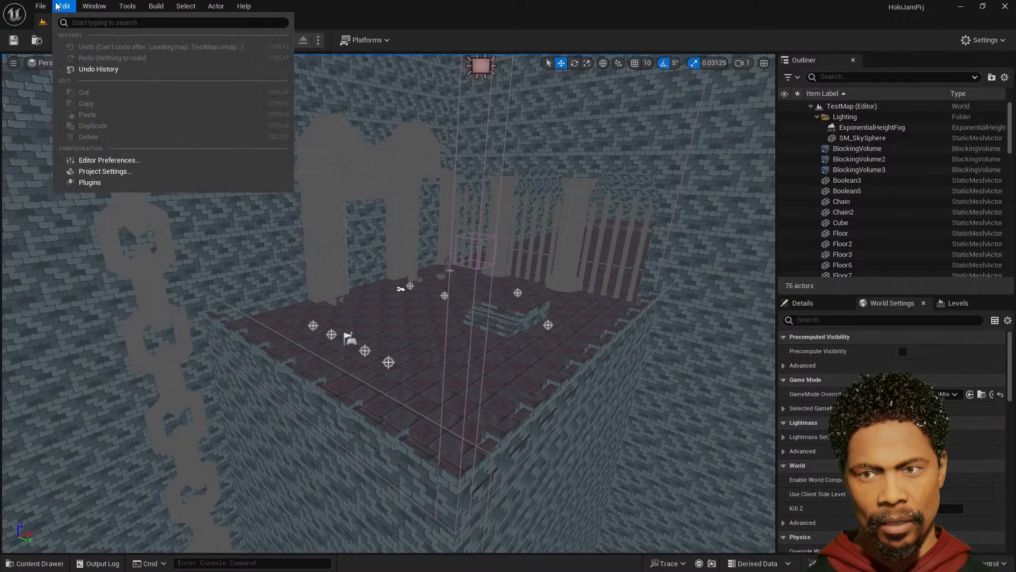
{"action": "left_click", "coordinate": [94, 175]}
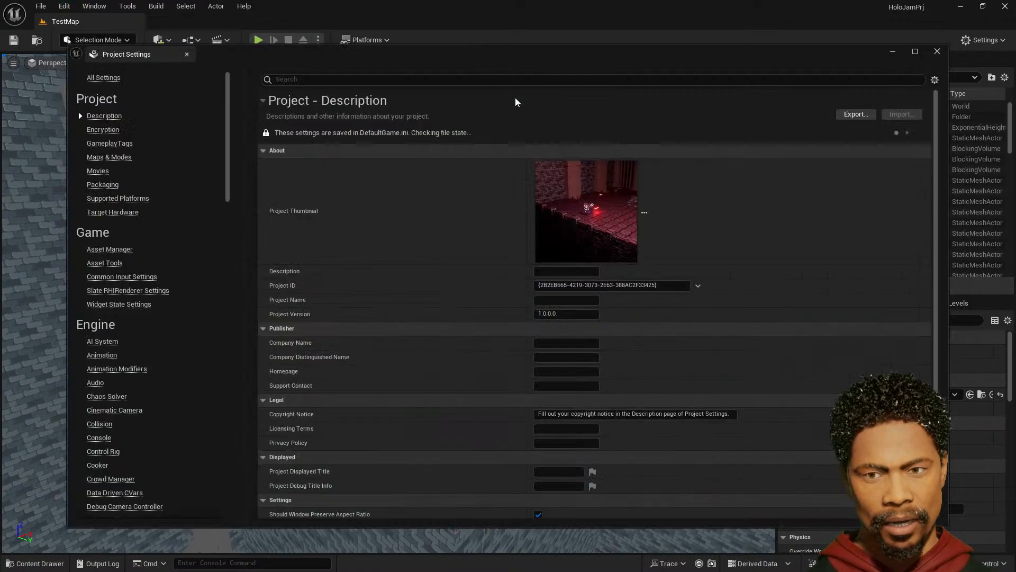
{"action": "left_click", "coordinate": [113, 144]}
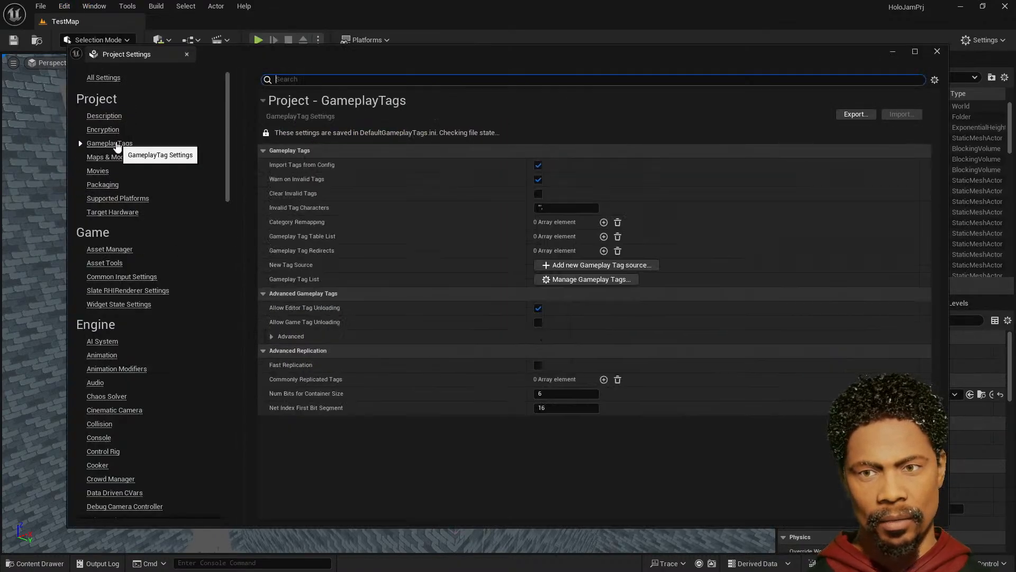
{"action": "left_click", "coordinate": [595, 280]}
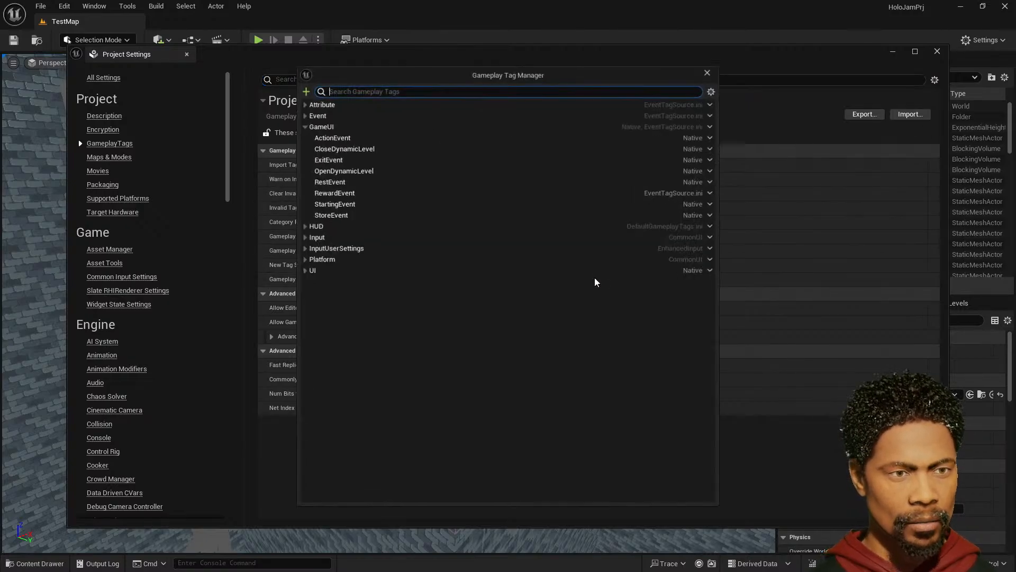
{"action": "left_click", "coordinate": [306, 104]}
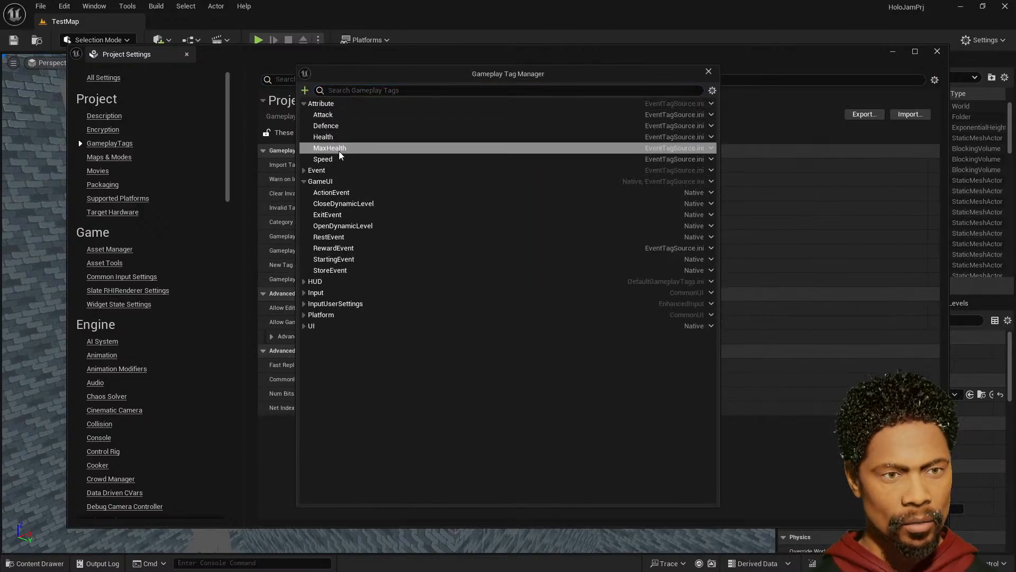
- Rename the Attribute.Defence tag to Attribute.Defense, matching the spelling used in Attributes.cpp
{"action": "left_click", "coordinate": [333, 126]}
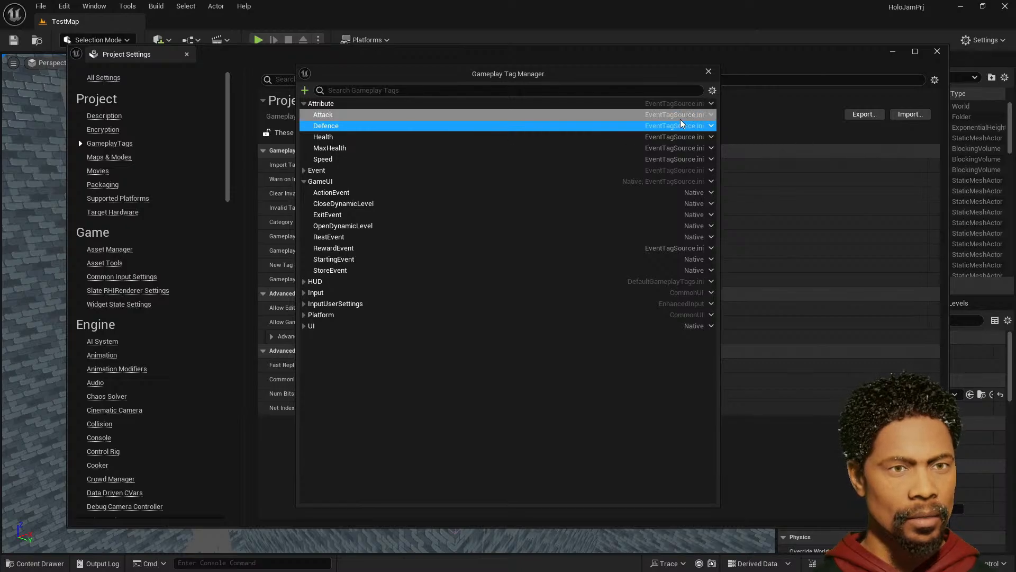
{"action": "left_click", "coordinate": [712, 125]}
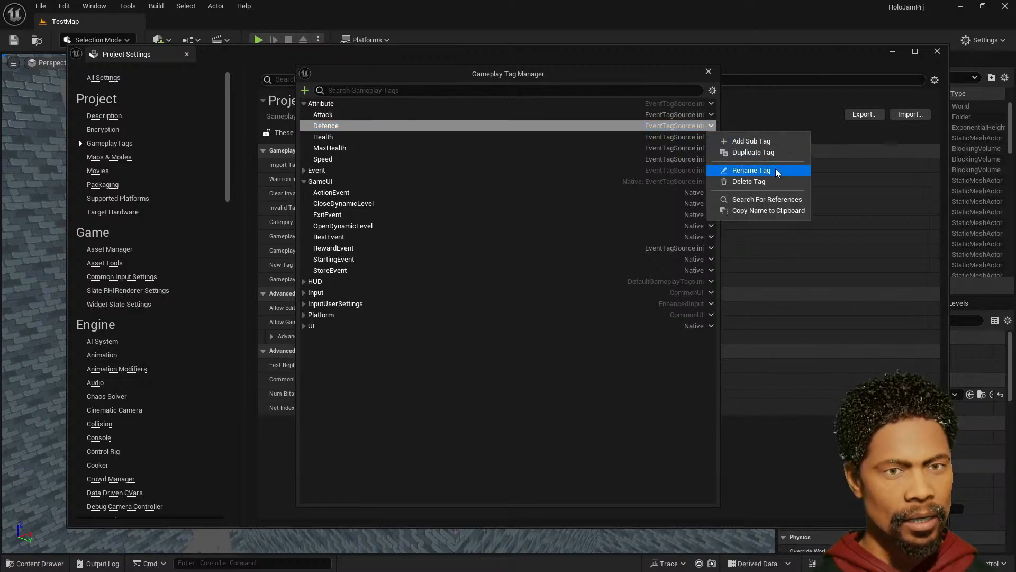
{"action": "left_click", "coordinate": [747, 171]}
{"action": "left_click", "coordinate": [537, 284]}
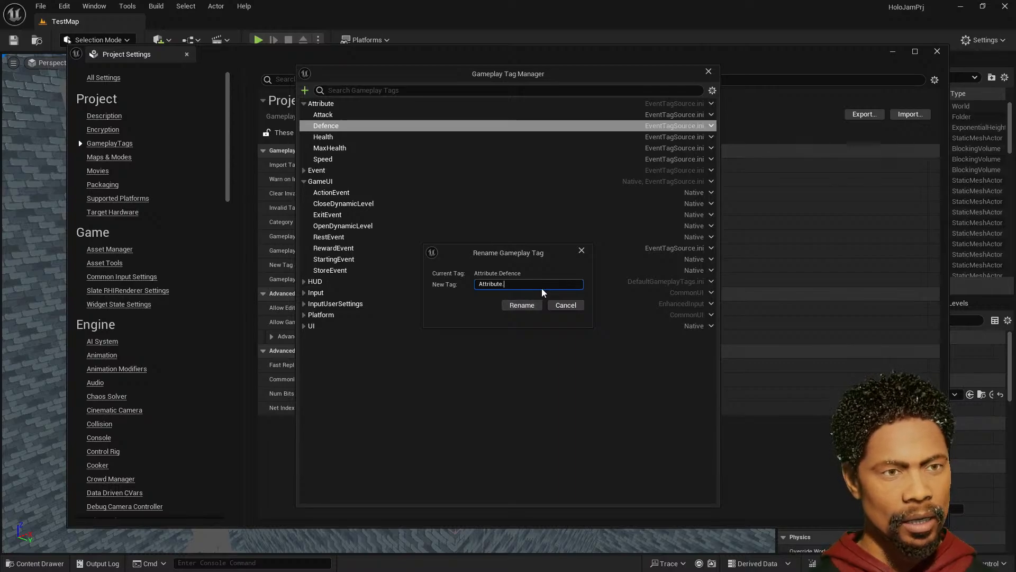
{"action": "left_click", "coordinate": [531, 306]}
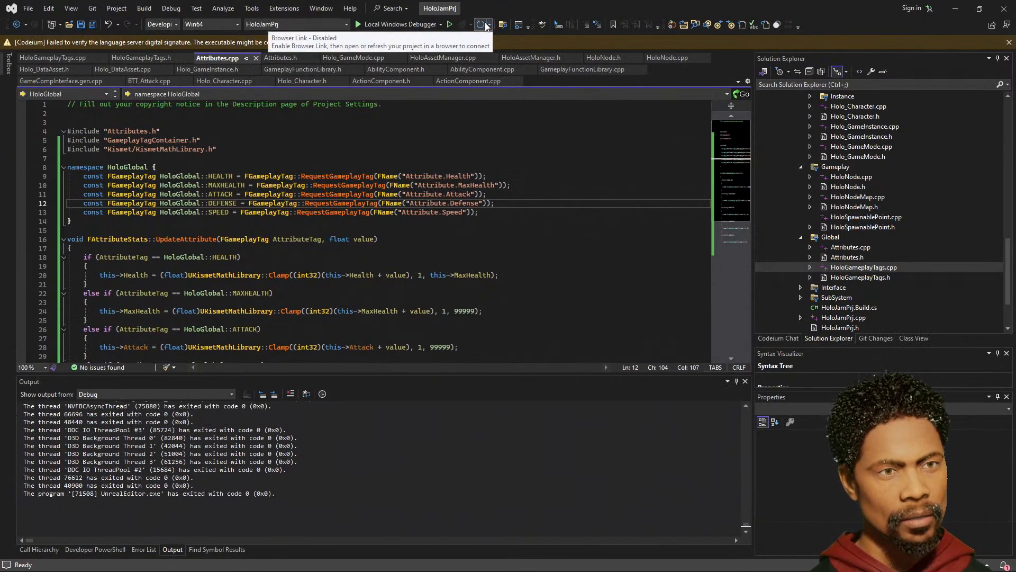
- Relaunch the project from Visual Studio without debugging and open the MainGameMap level from the Core Map folder
{"action": "left_click", "coordinate": [449, 24]}
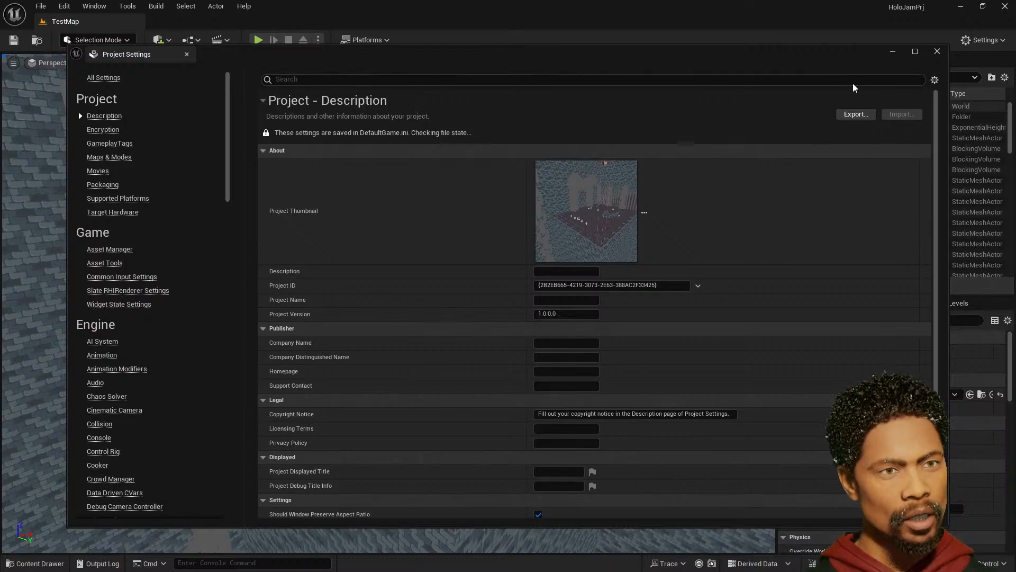
{"action": "left_click_drag", "start_coordinate": [693, 47], "coordinate": [1015, 92]}
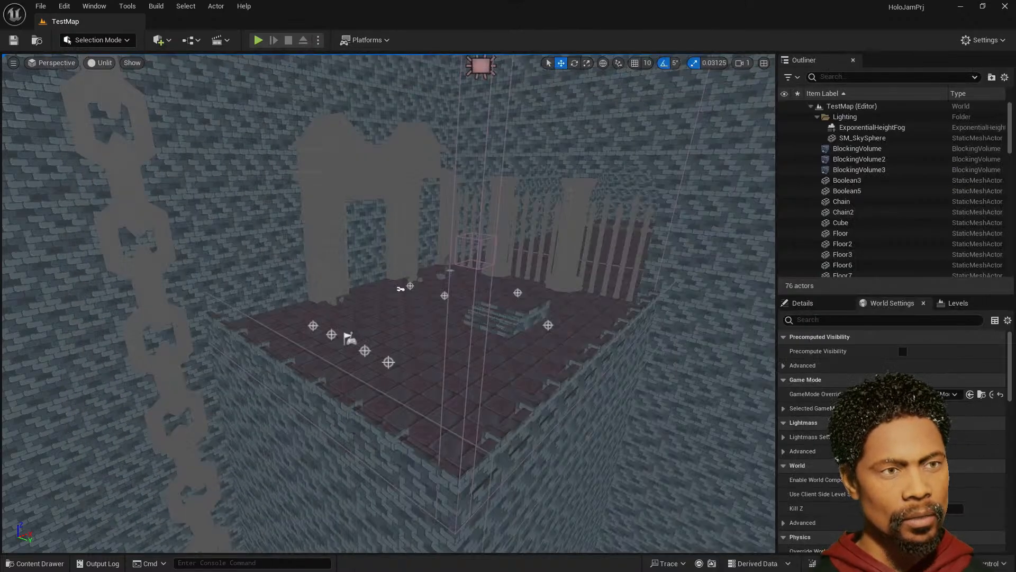
{"action": "left_click", "coordinate": [34, 564]}
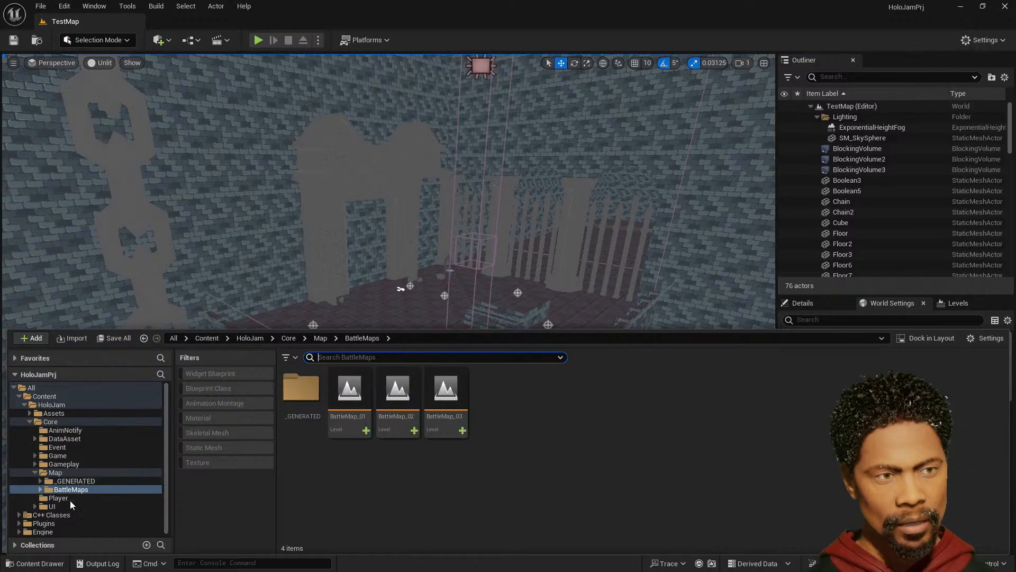
{"action": "left_click", "coordinate": [55, 472]}
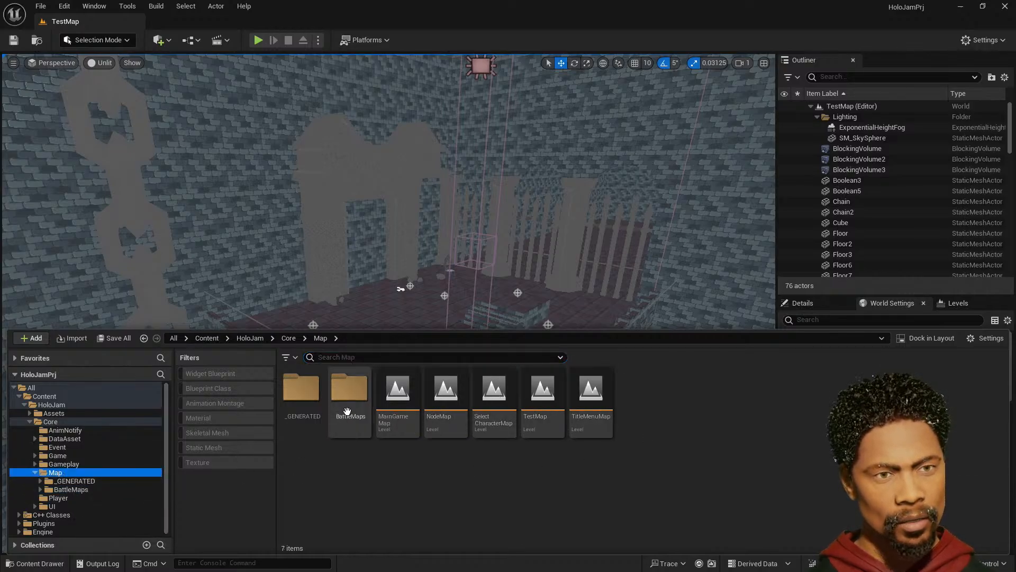
{"action": "double_click", "coordinate": [392, 399]}
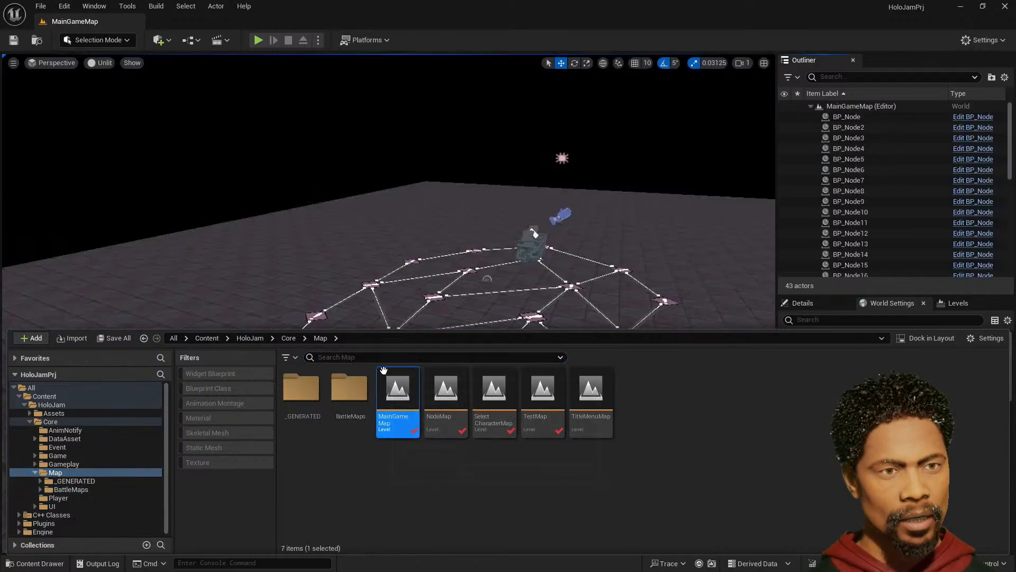
- Select the campfire node at the start of the node map and examine the event icons on the surrounding nodes
{"action": "right_click_drag", "start_coordinate": [348, 300], "coordinate": [344, 385]}
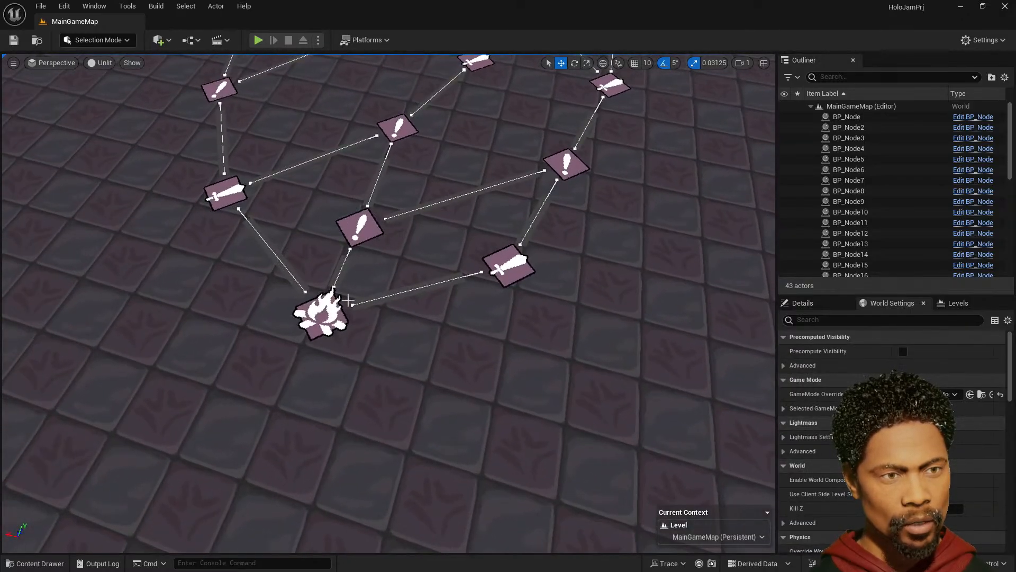
{"action": "left_click", "coordinate": [348, 300]}
{"action": "right_click_drag", "start_coordinate": [347, 300], "coordinate": [344, 312]}
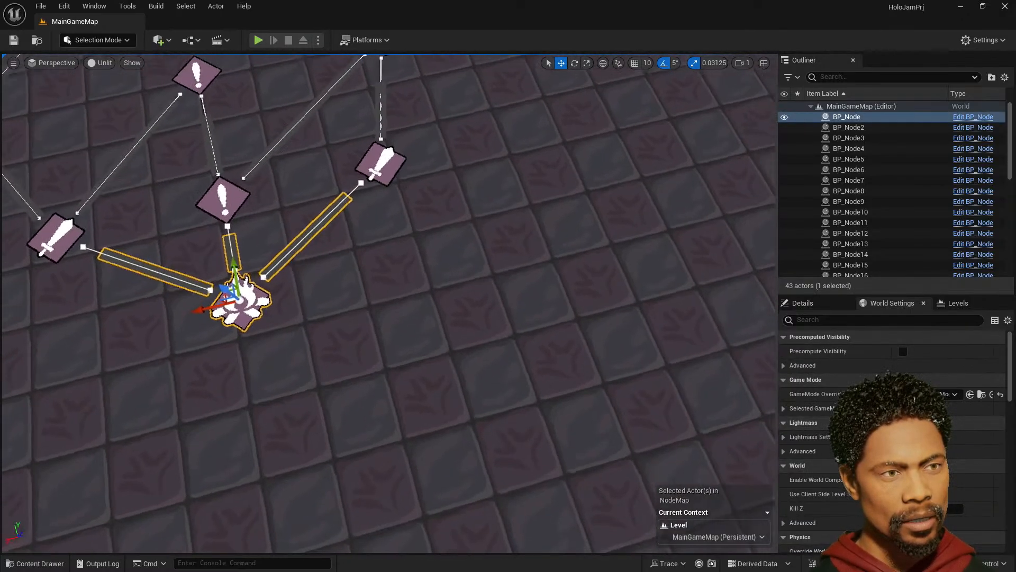
{"action": "mouse_move", "coordinate": [442, 350]}
{"action": "right_mouse_down"}
{"action": "mouse_move", "coordinate": [424, 335]}
{"action": "mouse_move", "coordinate": [433, 341]}
{"action": "right_mouse_up"}
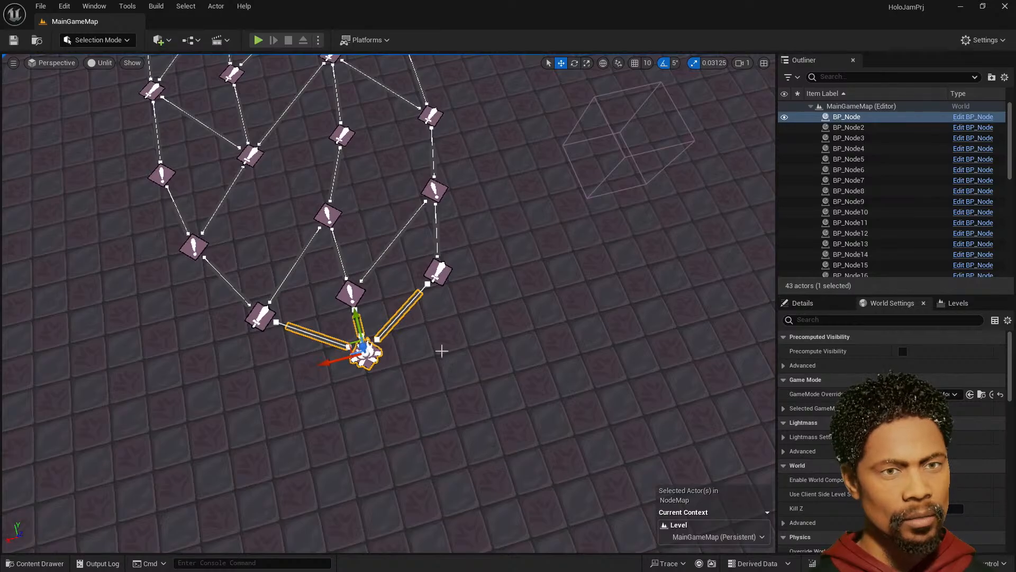
- Open the BP_Node blueprint from the selected campfire node's details and move its editor window off the level editor
{"action": "left_click", "coordinate": [831, 304]}
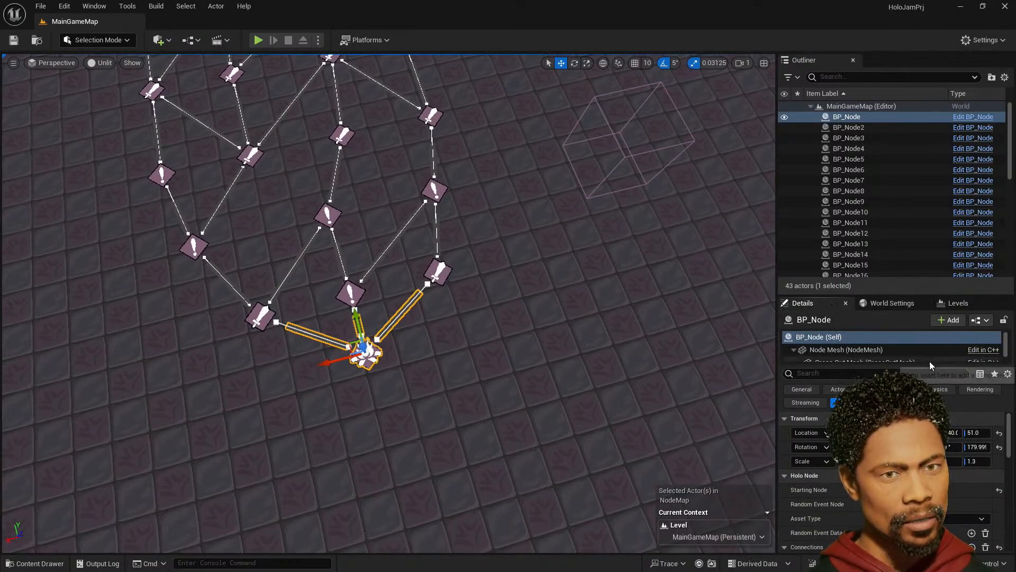
{"action": "left_click_drag", "start_coordinate": [929, 365], "coordinate": [926, 379]}
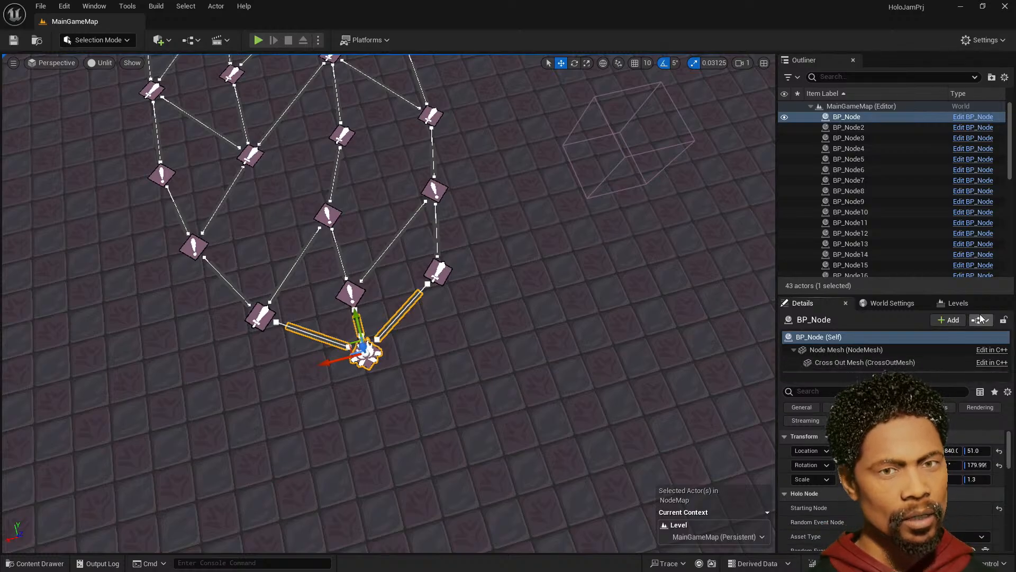
{"action": "left_click", "coordinate": [980, 320]}
{"action": "left_click", "coordinate": [946, 348]}
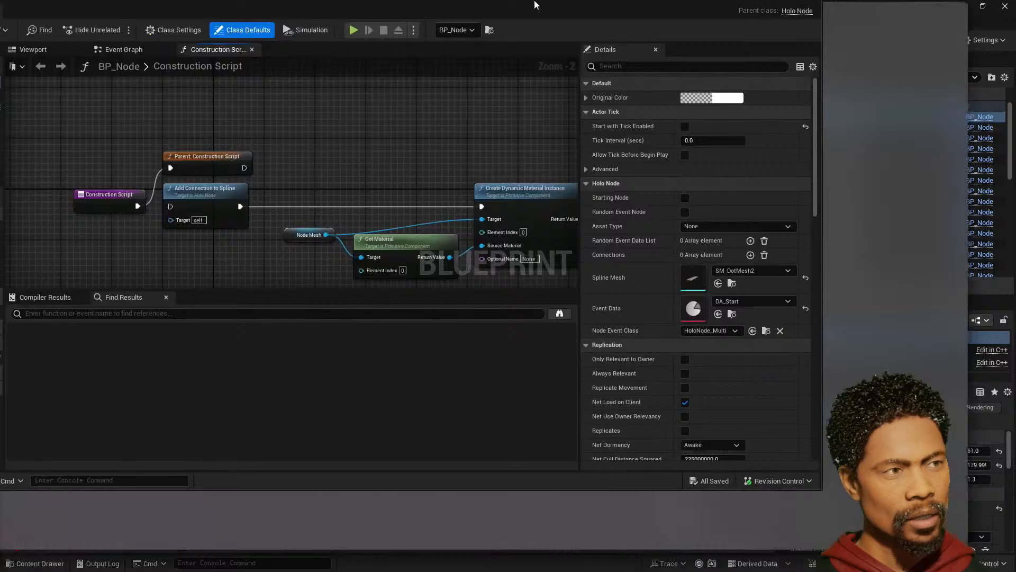
{"action": "double_click", "coordinate": [535, 5]}
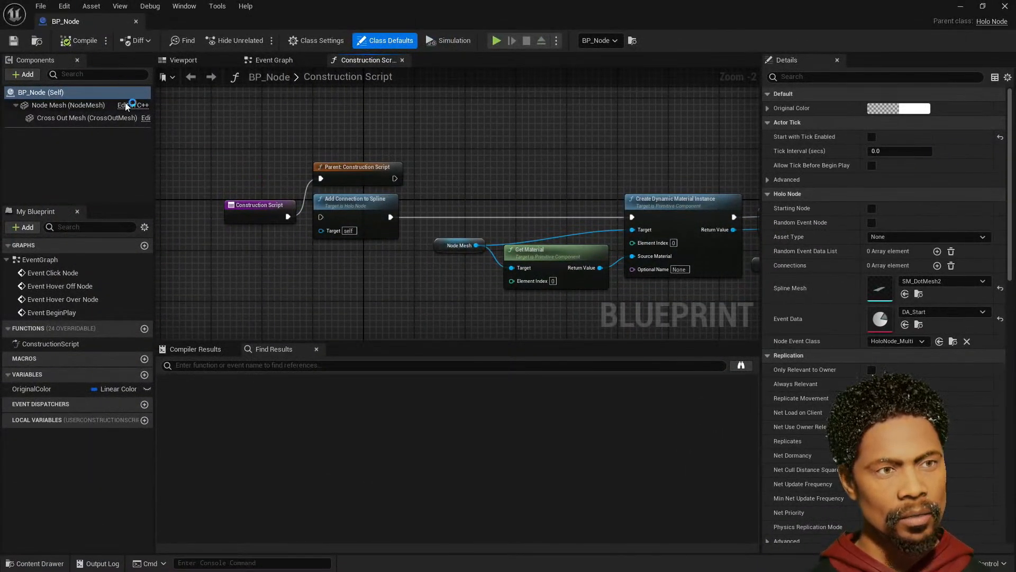
{"action": "left_click_drag", "start_coordinate": [682, 5], "coordinate": [1015, 11]}
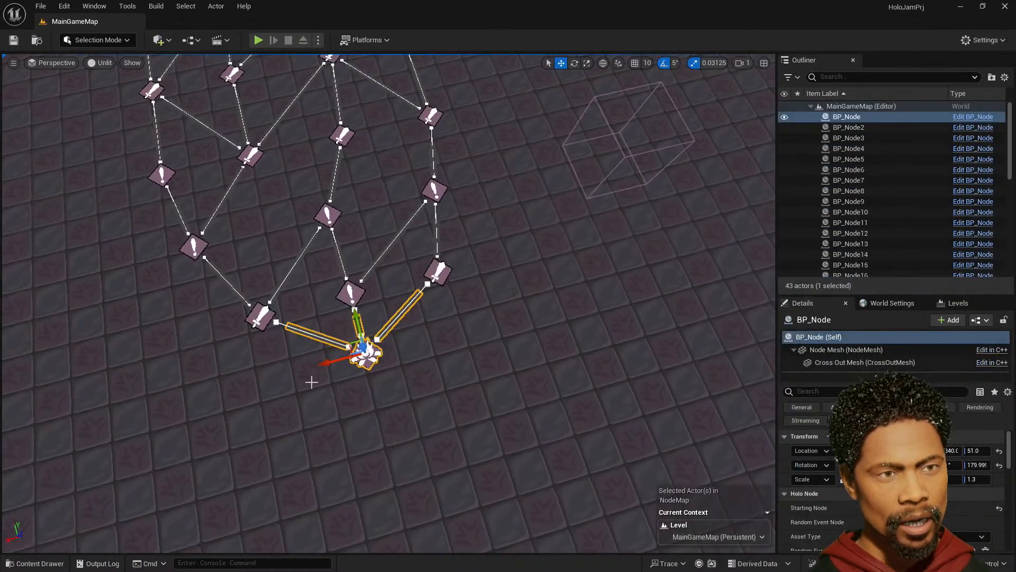
- Select BP_Node2 on the node map and review its Connections and Event Data settings
{"action": "left_click_drag", "start_coordinate": [338, 363], "coordinate": [348, 397]}
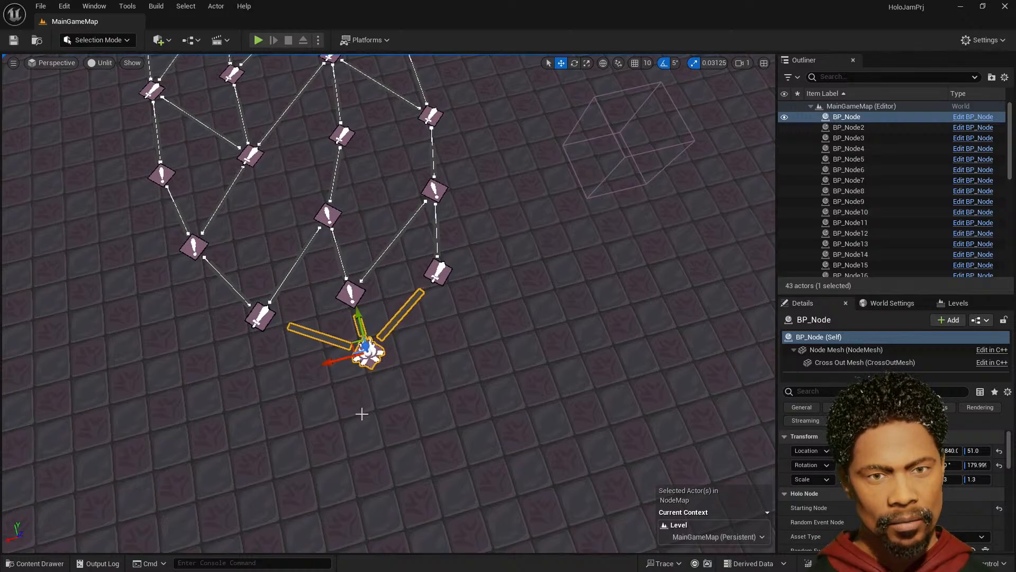
{"action": "left_click", "coordinate": [268, 309]}
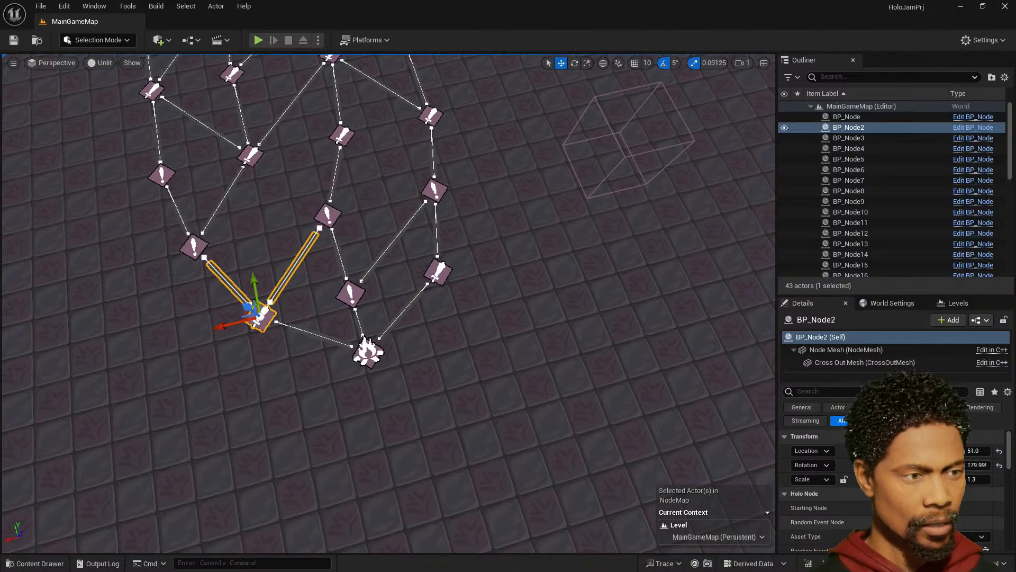
{"action": "scroll", "coordinate": [815, 476], "scroll_direction": "down", "scroll_amount": 4}
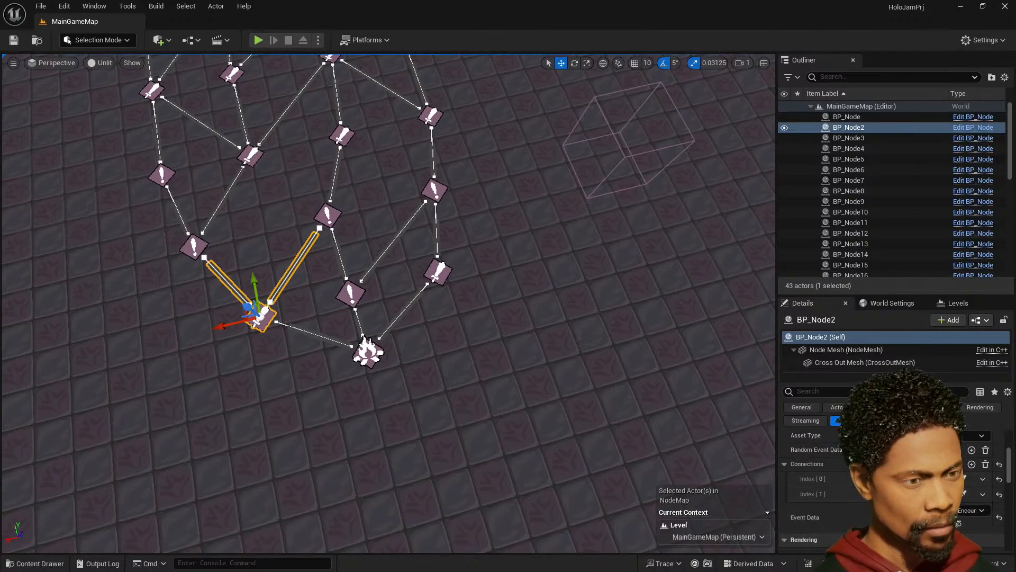
- Add DA_H_AE_Donuts and DA_H_Encounter_1 as entries in the Random Event Data List of the BP_Node blueprint defaults
{"action": "left_click_drag", "start_coordinate": [318, 571], "coordinate": [318, 1]}
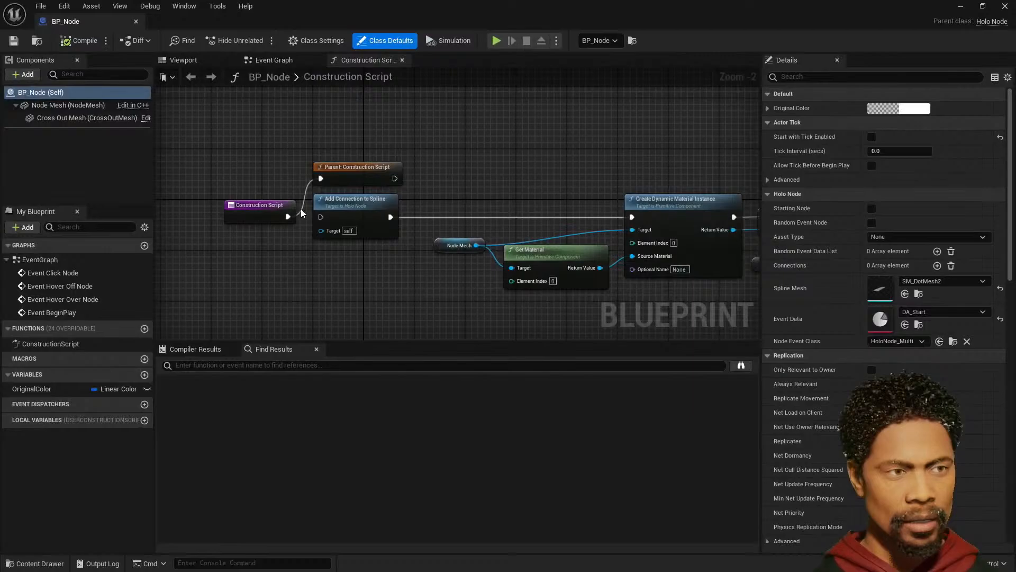
{"action": "left_click", "coordinate": [937, 252]}
{"action": "left_click", "coordinate": [934, 268]}
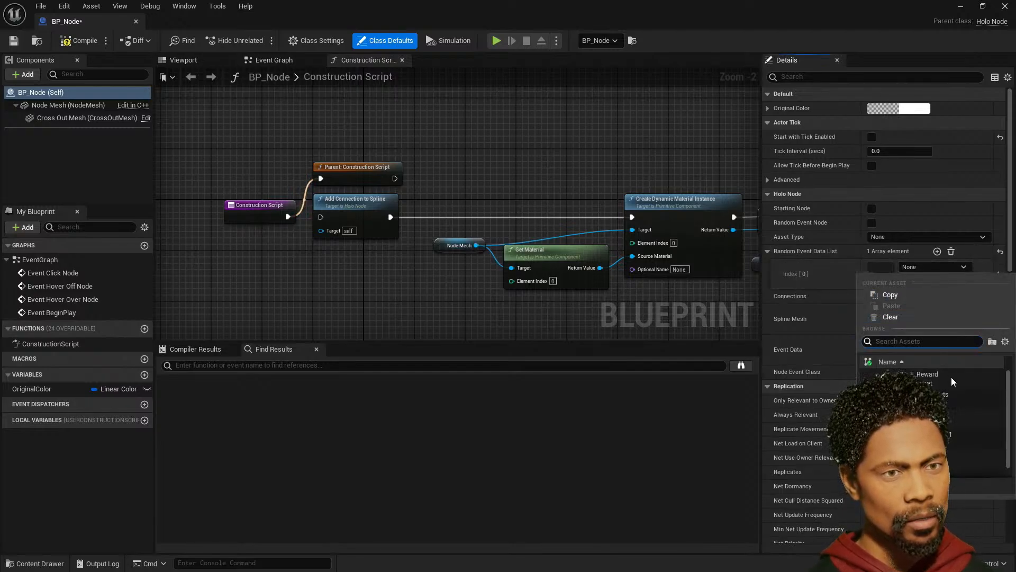
{"action": "scroll", "coordinate": [944, 421], "scroll_direction": "down", "scroll_amount": 1}
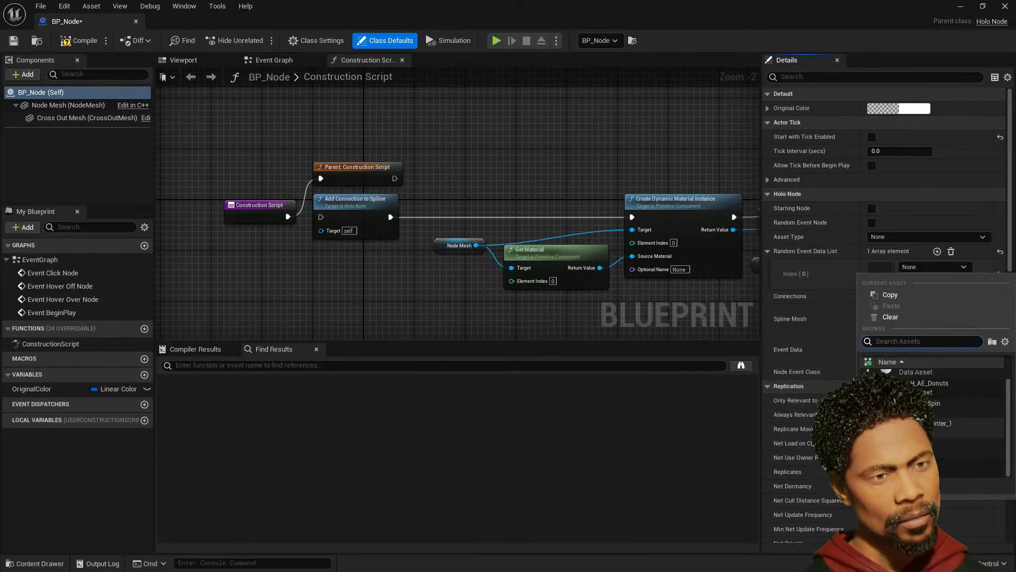
{"action": "scroll", "coordinate": [934, 430], "scroll_direction": "up", "scroll_amount": 1}
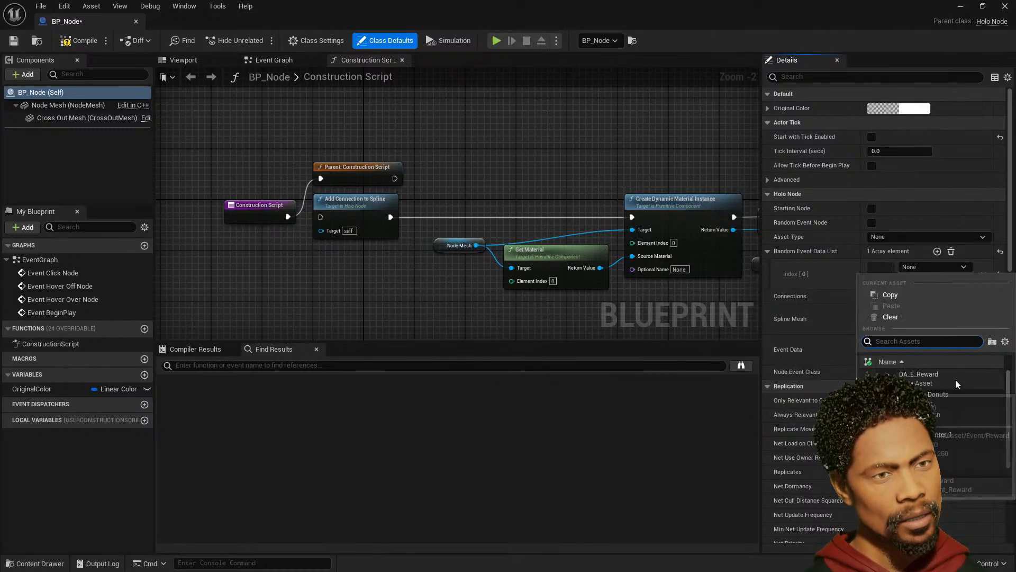
{"action": "left_click", "coordinate": [951, 397]}
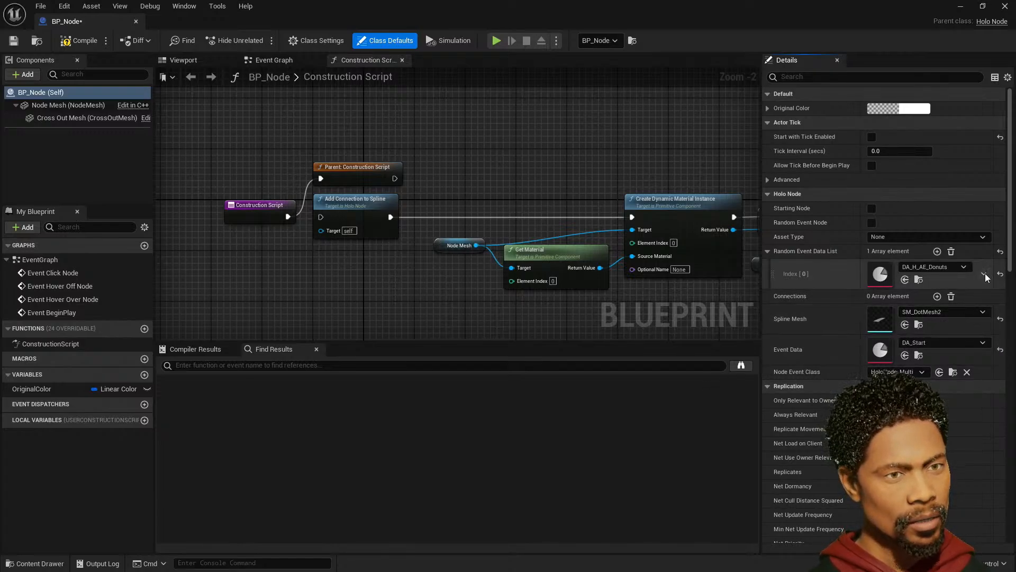
{"action": "left_click", "coordinate": [938, 251]}
{"action": "left_click", "coordinate": [960, 298]}
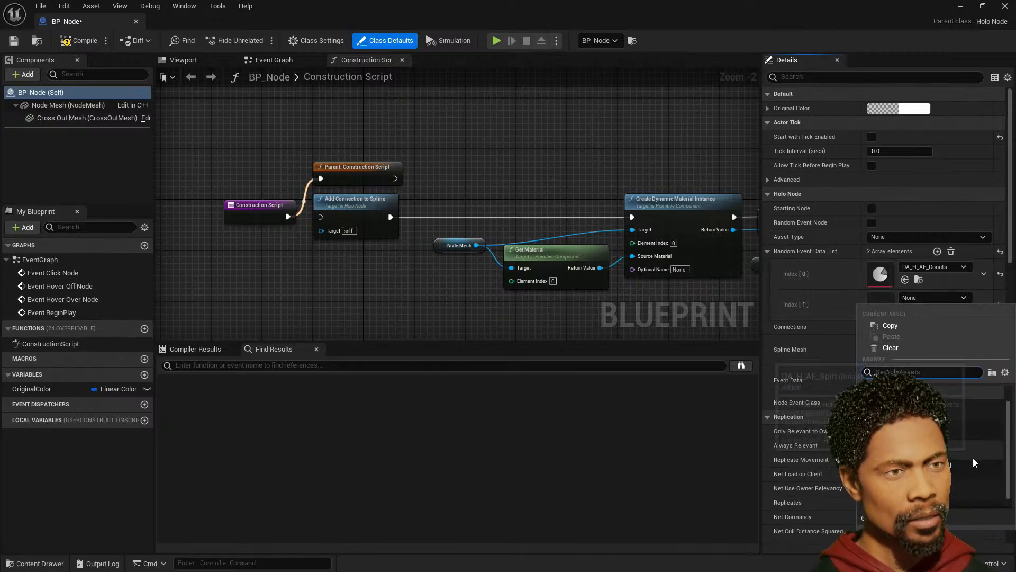
{"action": "left_click", "coordinate": [953, 468]}
- Browse to the DataAsset Event folder and move the Add Connection to Spline node beside Create Dynamic Material Instance
{"action": "left_click", "coordinate": [22, 564]}
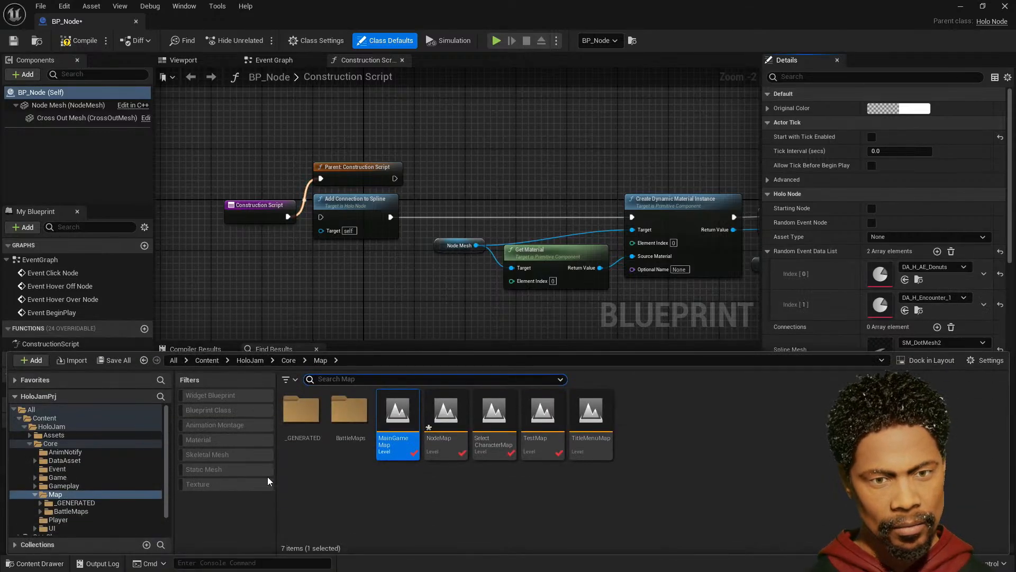
{"action": "left_click", "coordinate": [68, 470]}
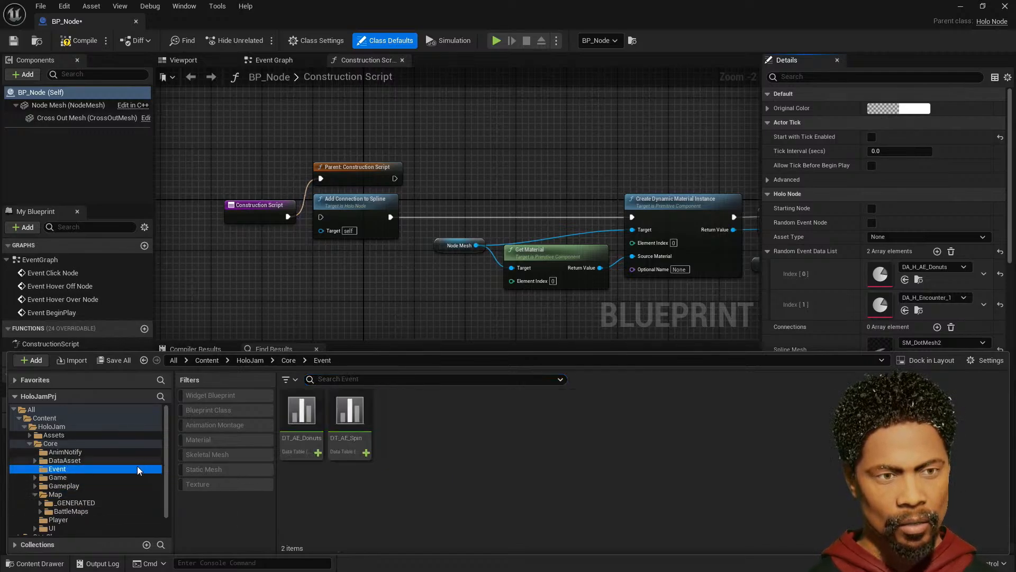
{"action": "left_click", "coordinate": [62, 460]}
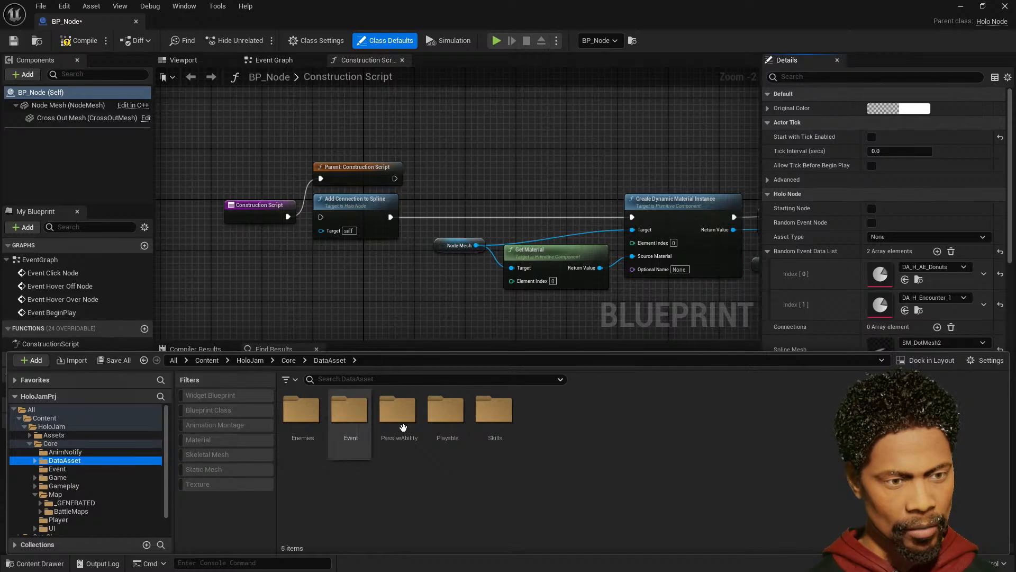
{"action": "double_click", "coordinate": [350, 415]}
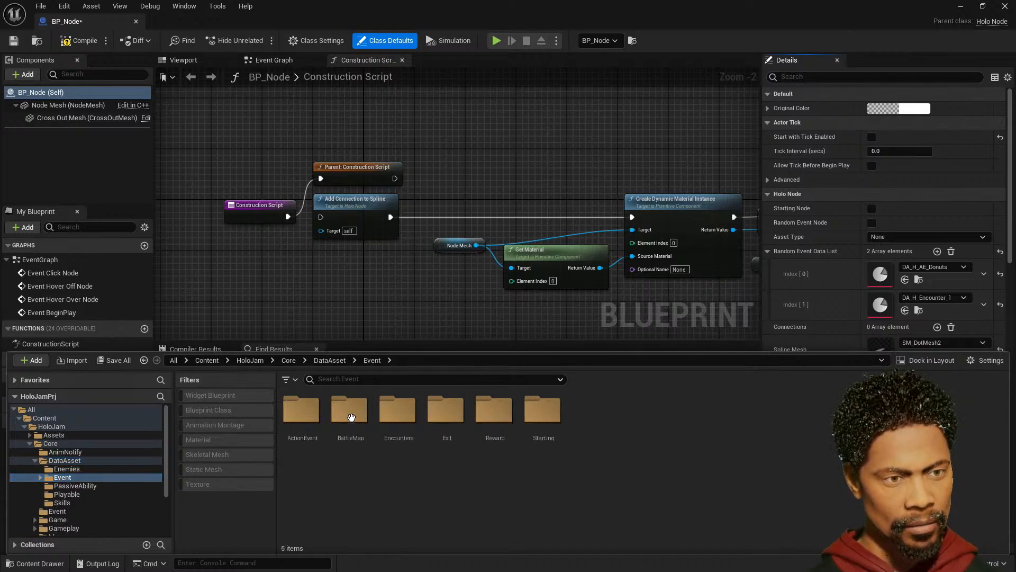
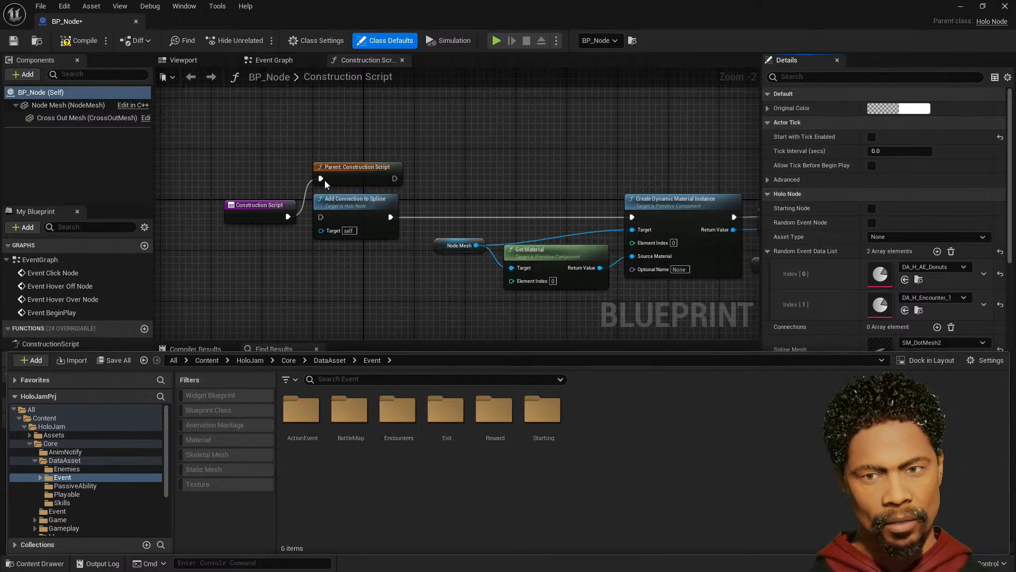
{"action": "left_click_drag", "start_coordinate": [365, 209], "coordinate": [573, 196]}
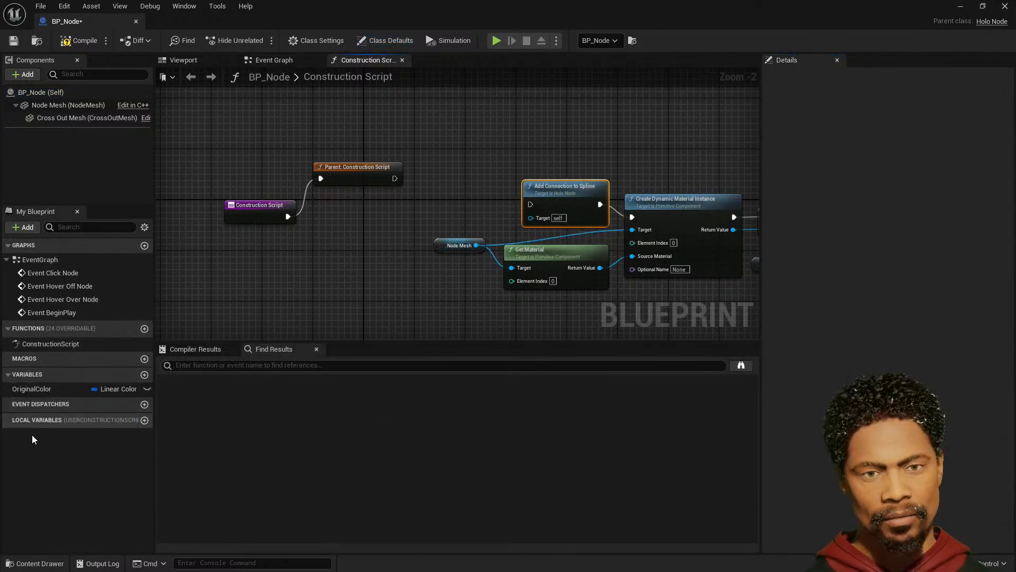
- Duplicate the DA_H_Encounter_1 data asset in the Encounters folder as DA_H_Encounter_2
{"action": "left_click", "coordinate": [48, 565]}
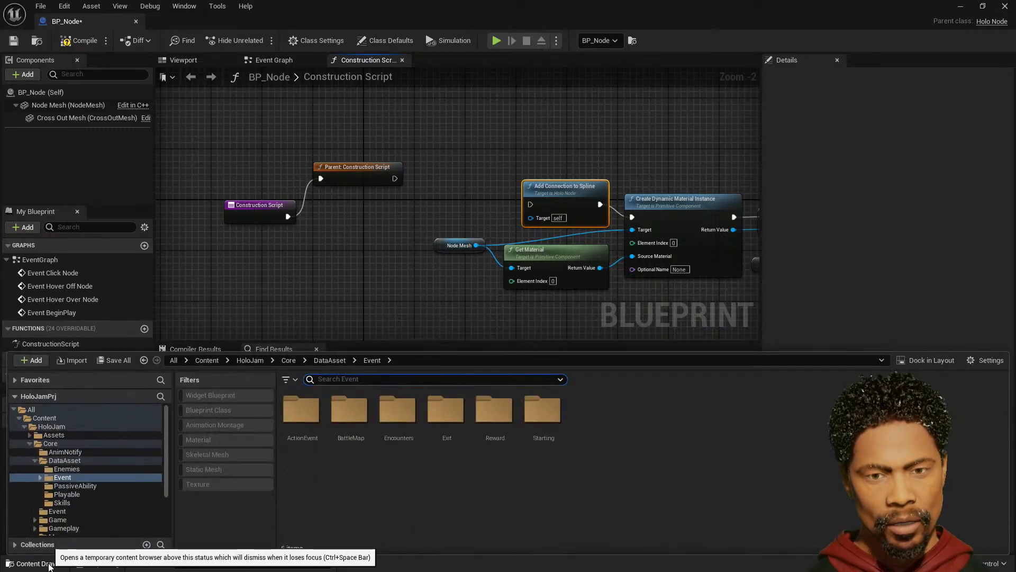
{"action": "double_click", "coordinate": [398, 415]}
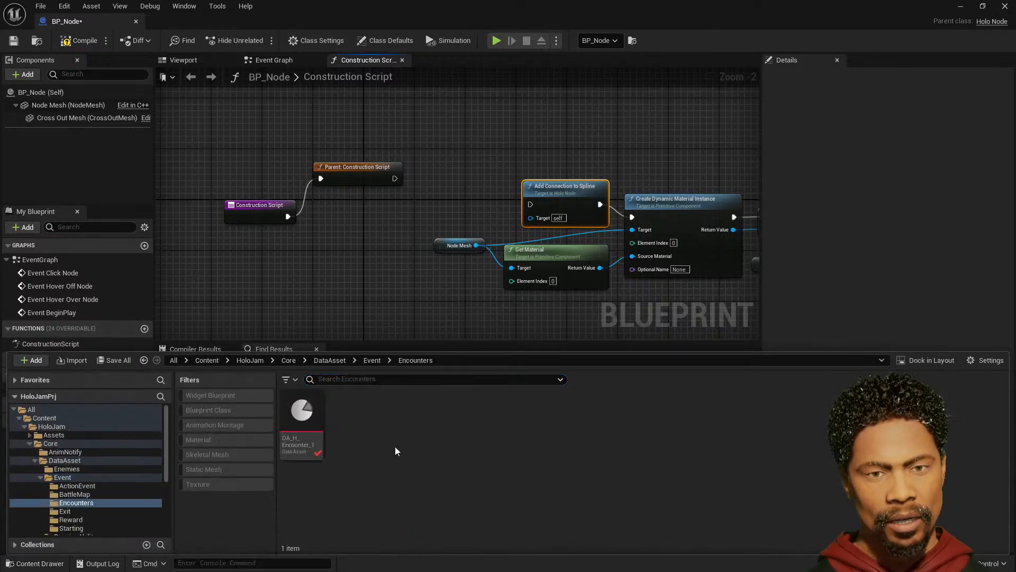
{"action": "right_click", "coordinate": [301, 420]}
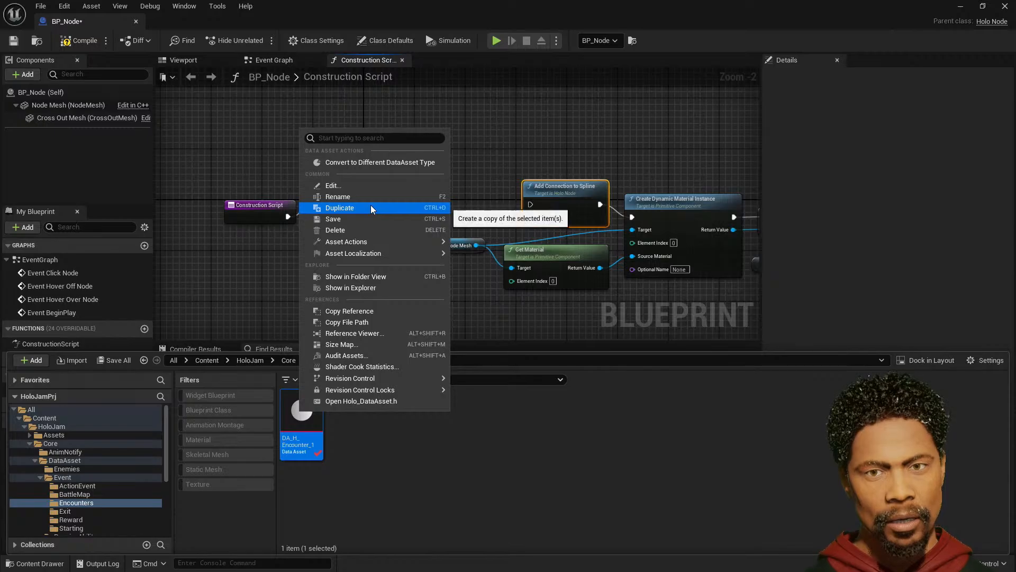
{"action": "left_click", "coordinate": [370, 207]}
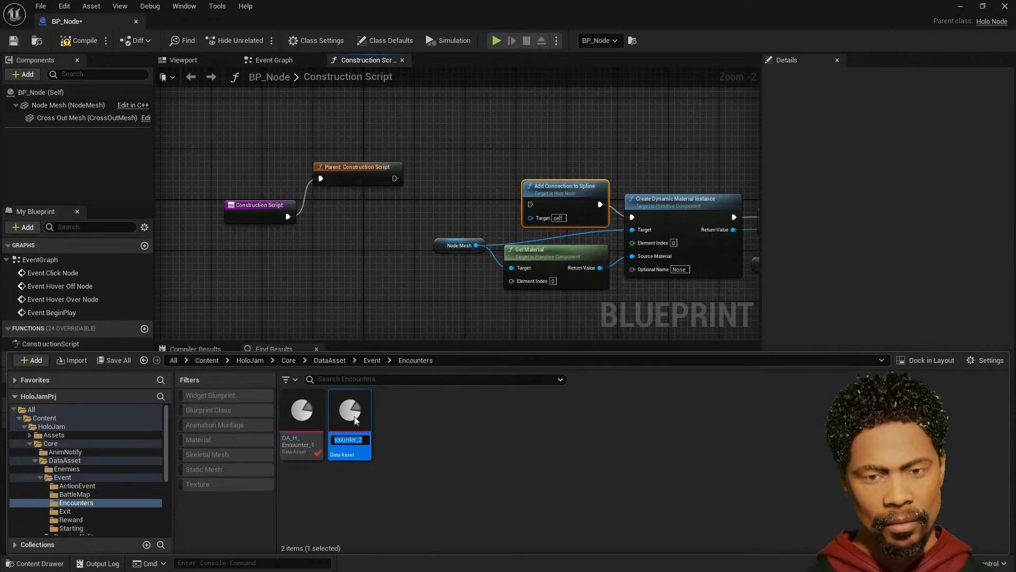
{"action": "key", "text": "ctrl+space"}
{"action": "key", "text": "ctrl+space"}
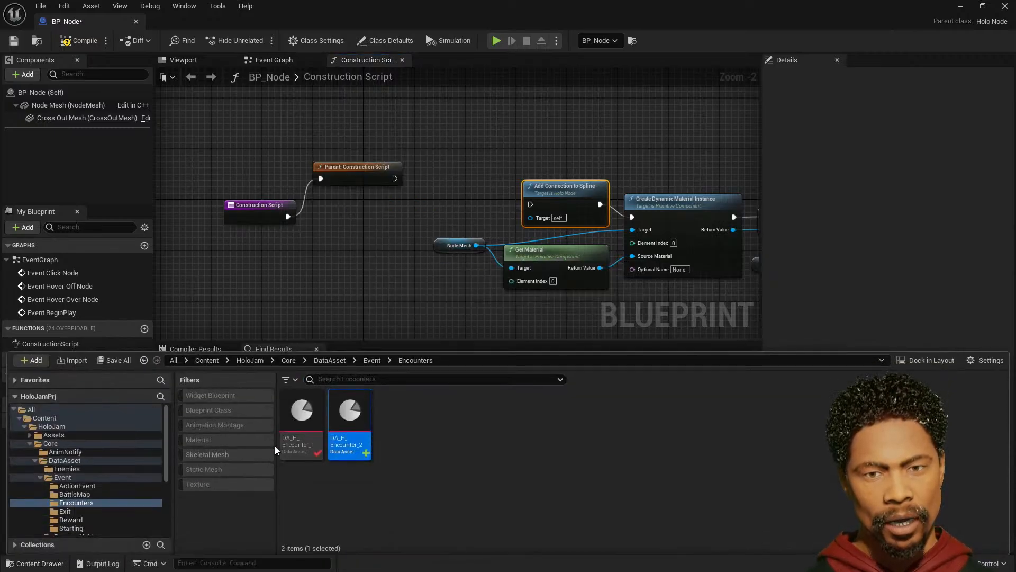
- Set the Encounter Data of DA_H_Encounter_2 to DA_H_BattleMap_2 and save the asset
{"action": "double_click", "coordinate": [339, 430]}
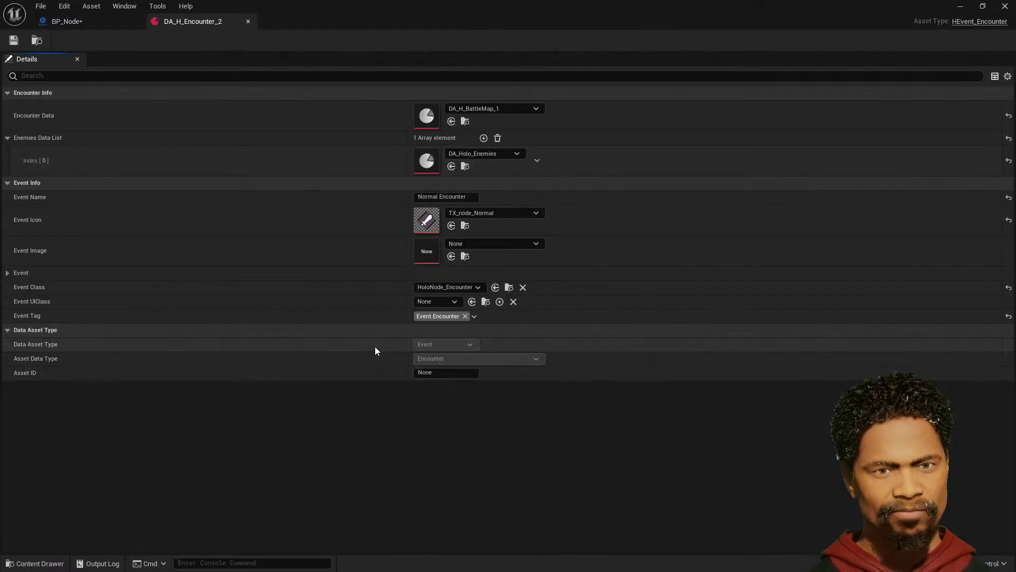
{"action": "left_click", "coordinate": [509, 107]}
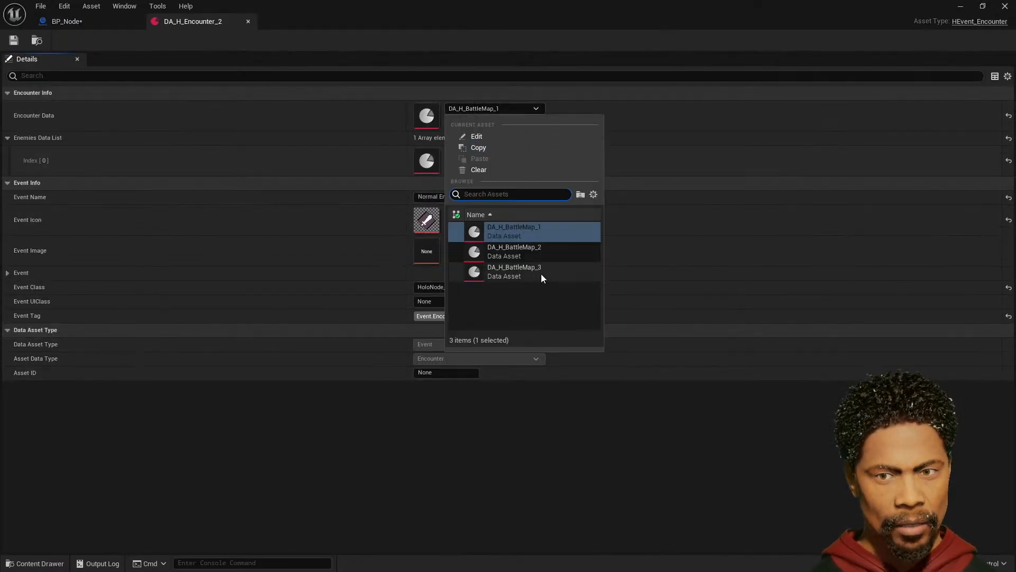
{"action": "left_click", "coordinate": [529, 252]}
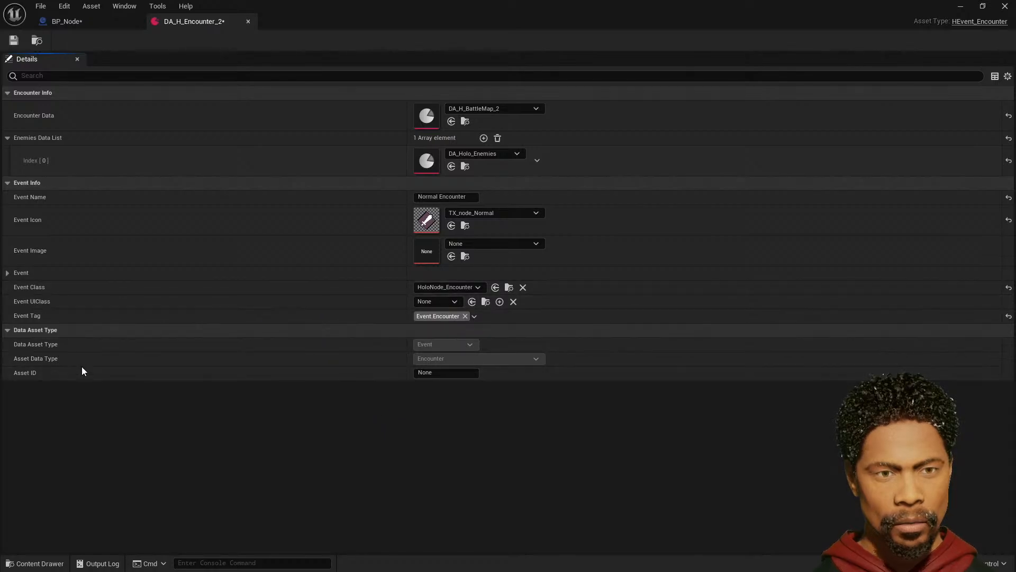
{"action": "left_click", "coordinate": [14, 40]}
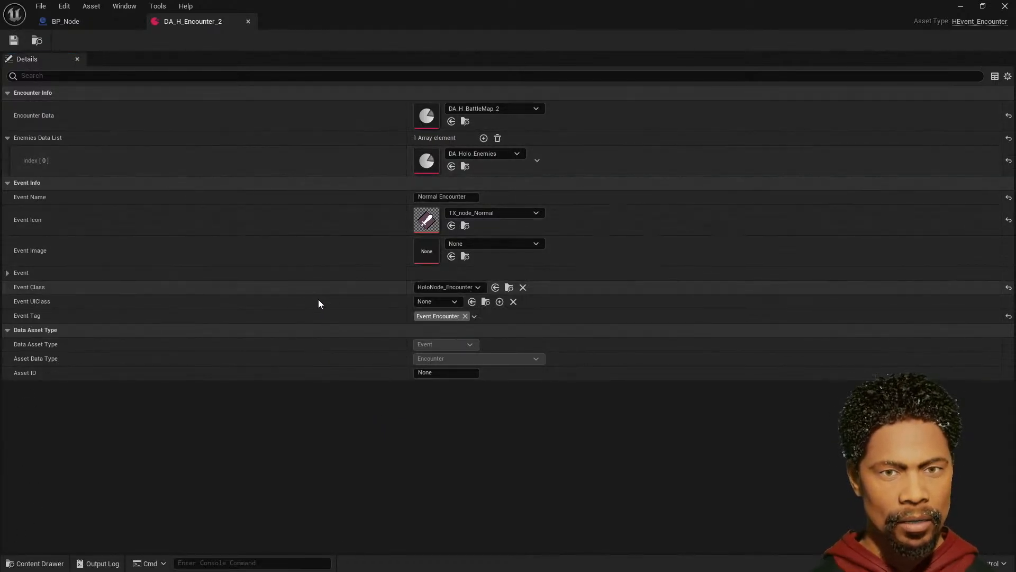
- Duplicate the DA_H_Encounter_2 data asset in the Encounters folder as DA_H_Encounter_3
{"action": "left_click", "coordinate": [35, 563]}
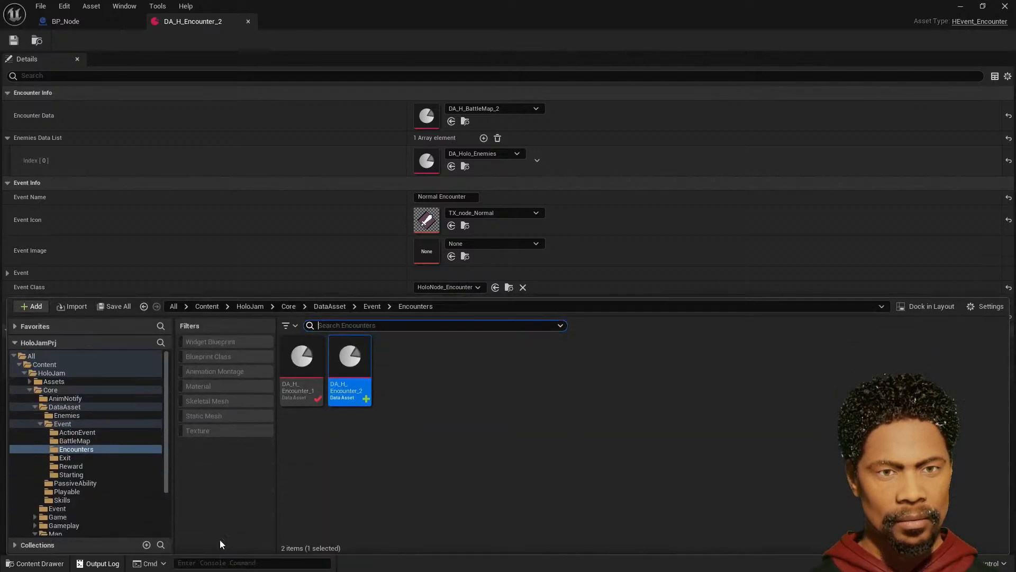
{"action": "right_click", "coordinate": [349, 365]}
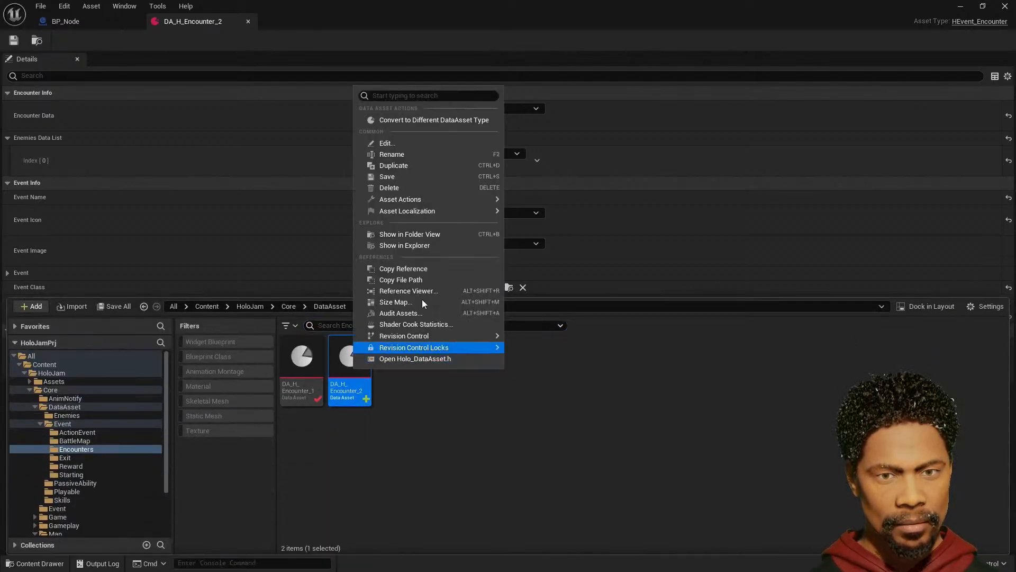
{"action": "left_click", "coordinate": [471, 167]}
{"action": "key", "text": "Return"}
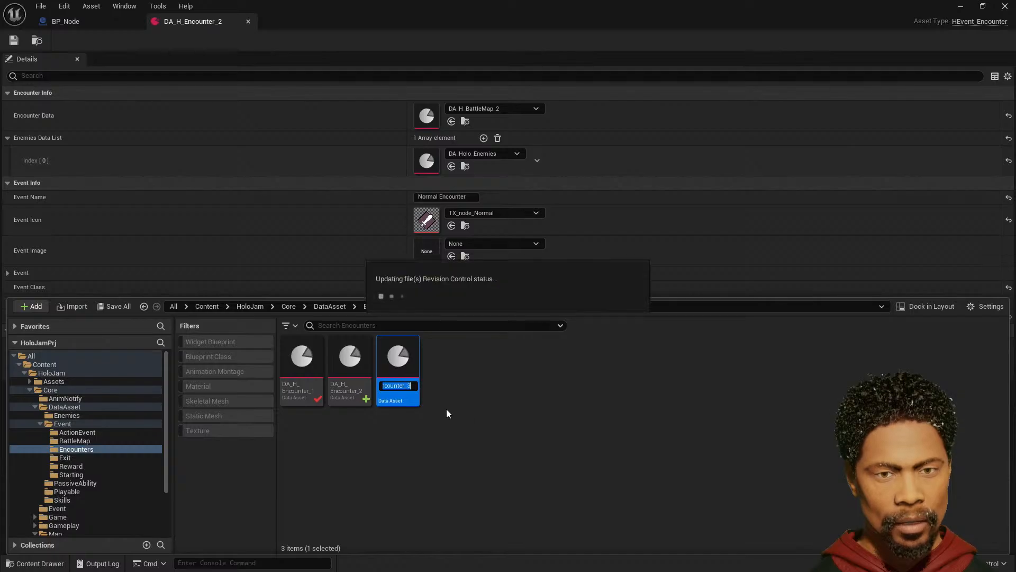
- Set the Encounter Data of DA_H_Encounter_3 to DA_H_BattleMap_3 and save the asset
{"action": "double_click", "coordinate": [406, 364]}
{"action": "left_click", "coordinate": [519, 109]}
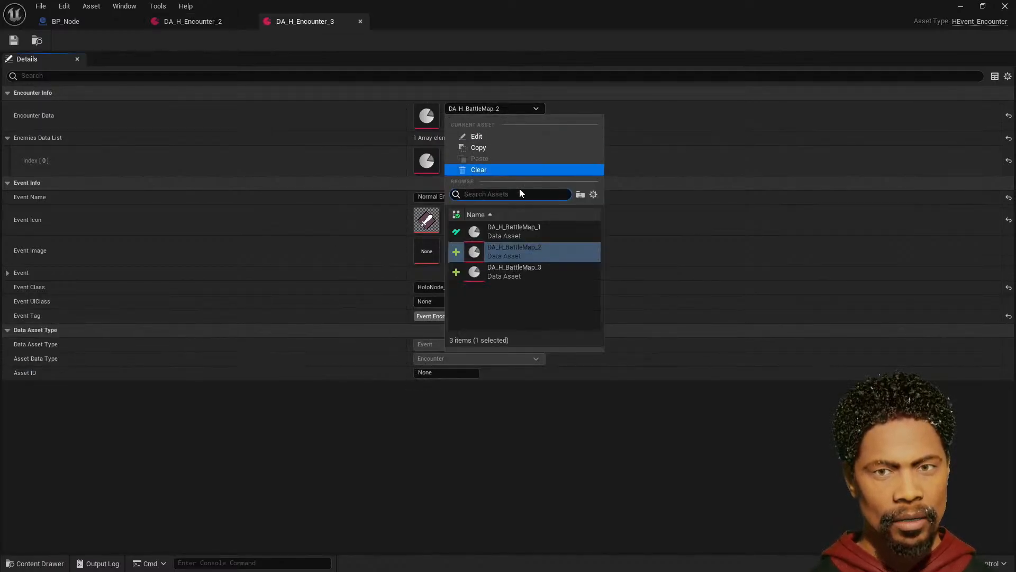
{"action": "left_click", "coordinate": [517, 272]}
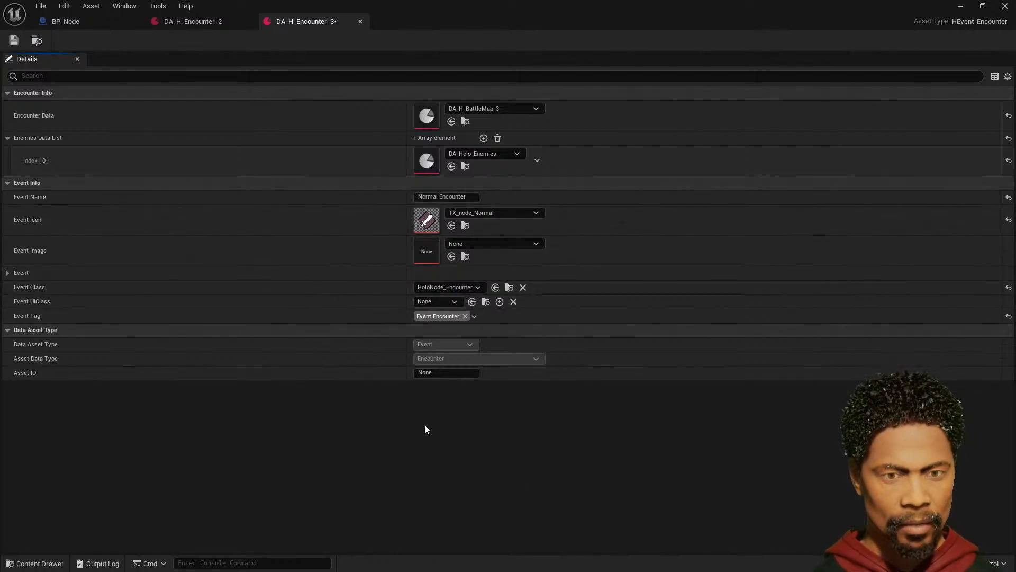
{"action": "key", "text": "ctrl+s"}
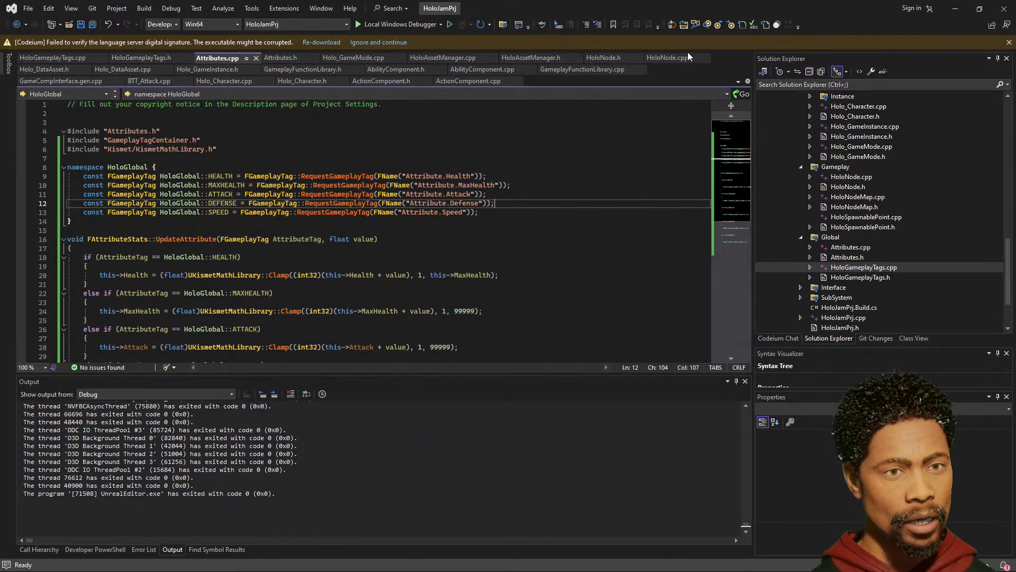
- Review the random event selection in HoloNode.cpp's OnConstruction and the AssetType and RandomEventDataList properties declared in HoloNode.h
{"action": "left_click", "coordinate": [604, 58]}
{"action": "left_click", "coordinate": [665, 58]}
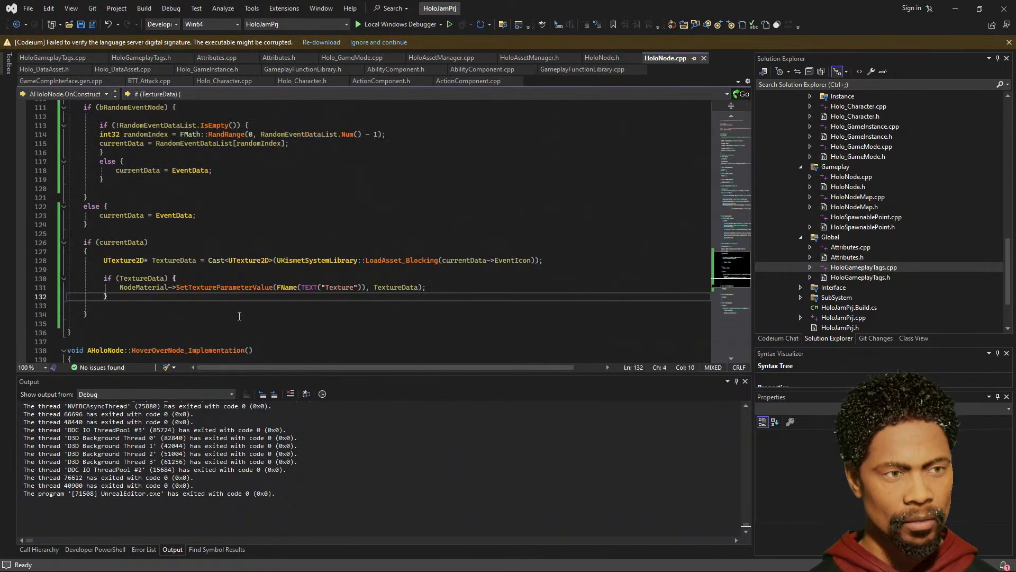
{"action": "scroll", "coordinate": [239, 316], "scroll_direction": "up", "scroll_amount": 4}
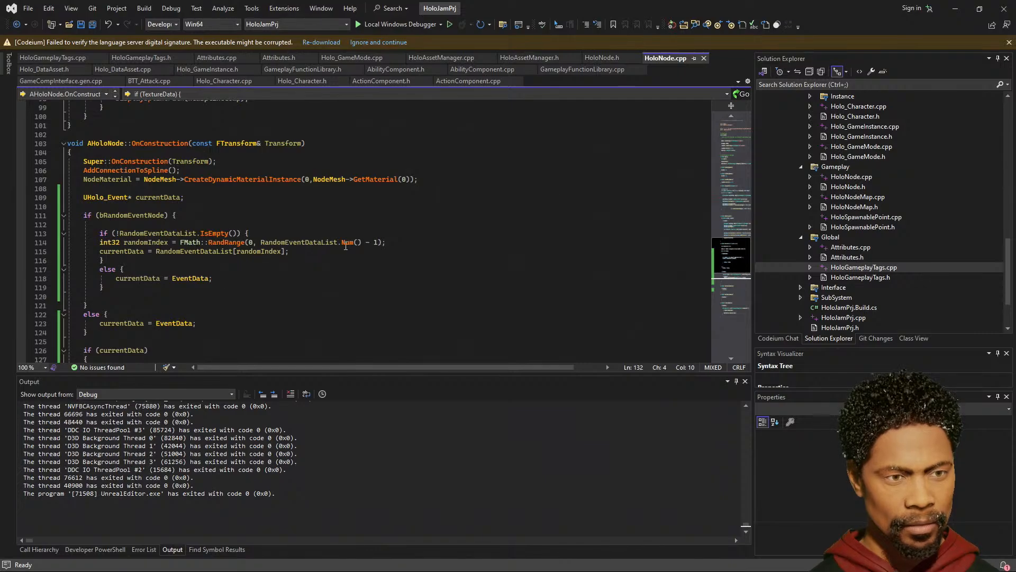
{"action": "left_click", "coordinate": [417, 241]}
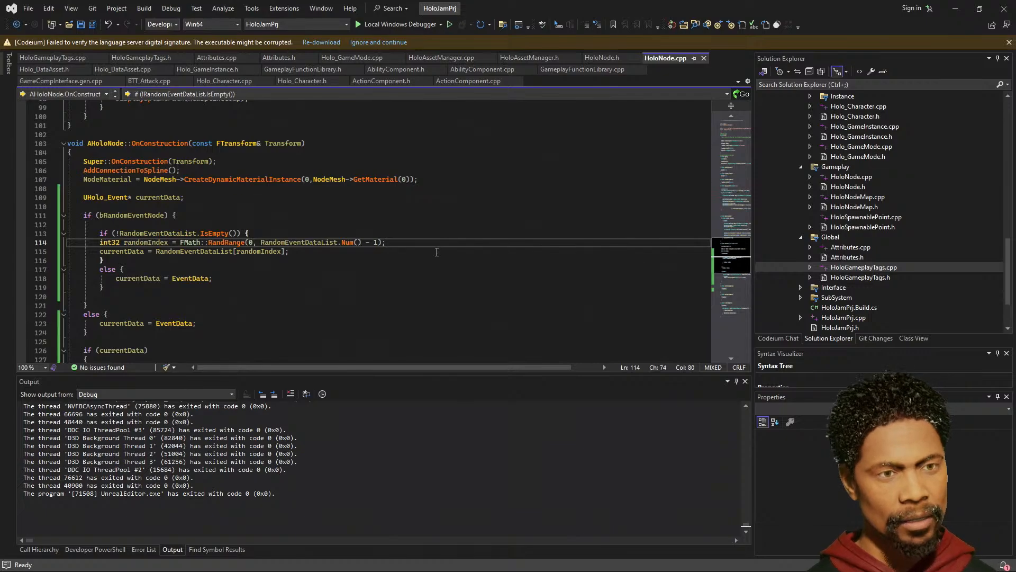
{"action": "left_click", "coordinate": [605, 56]}
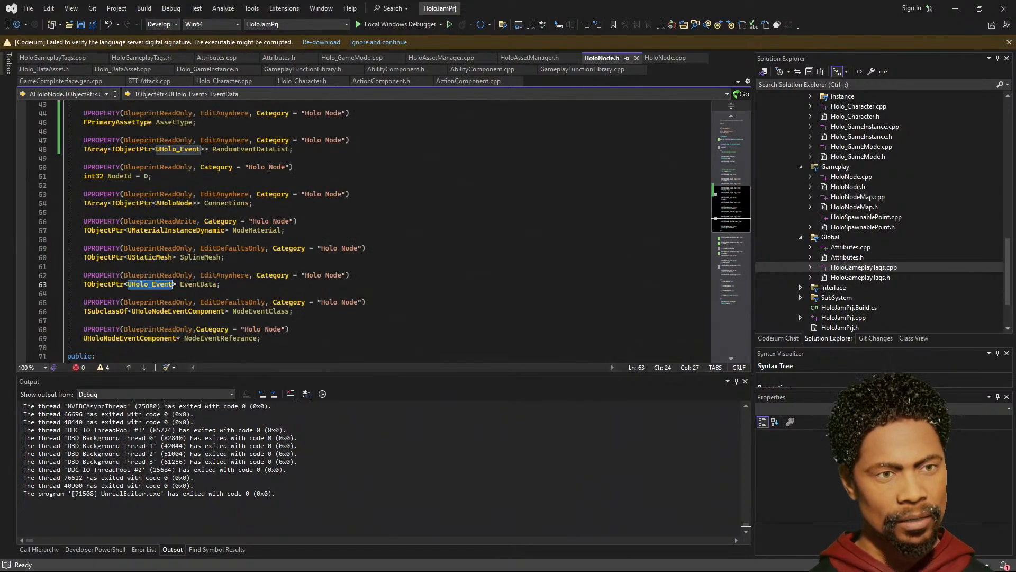
{"action": "scroll", "coordinate": [164, 156], "scroll_direction": "up", "scroll_amount": 1}
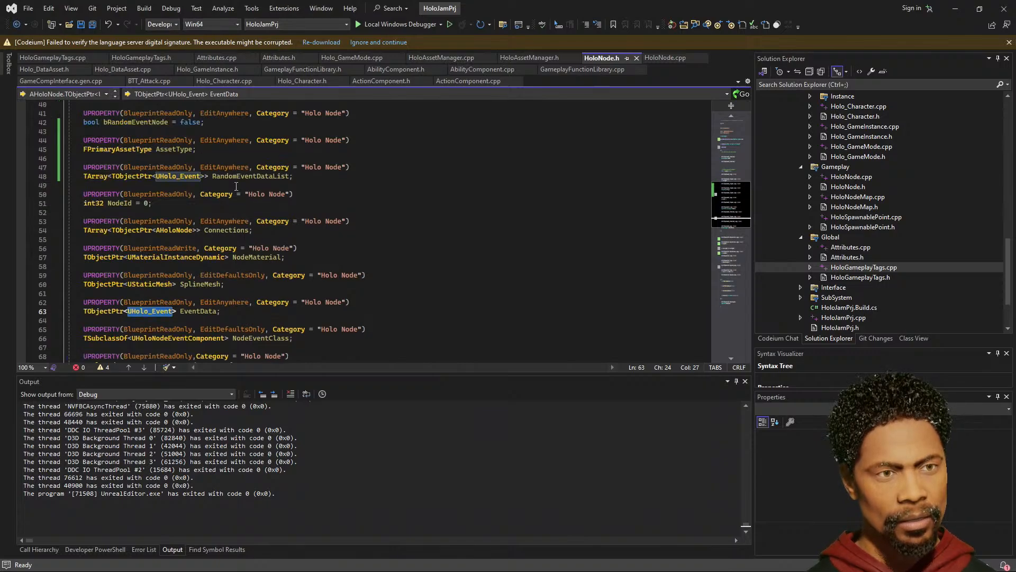
{"action": "double_click", "coordinate": [165, 150]}
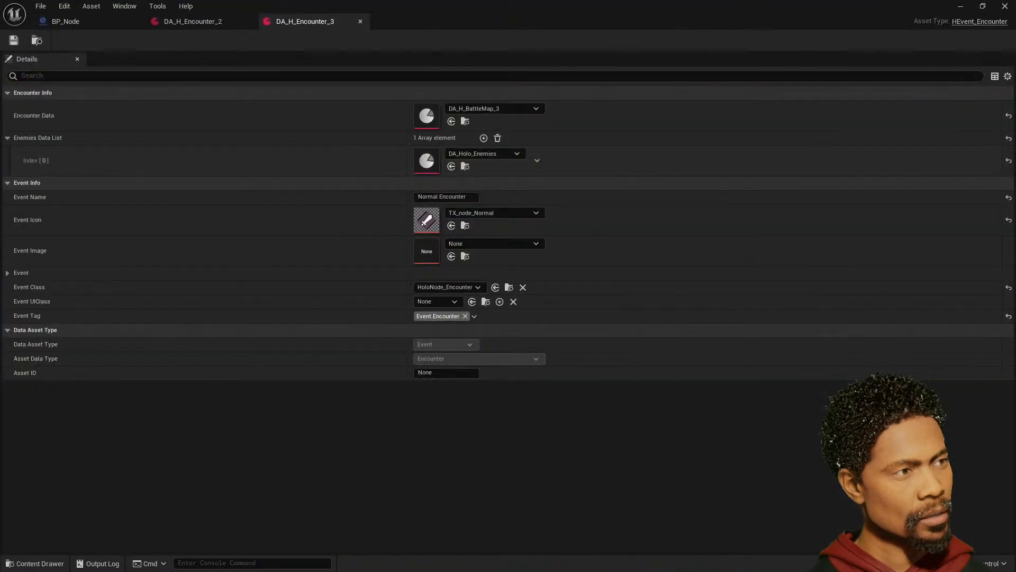
- Switch to the Unreal Editor, inspect the Asset Type choices in BP_Node's class defaults, and compile the blueprint
{"action": "left_click", "coordinate": [67, 21]}
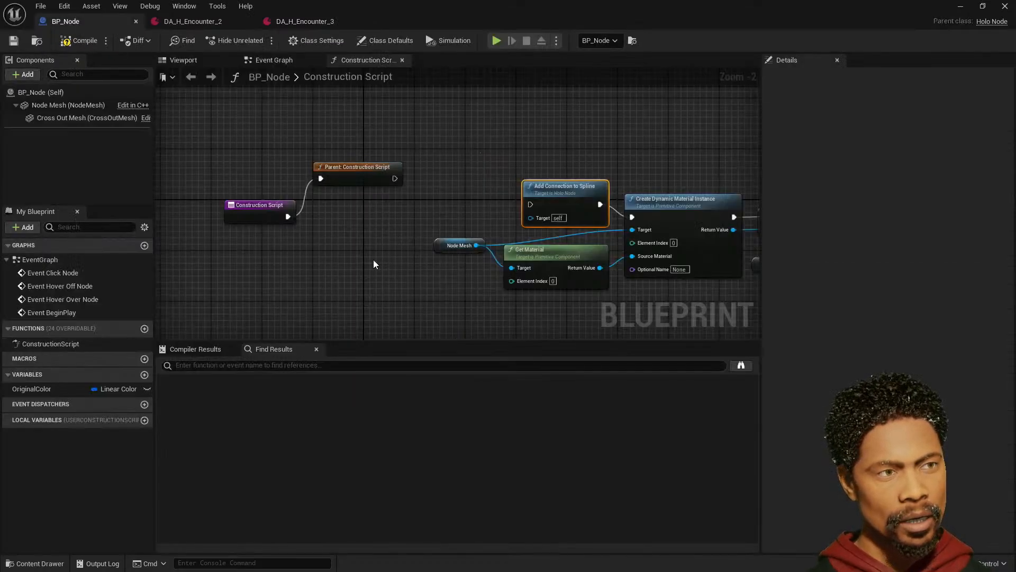
{"action": "left_click", "coordinate": [387, 38]}
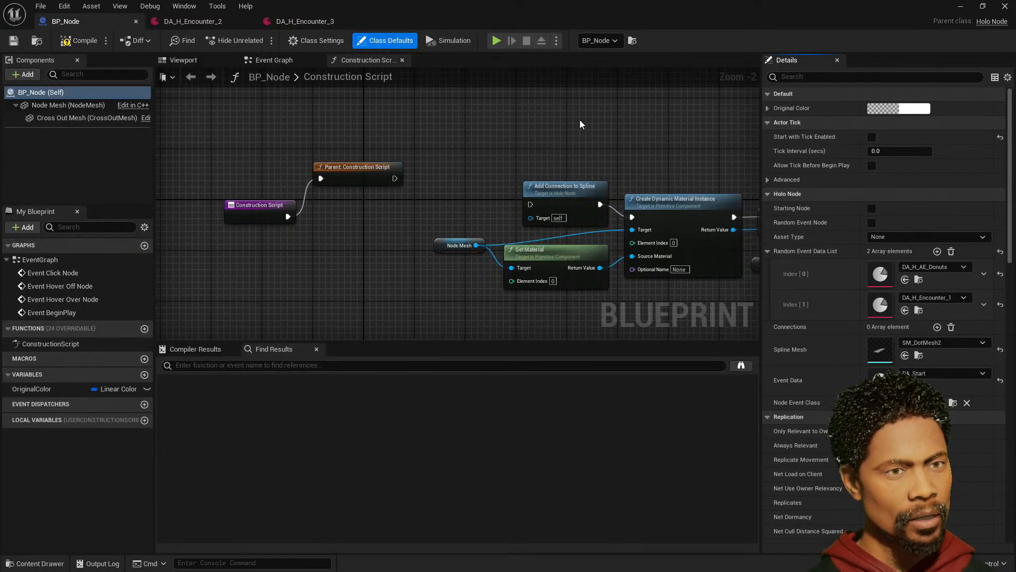
{"action": "left_click", "coordinate": [958, 237]}
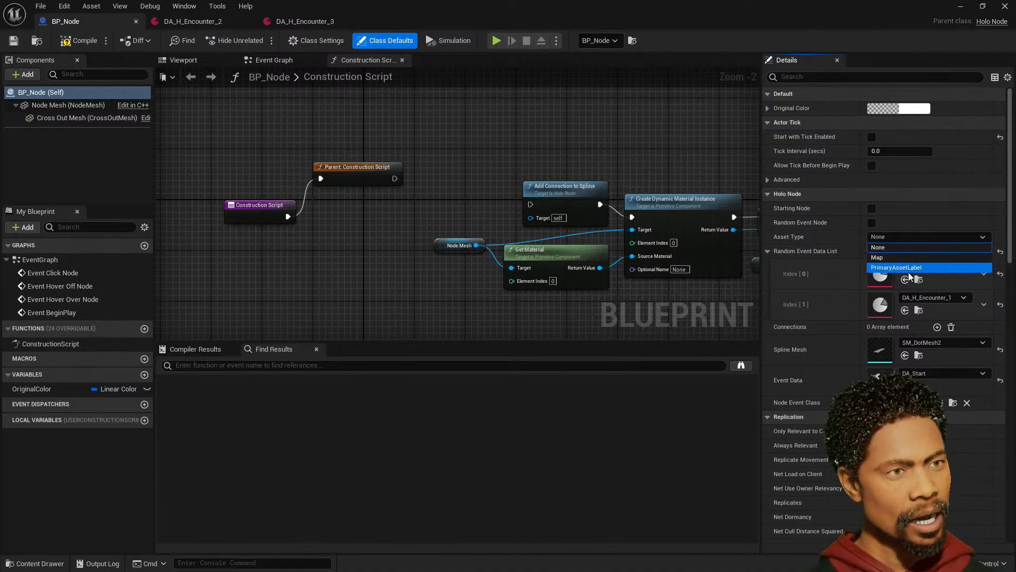
{"action": "left_click", "coordinate": [396, 296]}
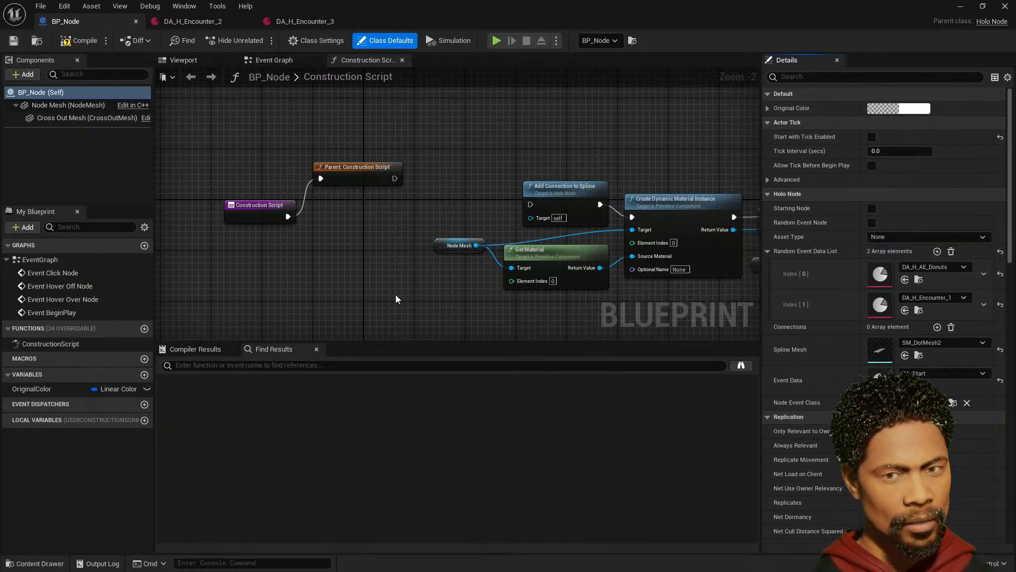
{"action": "left_click", "coordinate": [82, 40]}
- Open the Project Settings and show the Asset Manager settings of the Game category
{"action": "left_click_drag", "start_coordinate": [497, 6], "coordinate": [527, 166]}
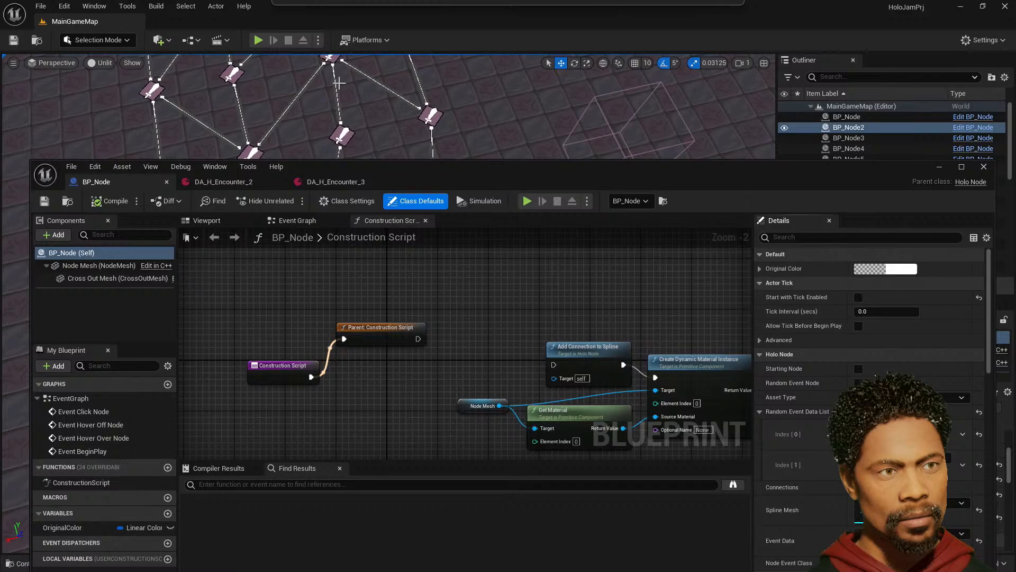
{"action": "left_click", "coordinate": [41, 5]}
{"action": "mouse_move", "coordinate": [64, 6]}
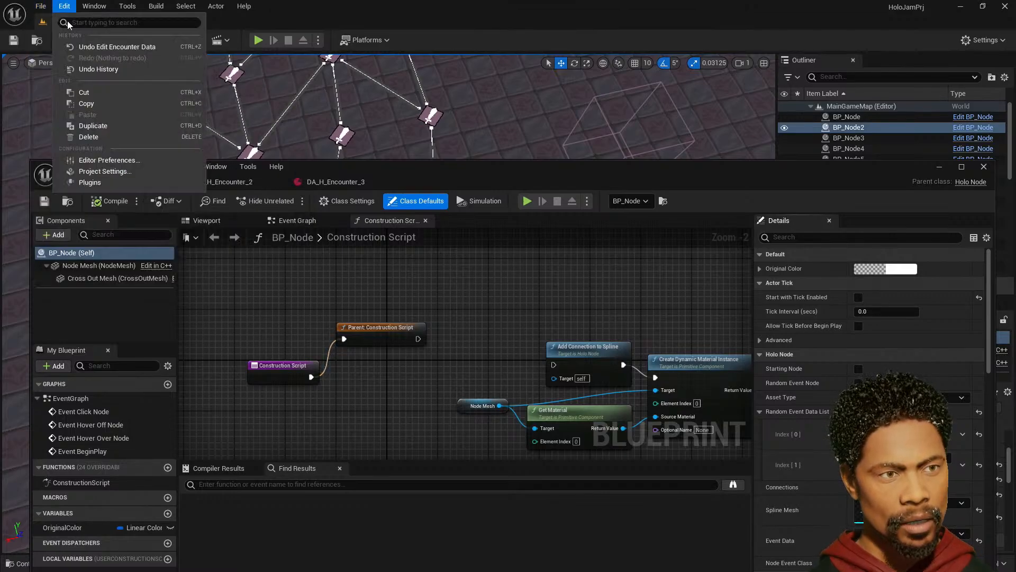
{"action": "left_click", "coordinate": [115, 178]}
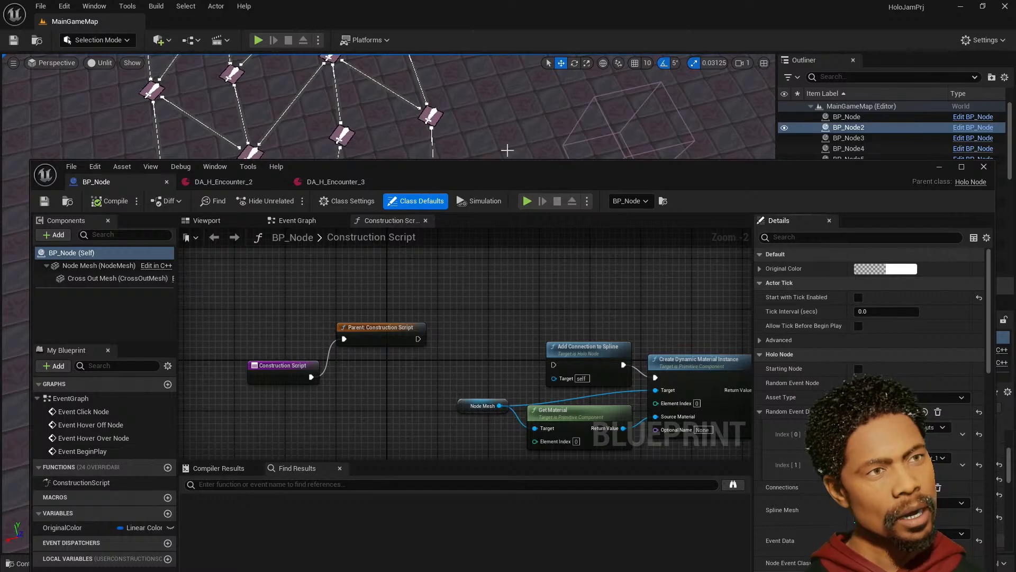
{"action": "left_click_drag", "start_coordinate": [512, 158], "coordinate": [522, 1]}
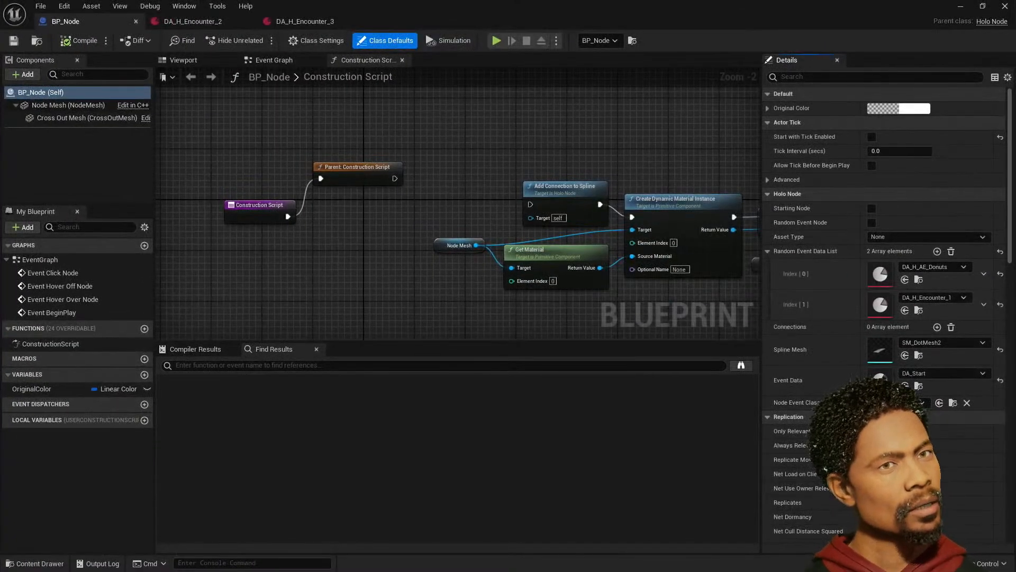
{"action": "left_click_drag", "start_coordinate": [794, 571], "coordinate": [602, 68]}
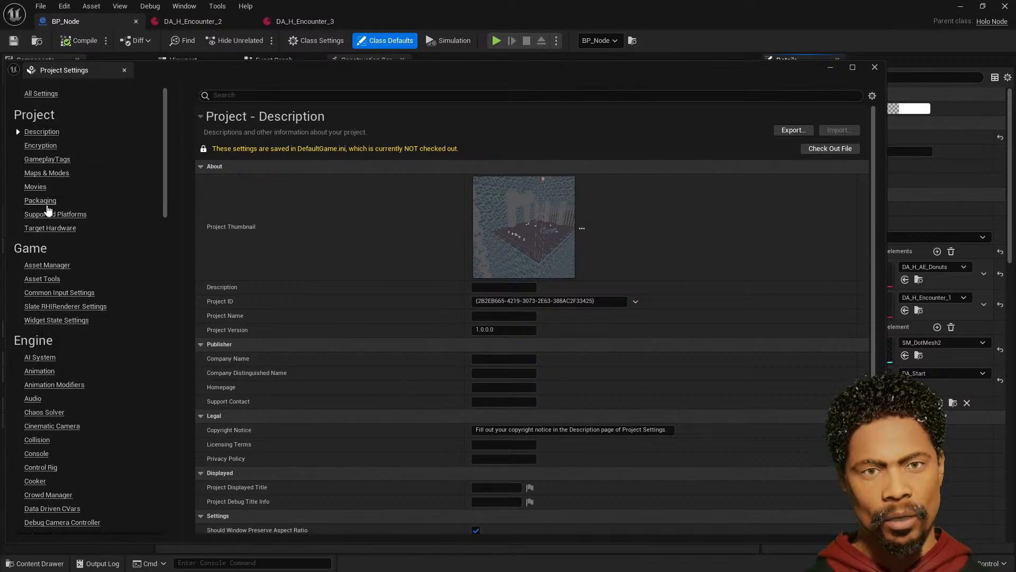
{"action": "scroll", "coordinate": [48, 195], "scroll_direction": "down", "scroll_amount": 3}
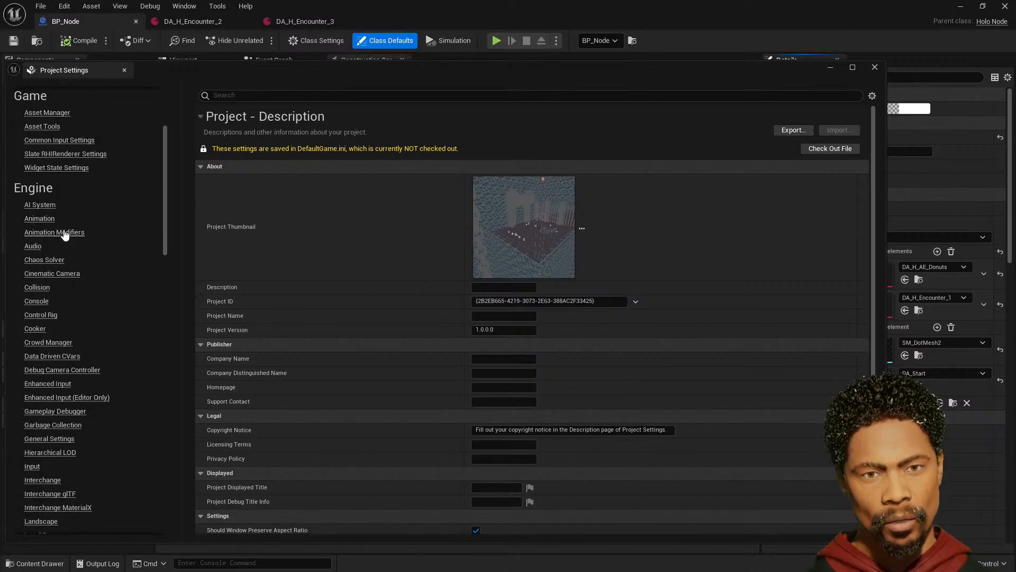
{"action": "scroll", "coordinate": [68, 232], "scroll_direction": "up", "scroll_amount": 3}
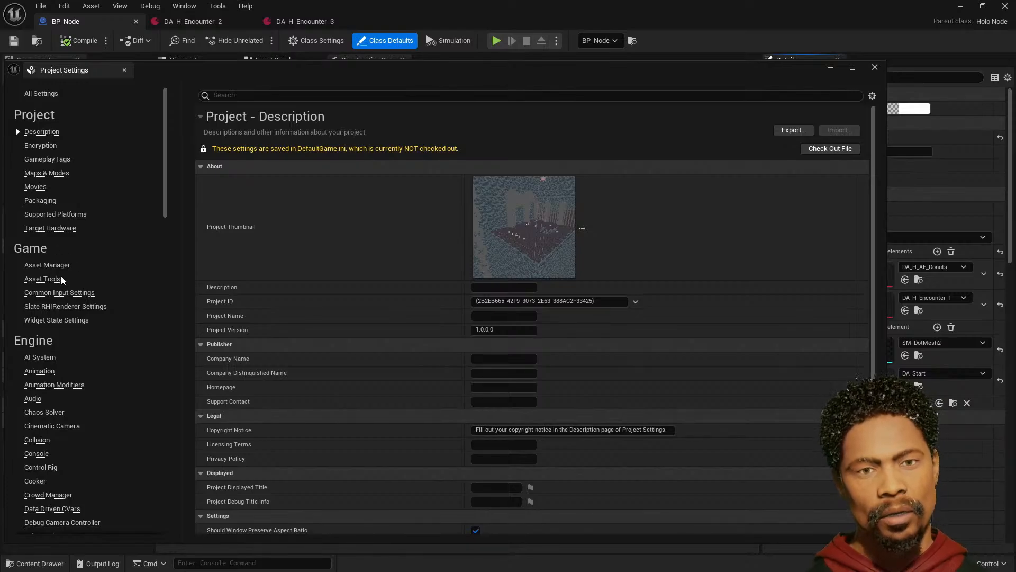
{"action": "left_click", "coordinate": [49, 265]}
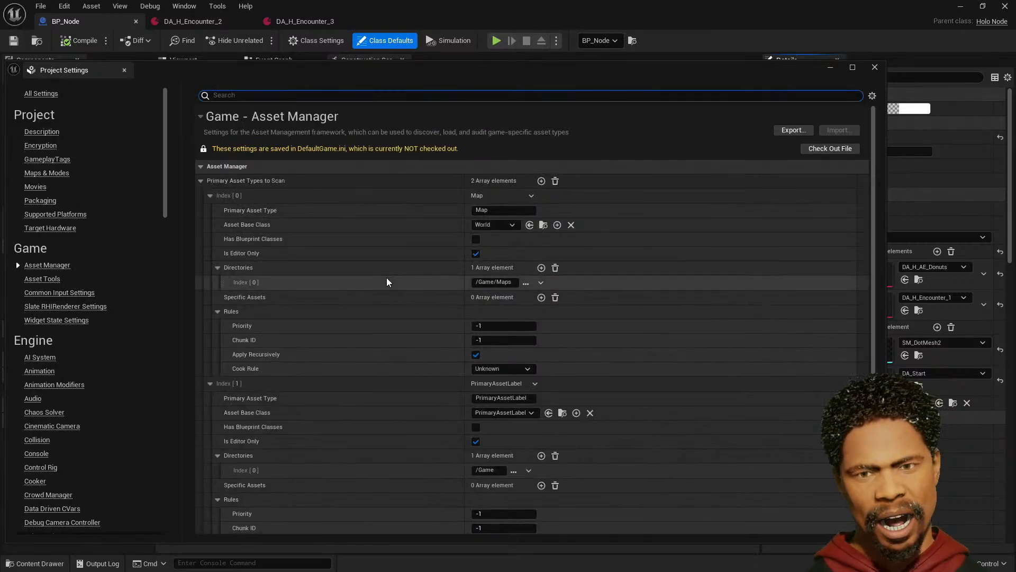
- Add a third entry to Primary Asset Types to Scan and expand its properties
{"action": "left_click", "coordinate": [210, 383]}
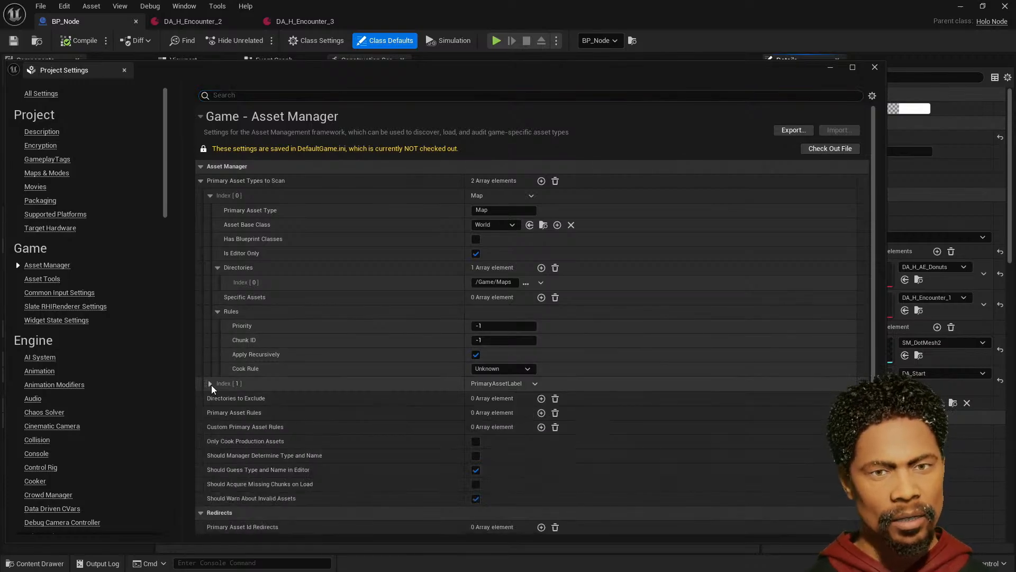
{"action": "left_click", "coordinate": [210, 383]}
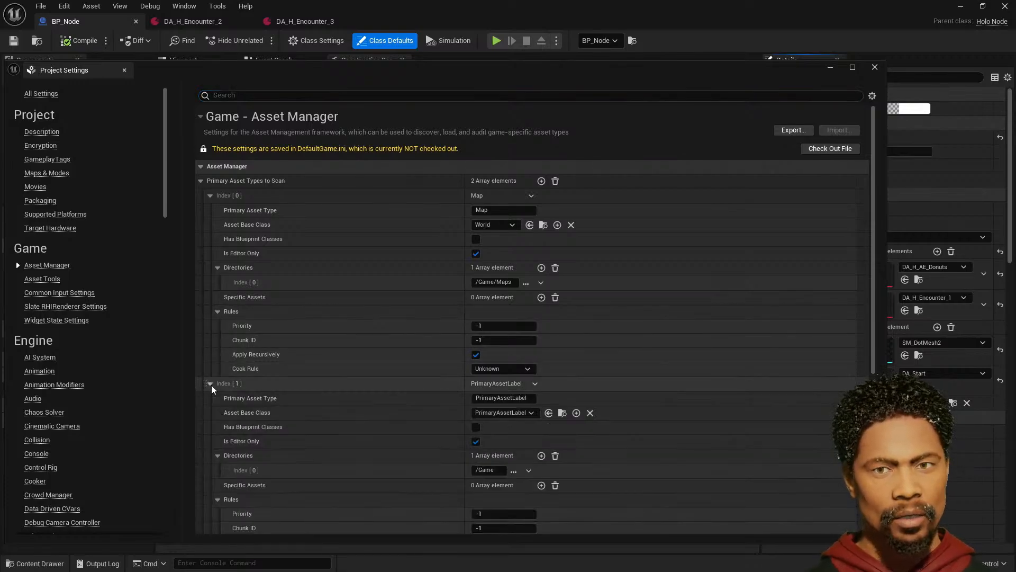
{"action": "left_click", "coordinate": [540, 184]}
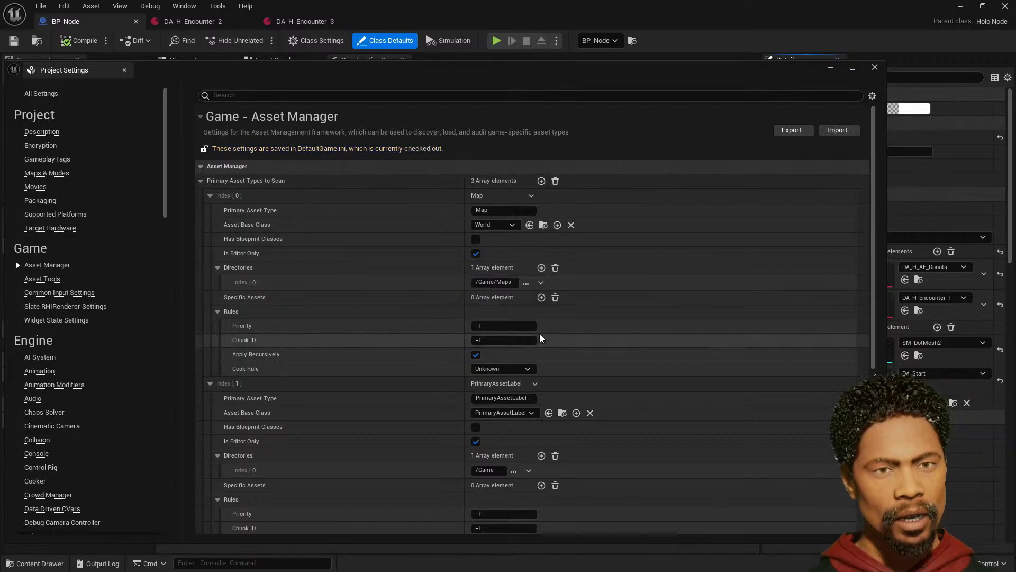
{"action": "scroll", "coordinate": [529, 333], "scroll_direction": "down", "scroll_amount": 3}
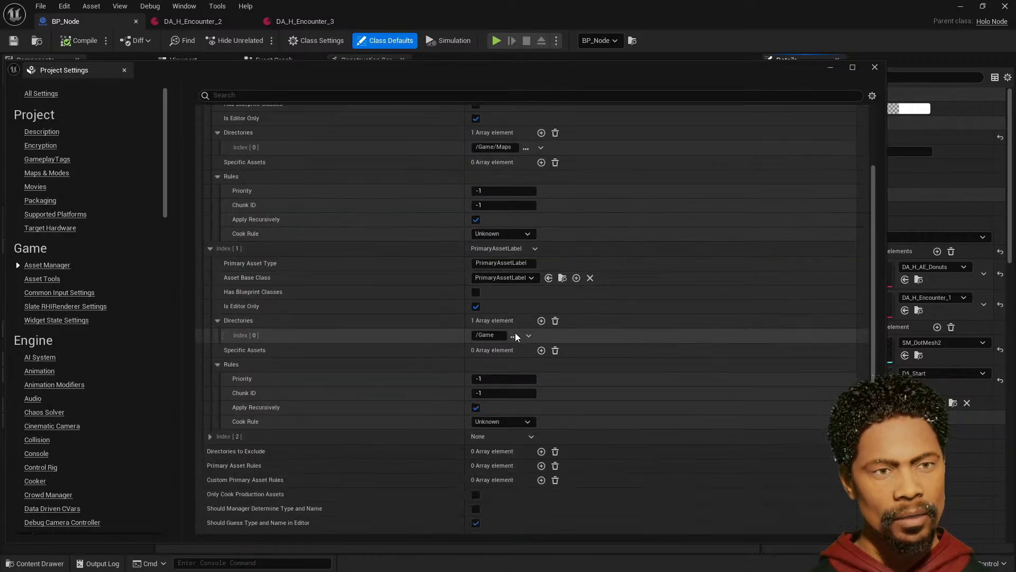
{"action": "left_click", "coordinate": [210, 436]}
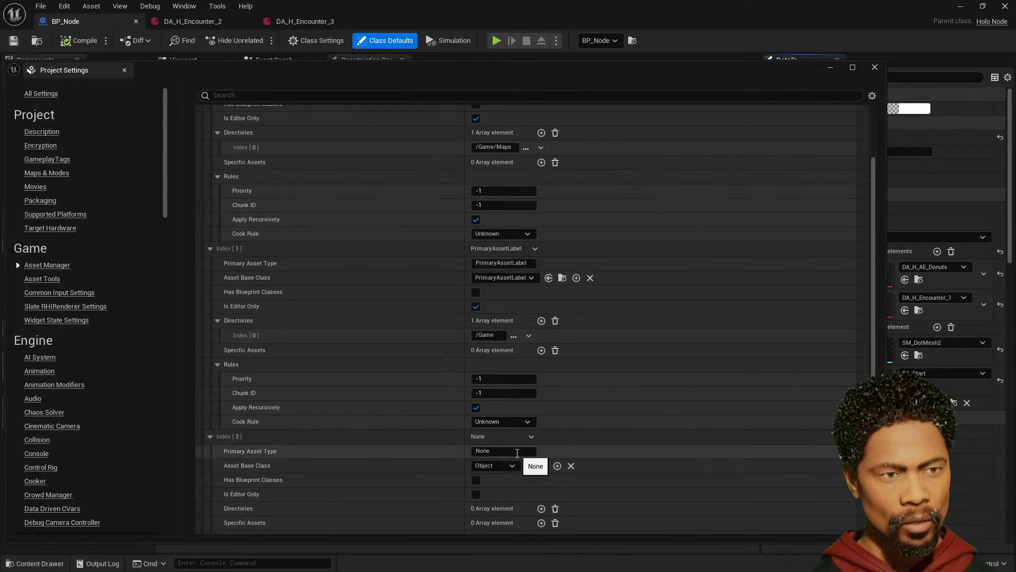
- Look up the primary asset types declared in HoloAssetManager.h and set the new entry's Primary Asset Type to PlayableCharacter
{"action": "left_click", "coordinate": [517, 451]}
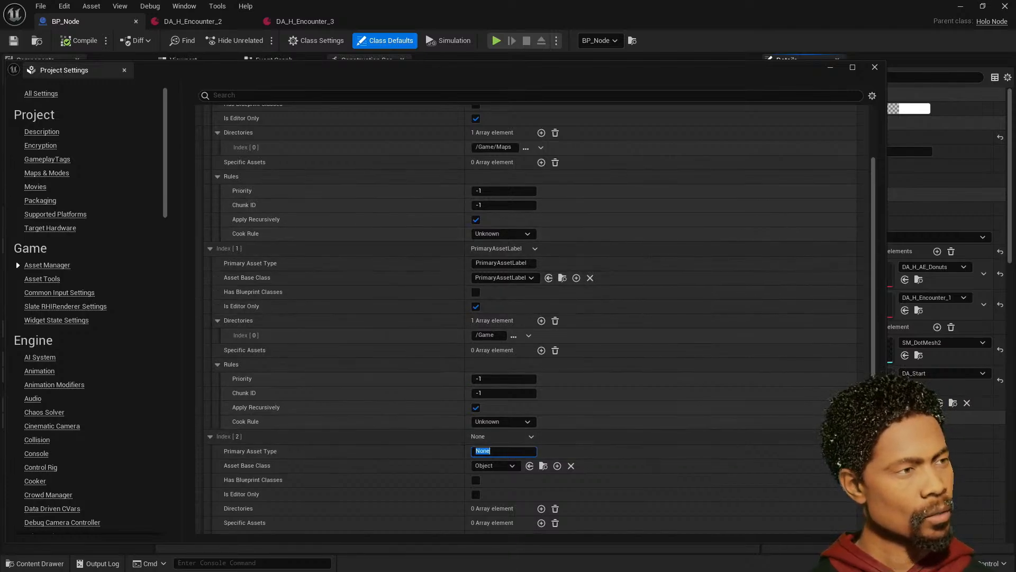
{"action": "key", "text": "alt+Tab"}
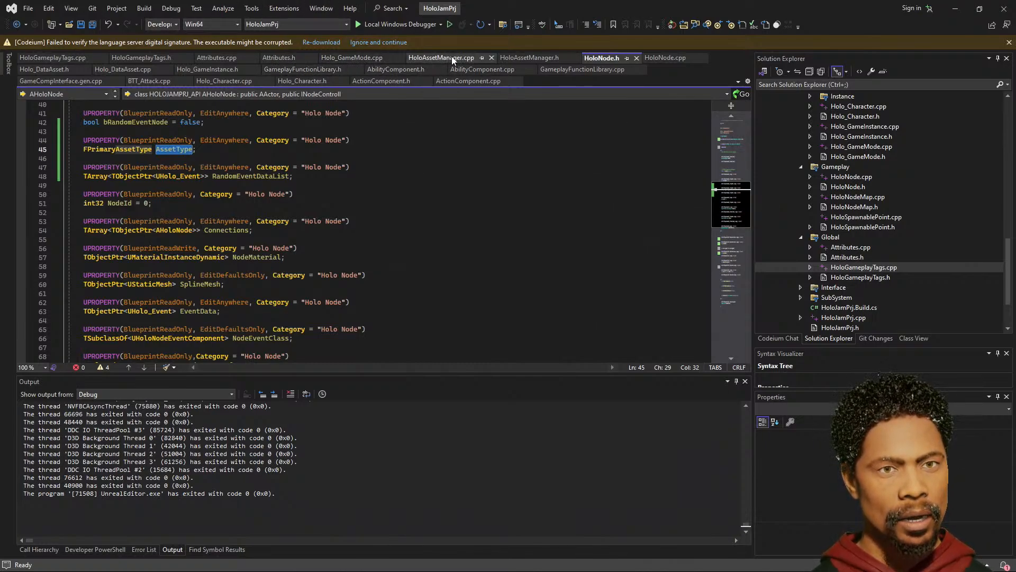
{"action": "left_click", "coordinate": [522, 59]}
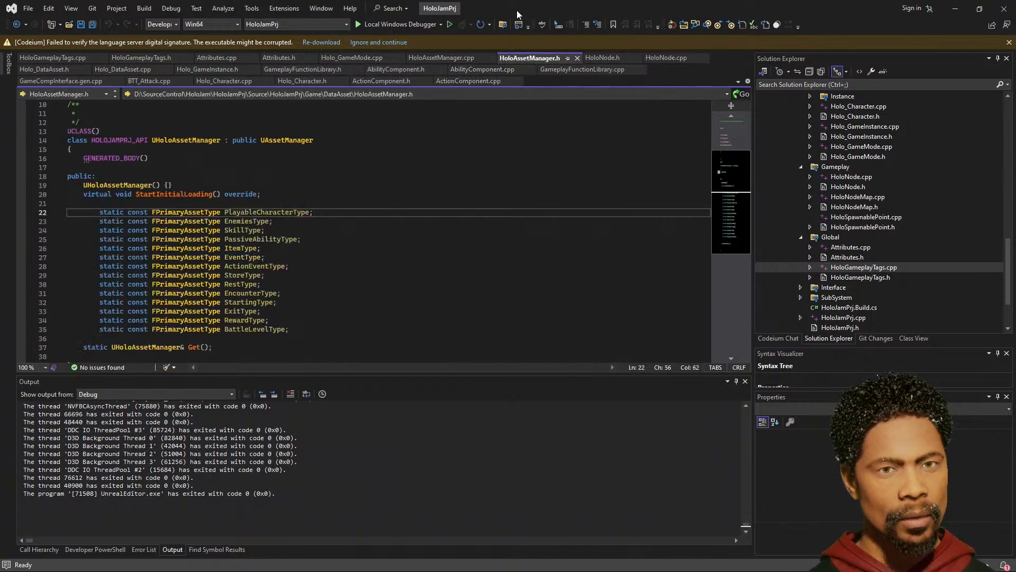
{"action": "left_click_drag", "start_coordinate": [528, 10], "coordinate": [1015, 302]}
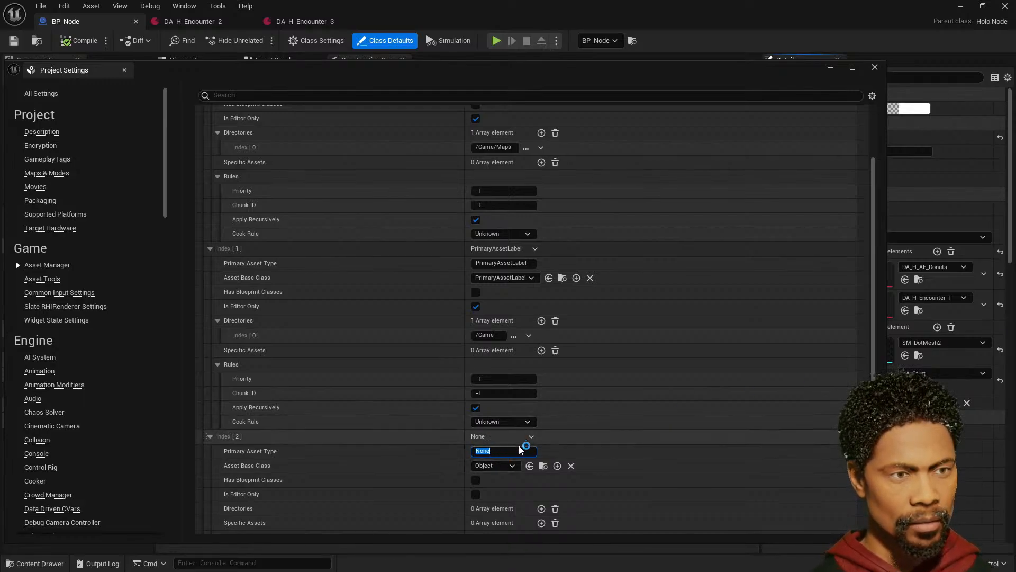
{"action": "scroll", "coordinate": [519, 458], "scroll_direction": "down", "scroll_amount": 1}
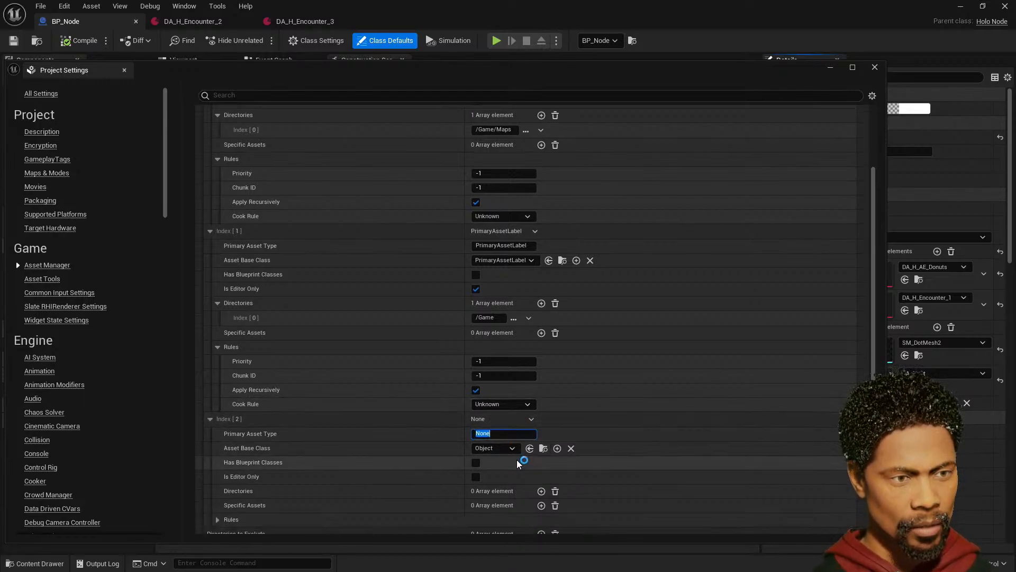
{"action": "left_click", "coordinate": [512, 449]}
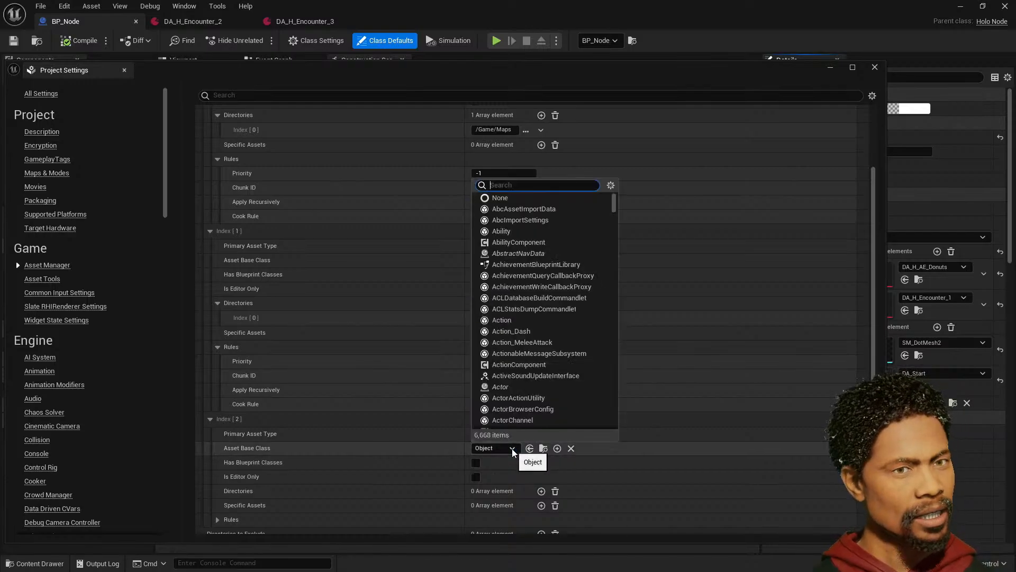
{"action": "left_click", "coordinate": [477, 433]}
{"action": "left_click", "coordinate": [492, 433]}
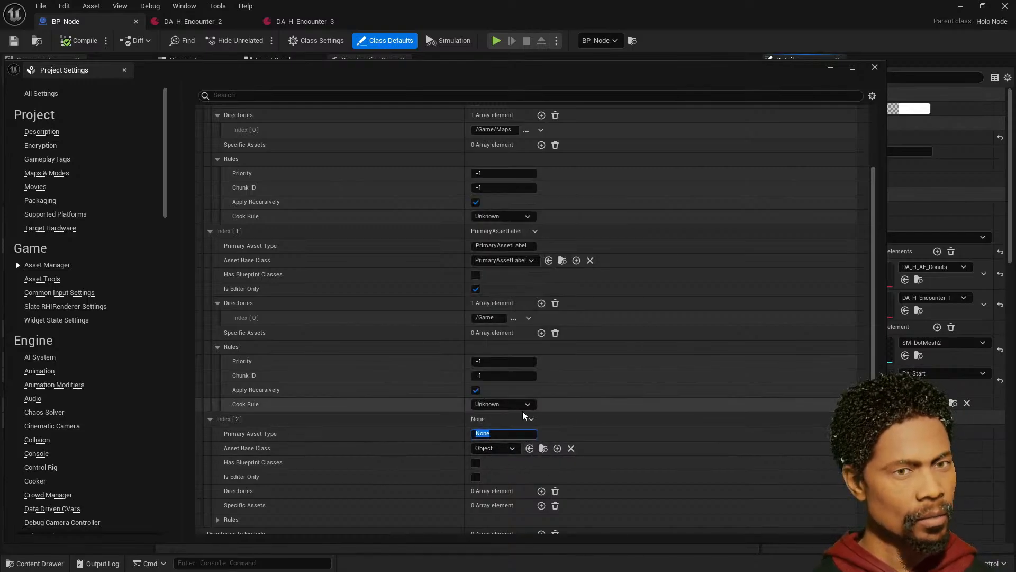
{"action": "type", "text": "PlayableCharacter"}
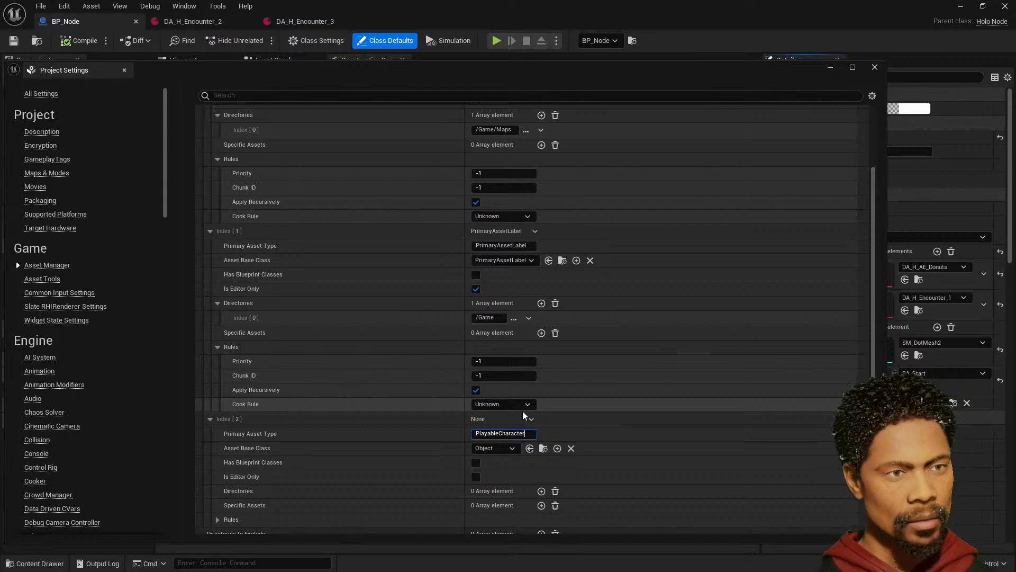
- Set the Asset Base Class of the PlayableCharacter entry to Holo_PlayableCharacter
{"action": "left_click", "coordinate": [509, 449]}
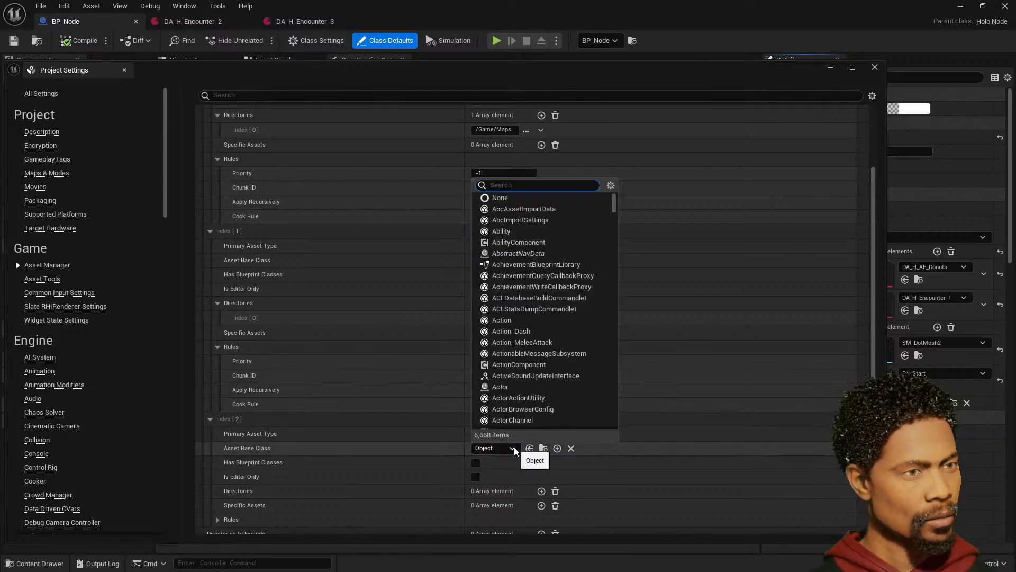
{"action": "type", "text": "Pl"}
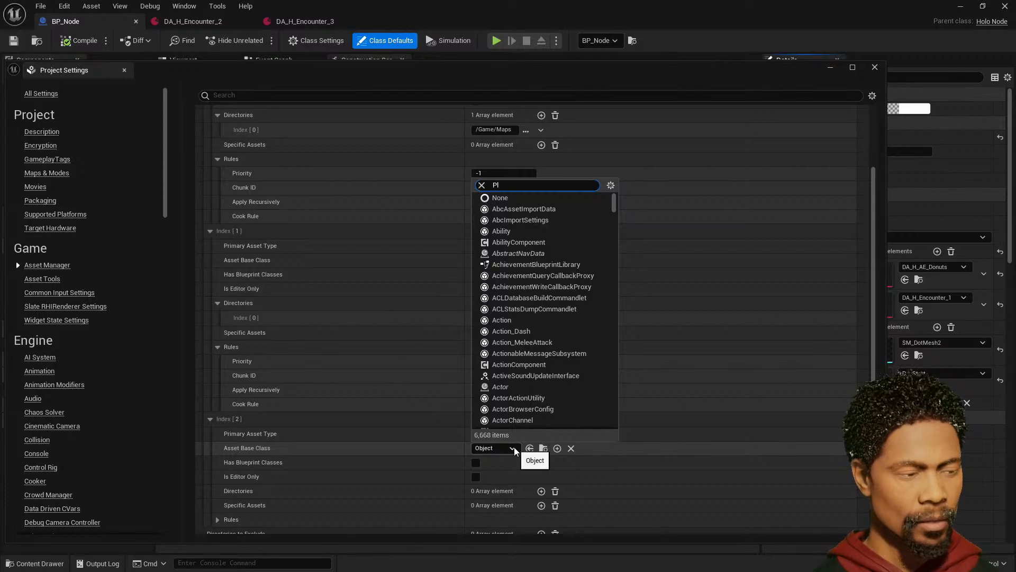
{"action": "type", "text": "ayable"}
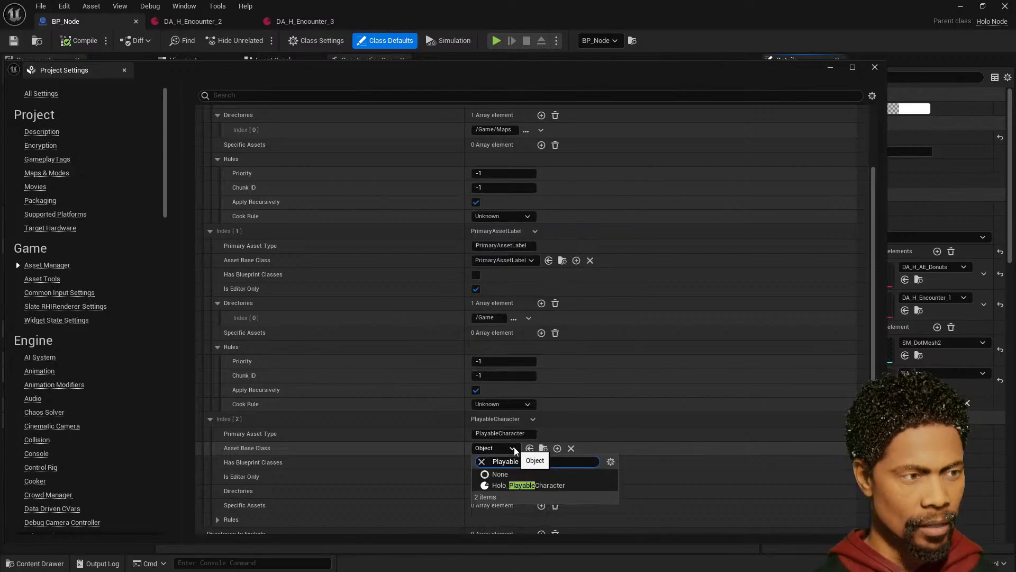
{"action": "left_click", "coordinate": [535, 486]}
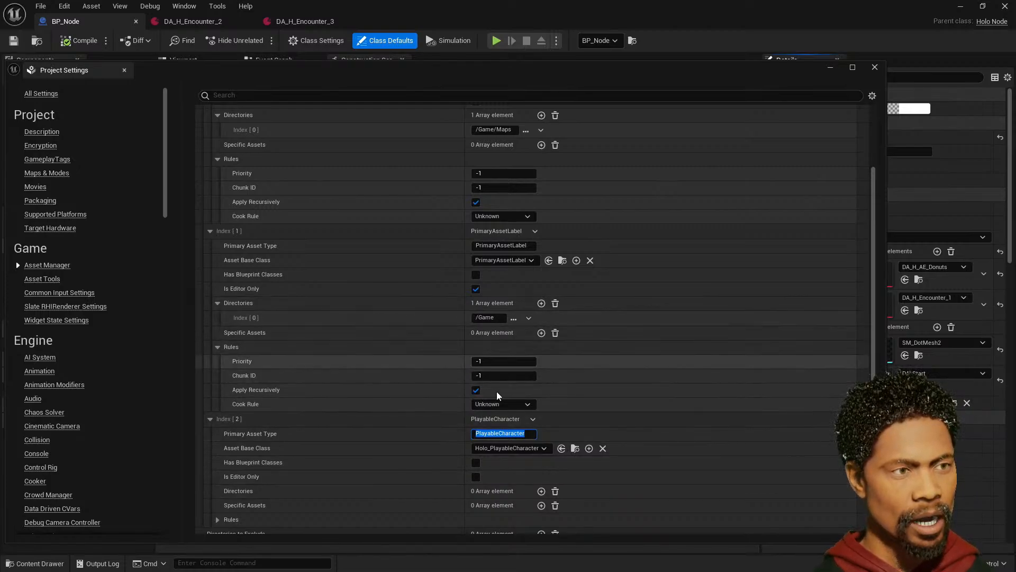
- Add a directory to the PlayableCharacter entry and point it to /Game/HoloJam/Core/DataAsset/Playable
{"action": "left_click", "coordinate": [540, 490]}
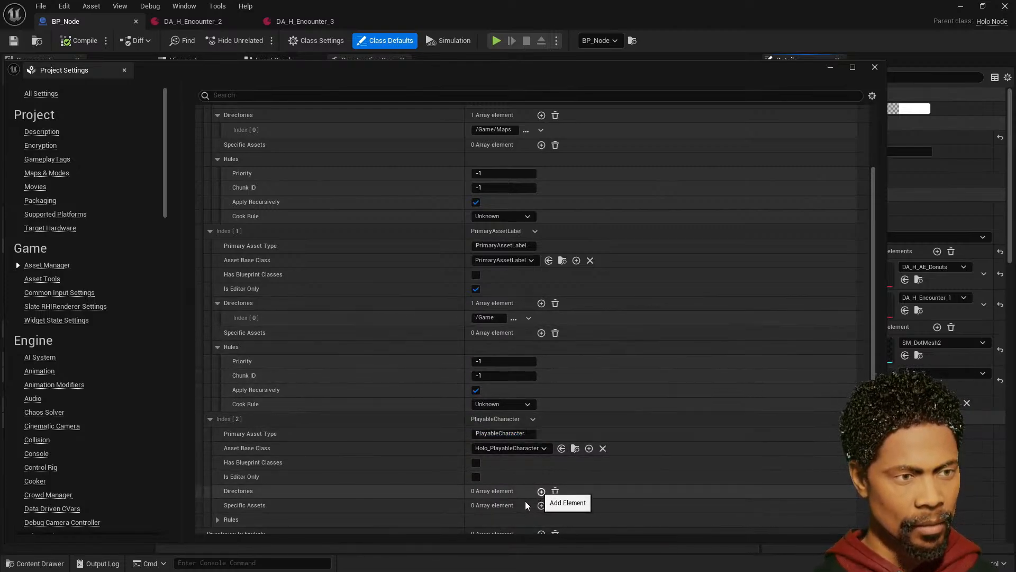
{"action": "left_click", "coordinate": [541, 490]}
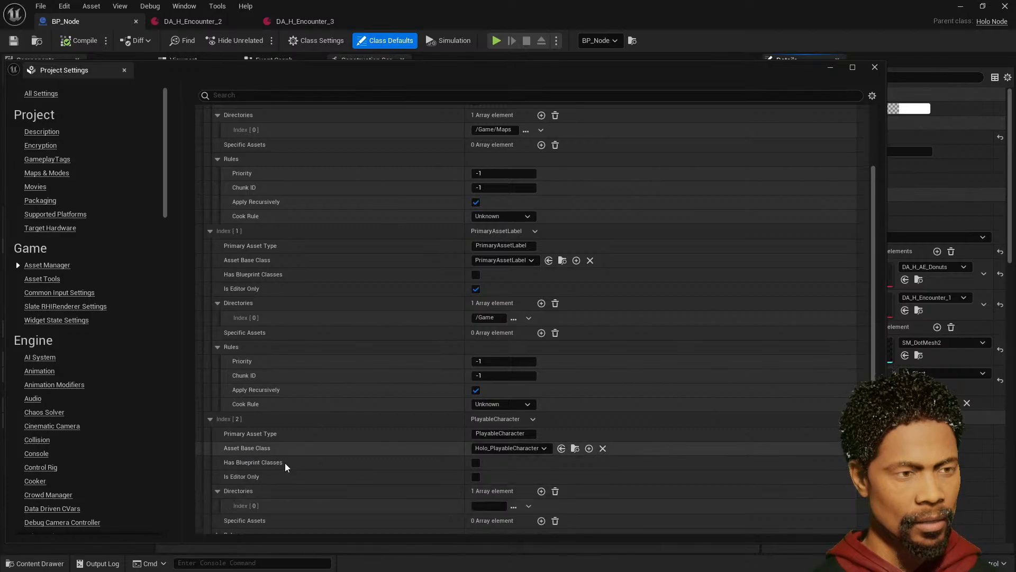
{"action": "left_click", "coordinate": [516, 506]}
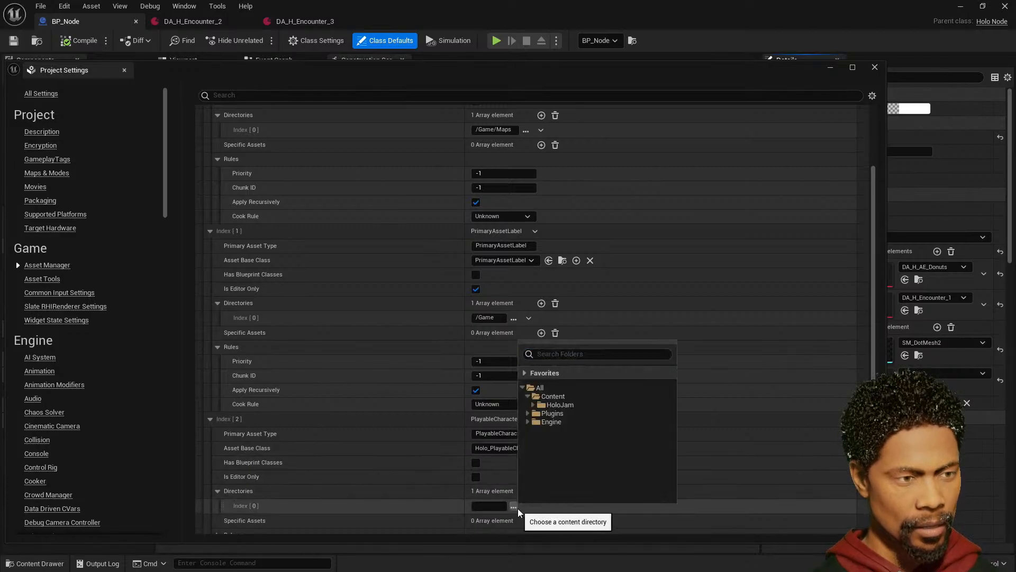
{"action": "left_click", "coordinate": [533, 405]}
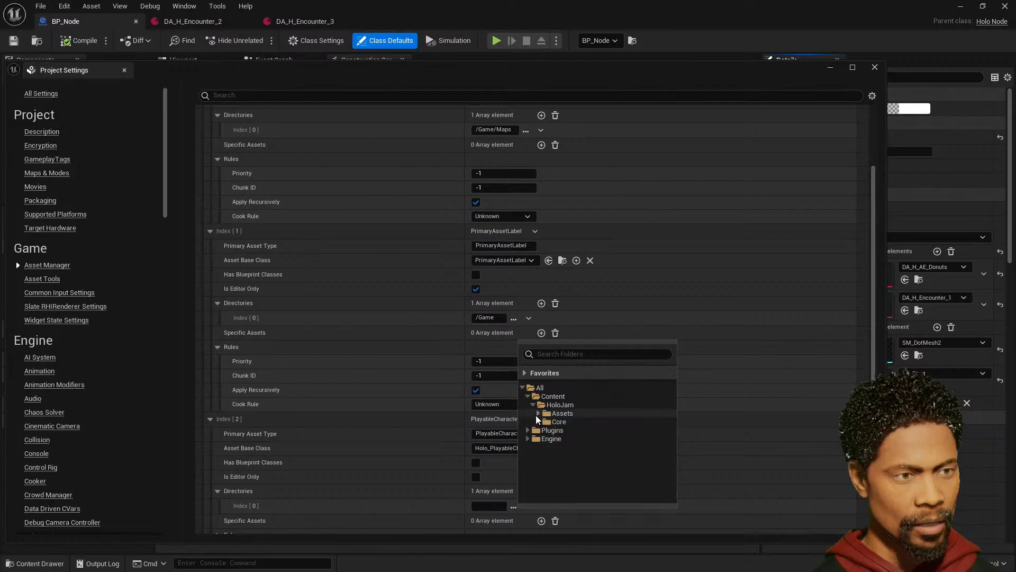
{"action": "left_click", "coordinate": [538, 421]}
{"action": "left_click", "coordinate": [544, 438]}
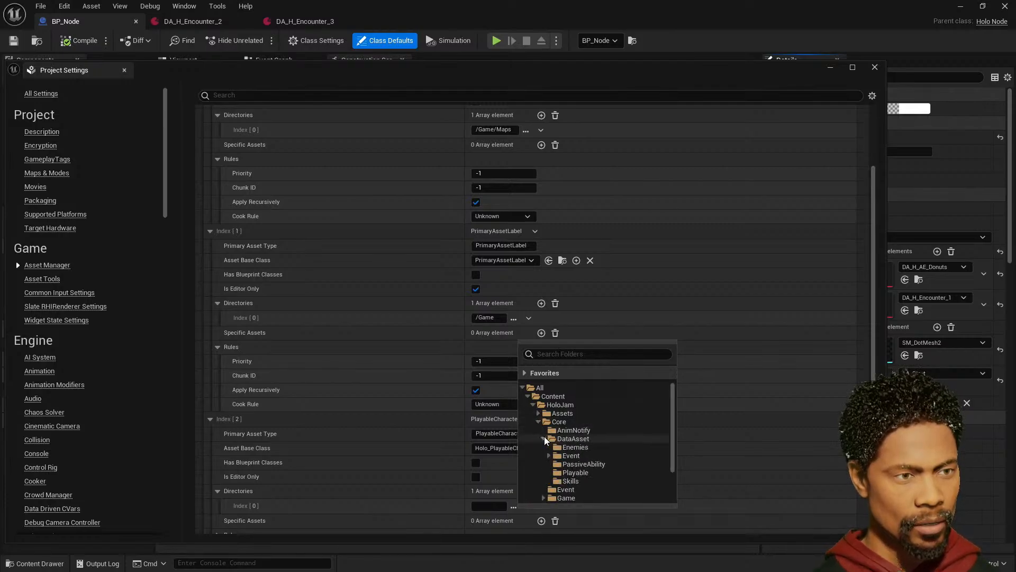
{"action": "left_click", "coordinate": [556, 472]}
{"action": "scroll", "coordinate": [502, 468], "scroll_direction": "down", "scroll_amount": 2}
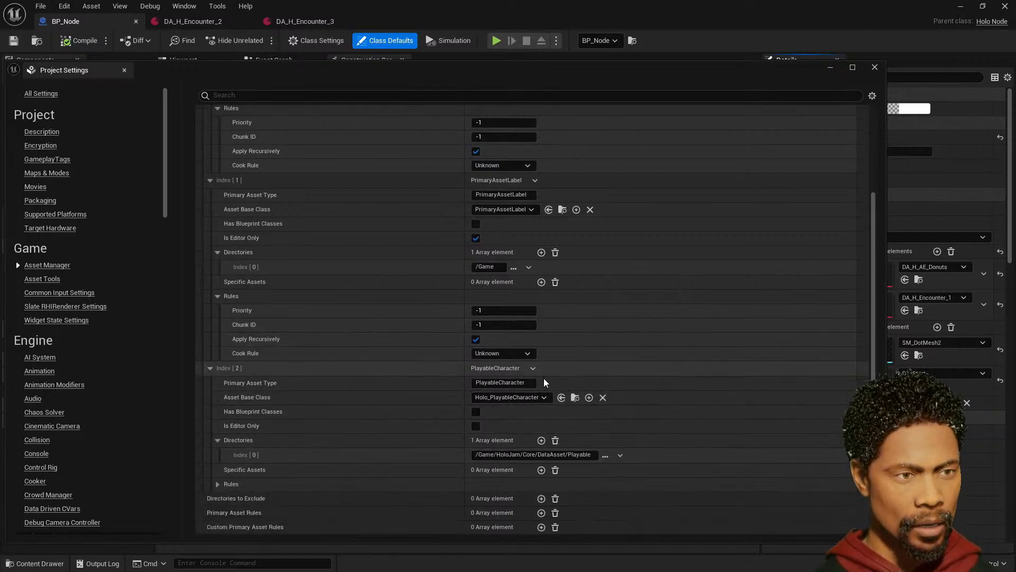
- Collapse the Map and PrimaryAssetLabel entries and add a fourth entry with its Primary Asset Type set to Enemies
{"action": "scroll", "coordinate": [554, 392], "scroll_direction": "up", "scroll_amount": 8}
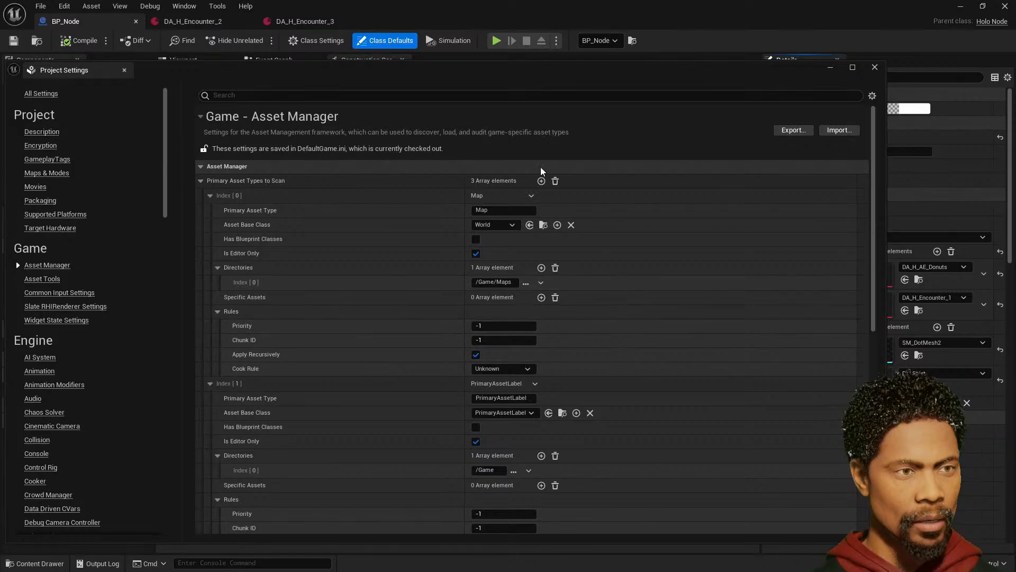
{"action": "left_click", "coordinate": [210, 195]}
{"action": "left_click", "coordinate": [212, 211]}
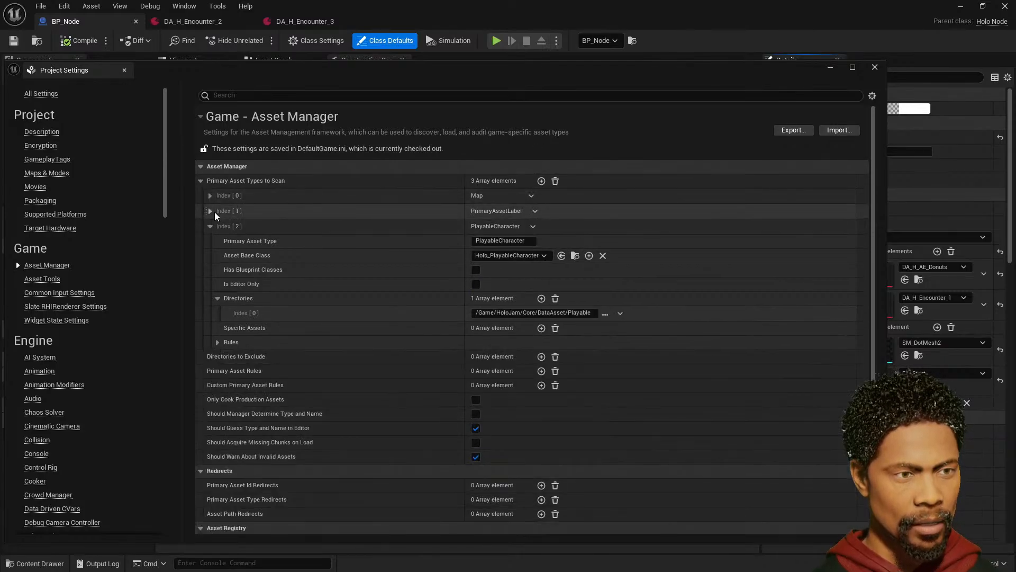
{"action": "left_click", "coordinate": [542, 181]}
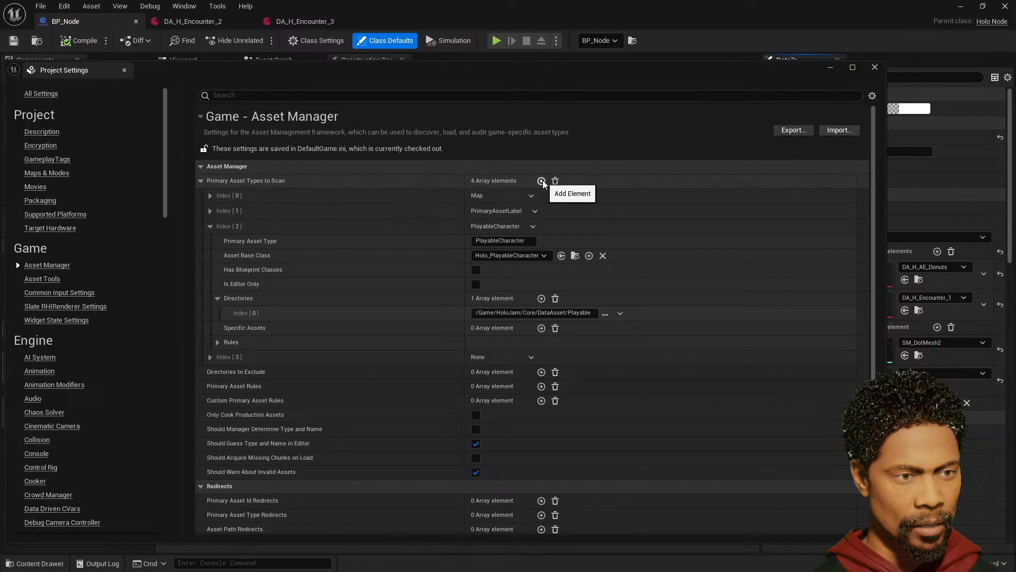
{"action": "left_click", "coordinate": [212, 359]}
{"action": "left_click", "coordinate": [503, 371]}
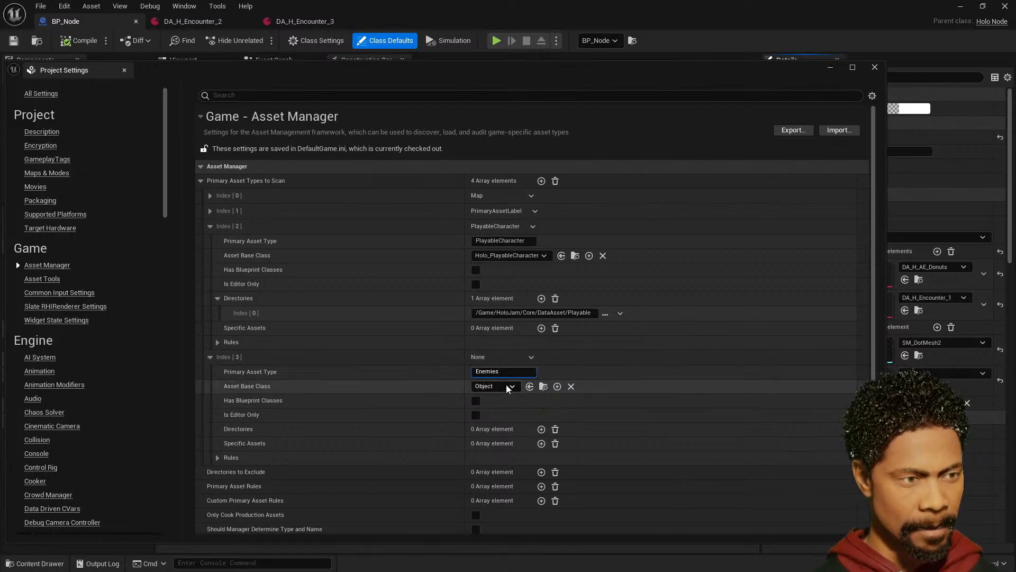
- Set the Asset Base Class of the Enemies entry to Holo_Enemies
{"action": "left_click", "coordinate": [507, 387]}
{"action": "type", "text": "En"}
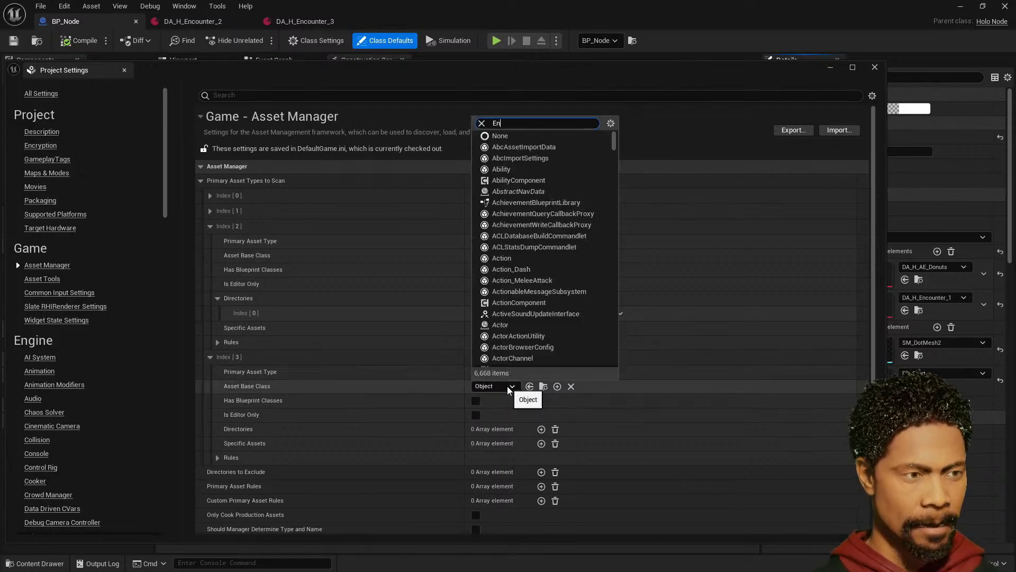
{"action": "type", "text": "emies"}
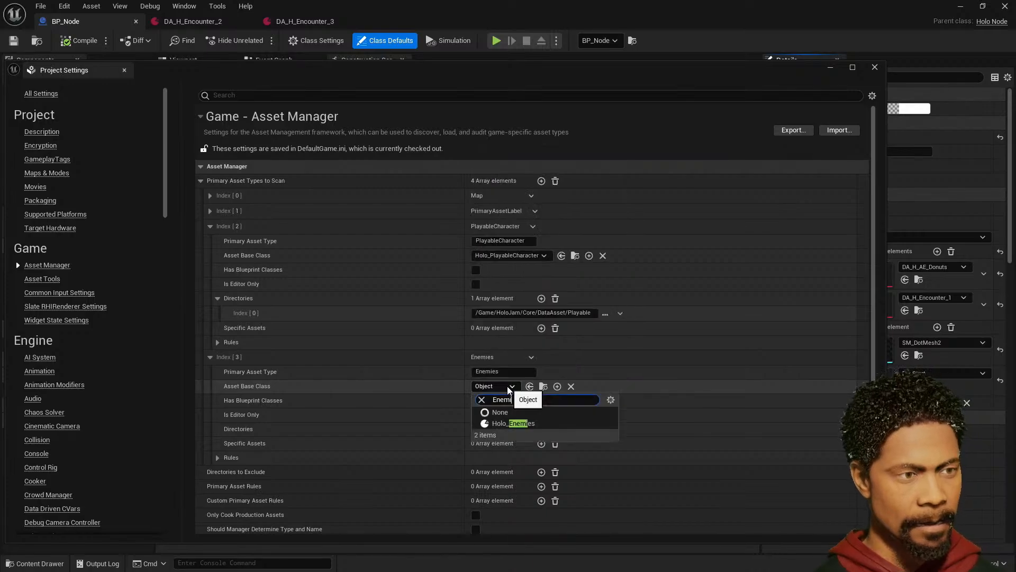
{"action": "left_click", "coordinate": [532, 423]}
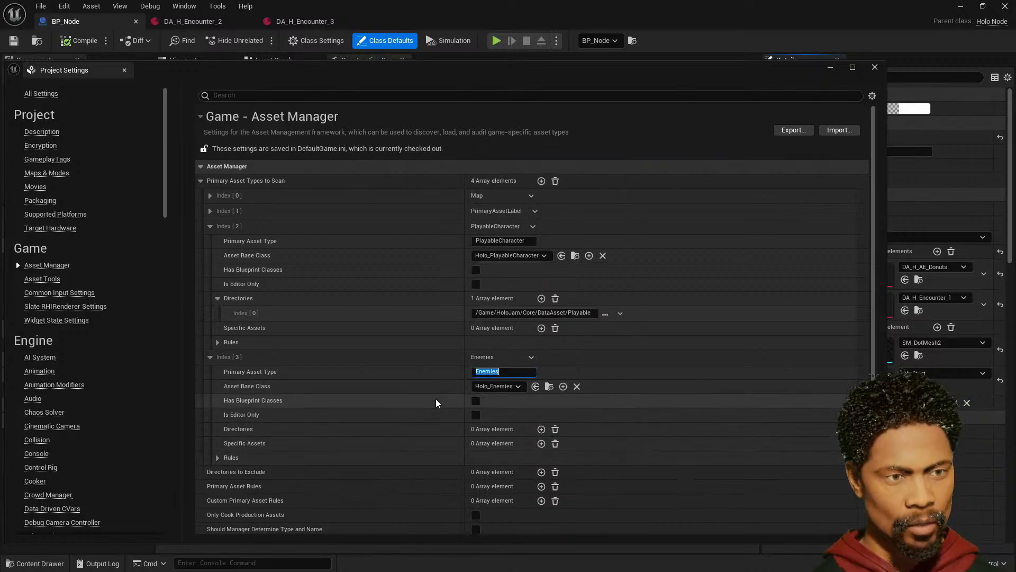
- Add a directory to the Enemies entry and point it to /Game/HoloJam/Core/DataAsset/Enemies
{"action": "left_click", "coordinate": [541, 429]}
{"action": "left_click", "coordinate": [513, 446]}
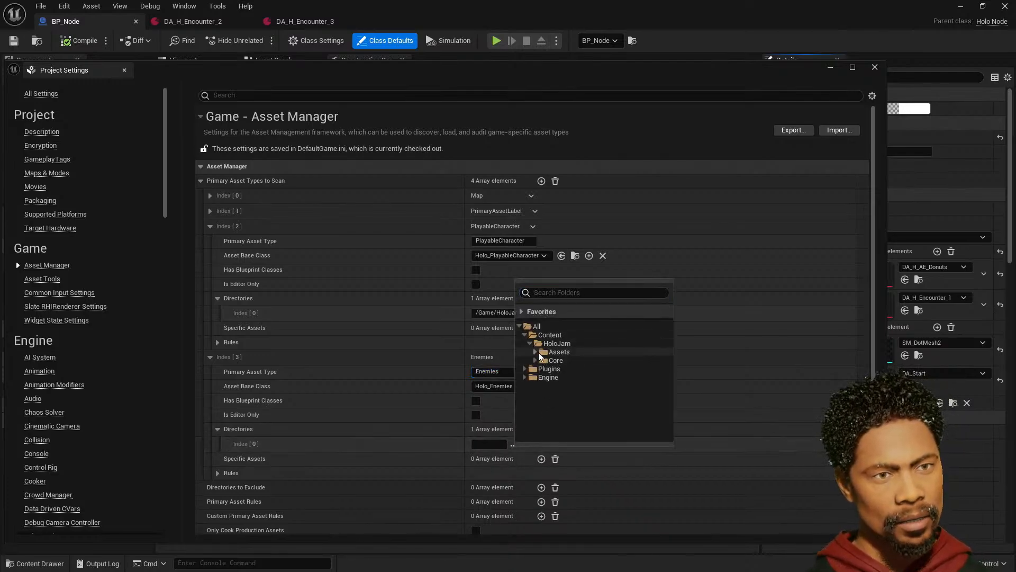
{"action": "left_click", "coordinate": [535, 361]}
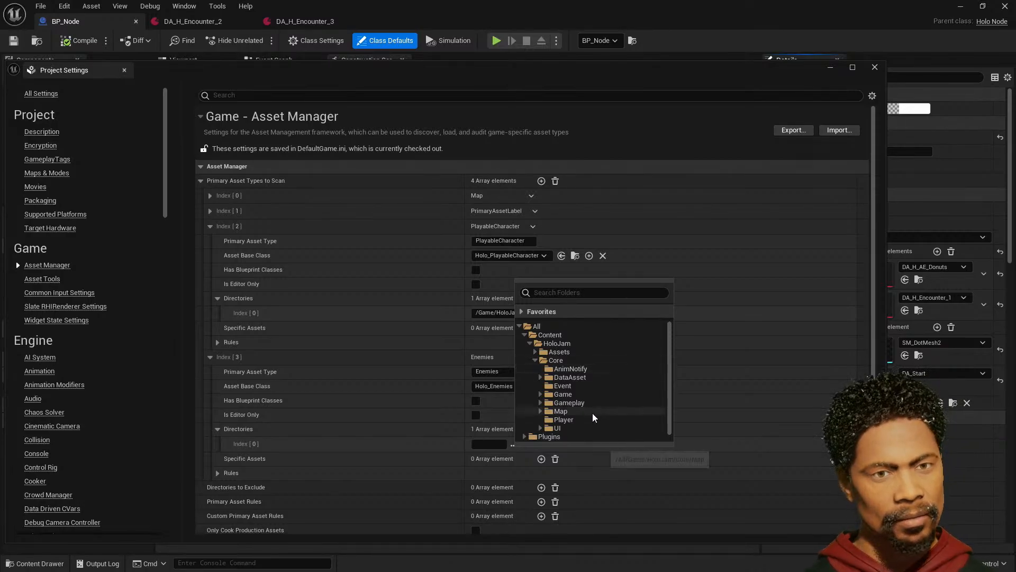
{"action": "left_click", "coordinate": [541, 377]}
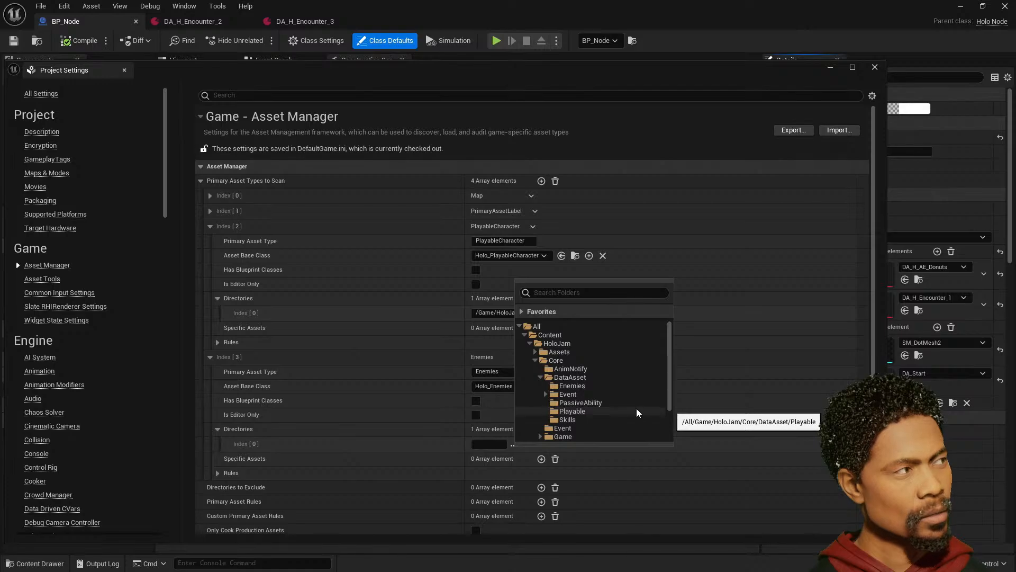
{"action": "left_click", "coordinate": [583, 385]}
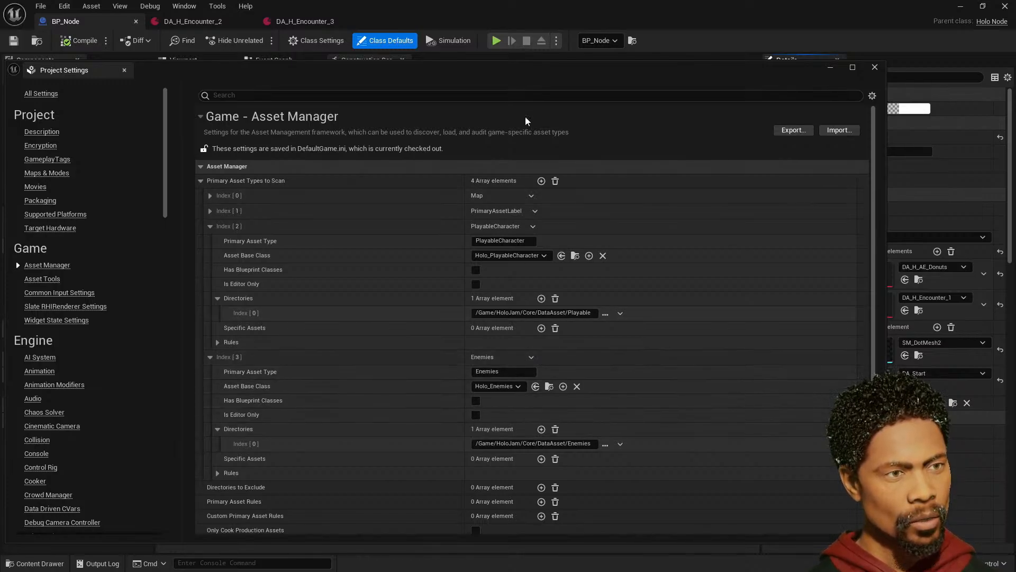
- Add a fifth entry to Primary Asset Types to Scan and set its Primary Asset Type to Encounter
{"action": "left_click", "coordinate": [541, 182]}
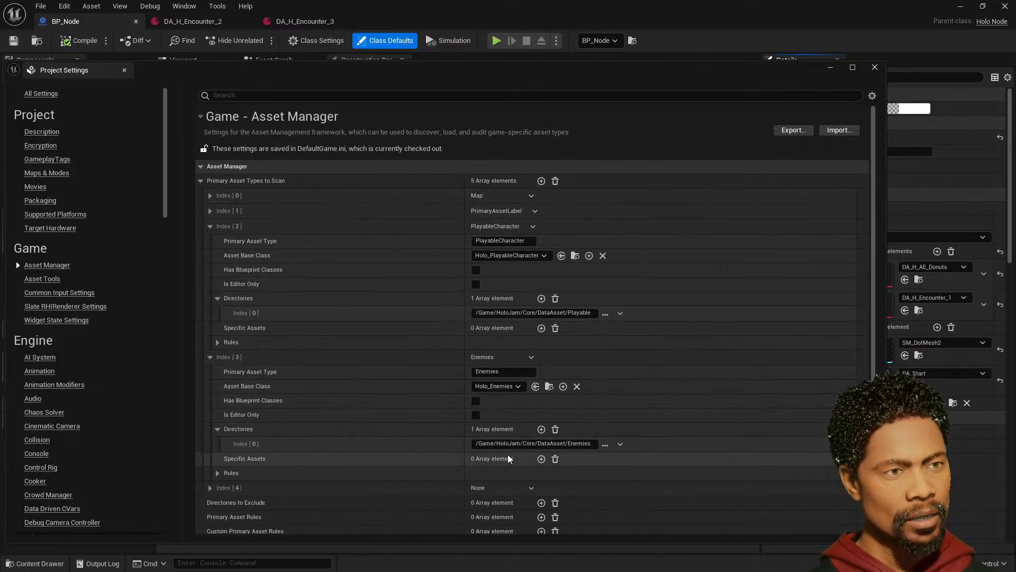
{"action": "scroll", "coordinate": [528, 415], "scroll_direction": "down", "scroll_amount": 3}
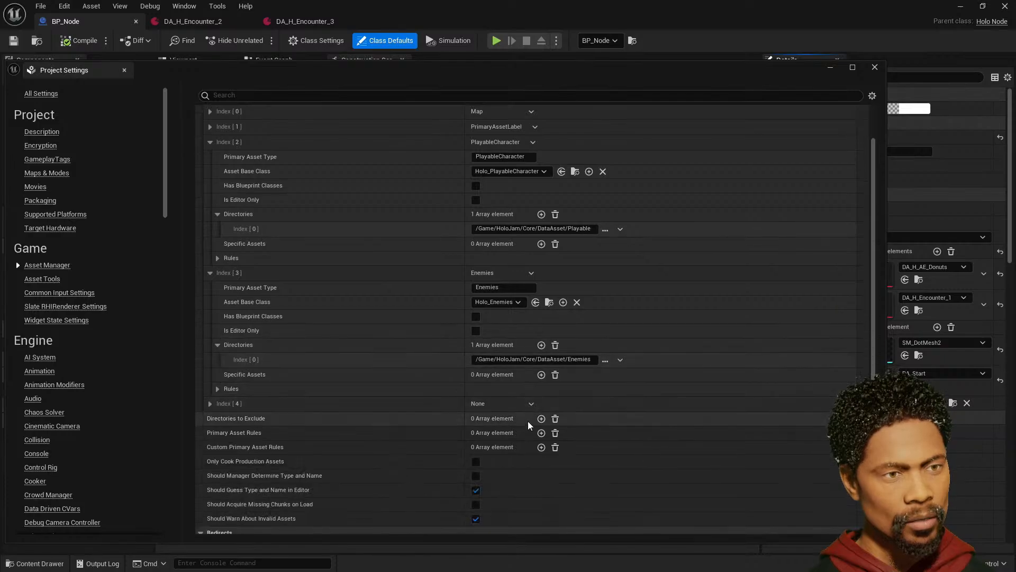
{"action": "left_click", "coordinate": [211, 403]}
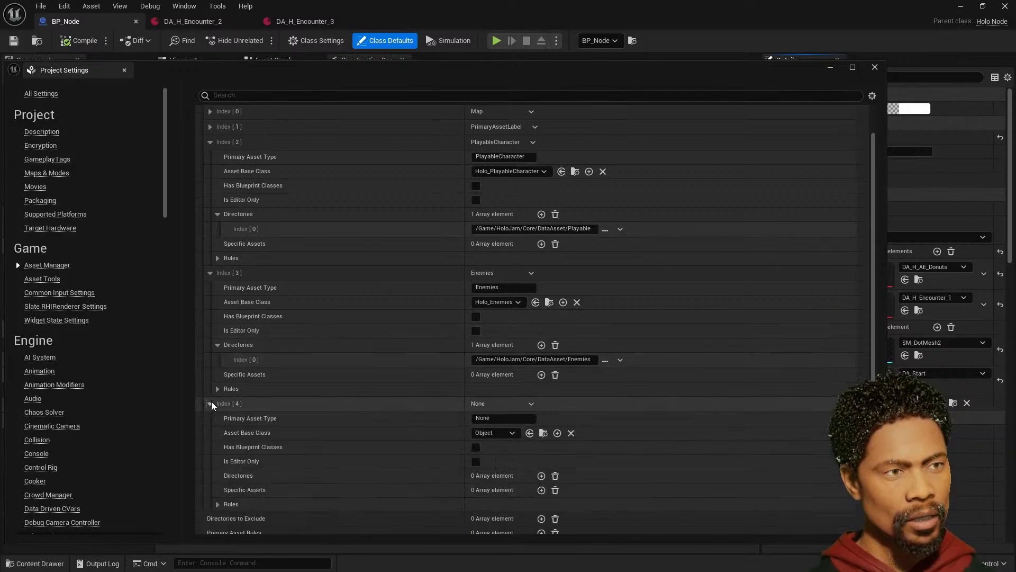
{"action": "left_click", "coordinate": [500, 419]}
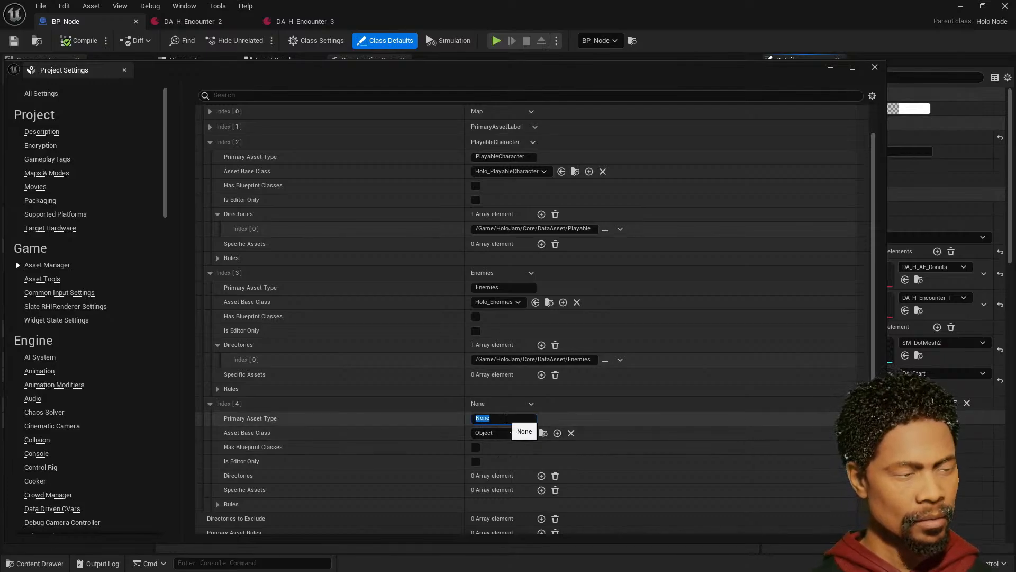
{"action": "type", "text": "En"}
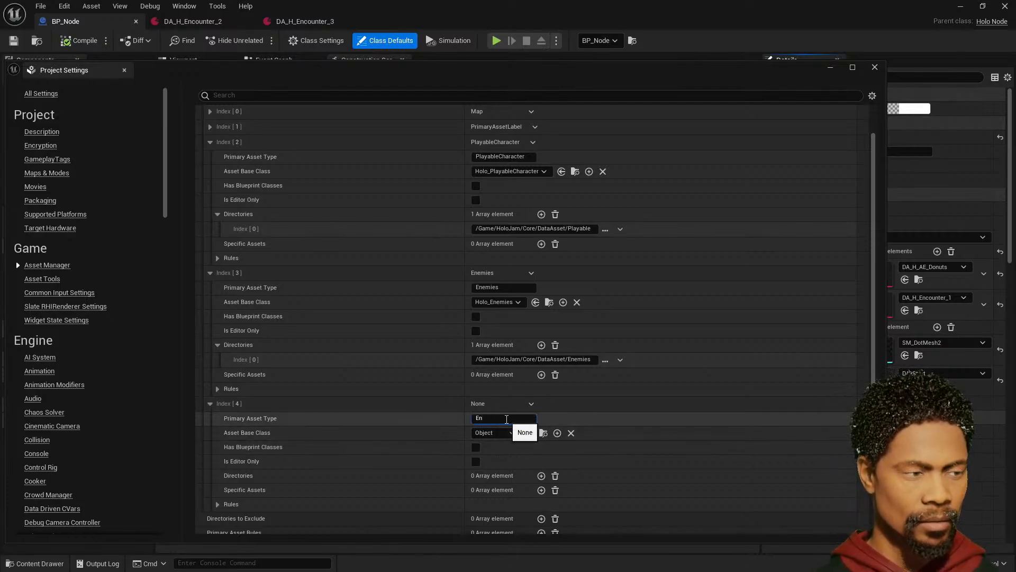
{"action": "type", "text": "counter"}
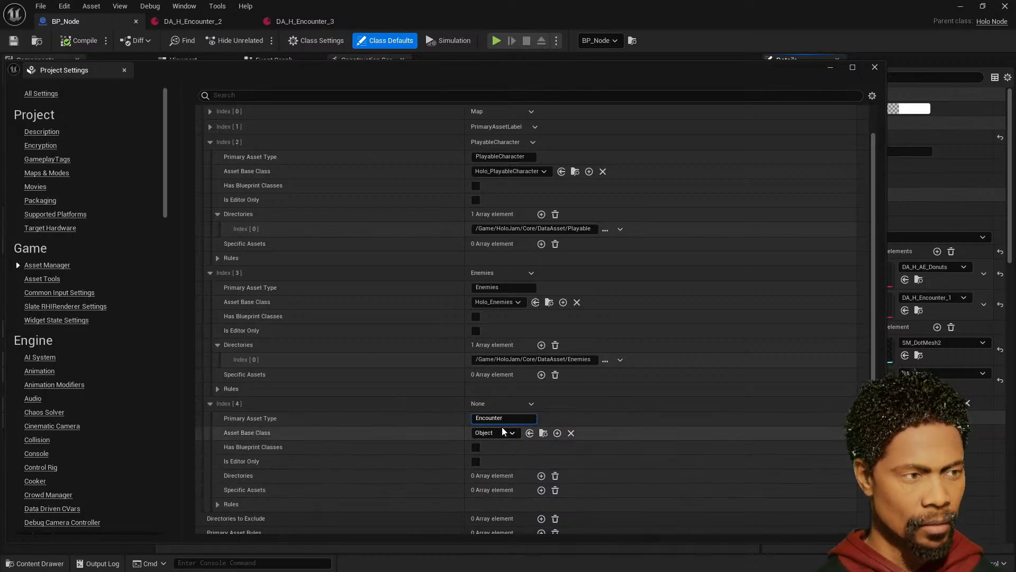
- Set the Asset Base Class of the Encounter entry to HEvent_Encounter
{"action": "left_click", "coordinate": [509, 433]}
{"action": "type", "text": "E"}
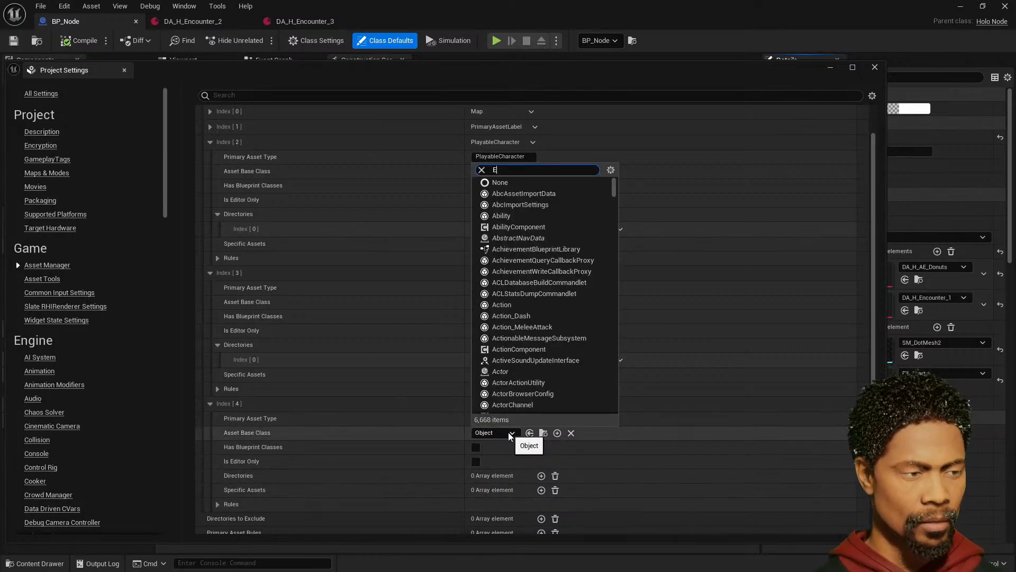
{"action": "type", "text": "Ncour"}
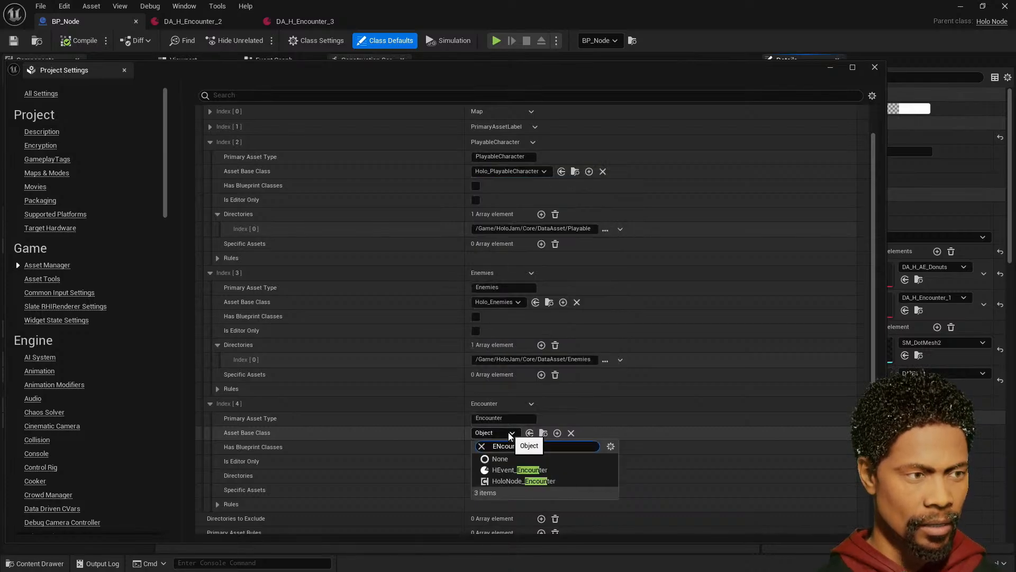
{"action": "left_click", "coordinate": [534, 472]}
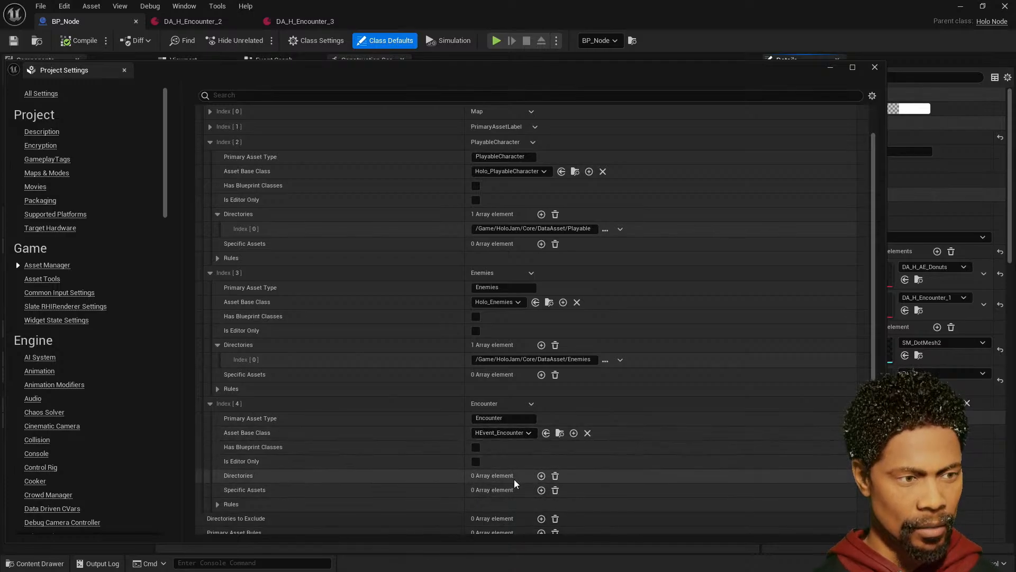
- Add a directory to the Encounter entry and point it to /Game/HoloJam/Core/DataAsset/Event/Encounters
{"action": "left_click", "coordinate": [541, 476]}
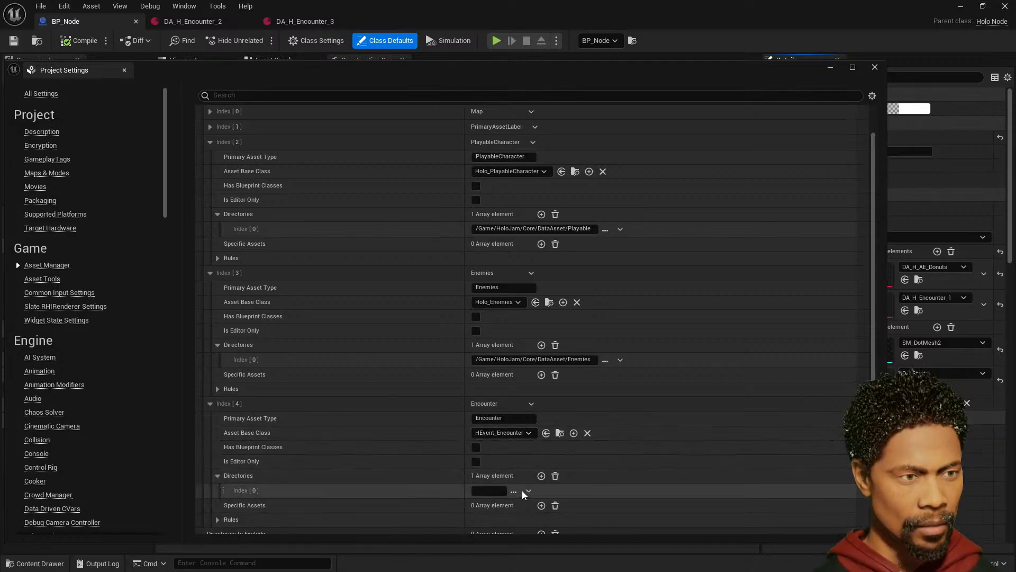
{"action": "left_click", "coordinate": [514, 491]}
{"action": "left_click", "coordinate": [533, 387]}
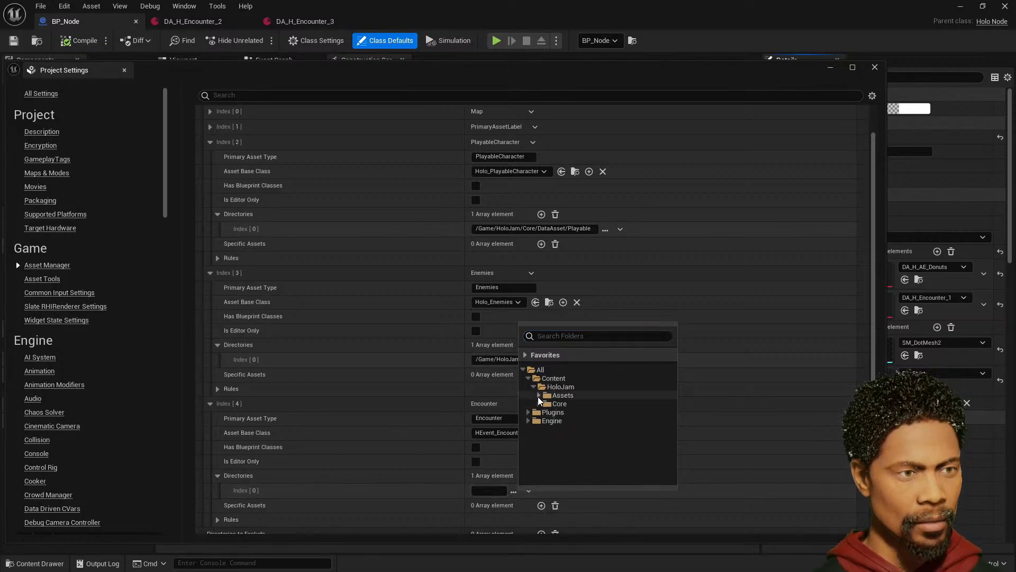
{"action": "left_click", "coordinate": [539, 403]}
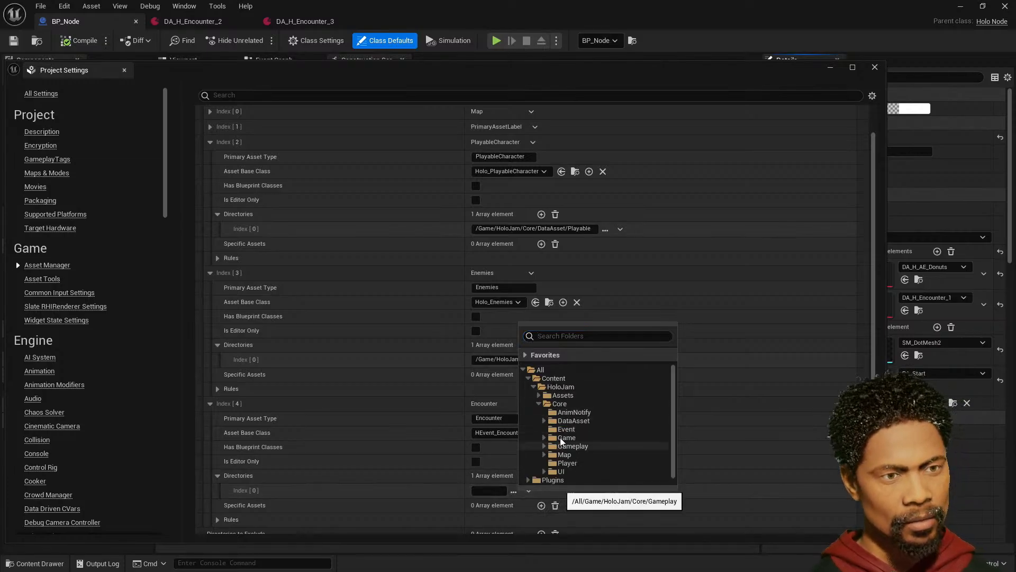
{"action": "left_click", "coordinate": [544, 421]}
{"action": "scroll", "coordinate": [560, 440], "scroll_direction": "down", "scroll_amount": 1}
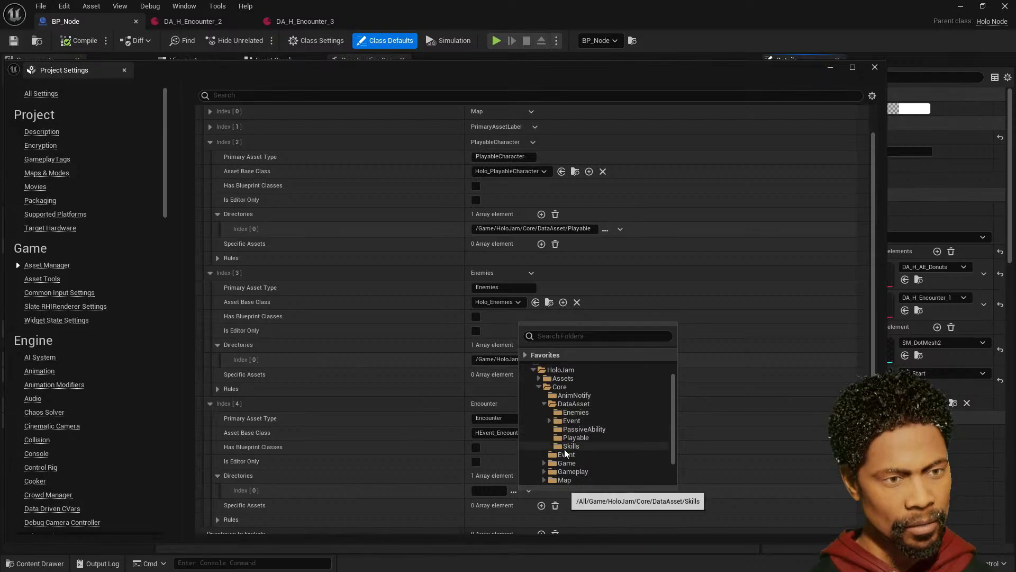
{"action": "left_click", "coordinate": [550, 420]}
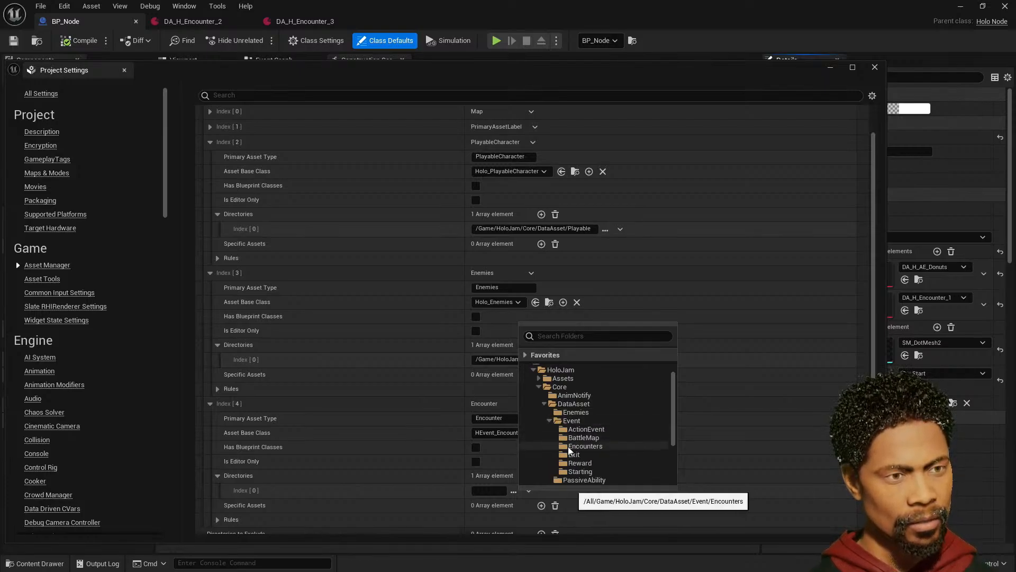
{"action": "left_click", "coordinate": [568, 447]}
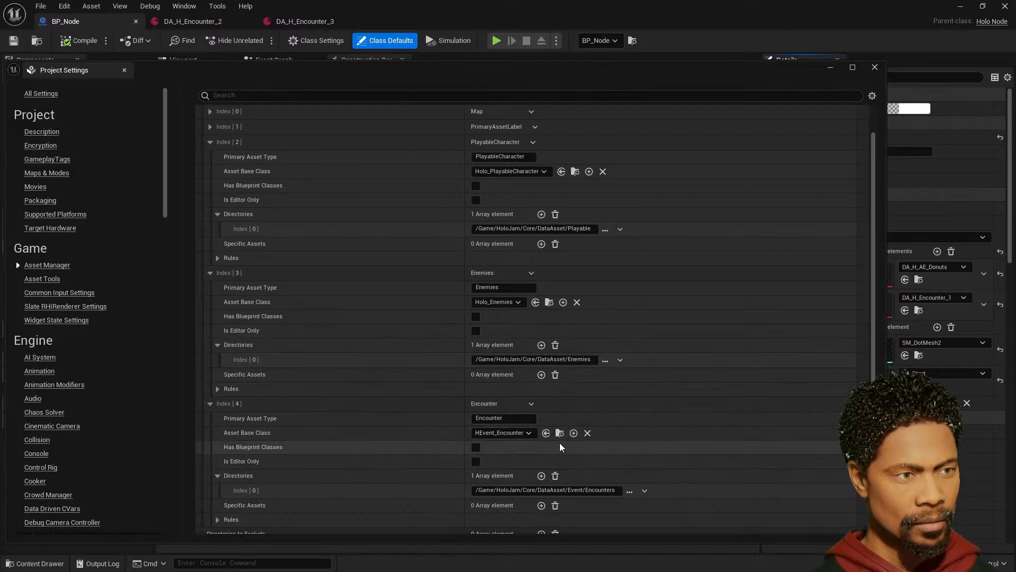
- Expand the sixth entry of Primary Asset Types to Scan and set its Primary Asset Type to ActionEvent
{"action": "scroll", "coordinate": [562, 323], "scroll_direction": "up", "scroll_amount": 3}
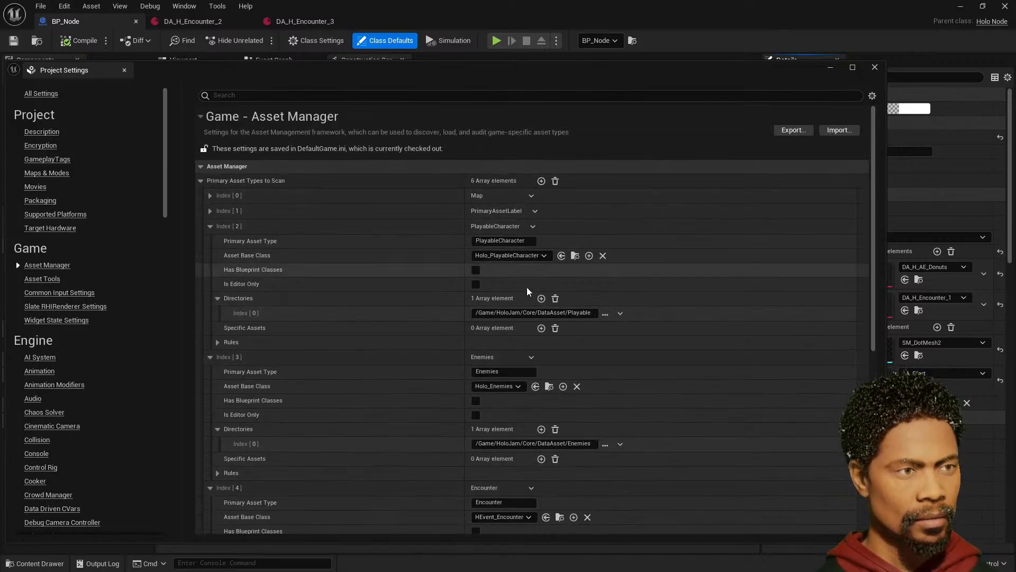
{"action": "scroll", "coordinate": [521, 328], "scroll_direction": "down", "scroll_amount": 5}
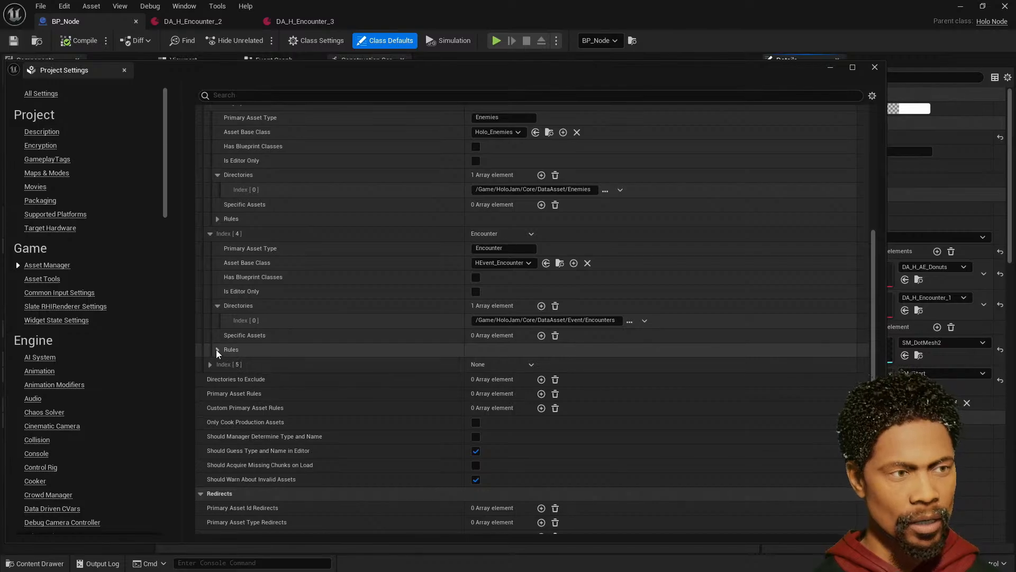
{"action": "left_click", "coordinate": [210, 365]}
{"action": "left_click", "coordinate": [511, 378]}
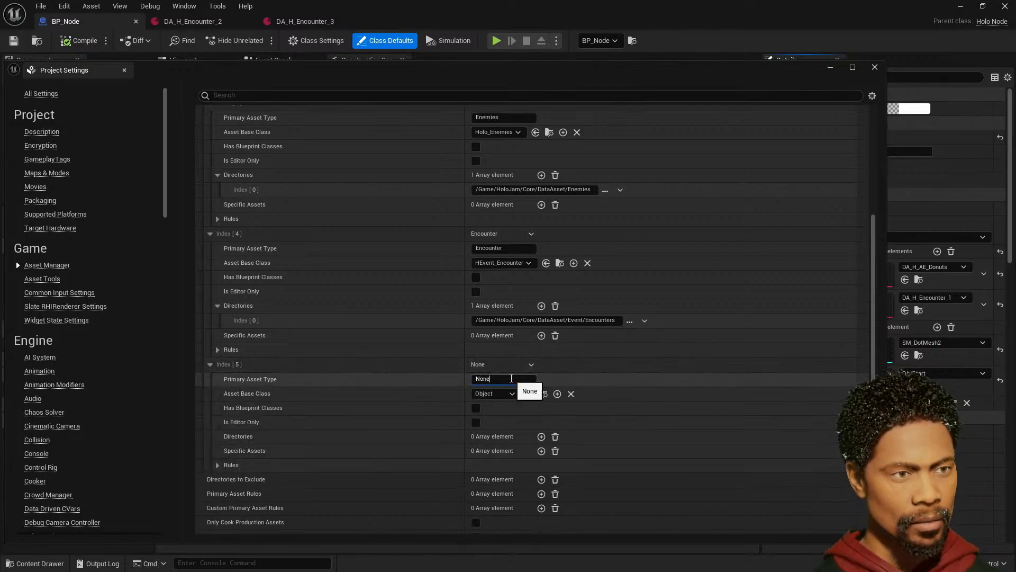
{"action": "double_click", "coordinate": [511, 378]}
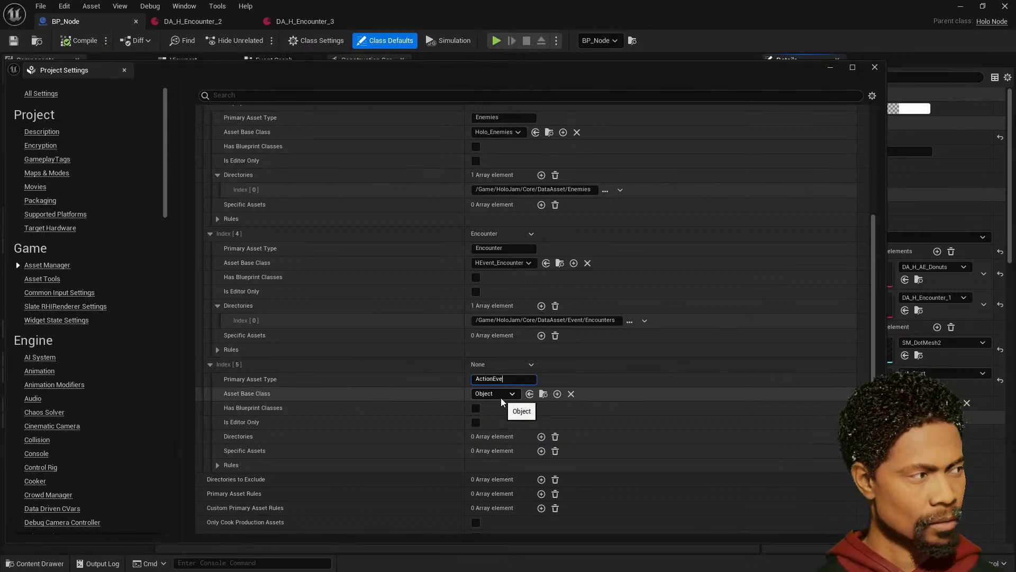
- Set the Asset Base Class of the ActionEvent entry to HEvent_ActionEvent
{"action": "left_click", "coordinate": [501, 396]}
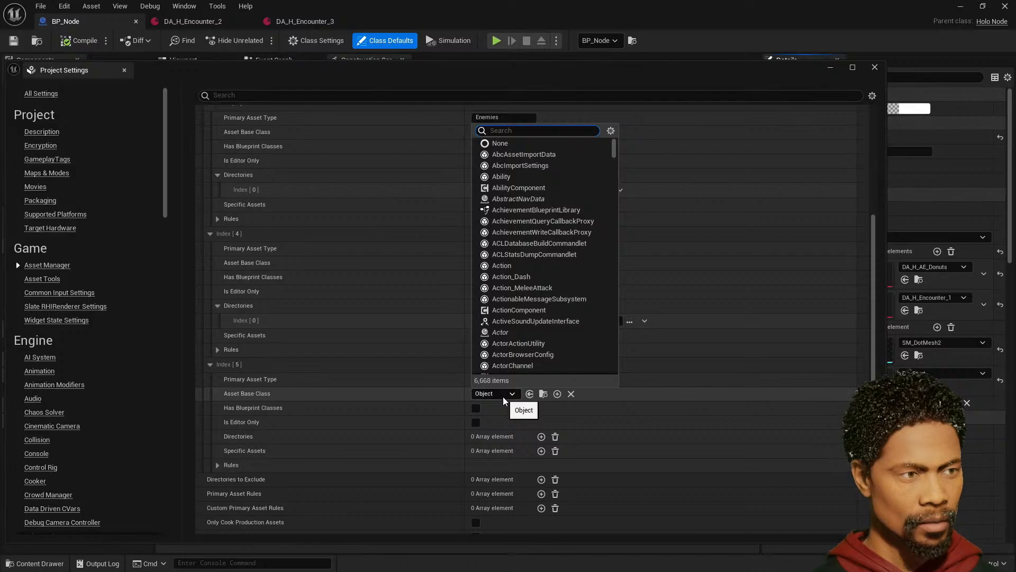
{"action": "type", "text": "actionev"}
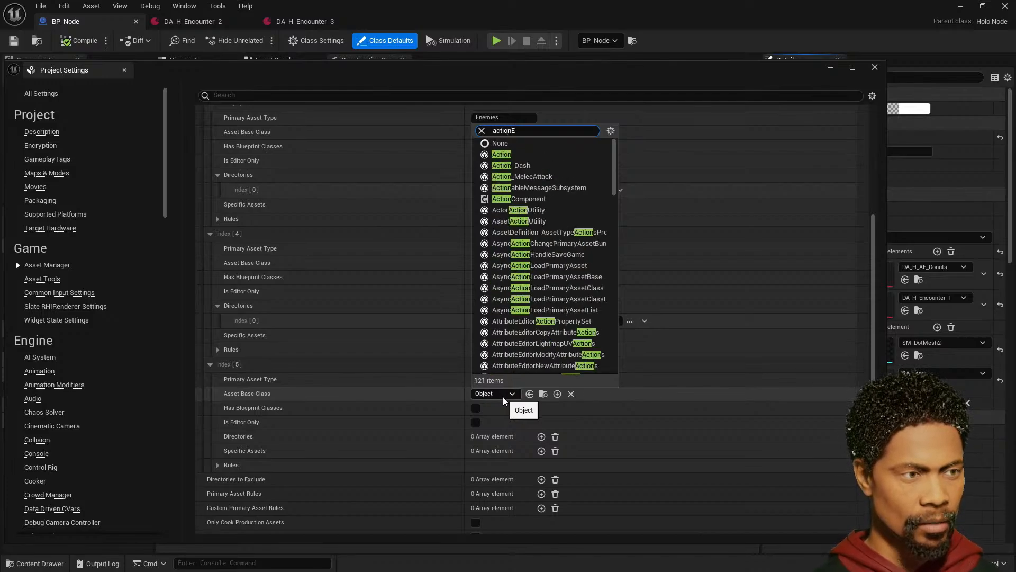
{"action": "type", "text": "ent"}
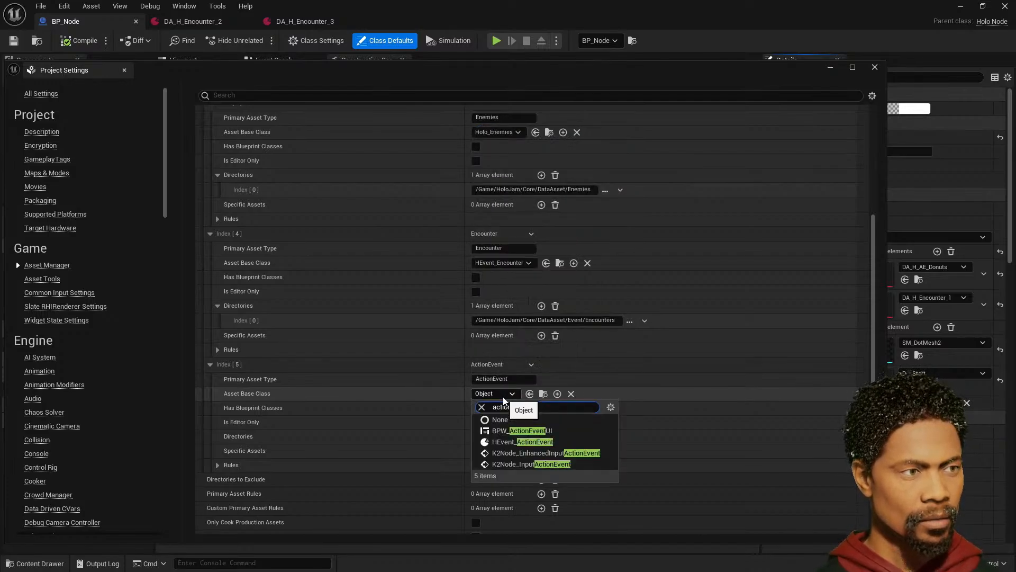
{"action": "left_click", "coordinate": [554, 441]}
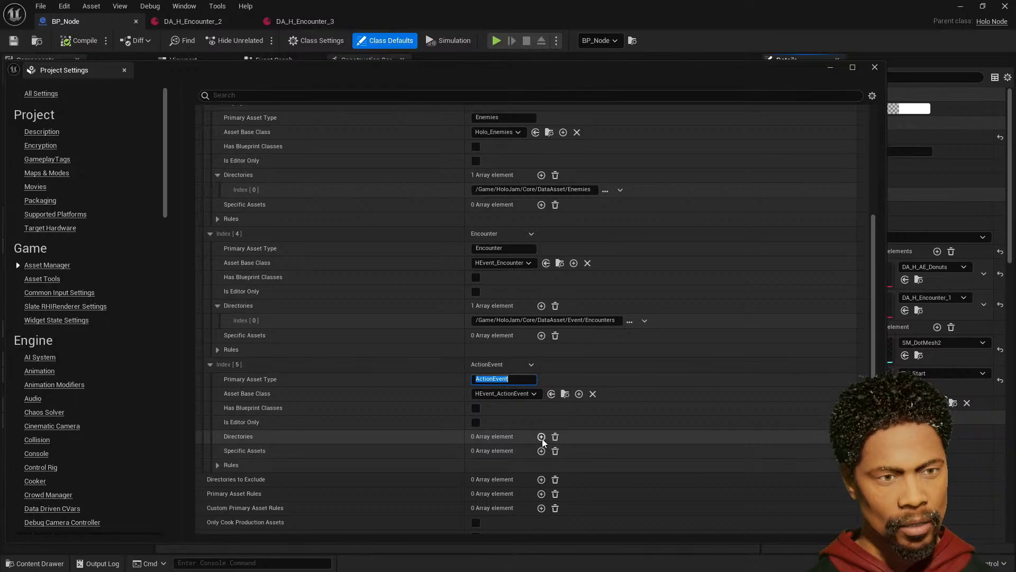
- Add a directory to the ActionEvent entry, point it to /Game/HoloJam/Core/DataAsset/Event/ActionEvent, and return to the BP_Node blueprint
{"action": "left_click", "coordinate": [541, 437]}
{"action": "left_click", "coordinate": [514, 451]}
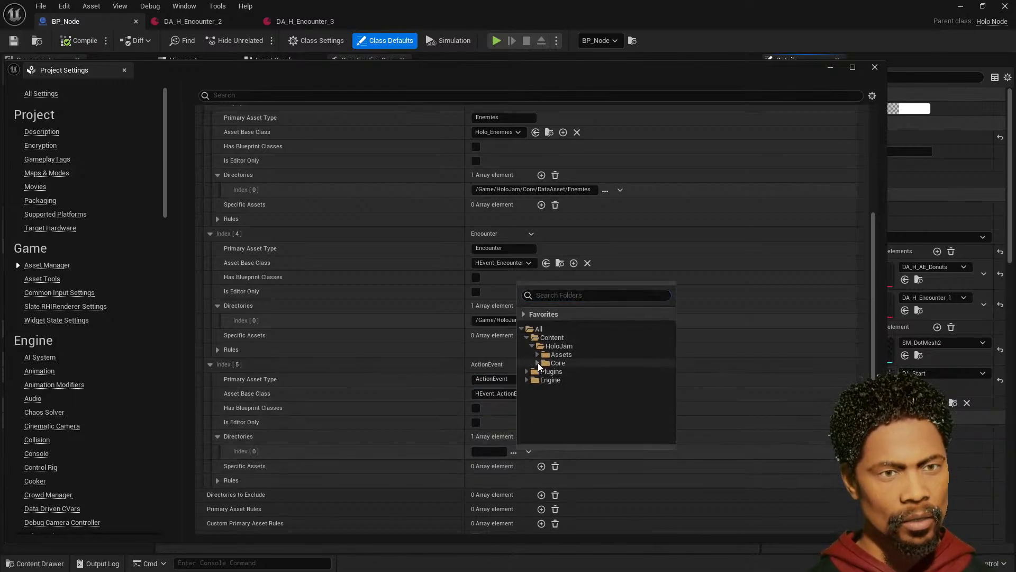
{"action": "left_click", "coordinate": [538, 363]}
{"action": "left_click", "coordinate": [543, 379]}
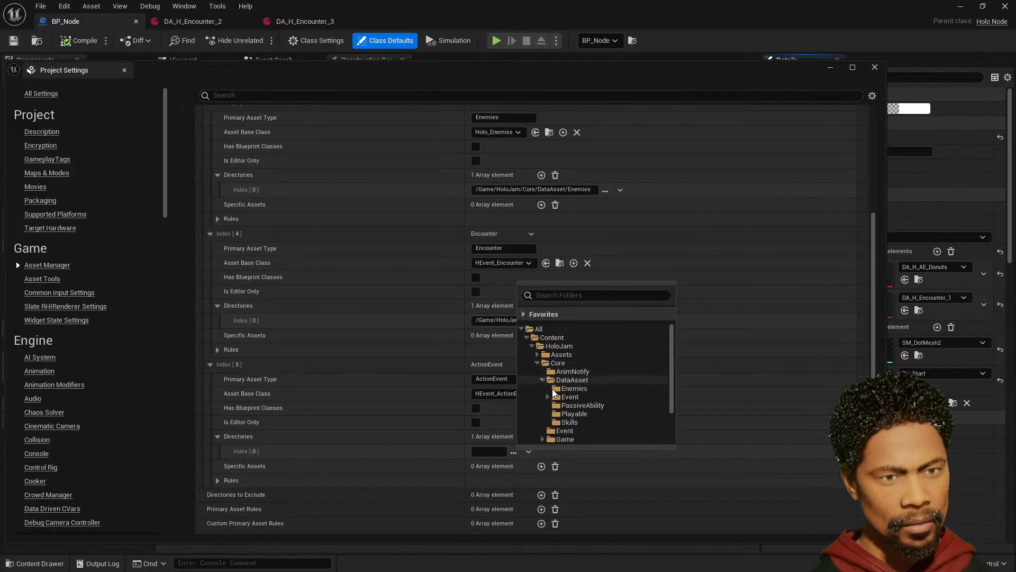
{"action": "left_click", "coordinate": [548, 396]}
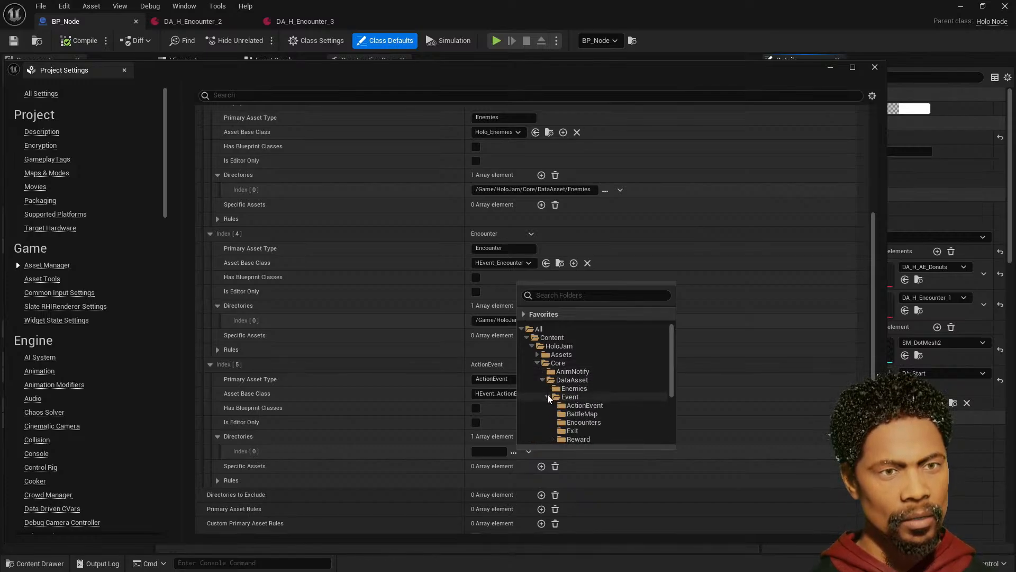
{"action": "left_click", "coordinate": [574, 405]}
{"action": "scroll", "coordinate": [541, 438], "scroll_direction": "down", "scroll_amount": 2}
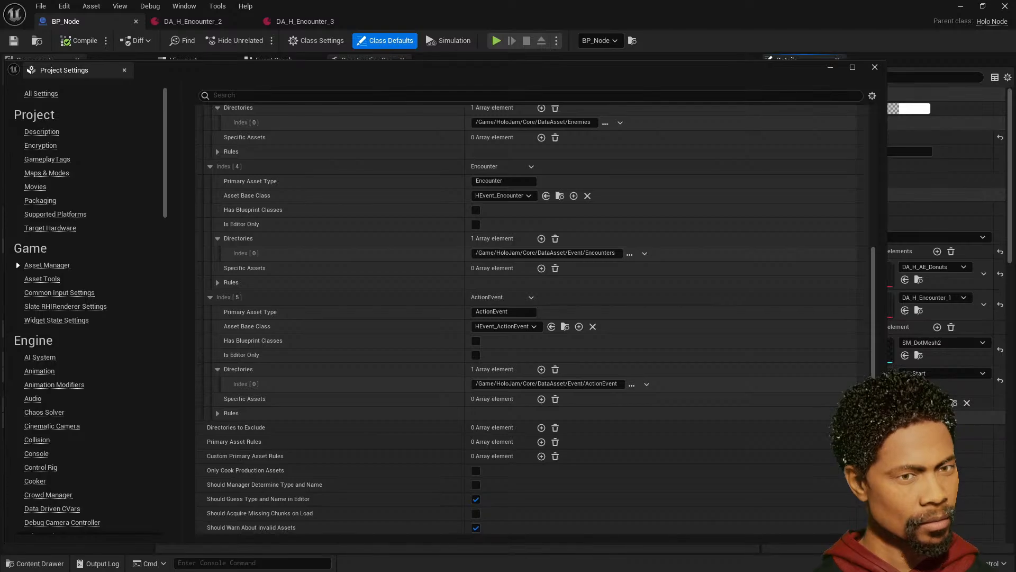
{"action": "scroll", "coordinate": [524, 392], "scroll_direction": "up", "scroll_amount": 2}
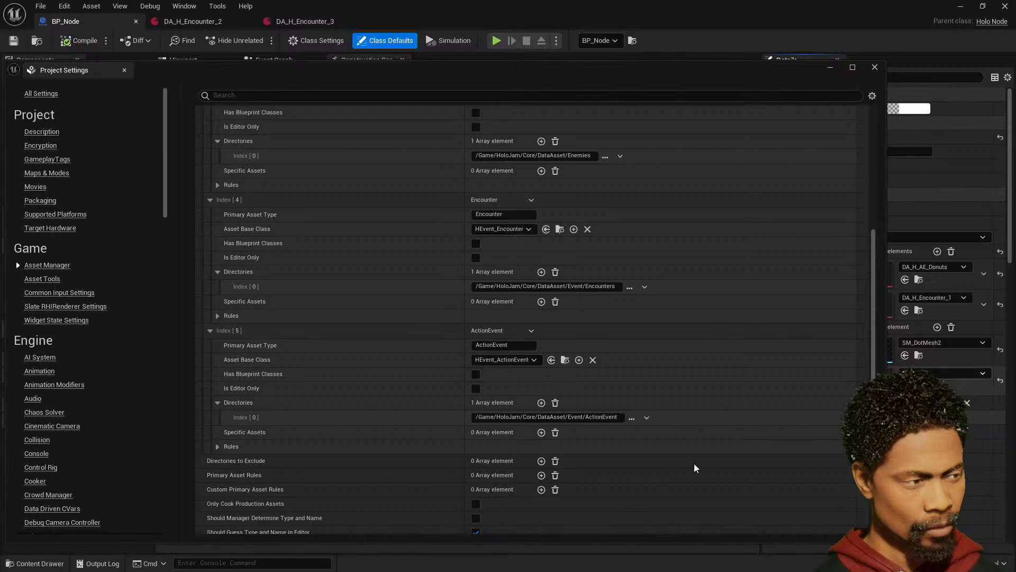
{"action": "left_click_drag", "start_coordinate": [483, 73], "coordinate": [583, 0]}
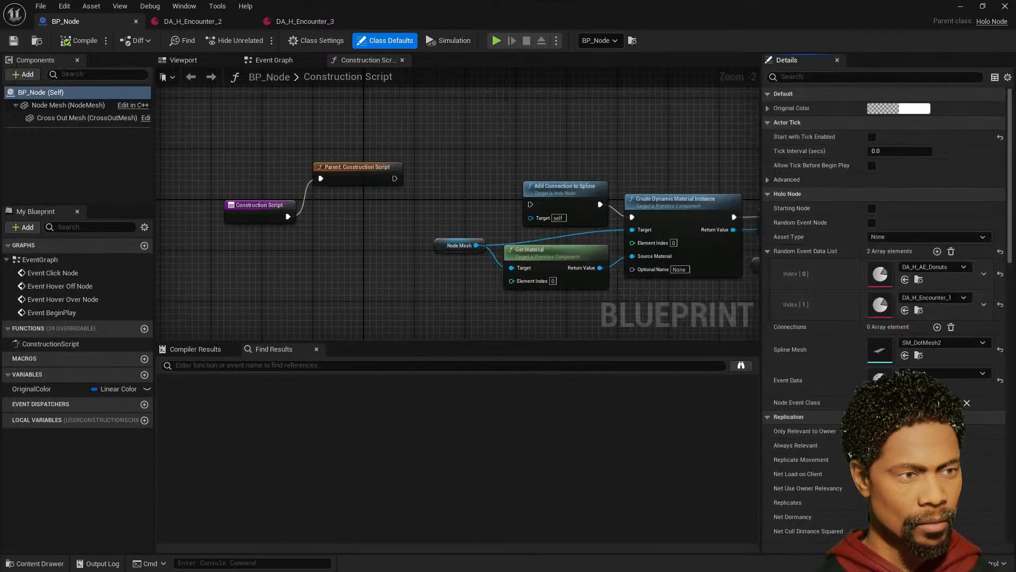
- Look through the Reward, Starting and Encounters folders of the Event data assets
{"action": "left_click", "coordinate": [52, 565]}
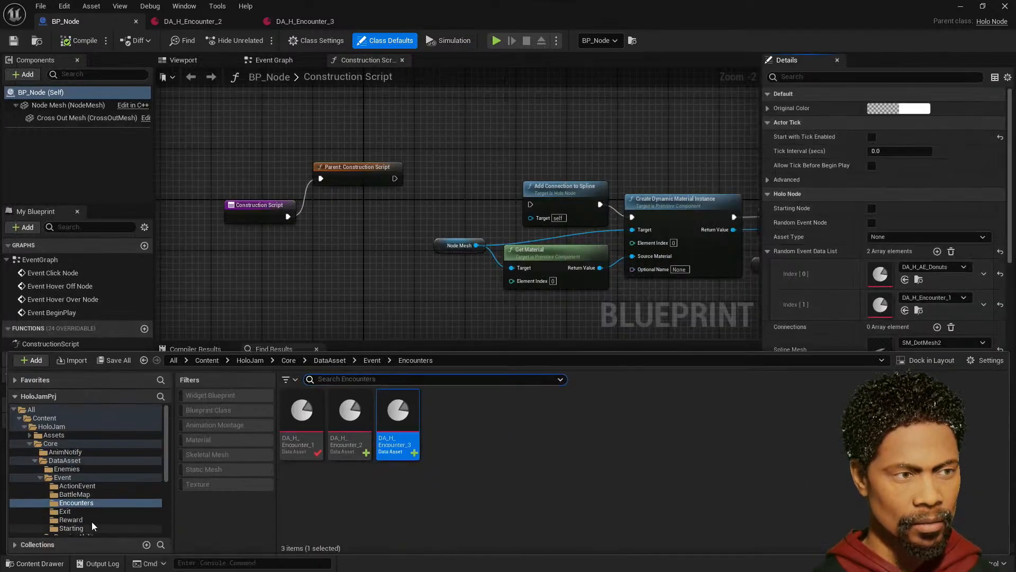
{"action": "left_click", "coordinate": [78, 503]}
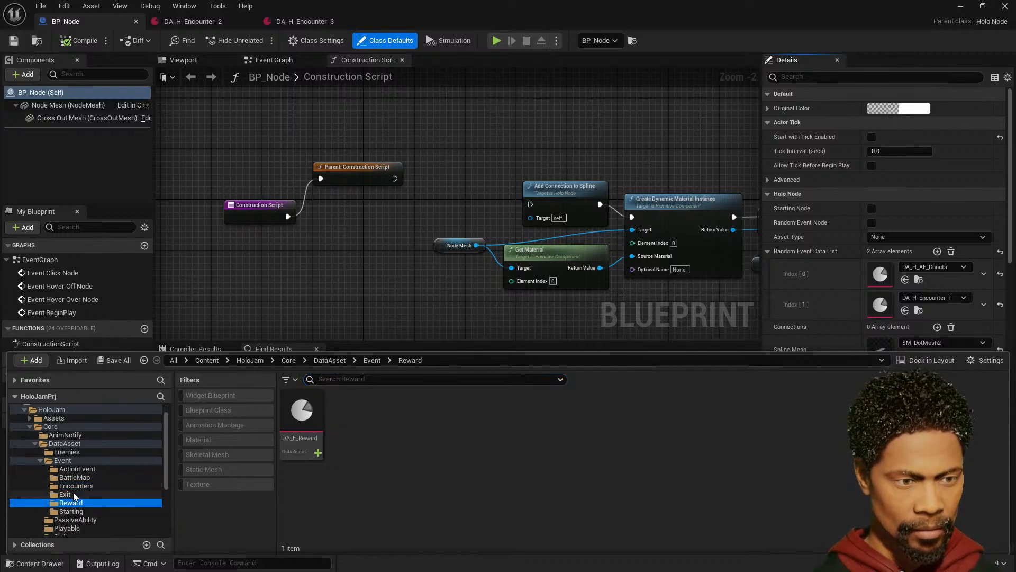
{"action": "left_click", "coordinate": [67, 494]}
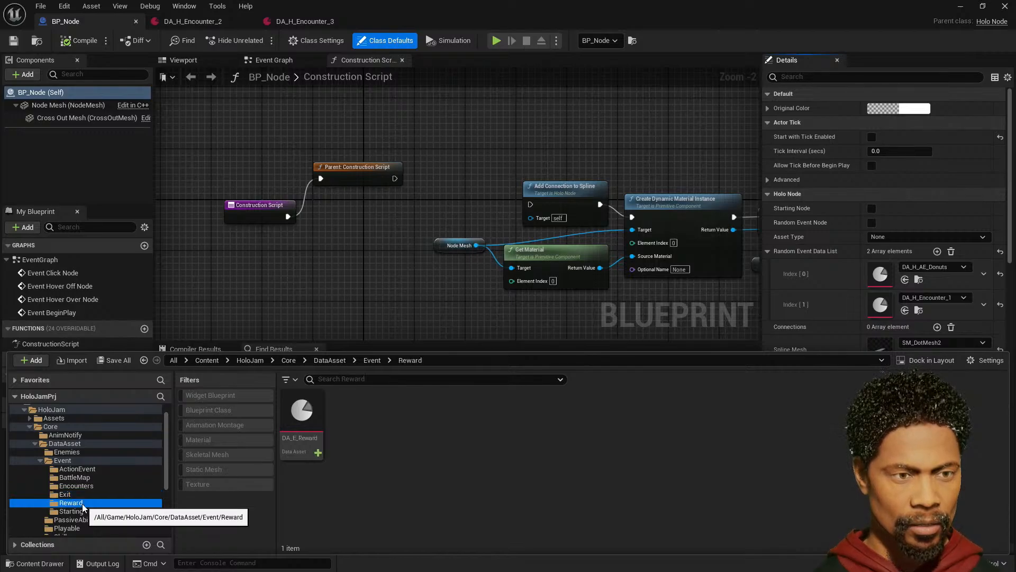
{"action": "left_click", "coordinate": [84, 511]}
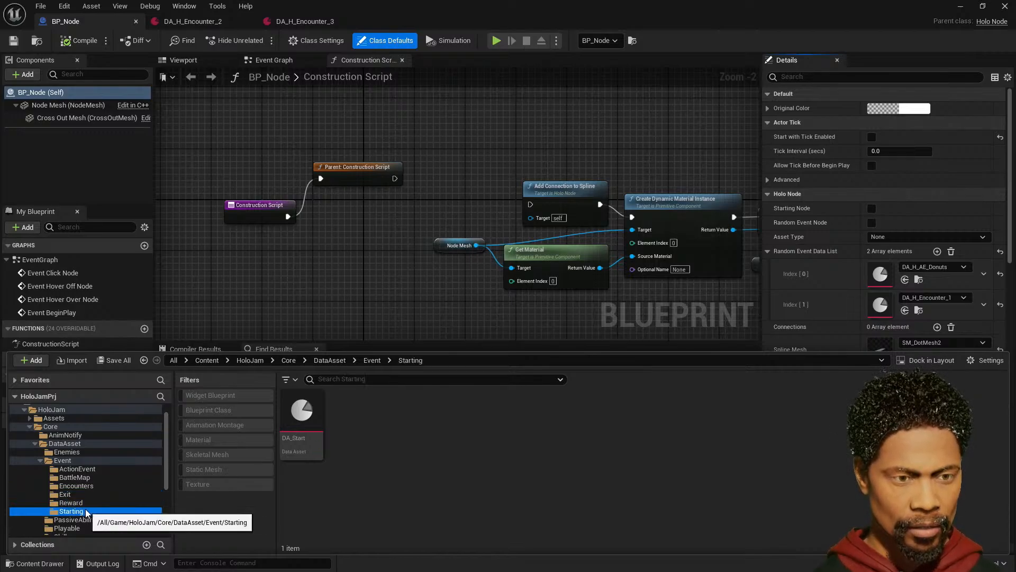
{"action": "left_click", "coordinate": [82, 504]}
{"action": "left_click", "coordinate": [90, 487]}
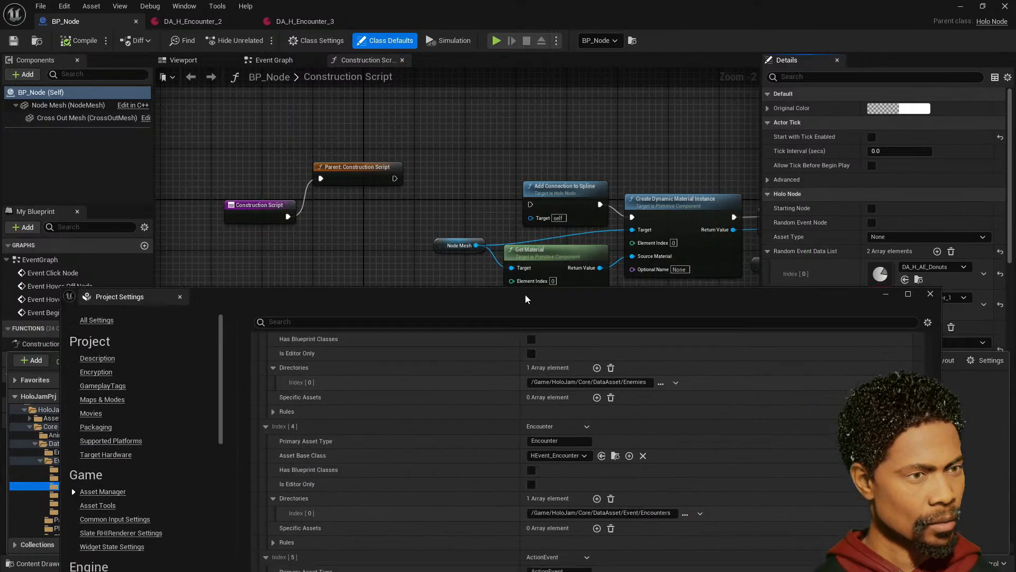
- Close the Project Settings and set BP_Node's default Asset Type to ActionEvent
{"action": "left_click_drag", "start_coordinate": [525, 294], "coordinate": [474, 72]}
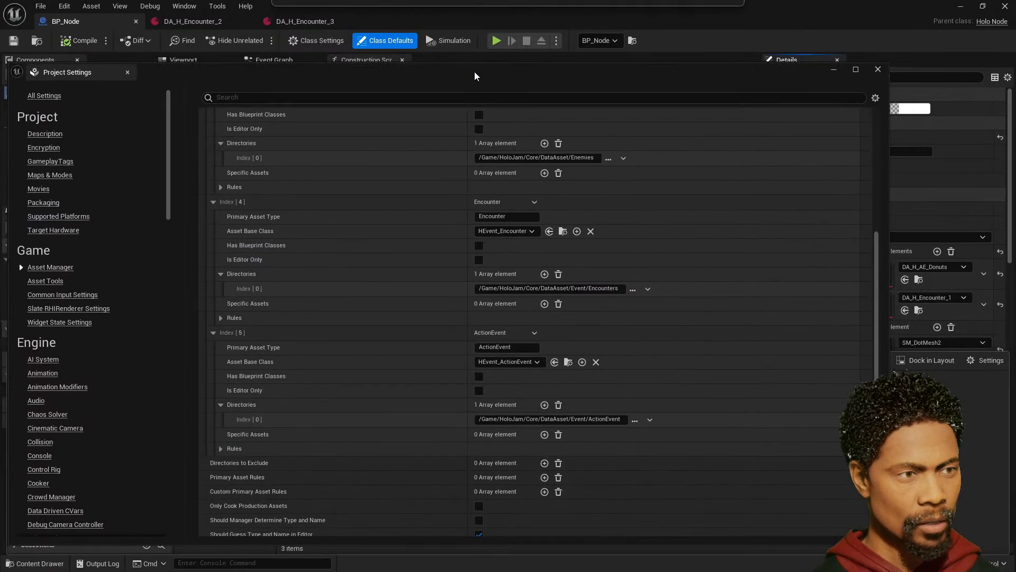
{"action": "left_click", "coordinate": [883, 70]}
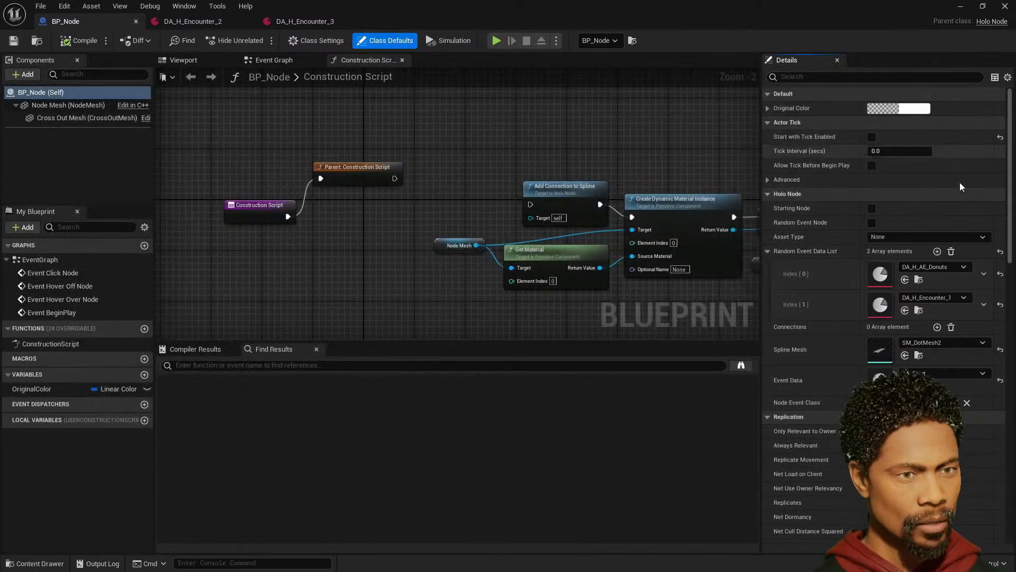
{"action": "left_click", "coordinate": [917, 236]}
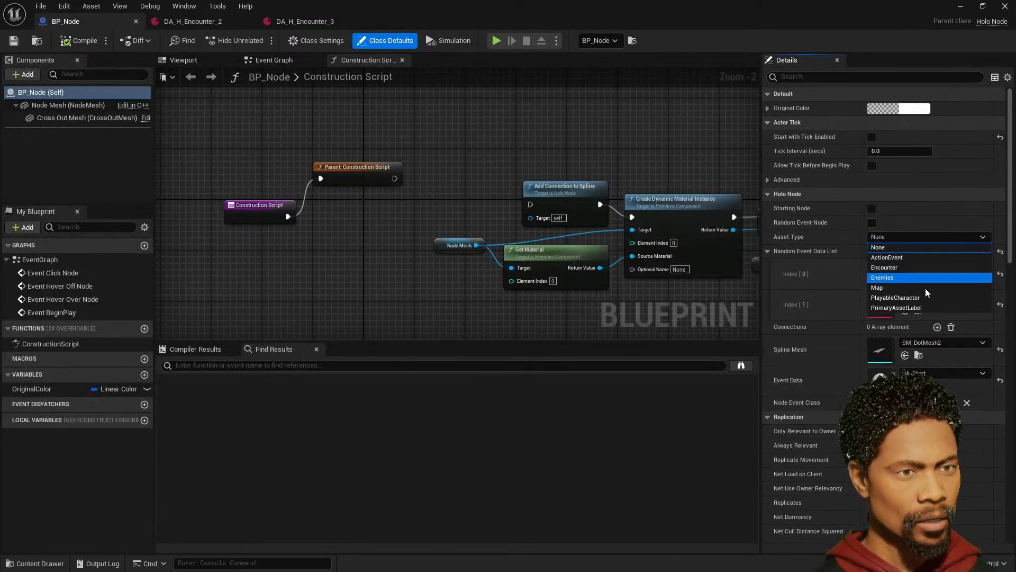
{"action": "left_click", "coordinate": [911, 258]}
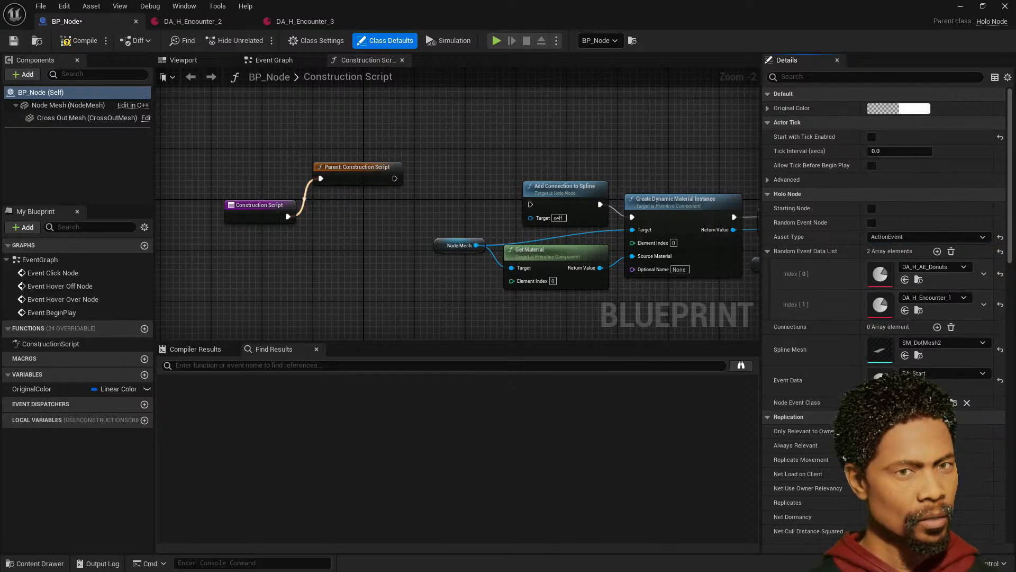
- Switch to Visual Studio and compare the AssetType property in HoloNode.h with the OnConstruction code in HoloNode.cpp
{"action": "key", "text": "alt+Tab"}
{"action": "left_click_drag", "start_coordinate": [872, 307], "coordinate": [520, 97]}
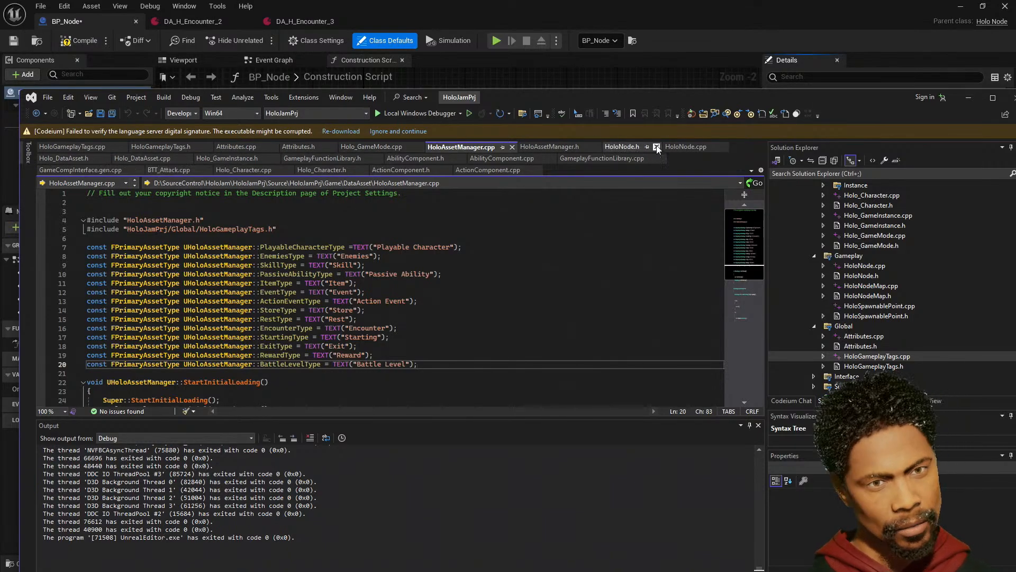
{"action": "left_click", "coordinate": [690, 147]}
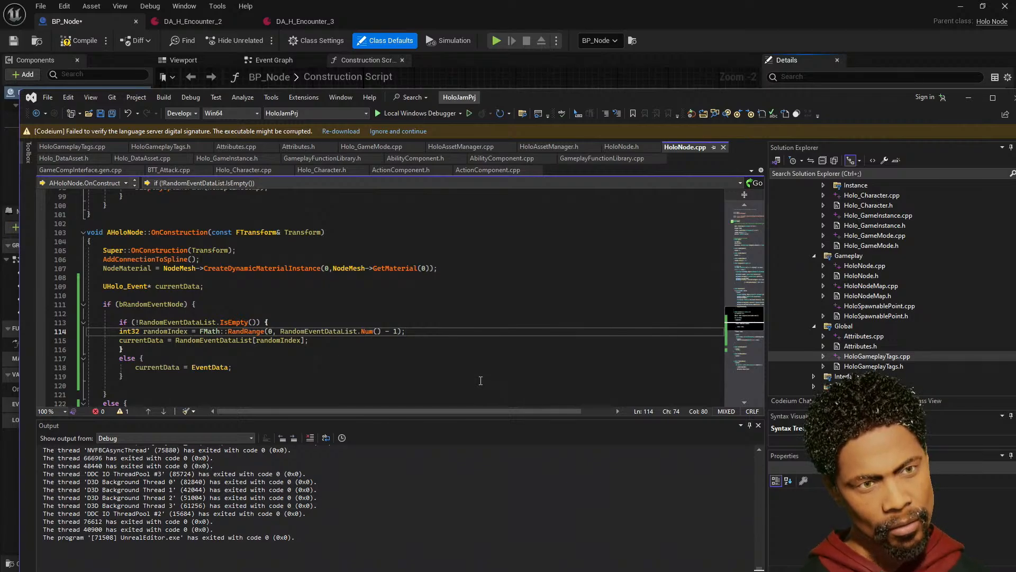
{"action": "left_click", "coordinate": [621, 147]}
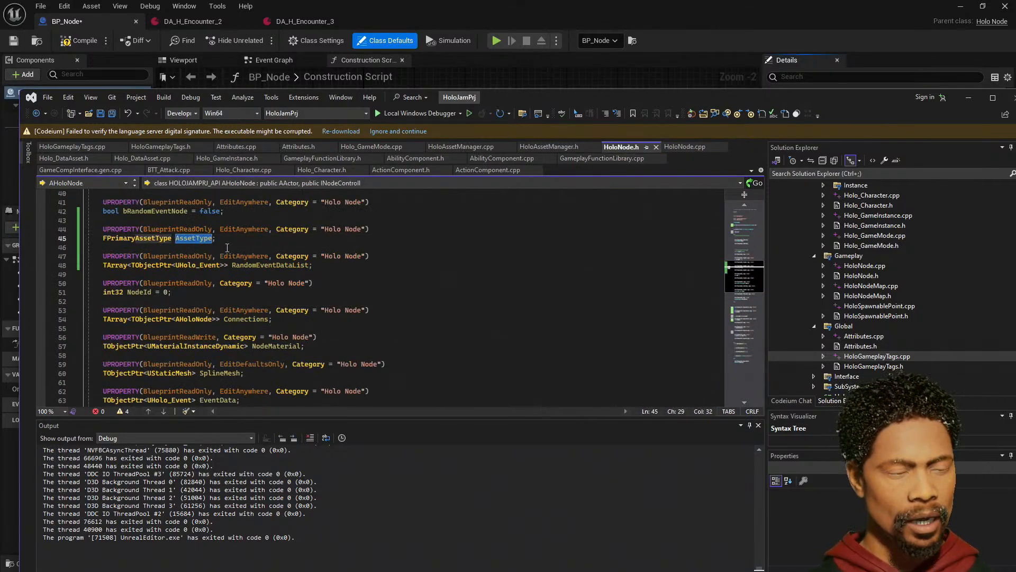
{"action": "left_click", "coordinate": [686, 147]}
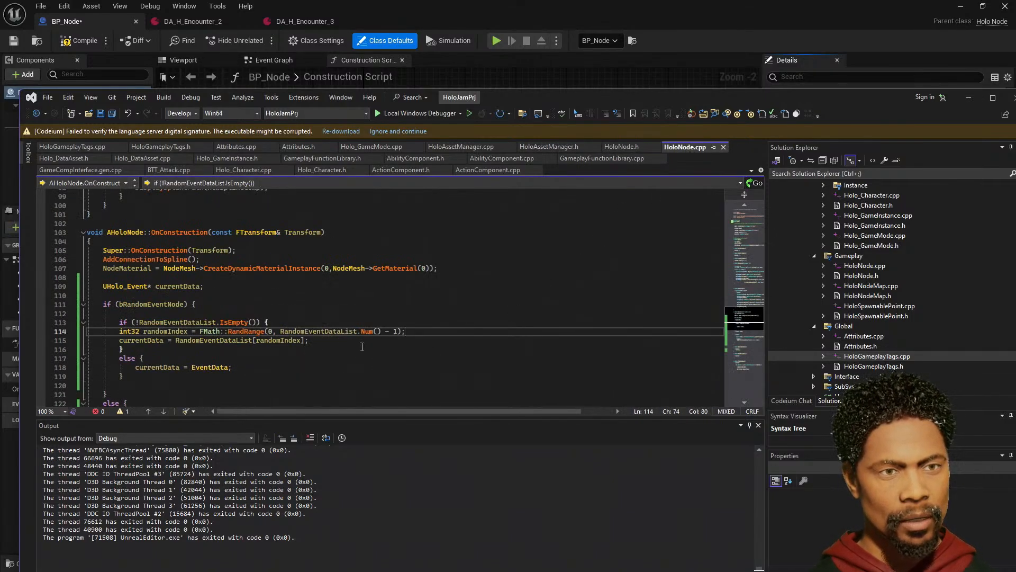
- Try to use a member of AssetType on a new line inside the non-empty RandomEventDataList check in OnConstruction
{"action": "left_click", "coordinate": [415, 321]}
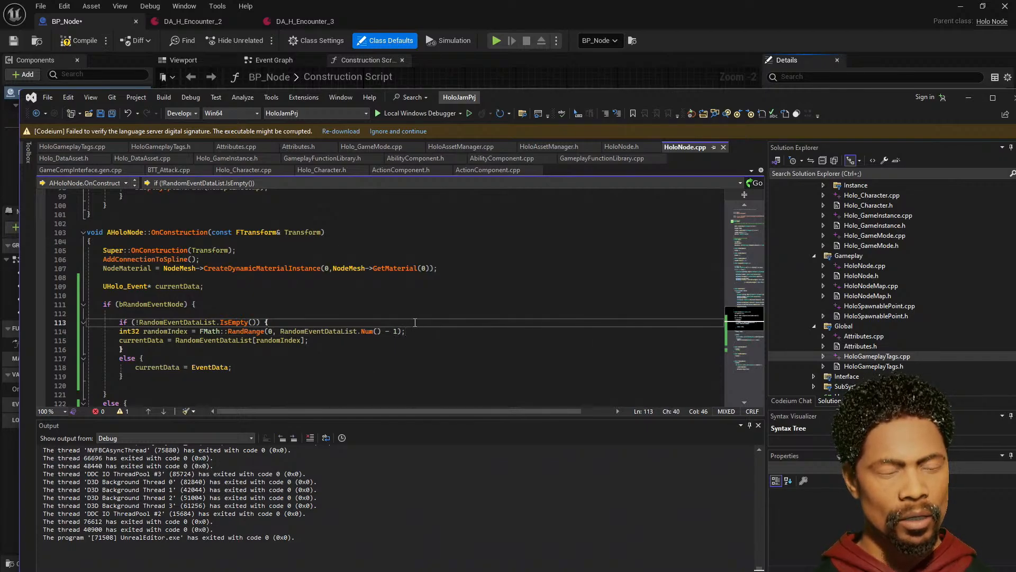
{"action": "key", "text": "Return"}
{"action": "key", "text": "Return"}
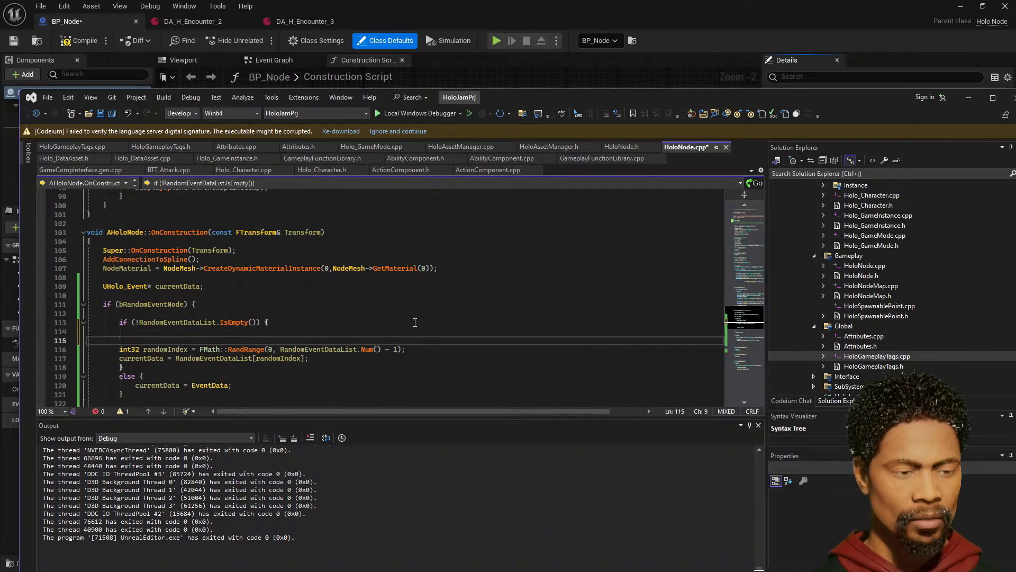
{"action": "type", "text": "AssetType."}
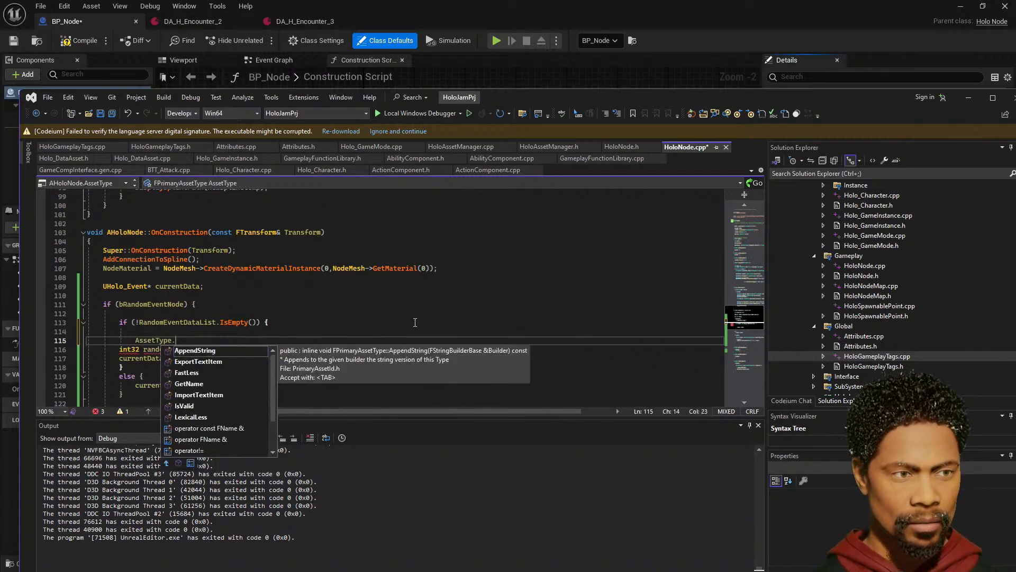
{"action": "key", "text": "BackSpace"}
{"action": "key", "text": "shift+Tab"}
{"action": "key", "text": "ctrl+BackSpace"}
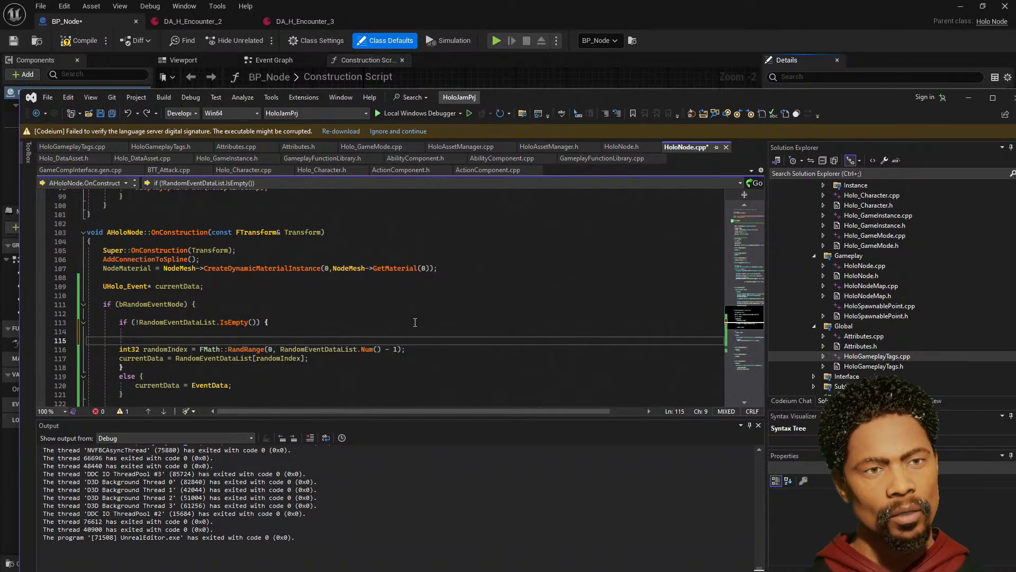
{"action": "type", "text": "Random"}
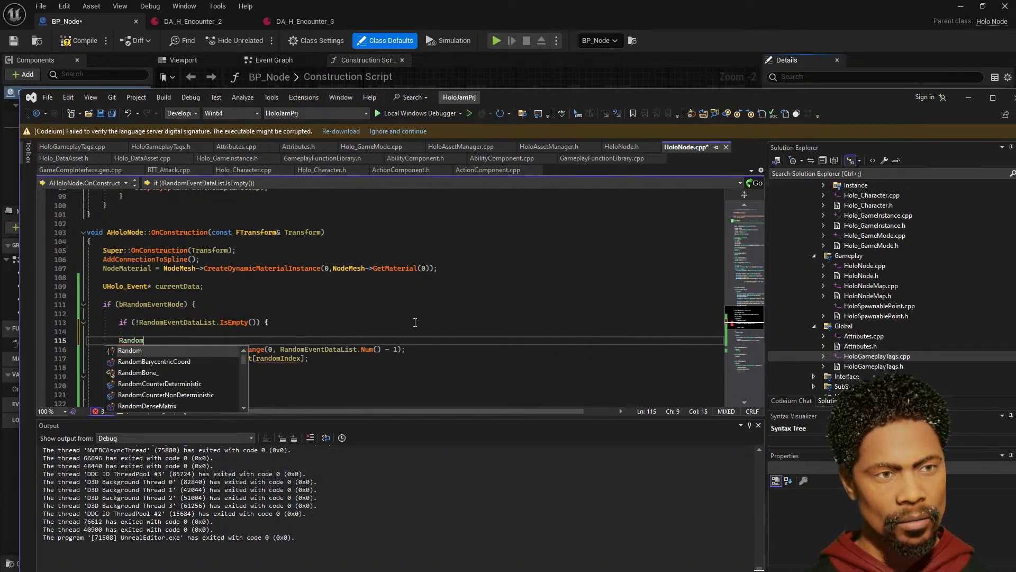
{"action": "left_click", "coordinate": [415, 269]}
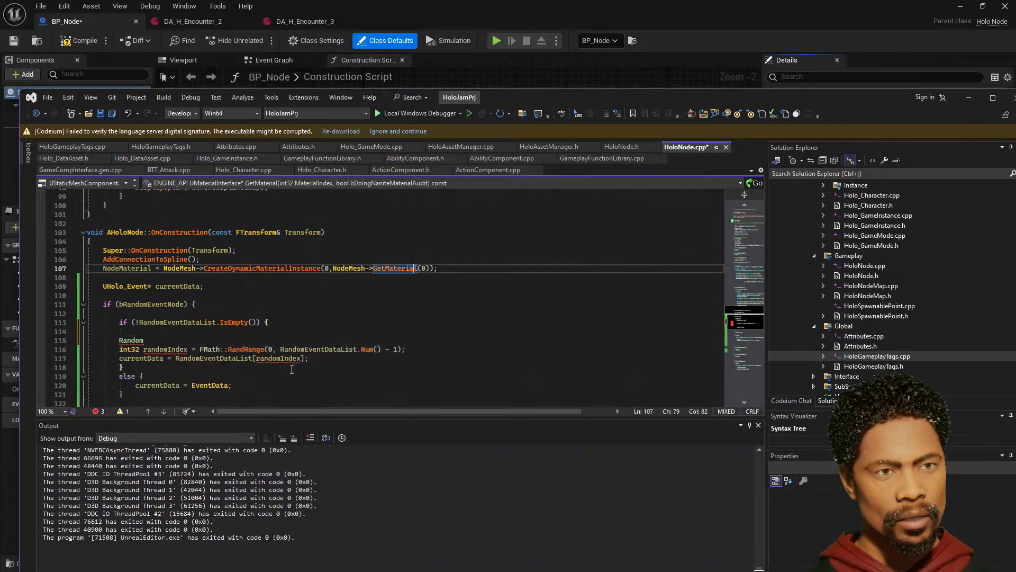
{"action": "left_click", "coordinate": [306, 359]}
{"action": "left_click", "coordinate": [179, 340]}
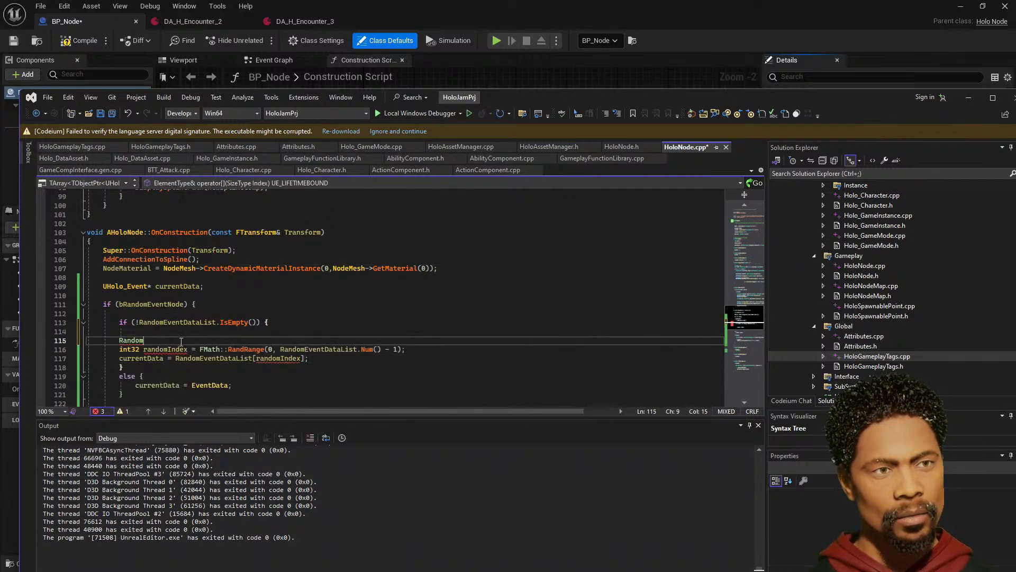
{"action": "key", "text": "BackSpace"}
{"action": "key", "text": "BackSpace"}
{"action": "key", "text": "BackSpace"}
{"action": "key", "text": "BackSpace"}
{"action": "key", "text": "BackSpace"}
{"action": "key", "text": "BackSpace"}
{"action": "key", "text": "BackSpace"}
{"action": "key", "text": "BackSpace"}
{"action": "key", "text": "BackSpace"}
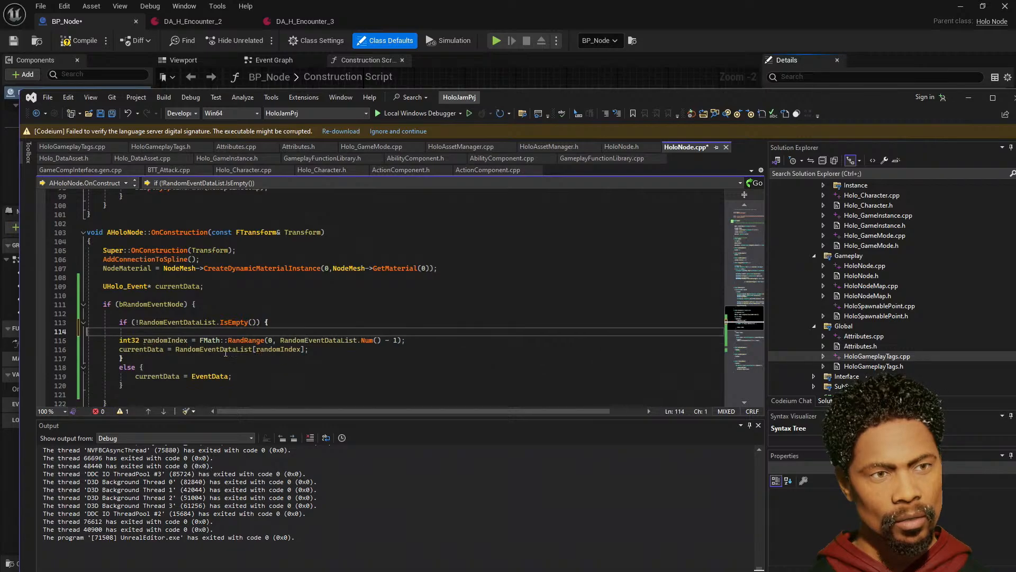
- Try to access an asset member on RandomEventDataList[randomIndex] in the currentData assignment, and remove the attempt
{"action": "left_click", "coordinate": [306, 349]}
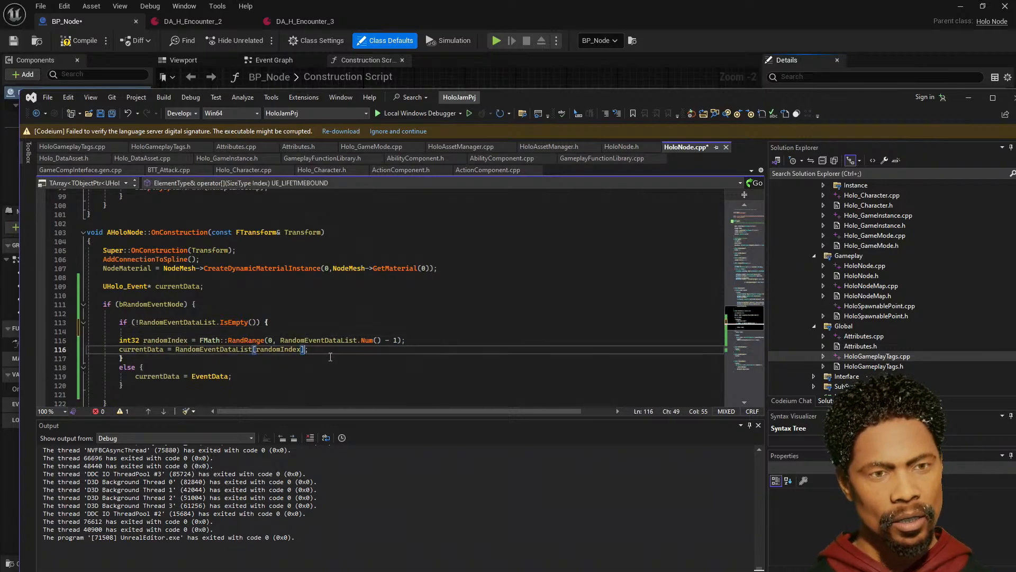
{"action": "type", "text": "."}
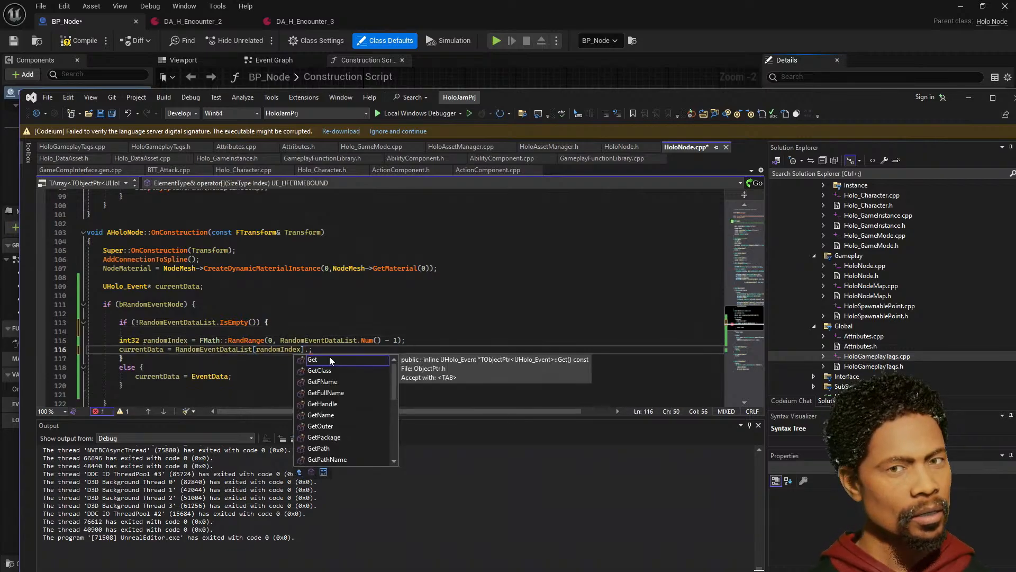
{"action": "type", "text": "Ass"}
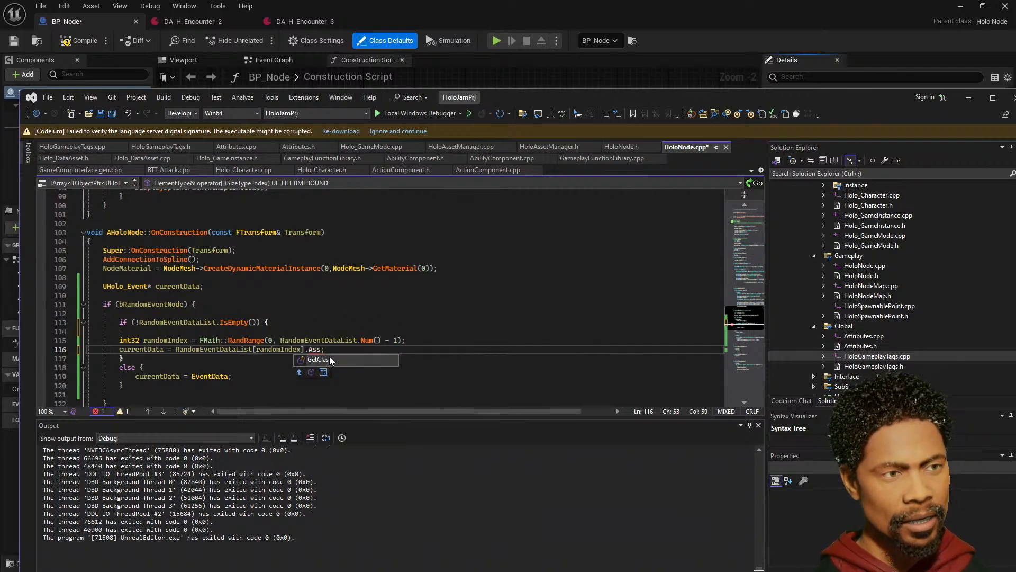
{"action": "type", "text": "e"}
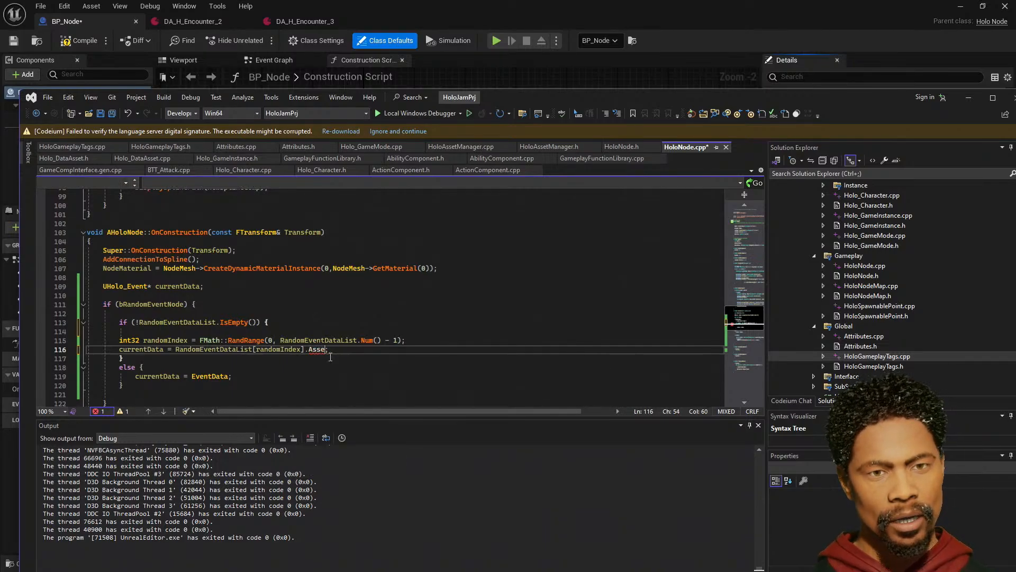
{"action": "key", "text": "BackSpace"}
{"action": "key", "text": "BackSpace"}
{"action": "key", "text": "BackSpace"}
{"action": "key", "text": "BackSpace"}
{"action": "key", "text": "BackSpace"}
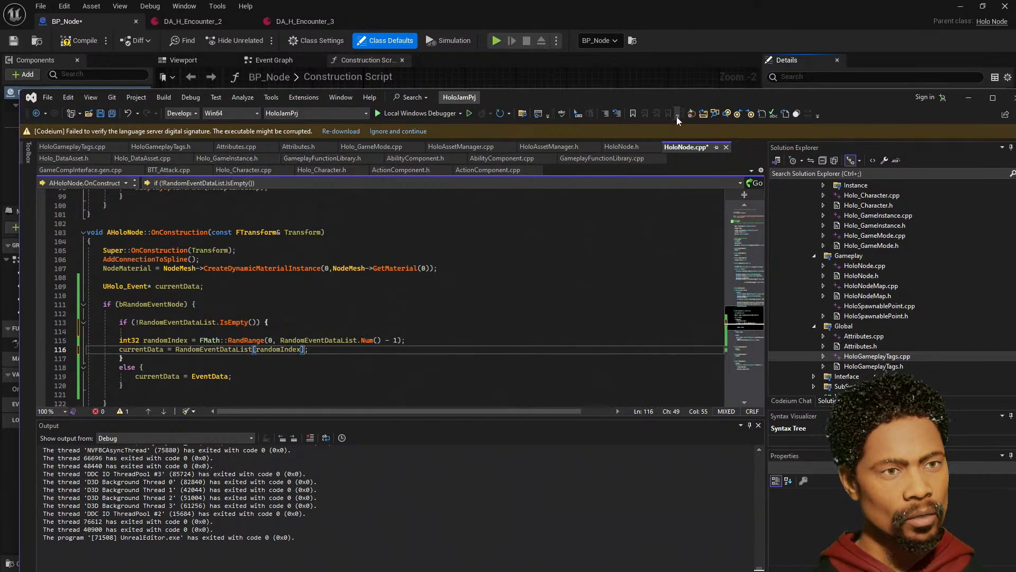
- Close every open file except HoloNode.cpp and open Holo_DataAsset.h from the DataAsset folder
{"action": "right_click", "coordinate": [695, 150]}
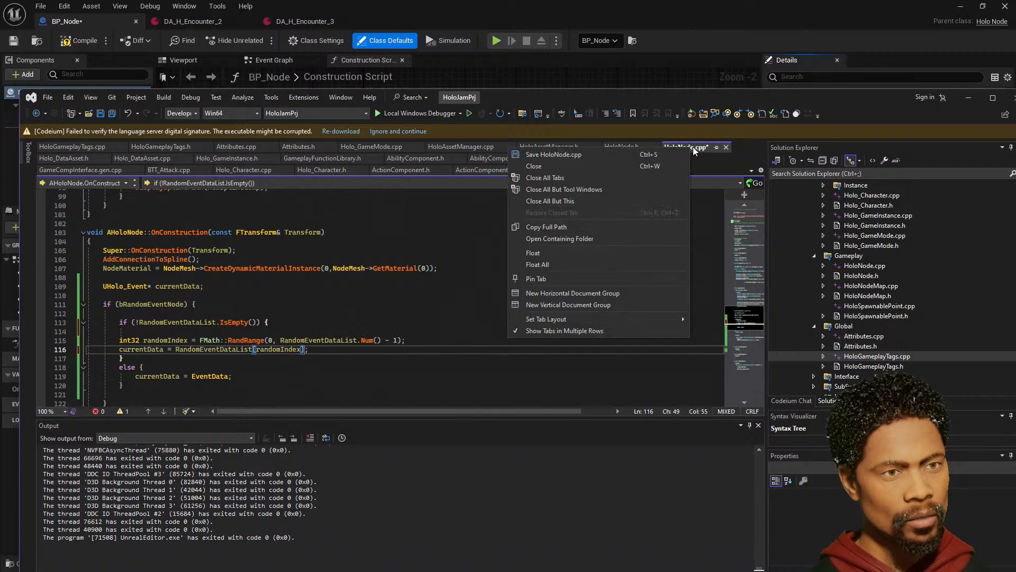
{"action": "left_click", "coordinate": [581, 200]}
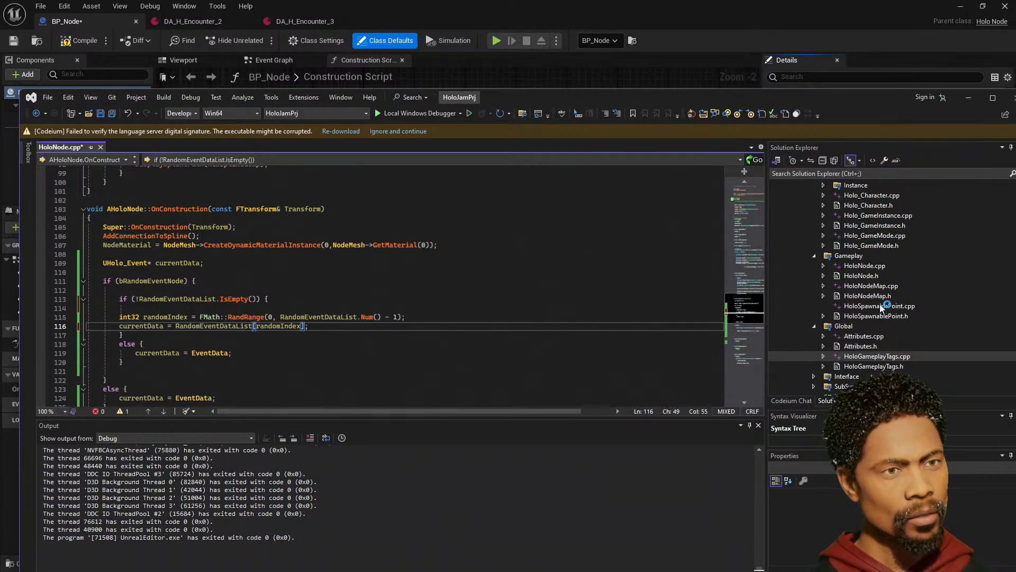
{"action": "scroll", "coordinate": [879, 304], "scroll_direction": "up", "scroll_amount": 2}
{"action": "scroll", "coordinate": [892, 309], "scroll_direction": "up", "scroll_amount": 3}
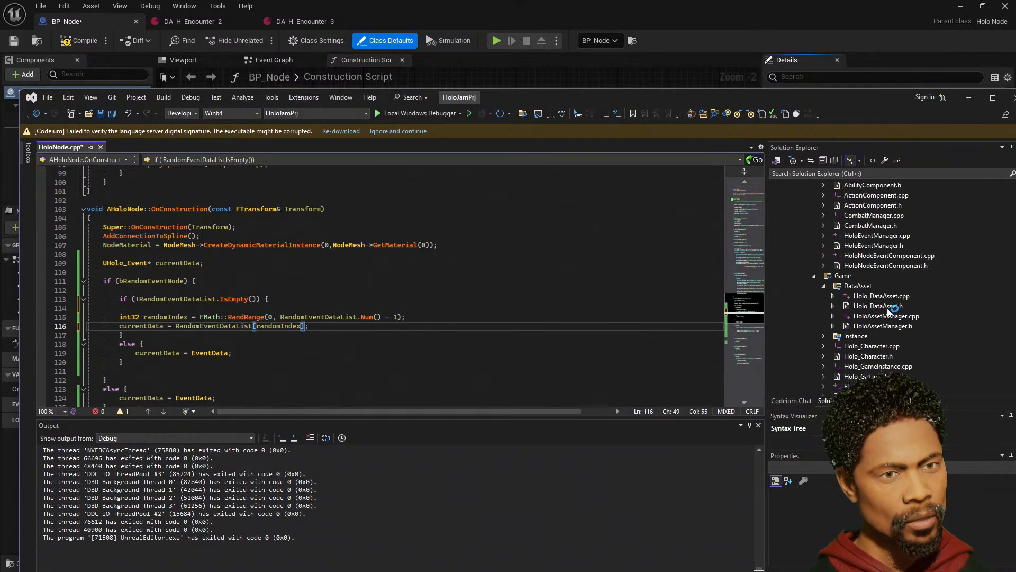
{"action": "double_click", "coordinate": [879, 306]}
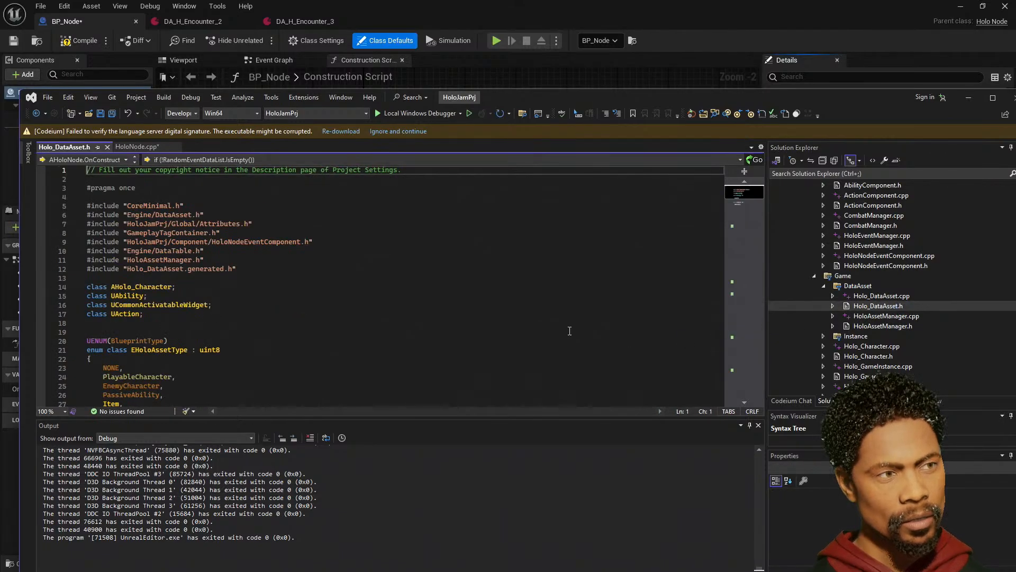
- Examine the structs in Holo_DataAsset.h and the asset type properties of the UHolo_DataAsset class
{"action": "scroll", "coordinate": [263, 315], "scroll_direction": "down", "scroll_amount": 5}
{"action": "scroll", "coordinate": [263, 329], "scroll_direction": "down", "scroll_amount": 5}
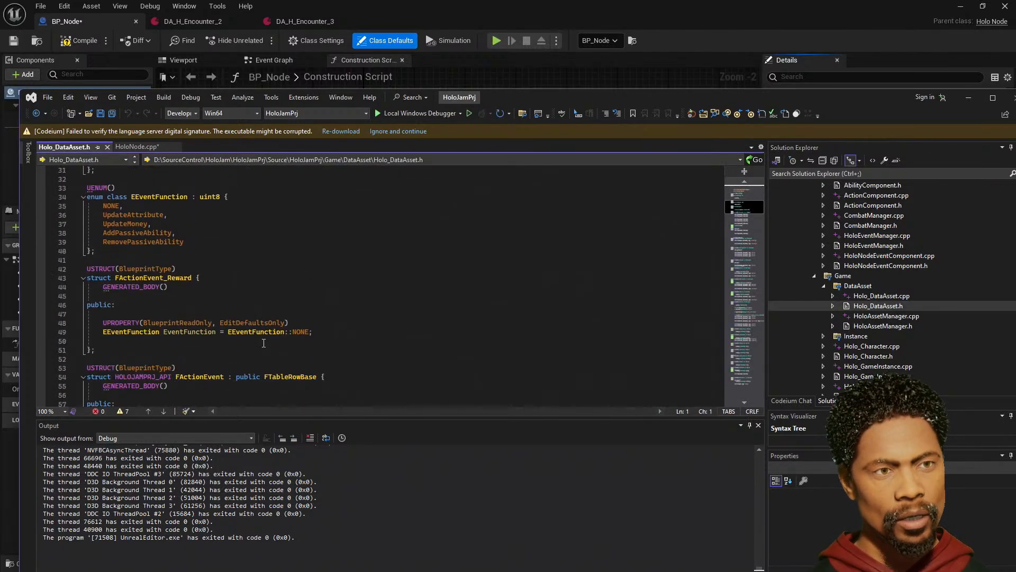
{"action": "scroll", "coordinate": [261, 342], "scroll_direction": "down", "scroll_amount": 8}
{"action": "scroll", "coordinate": [261, 343], "scroll_direction": "up", "scroll_amount": 4}
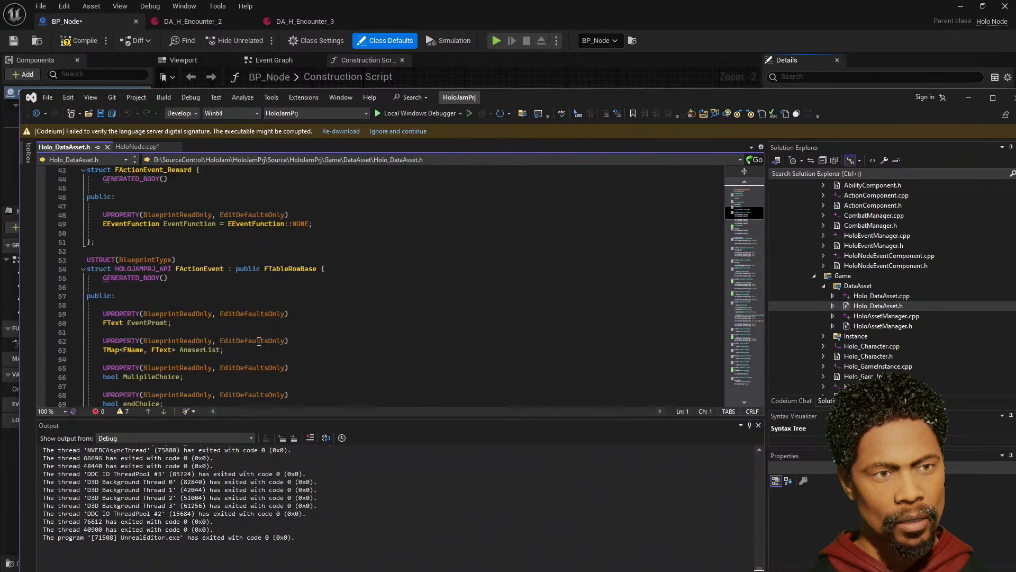
{"action": "scroll", "coordinate": [222, 281], "scroll_direction": "down", "scroll_amount": 11}
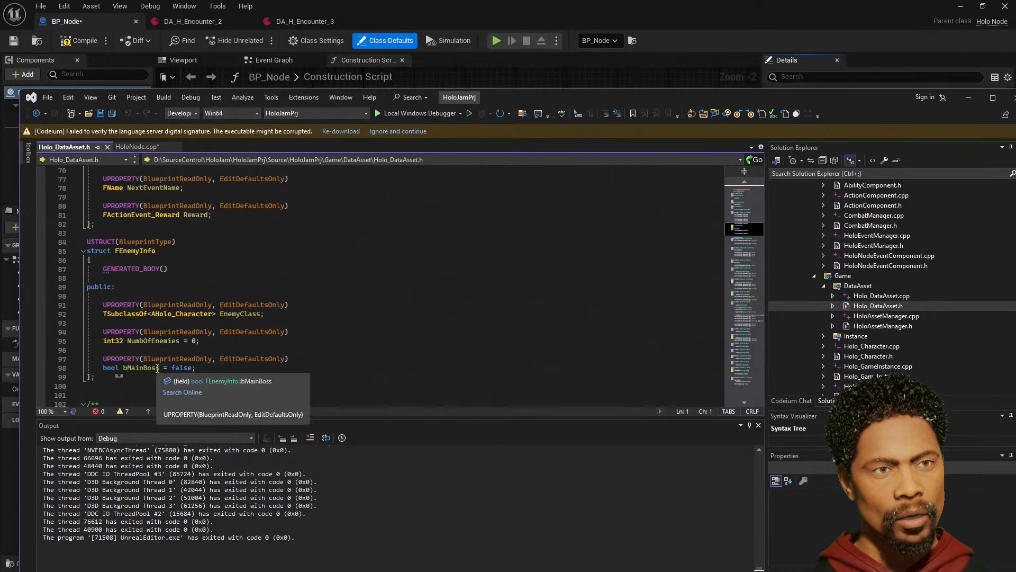
{"action": "scroll", "coordinate": [157, 369], "scroll_direction": "down", "scroll_amount": 6}
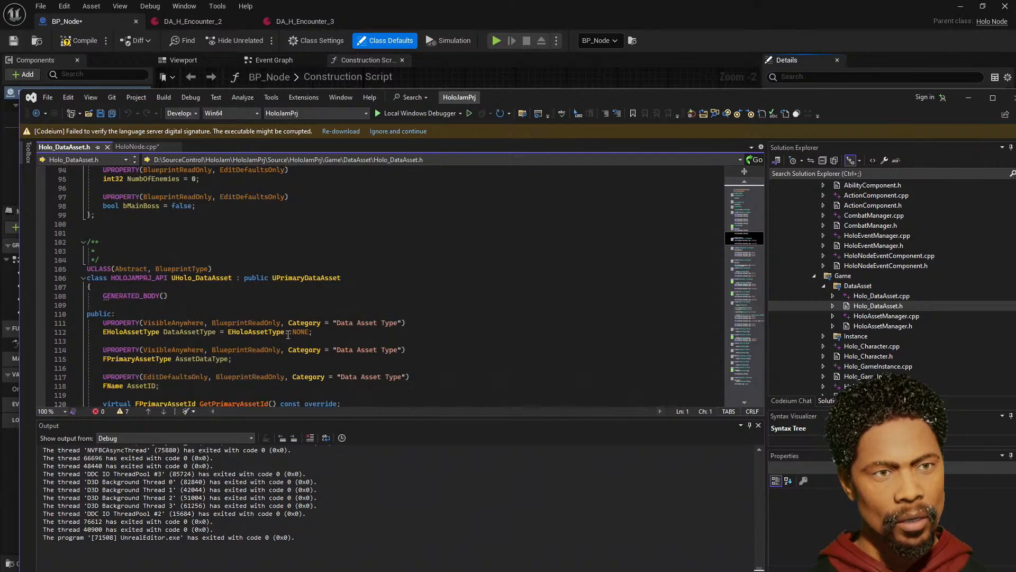
{"action": "mouse_move", "coordinate": [278, 333]}
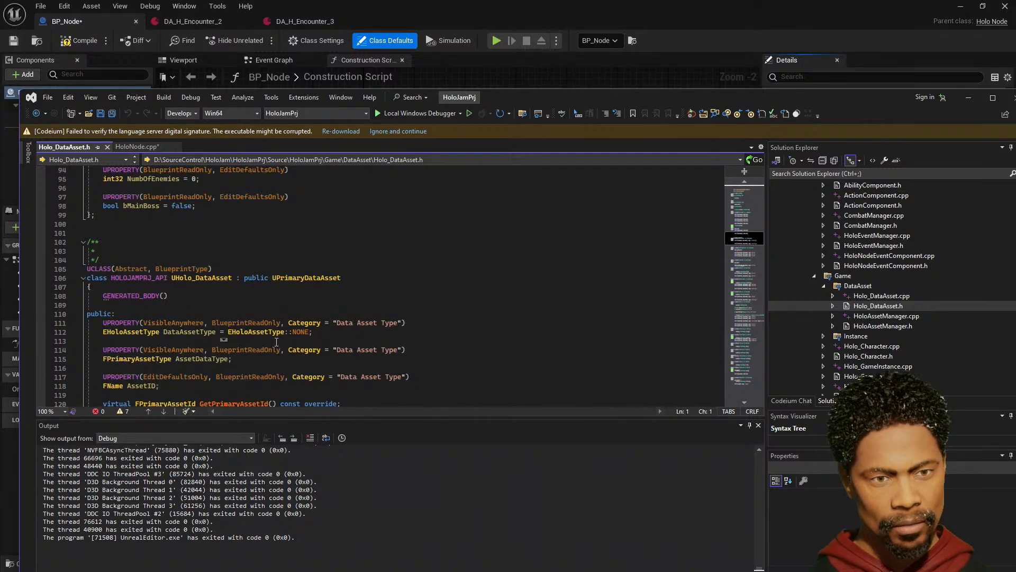
- Find the AssetDataType property of the UHolo_DataAsset class and return to the OnConstruction code in HoloNode.cpp
{"action": "scroll", "coordinate": [275, 344], "scroll_direction": "down", "scroll_amount": 2}
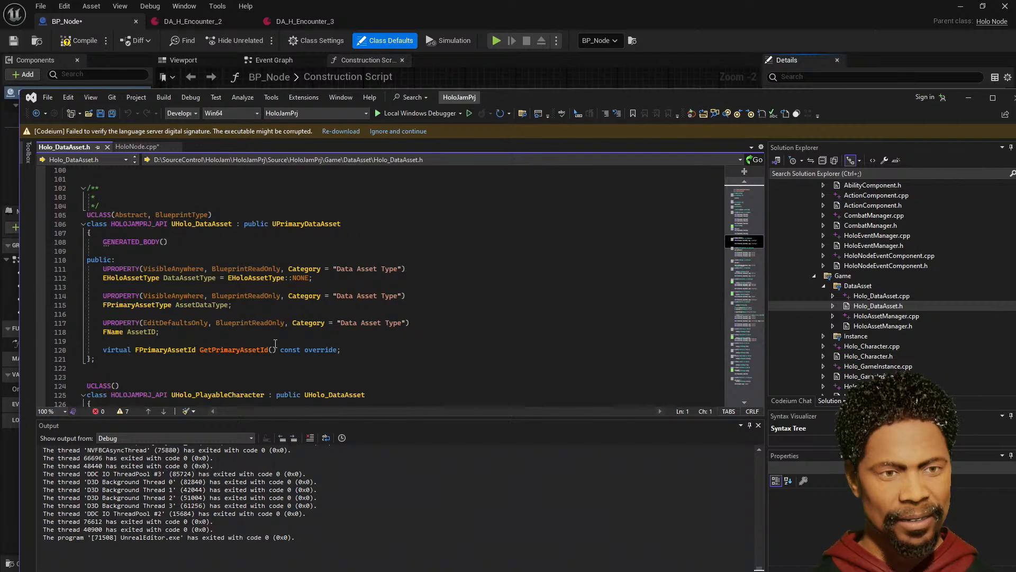
{"action": "double_click", "coordinate": [194, 307]}
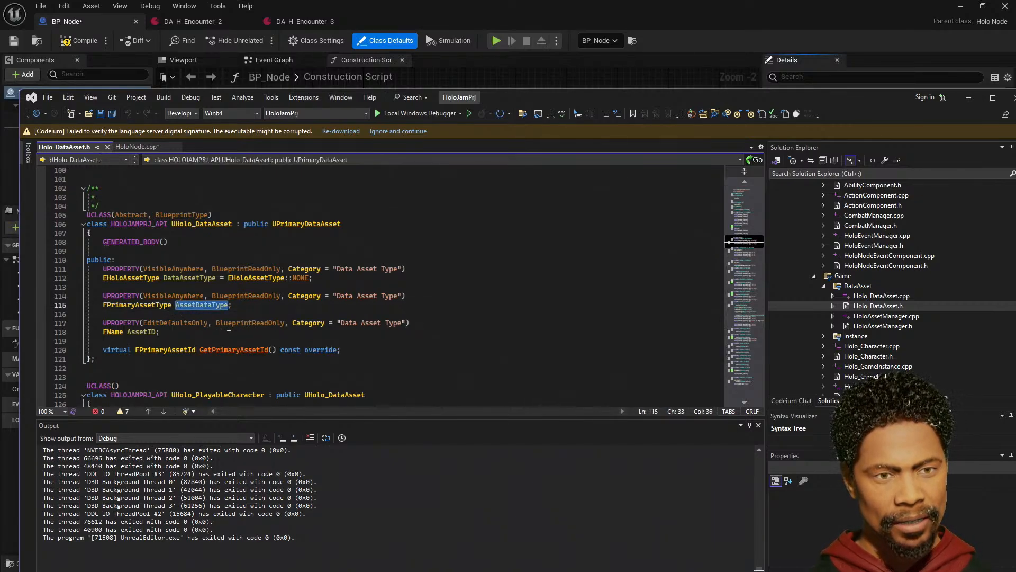
{"action": "left_click", "coordinate": [546, 84]}
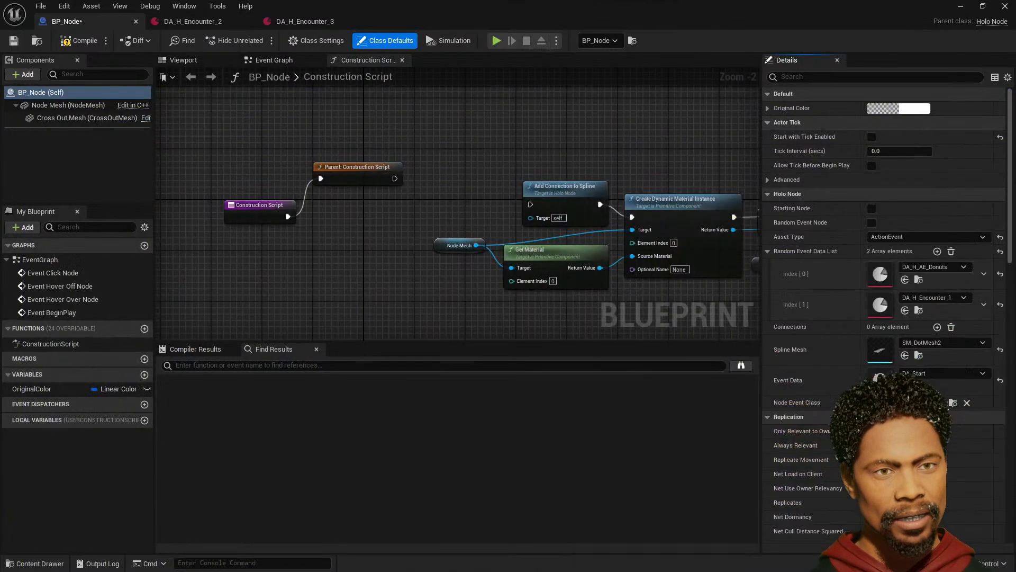
{"action": "left_click_drag", "start_coordinate": [492, 571], "coordinate": [468, 5]}
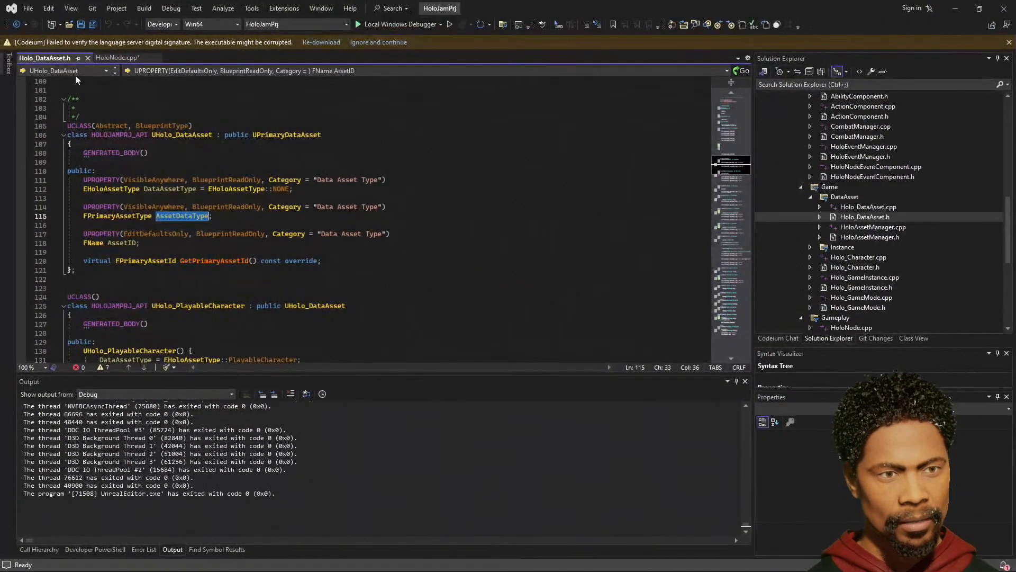
{"action": "left_click", "coordinate": [104, 58]}
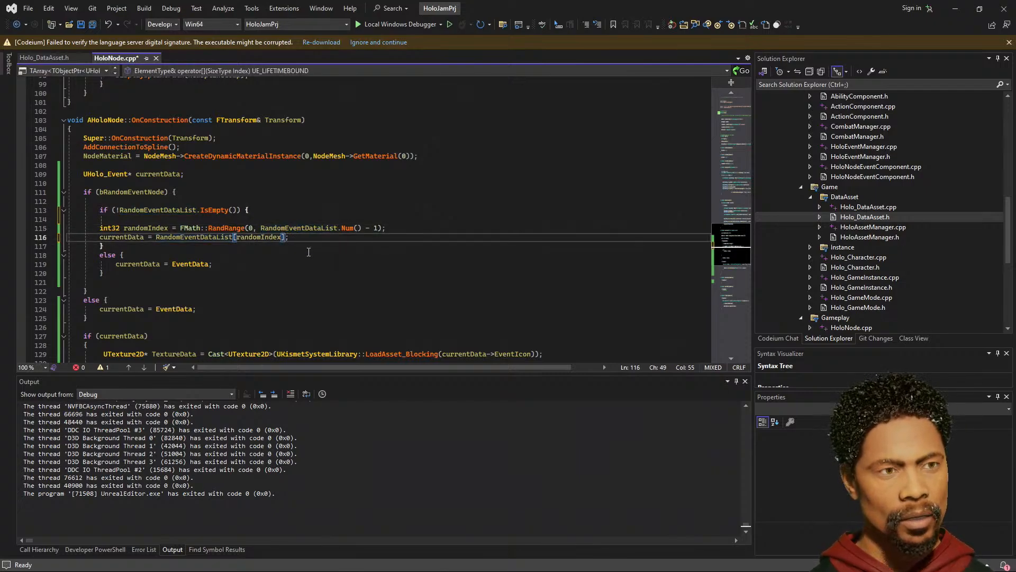
- Try to append the asset data type member to RandomEventDataList[randomIndex], and restore the plain currentData assignment ending in a semicolon
{"action": "type", "text": "."}
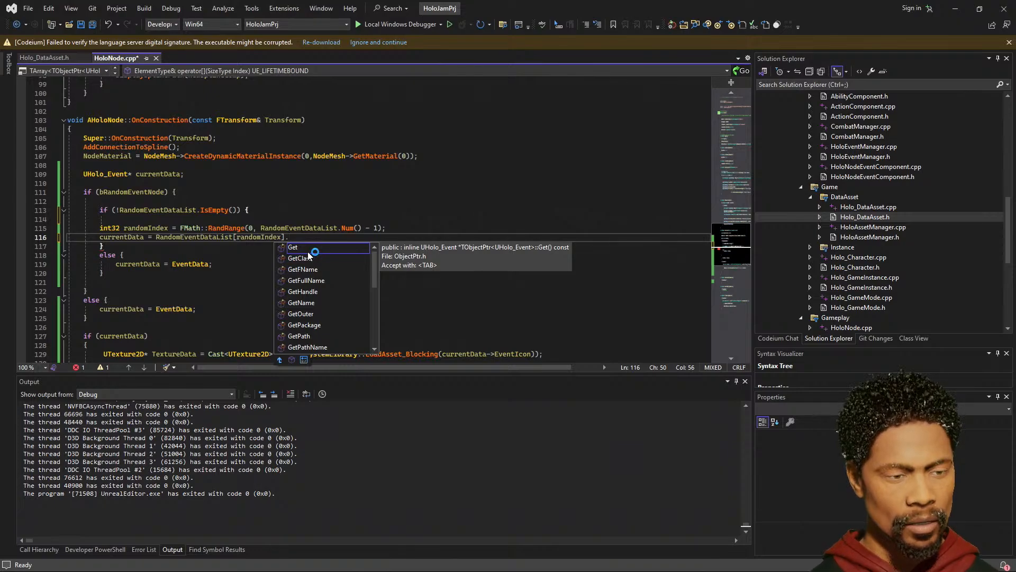
{"action": "type", "text": "ass"}
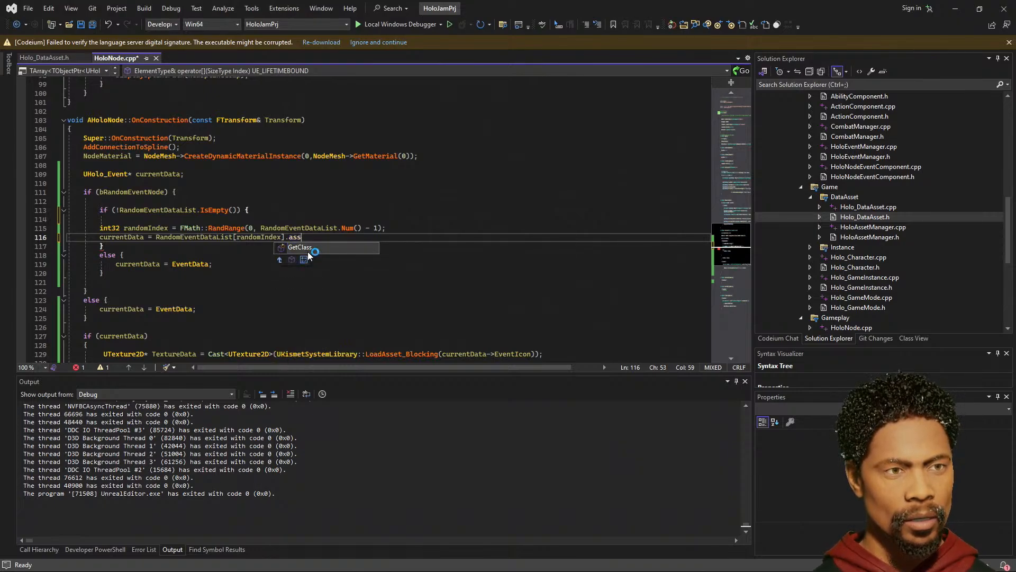
{"action": "type", "text": "etDay"}
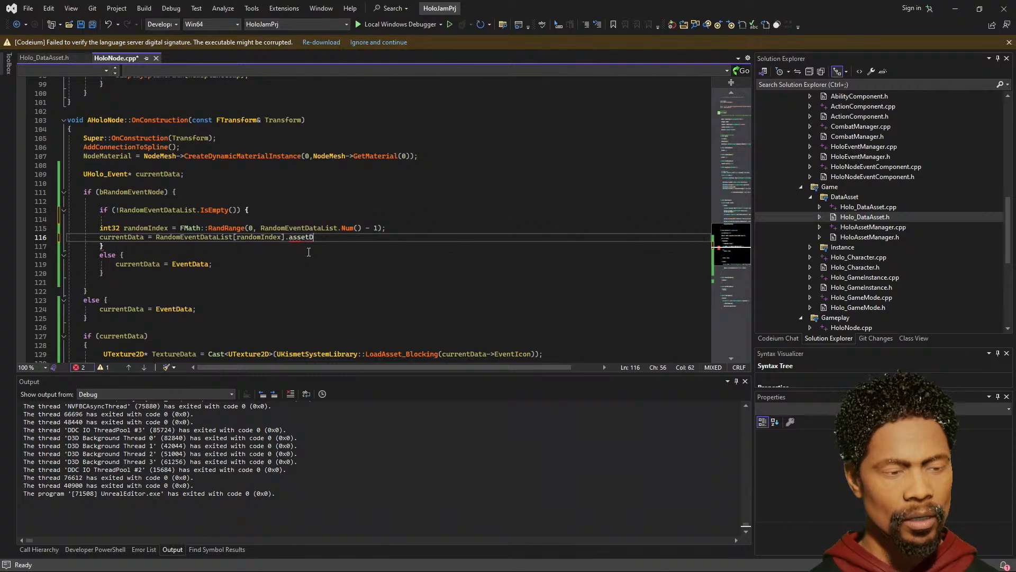
{"action": "key", "text": "BackSpace"}
{"action": "key", "text": "BackSpace"}
{"action": "key", "text": "BackSpace"}
{"action": "key", "text": "BackSpace"}
{"action": "key", "text": "BackSpace"}
{"action": "key", "text": "BackSpace"}
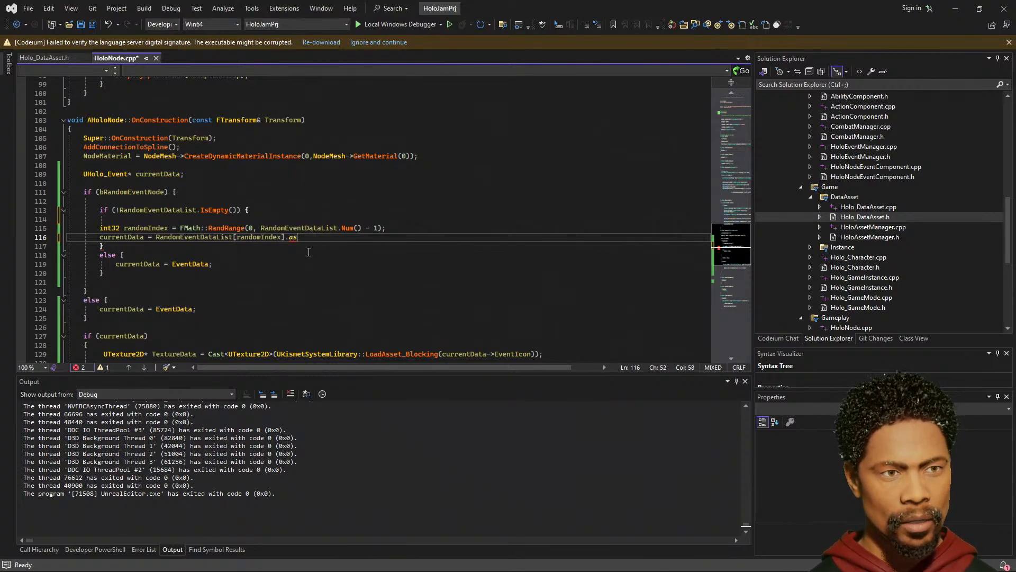
{"action": "key", "text": "BackSpace"}
{"action": "key", "text": "BackSpace"}
{"action": "key", "text": "BackSpace"}
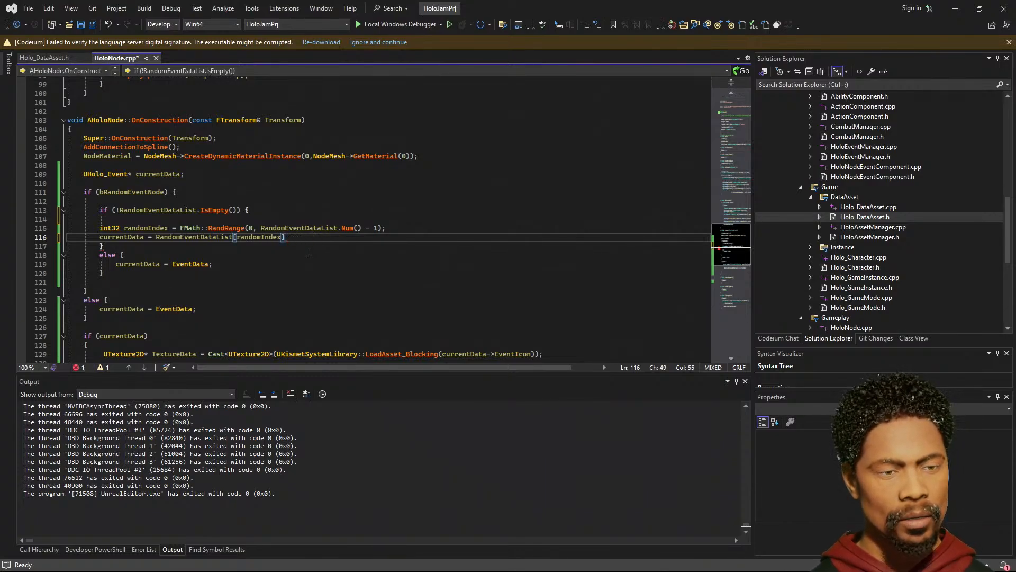
{"action": "type", "text": ";"}
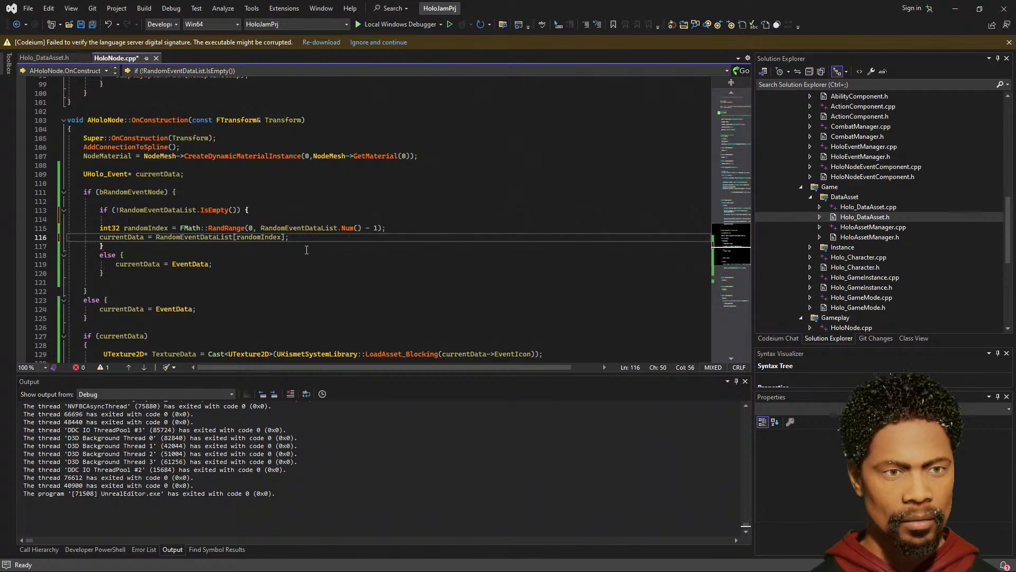
- Try to read AssetDataType through currentData on a new line below its random assignment, and delete the expression
{"action": "key", "text": "Return"}
{"action": "type", "text": "cu"}
{"action": "key", "text": "Tab"}
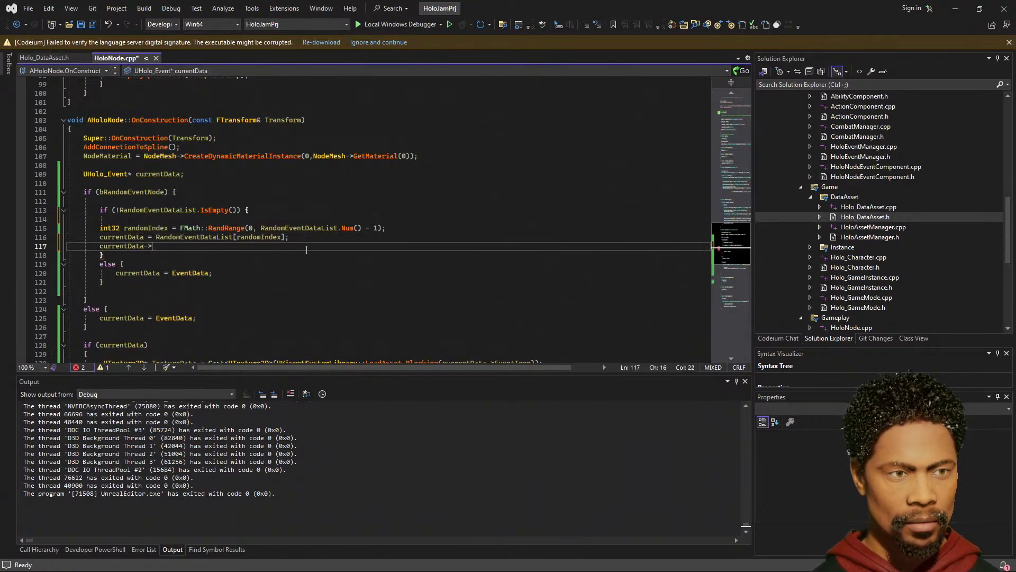
{"action": "type", "text": "->ass"}
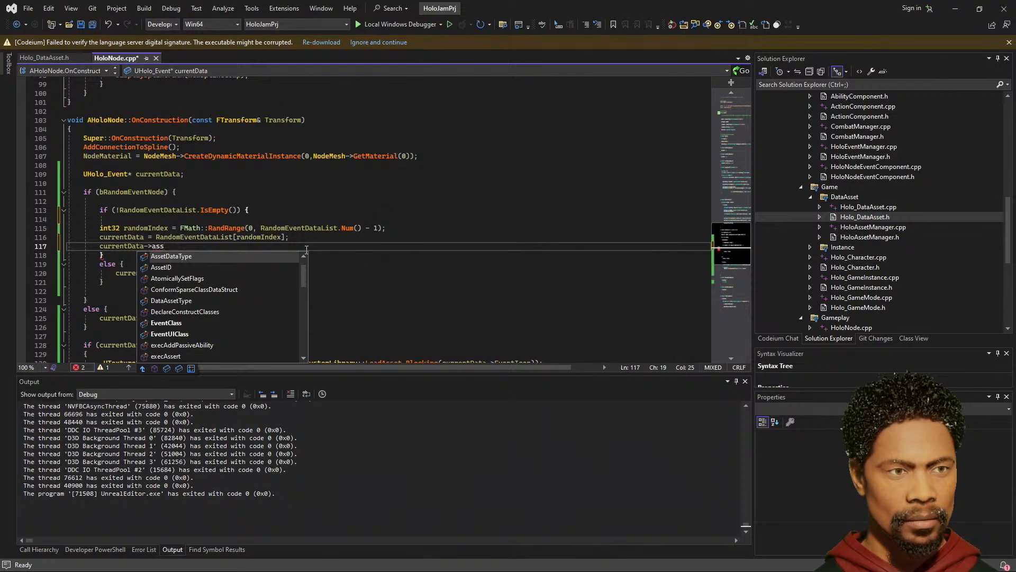
{"action": "key", "text": "Tab"}
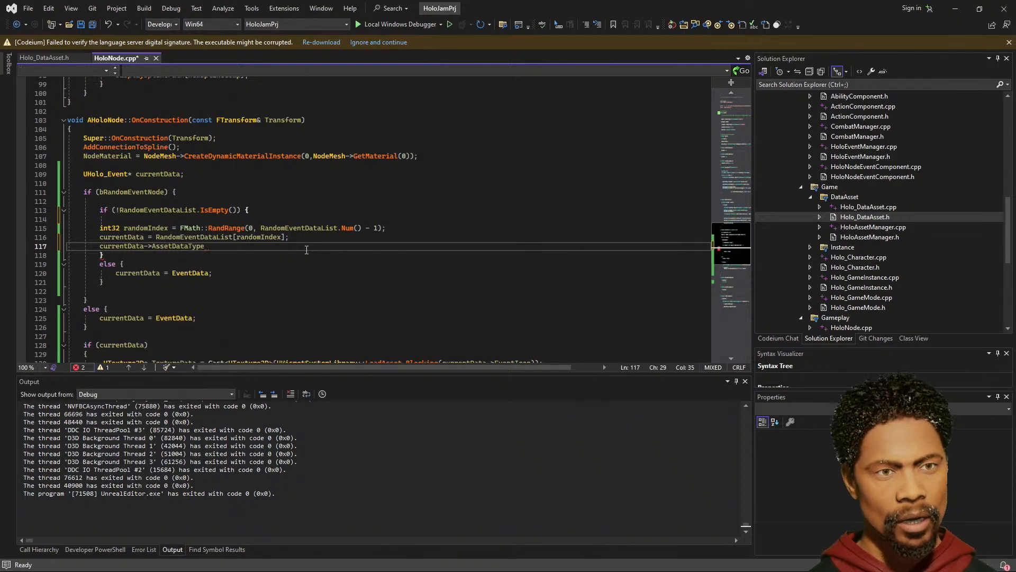
{"action": "left_click", "coordinate": [286, 237]}
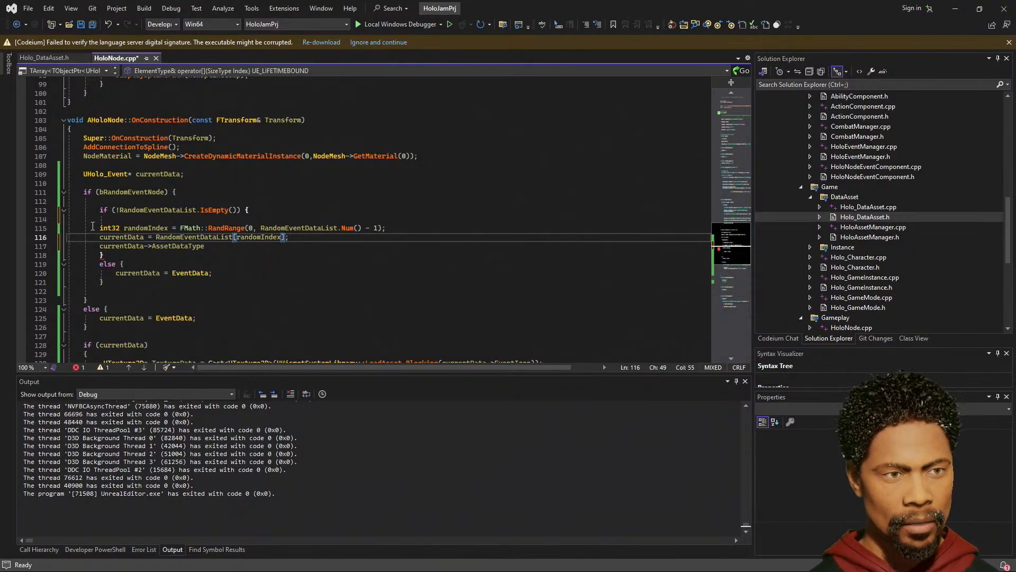
{"action": "left_click_drag", "start_coordinate": [207, 248], "coordinate": [100, 247]}
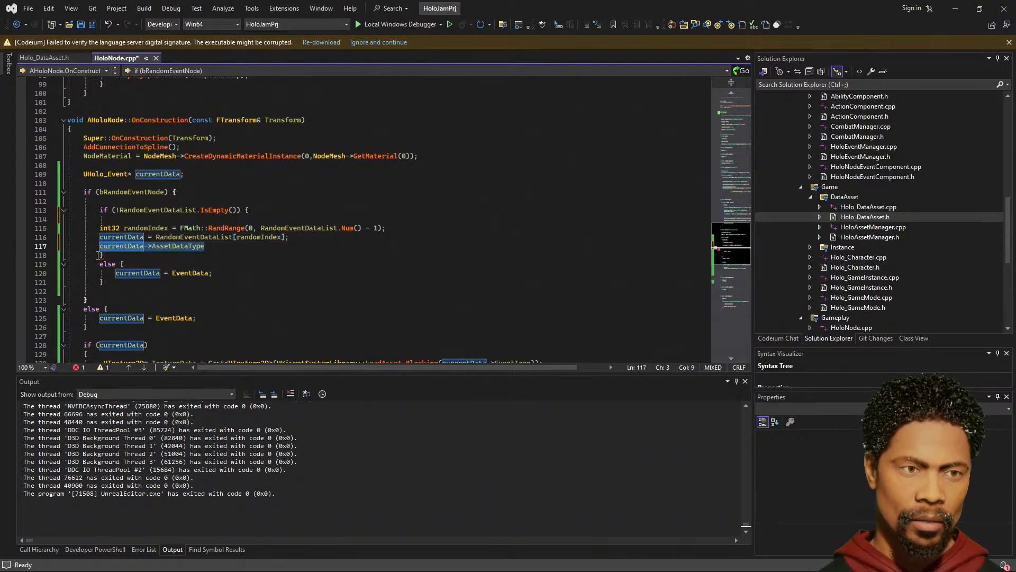
{"action": "key", "text": "BackSpace"}
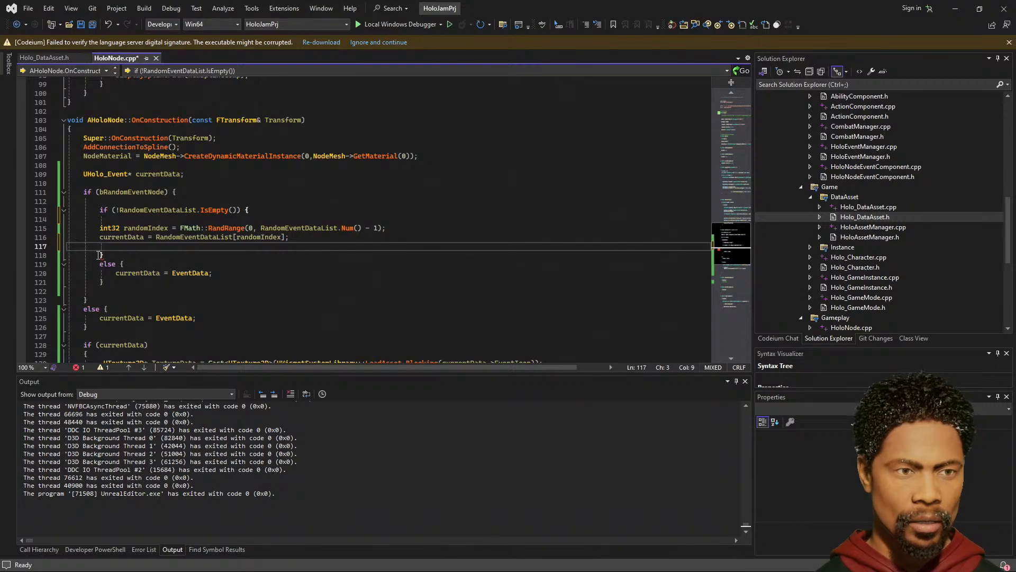
- Add blank lines above the randomIndex declaration and begin a for loop there with a UHolo_Event* loop variable
{"action": "left_click", "coordinate": [227, 219]}
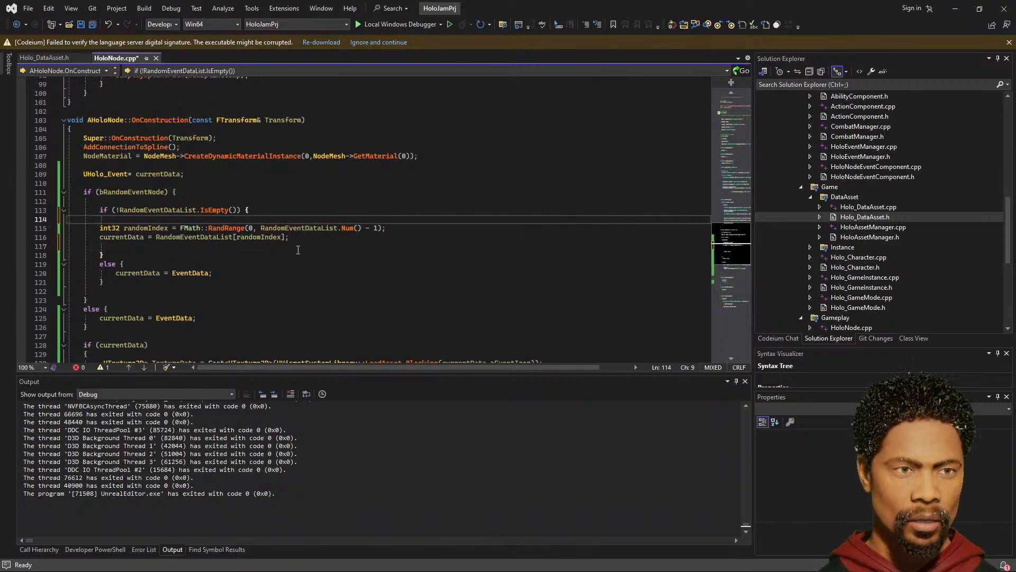
{"action": "key", "text": "Return"}
{"action": "key", "text": "Return"}
{"action": "key", "text": "Up"}
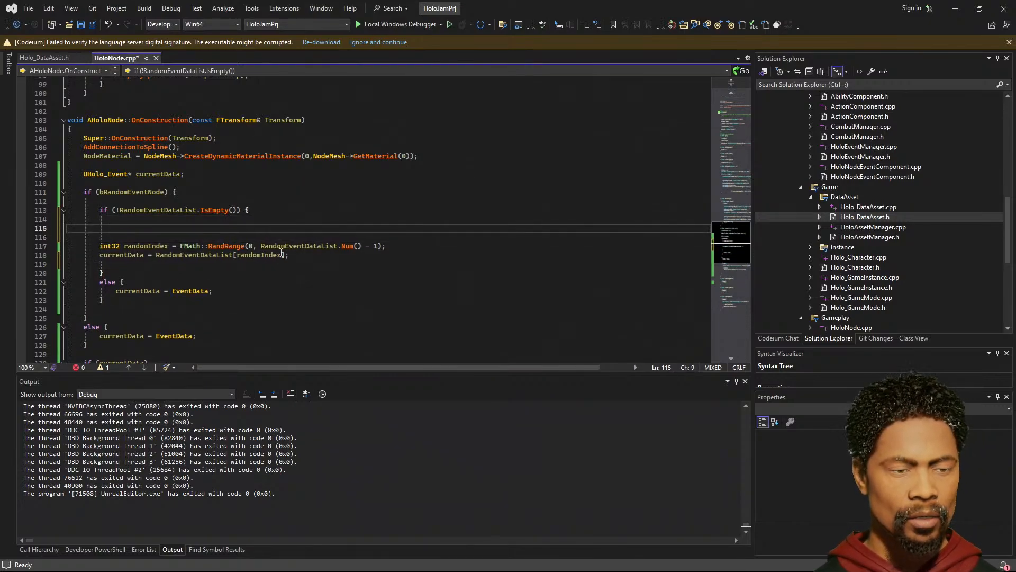
{"action": "type", "text": "for("}
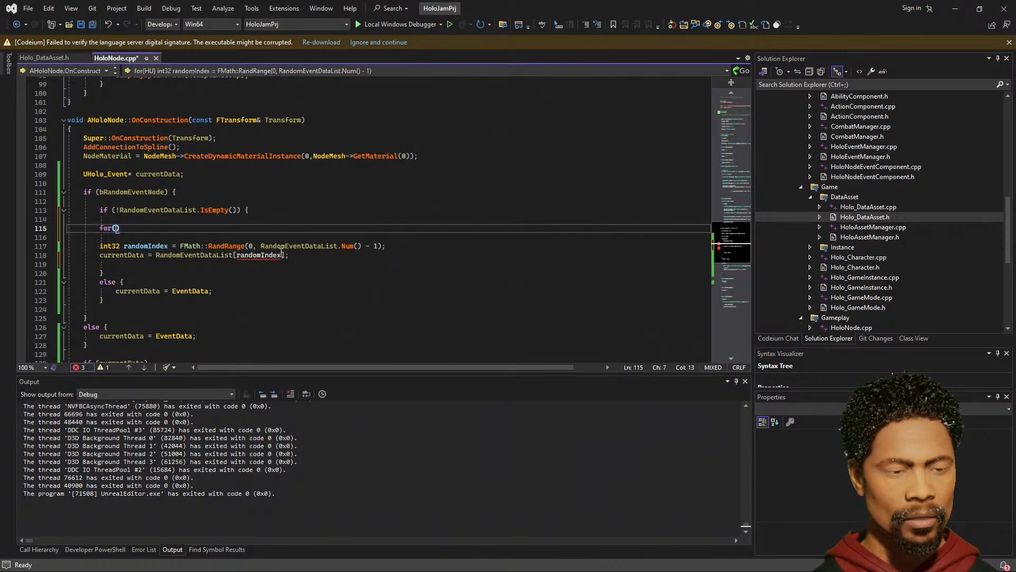
{"action": "type", "text": "UHolo_Event"}
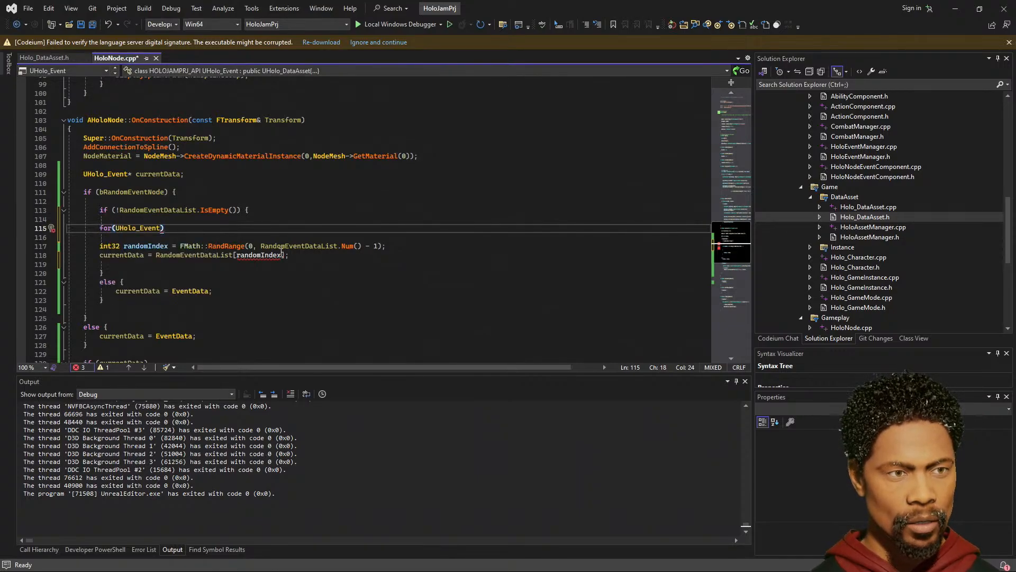
{"action": "type", "text": "* "}
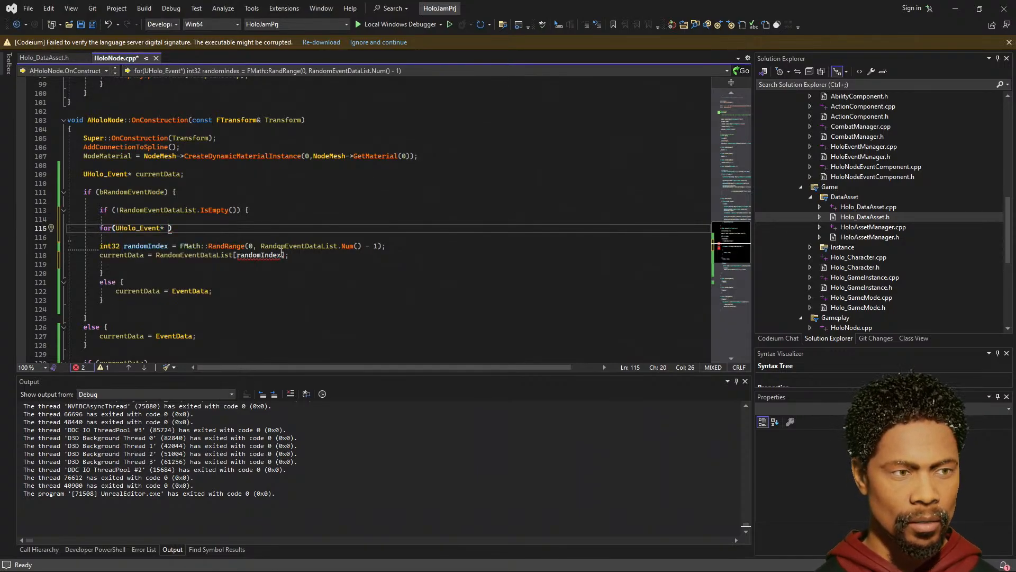
{"action": "type", "text": "load"}
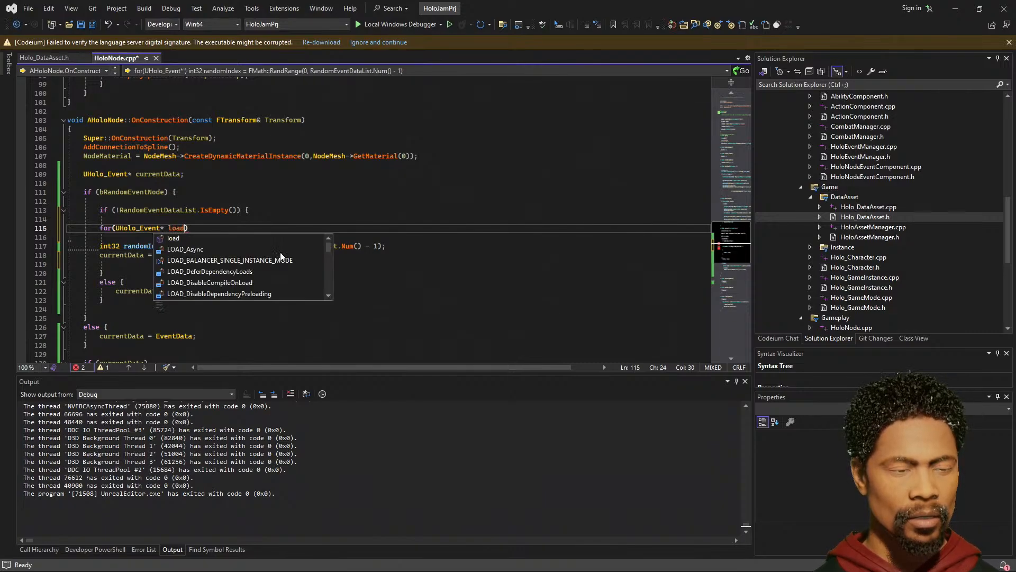
{"action": "key", "text": "BackSpace"}
{"action": "key", "text": "BackSpace"}
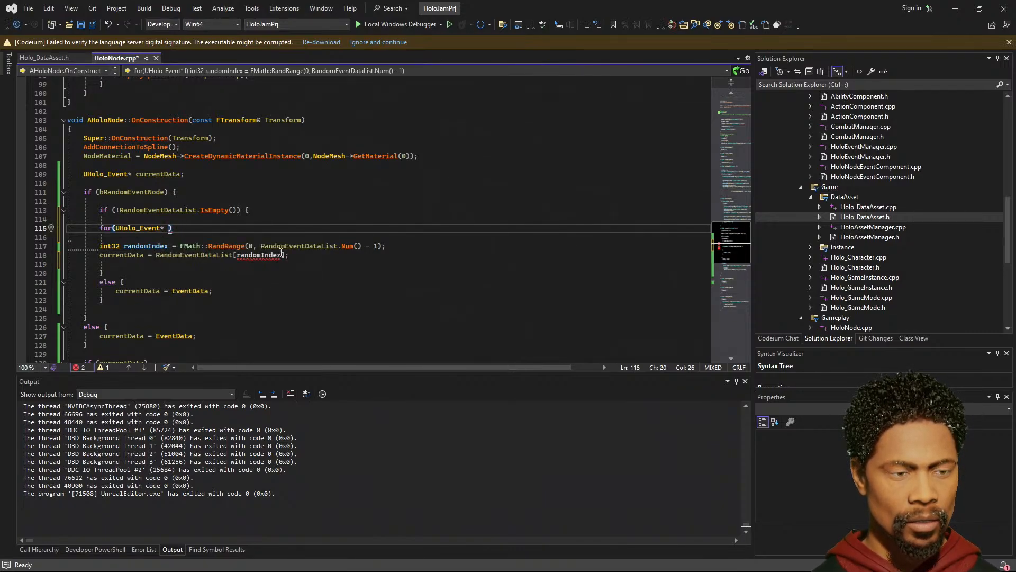
- Name the loop variable currentHoloEvent and make the for loop iterate over RandomEventDataList
{"action": "type", "text": "C"}
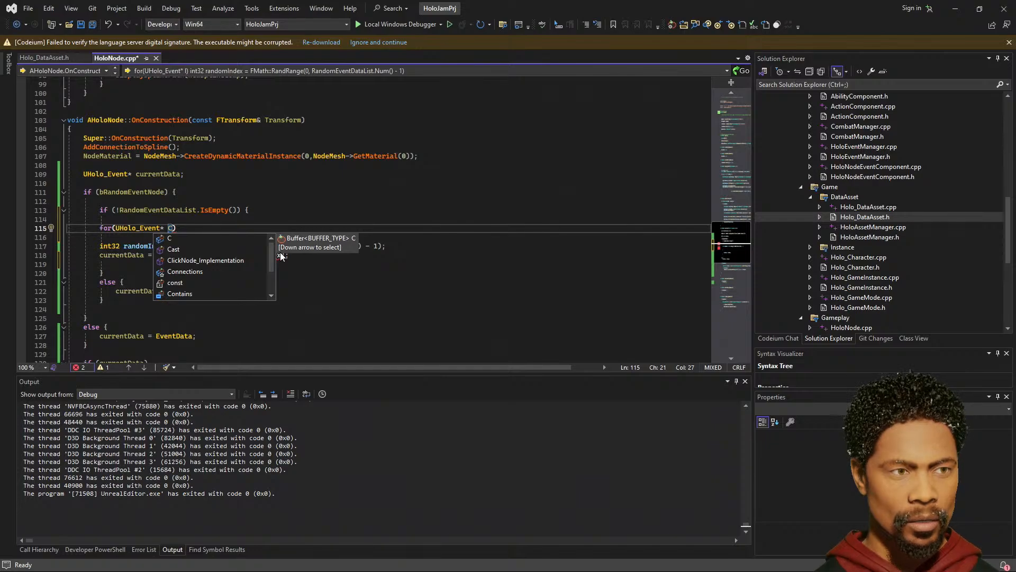
{"action": "type", "text": "urrent"}
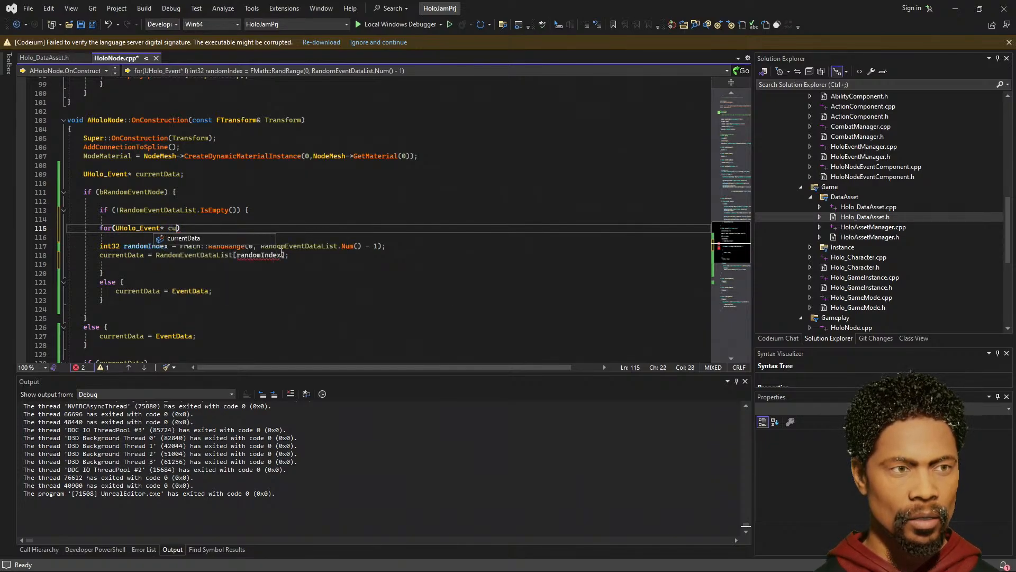
{"action": "type", "text": "HoloE"}
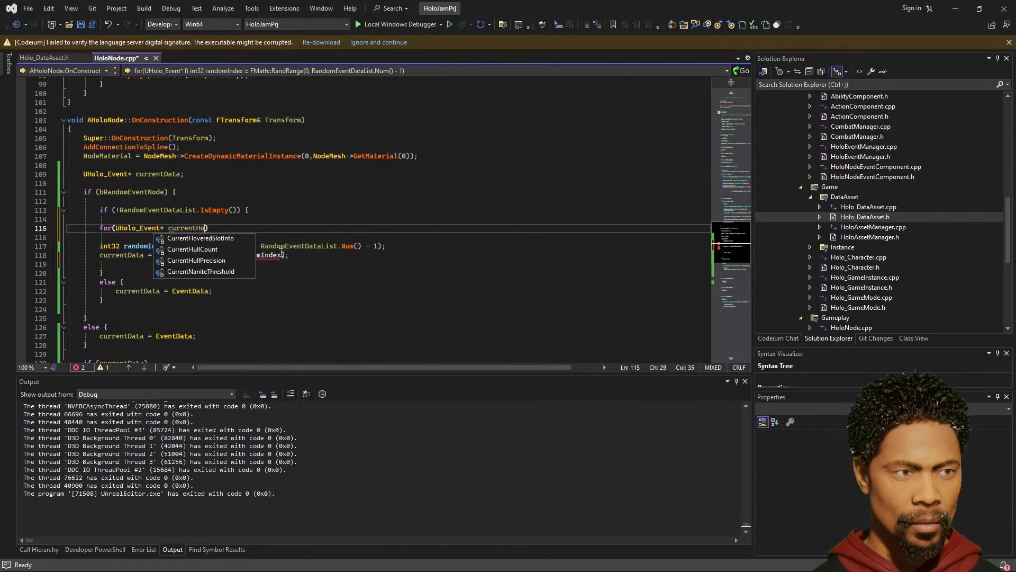
{"action": "type", "text": "vent"}
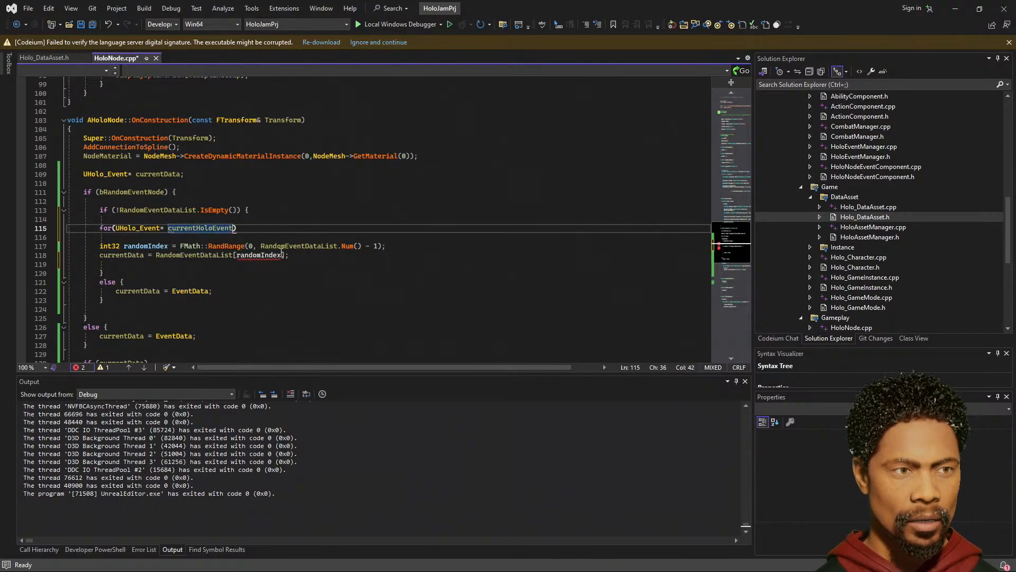
{"action": "type", "text": ": "}
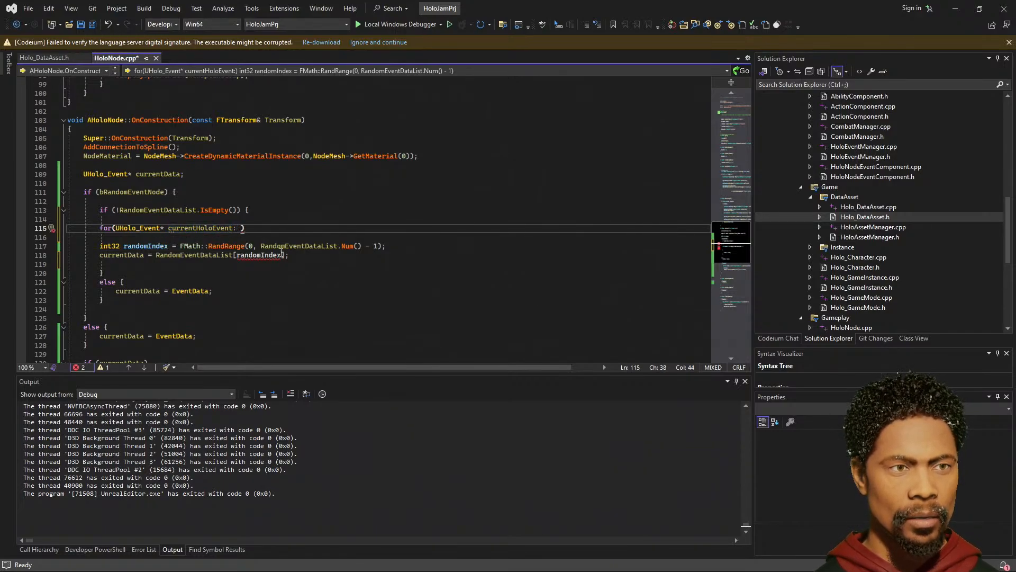
{"action": "type", "text": "RandomEventDataList)"}
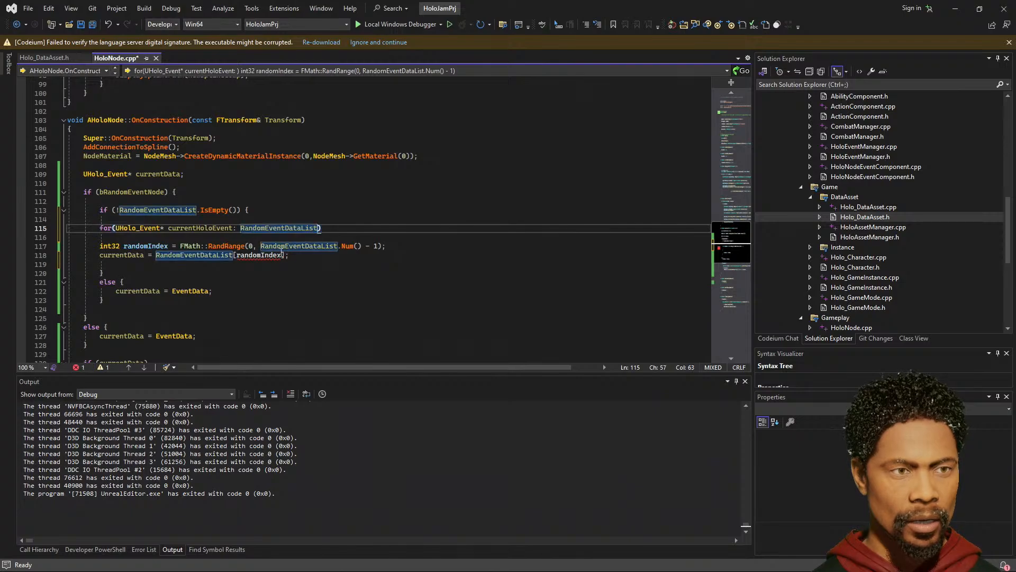
- Give the for loop a braced body and indent its closing brace to match the for line
{"action": "type", "text": "{"}
{"action": "key", "text": "Return"}
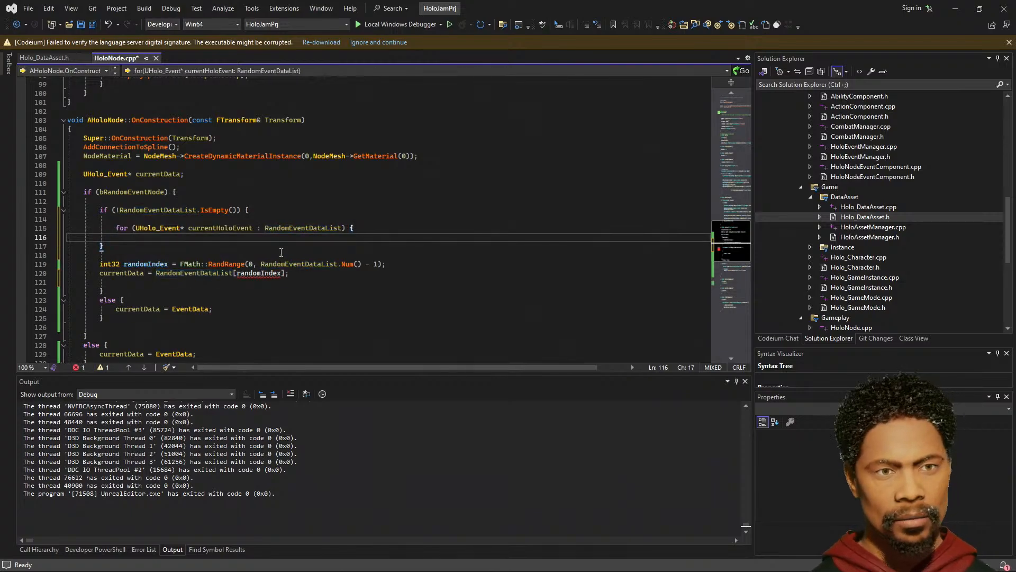
{"action": "key", "text": "Home"}
{"action": "key", "text": "Down"}
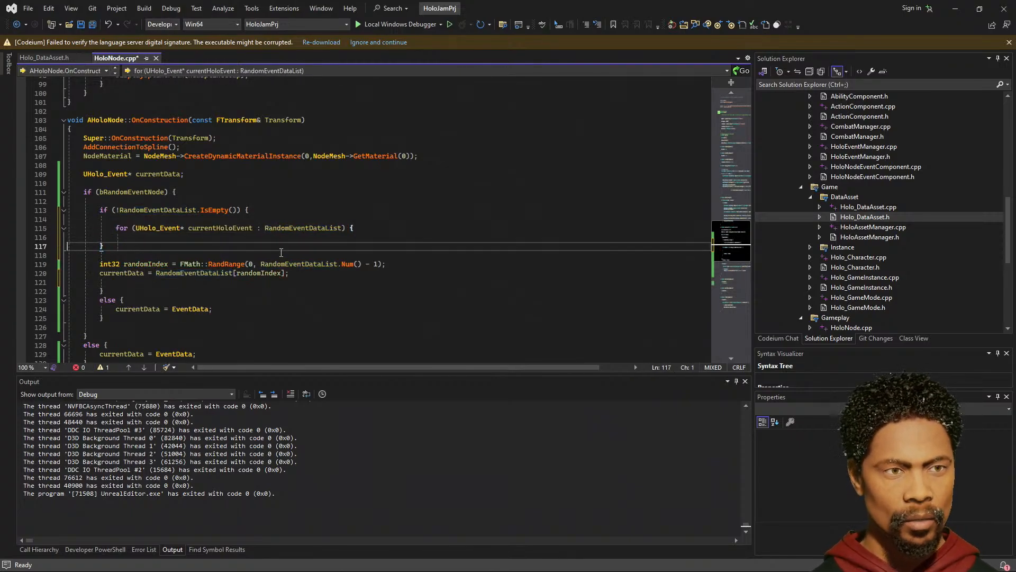
{"action": "key", "text": "Tab"}
{"action": "key", "text": "End"}
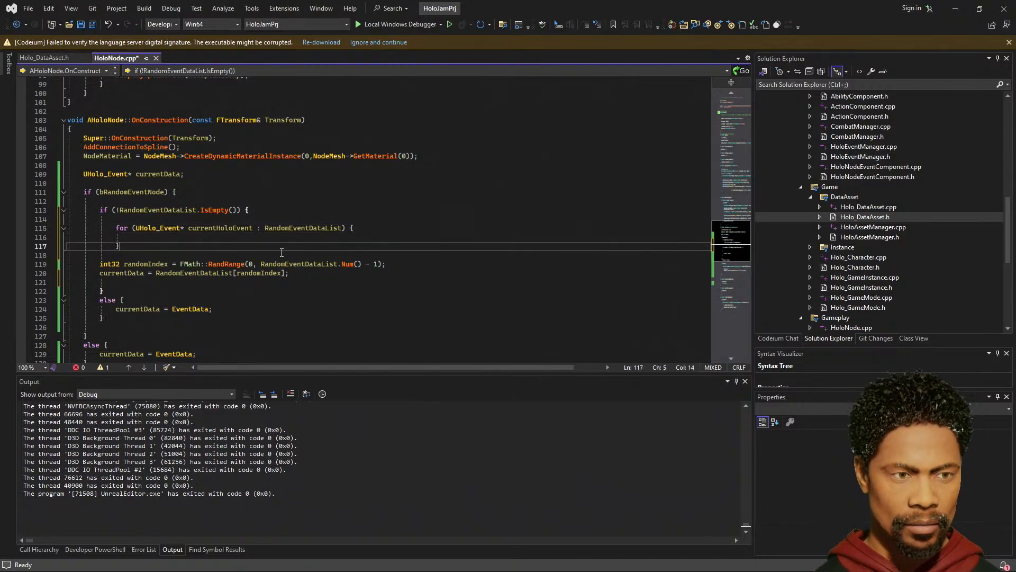
- Inside the for loop, write an expression comparing currentHoloEvent->AssetDataType with AssetType using ==
{"action": "key", "text": "Up"}
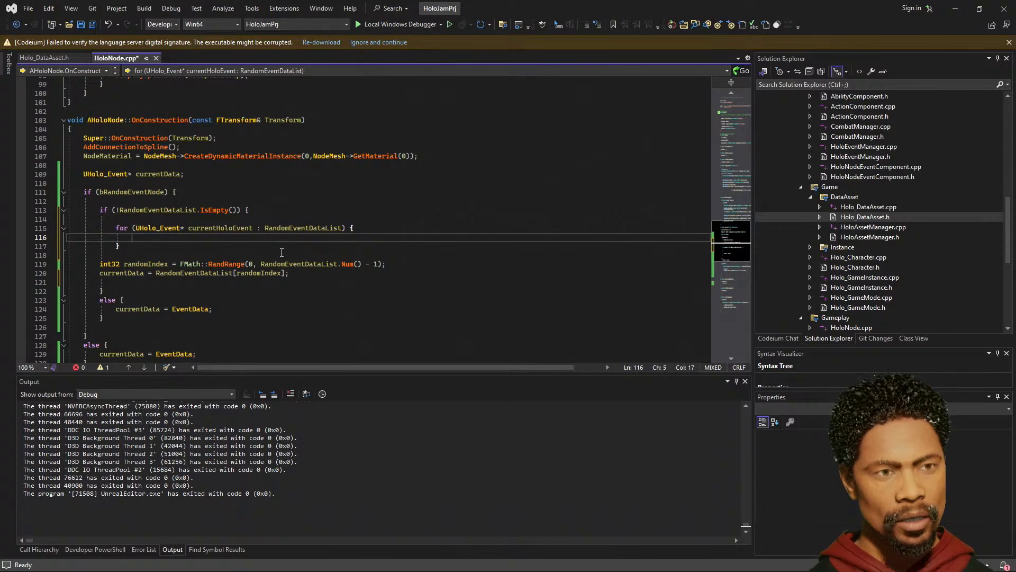
{"action": "type", "text": "cu"}
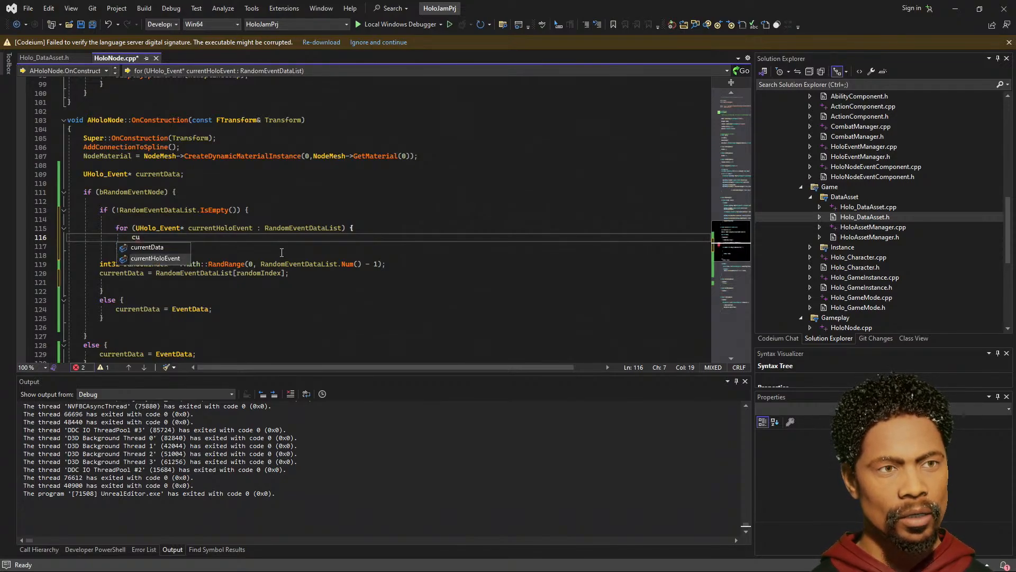
{"action": "key", "text": "Tab"}
{"action": "type", "text": "->"}
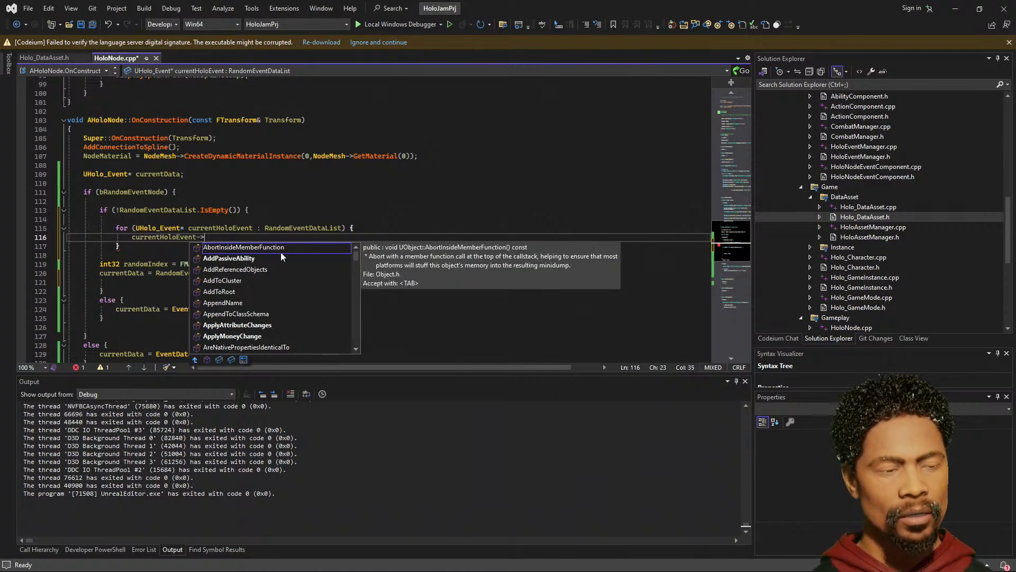
{"action": "type", "text": "Asset"}
{"action": "key", "text": "Tab"}
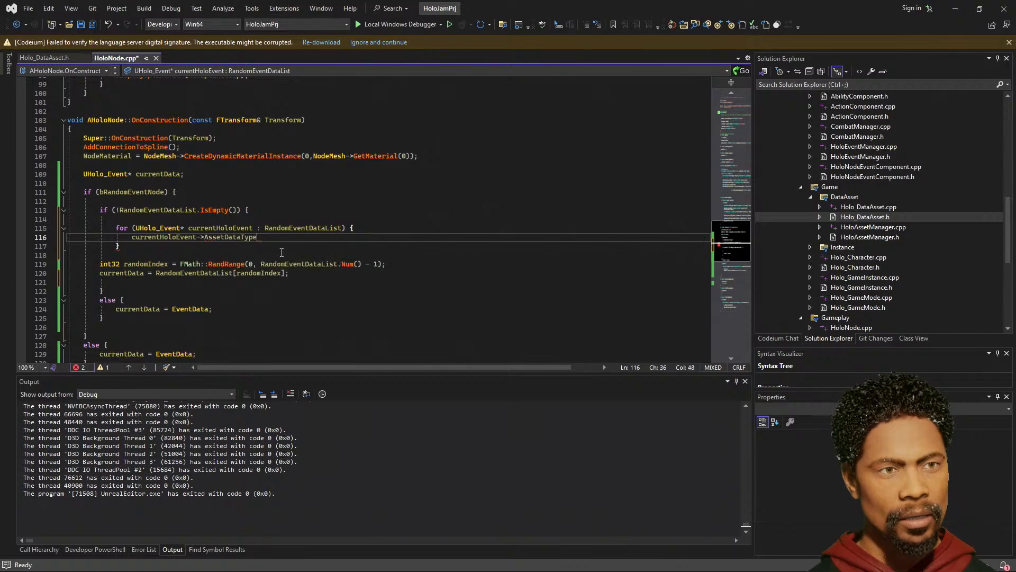
{"action": "type", "text": "=="}
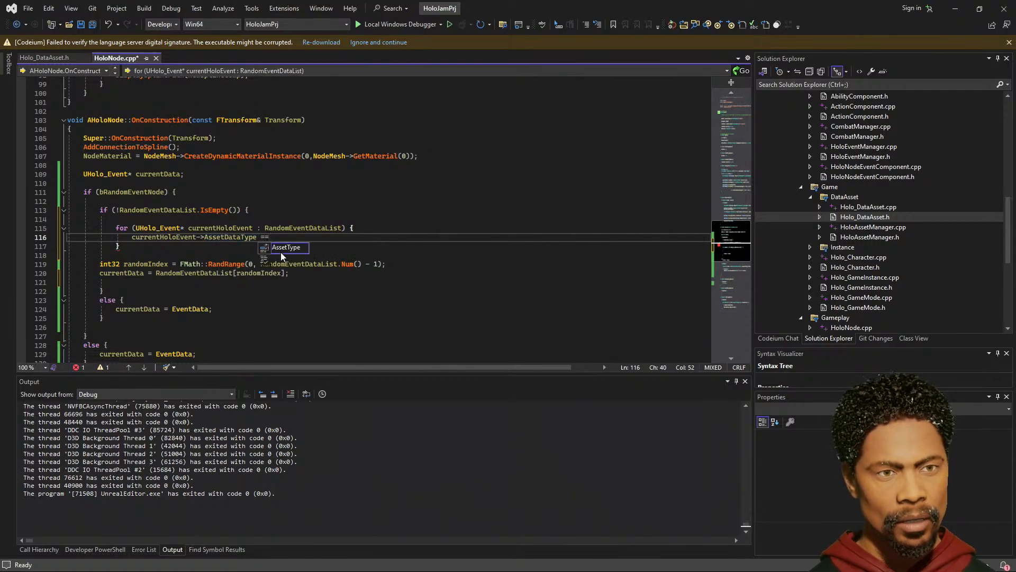
{"action": "key", "text": "Tab"}
{"action": "type", "text": ";"}
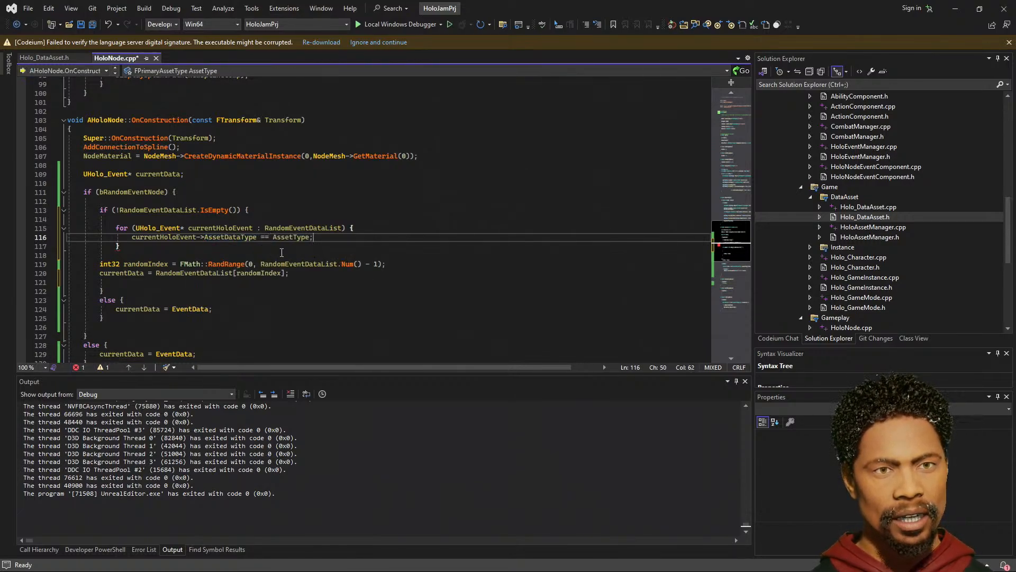
{"action": "key", "text": "BackSpace"}
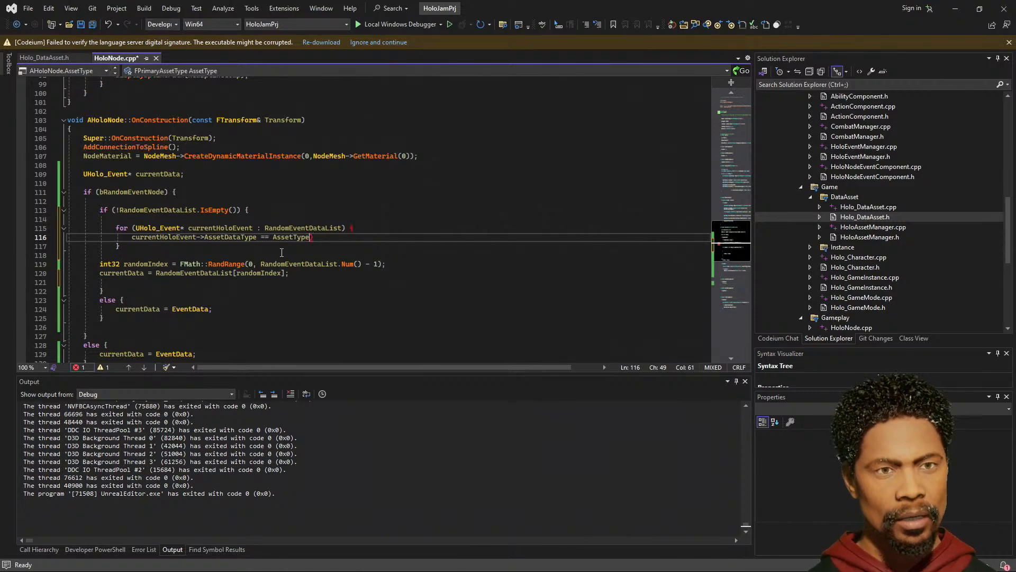
- Turn the AssetDataType comparison into an if condition by putting if and an opening parenthesis before it
{"action": "key", "text": "Left"}
{"action": "key", "text": "Left"}
{"action": "key", "text": "Left"}
{"action": "key", "text": "Left"}
{"action": "key", "text": "Left"}
{"action": "key", "text": "Left"}
{"action": "key", "text": "Left"}
{"action": "key", "text": "Left"}
{"action": "key", "text": "Left"}
{"action": "key", "text": "Left"}
{"action": "key", "text": "Left"}
{"action": "key", "text": "Left"}
{"action": "key", "text": "Left"}
{"action": "key", "text": "Left"}
{"action": "key", "text": "Left"}
{"action": "key", "text": "Left"}
{"action": "key", "text": "Left"}
{"action": "key", "text": "Left"}
{"action": "key", "text": "Left"}
{"action": "key", "text": "Left"}
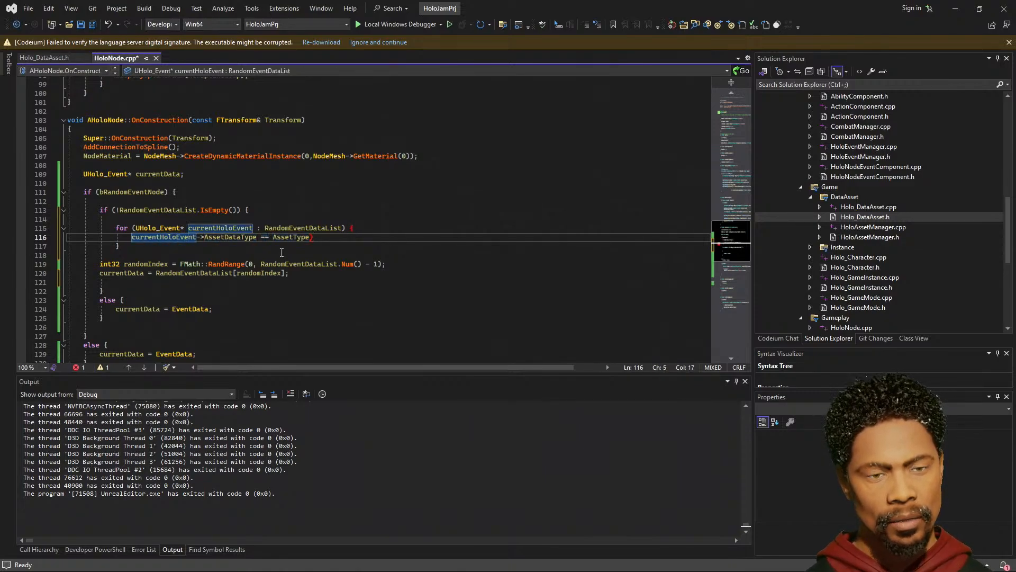
{"action": "type", "text": "("}
{"action": "key", "text": "Left"}
{"action": "type", "text": "if"}
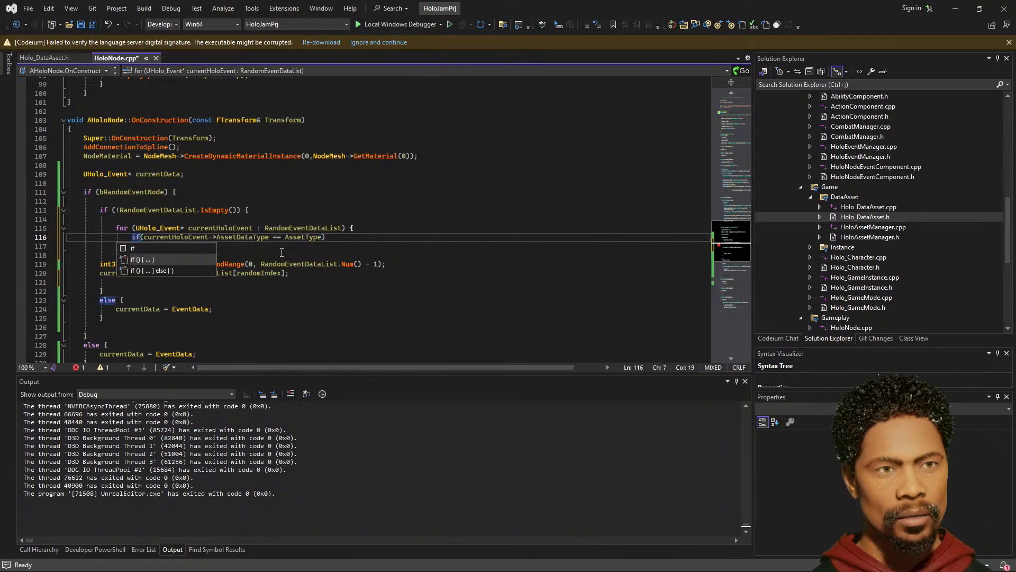
- Give the AssetDataType if statement an empty braced body
{"action": "key", "text": "Right"}
{"action": "key", "text": "Right"}
{"action": "key", "text": "Right"}
{"action": "key", "text": "Right"}
{"action": "key", "text": "Right"}
{"action": "key", "text": "Right"}
{"action": "key", "text": "Right"}
{"action": "key", "text": "Right"}
{"action": "key", "text": "Right"}
{"action": "key", "text": "Right"}
{"action": "key", "text": "Right"}
{"action": "key", "text": "Right"}
{"action": "key", "text": "Right"}
{"action": "key", "text": "Right"}
{"action": "key", "text": "Right"}
{"action": "key", "text": "Right"}
{"action": "key", "text": "Right"}
{"action": "key", "text": "Right"}
{"action": "key", "text": "Right"}
{"action": "key", "text": "Right"}
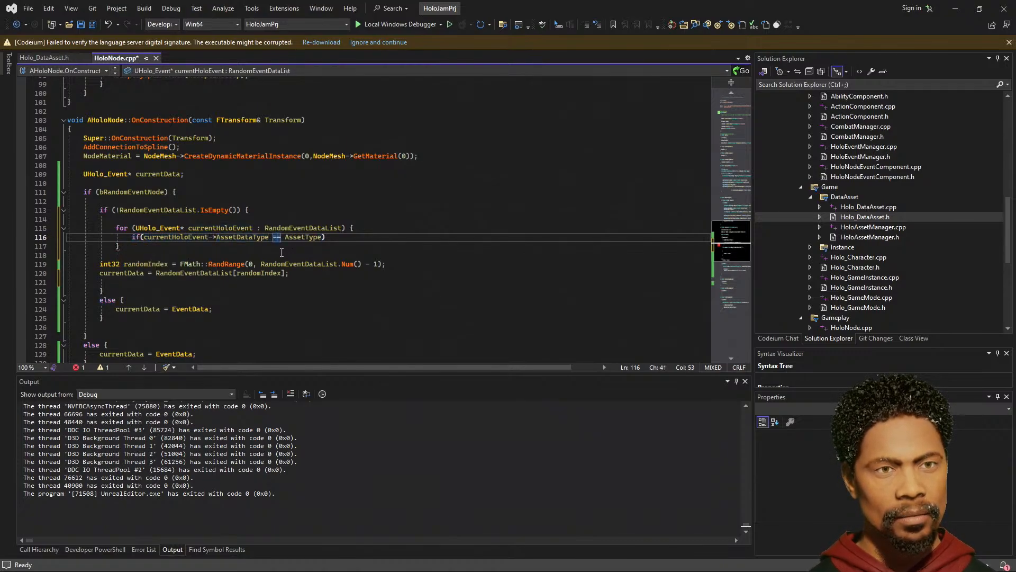
{"action": "key", "text": "End"}
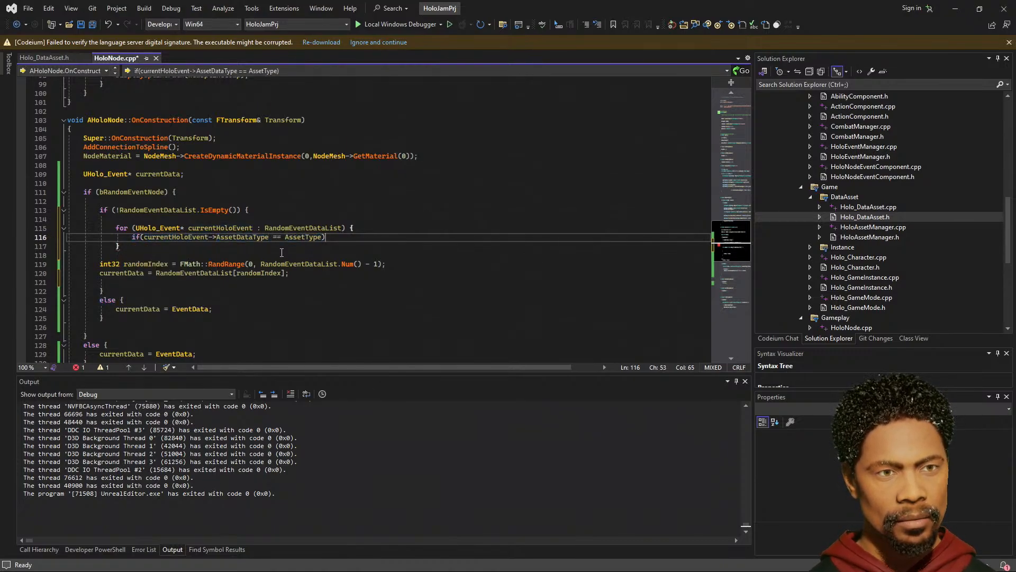
{"action": "type", "text": "{"}
{"action": "key", "text": "Return"}
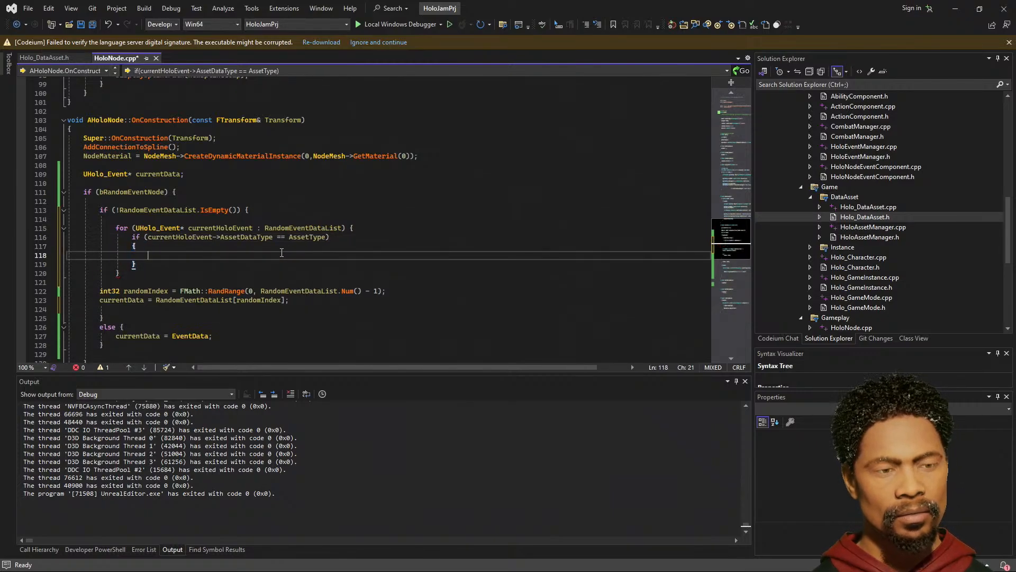
- Try to put the for loop's opening brace on its own line, and return it to the for line
{"action": "key", "text": "Up"}
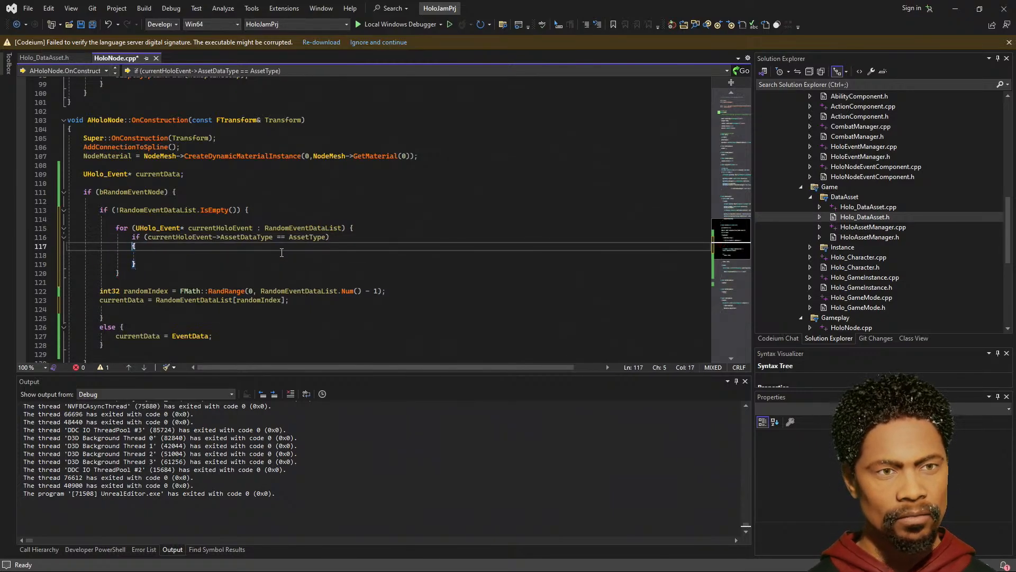
{"action": "key", "text": "Up"}
{"action": "key", "text": "Up"}
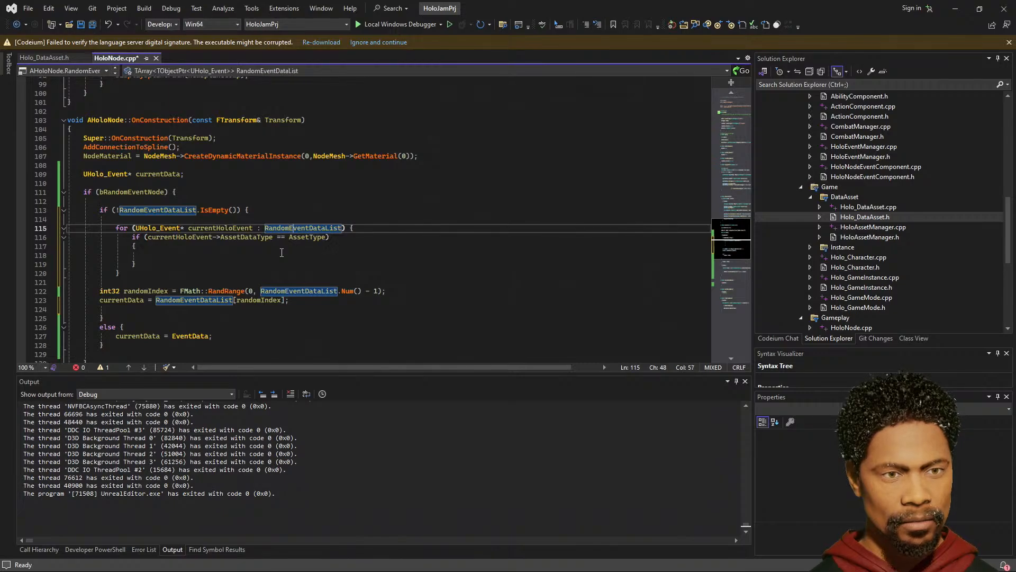
{"action": "key", "text": "Right"}
{"action": "key", "text": "Right"}
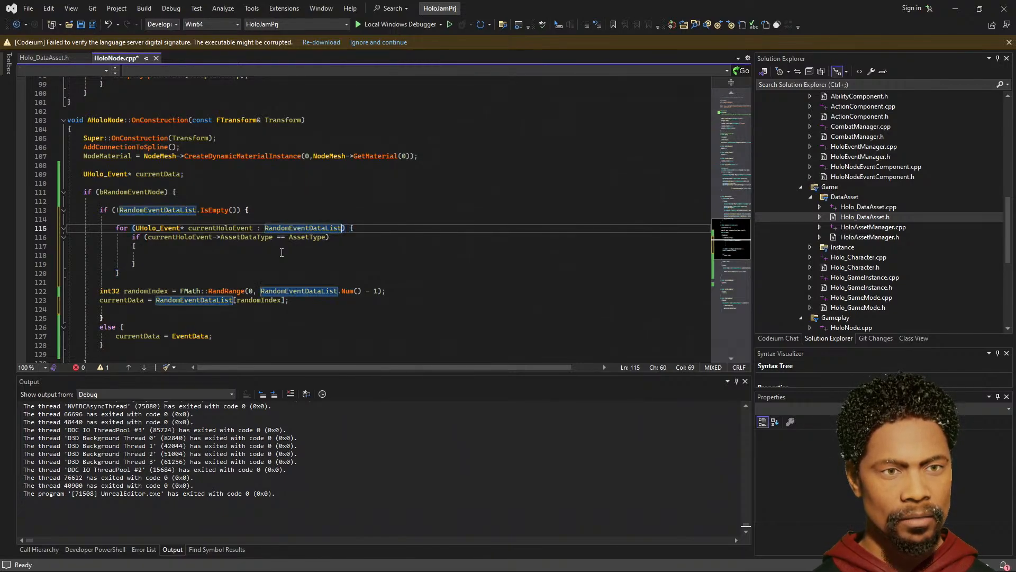
{"action": "key", "text": "Return"}
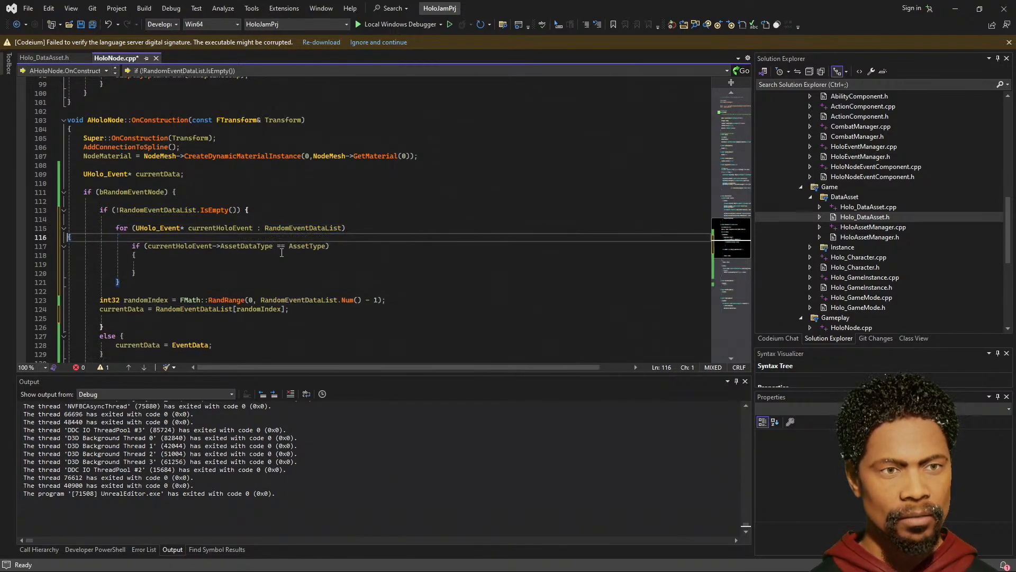
{"action": "key", "text": "ctrl+z"}
{"action": "key", "text": "Down"}
{"action": "key", "text": "Down"}
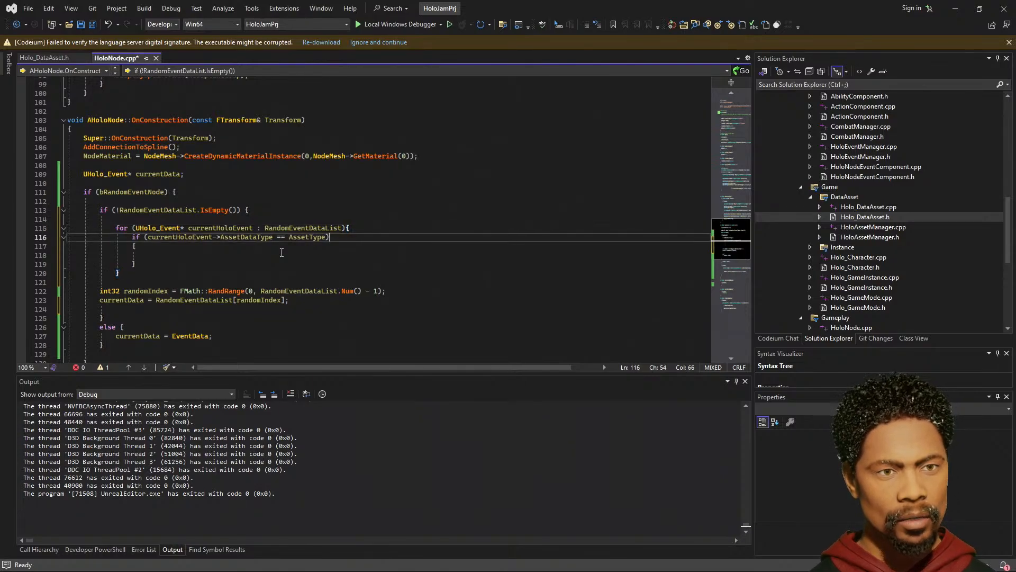
- Move the AssetDataType if statement's opening brace up onto the condition line, directly after the closing parenthesis
{"action": "key", "text": "Left"}
{"action": "key", "text": "BackSpace"}
{"action": "key", "text": "BackSpace"}
{"action": "key", "text": "BackSpace"}
{"action": "key", "text": "BackSpace"}
{"action": "key", "text": "BackSpace"}
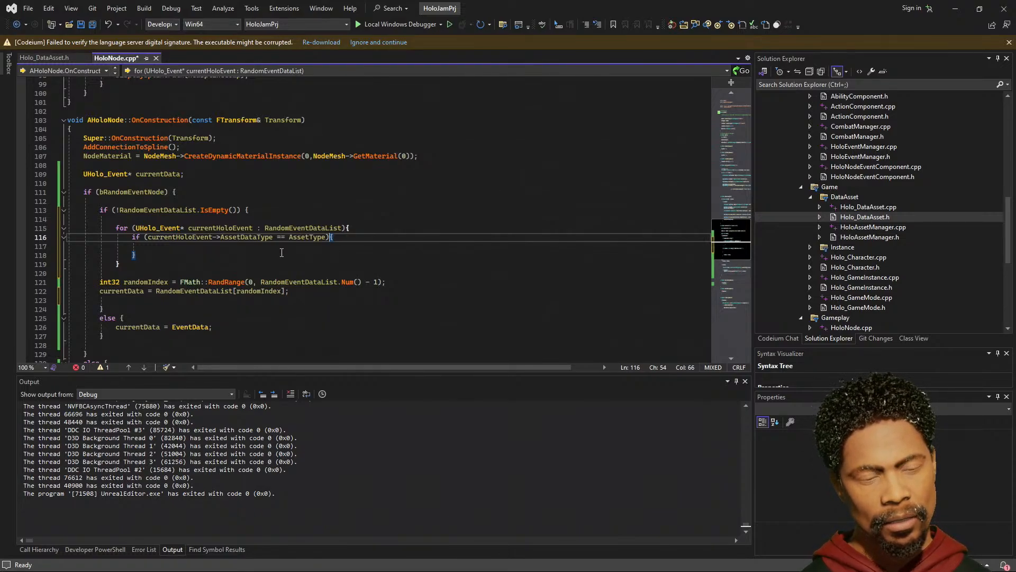
{"action": "key", "text": "Down"}
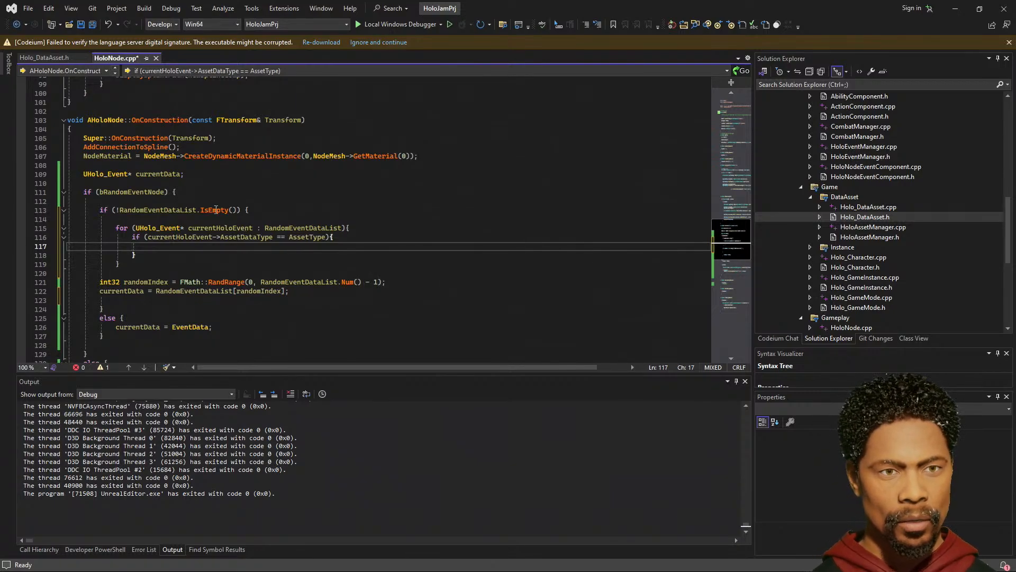
- Begin a TArray<UHolo_Event*> declaration on a new line below the currentData declaration
{"action": "left_click", "coordinate": [192, 176]}
{"action": "key", "text": "Return"}
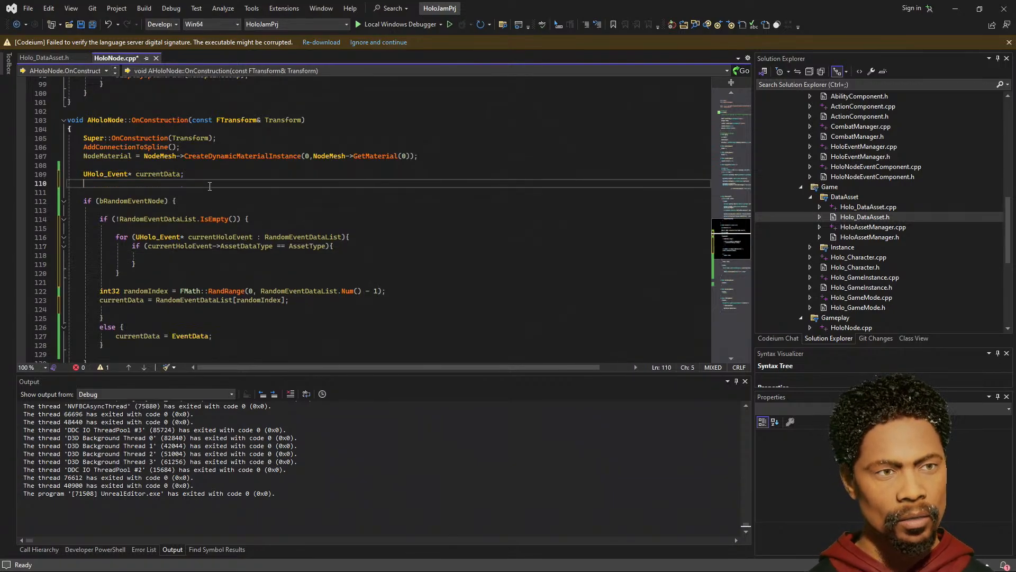
{"action": "type", "text": "TArray"}
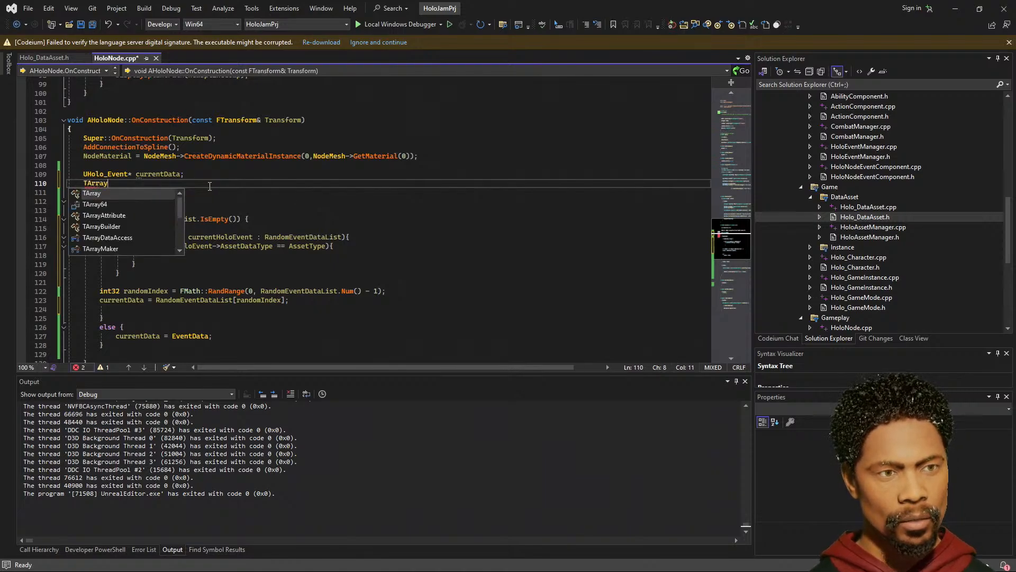
{"action": "key", "text": "Tab"}
{"action": "type", "text": "<"}
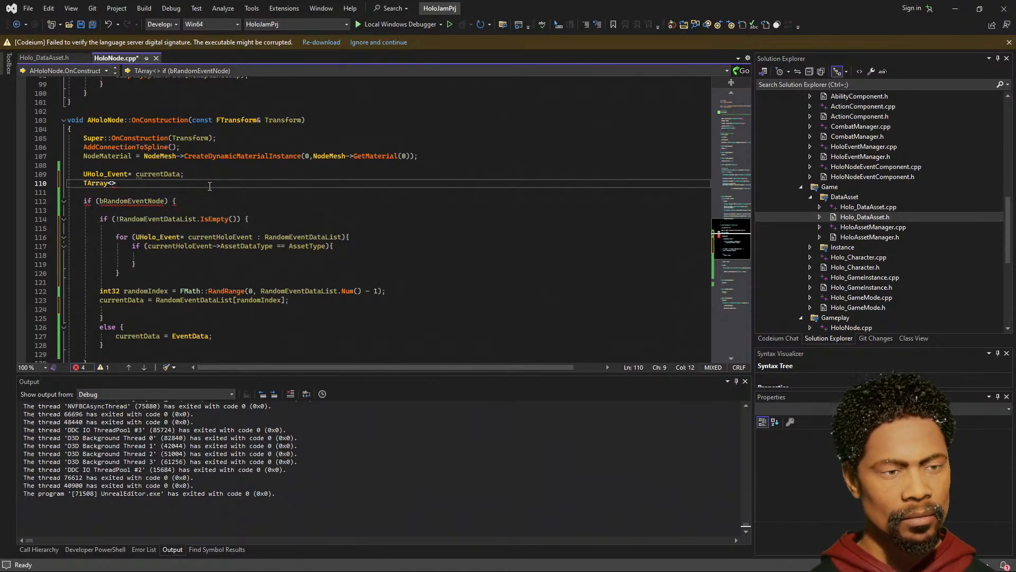
{"action": "type", "text": "UHolo_Event"}
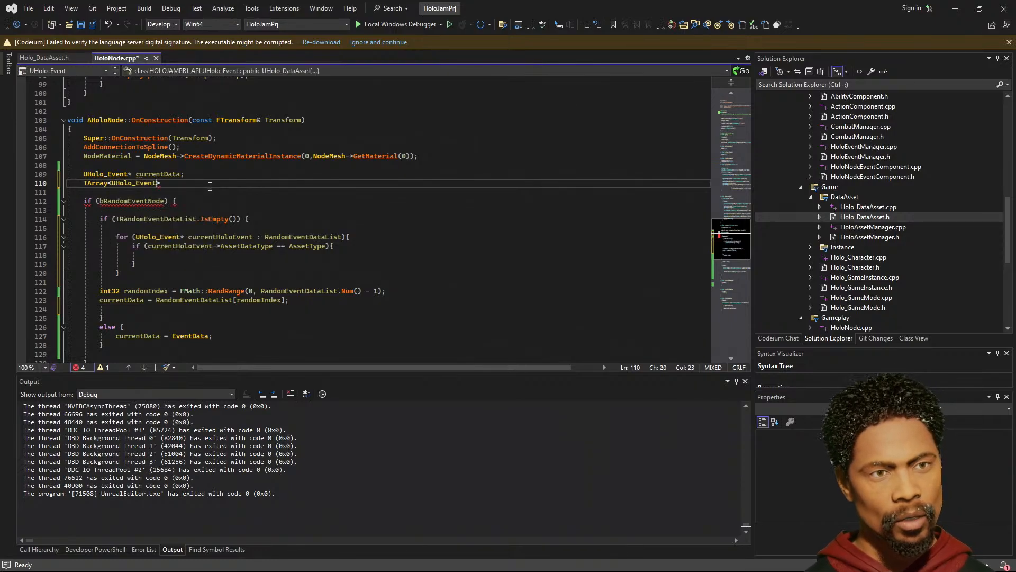
{"action": "type", "text": "*>"}
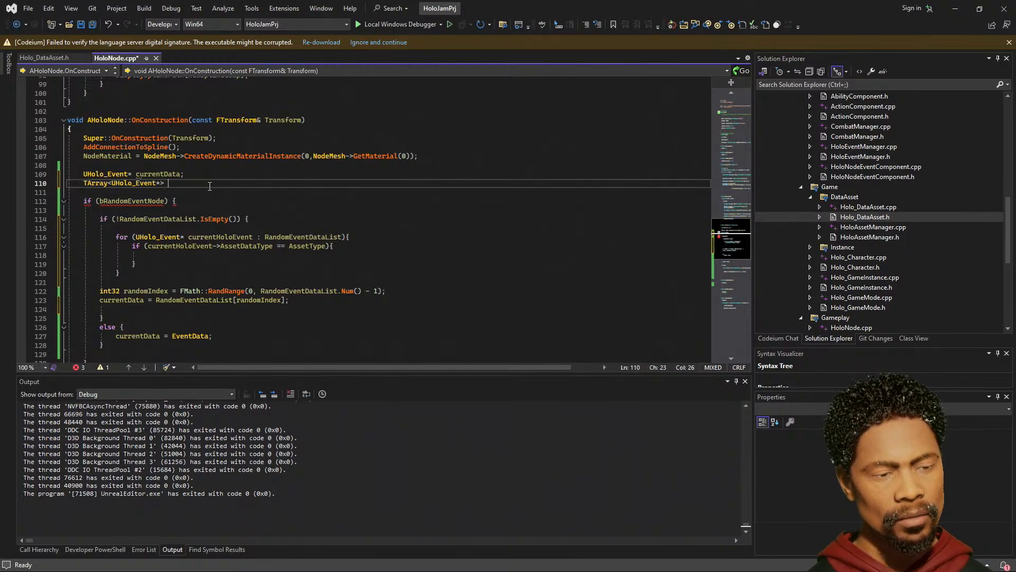
- Name the new array variable FilterEventData and end the declaration with a semicolon
{"action": "type", "text": "Fil"}
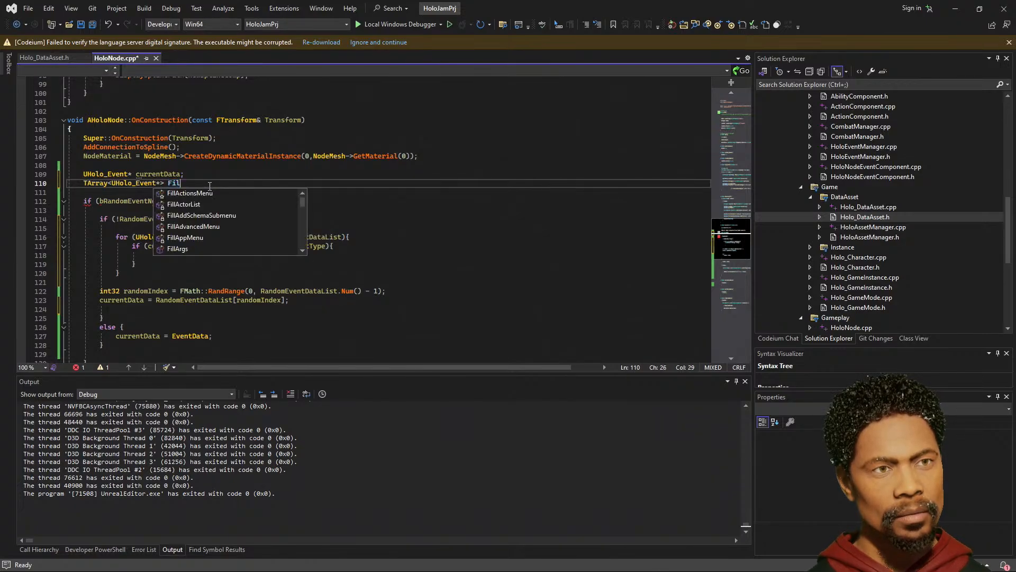
{"action": "type", "text": "t"}
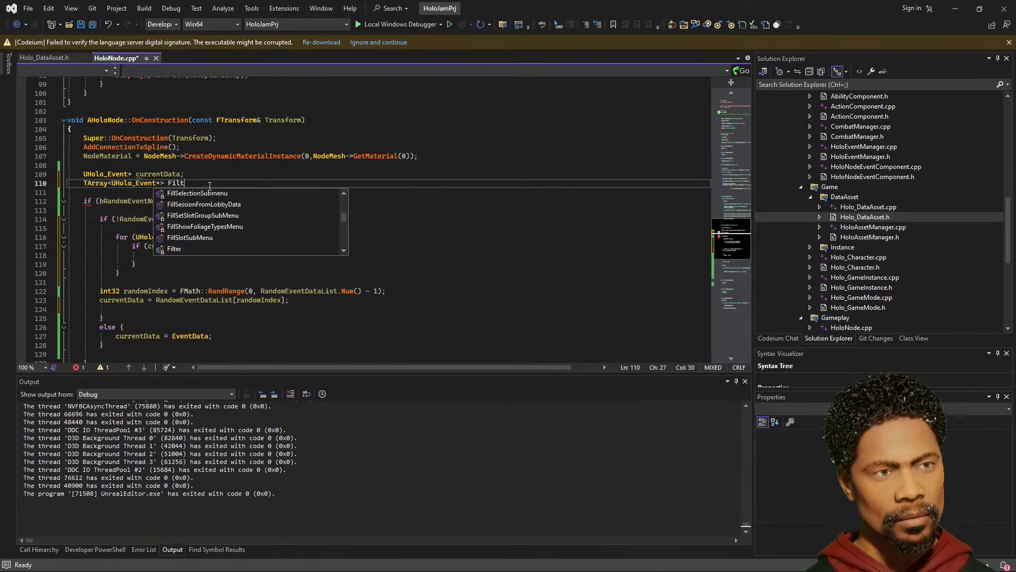
{"action": "type", "text": "erD"}
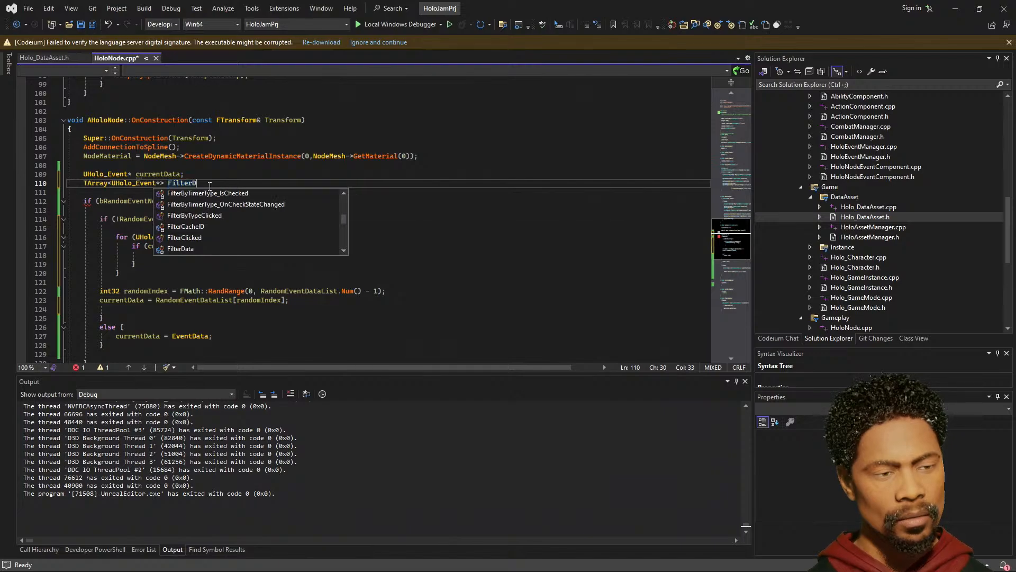
{"action": "type", "text": "ata"}
{"action": "key", "text": "Left"}
{"action": "key", "text": "Left"}
{"action": "key", "text": "Left"}
{"action": "key", "text": "Left"}
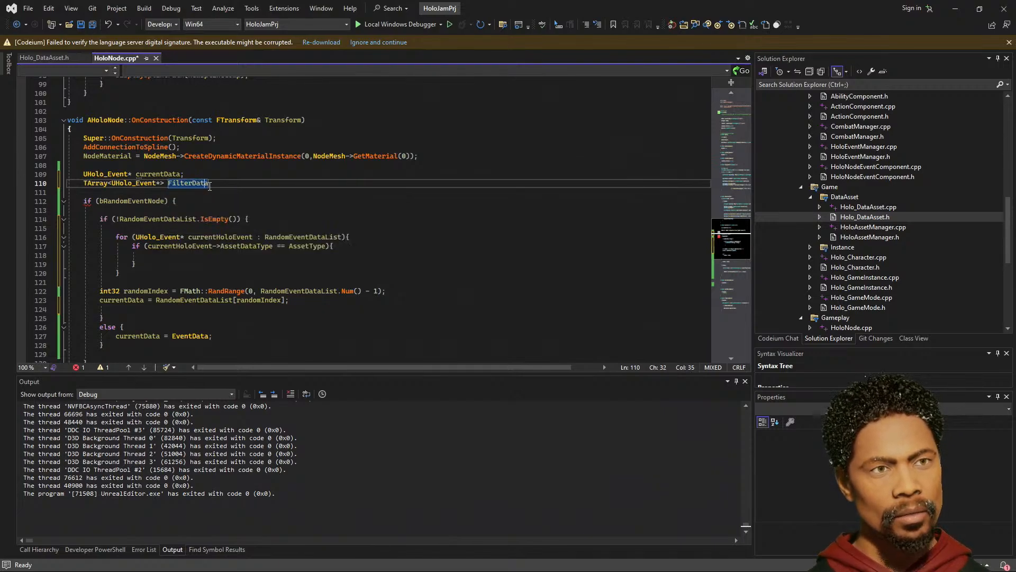
{"action": "type", "text": "Event"}
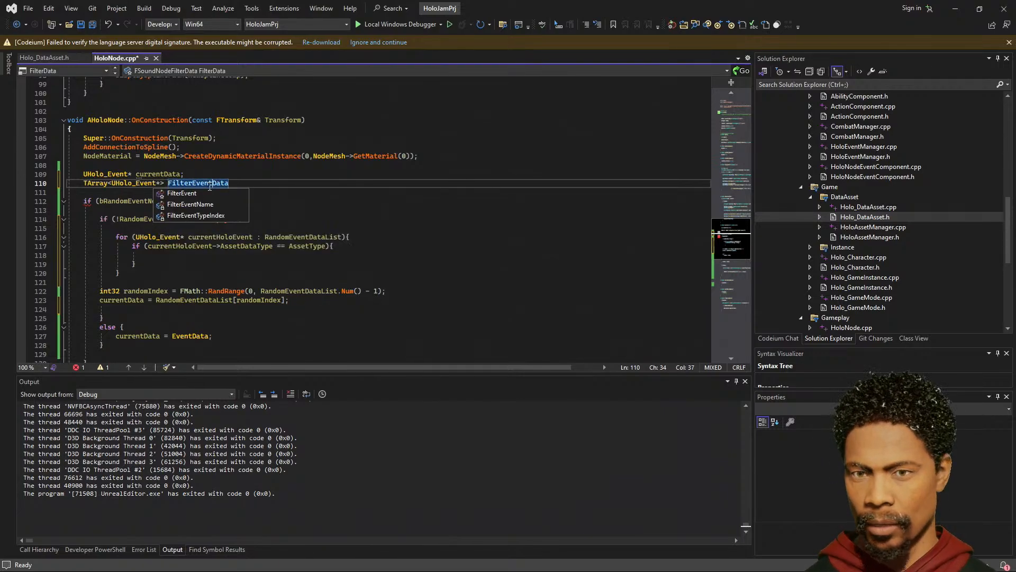
{"action": "key", "text": "End"}
{"action": "type", "text": ";"}
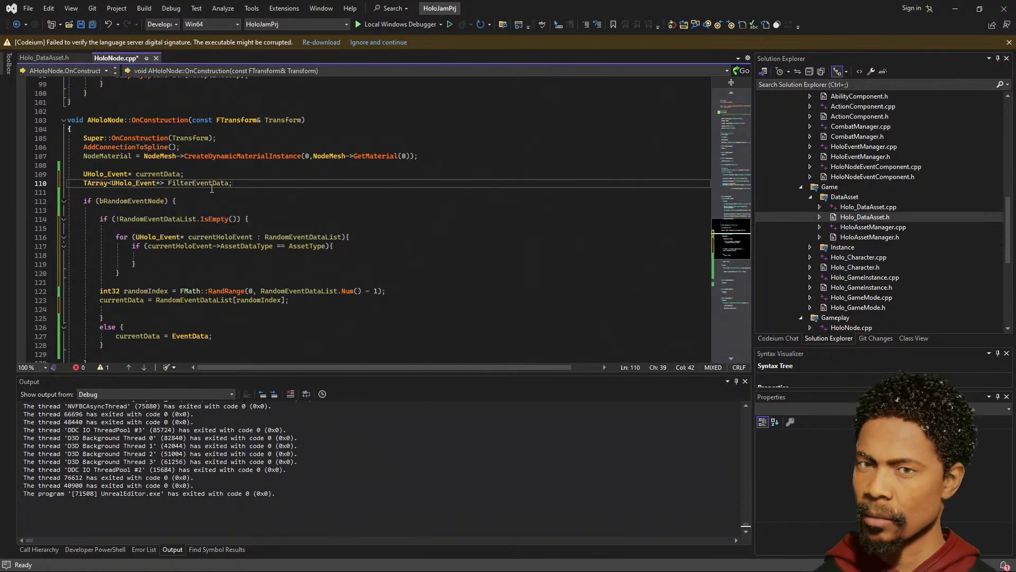
- Add a FilterEventData.Add(currentHoloEvent) call inside the AssetDataType if statement
{"action": "double_click", "coordinate": [172, 184]}
{"action": "key", "text": "ctrl+c"}
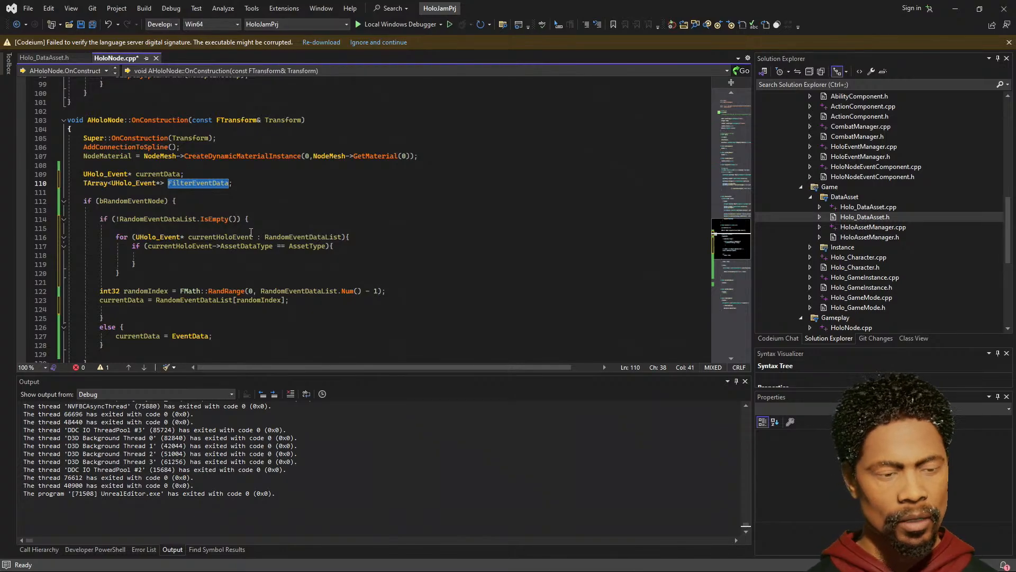
{"action": "left_click", "coordinate": [222, 258]}
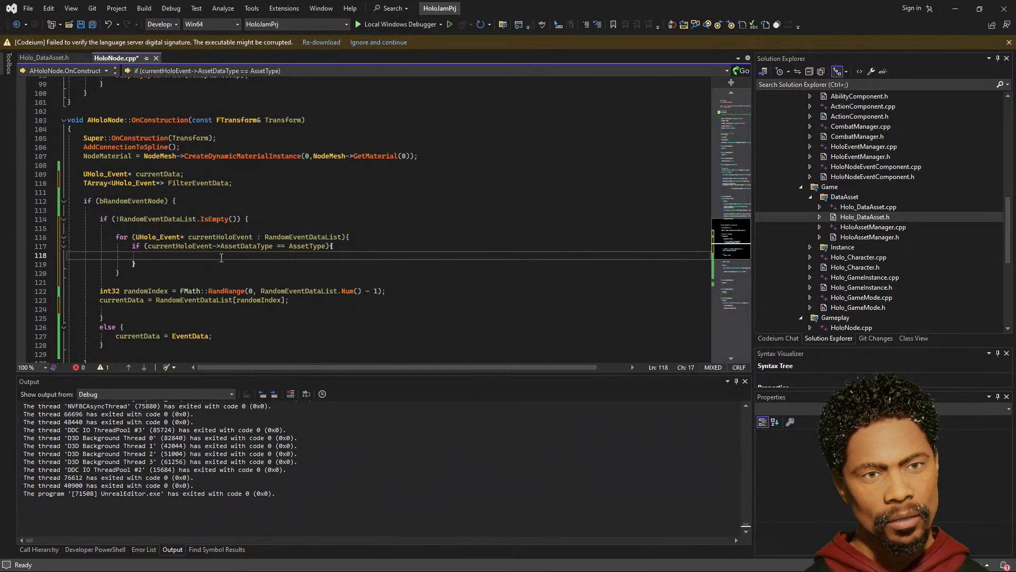
{"action": "key", "text": "ctrl+v"}
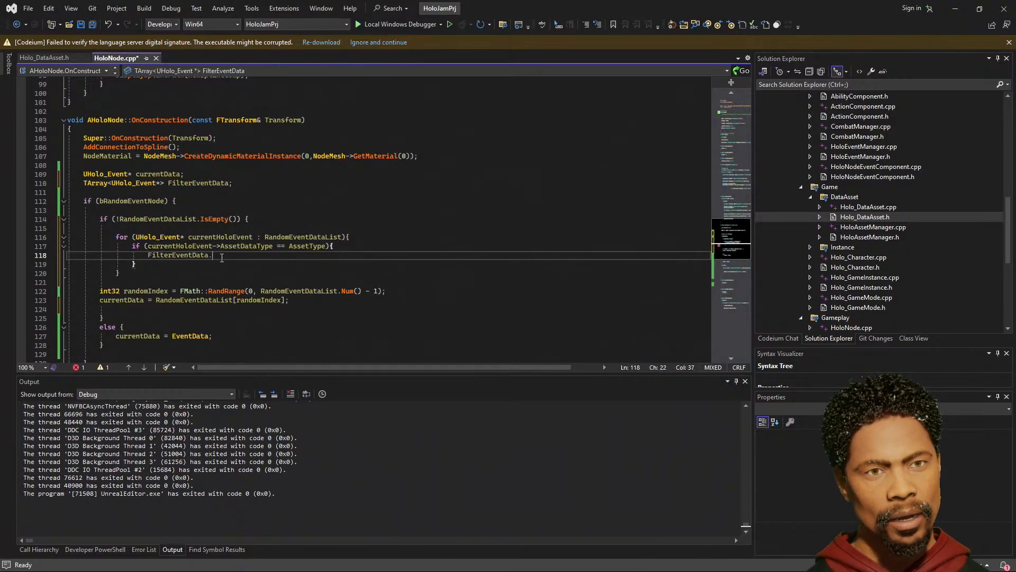
{"action": "type", "text": ".Add("}
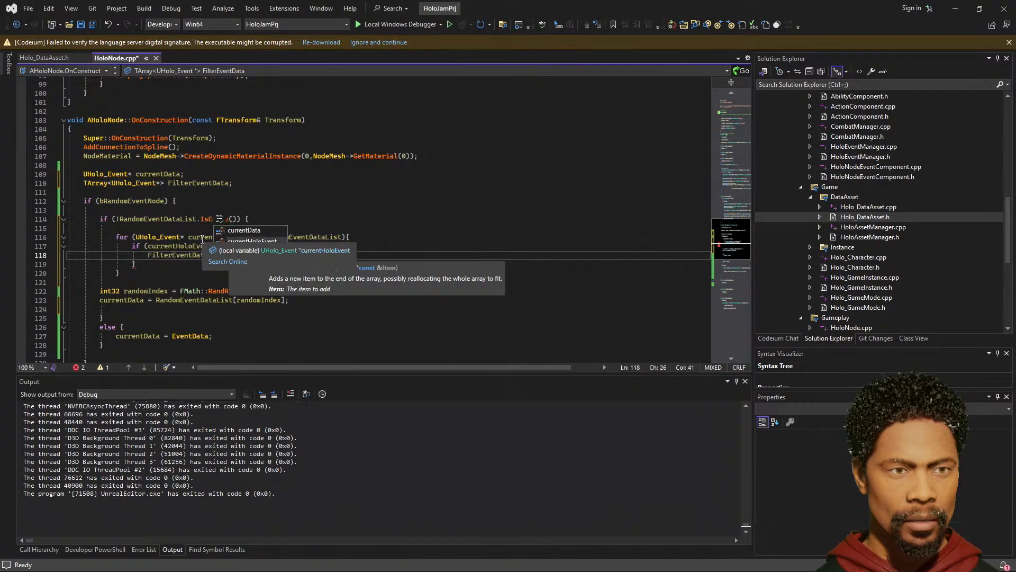
{"action": "key", "text": "Return"}
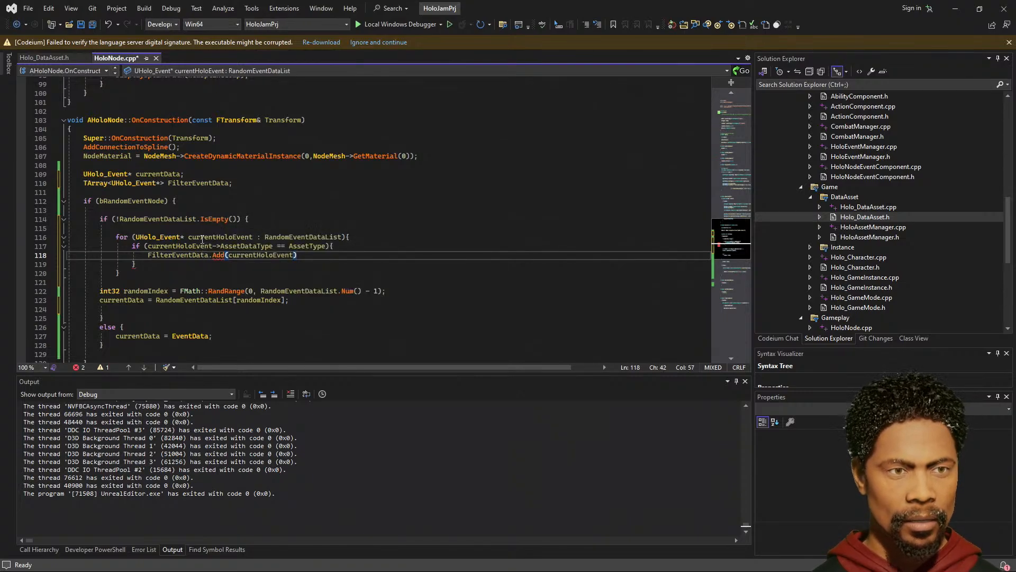
- Rename the for loop's currentHoloEvent variable to currentRandomEvent in its declaration
{"action": "left_click", "coordinate": [236, 238]}
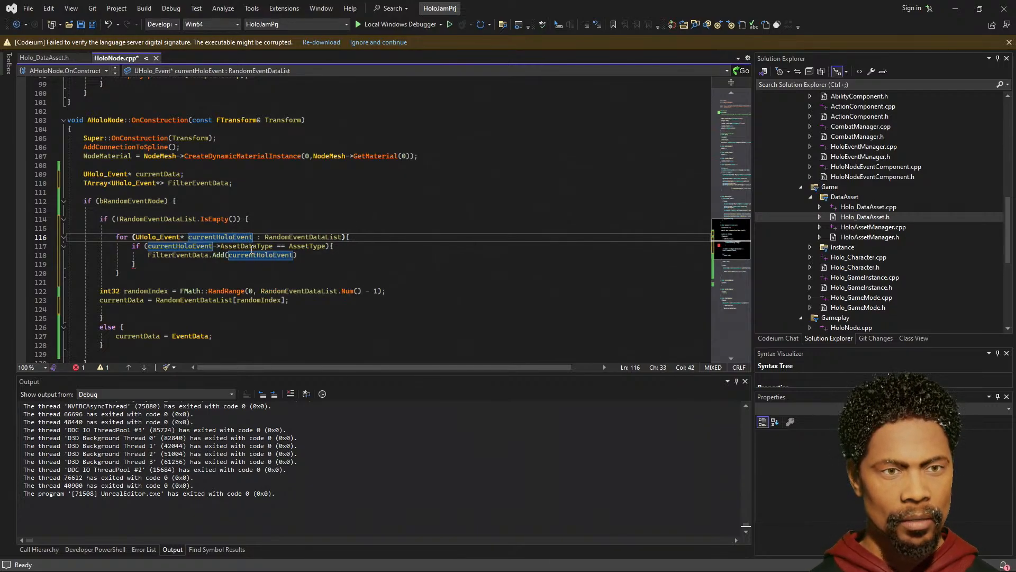
{"action": "key", "text": "BackSpace"}
{"action": "key", "text": "BackSpace"}
{"action": "key", "text": "BackSpace"}
{"action": "key", "text": "BackSpace"}
{"action": "type", "text": "andom"}
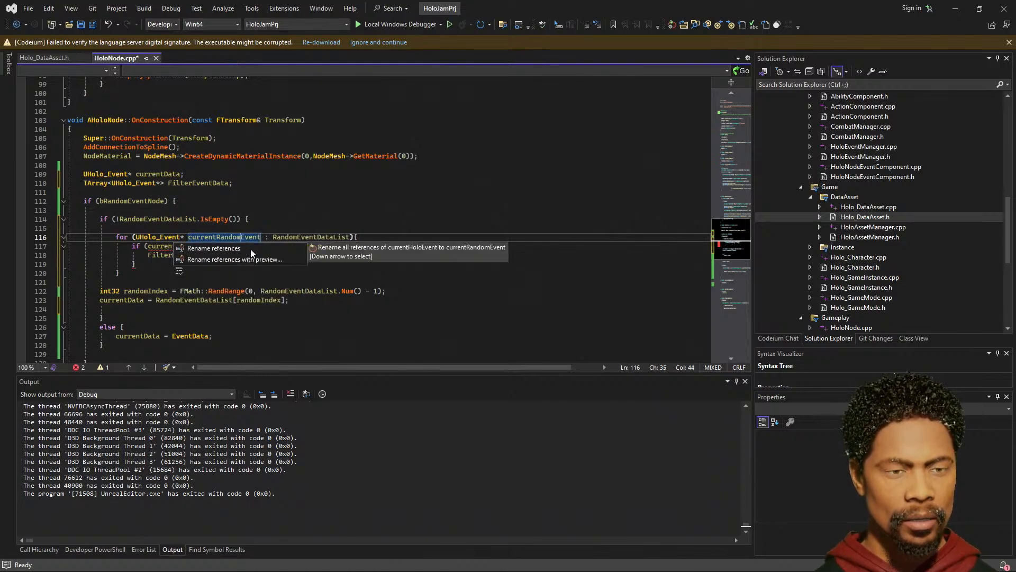
{"action": "type", "text": "Event"}
{"action": "key", "text": "BackSpace"}
{"action": "key", "text": "BackSpace"}
{"action": "key", "text": "BackSpace"}
{"action": "key", "text": "BackSpace"}
{"action": "key", "text": "BackSpace"}
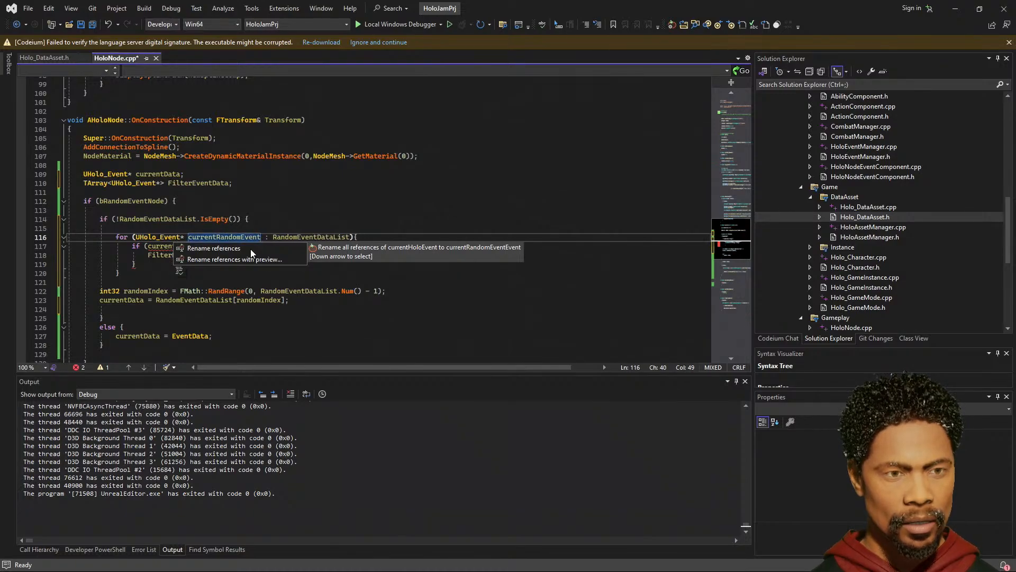
- Replace currentHoloEvent with currentRandomEvent in the AssetDataType condition and in the FilterEventData.Add call
{"action": "key", "text": "ctrl+minus"}
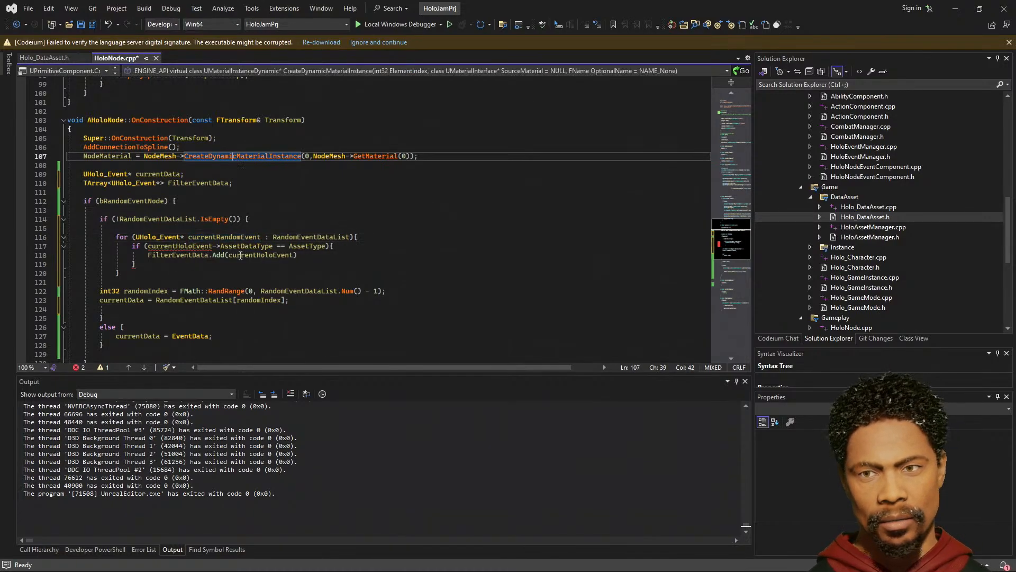
{"action": "key", "text": "ctrl+shift+minus"}
{"action": "key", "text": "ctrl+c"}
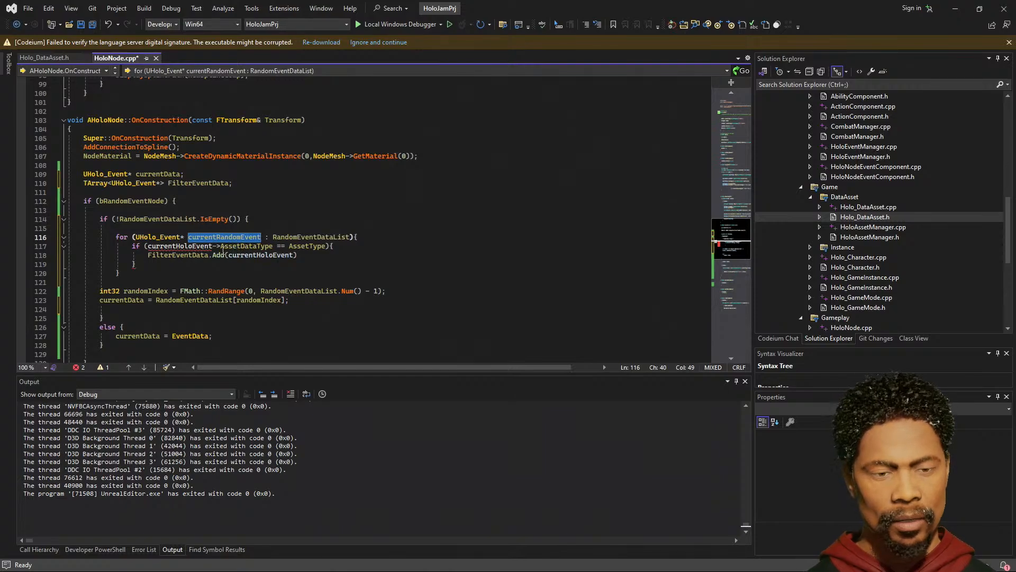
{"action": "double_click", "coordinate": [180, 245]}
{"action": "key", "text": "ctrl+v"}
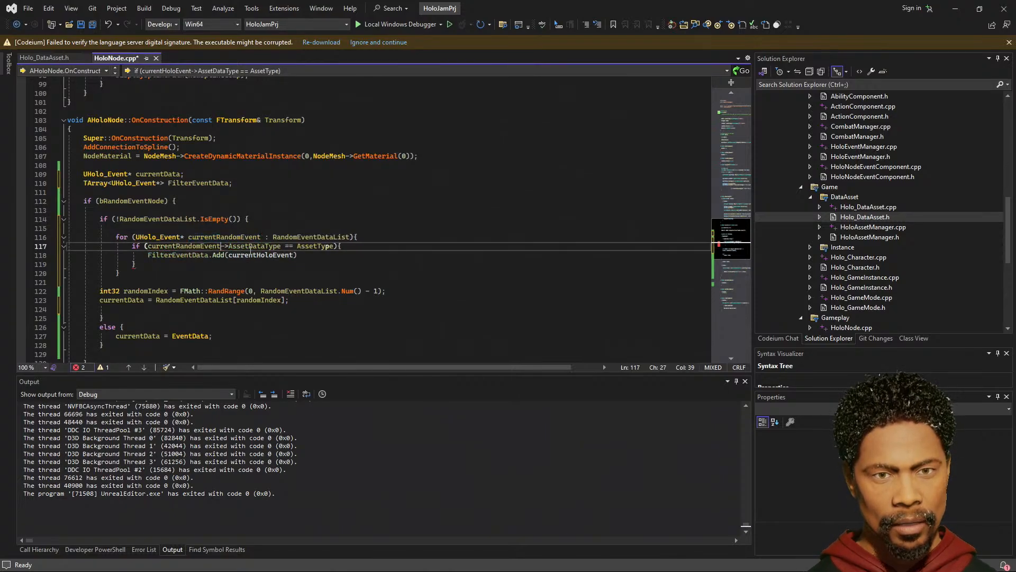
{"action": "double_click", "coordinate": [254, 255]}
{"action": "key", "text": "ctrl+v"}
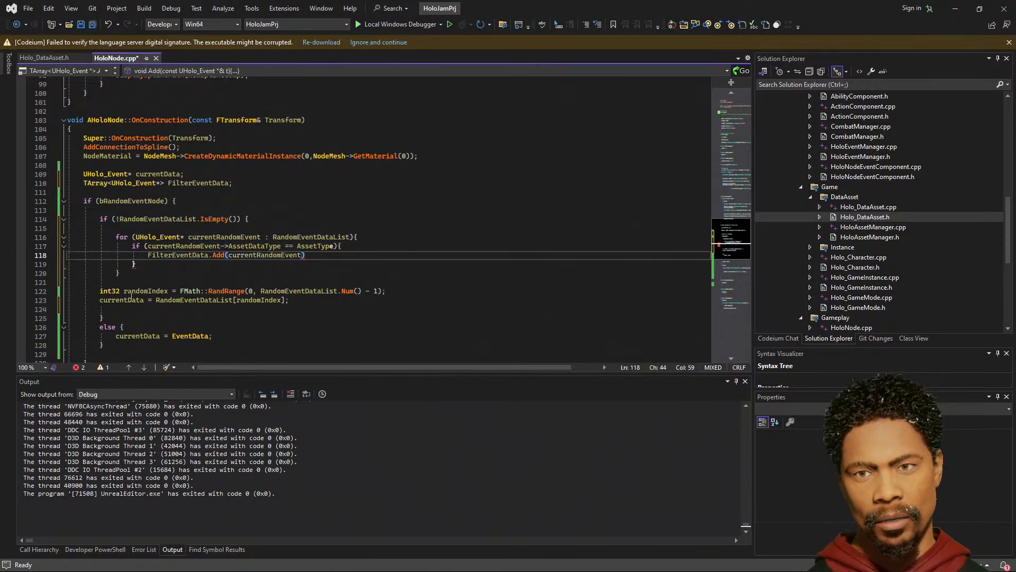
- Replace RandomEventDataList with FilterEventData in the randomIndex RandRange call and in the indexed currentData assignment
{"action": "left_click", "coordinate": [145, 284]}
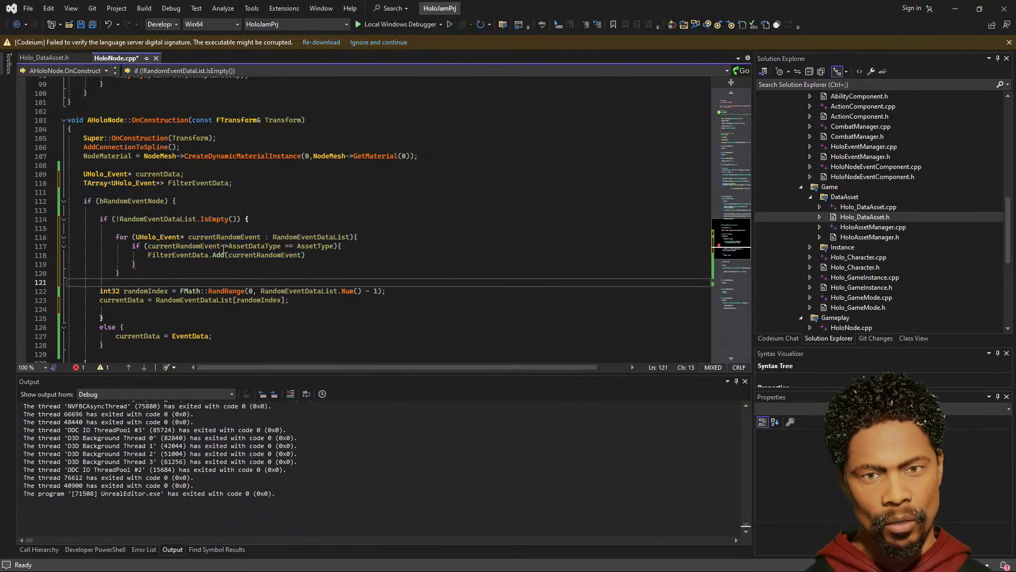
{"action": "double_click", "coordinate": [194, 255]}
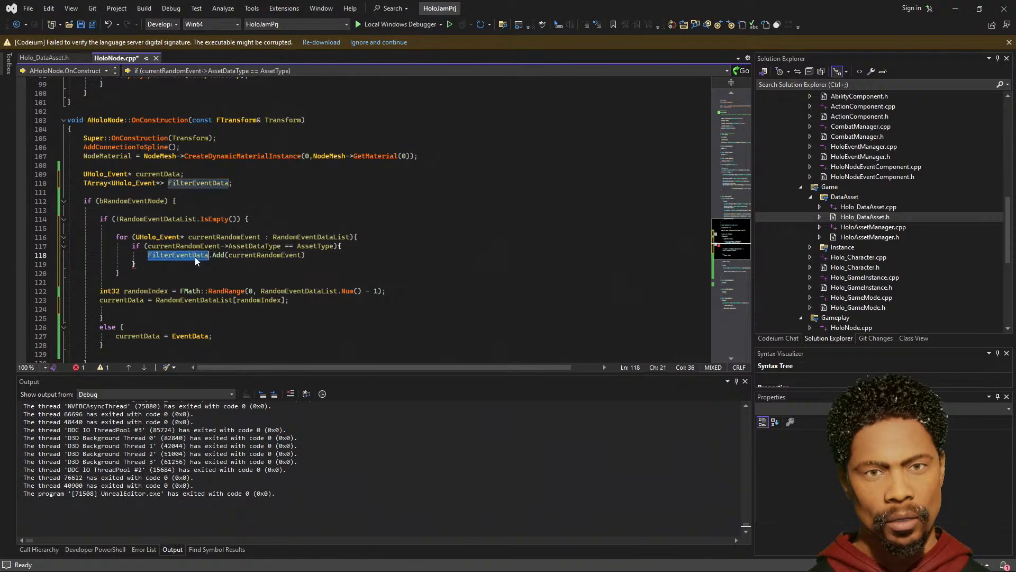
{"action": "key", "text": "ctrl+c"}
{"action": "double_click", "coordinate": [293, 291]}
{"action": "key", "text": "ctrl+v"}
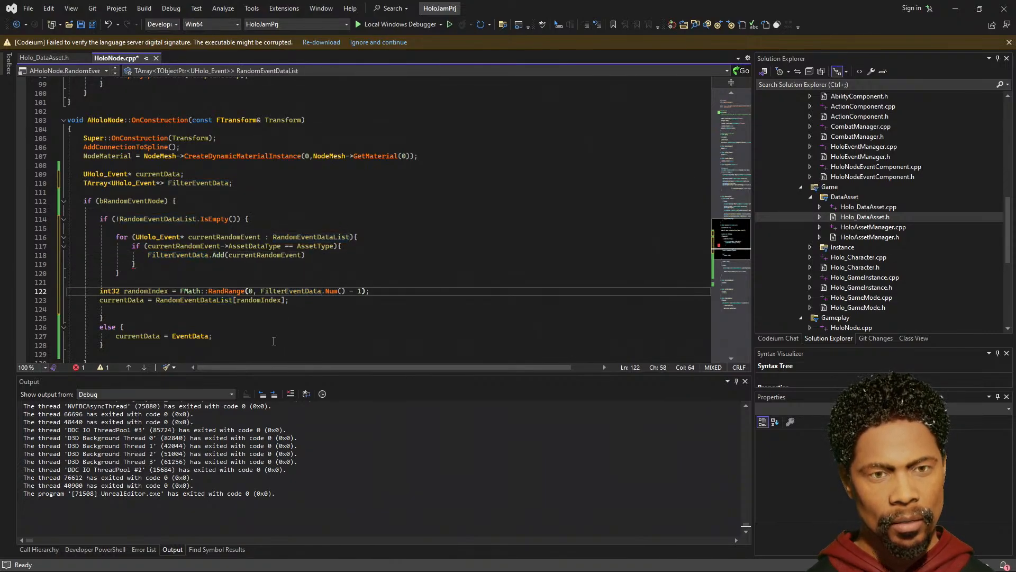
{"action": "left_click", "coordinate": [191, 300]}
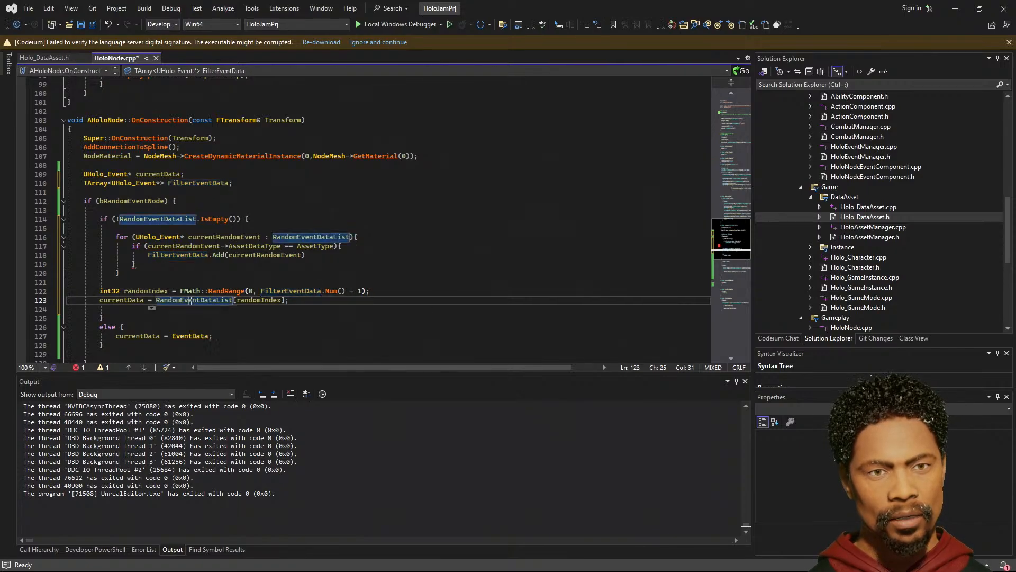
{"action": "double_click", "coordinate": [191, 301]}
{"action": "key", "text": "ctrl+v"}
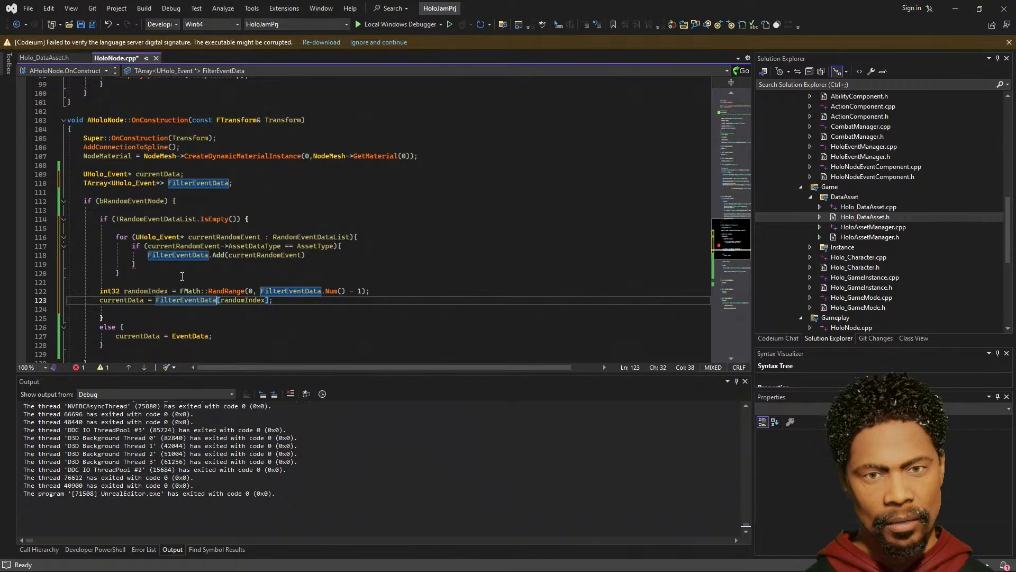
- End the FilterEventData.Add call with a semicolon
{"action": "left_click", "coordinate": [327, 256]}
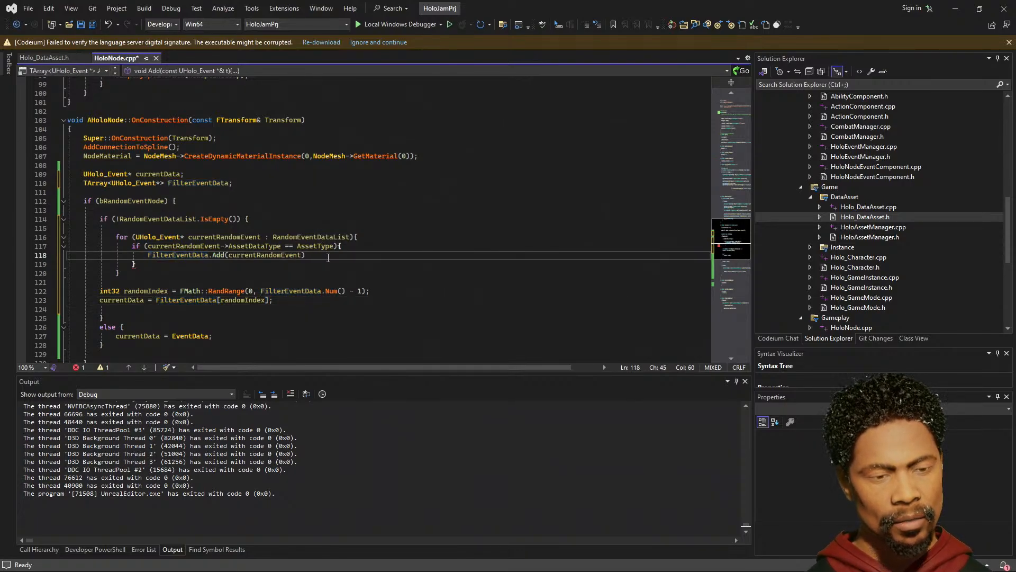
{"action": "type", "text": ";"}
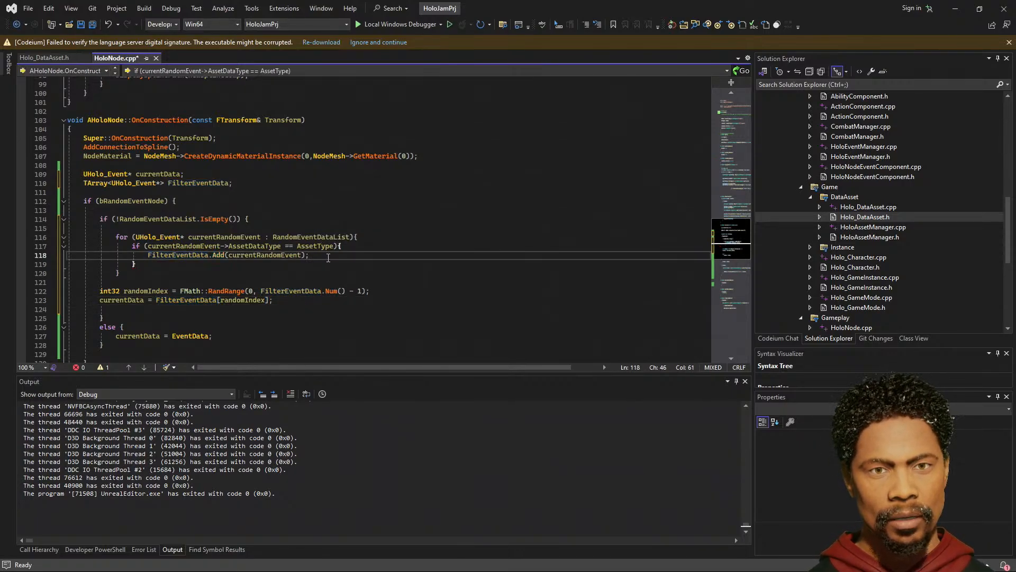
{"action": "scroll", "coordinate": [327, 258], "scroll_direction": "down", "scroll_amount": 3}
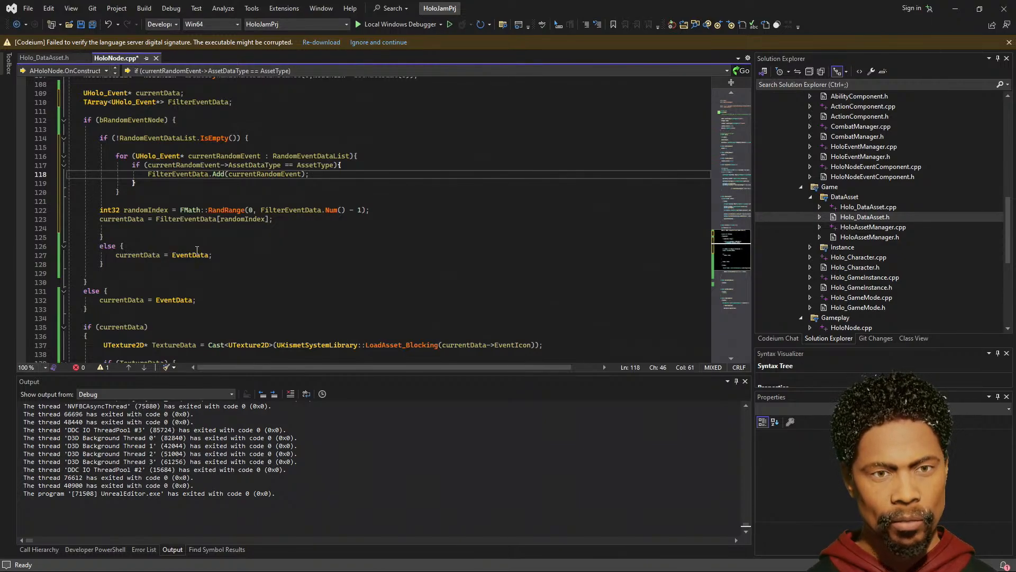
{"action": "mouse_move", "coordinate": [194, 256]}
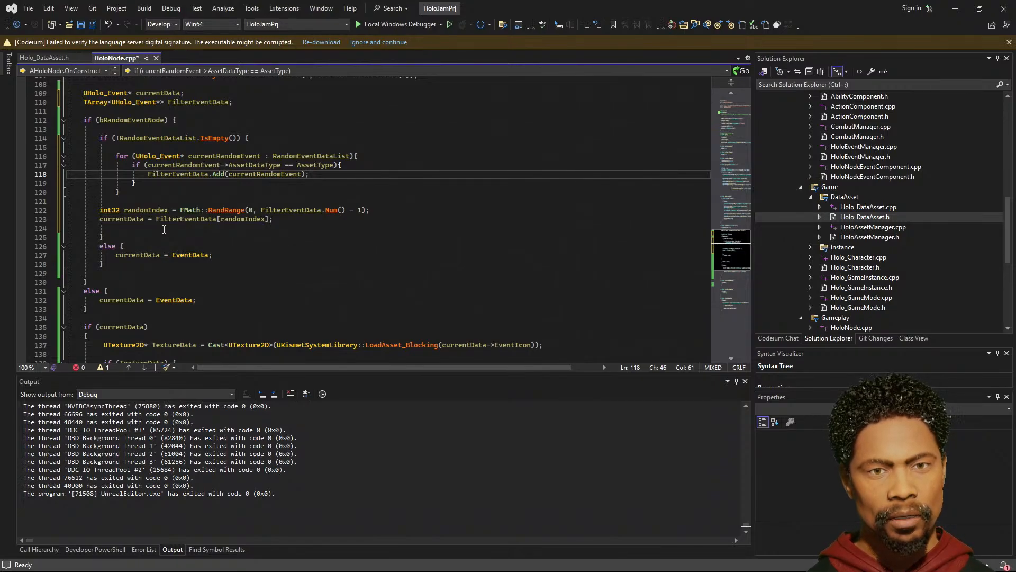
- Remove the blank lines directly below the RandomEventDataList and bRandomEventNode if lines
{"action": "left_click", "coordinate": [104, 148]}
{"action": "key", "text": "BackSpace"}
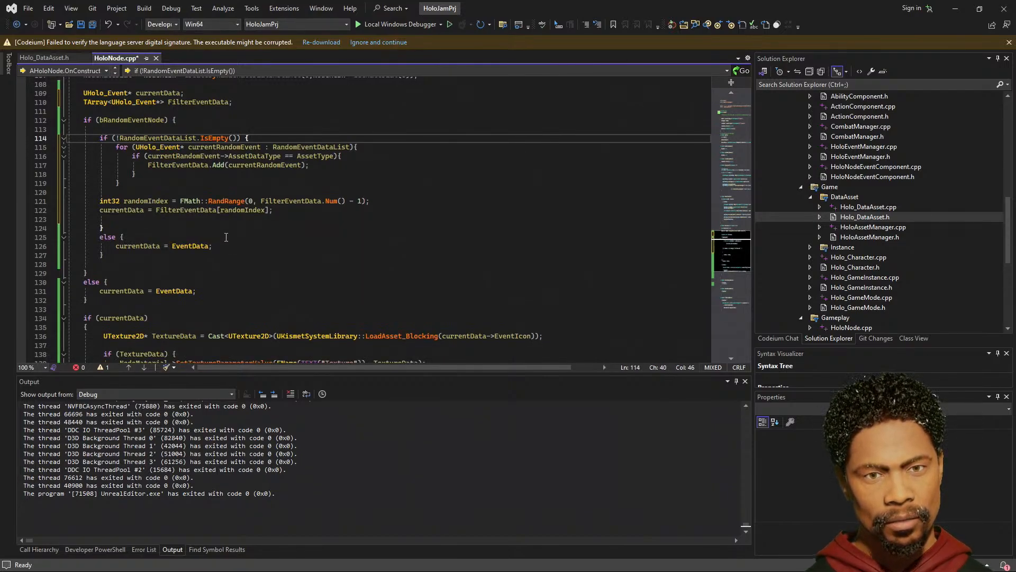
{"action": "left_click", "coordinate": [144, 121]}
{"action": "left_click", "coordinate": [149, 128]}
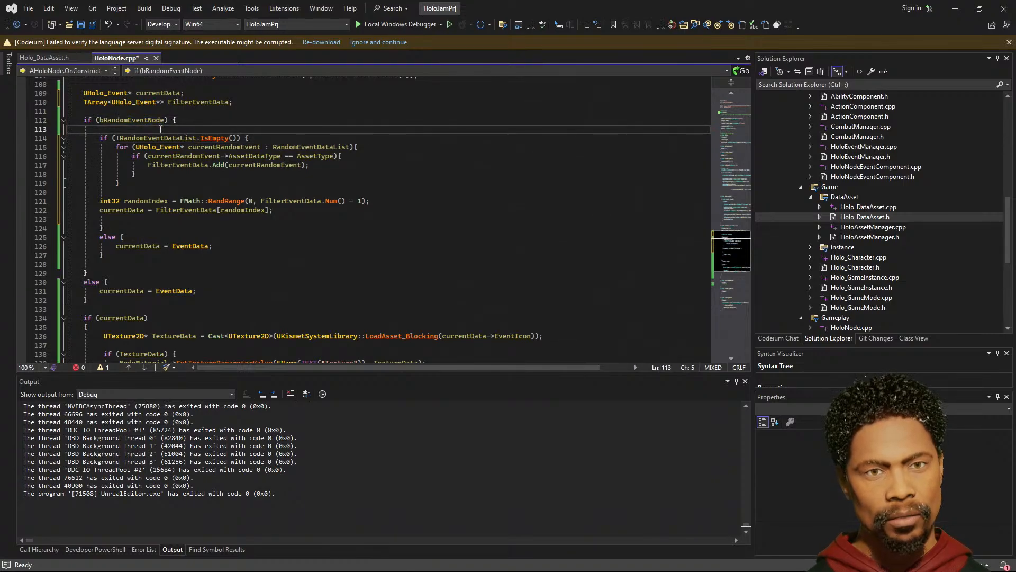
{"action": "key", "text": "BackSpace"}
{"action": "left_click", "coordinate": [229, 183]}
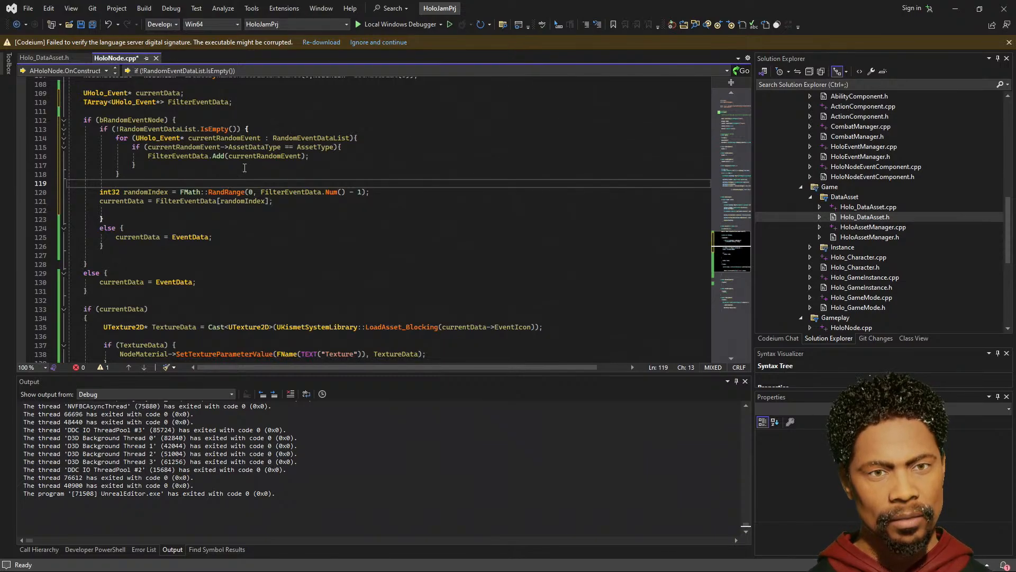
- Insert a blank line below the opening lines of the for loop, the RandomEventDataList if and the bRandomEventNode if
{"action": "left_click", "coordinate": [358, 138]}
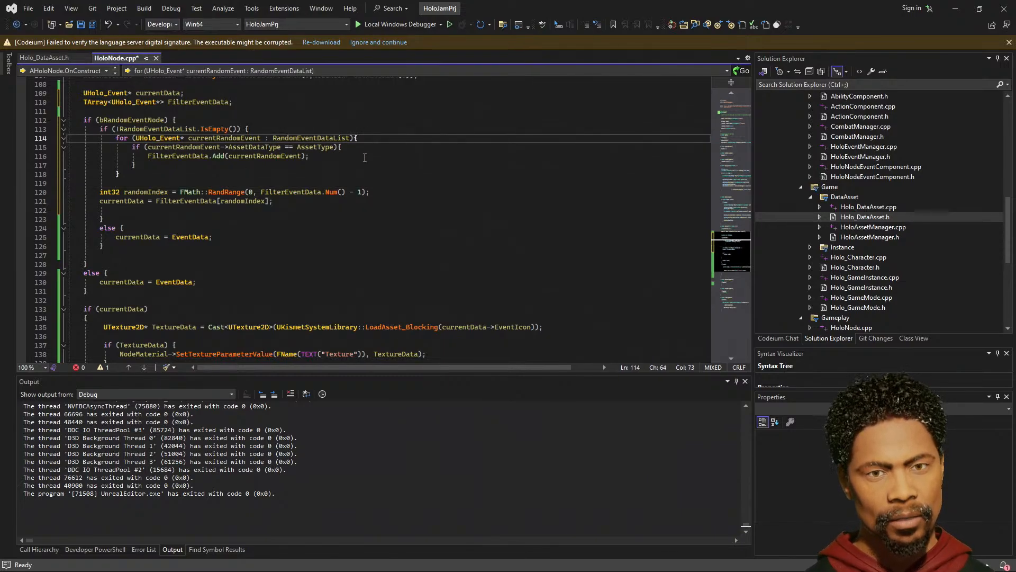
{"action": "key", "text": "Return"}
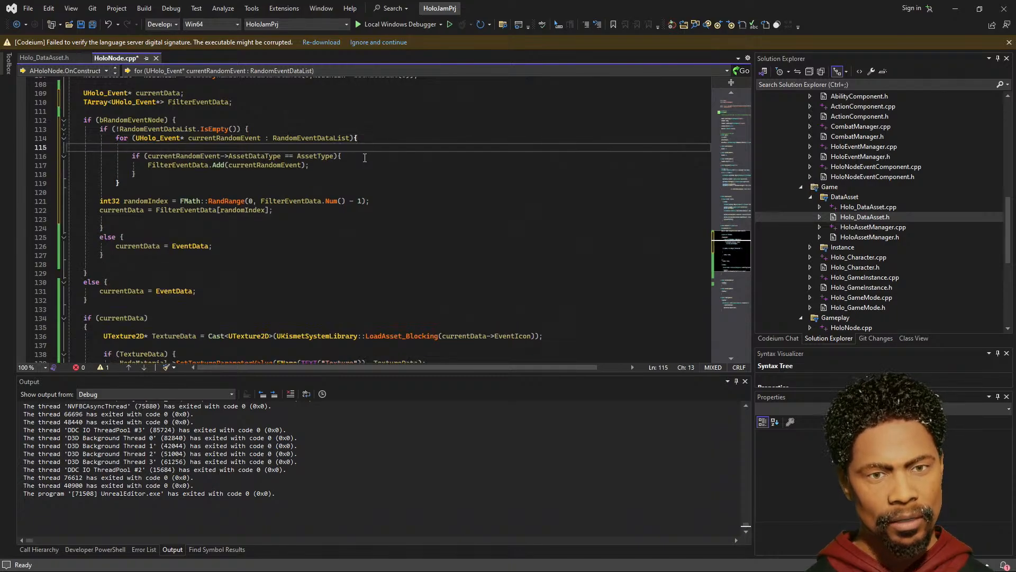
{"action": "left_click", "coordinate": [282, 129]}
{"action": "key", "text": "Return"}
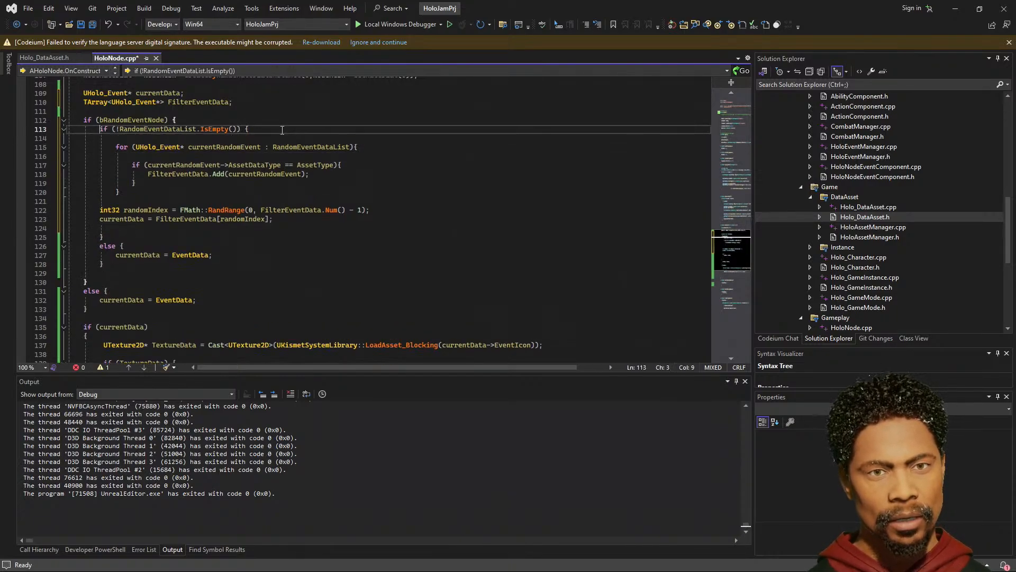
{"action": "key", "text": "Up"}
{"action": "key", "text": "Up"}
{"action": "key", "text": "Down"}
{"action": "key", "text": "Return"}
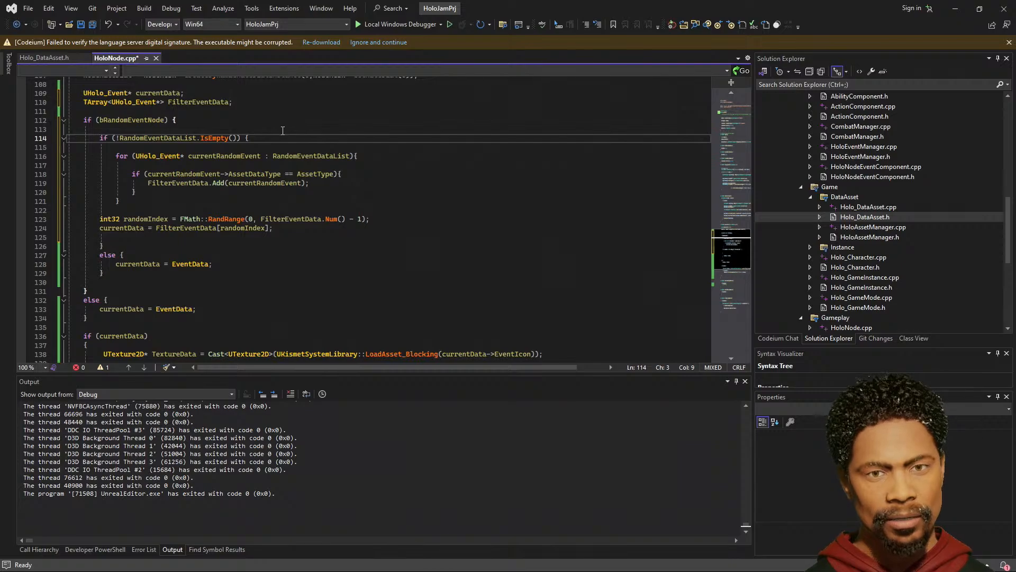
- Indent the randomIndex declaration and the FilterEventData[randomIndex] assignment one level to align with the for loop
{"action": "left_click", "coordinate": [367, 242]}
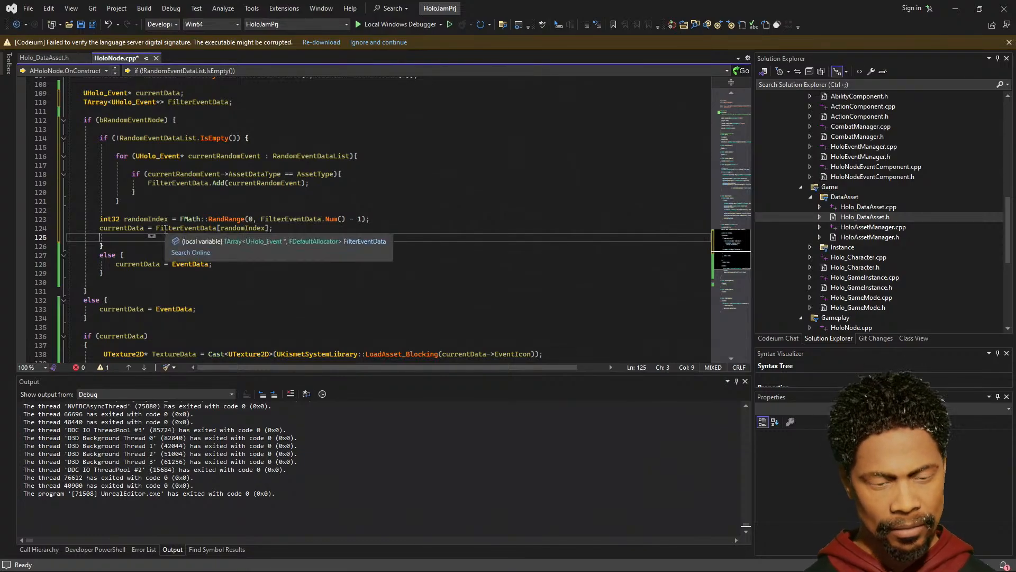
{"action": "left_click", "coordinate": [100, 229]}
{"action": "key", "text": "Up"}
{"action": "key", "text": "Tab"}
{"action": "left_click", "coordinate": [101, 229]}
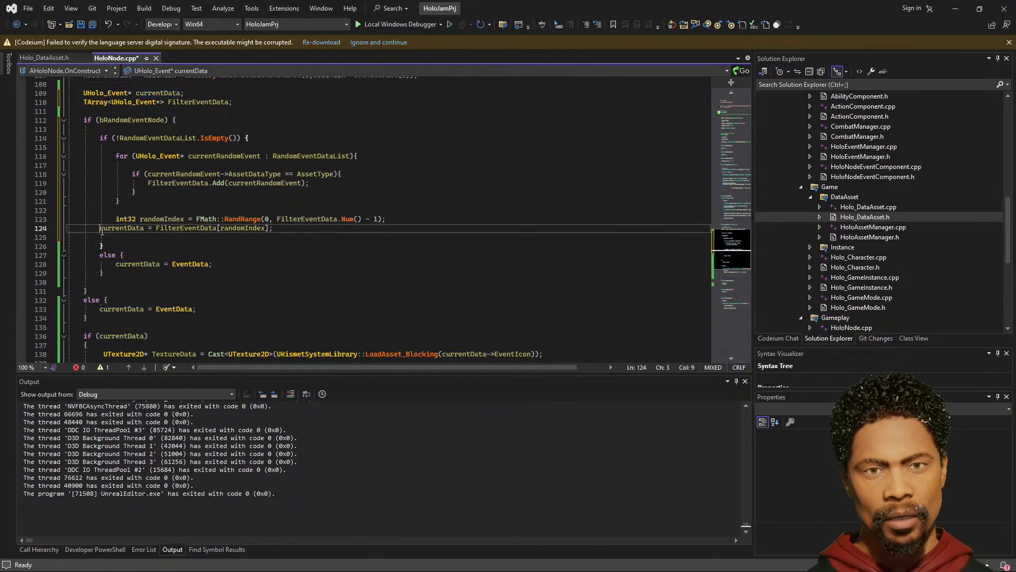
{"action": "key", "text": "Tab"}
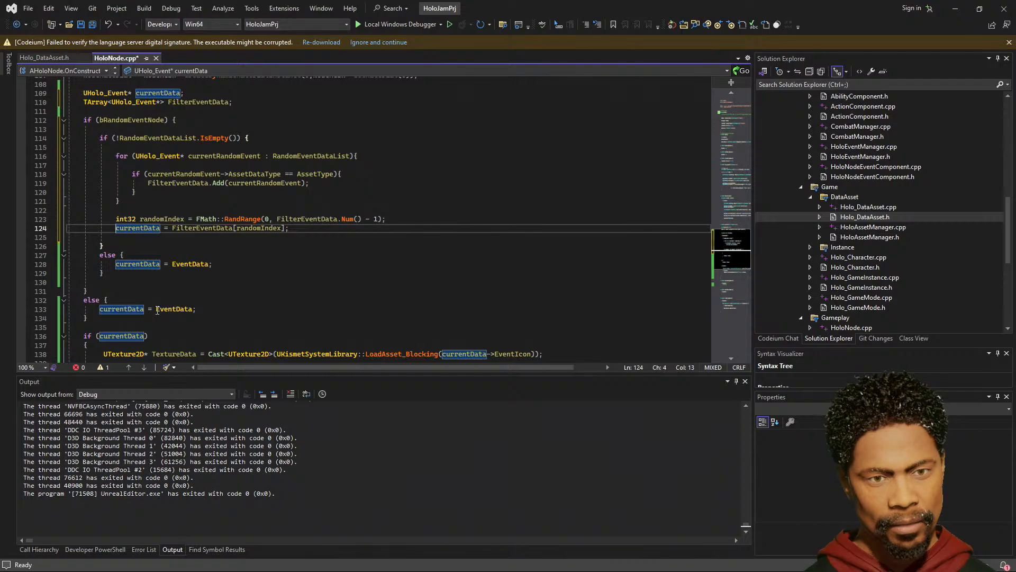
{"action": "mouse_move", "coordinate": [157, 311]}
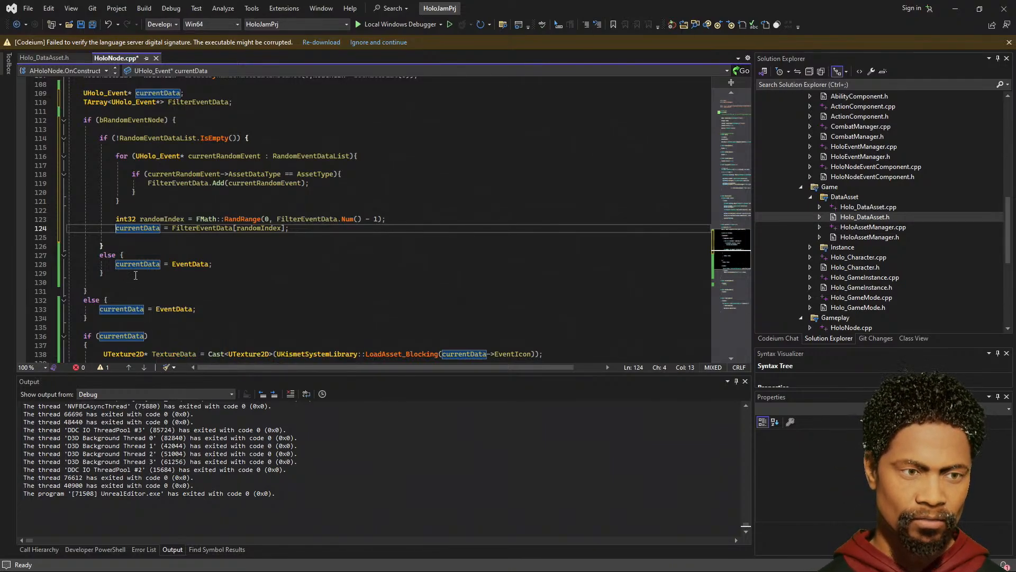
{"action": "scroll", "coordinate": [142, 280], "scroll_direction": "down", "scroll_amount": 3}
{"action": "scroll", "coordinate": [145, 284], "scroll_direction": "up", "scroll_amount": 2}
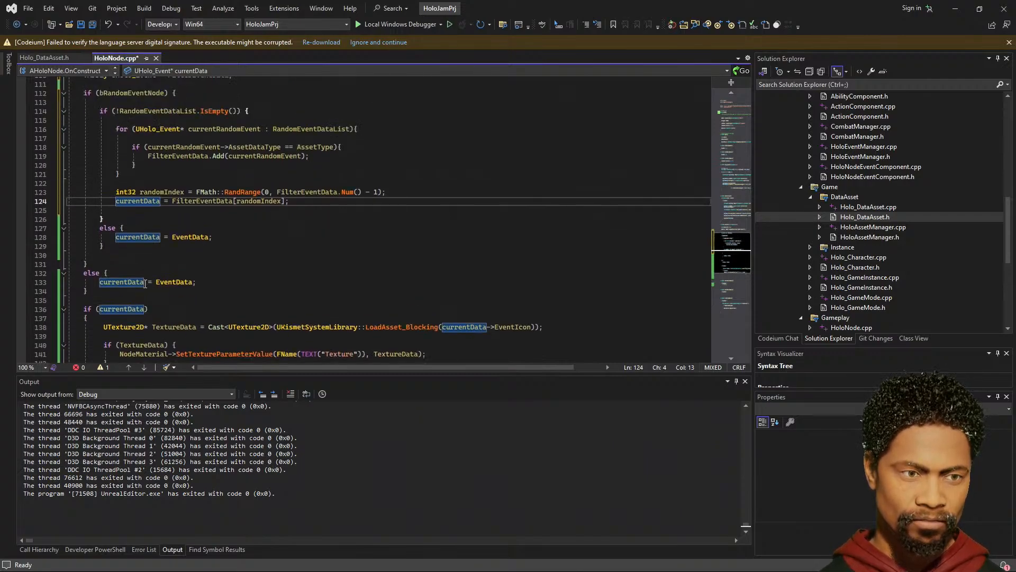
{"action": "scroll", "coordinate": [145, 284], "scroll_direction": "up", "scroll_amount": 2}
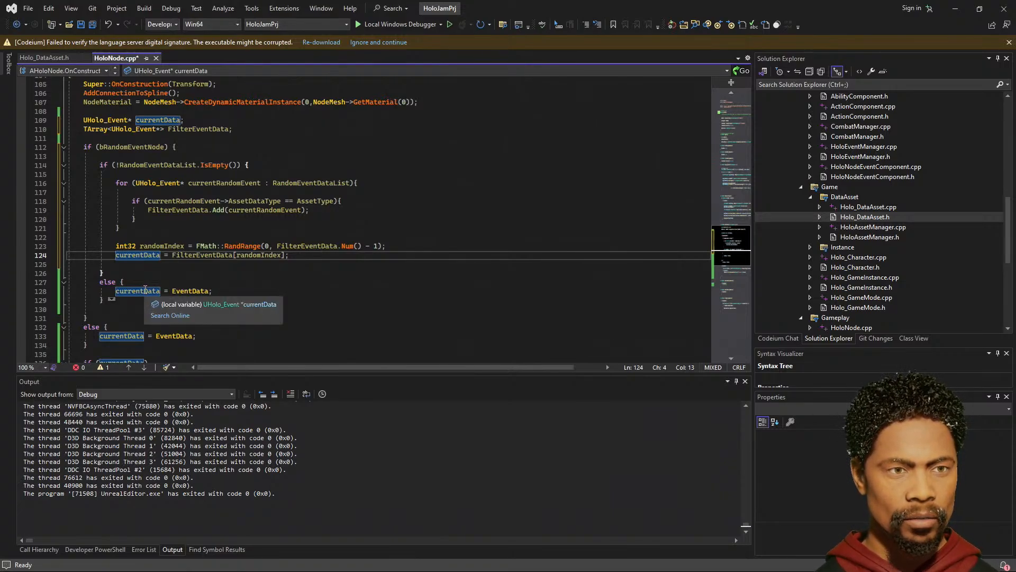
{"action": "scroll", "coordinate": [145, 289], "scroll_direction": "down", "scroll_amount": 5}
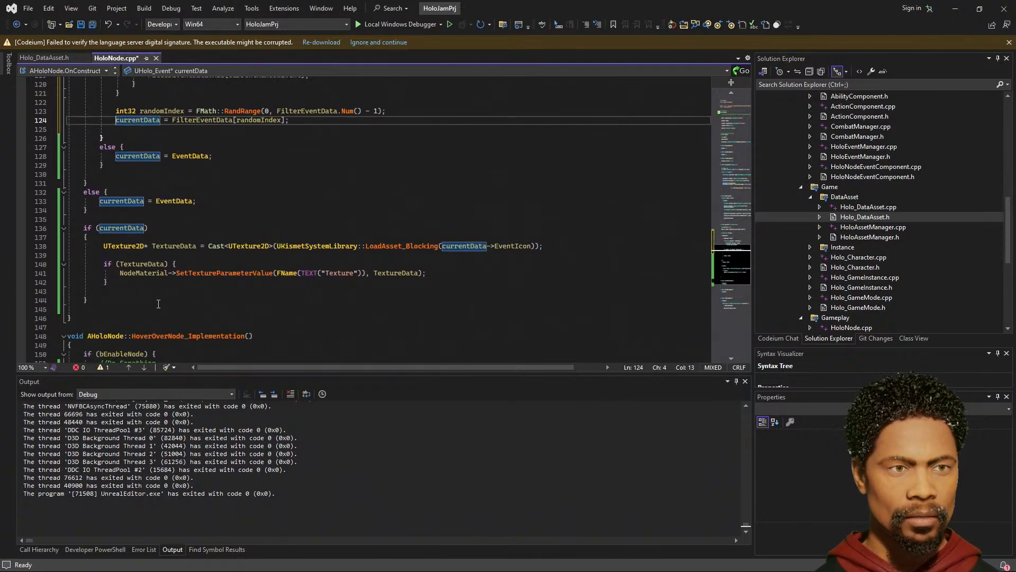
- Examine how event data is used in OnConstruction and in the RunMapEvent call of ClickNode_Implementation
{"action": "scroll", "coordinate": [98, 205], "scroll_direction": "up", "scroll_amount": 3}
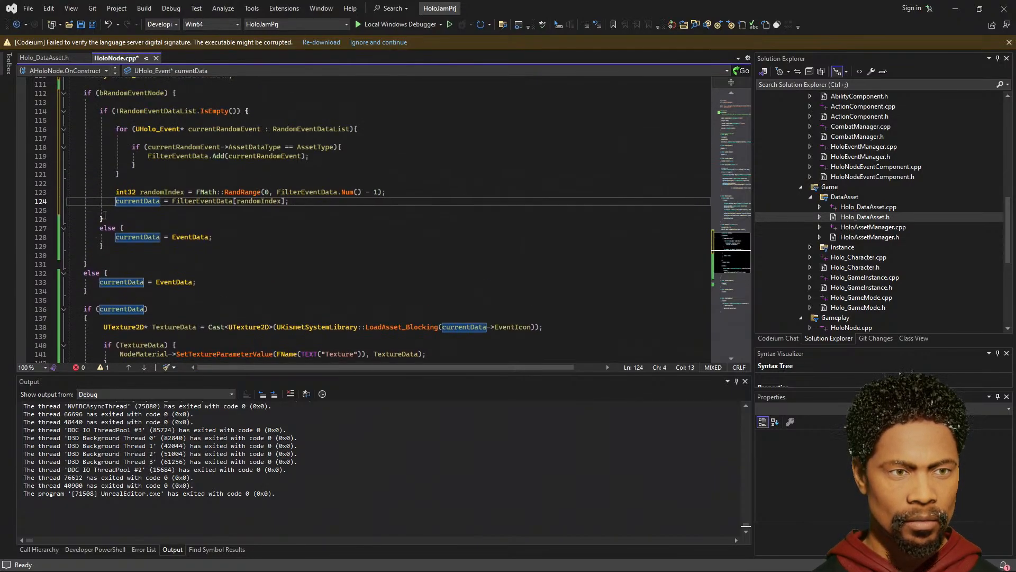
{"action": "scroll", "coordinate": [148, 259], "scroll_direction": "down", "scroll_amount": 3}
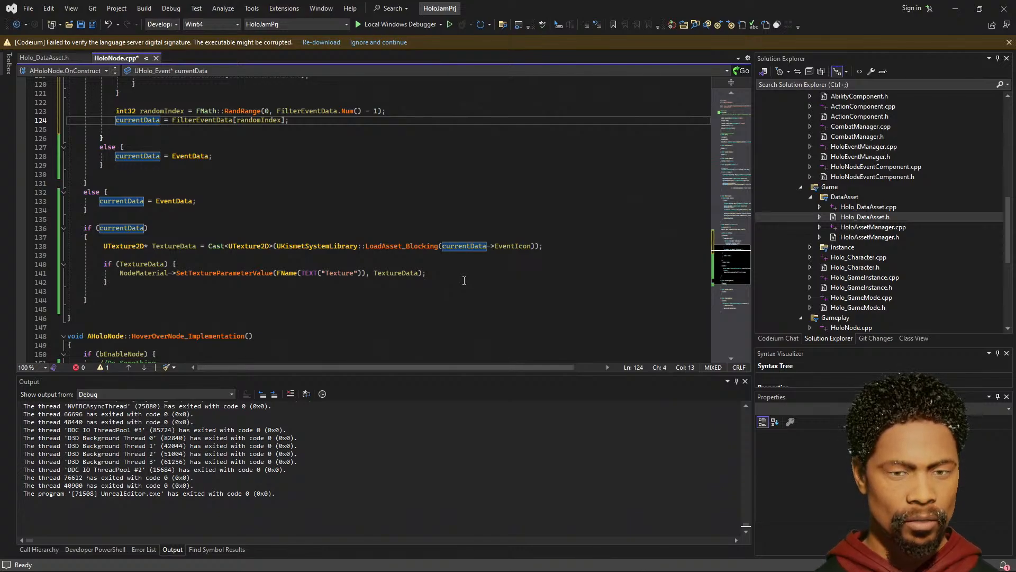
{"action": "scroll", "coordinate": [104, 221], "scroll_direction": "down", "scroll_amount": 7}
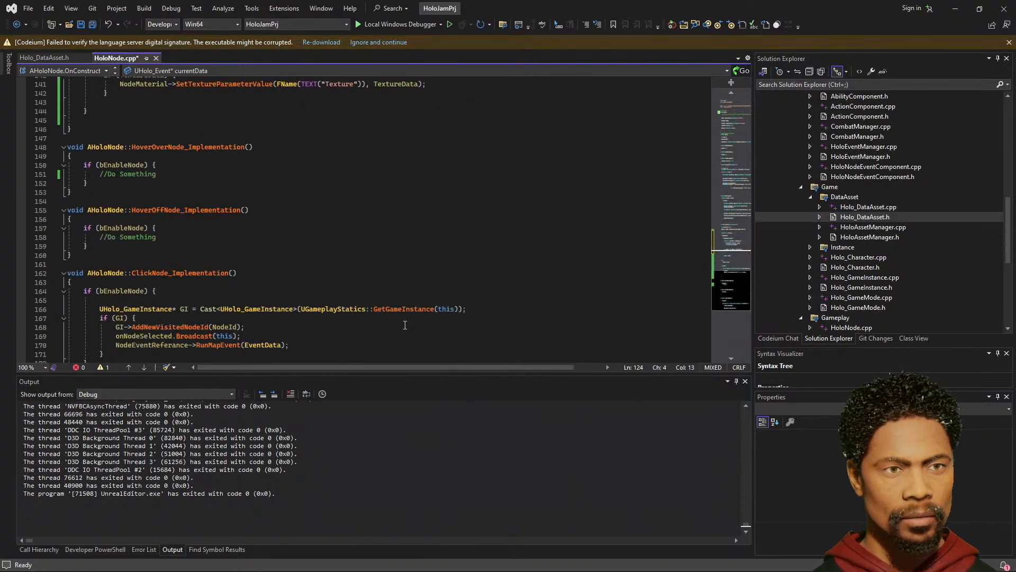
{"action": "scroll", "coordinate": [104, 221], "scroll_direction": "up", "scroll_amount": 6}
{"action": "scroll", "coordinate": [154, 262], "scroll_direction": "down", "scroll_amount": 15}
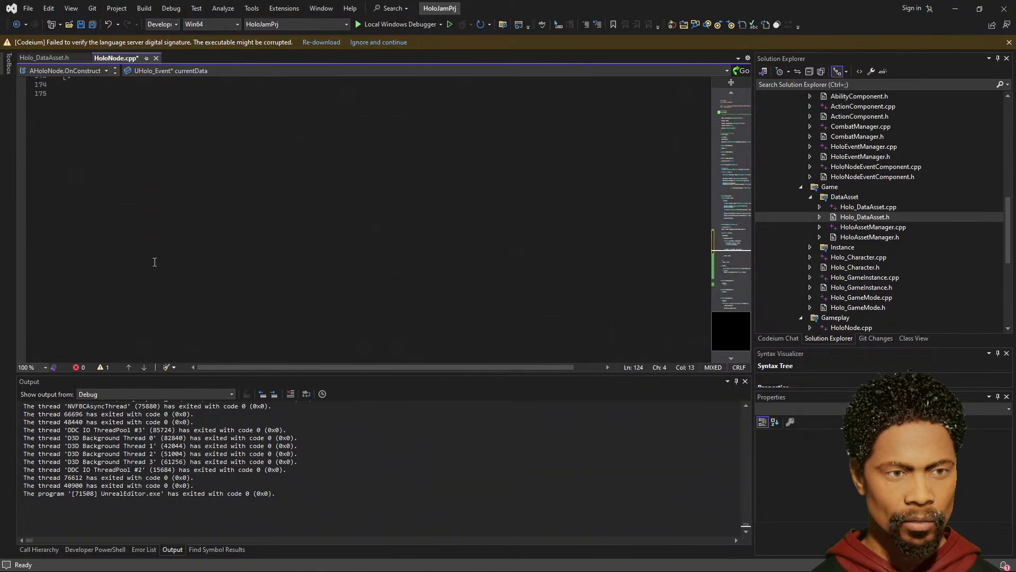
{"action": "scroll", "coordinate": [154, 262], "scroll_direction": "up", "scroll_amount": 6}
{"action": "double_click", "coordinate": [275, 225]}
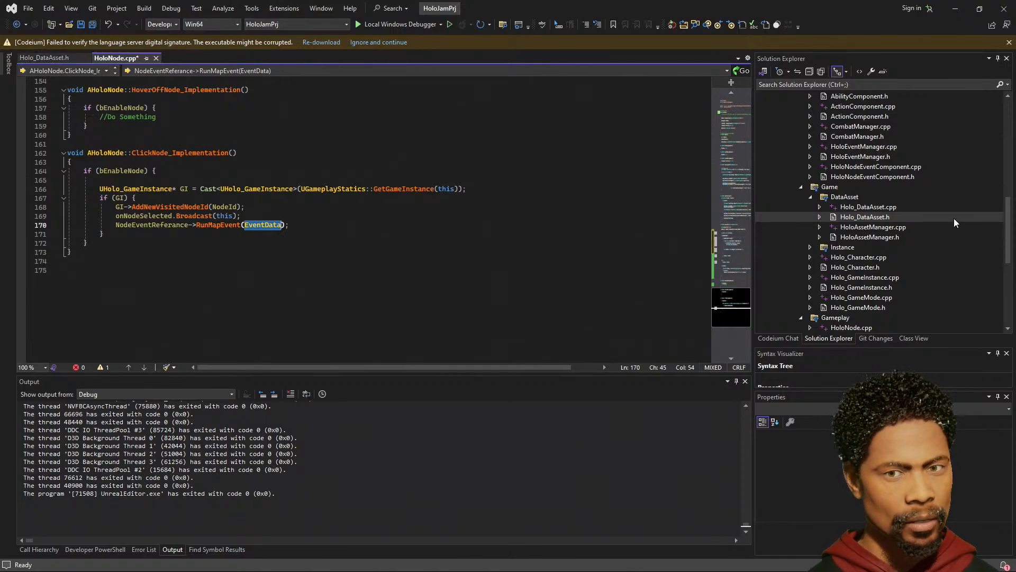
- Open the HoloNode.h header from the project's Gameplay folder
{"action": "left_click", "coordinate": [890, 217]}
{"action": "scroll", "coordinate": [894, 244], "scroll_direction": "down", "scroll_amount": 5}
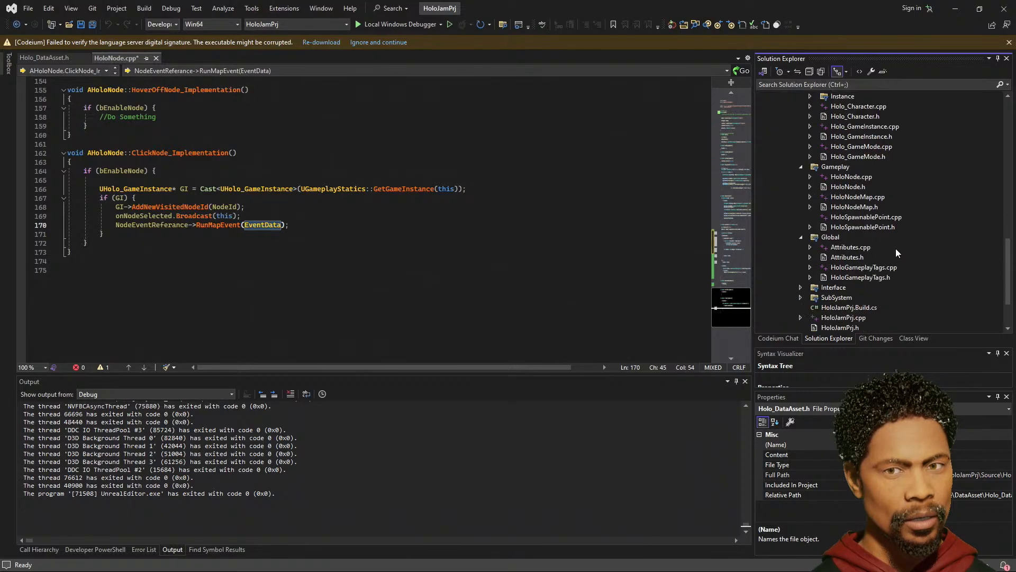
{"action": "scroll", "coordinate": [894, 252], "scroll_direction": "down", "scroll_amount": 1}
{"action": "scroll", "coordinate": [868, 238], "scroll_direction": "up", "scroll_amount": 6}
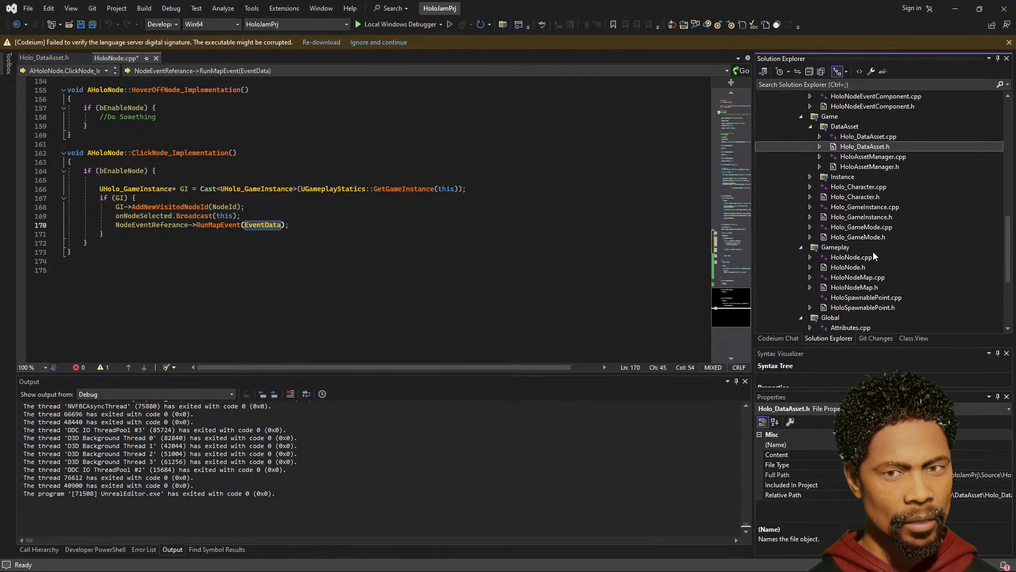
{"action": "scroll", "coordinate": [885, 263], "scroll_direction": "up", "scroll_amount": 3}
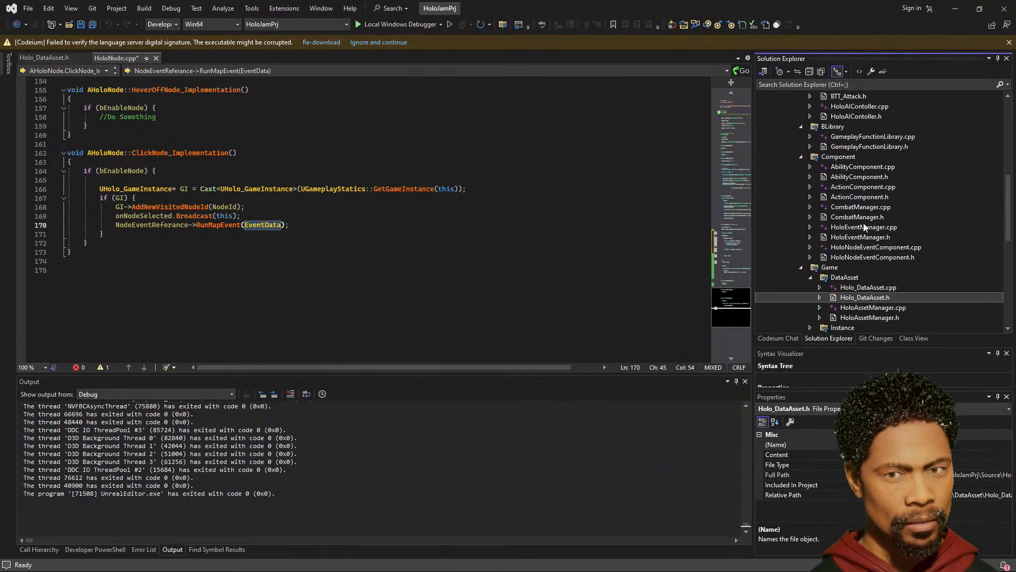
{"action": "scroll", "coordinate": [888, 186], "scroll_direction": "up", "scroll_amount": 4}
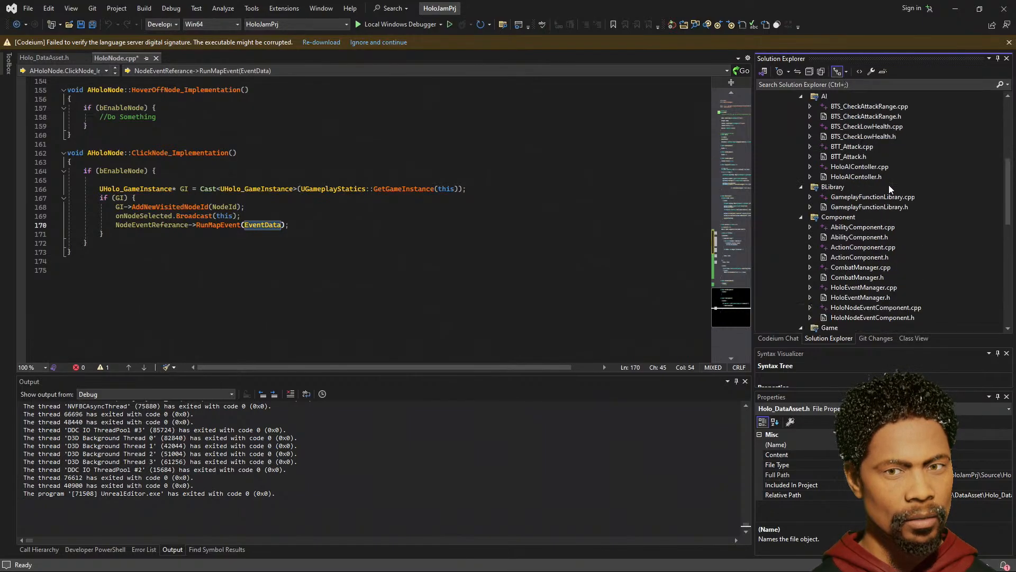
{"action": "scroll", "coordinate": [887, 214], "scroll_direction": "down", "scroll_amount": 6}
{"action": "scroll", "coordinate": [887, 214], "scroll_direction": "down", "scroll_amount": 8}
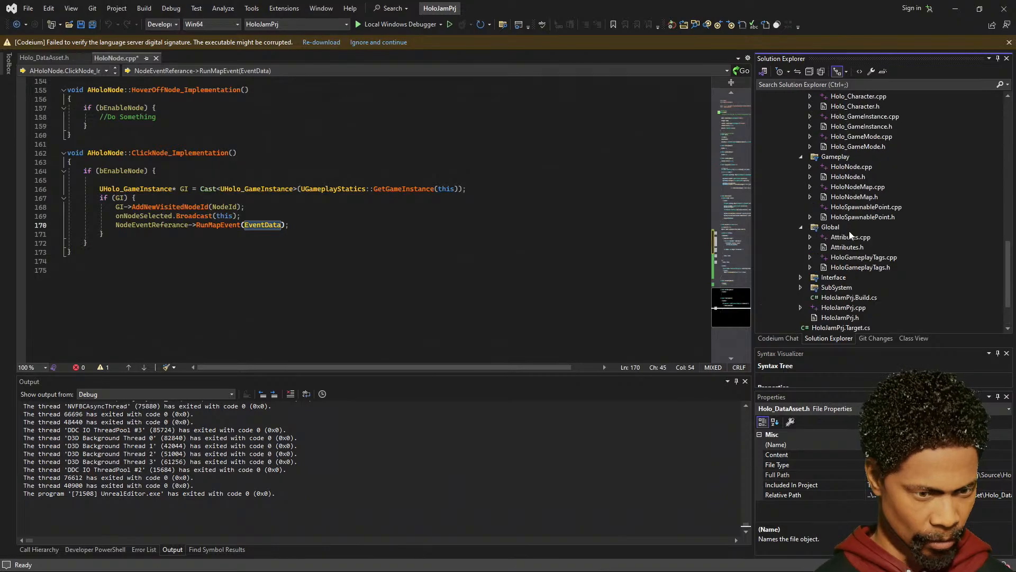
{"action": "scroll", "coordinate": [852, 233], "scroll_direction": "up", "scroll_amount": 4}
{"action": "left_click", "coordinate": [862, 237]}
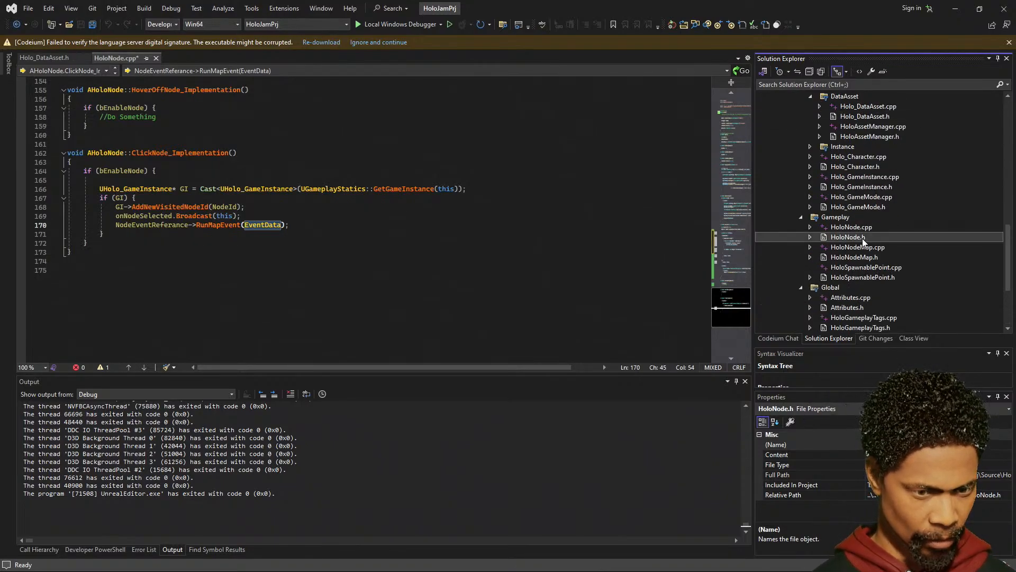
{"action": "double_click", "coordinate": [863, 238]}
- Duplicate the EventData declaration in HoloNode.h below a blank line and name the copy CurrentEventData
{"action": "scroll", "coordinate": [326, 224], "scroll_direction": "down", "scroll_amount": 13}
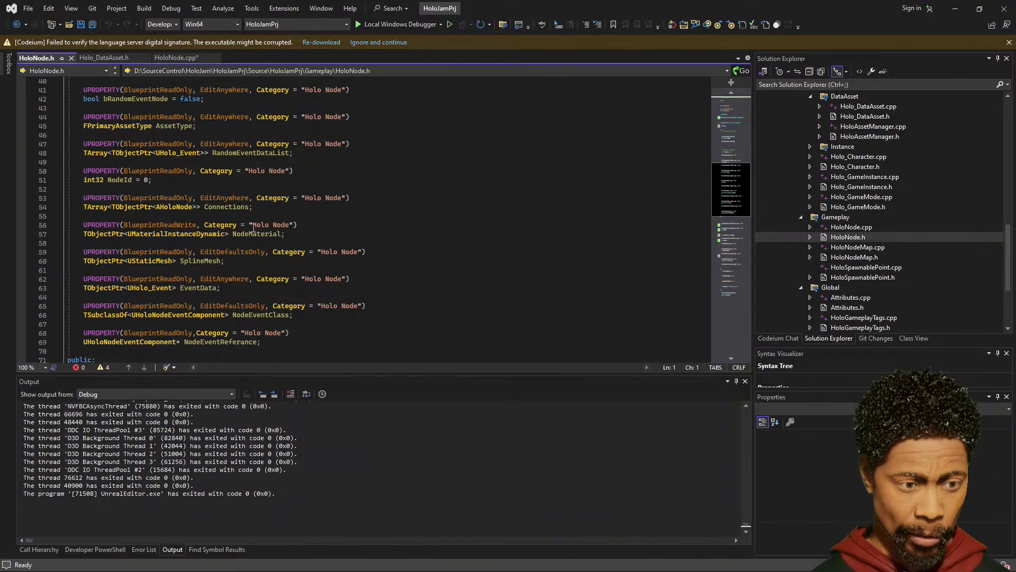
{"action": "scroll", "coordinate": [256, 214], "scroll_direction": "down", "scroll_amount": 4}
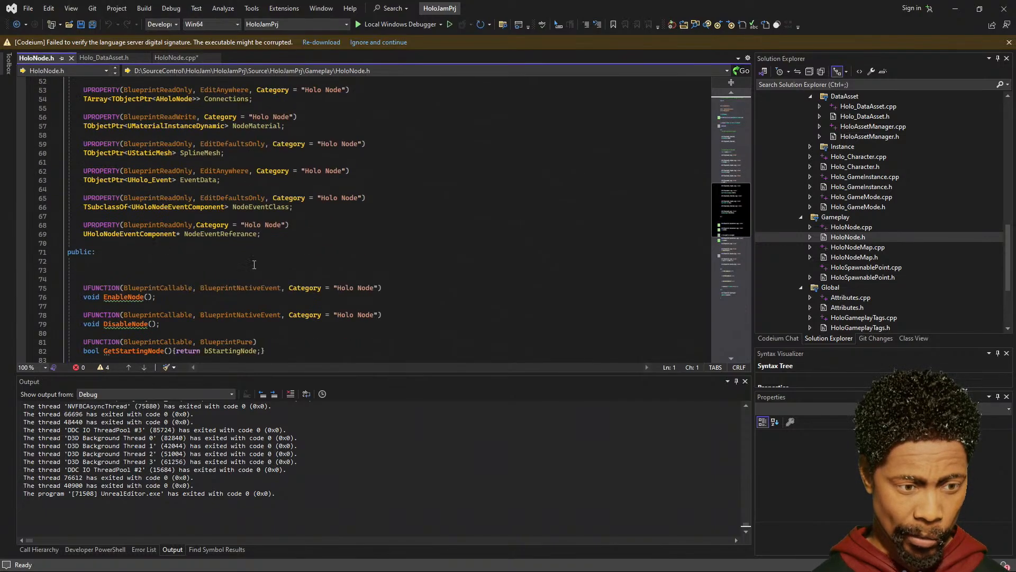
{"action": "double_click", "coordinate": [198, 180]}
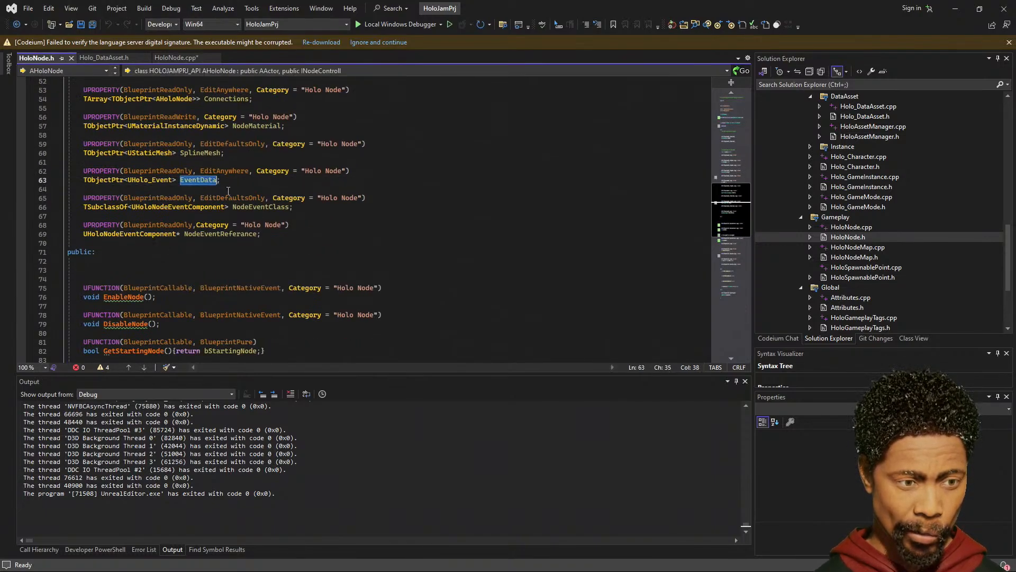
{"action": "key", "text": "End"}
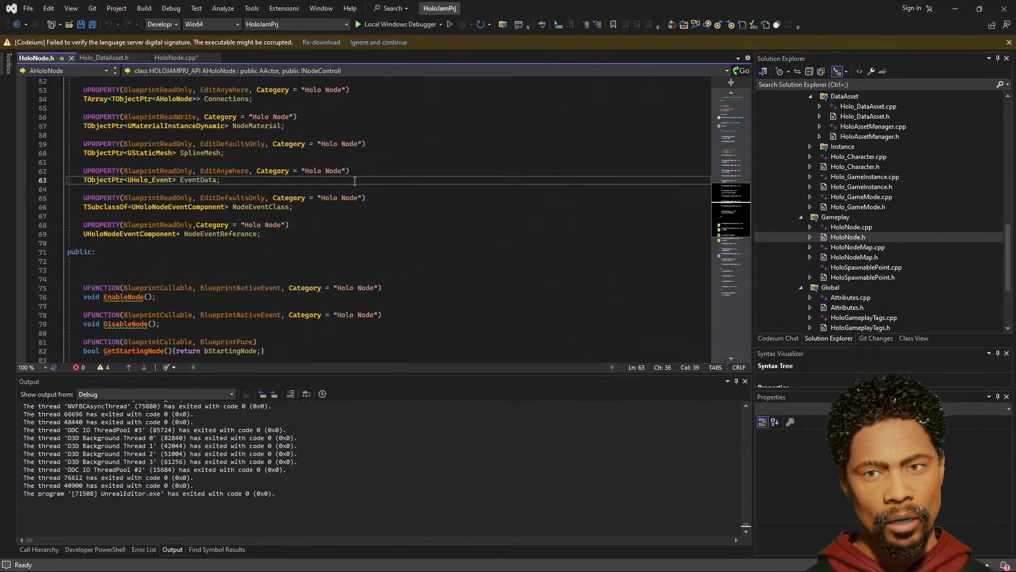
{"action": "key", "text": "ctrl+d"}
{"action": "key", "text": "Up"}
{"action": "key", "text": "Return"}
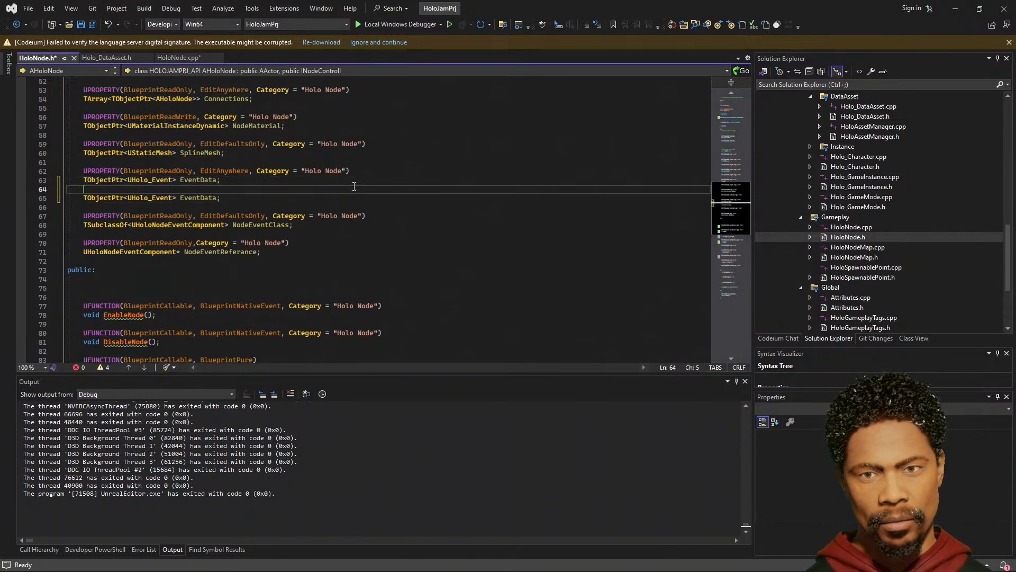
{"action": "left_click", "coordinate": [185, 198]}
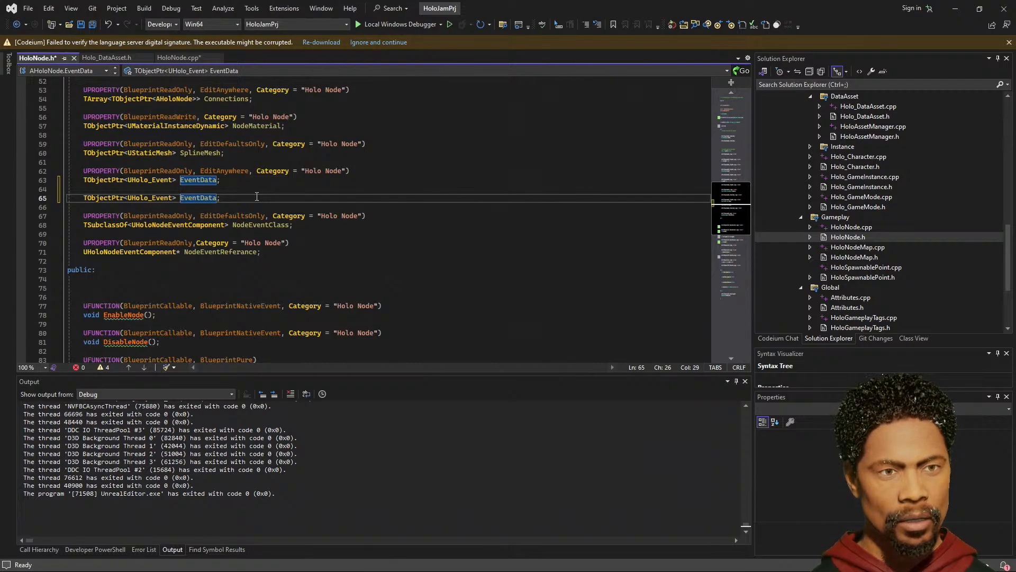
{"action": "type", "text": "Current"}
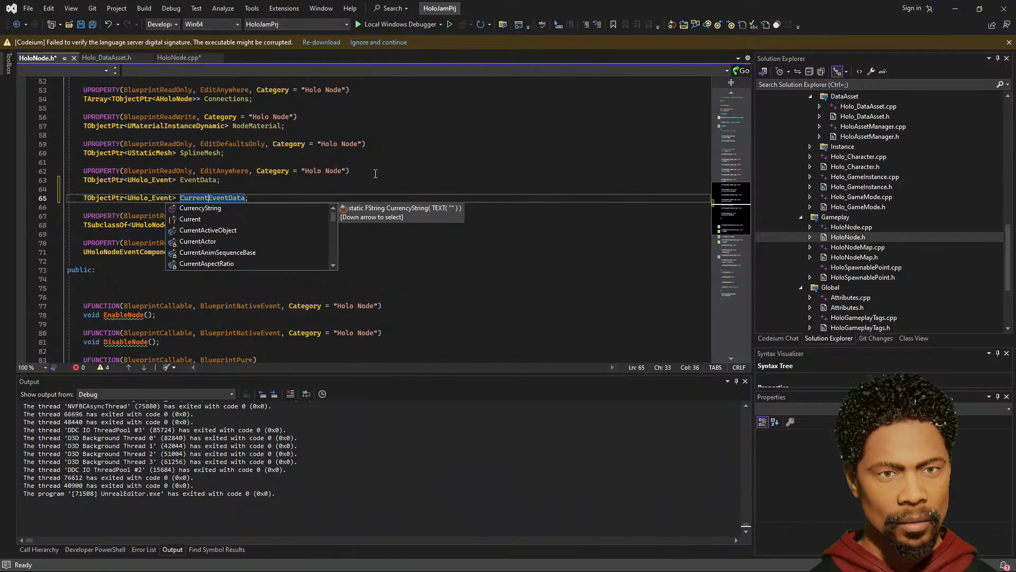
{"action": "left_click_drag", "start_coordinate": [350, 171], "coordinate": [83, 171]}
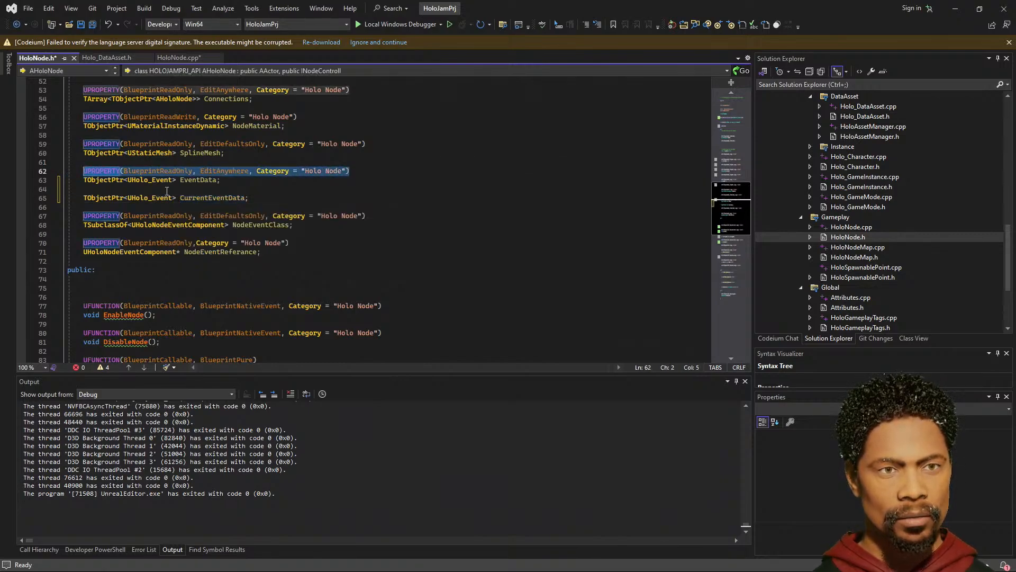
{"action": "left_click", "coordinate": [84, 189]}
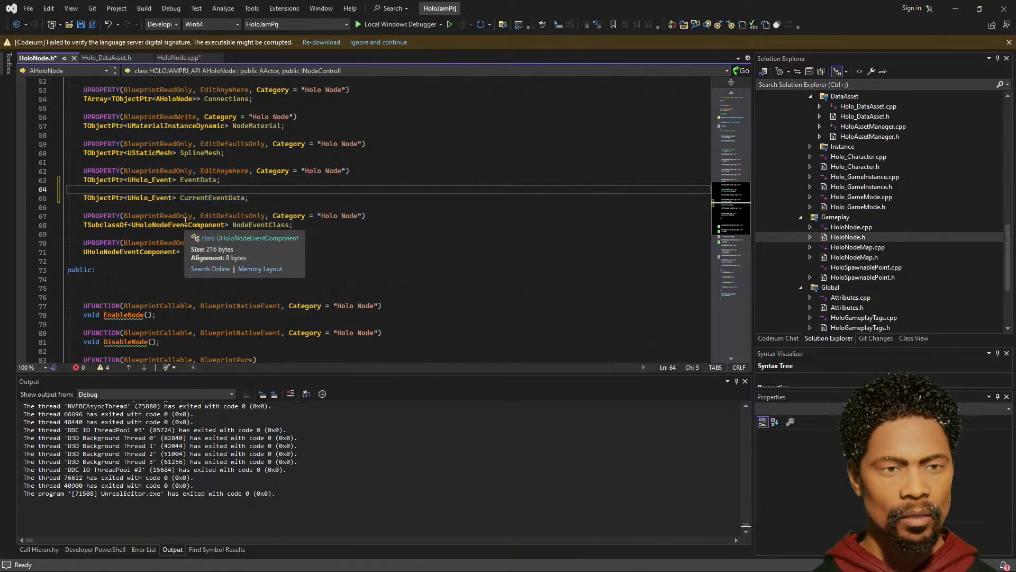
- Save all files and replace the EventData argument of RunMapEvent in HoloNode.cpp's ClickNode_Implementation with CurrentEventData
{"action": "double_click", "coordinate": [241, 198]}
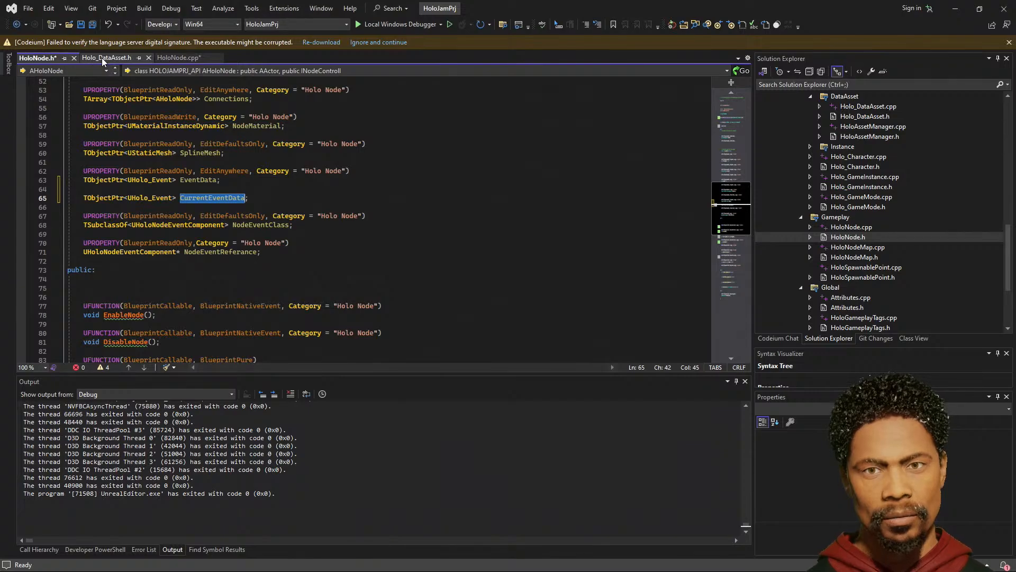
{"action": "left_click", "coordinate": [183, 56]}
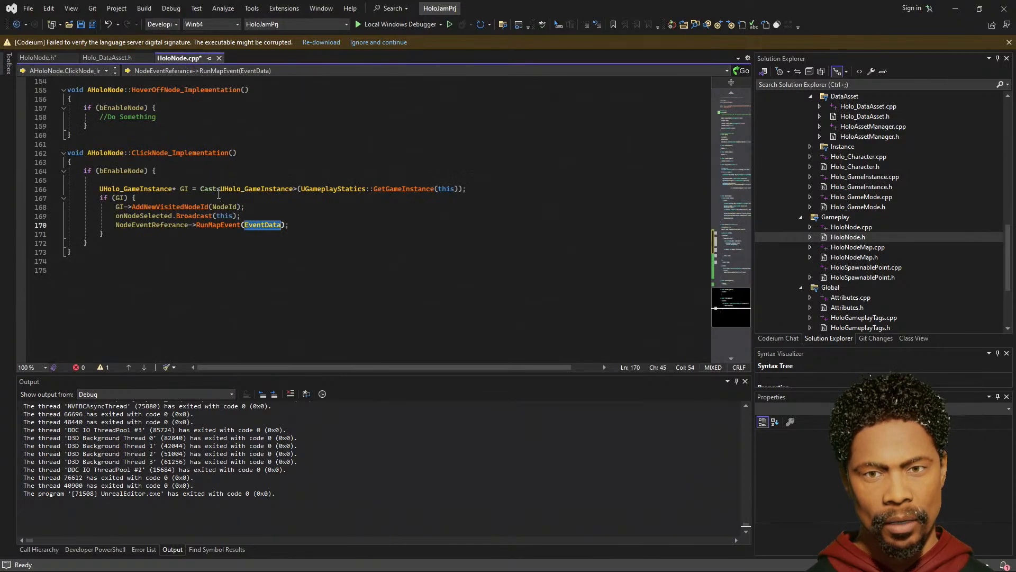
{"action": "key", "text": "ctrl+shift+s"}
{"action": "scroll", "coordinate": [269, 318], "scroll_direction": "up", "scroll_amount": 3}
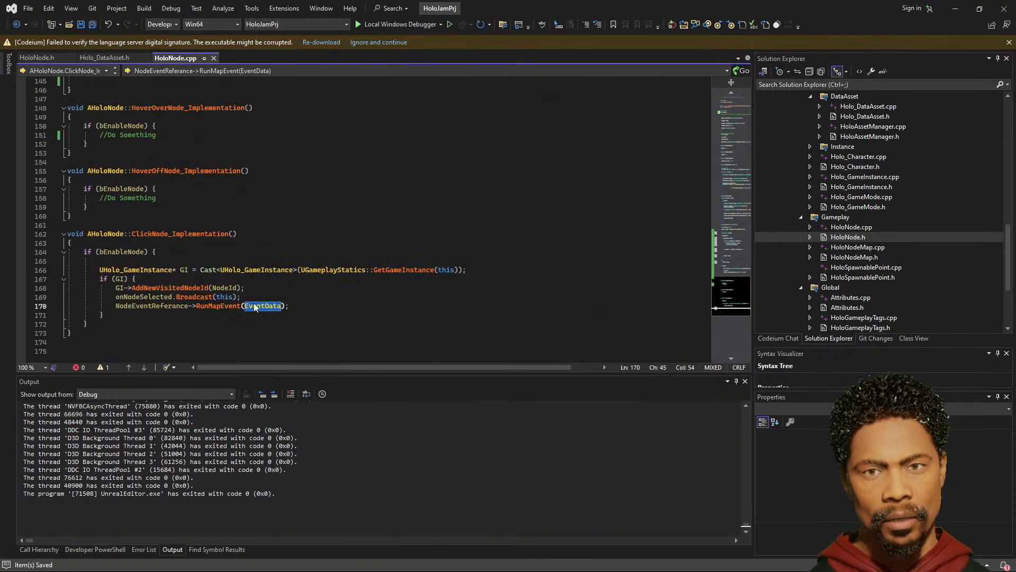
{"action": "type", "text": "CurrentEventData"}
- Delete the local UHolo_Event* currentData declaration and its leftover line from OnConstruction
{"action": "scroll", "coordinate": [267, 305], "scroll_direction": "up", "scroll_amount": 2}
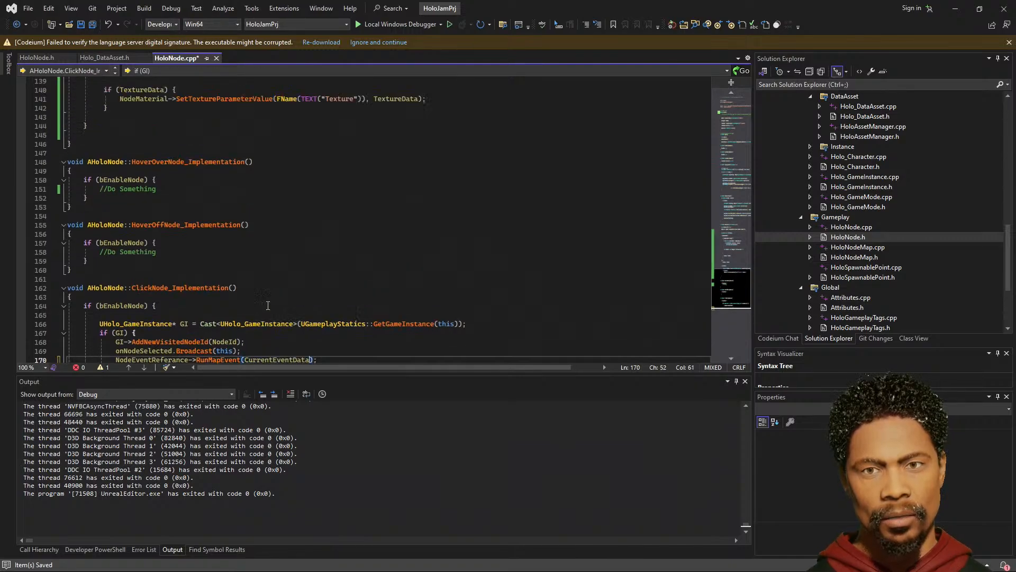
{"action": "scroll", "coordinate": [267, 306], "scroll_direction": "up", "scroll_amount": 14}
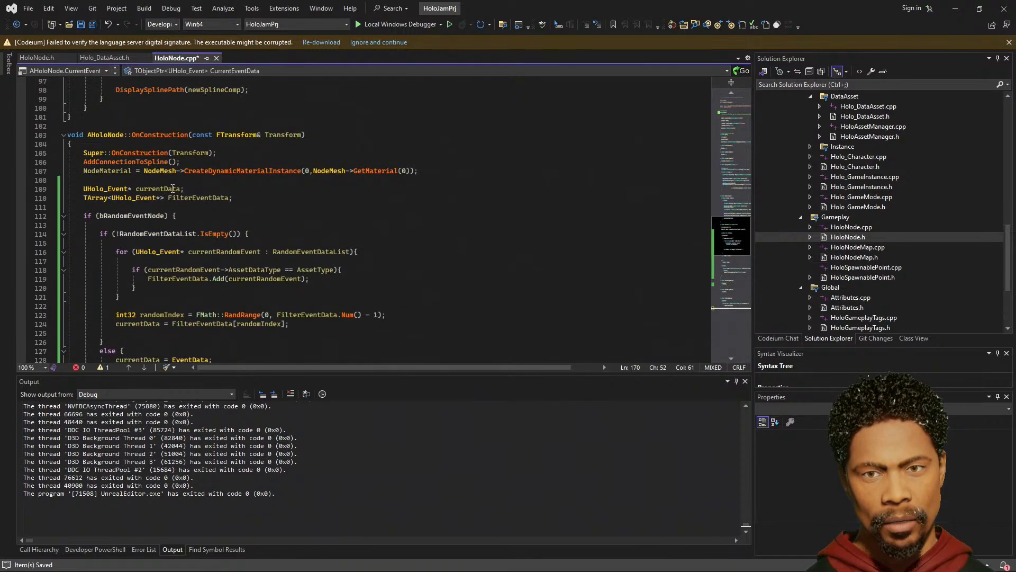
{"action": "left_click_drag", "start_coordinate": [184, 189], "coordinate": [12, 187]}
{"action": "key", "text": "Delete"}
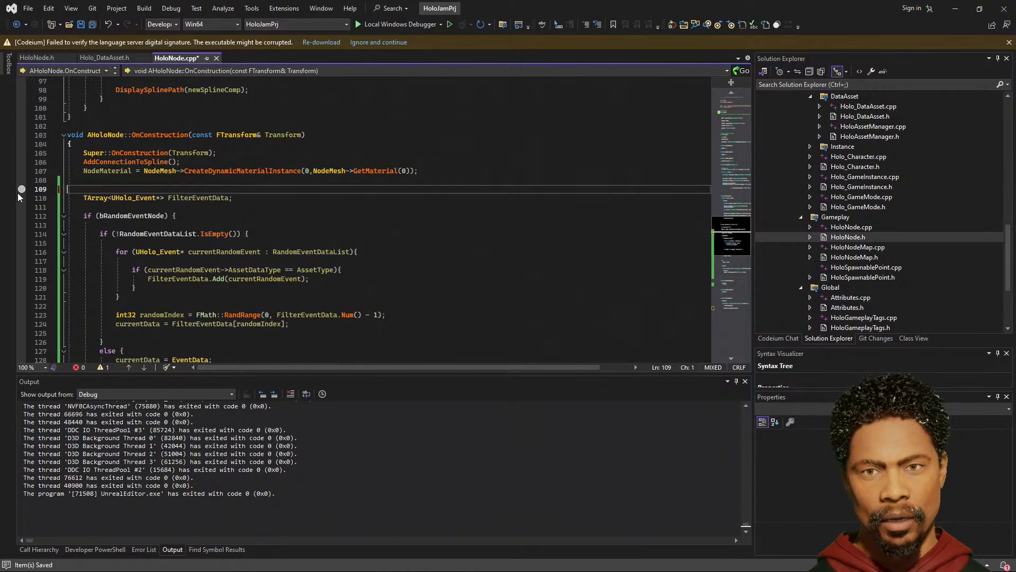
{"action": "key", "text": "BackSpace"}
- Replace currentData with CurrentEventData in the FilterEventData[randomIndex] assignment and both else-branch EventData assignments
{"action": "scroll", "coordinate": [288, 289], "scroll_direction": "down", "scroll_amount": 2}
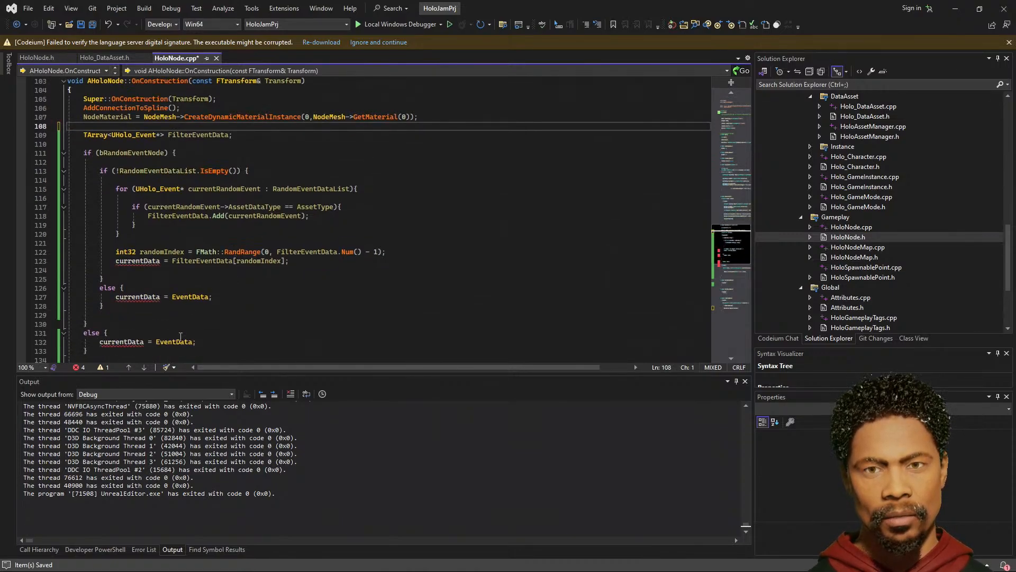
{"action": "double_click", "coordinate": [139, 261]}
{"action": "type", "text": "CurrentEventData"}
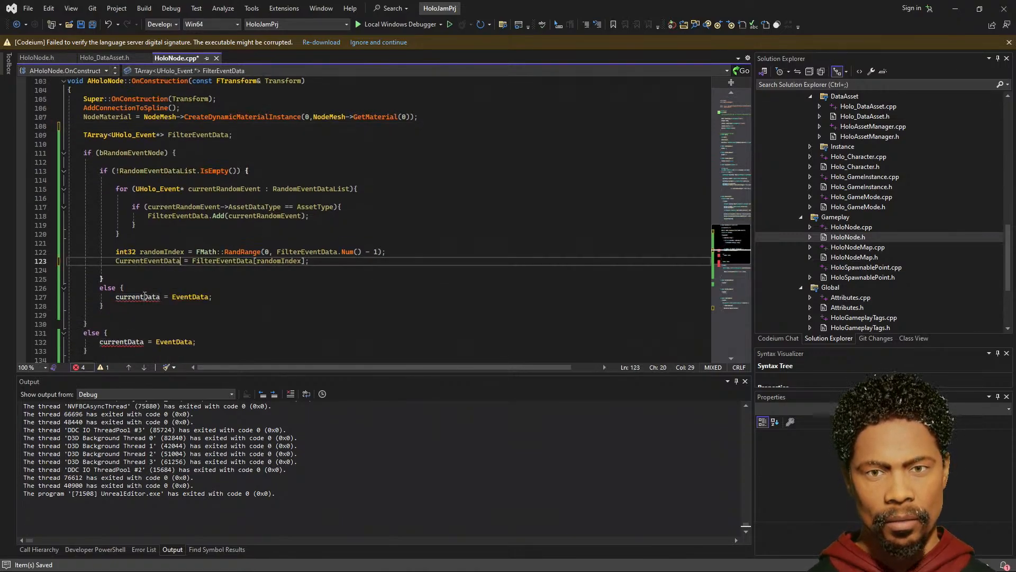
{"action": "double_click", "coordinate": [145, 296]}
{"action": "type", "text": "CurrentEventData"}
{"action": "scroll", "coordinate": [138, 296], "scroll_direction": "down", "scroll_amount": 1}
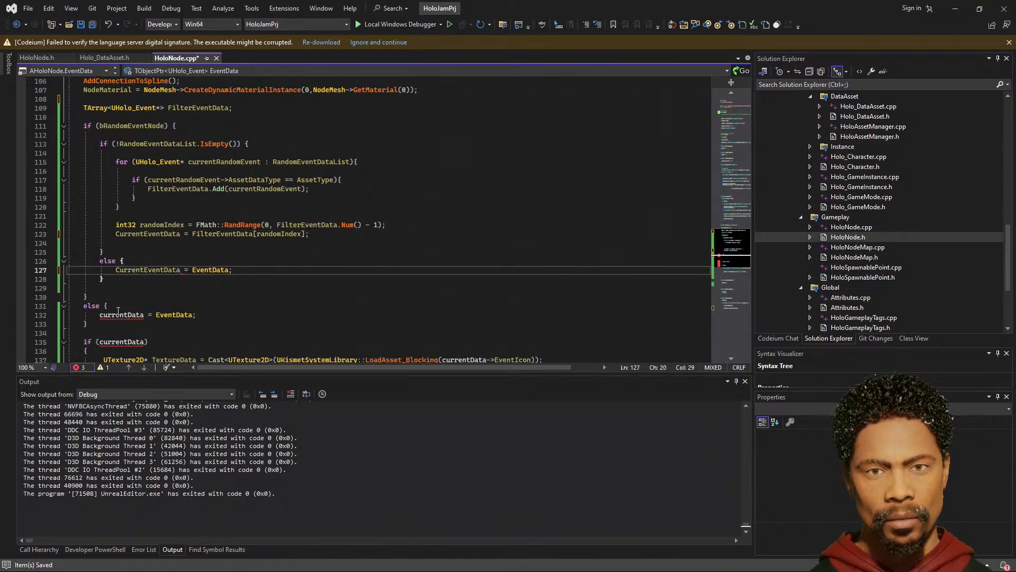
{"action": "double_click", "coordinate": [124, 316]}
{"action": "type", "text": "CurrentEventData"}
- Replace currentData with CurrentEventData in the if condition and the LoadAsset_Blocking call, and save HoloNode.cpp
{"action": "scroll", "coordinate": [124, 318], "scroll_direction": "down", "scroll_amount": 2}
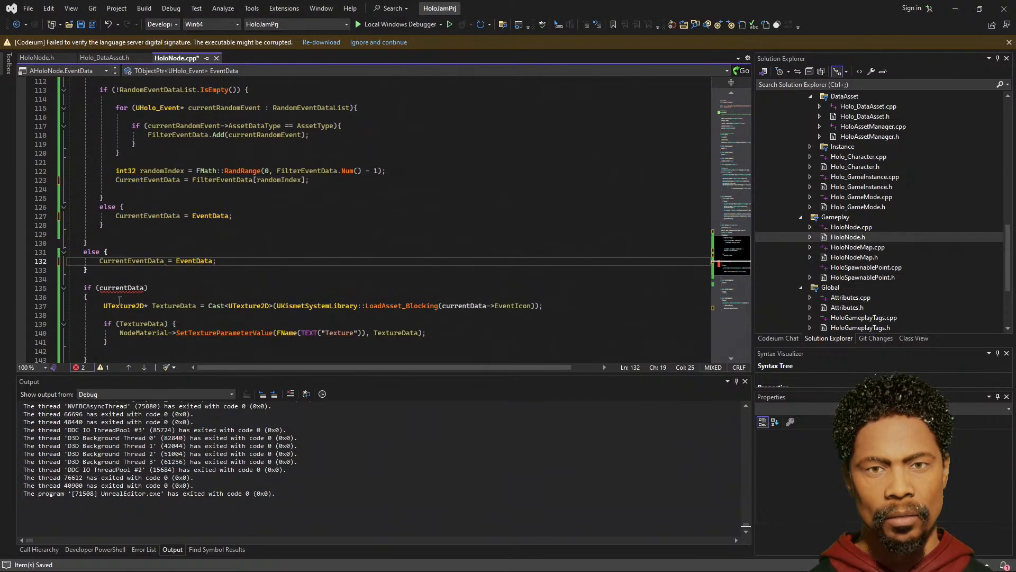
{"action": "double_click", "coordinate": [120, 291]}
{"action": "type", "text": "CurrentEventData"}
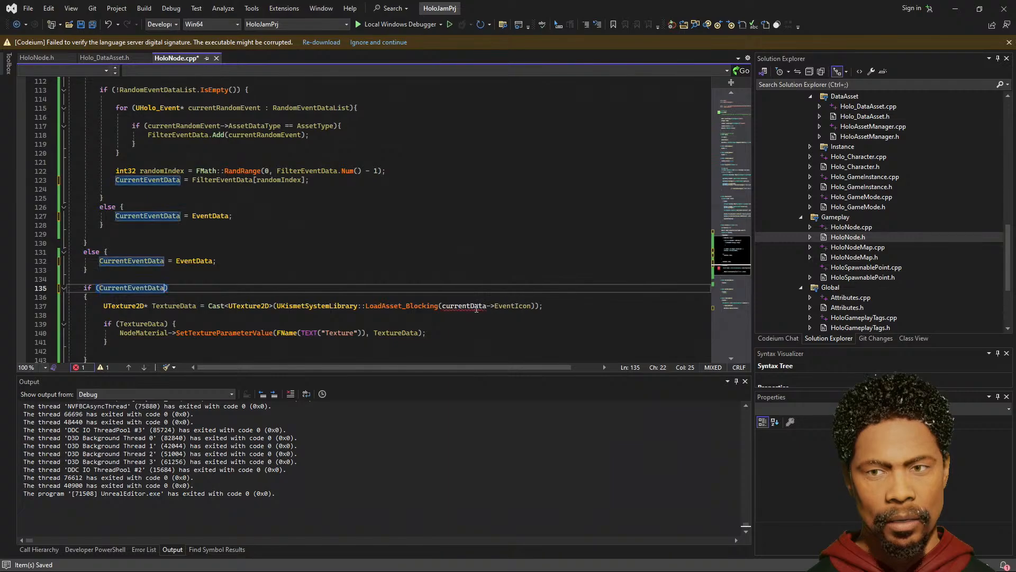
{"action": "double_click", "coordinate": [465, 306]}
{"action": "type", "text": "CurrentEventData"}
{"action": "left_click", "coordinate": [328, 225]}
{"action": "scroll", "coordinate": [329, 235], "scroll_direction": "down", "scroll_amount": 4}
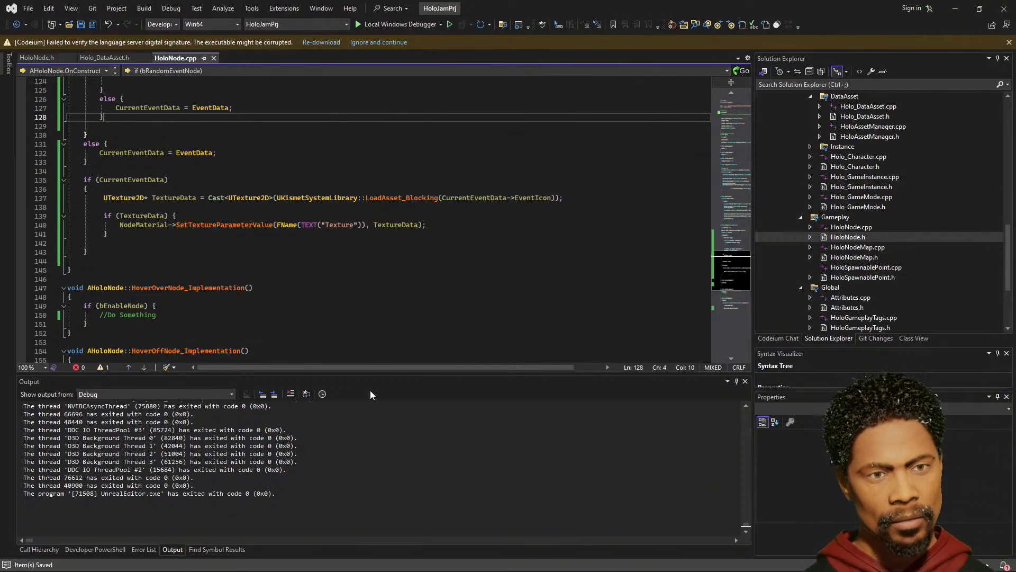
{"action": "scroll", "coordinate": [371, 317], "scroll_direction": "up", "scroll_amount": 5}
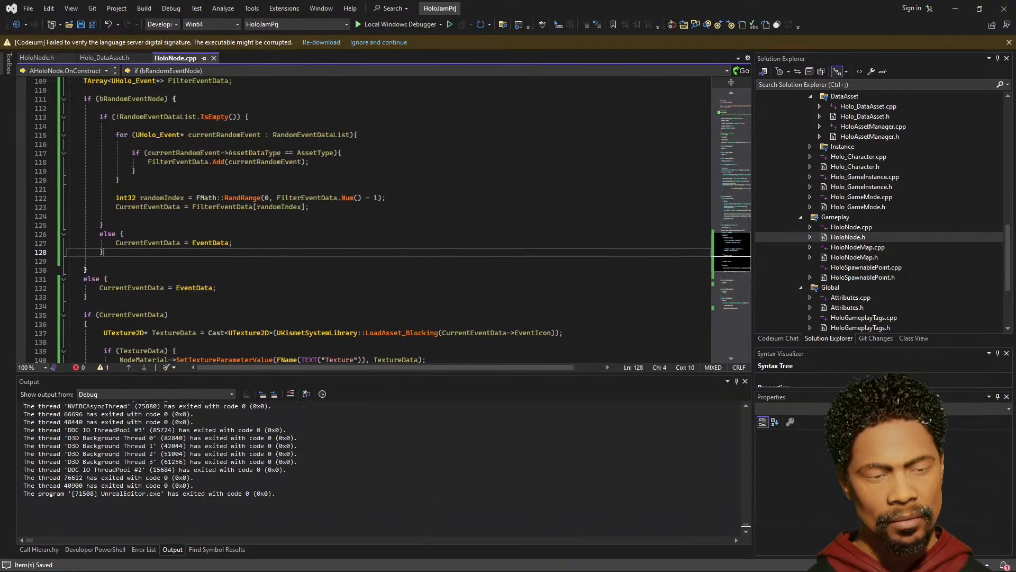
{"action": "scroll", "coordinate": [323, 321], "scroll_direction": "up", "scroll_amount": 2}
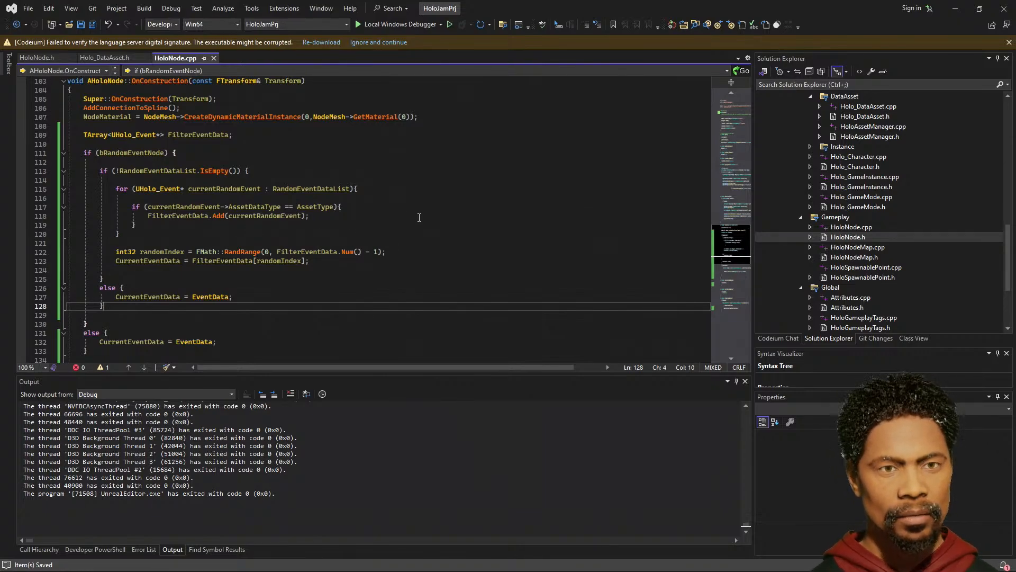
{"action": "scroll", "coordinate": [418, 217], "scroll_direction": "down", "scroll_amount": 4}
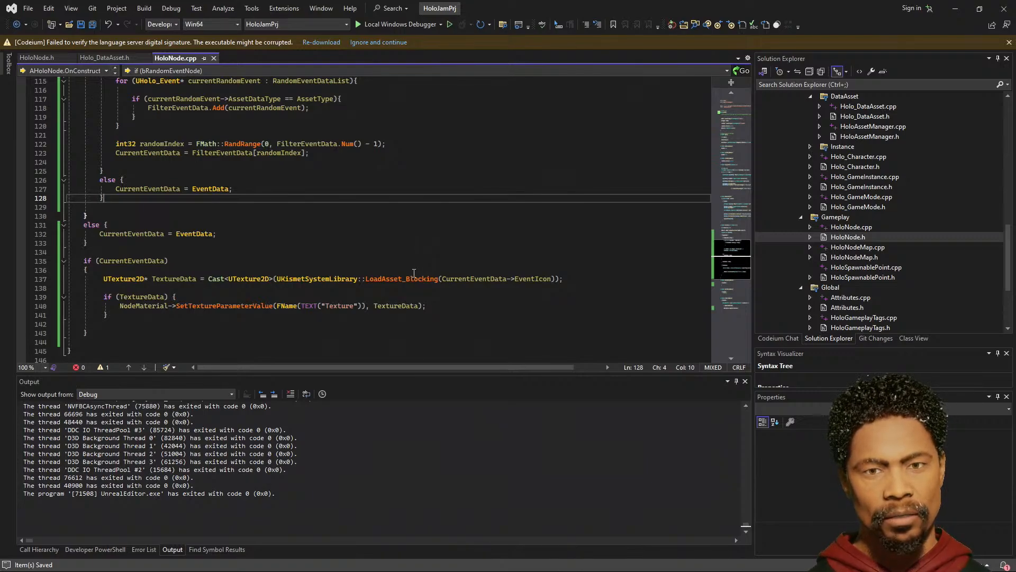
- Switch to Unreal Editor, save the BP_Node blueprint and close its blueprint editor
{"action": "scroll", "coordinate": [414, 273], "scroll_direction": "up", "scroll_amount": 3}
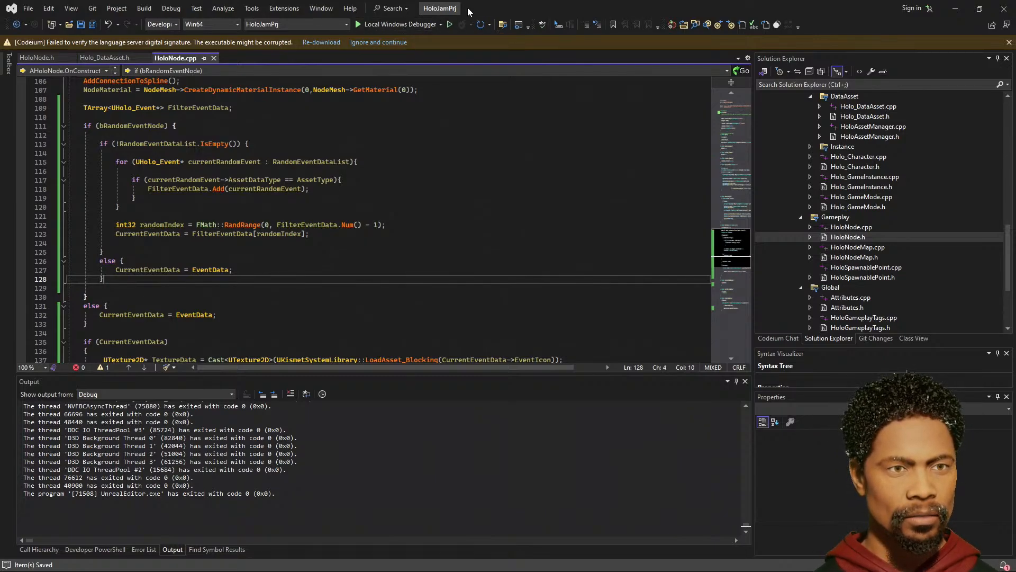
{"action": "left_click_drag", "start_coordinate": [467, 7], "coordinate": [468, 213]}
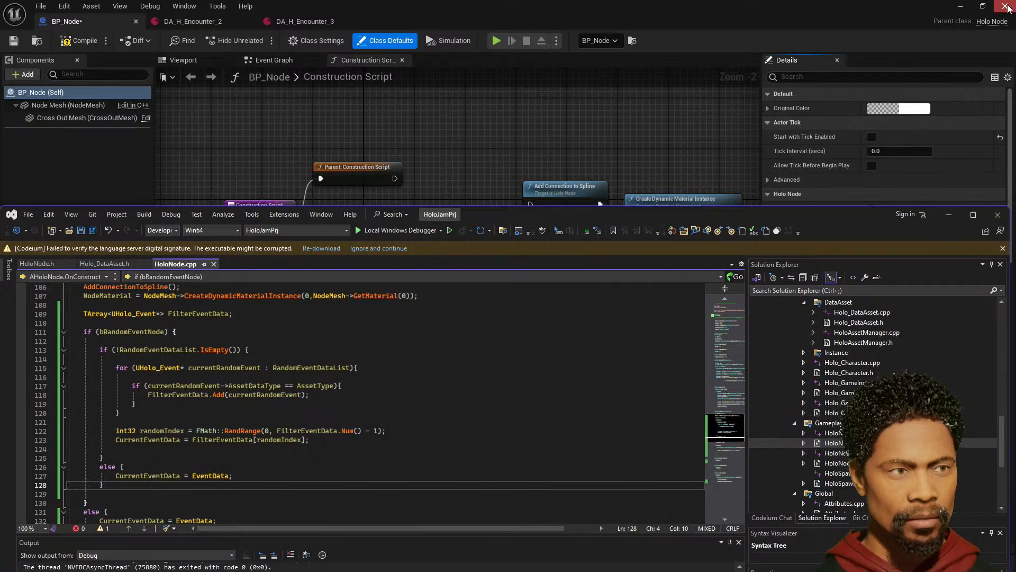
{"action": "left_click", "coordinate": [66, 58]}
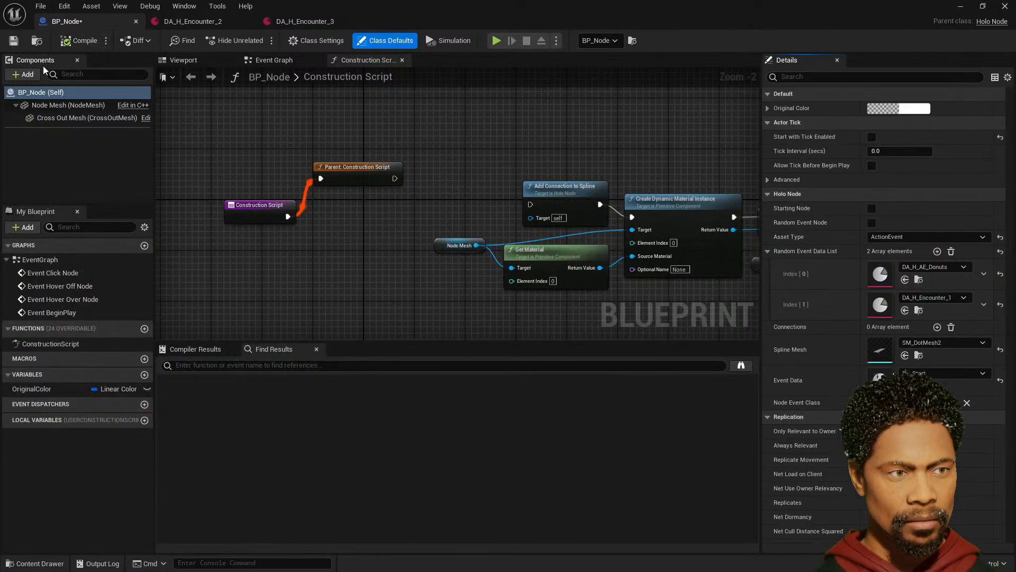
{"action": "left_click", "coordinate": [13, 40]}
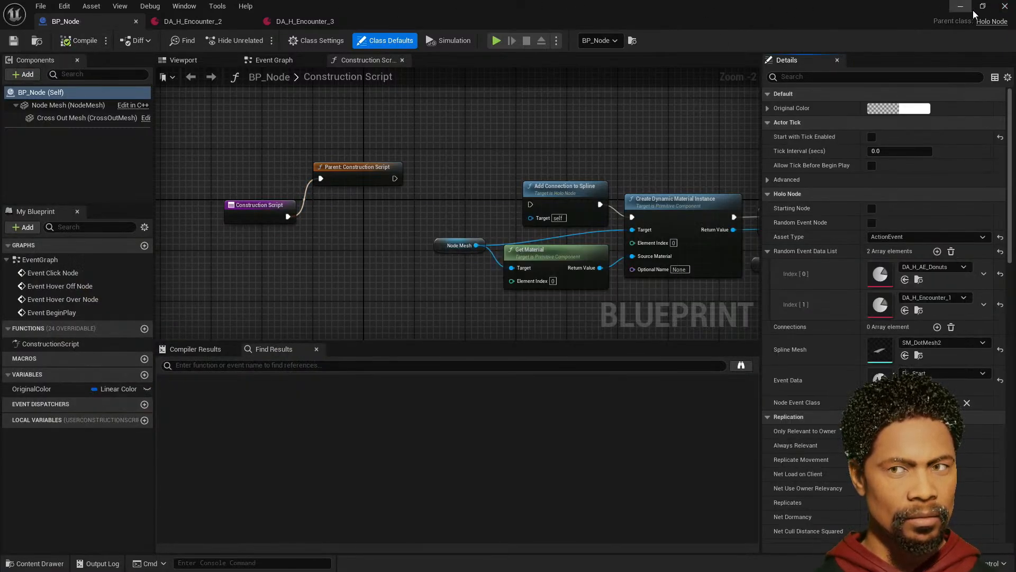
{"action": "left_click", "coordinate": [1004, 6]}
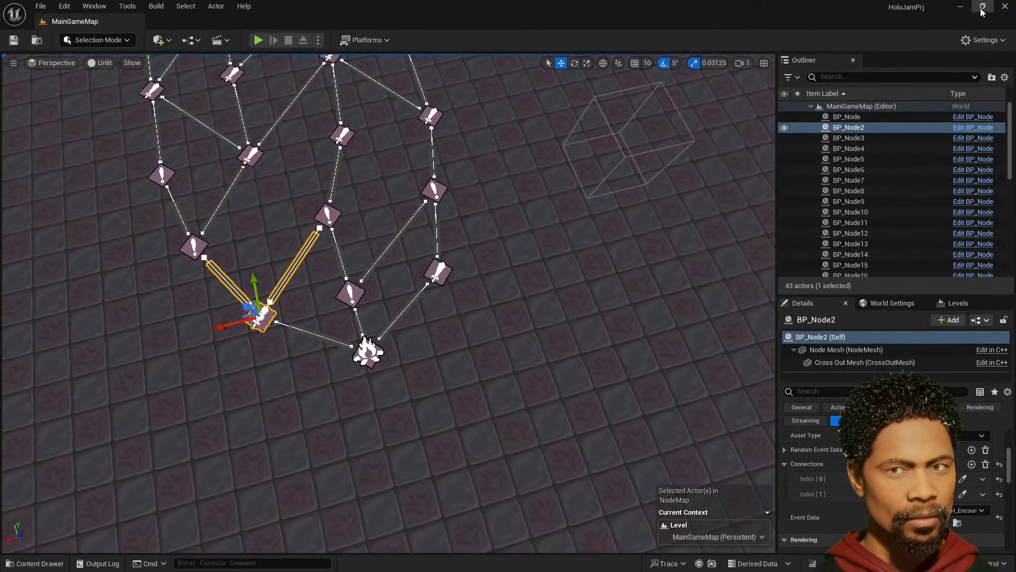
- Return to Visual Studio, build the solution and launch the project with Local Windows Debugger
{"action": "left_click", "coordinate": [961, 6]}
{"action": "double_click", "coordinate": [605, 209]}
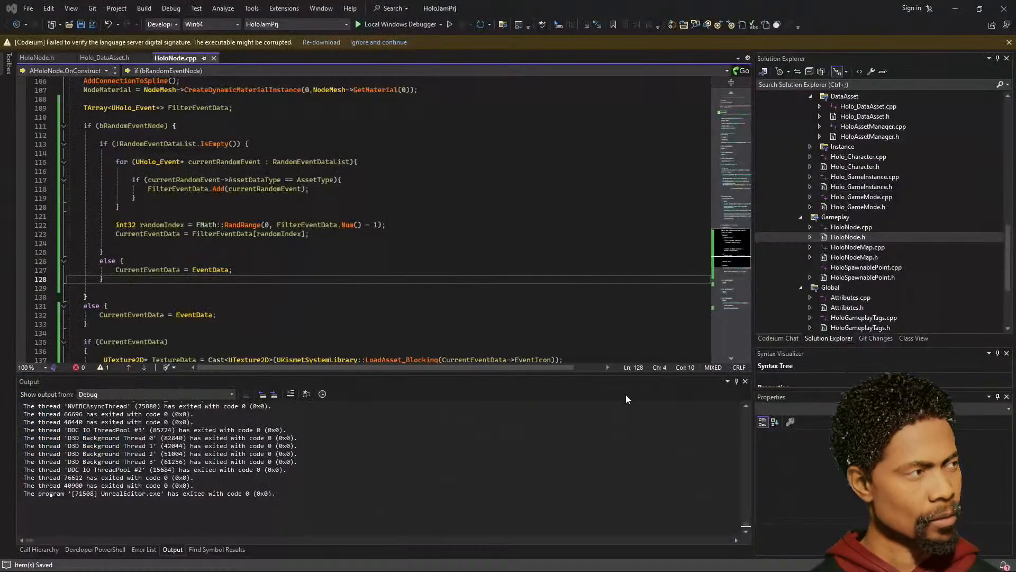
{"action": "key", "text": "ctrl+shift+b"}
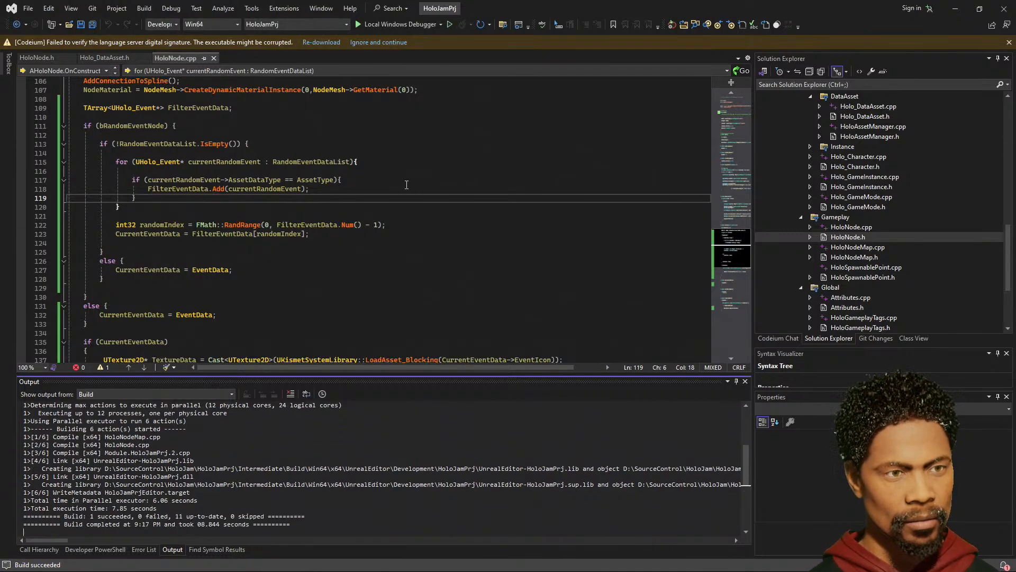
{"action": "left_click", "coordinate": [384, 24]}
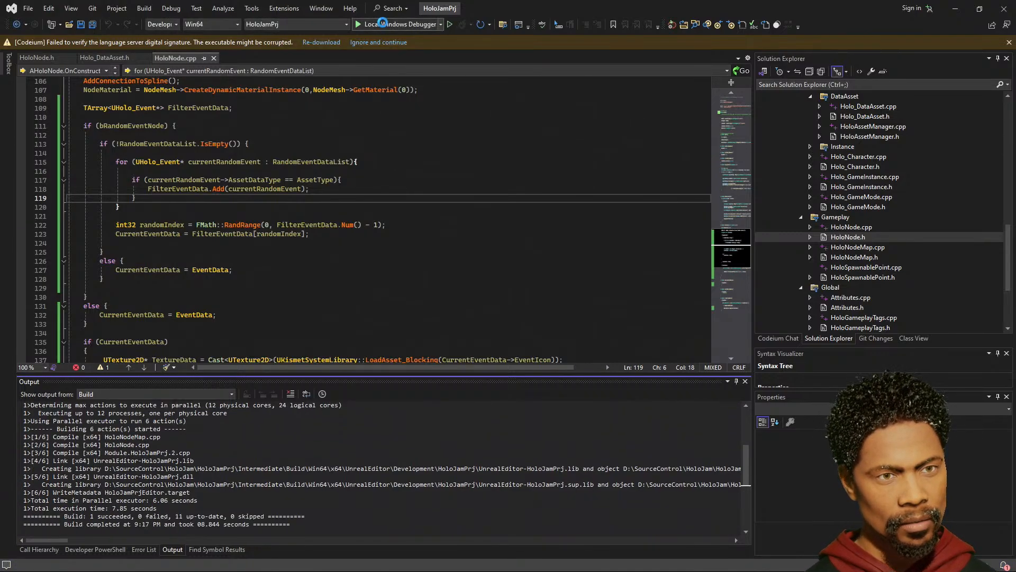
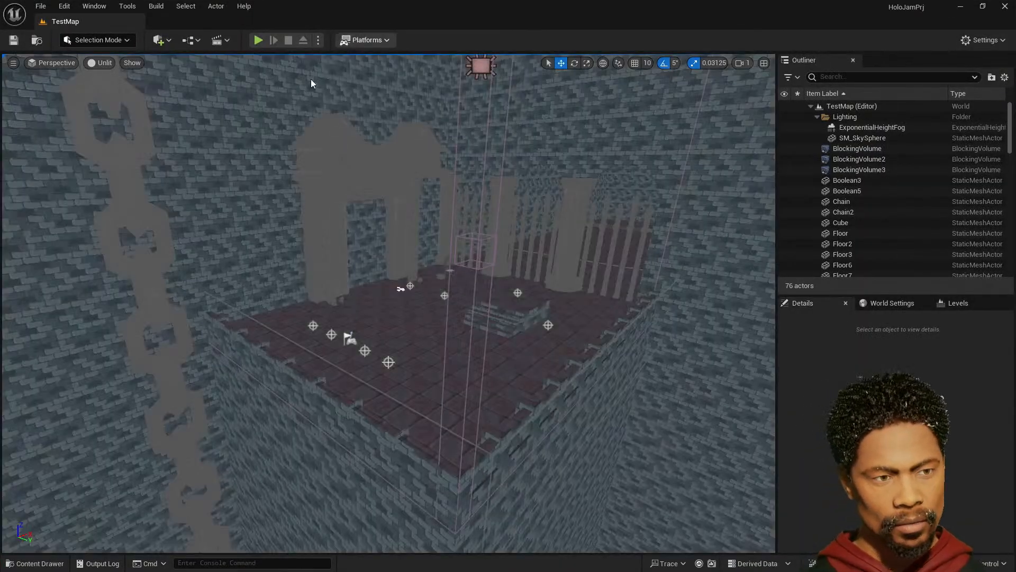
- Open the MainGameMap level from the HoloJam/Core/Map content folder
{"action": "left_click", "coordinate": [34, 563]}
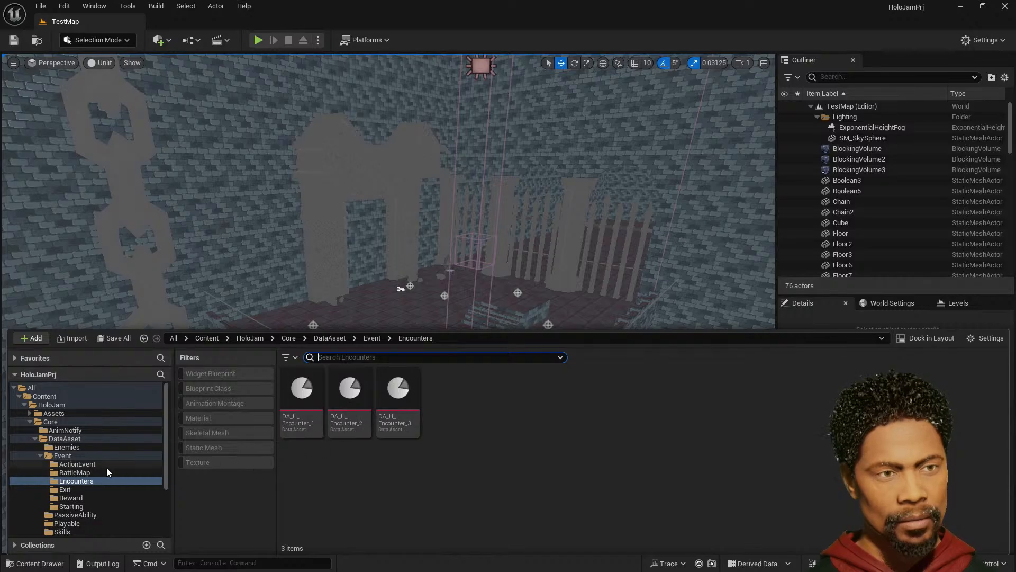
{"action": "scroll", "coordinate": [82, 506], "scroll_direction": "down", "scroll_amount": 3}
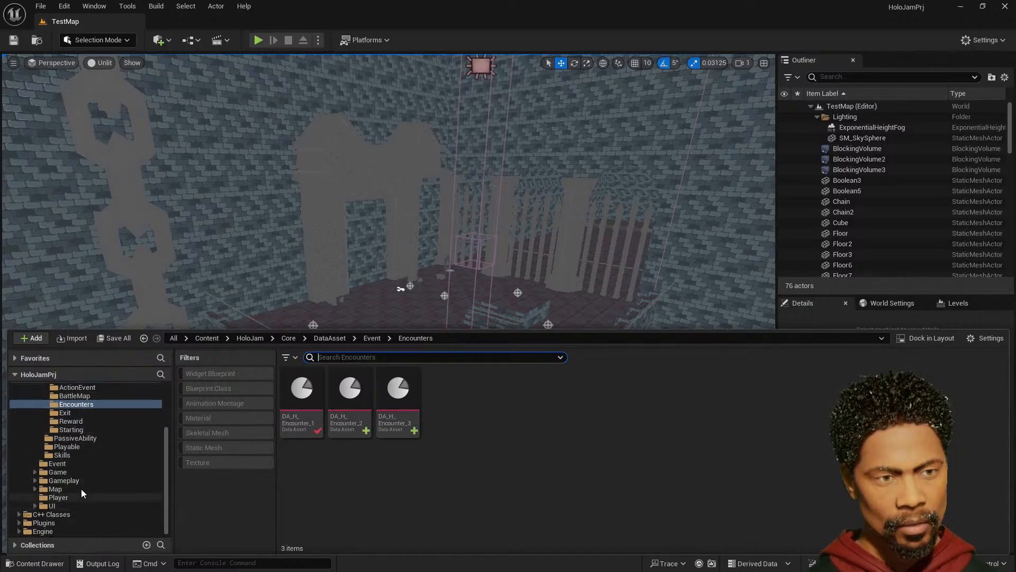
{"action": "left_click", "coordinate": [81, 489]}
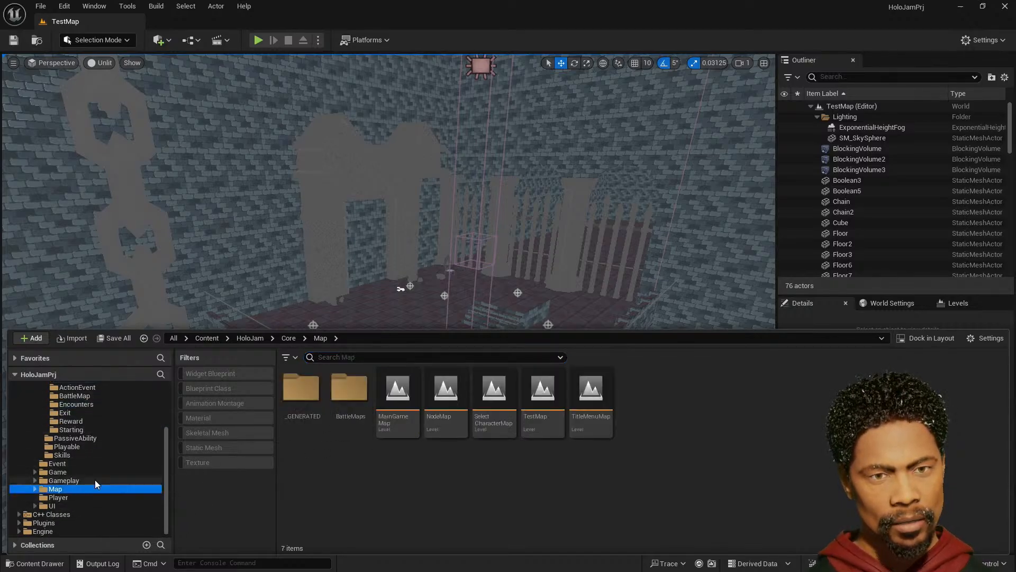
{"action": "double_click", "coordinate": [392, 405]}
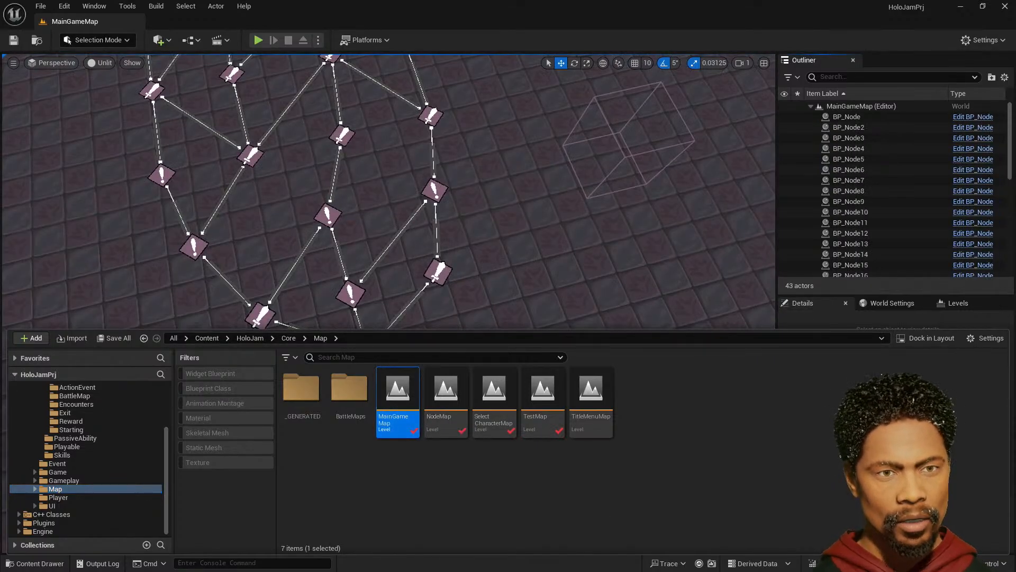
- Select the BP_Node3 actor in the level and open its BP_Node blueprint for editing
{"action": "right_click_drag", "start_coordinate": [475, 290], "coordinate": [456, 290]}
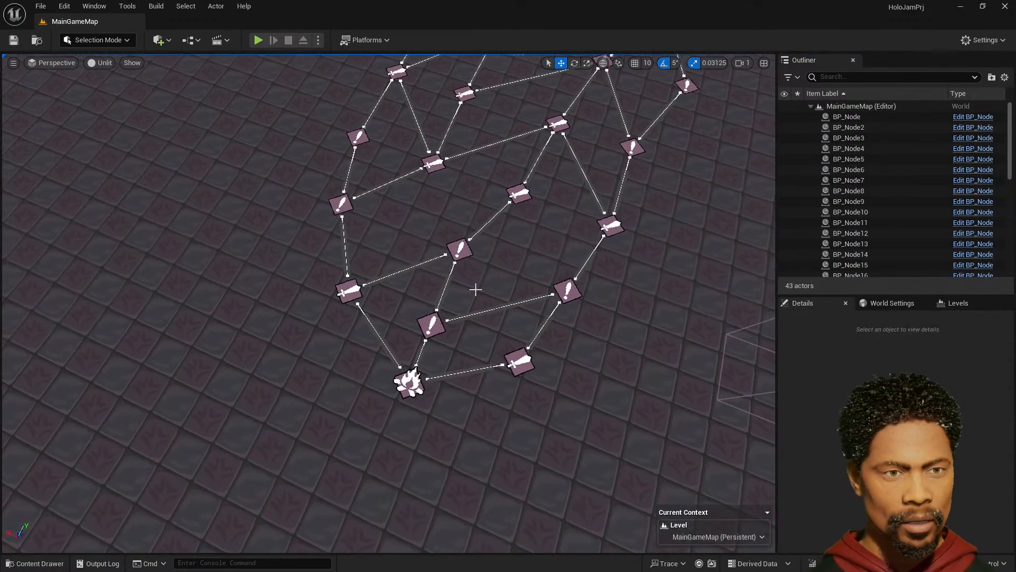
{"action": "left_click", "coordinate": [432, 323]}
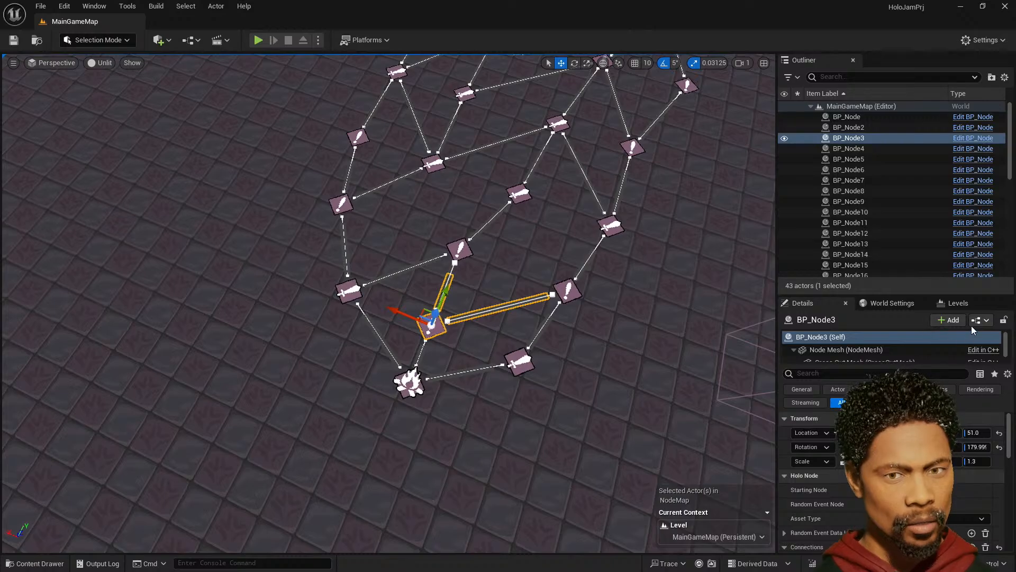
{"action": "left_click", "coordinate": [977, 321]}
{"action": "left_click", "coordinate": [932, 349]}
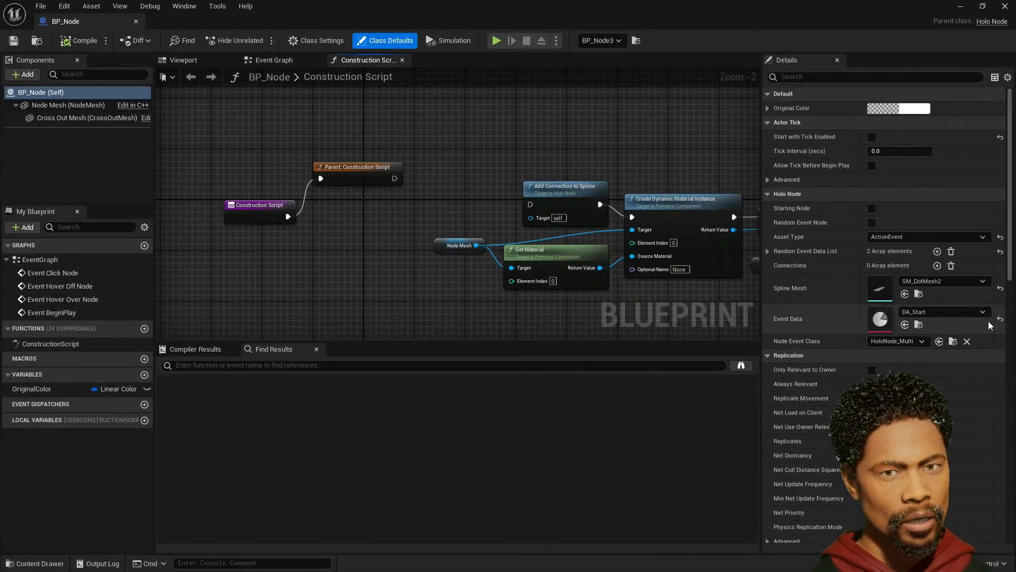
- Add DA_H_Encounter_2 and DA_H_Encounter_3 as new elements of BP_Node's Random Event Data List
{"action": "left_click", "coordinate": [767, 251]}
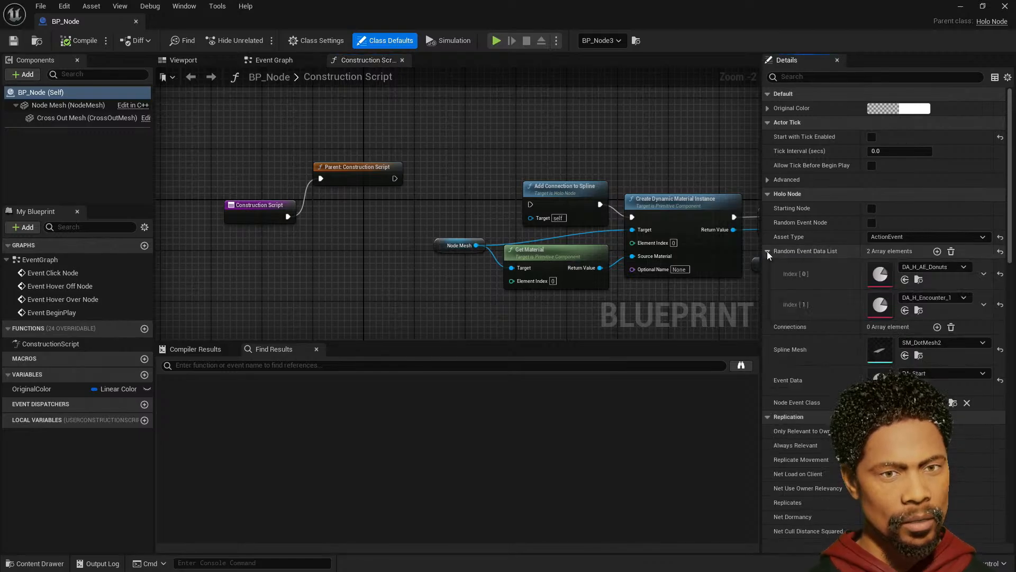
{"action": "left_click", "coordinate": [938, 253]}
{"action": "left_click", "coordinate": [952, 328]}
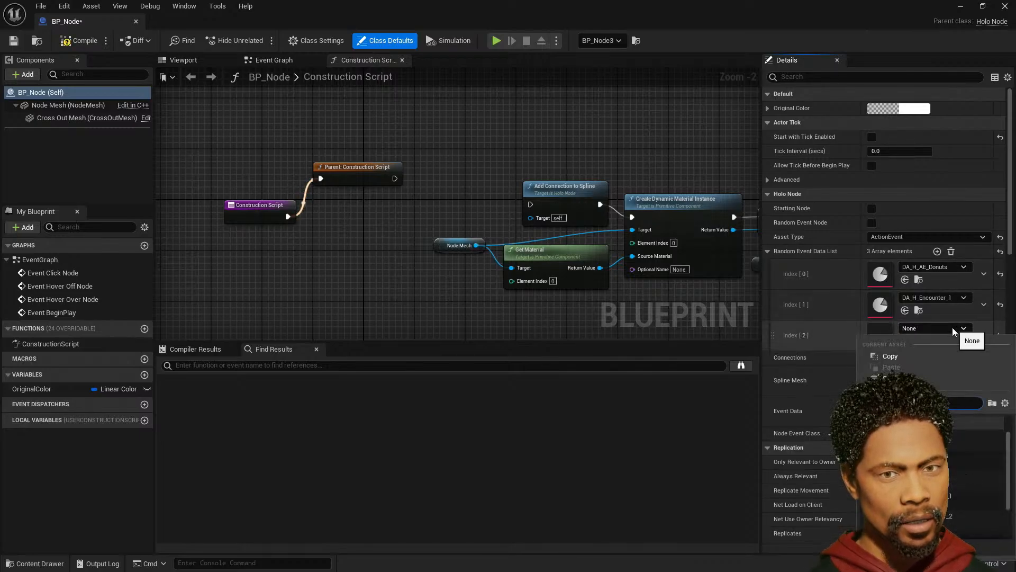
{"action": "left_click", "coordinate": [956, 517]}
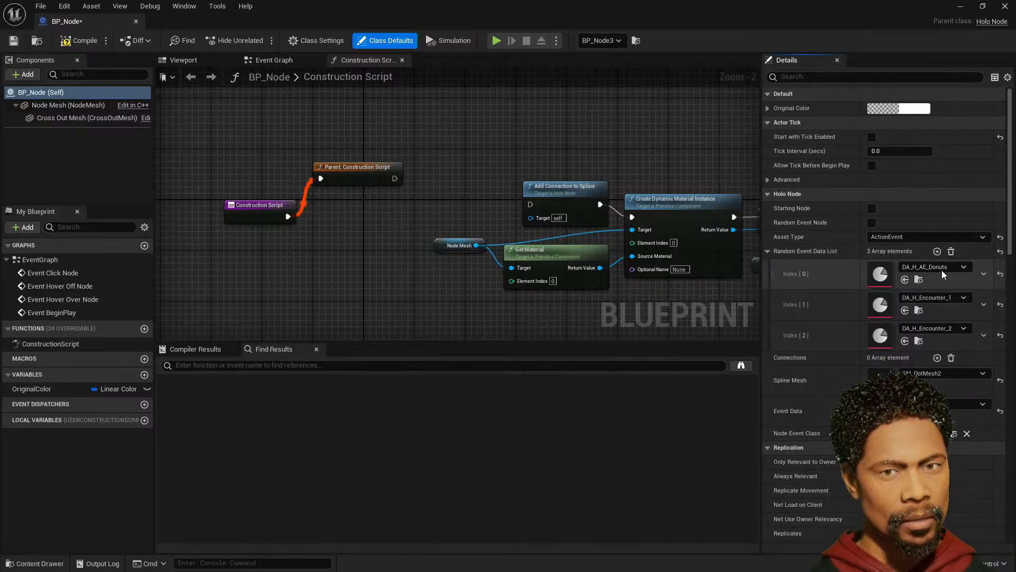
{"action": "left_click", "coordinate": [937, 251]}
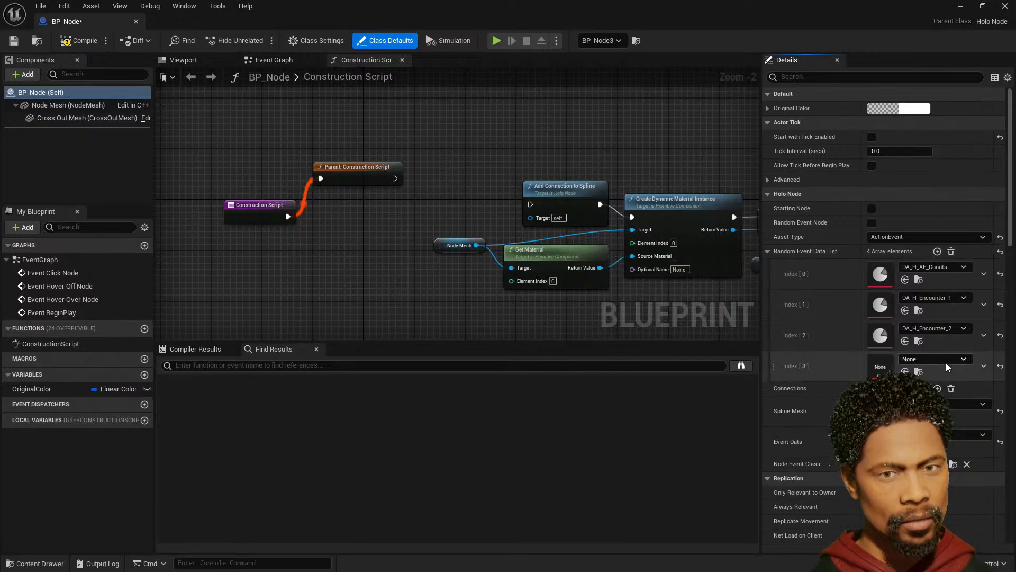
{"action": "left_click", "coordinate": [947, 363]}
{"action": "scroll", "coordinate": [959, 313], "scroll_direction": "down", "scroll_amount": 2}
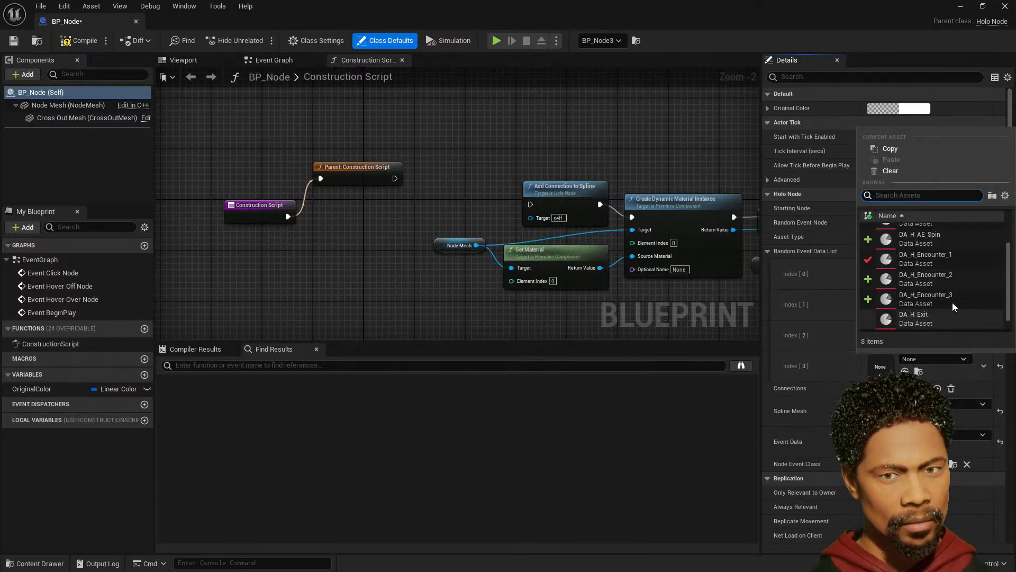
{"action": "left_click", "coordinate": [950, 297]}
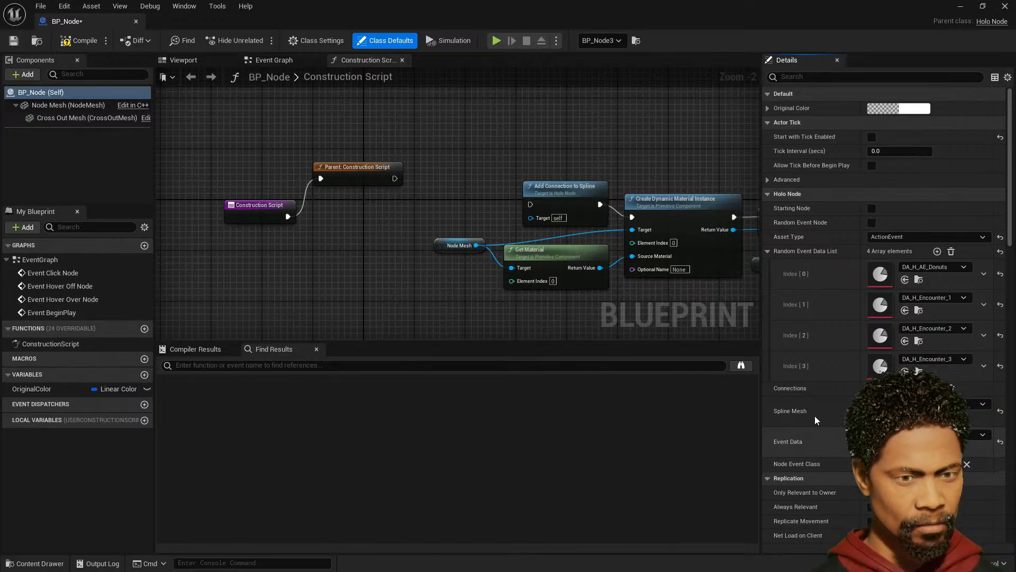
{"action": "left_click", "coordinate": [771, 252]}
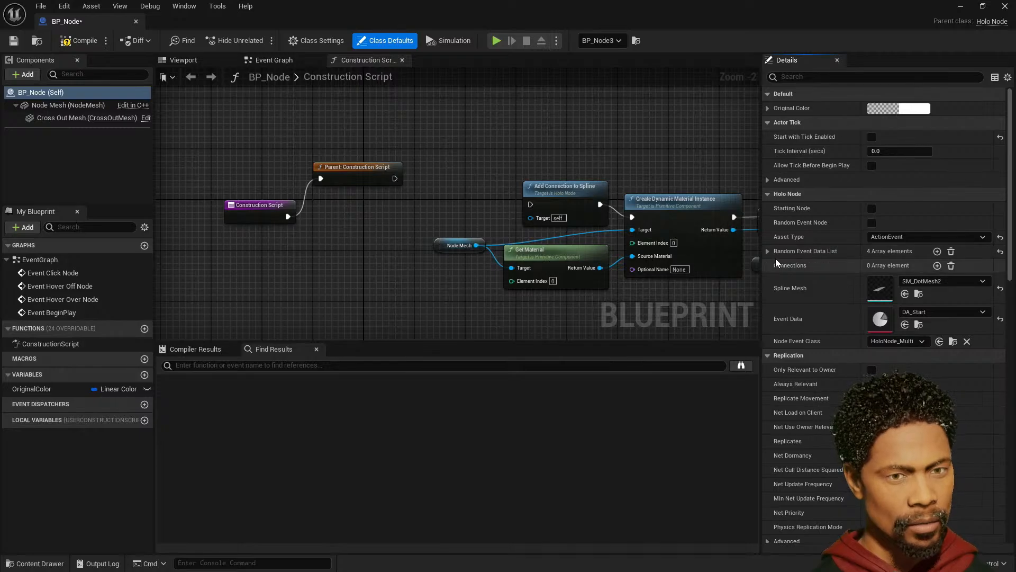
{"action": "left_click", "coordinate": [917, 237]}
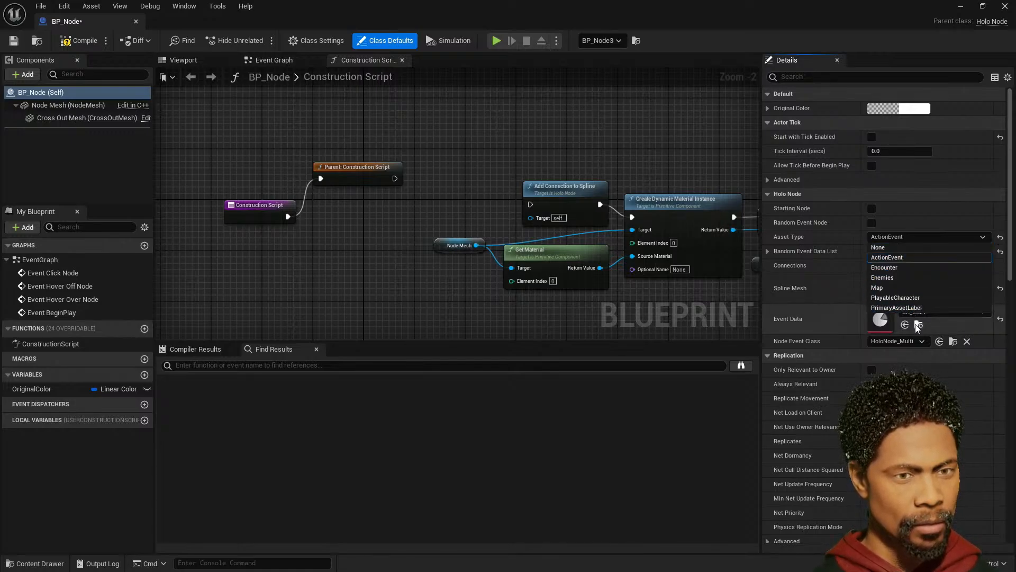
{"action": "left_click", "coordinate": [612, 317]}
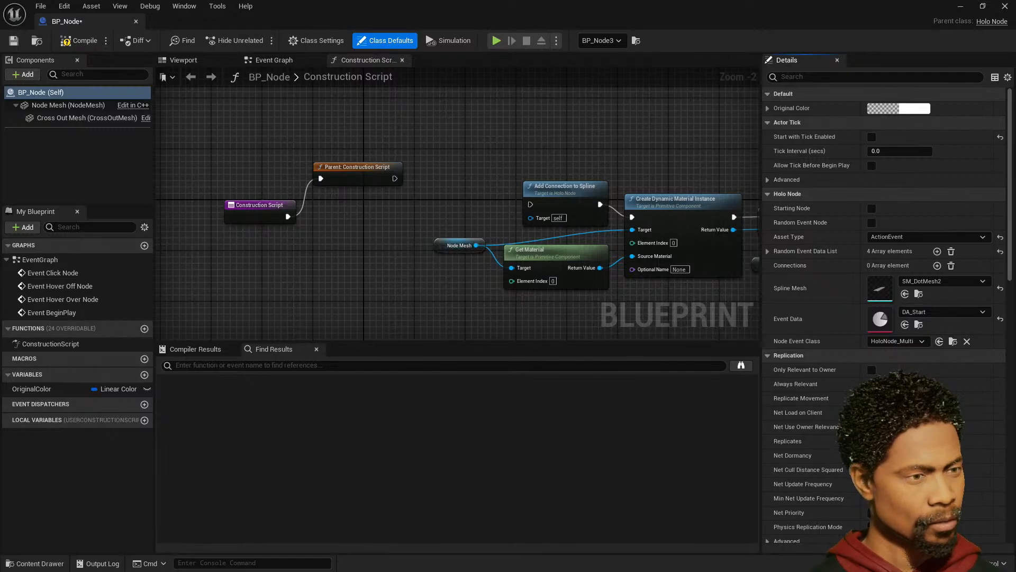
- Switch to Visual Studio and append && bFilterData to the AssetDataType == AssetType condition in HoloNode.cpp's OnConstruction
{"action": "key", "text": "alt+Tab"}
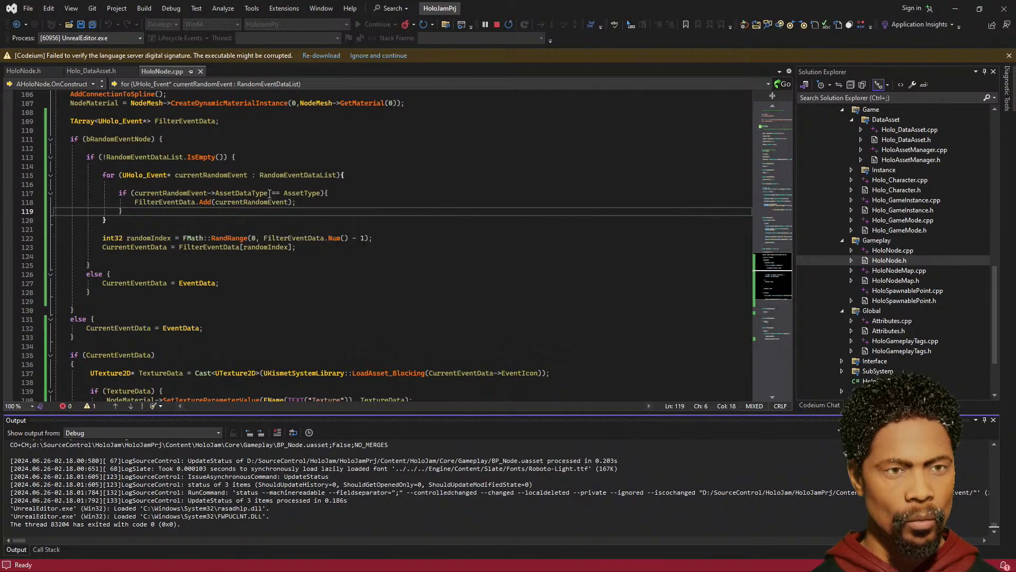
{"action": "left_click_drag", "start_coordinate": [270, 194], "coordinate": [136, 194]}
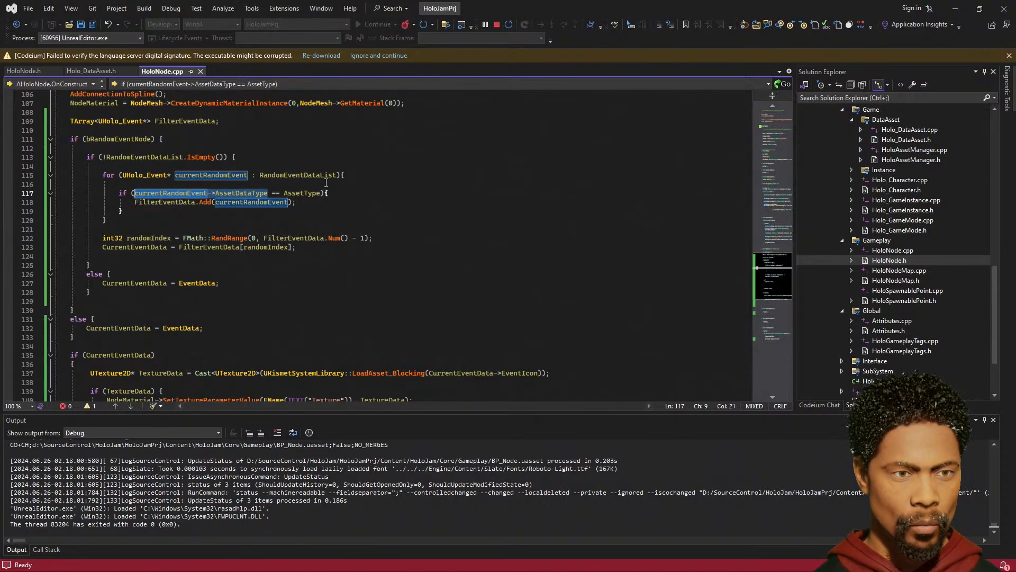
{"action": "left_click", "coordinate": [323, 193]}
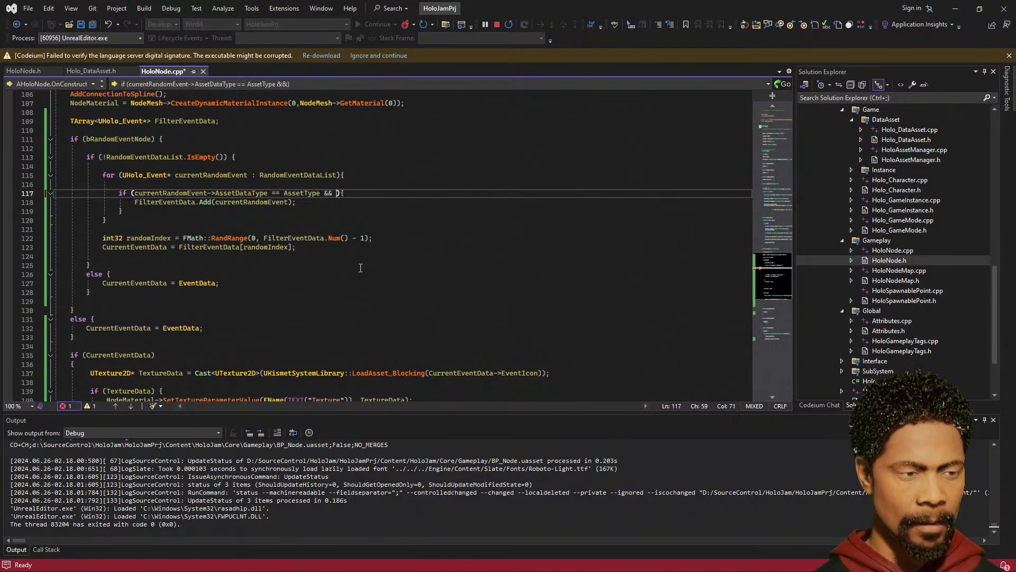
{"action": "type", "text": "&& bFilte"}
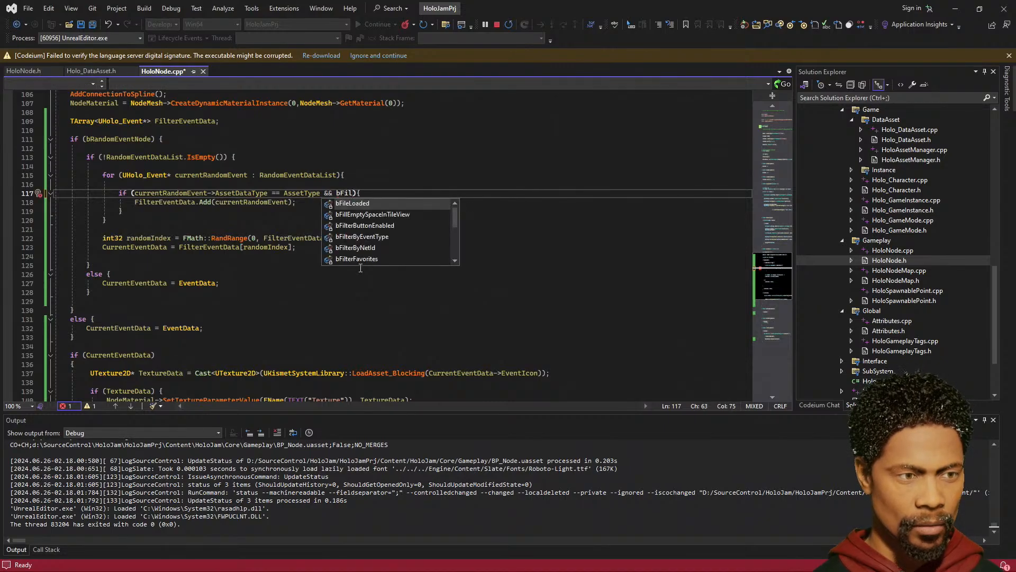
{"action": "type", "text": "r"}
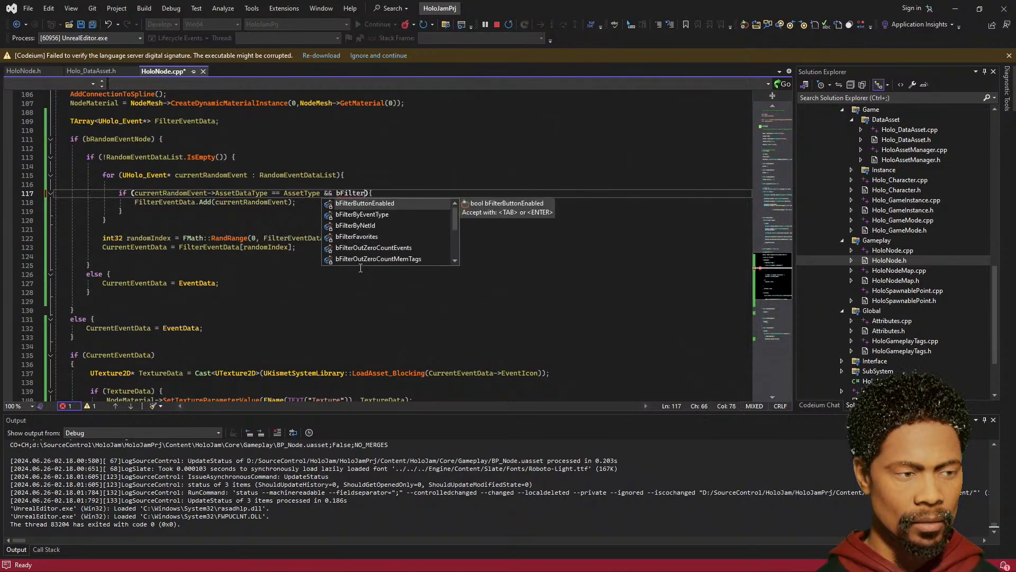
{"action": "type", "text": "Data"}
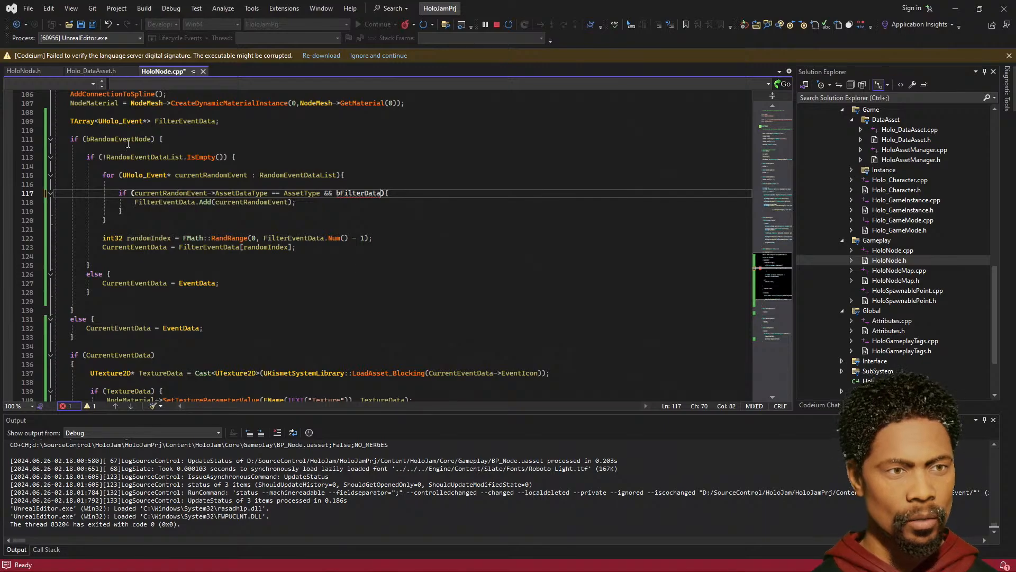
- Declare bool bFilterData; below CurrentEventData in HoloNode.h
{"action": "double_click", "coordinate": [356, 192]}
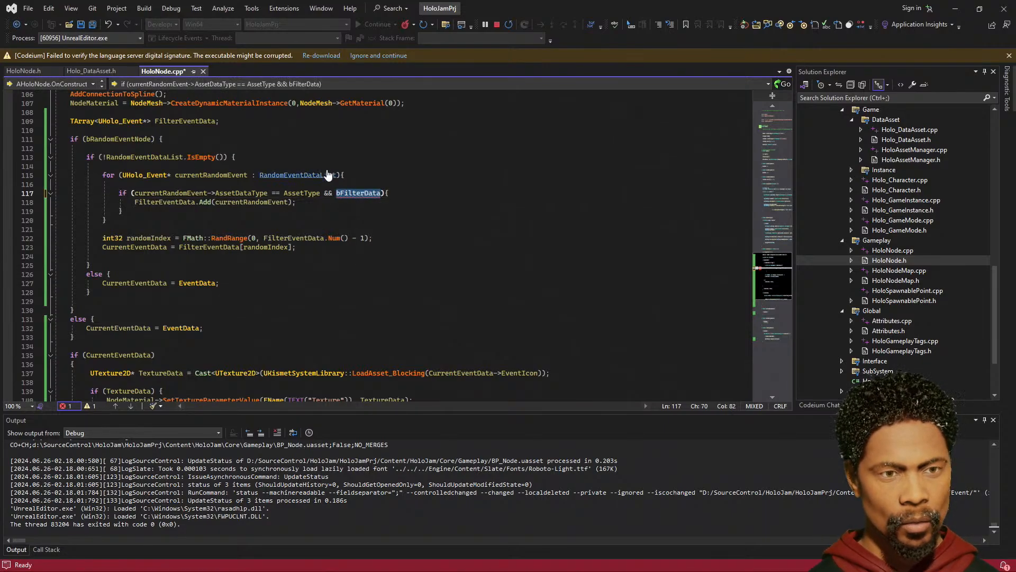
{"action": "left_click", "coordinate": [34, 70]}
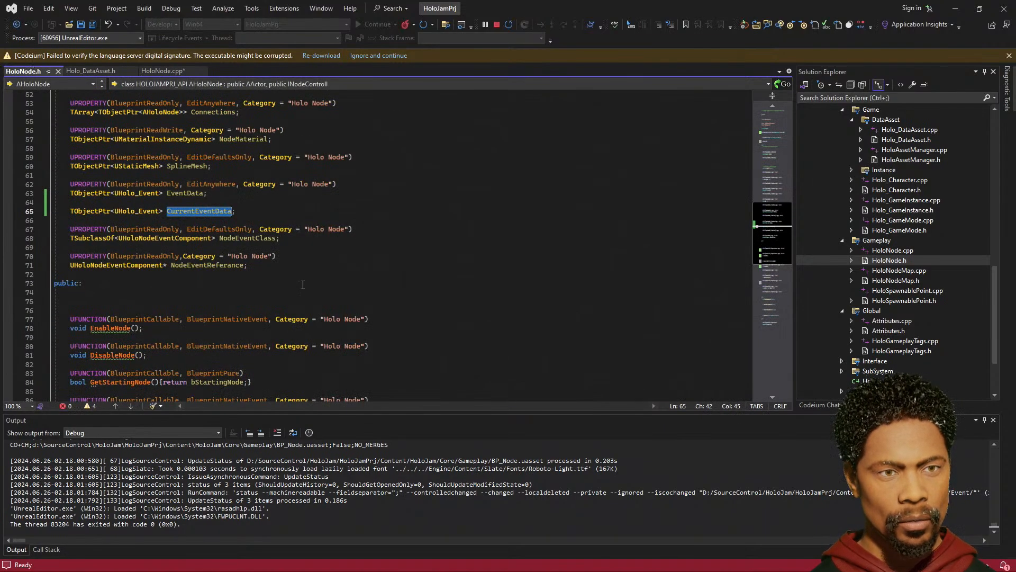
{"action": "left_click", "coordinate": [248, 212]}
{"action": "key", "text": "Return"}
{"action": "key", "text": "Return"}
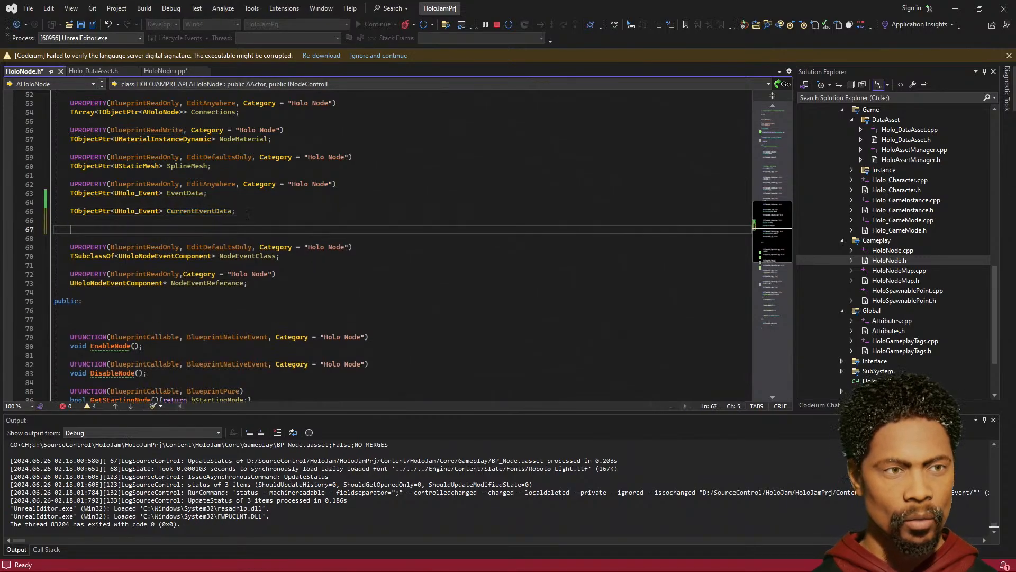
{"action": "type", "text": "bool bFilterData;"}
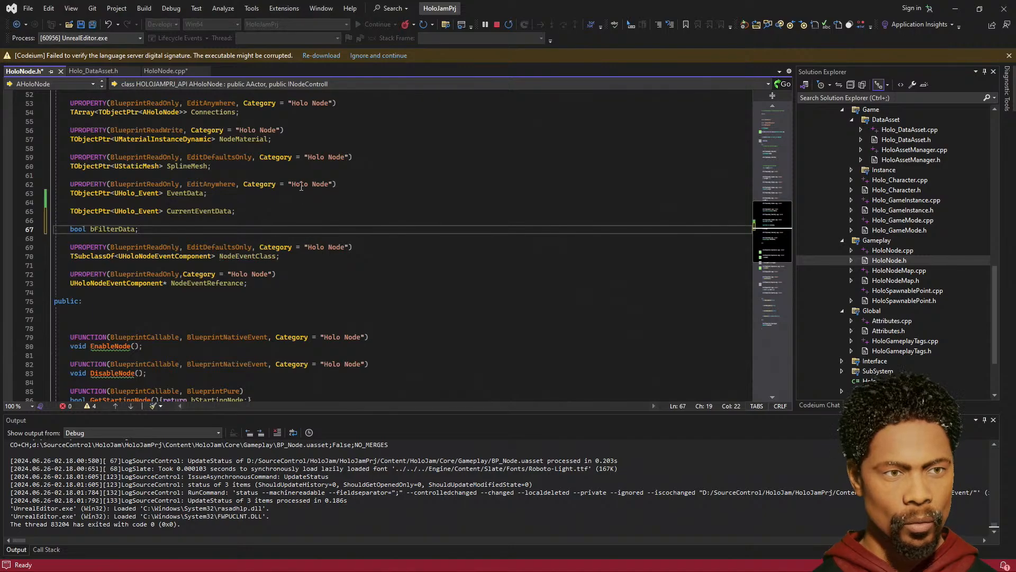
- Give bFilterData in HoloNode.h the UPROPERTY(BlueprintReadOnly, EditAnywhere, Category = "Holo Node") specifier, separated from CurrentEventData by a blank line
{"action": "left_click_drag", "start_coordinate": [337, 184], "coordinate": [67, 188]}
{"action": "key", "text": "ctrl+c"}
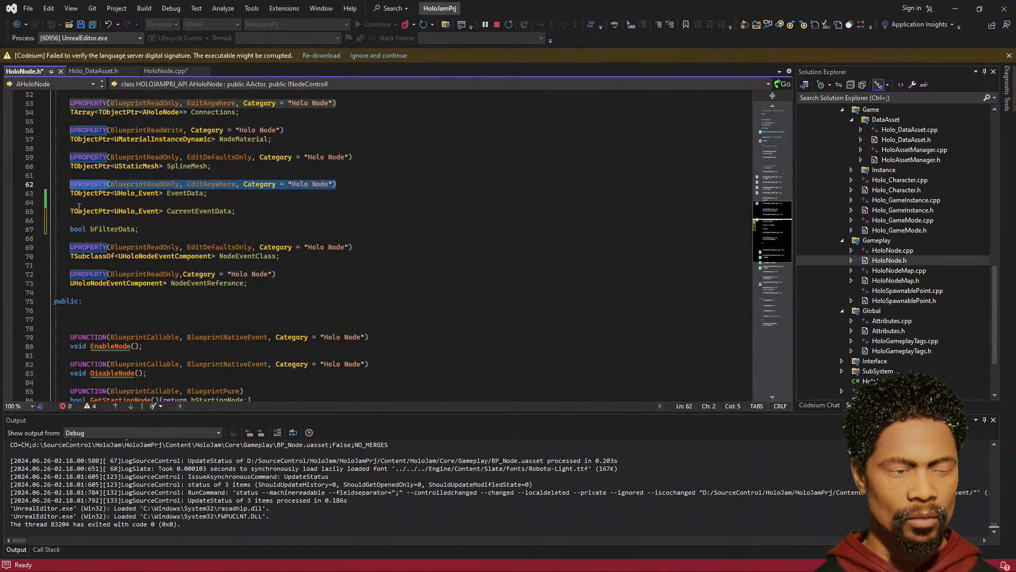
{"action": "left_click", "coordinate": [94, 220]}
{"action": "key", "text": "ctrl+v"}
{"action": "left_click", "coordinate": [288, 197]}
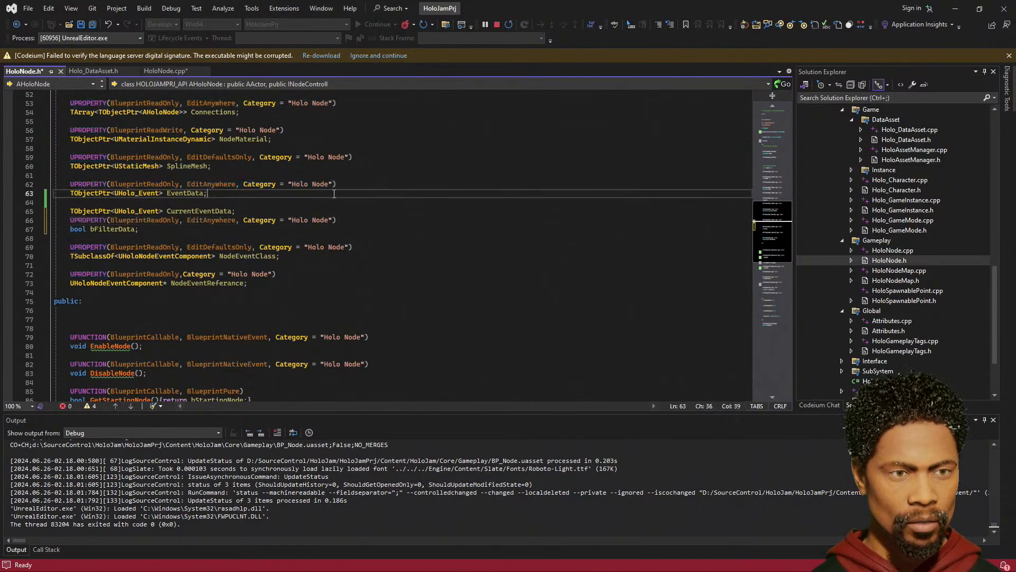
{"action": "left_click", "coordinate": [313, 213]}
{"action": "key", "text": "Return"}
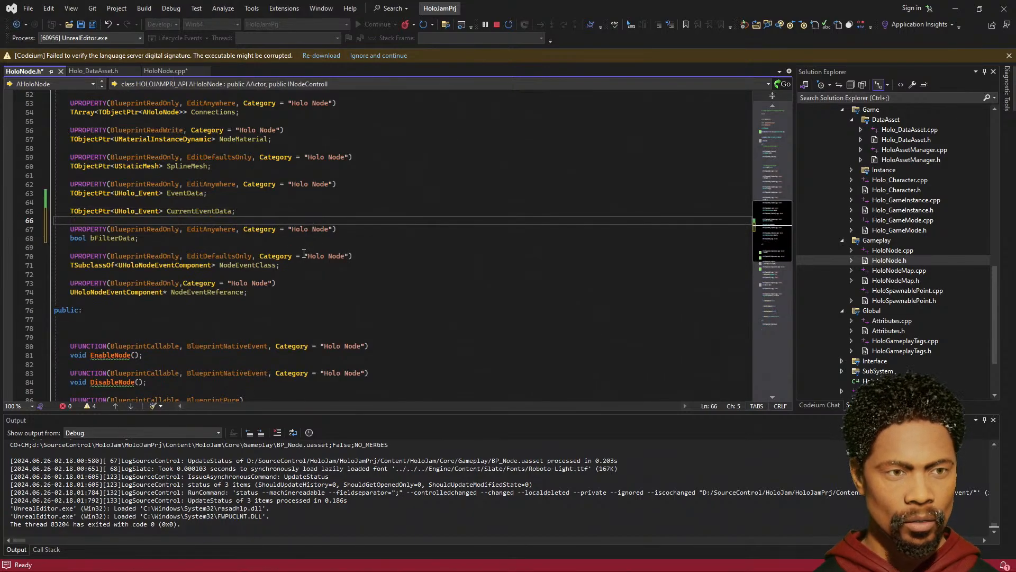
- Move the bFilterData declaration with its UPROPERTY line to directly below bRandomEventNode
{"action": "scroll", "coordinate": [271, 249], "scroll_direction": "up", "scroll_amount": 5}
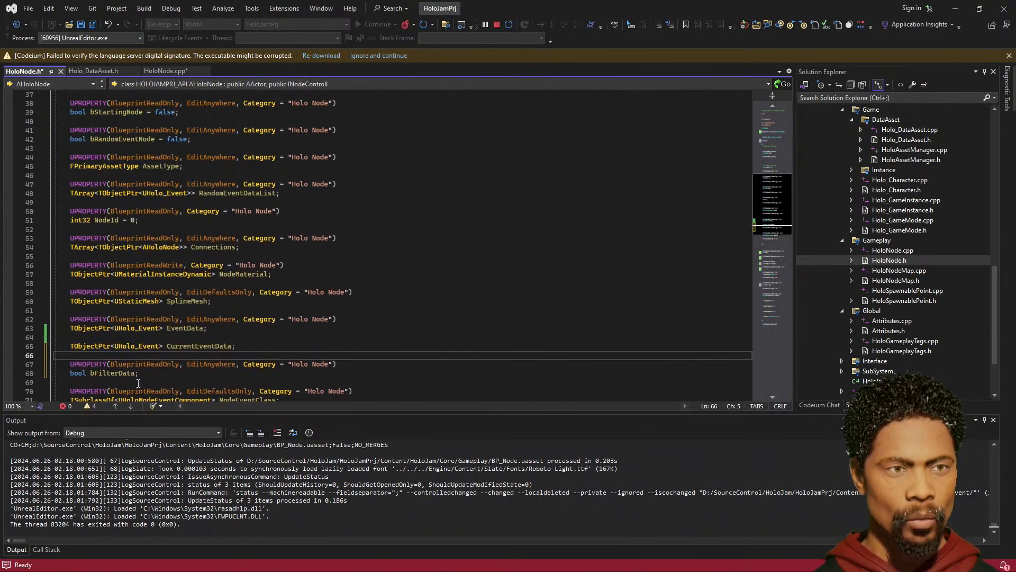
{"action": "left_click_drag", "start_coordinate": [147, 372], "coordinate": [2, 358]}
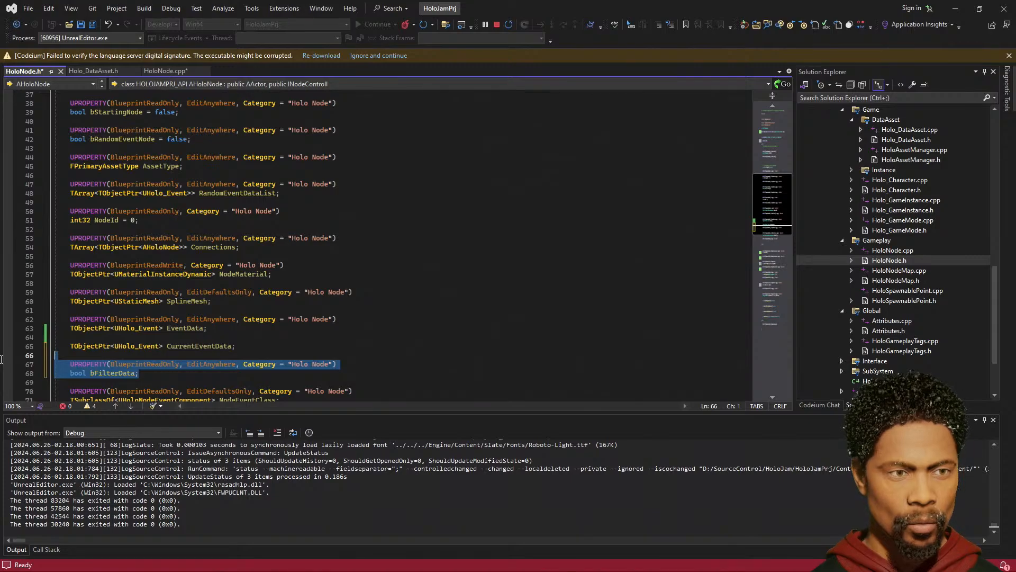
{"action": "key", "text": "ctrl+x"}
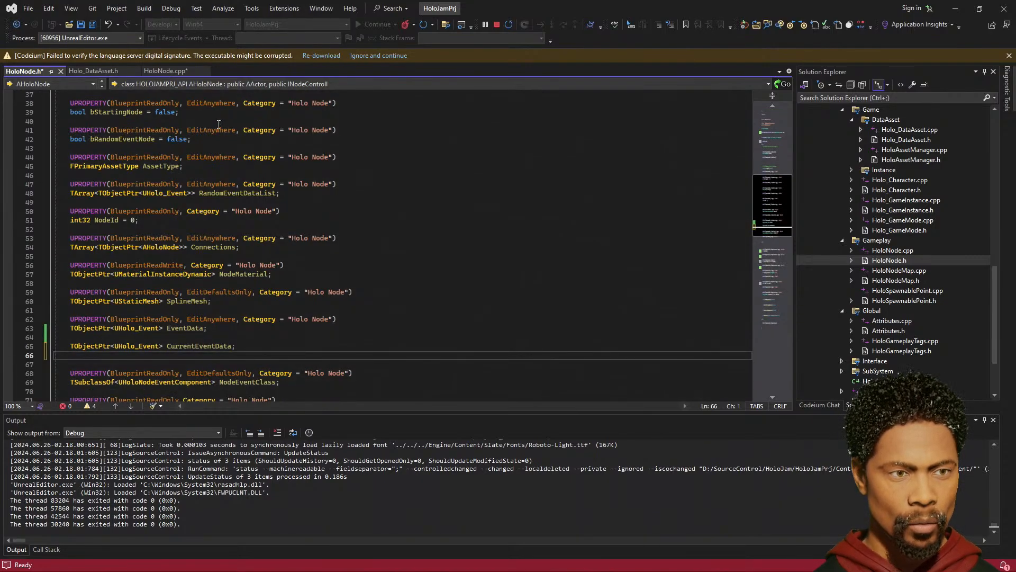
{"action": "left_click", "coordinate": [233, 149]}
{"action": "left_click", "coordinate": [233, 139]}
{"action": "key", "text": "Return"}
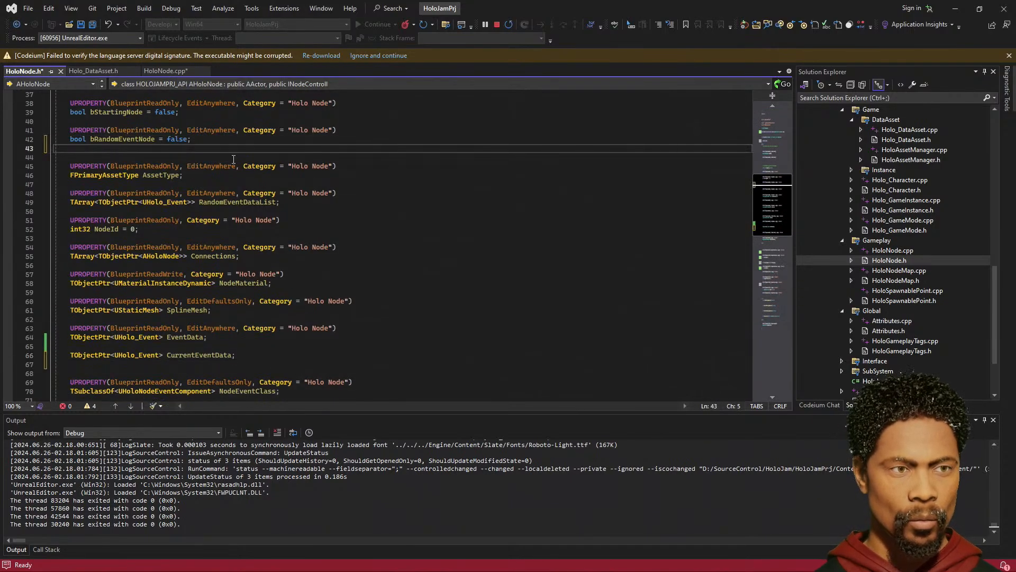
{"action": "key", "text": "ctrl+v"}
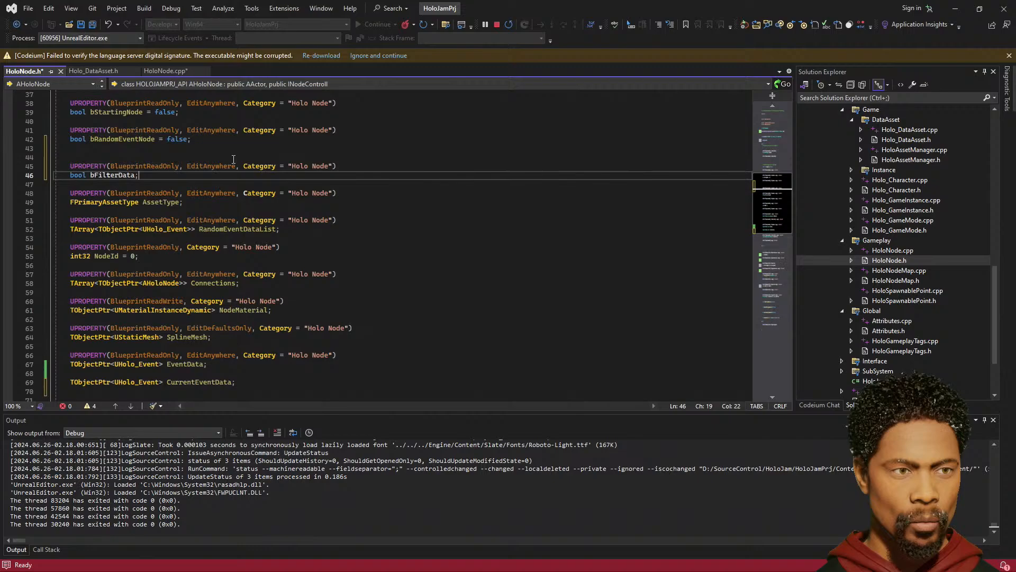
- Rename the moved bFilterData variable to bFilterRandomData and remove the extra blank line above its UPROPERTY
{"action": "left_click", "coordinate": [120, 174]}
{"action": "type", "text": "Random"}
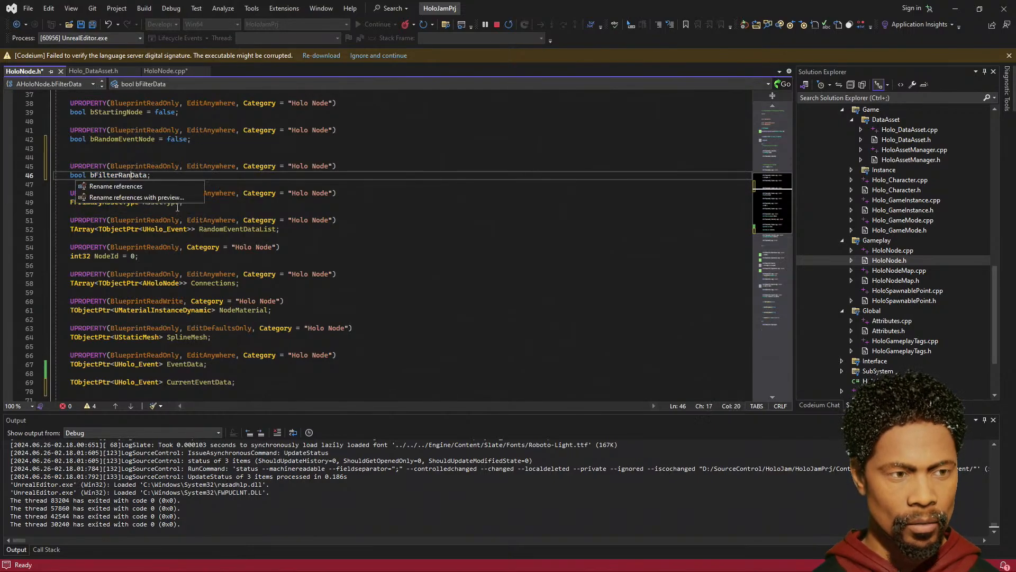
{"action": "left_click", "coordinate": [101, 154]}
{"action": "key", "text": "BackSpace"}
{"action": "key", "text": "BackSpace"}
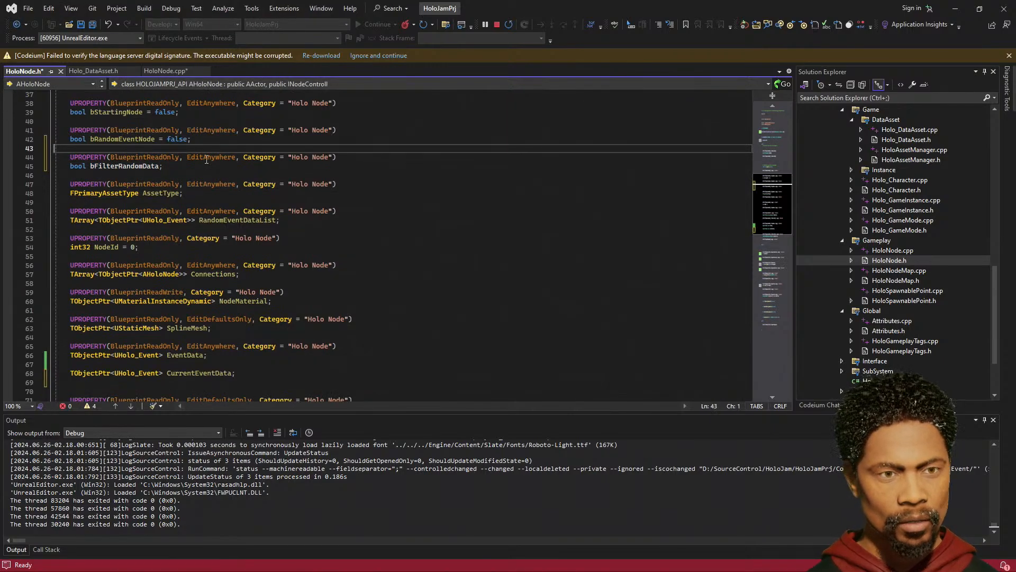
- Replace bFilterData with bFilterRandomData in the AssetDataType condition in HoloNode.cpp
{"action": "left_click", "coordinate": [172, 71]}
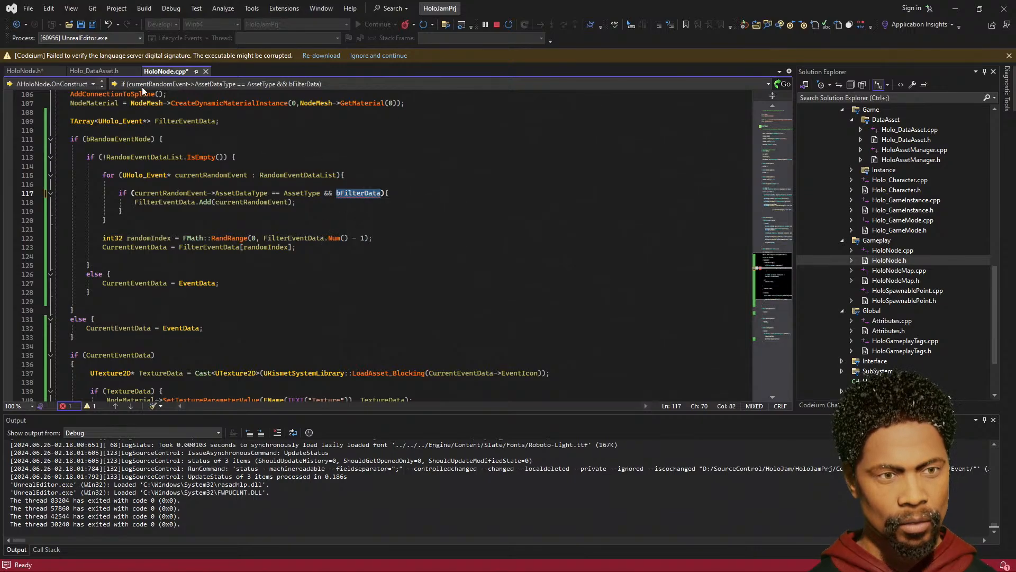
{"action": "left_click", "coordinate": [24, 72]}
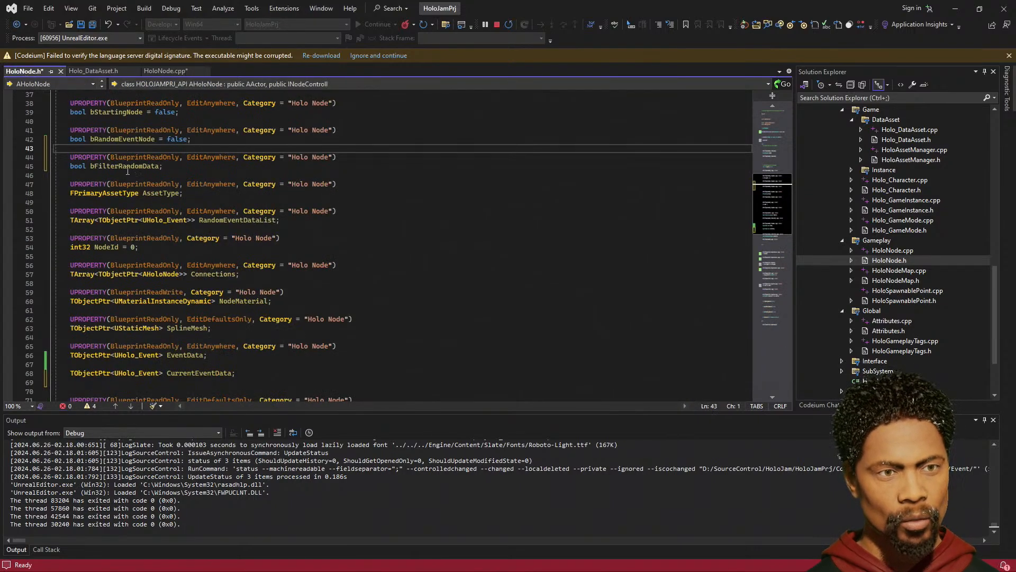
{"action": "double_click", "coordinate": [126, 167]}
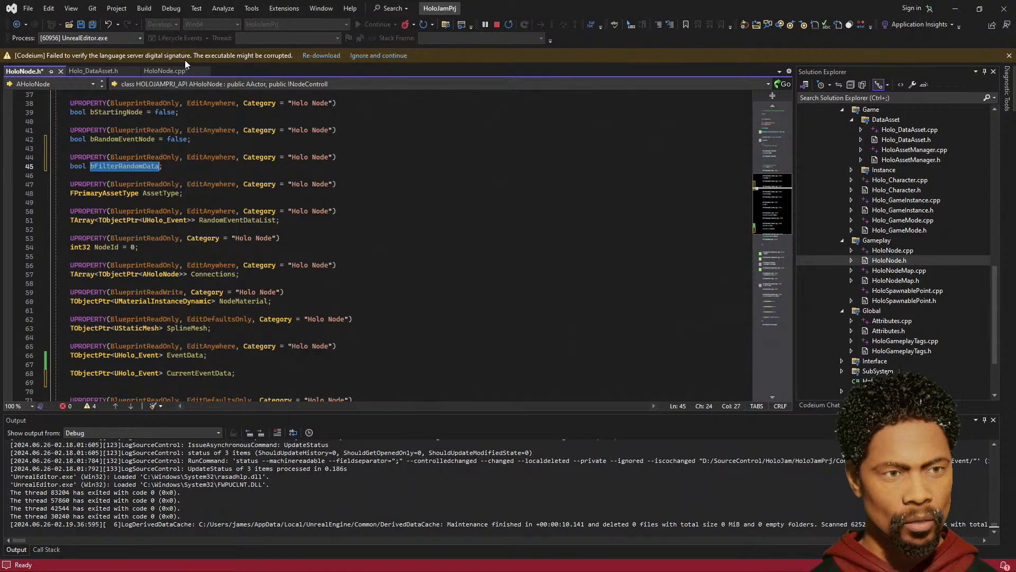
{"action": "left_click", "coordinate": [174, 71]}
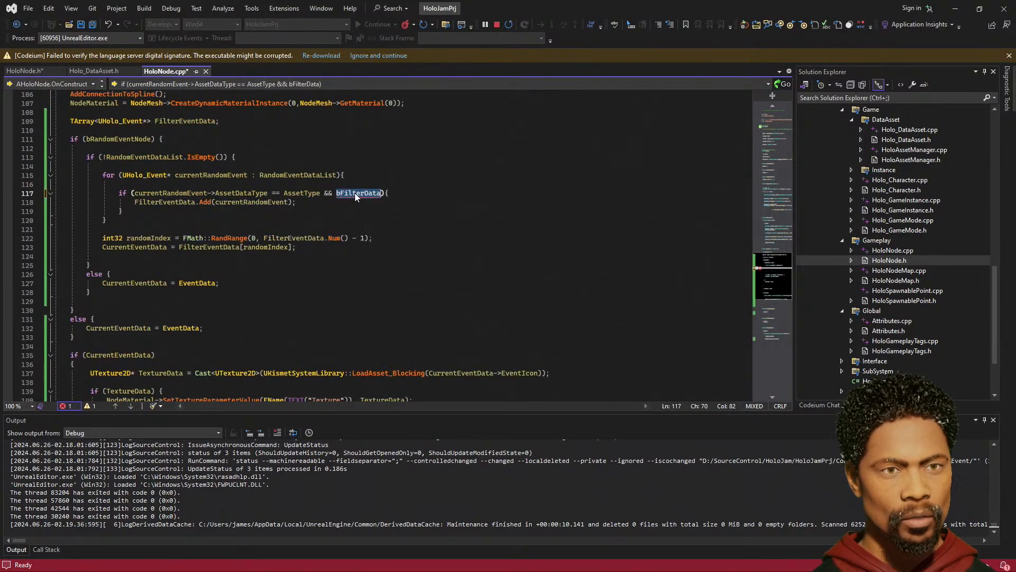
{"action": "key", "text": "ctrl+v"}
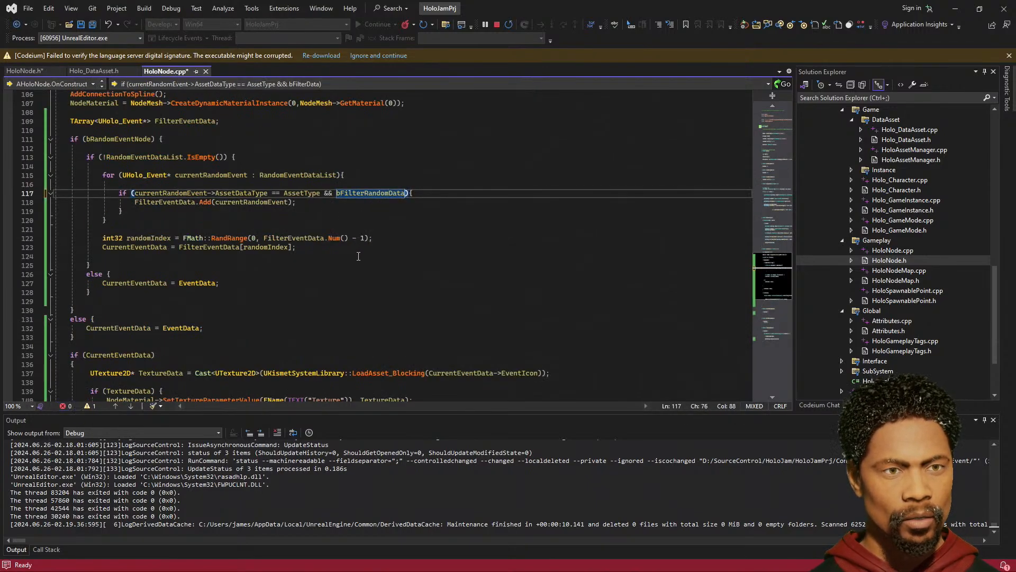
- Try an else branch after the AssetDataType condition that runs FilterEventData.Add(currentRandomEvent);
{"action": "left_click", "coordinate": [230, 210]}
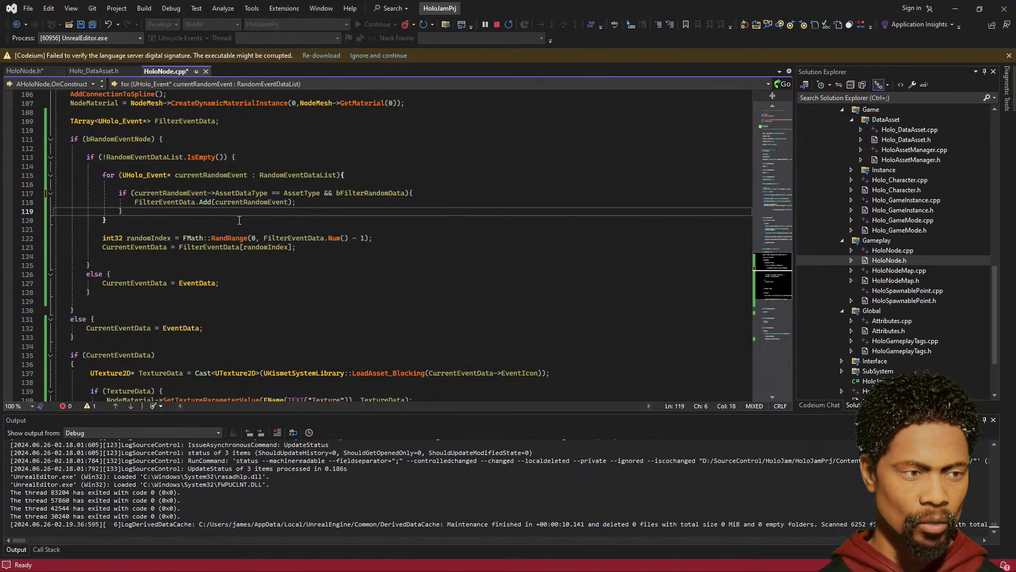
{"action": "type", "text": "else"}
{"action": "key", "text": "Return"}
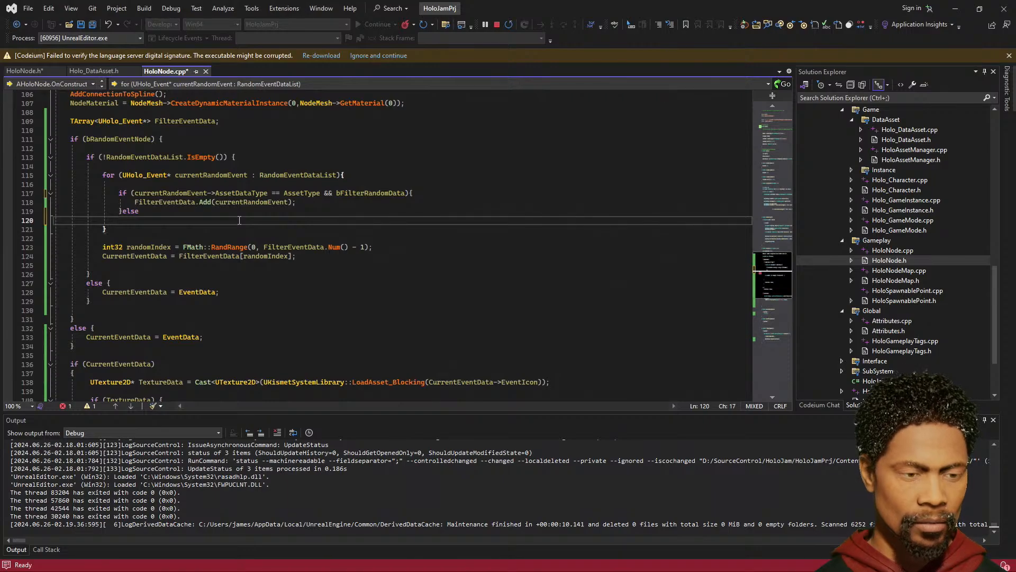
{"action": "type", "text": "{"}
{"action": "key", "text": "Return"}
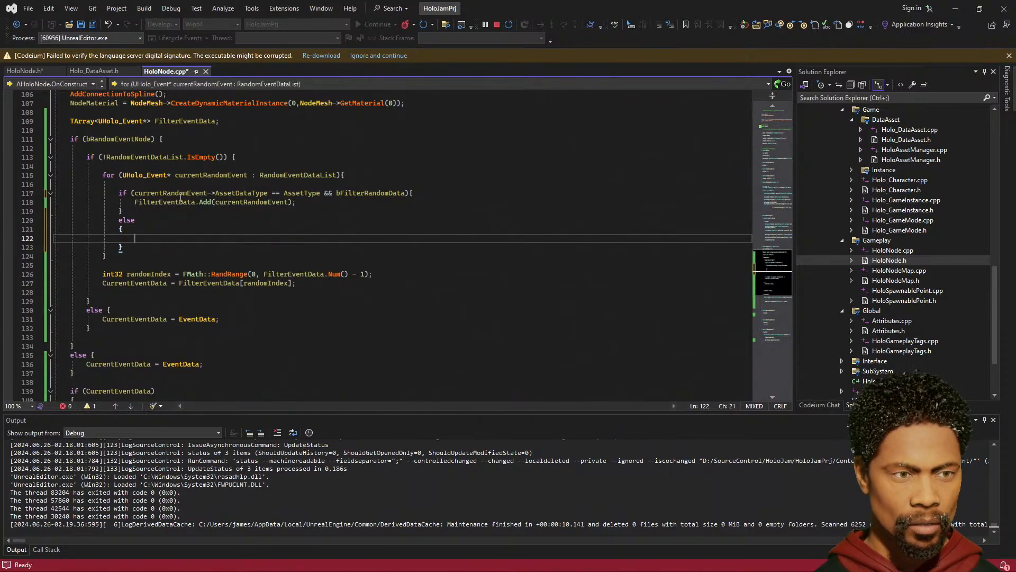
{"action": "left_click_drag", "start_coordinate": [134, 202], "coordinate": [298, 205]}
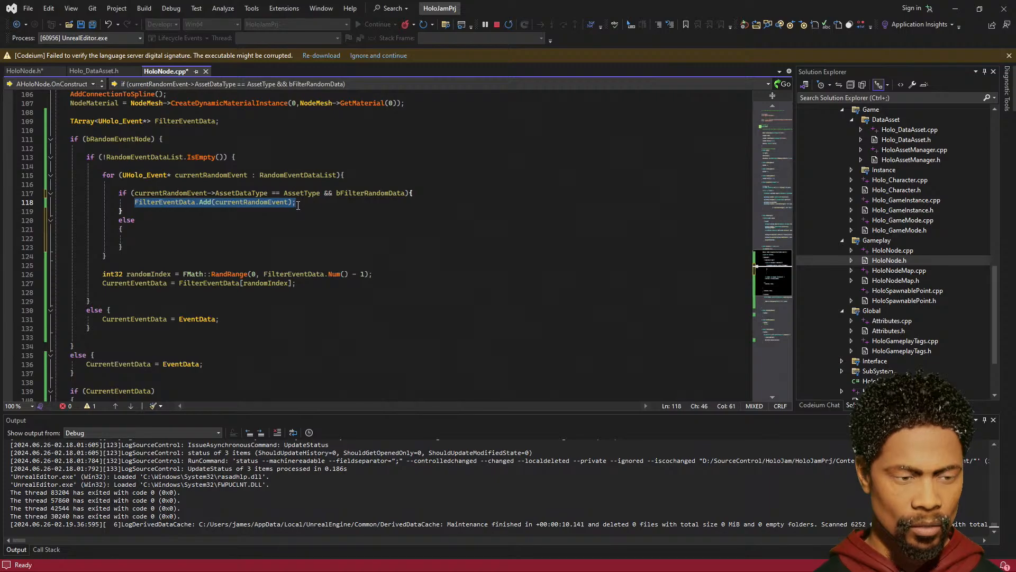
{"action": "key", "text": "ctrl+c"}
{"action": "left_click", "coordinate": [157, 237]}
{"action": "key", "text": "ctrl+v"}
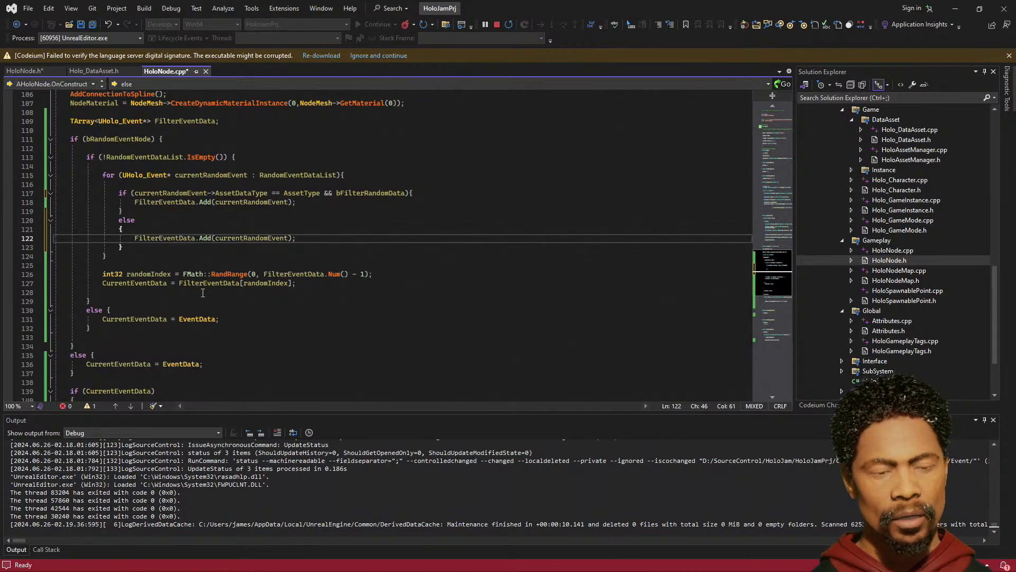
- Undo the else branch so the loop only contains the original AssetDataType condition
{"action": "key", "text": "ctrl+z"}
{"action": "key", "text": "ctrl+z"}
{"action": "key", "text": "ctrl+z"}
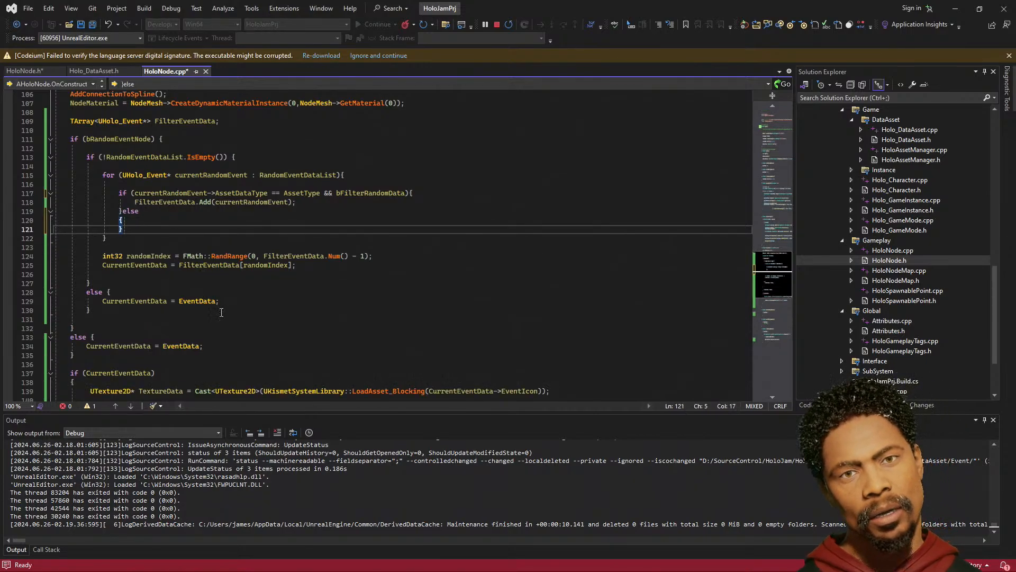
{"action": "key", "text": "ctrl+z"}
{"action": "key", "text": "ctrl+z"}
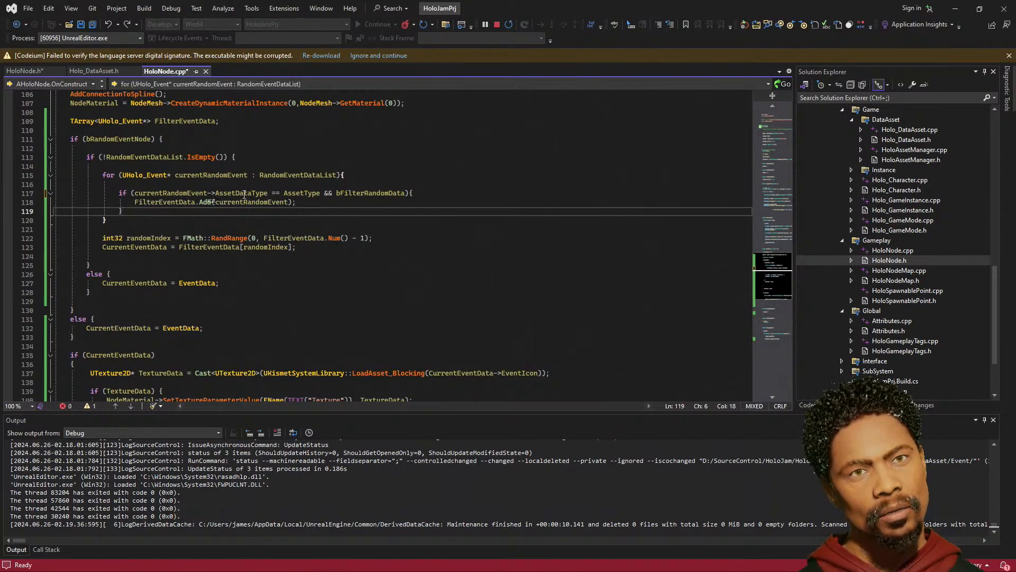
- Add a separate if (!bFilterRandomData) block below the AssetDataType condition in the loop, containing FilterEventData.Add(currentRandomEvent);
{"action": "double_click", "coordinate": [316, 193]}
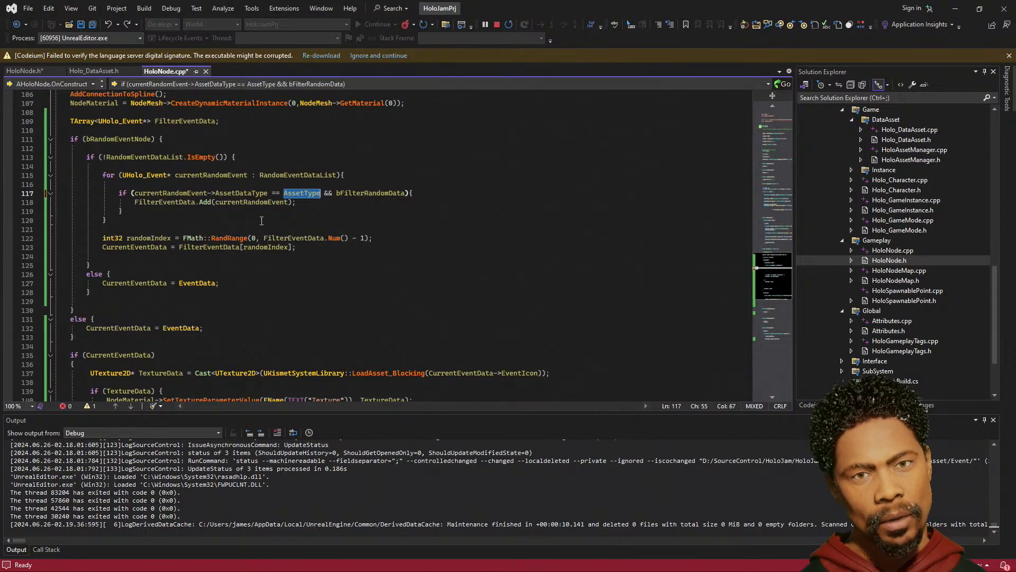
{"action": "left_click", "coordinate": [168, 203]}
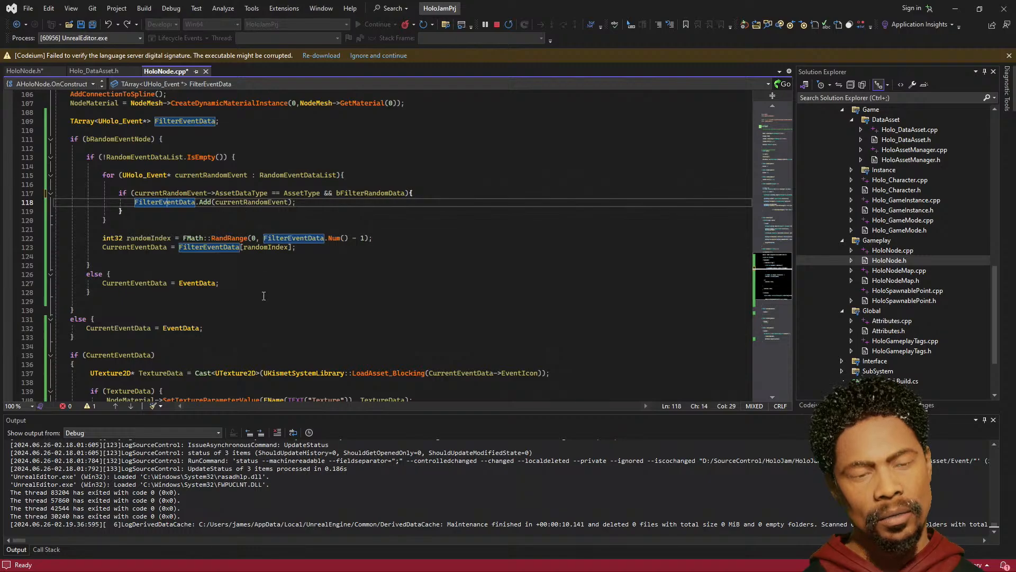
{"action": "left_click", "coordinate": [133, 212]}
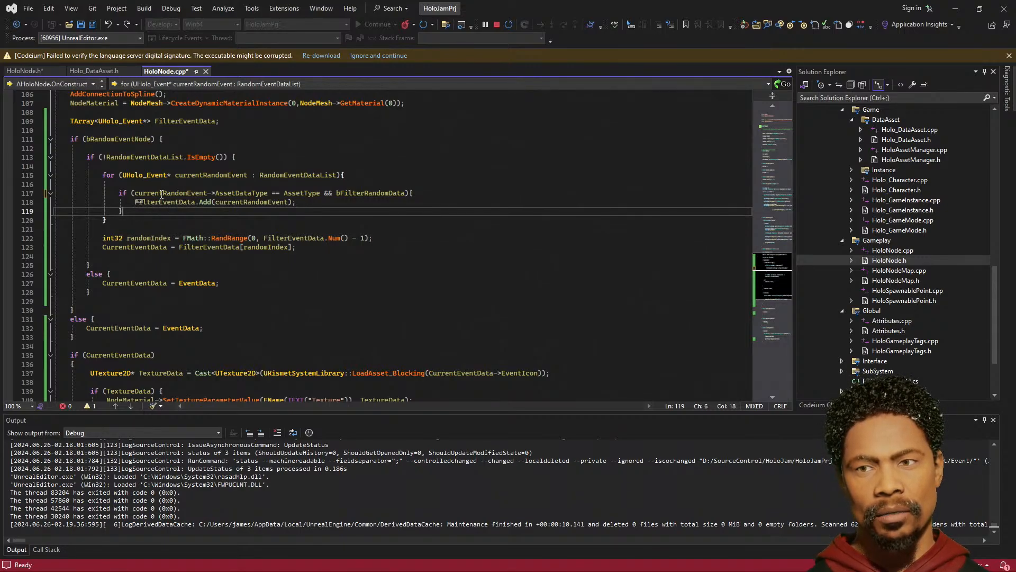
{"action": "key", "text": "Return"}
{"action": "key", "text": "Return"}
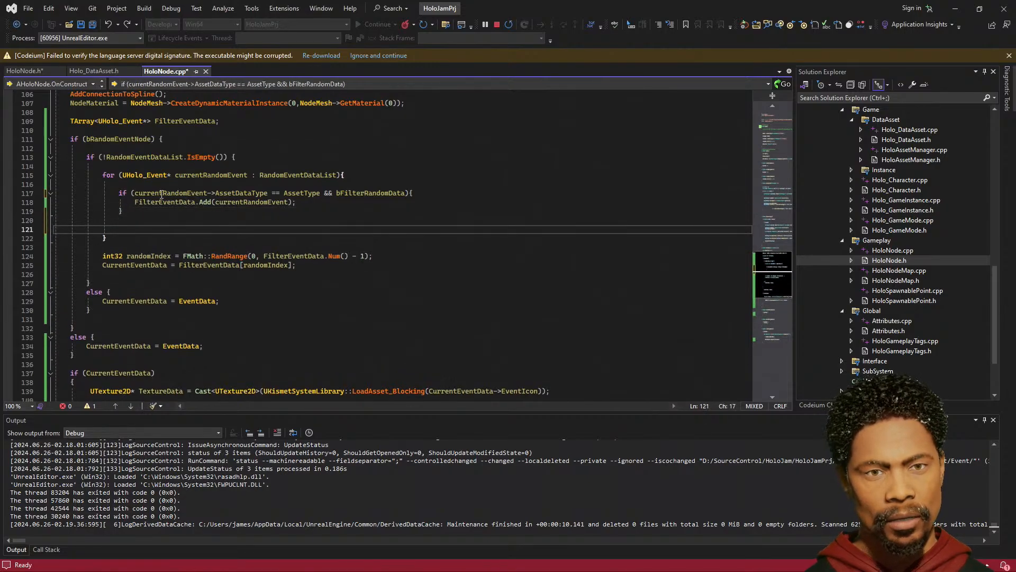
{"action": "key", "text": "Return"}
{"action": "key", "text": "Up"}
{"action": "type", "text": "if(!"}
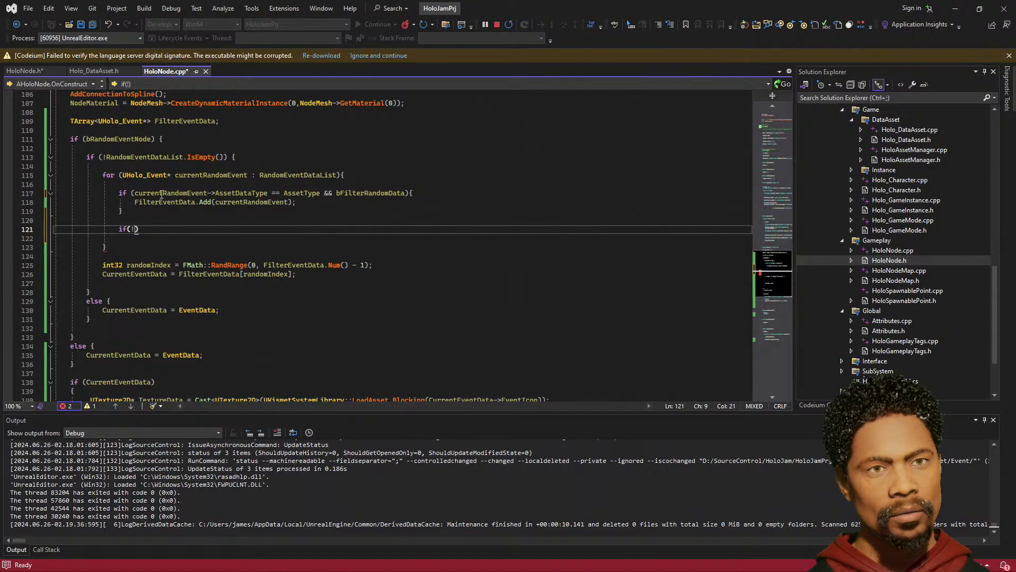
{"action": "type", "text": "b"}
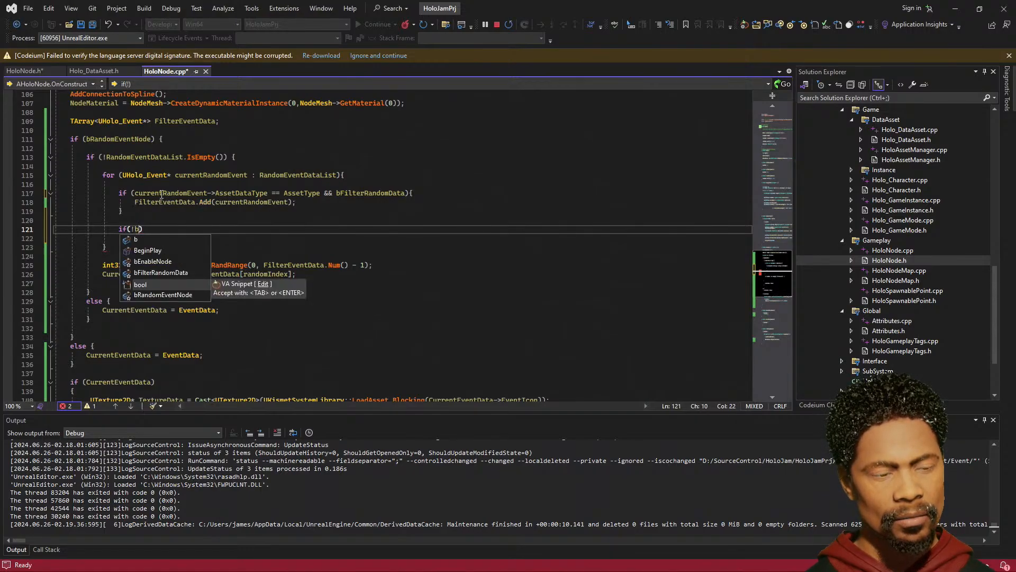
{"action": "type", "text": "FilterRandomData"}
{"action": "key", "text": "Tab"}
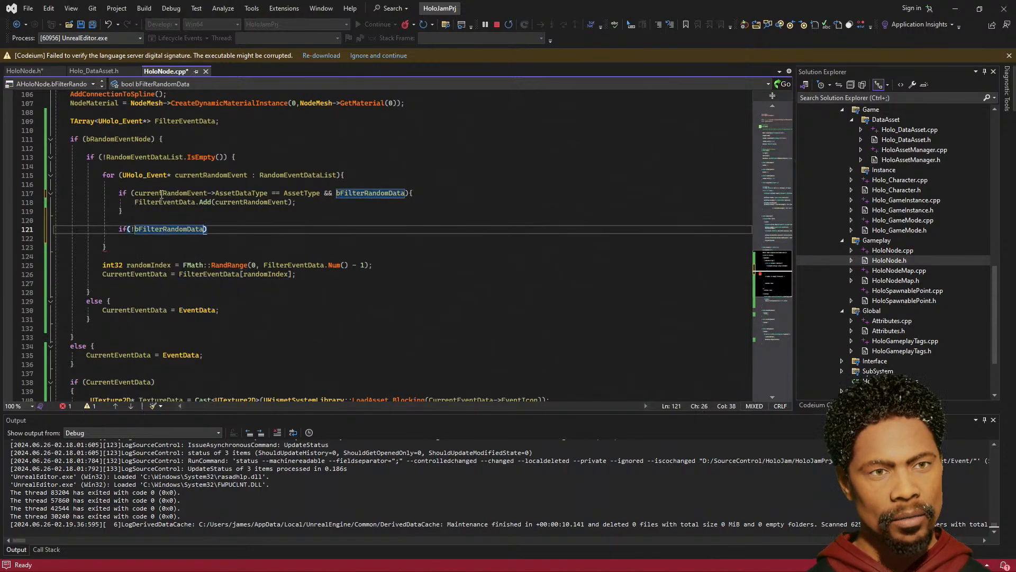
{"action": "type", "text": "){"}
{"action": "key", "text": "Return"}
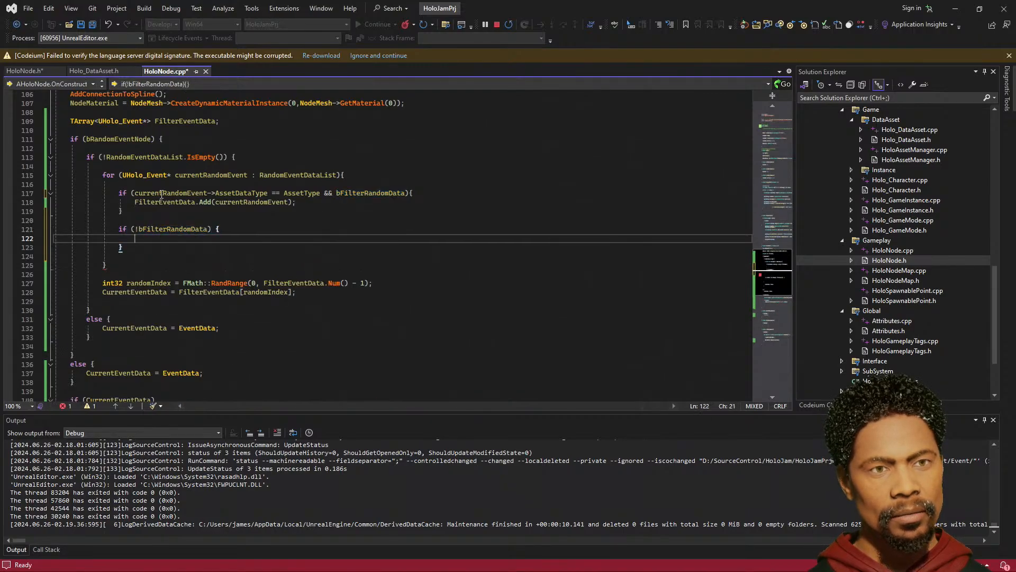
{"action": "key", "text": "Tab"}
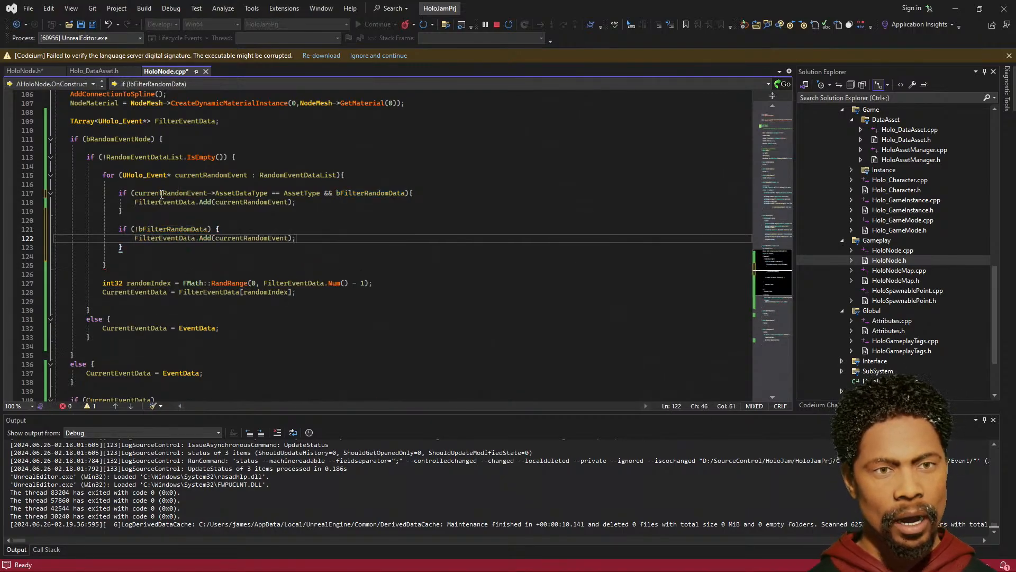
- Remove the blank lines after the if (!bFilterRandomData) block and after the CurrentEventData = FilterEventData[randomIndex] assignment, and save HoloNode.cpp
{"action": "double_click", "coordinate": [367, 195]}
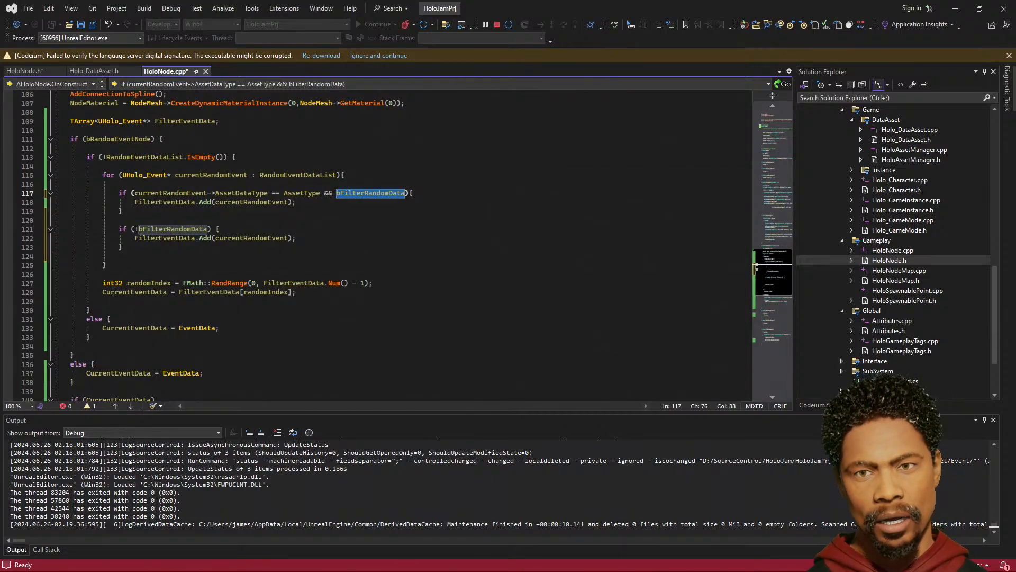
{"action": "left_click", "coordinate": [143, 256]}
{"action": "key", "text": "BackSpace"}
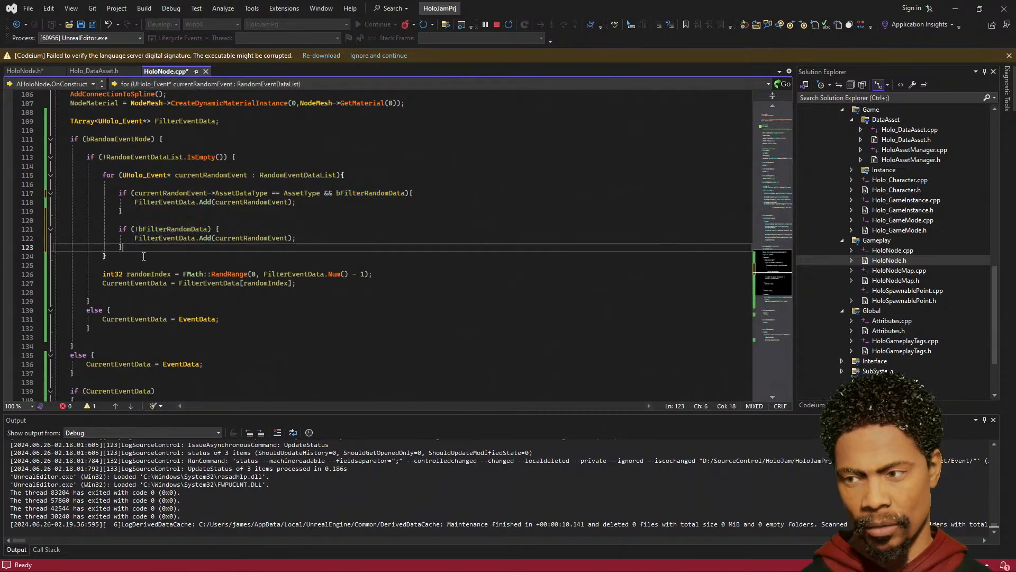
{"action": "left_click", "coordinate": [131, 294]}
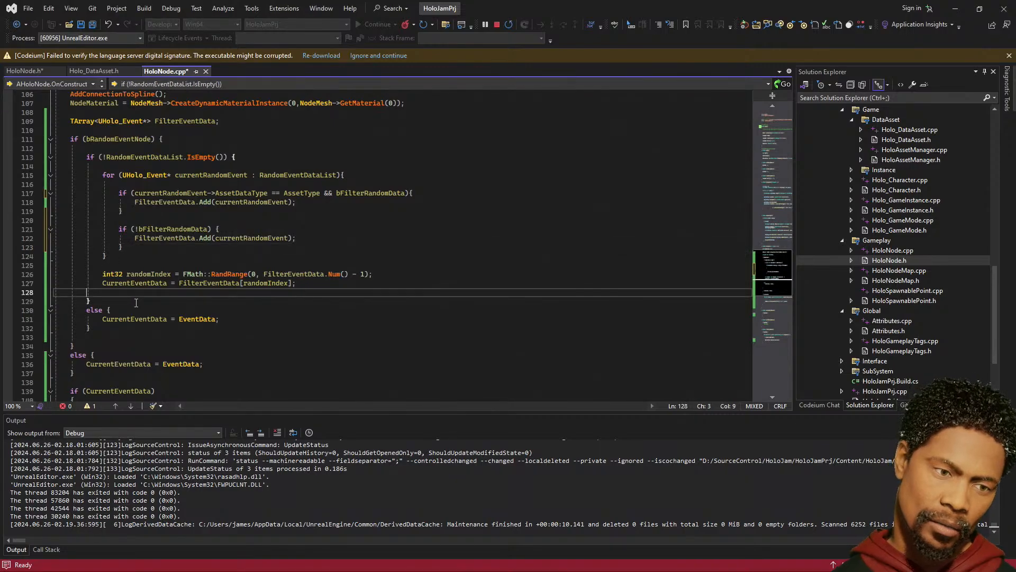
{"action": "key", "text": "BackSpace"}
{"action": "key", "text": "ctrl+s"}
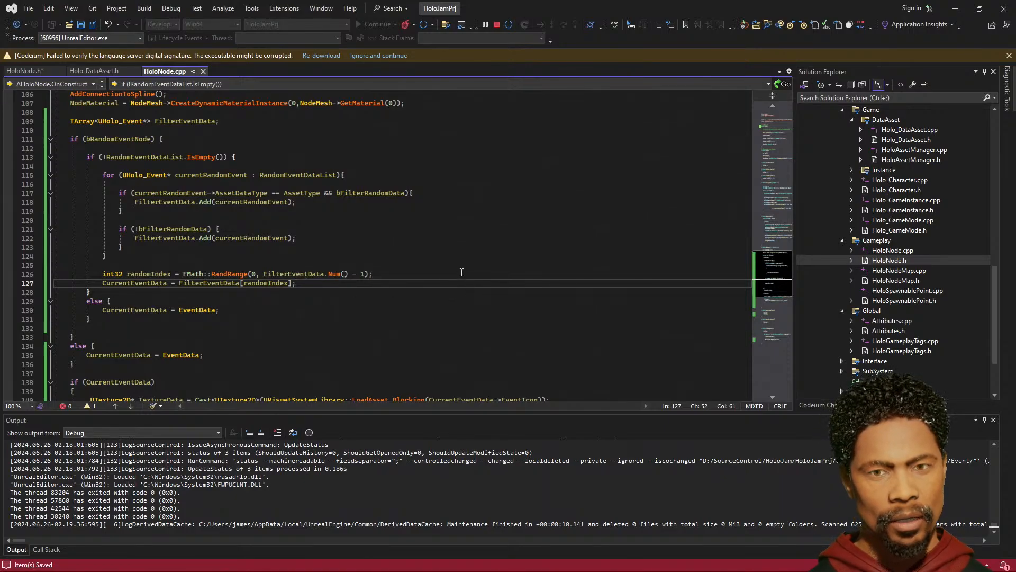
- Restart the debugging session to relaunch Unreal Editor with the new code and open the MainGameMap level
{"action": "left_click", "coordinate": [508, 25]}
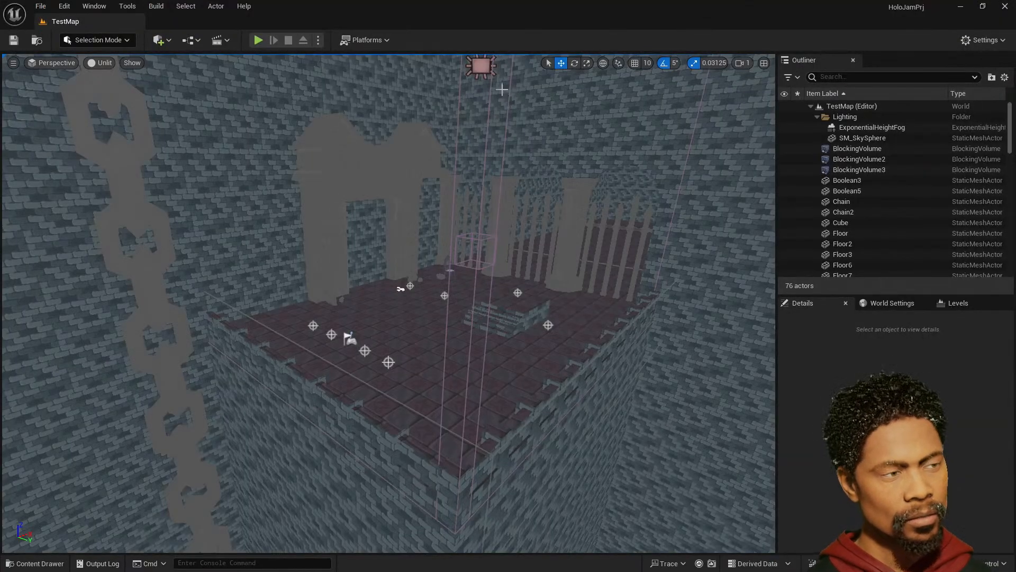
{"action": "left_click", "coordinate": [50, 563]}
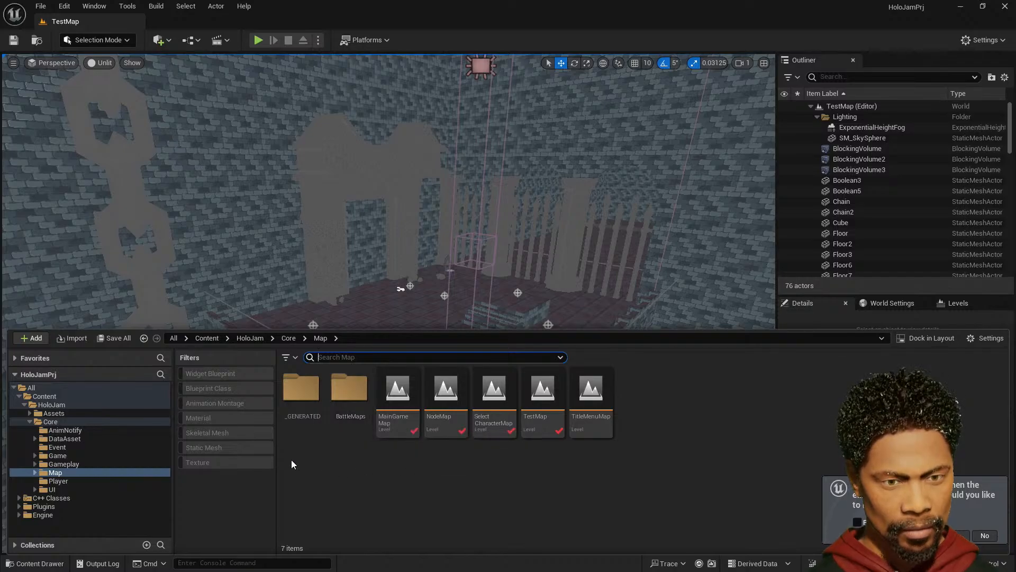
{"action": "double_click", "coordinate": [397, 400]}
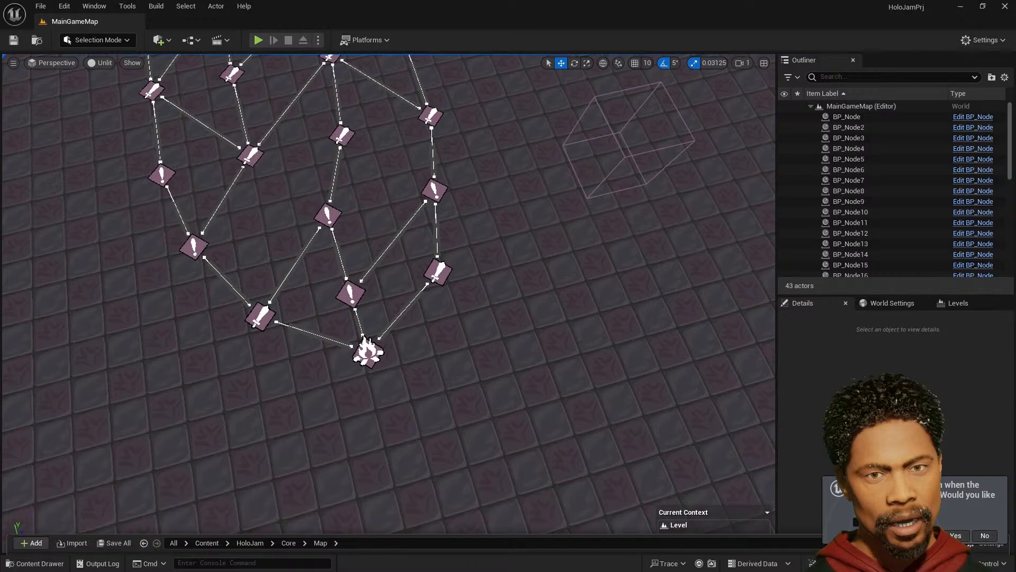
- Select BP_Node3 in the level, enlarge the details area and review its Holo Node properties
{"action": "right_click_drag", "start_coordinate": [446, 227], "coordinate": [394, 220]}
{"action": "left_click", "coordinate": [405, 245]}
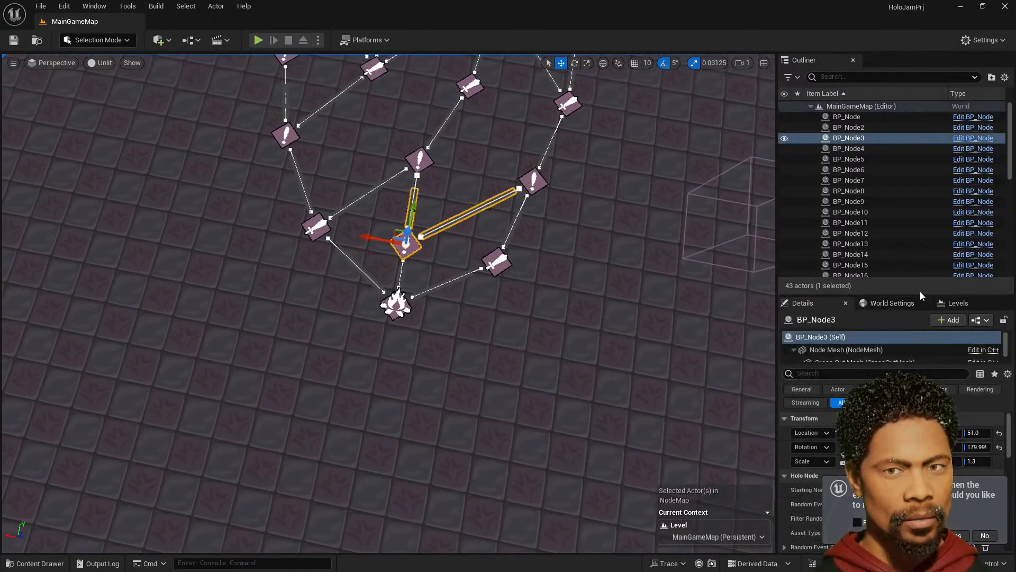
{"action": "left_click_drag", "start_coordinate": [916, 294], "coordinate": [914, 140]}
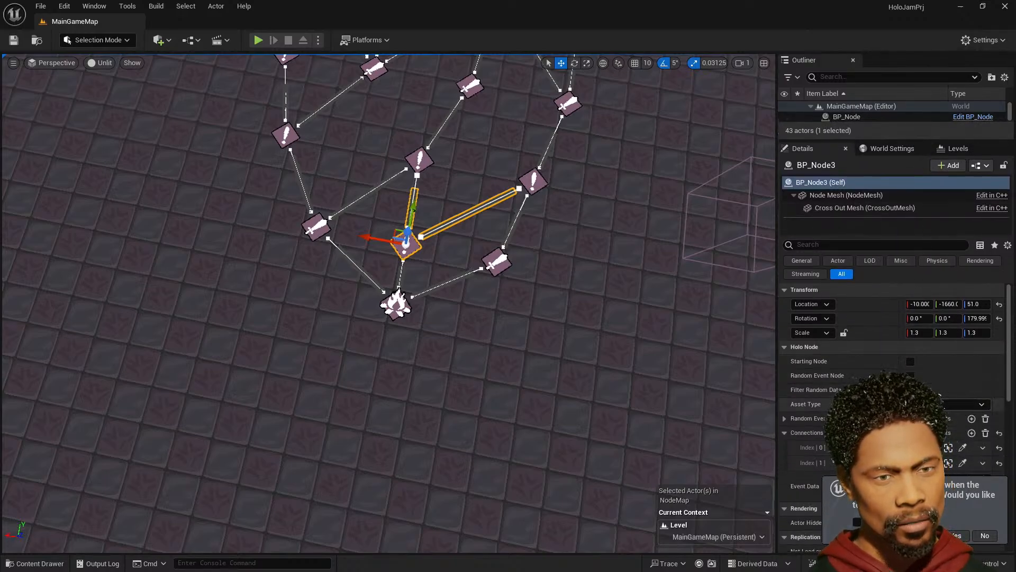
{"action": "scroll", "coordinate": [941, 390], "scroll_direction": "down", "scroll_amount": 4}
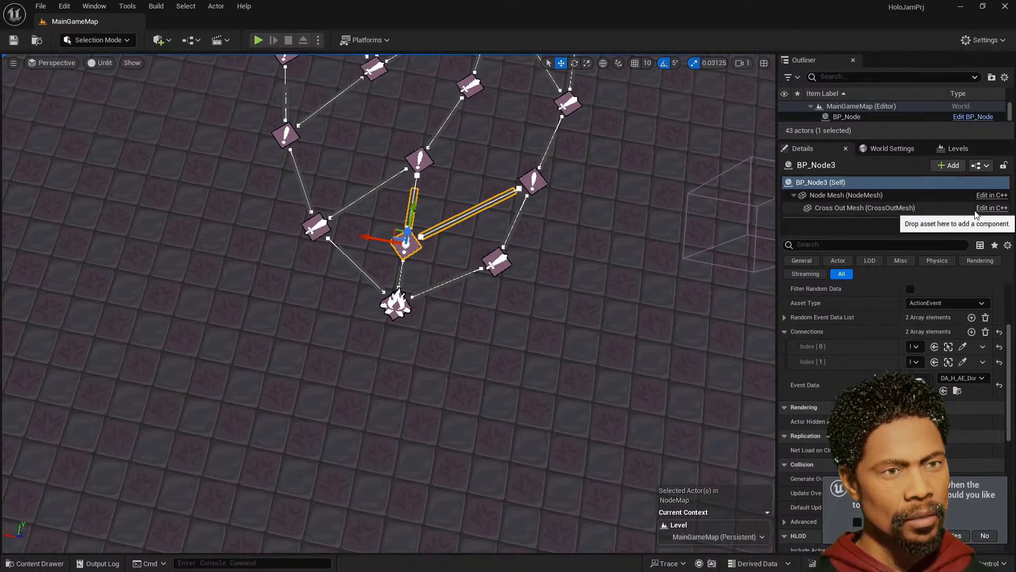
{"action": "scroll", "coordinate": [942, 294], "scroll_direction": "up", "scroll_amount": 3}
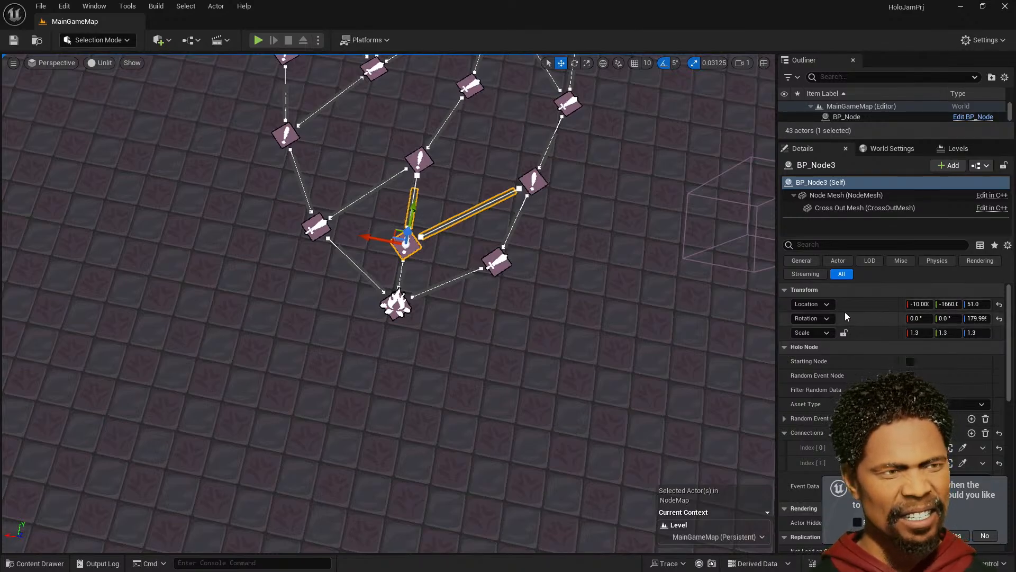
- Open the BP_Node blueprint and add DA_H_Encounter_2 and DA_H_Encounter_3 to its default Random Event Data List
{"action": "left_click", "coordinate": [972, 116]}
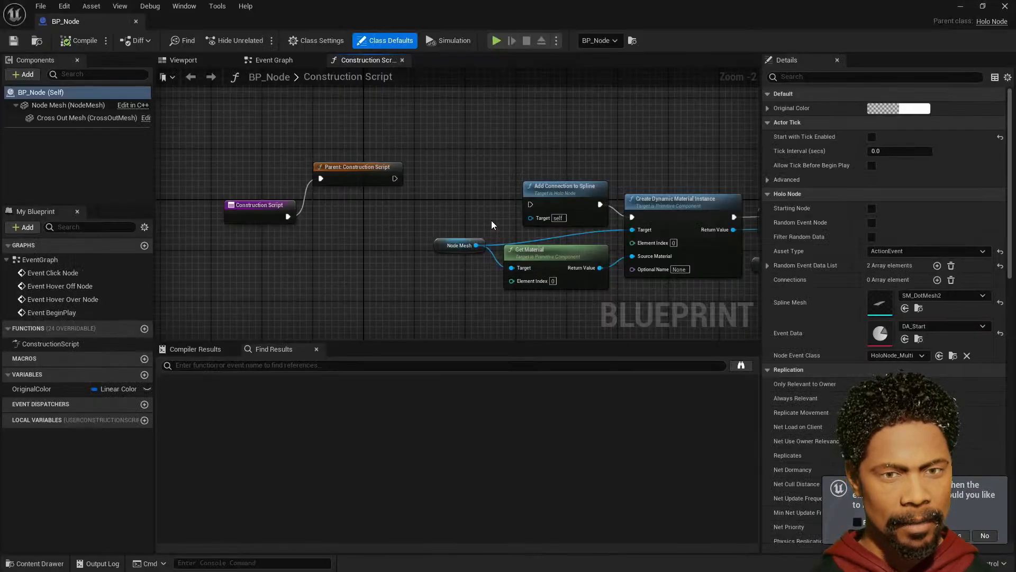
{"action": "right_click_drag", "start_coordinate": [491, 220], "coordinate": [408, 207]}
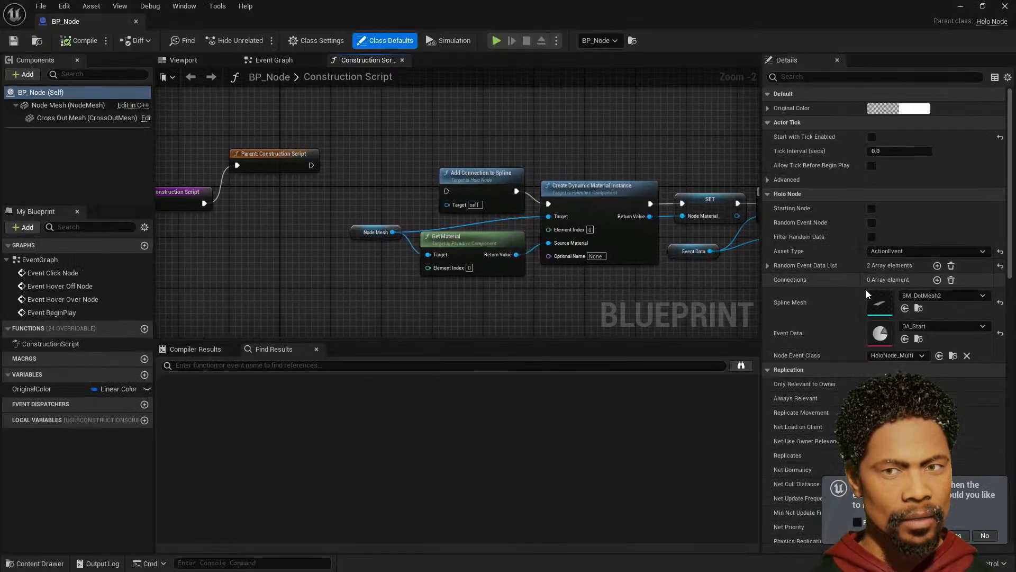
{"action": "left_click", "coordinate": [768, 265]}
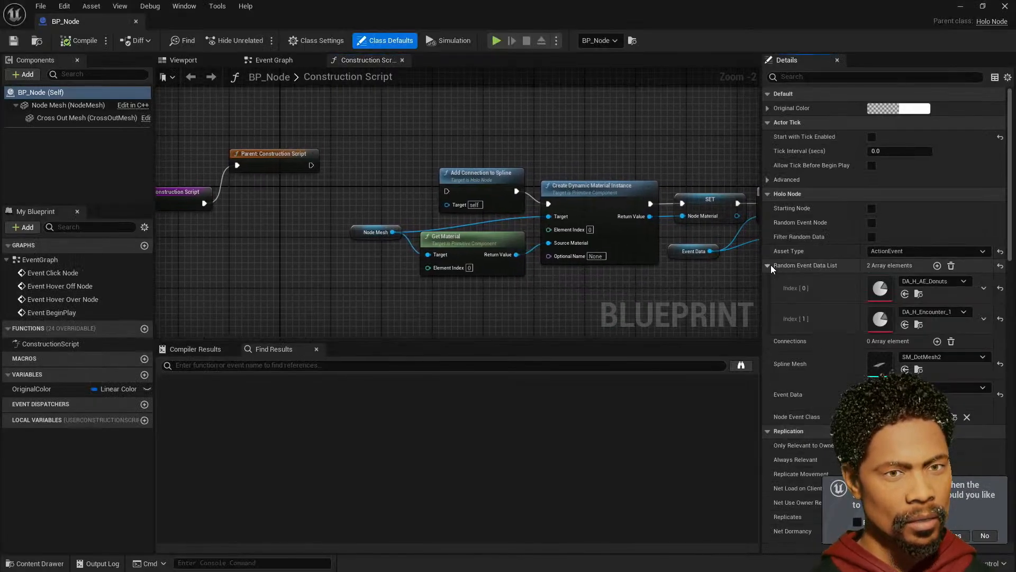
{"action": "left_click", "coordinate": [938, 266]}
{"action": "left_click", "coordinate": [945, 343]}
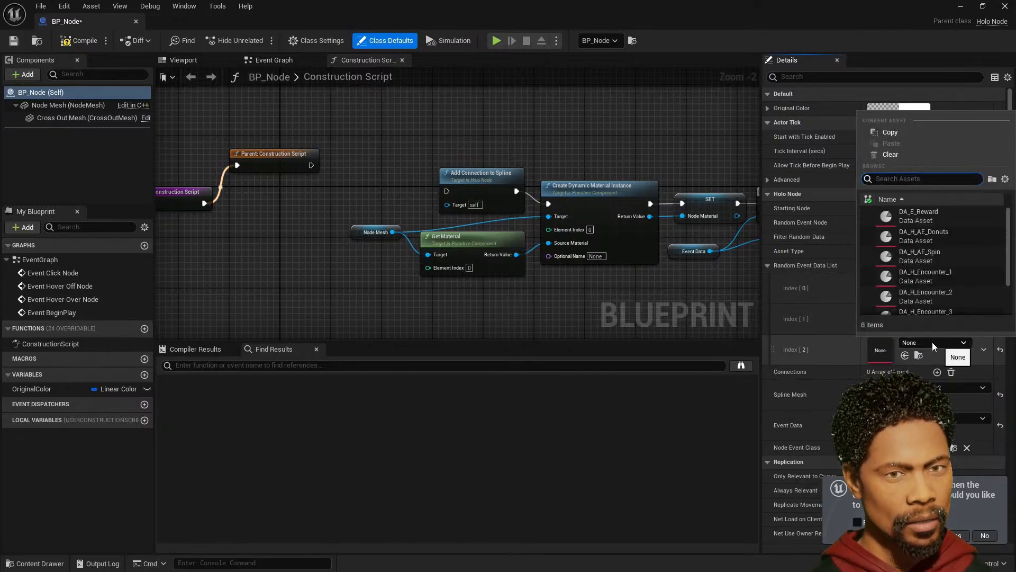
{"action": "left_click", "coordinate": [933, 293]}
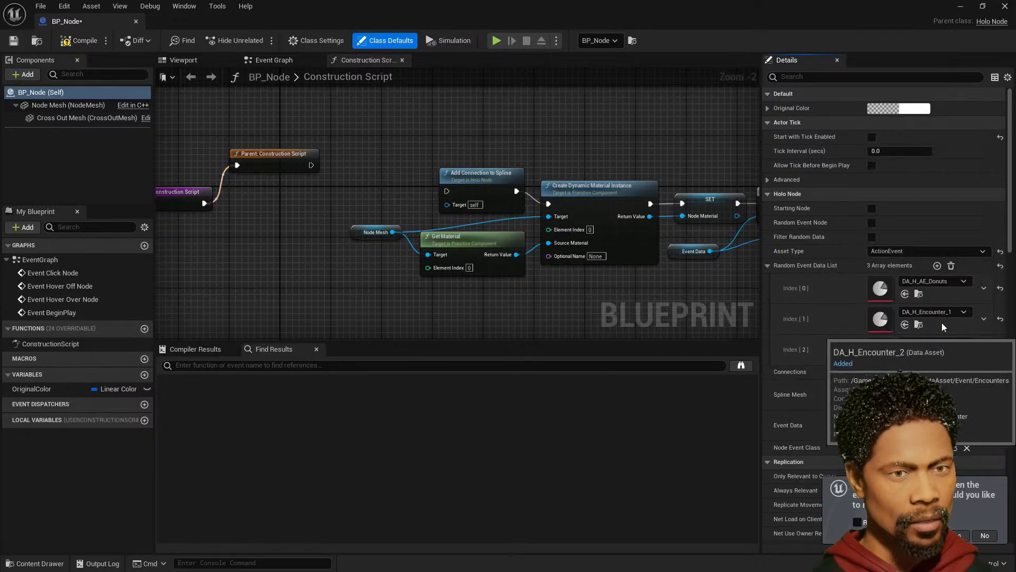
{"action": "left_click", "coordinate": [938, 266]}
{"action": "left_click", "coordinate": [951, 375]}
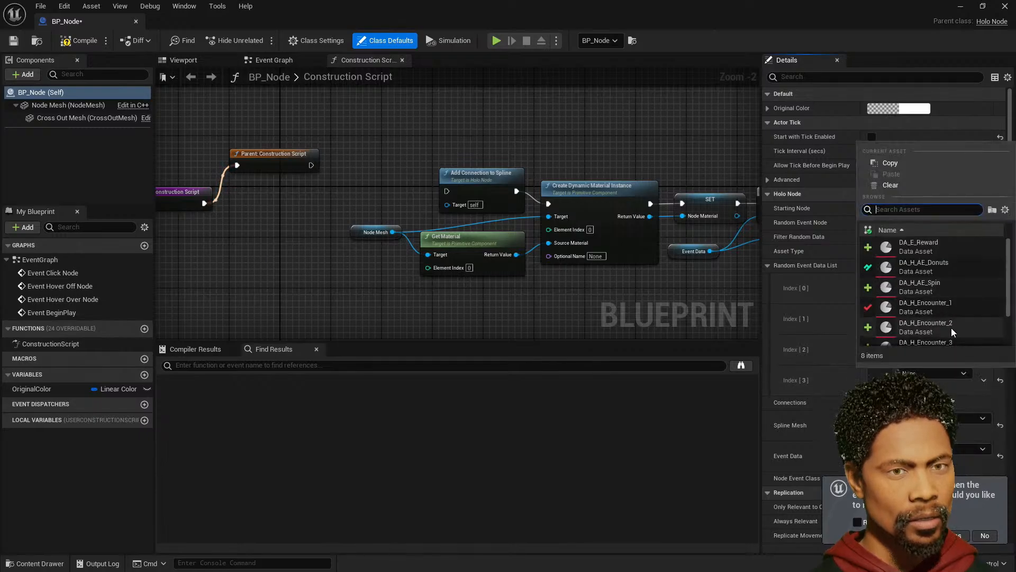
{"action": "left_click", "coordinate": [931, 343]}
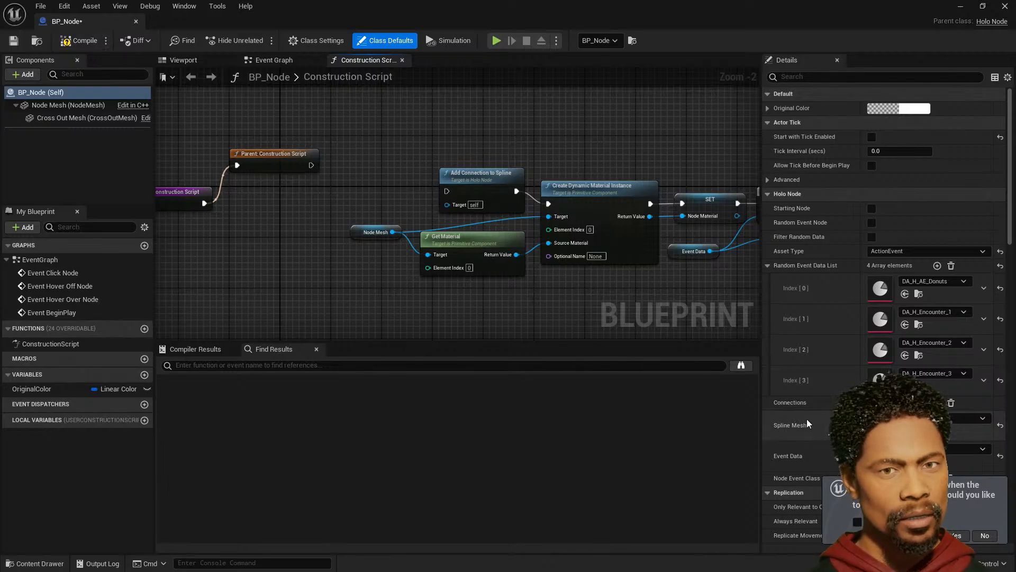
- Compile and save the BP_Node blueprint with Random Event Node left disabled by default, and return to MainGameMap
{"action": "left_click", "coordinate": [77, 43]}
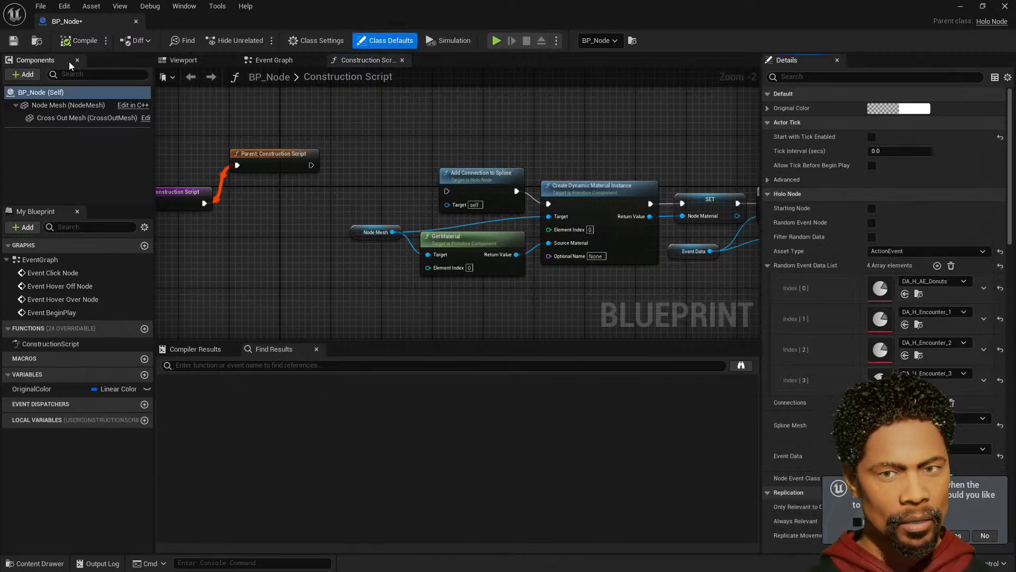
{"action": "left_click", "coordinate": [870, 225]}
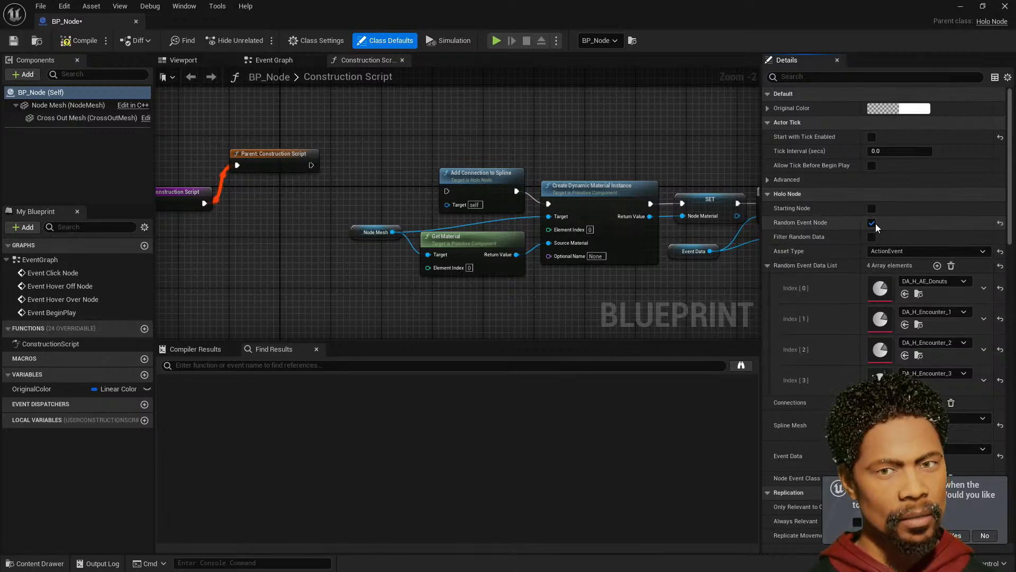
{"action": "left_click", "coordinate": [873, 222]}
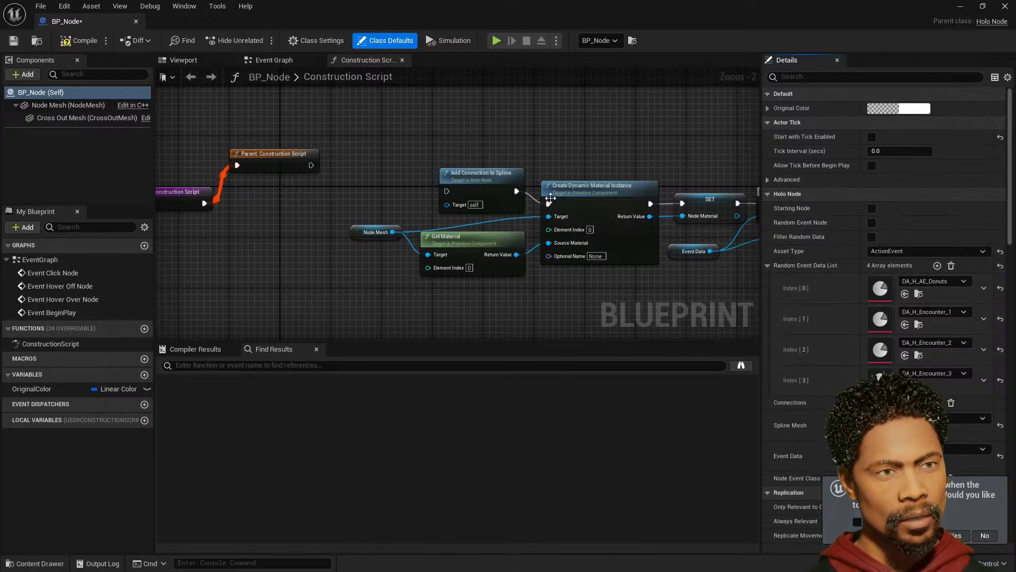
{"action": "left_click", "coordinate": [90, 41]}
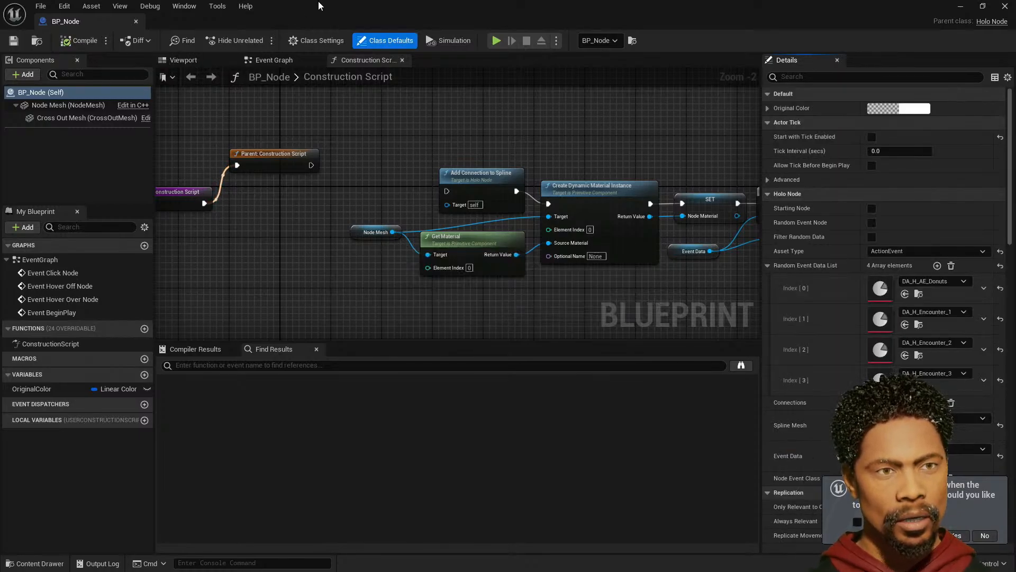
{"action": "left_click_drag", "start_coordinate": [319, 3], "coordinate": [1015, 338]}
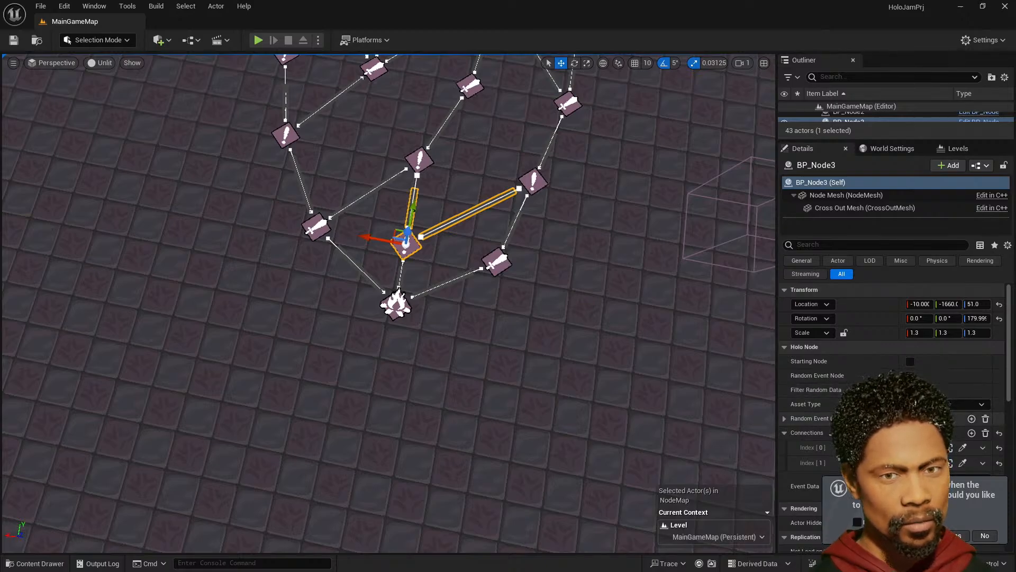
- Decline the pending editor notification and check the available Event Data assets for BP_Node3
{"action": "left_click", "coordinate": [986, 536]}
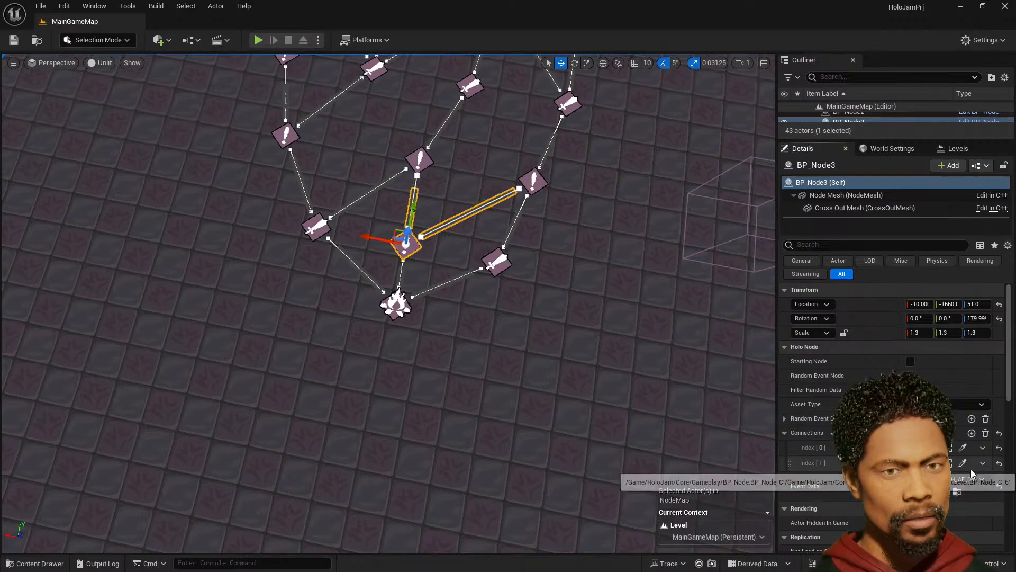
{"action": "left_click", "coordinate": [973, 476]}
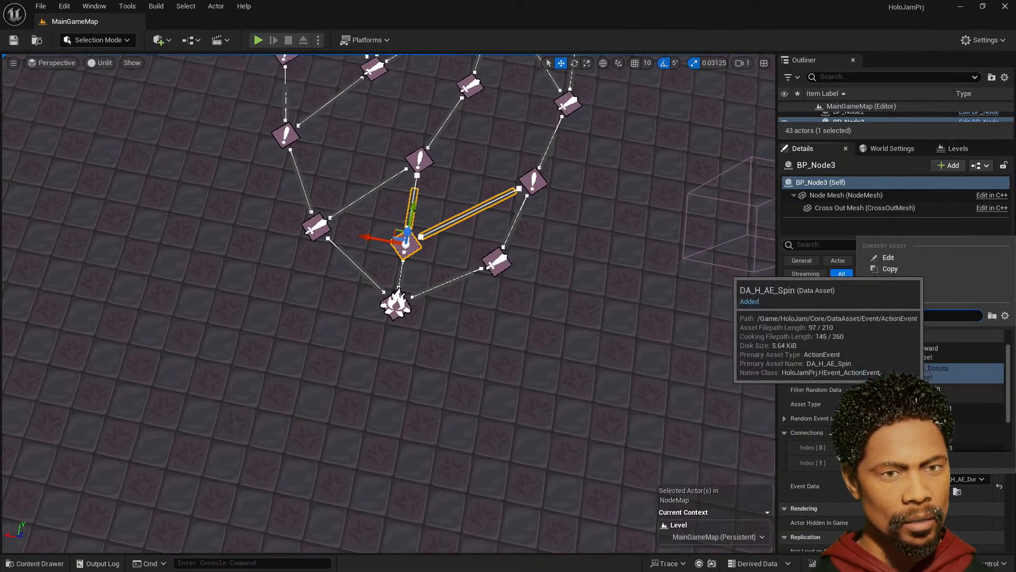
{"action": "left_click", "coordinate": [607, 354]}
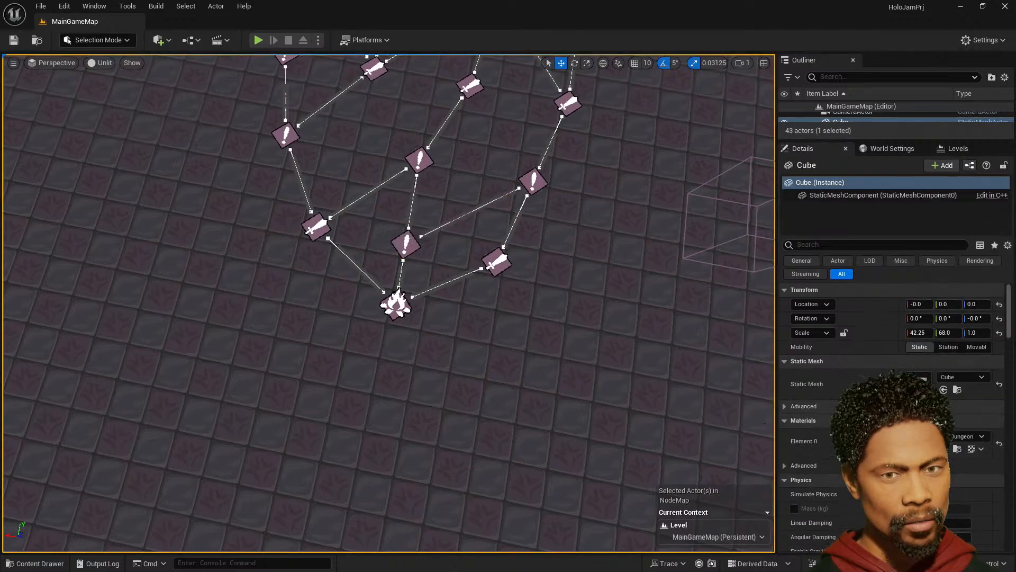
- Change BP_Node3's Asset Type, enable its Random Event Node and Filter Random Data options, and select the neighbouring sword node
{"action": "left_click", "coordinate": [401, 238]}
{"action": "left_click", "coordinate": [971, 404]}
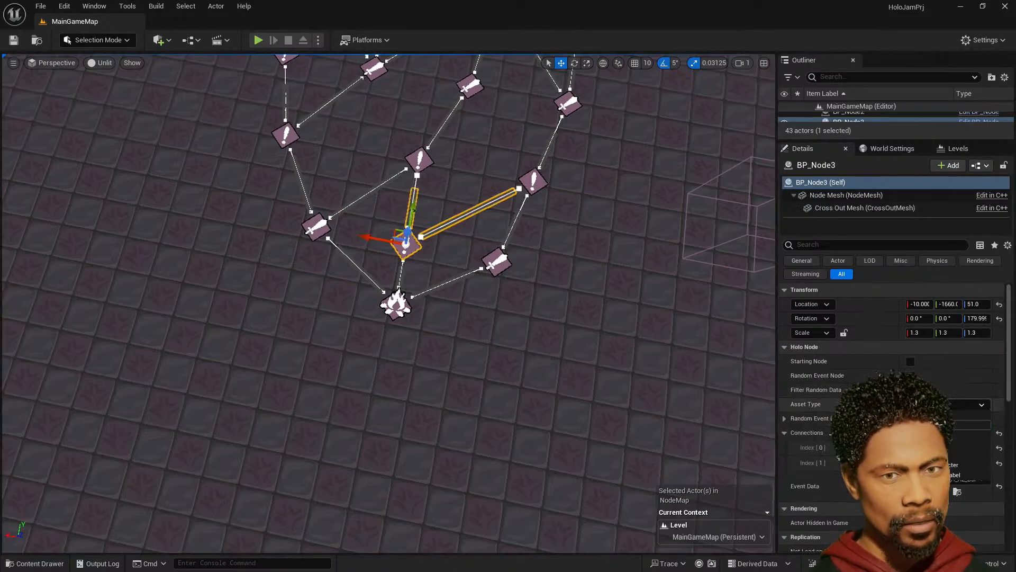
{"action": "left_click", "coordinate": [952, 430]}
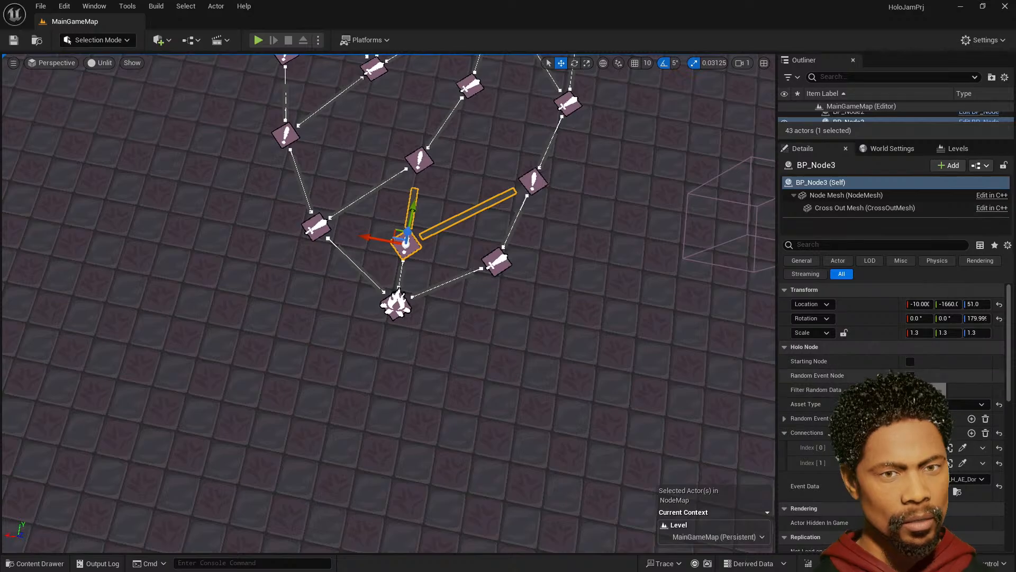
{"action": "left_click", "coordinate": [911, 375]}
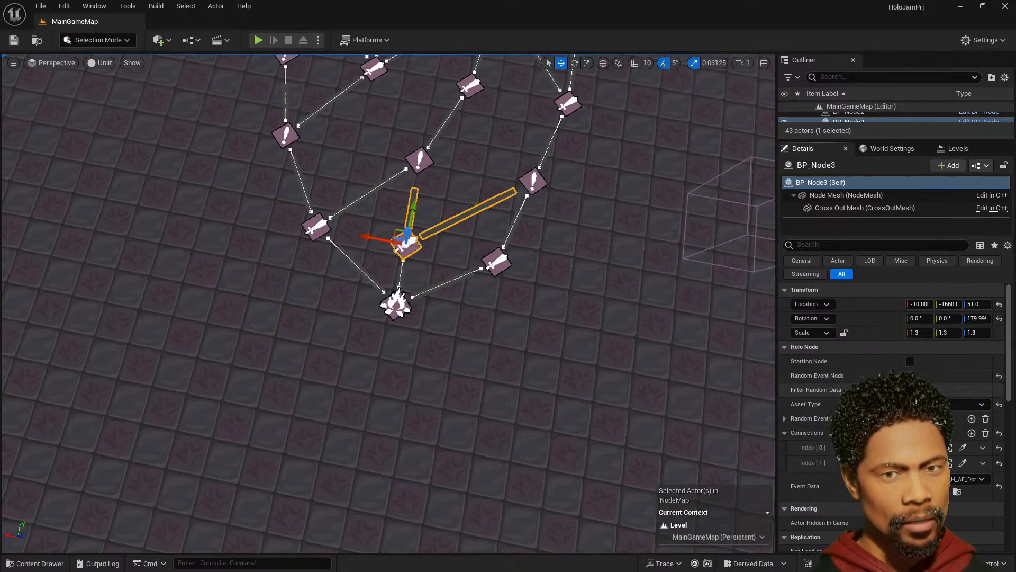
{"action": "left_click", "coordinate": [910, 390]}
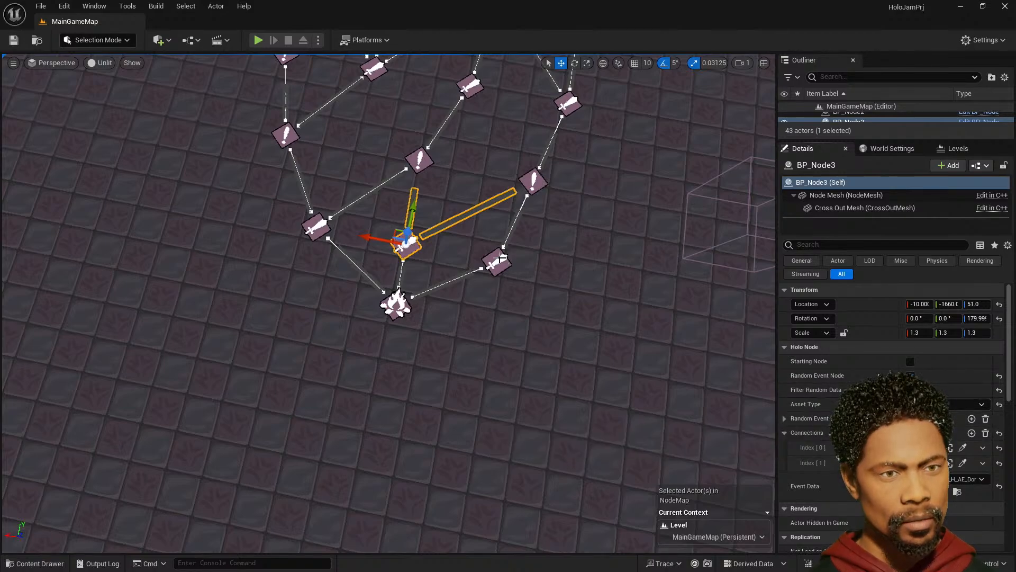
{"action": "left_click", "coordinate": [501, 260]}
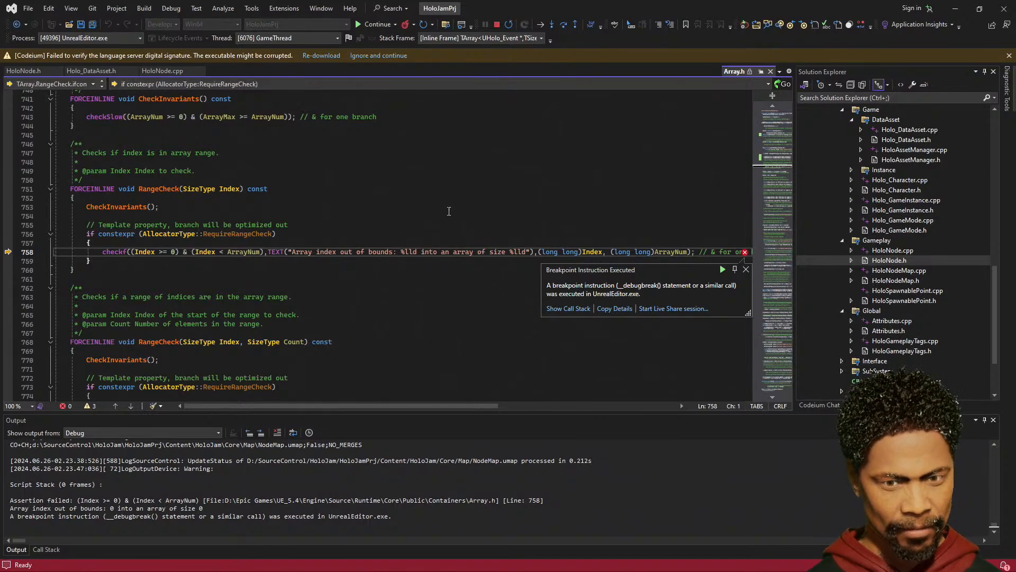
- In Visual Studio, continue past the array range check to the failing FilterEventData[randomIndex] line in HoloNode.cpp, and stop debugging
{"action": "left_click", "coordinate": [377, 24]}
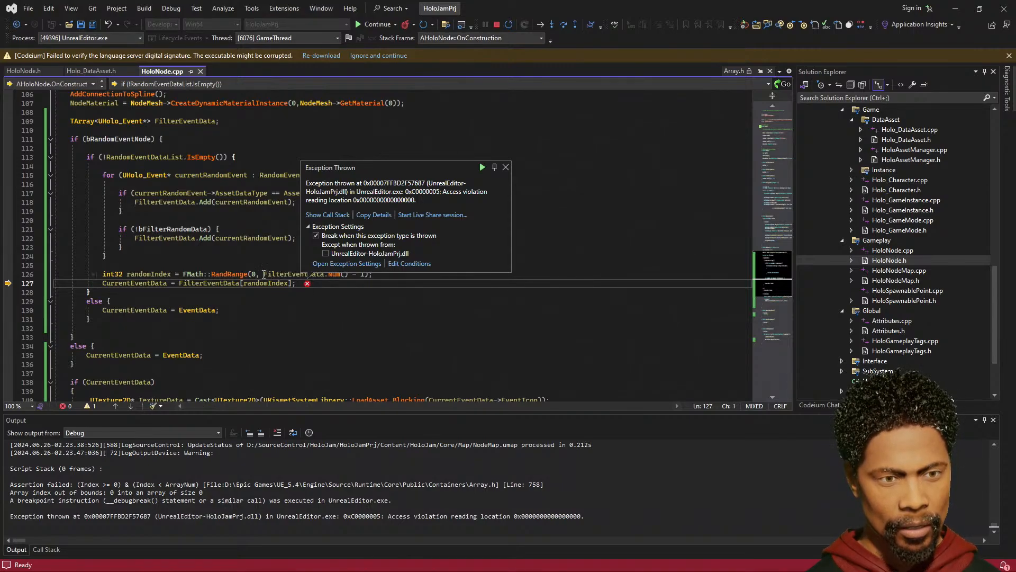
{"action": "left_click", "coordinate": [181, 257]}
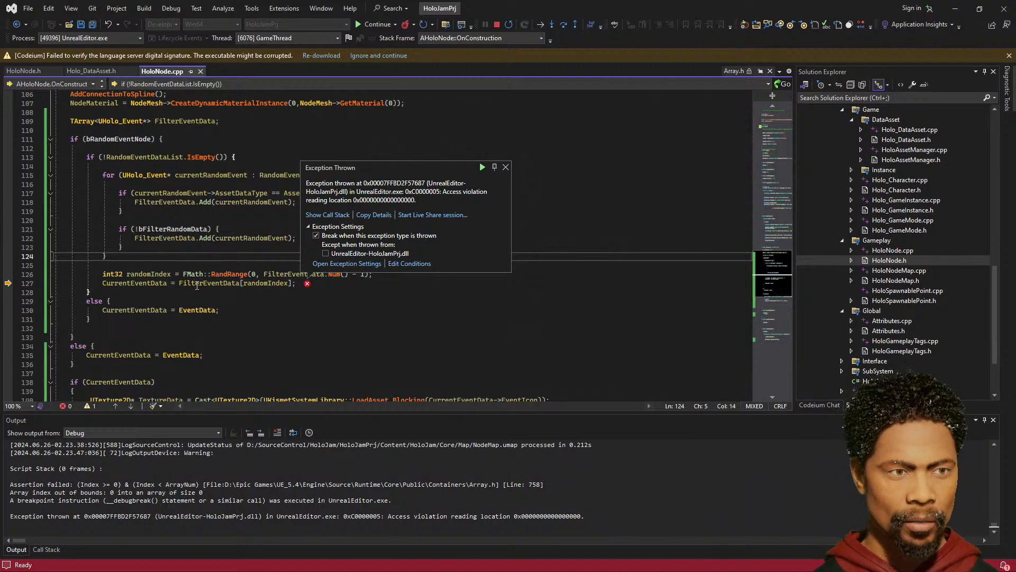
{"action": "left_click", "coordinate": [378, 26]}
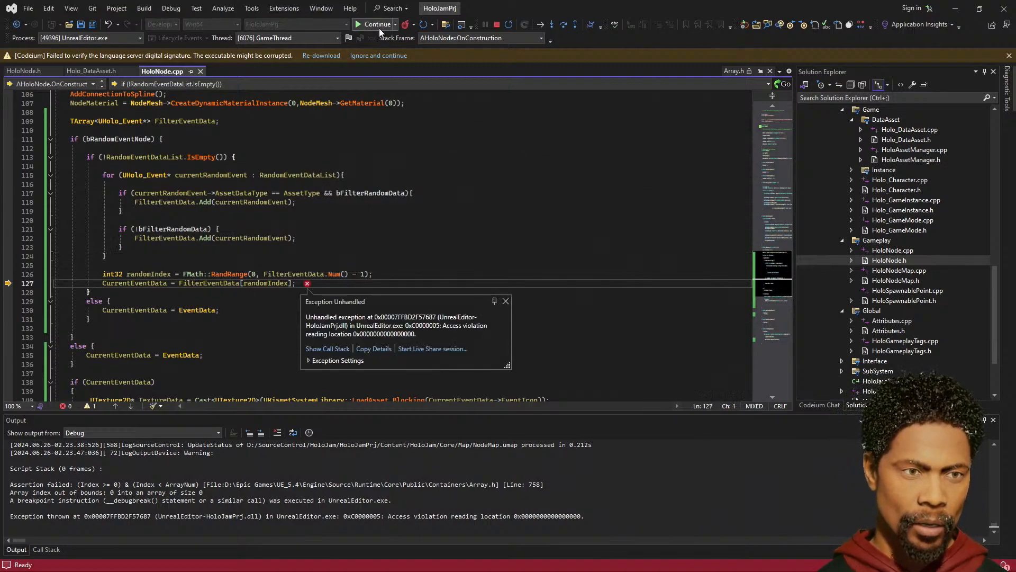
{"action": "left_click", "coordinate": [498, 24]}
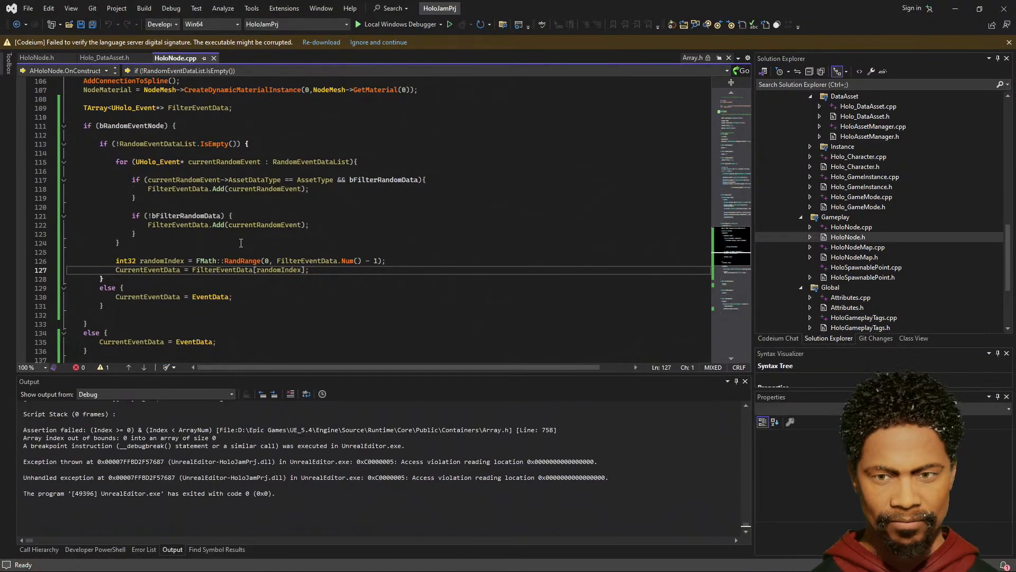
- Add an empty if (FilterEventData.Num() > 0) block above the randomIndex line in HoloNode.cpp
{"action": "key", "text": "Return"}
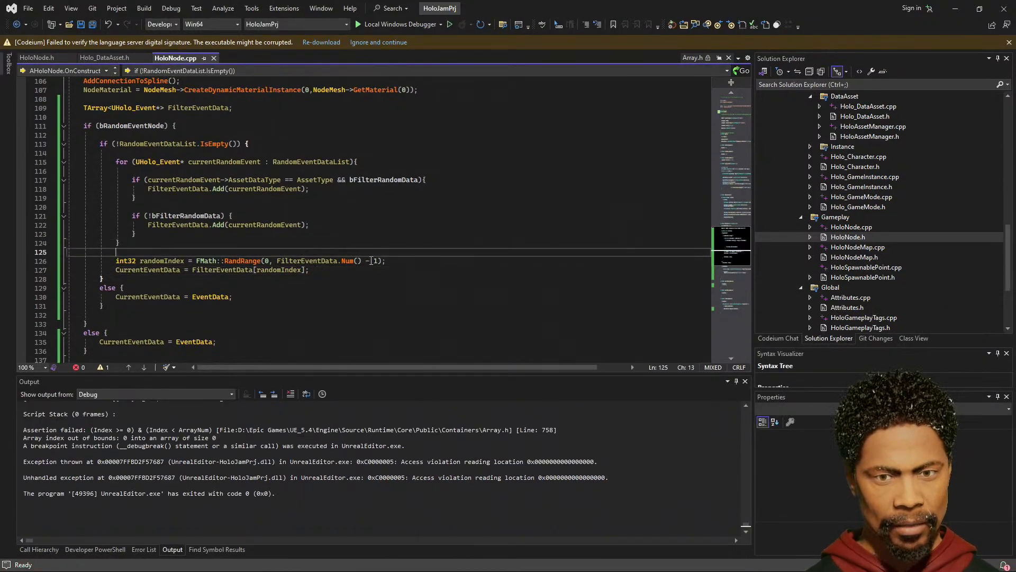
{"action": "left_click_drag", "start_coordinate": [277, 260], "coordinate": [336, 263]}
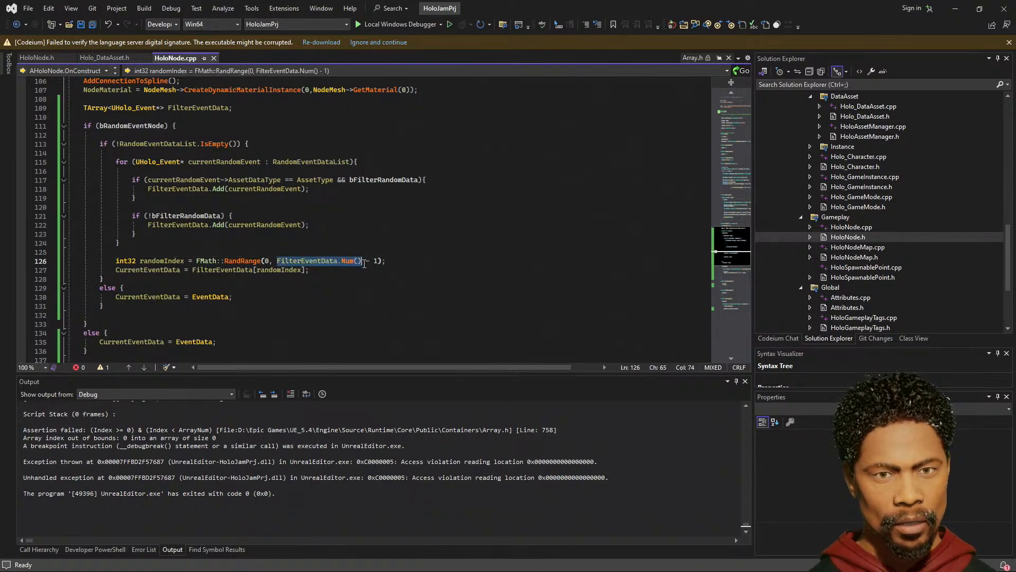
{"action": "left_click", "coordinate": [225, 247]}
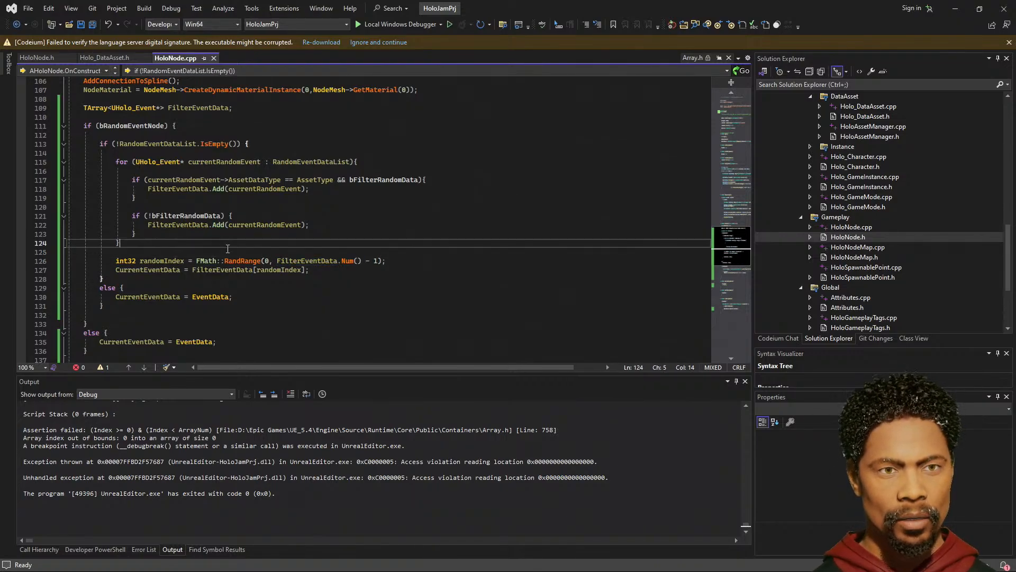
{"action": "left_click", "coordinate": [226, 260]}
{"action": "left_click", "coordinate": [239, 255]}
{"action": "key", "text": "Return"}
{"action": "key", "text": "Return"}
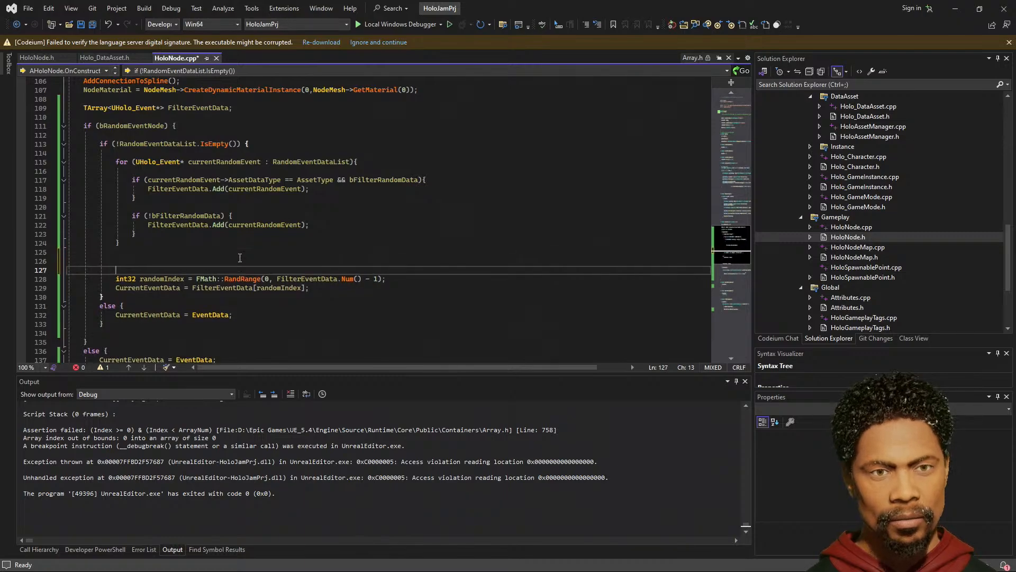
{"action": "key", "text": "Up"}
{"action": "type", "text": "if("}
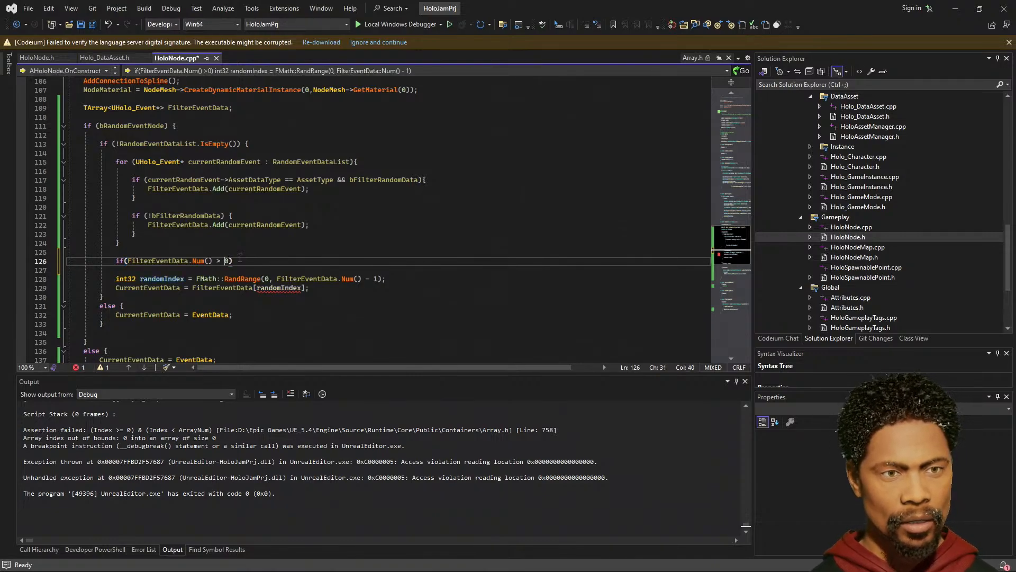
{"action": "type", "text": ")"}
{"action": "key", "text": "Return"}
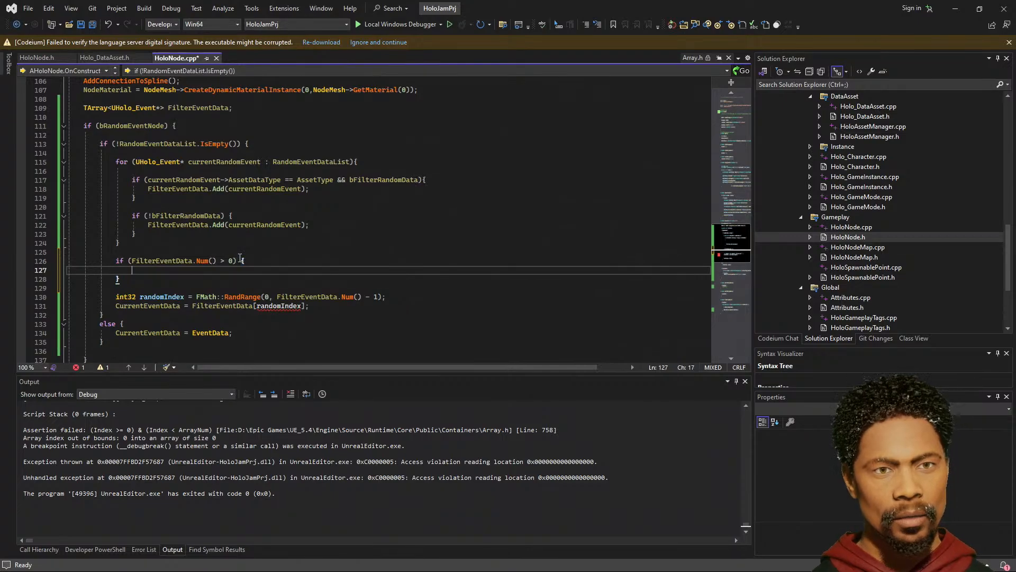
- Move the randomIndex and CurrentEventData lines into the new if block and remove the leftover blank line
{"action": "left_click_drag", "start_coordinate": [311, 306], "coordinate": [68, 300]}
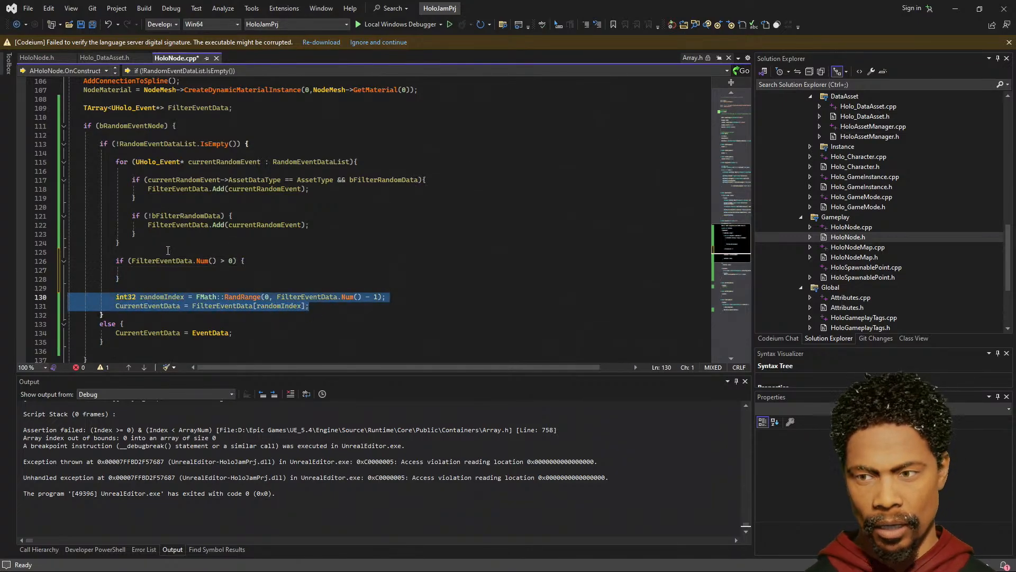
{"action": "key", "text": "ctrl+x"}
{"action": "left_click", "coordinate": [169, 270]}
{"action": "key", "text": "ctrl+v"}
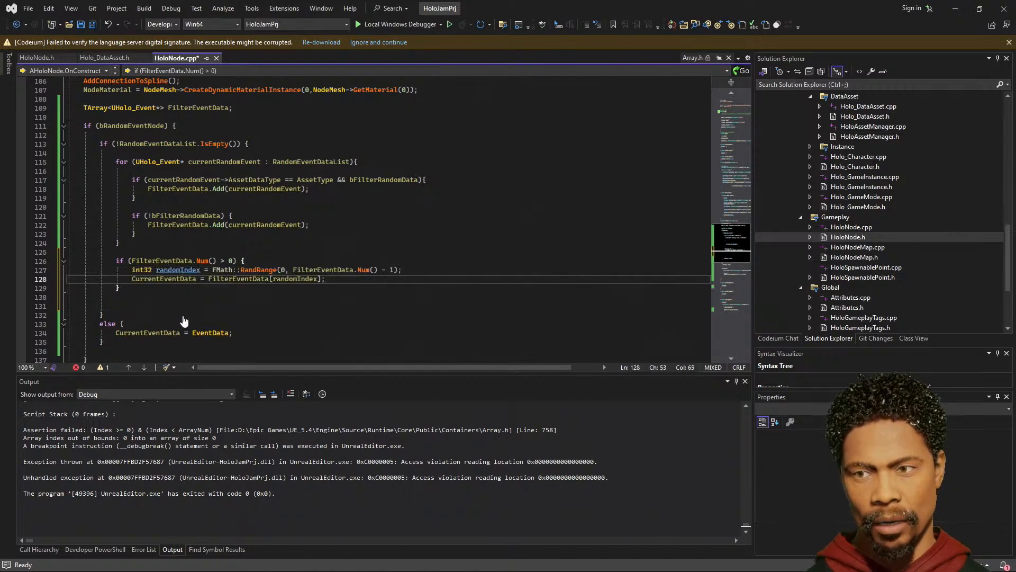
{"action": "left_click", "coordinate": [168, 307]}
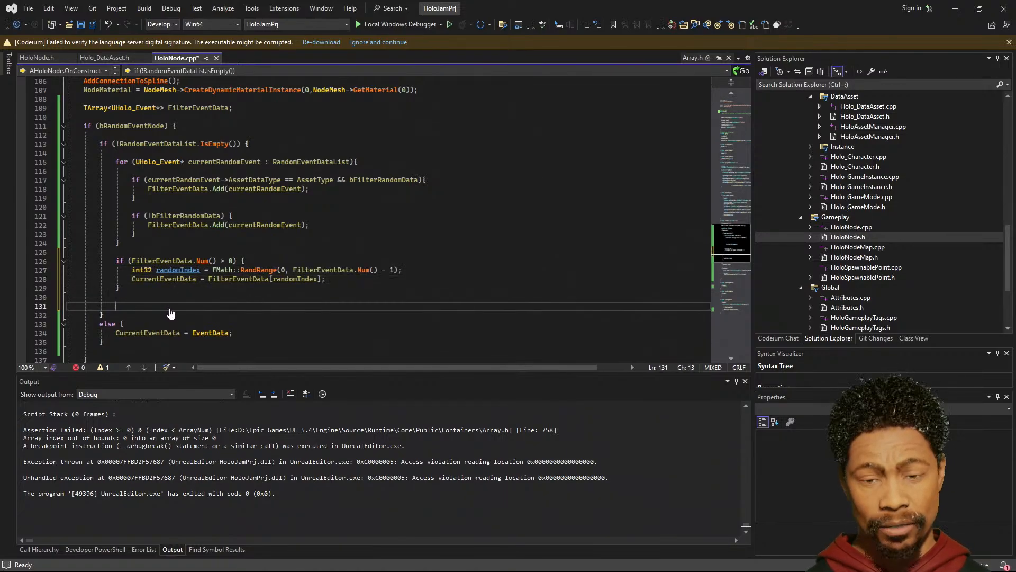
{"action": "key", "text": "BackSpace"}
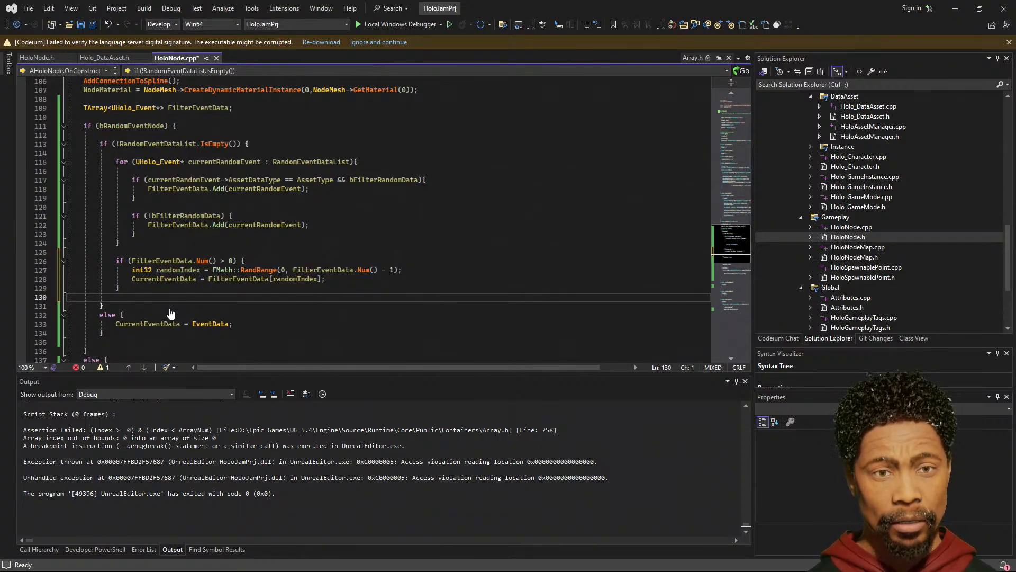
- Add an else branch to the FilterEventData check containing FilterEventData.Add(EventData); and save HoloNode.cpp
{"action": "left_click", "coordinate": [162, 289]}
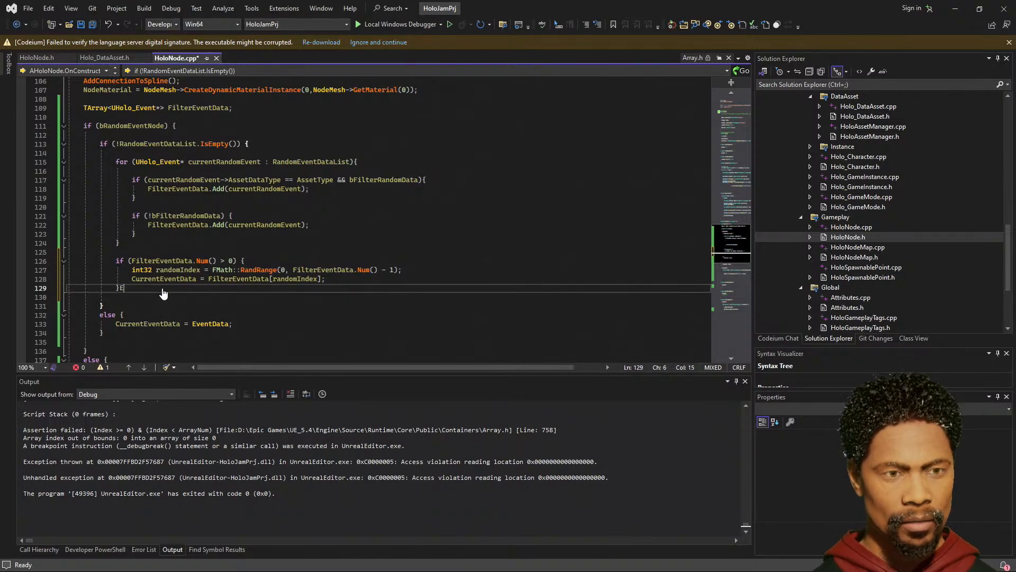
{"action": "type", "text": "else"}
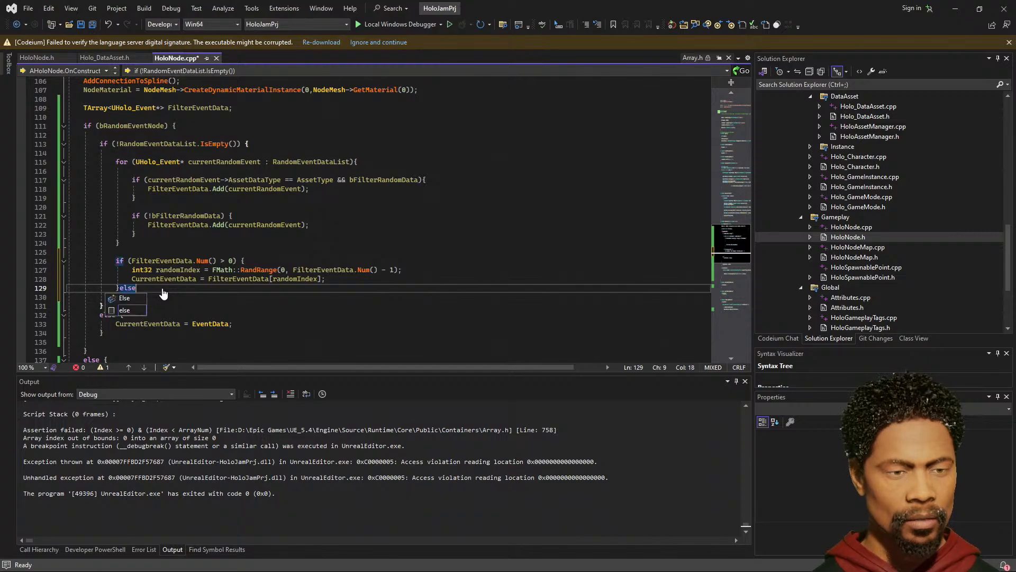
{"action": "type", "text": " {"}
{"action": "key", "text": "Return"}
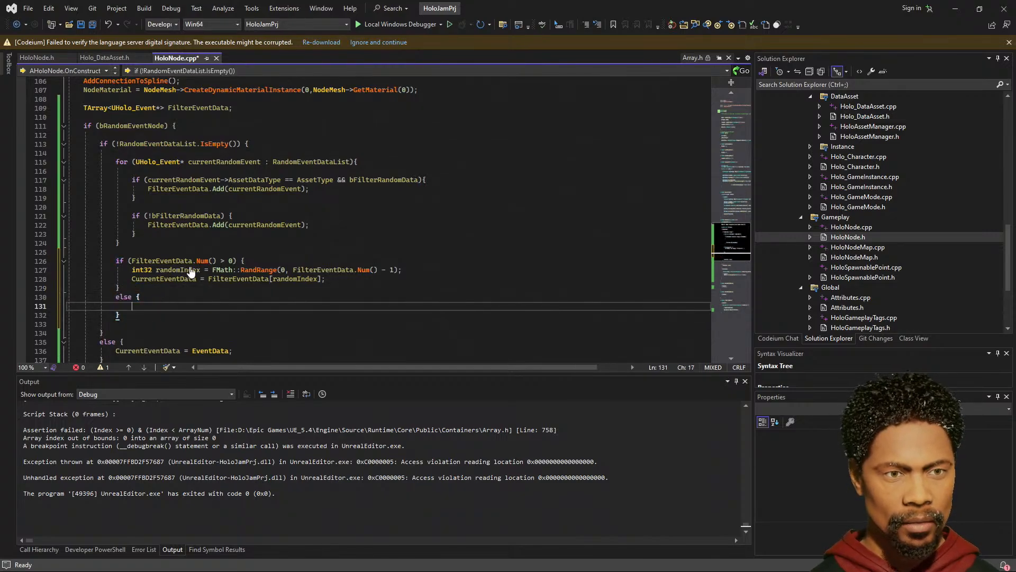
{"action": "double_click", "coordinate": [223, 269]}
{"action": "mouse_move", "coordinate": [311, 220]}
{"action": "left_mouse_down"}
{"action": "mouse_move", "coordinate": [136, 234]}
{"action": "mouse_move", "coordinate": [319, 231]}
{"action": "left_mouse_up"}
{"action": "left_click", "coordinate": [169, 228]}
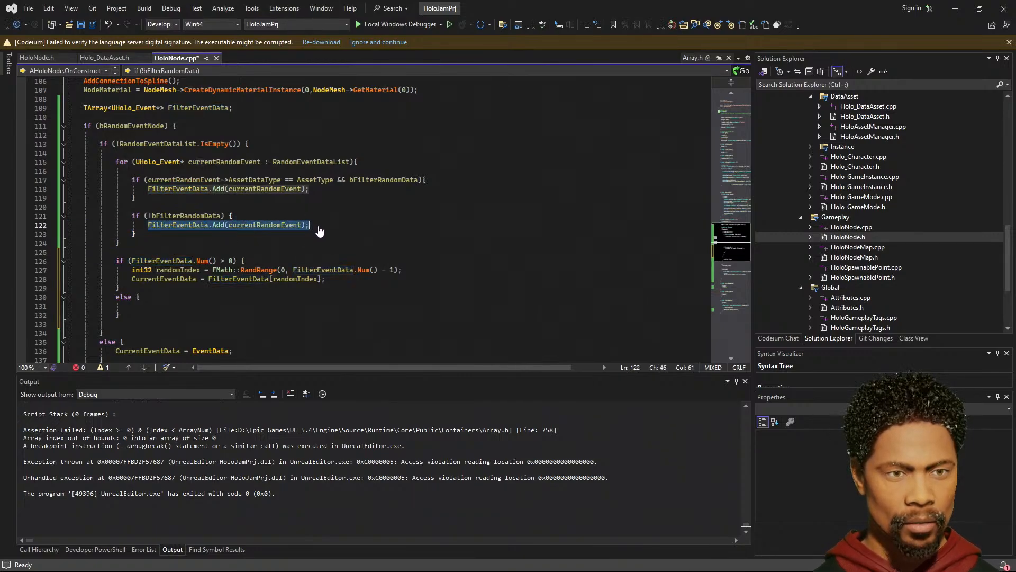
{"action": "left_click", "coordinate": [169, 305]}
{"action": "double_click", "coordinate": [212, 351]}
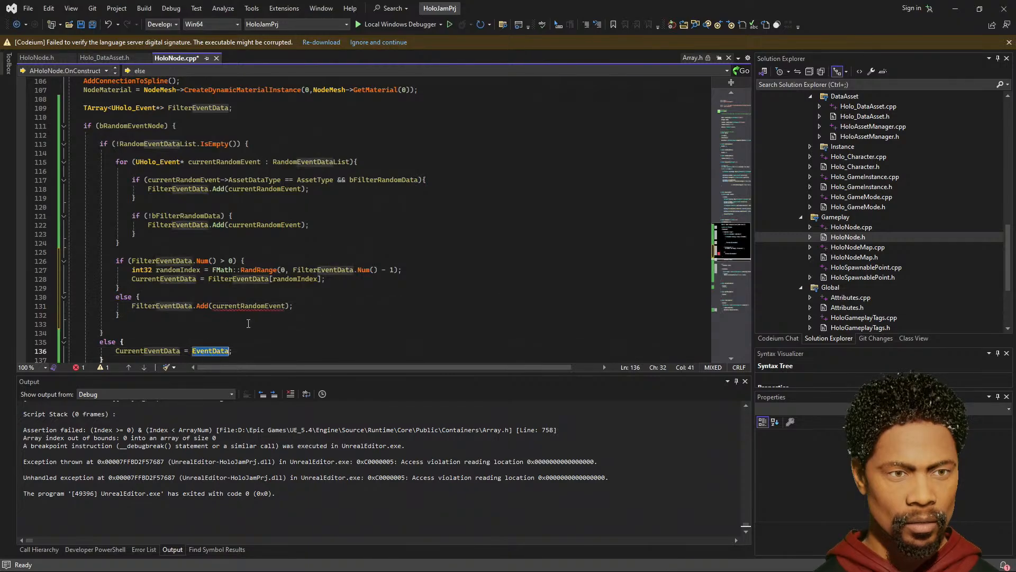
{"action": "double_click", "coordinate": [258, 306]}
{"action": "key", "text": "ctrl+v"}
{"action": "left_click", "coordinate": [388, 324]}
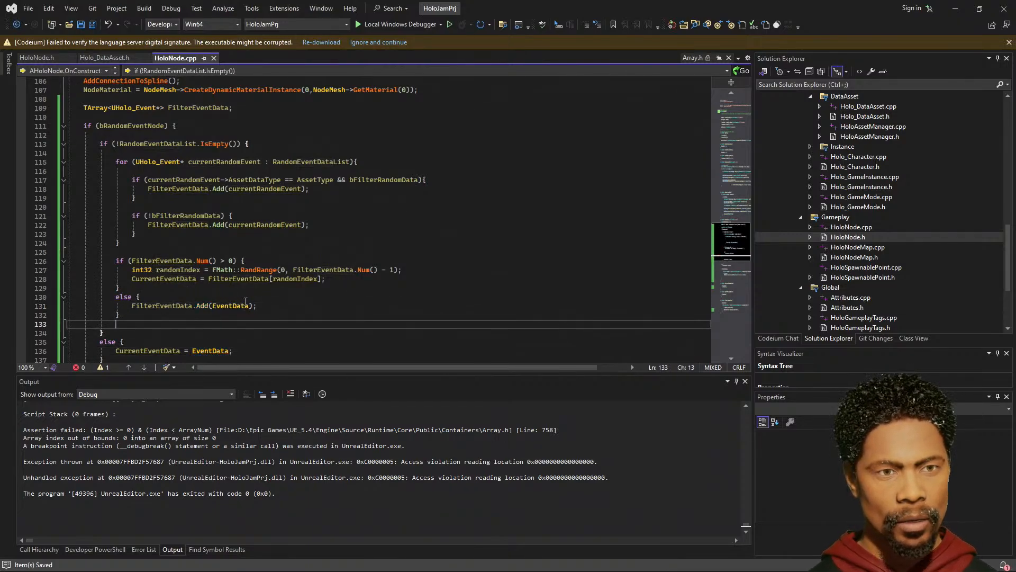
- Build the HoloJamPrj project and launch the Unreal Editor with the Local Windows Debugger
{"action": "key", "text": "F5"}
{"action": "scroll", "coordinate": [268, 300], "scroll_direction": "down", "scroll_amount": 1}
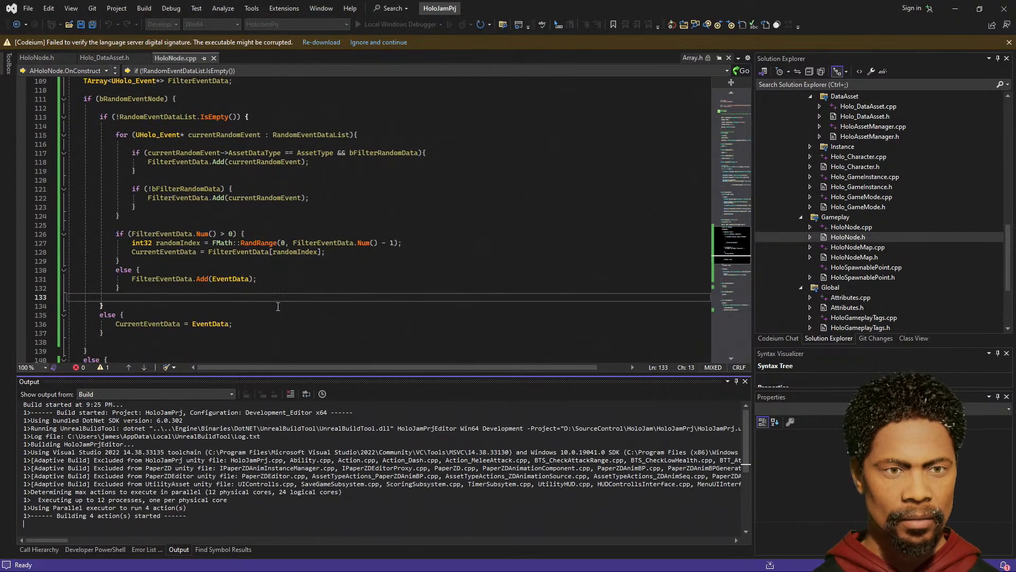
{"action": "scroll", "coordinate": [286, 328], "scroll_direction": "down", "scroll_amount": 1}
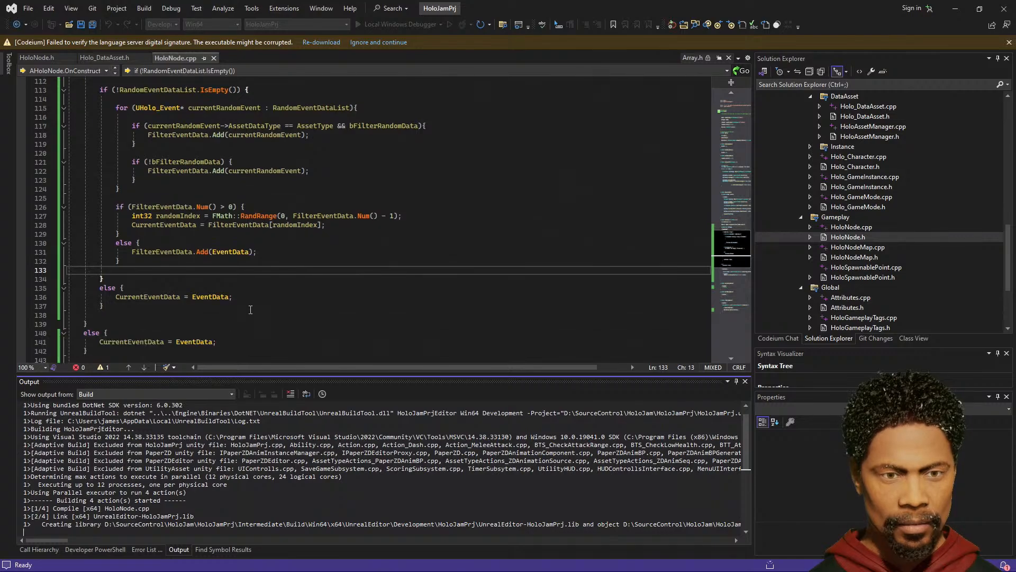
{"action": "scroll", "coordinate": [251, 313], "scroll_direction": "down", "scroll_amount": 1}
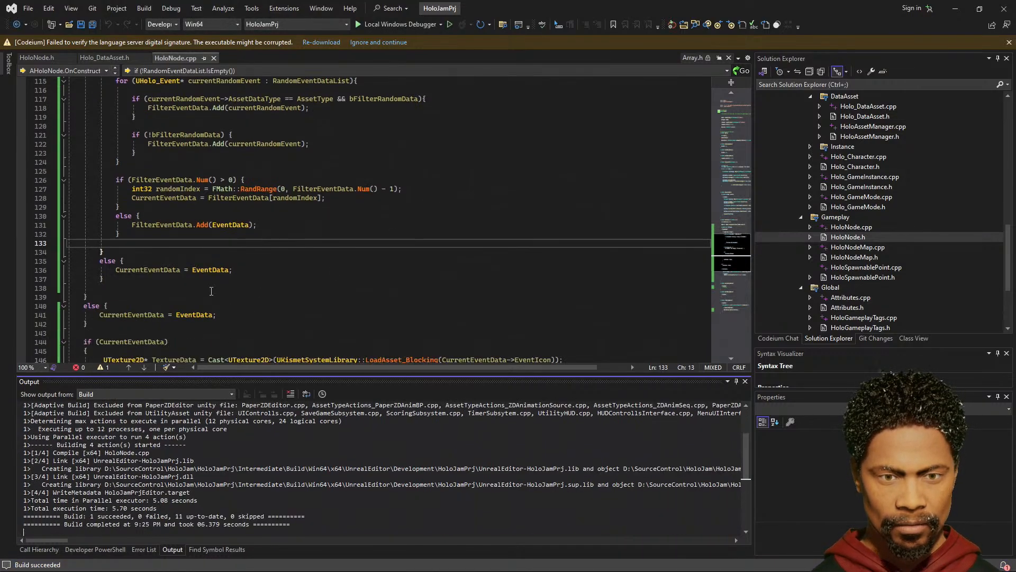
{"action": "left_click", "coordinate": [384, 24]}
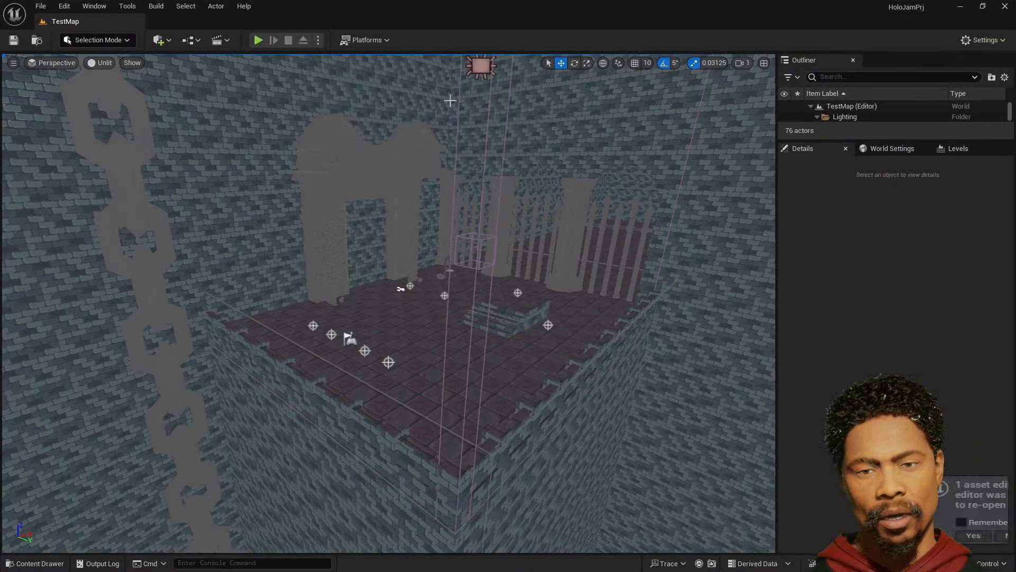
- Open the MainGameMap level from the Core/Map folder and bring its node map into view
{"action": "left_click", "coordinate": [35, 563]}
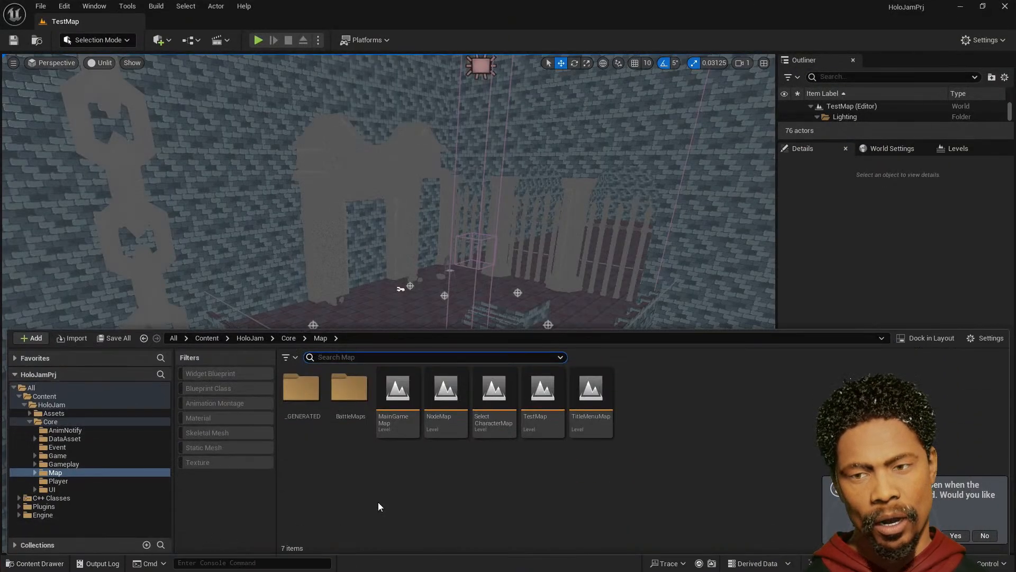
{"action": "double_click", "coordinate": [391, 402]}
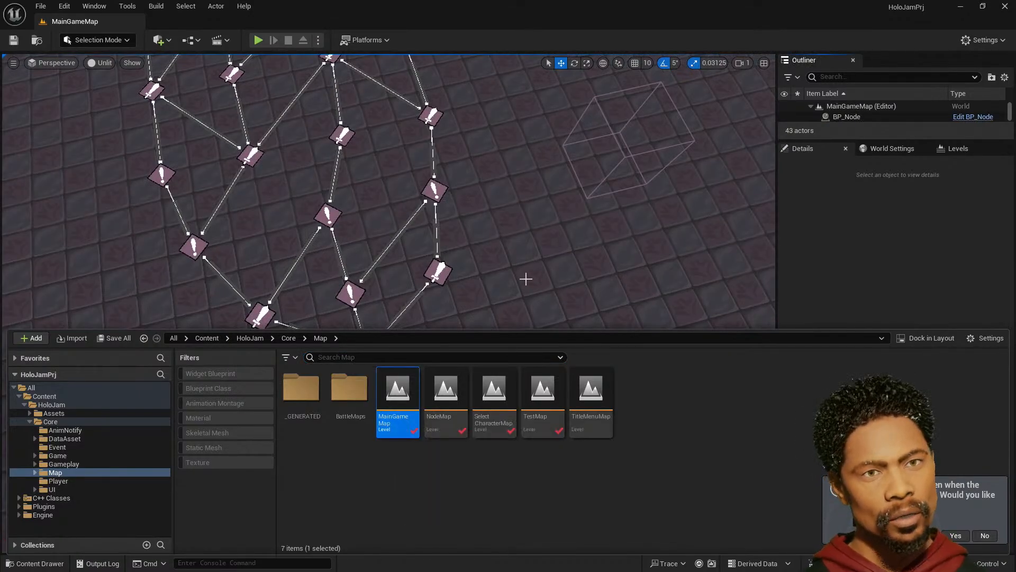
{"action": "right_click_drag", "start_coordinate": [524, 279], "coordinate": [509, 262]}
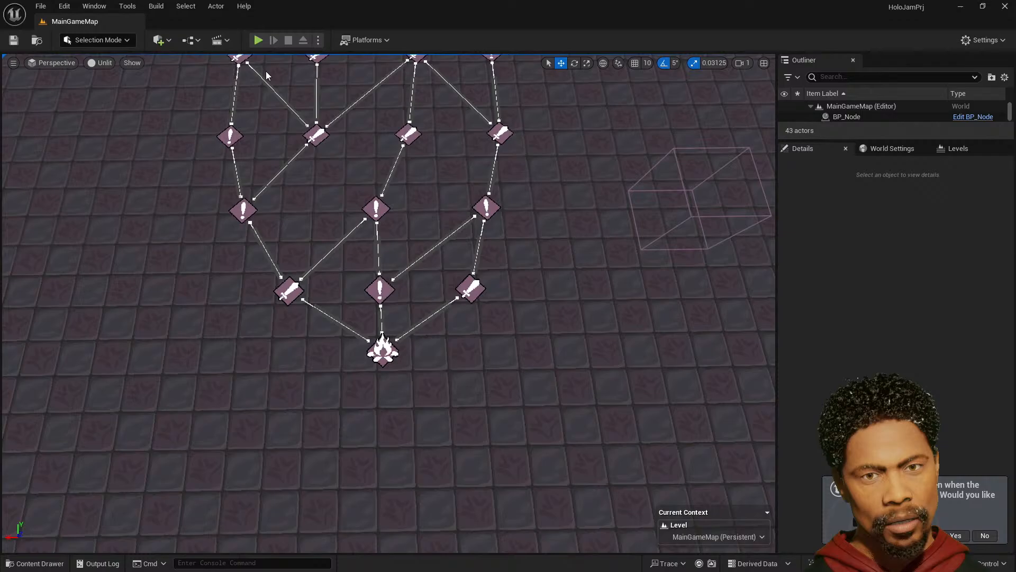
- Try to play MainGameMap, open the faulty BPW_EventPromt blueprint from the warning, and compile it in its graph view
{"action": "left_click", "coordinate": [258, 41]}
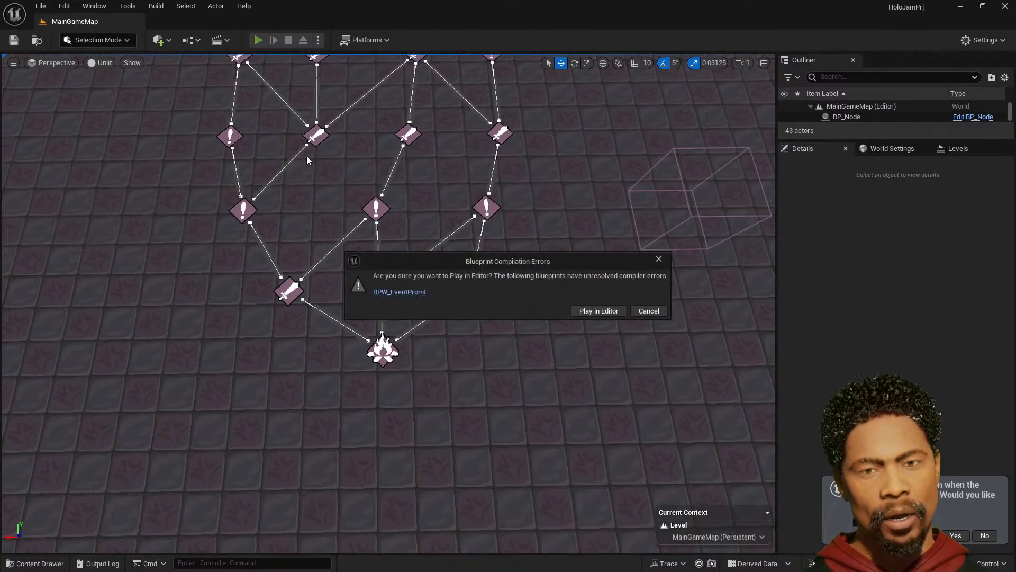
{"action": "left_click", "coordinate": [408, 294]}
{"action": "left_click", "coordinate": [710, 111]}
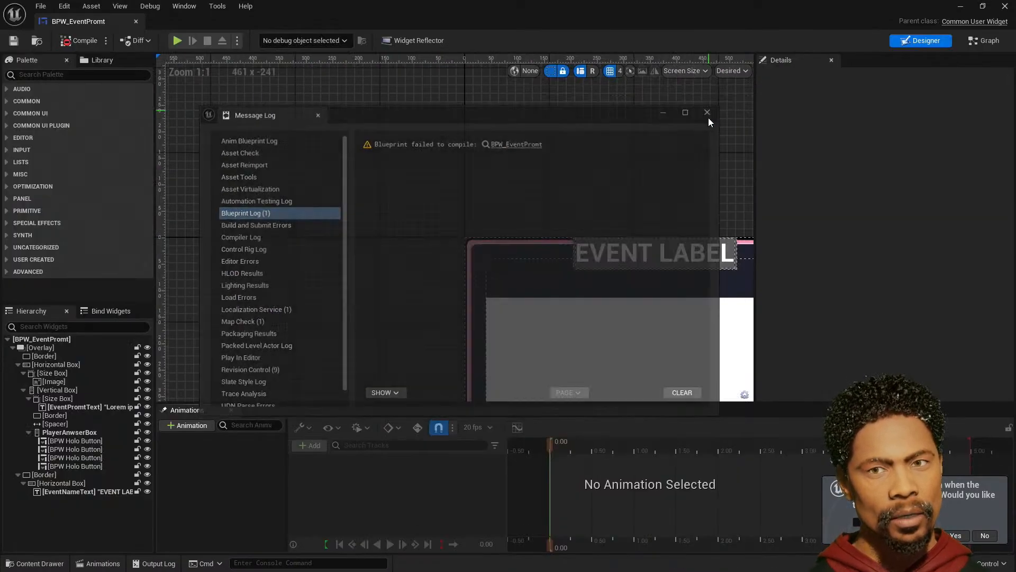
{"action": "left_click", "coordinate": [986, 43]}
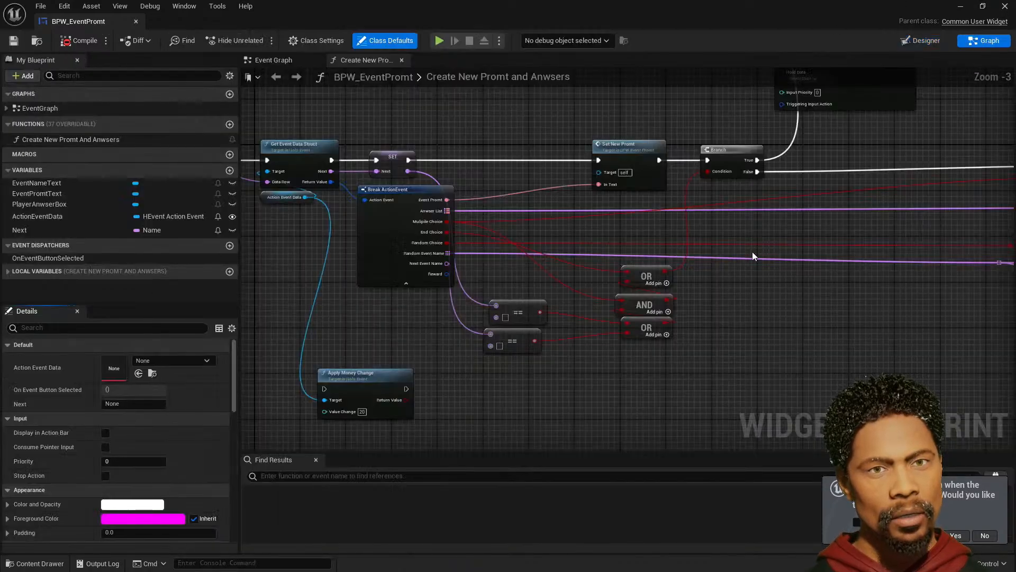
{"action": "left_click", "coordinate": [78, 40]}
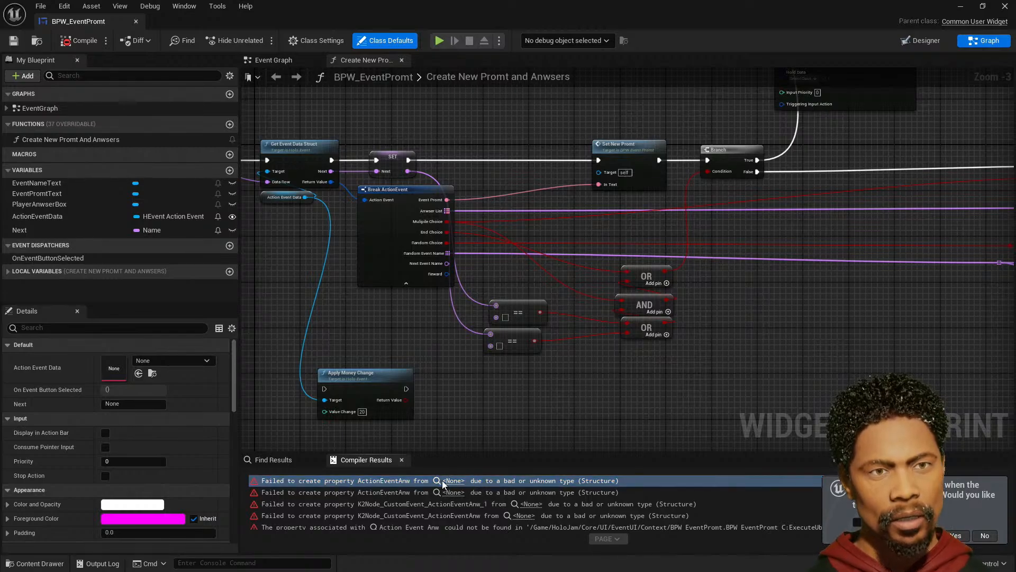
- Examine the ActionEventAnw compiler errors, the OnEventButtonSelected dispatcher and the Create New Promt And Anwsers graph for the faulty structure
{"action": "left_click", "coordinate": [36, 258]}
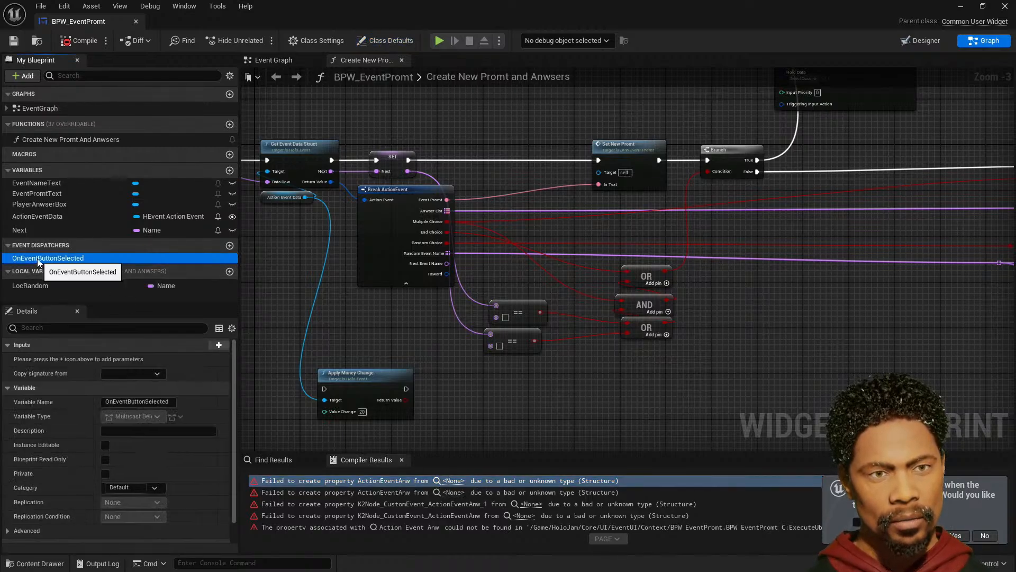
{"action": "scroll", "coordinate": [62, 455], "scroll_direction": "down", "scroll_amount": 1}
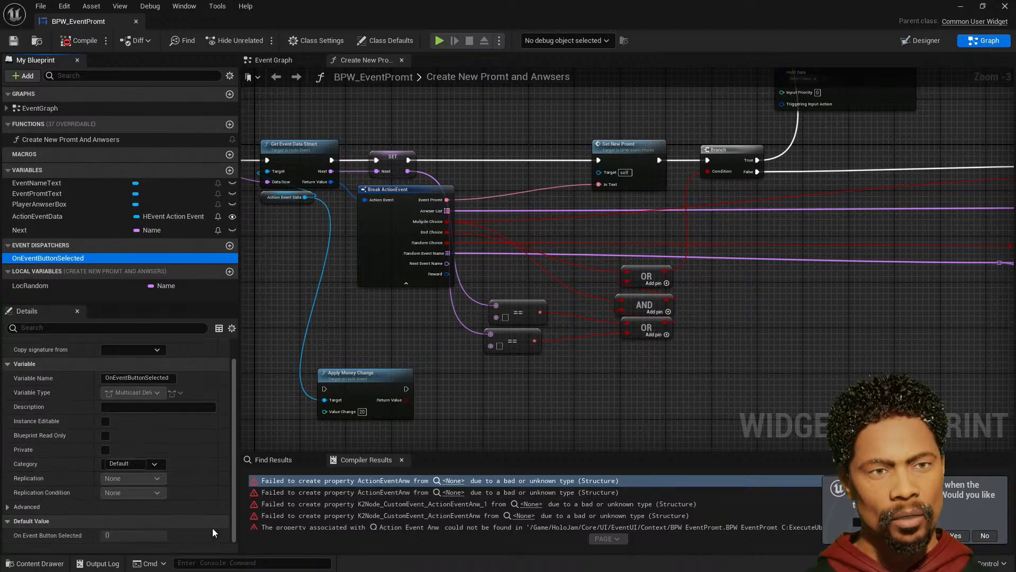
{"action": "right_click_drag", "start_coordinate": [541, 404], "coordinate": [545, 288]}
{"action": "left_click", "coordinate": [530, 507]}
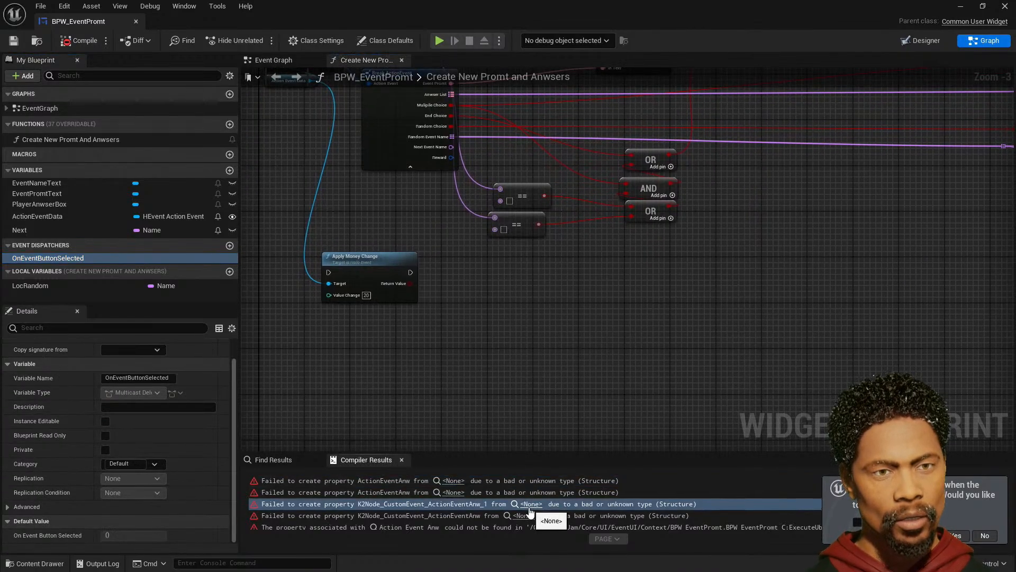
{"action": "scroll", "coordinate": [542, 374], "scroll_direction": "down", "scroll_amount": 4}
{"action": "right_click_drag", "start_coordinate": [542, 374], "coordinate": [352, 295]}
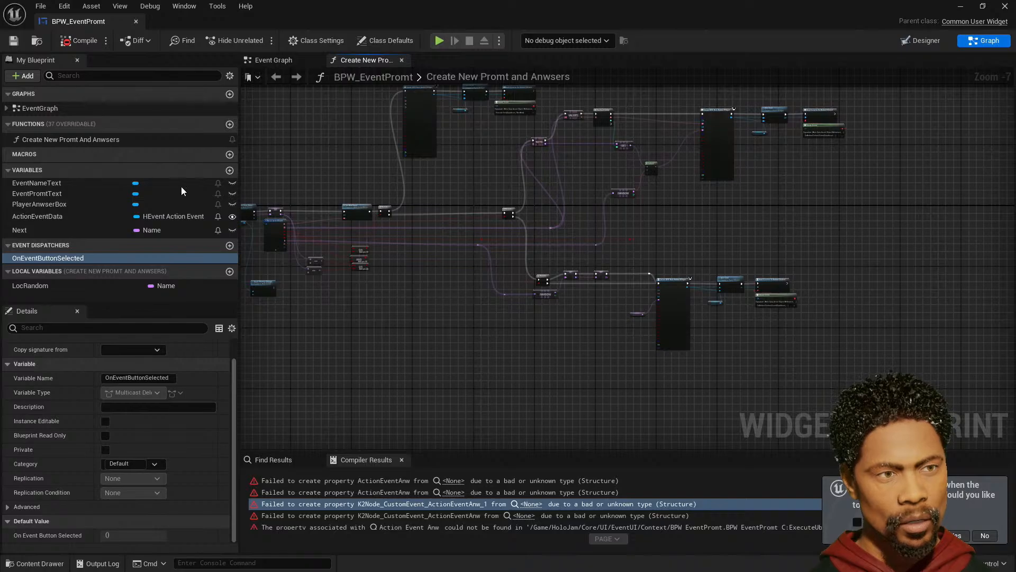
{"action": "left_click", "coordinate": [97, 145]}
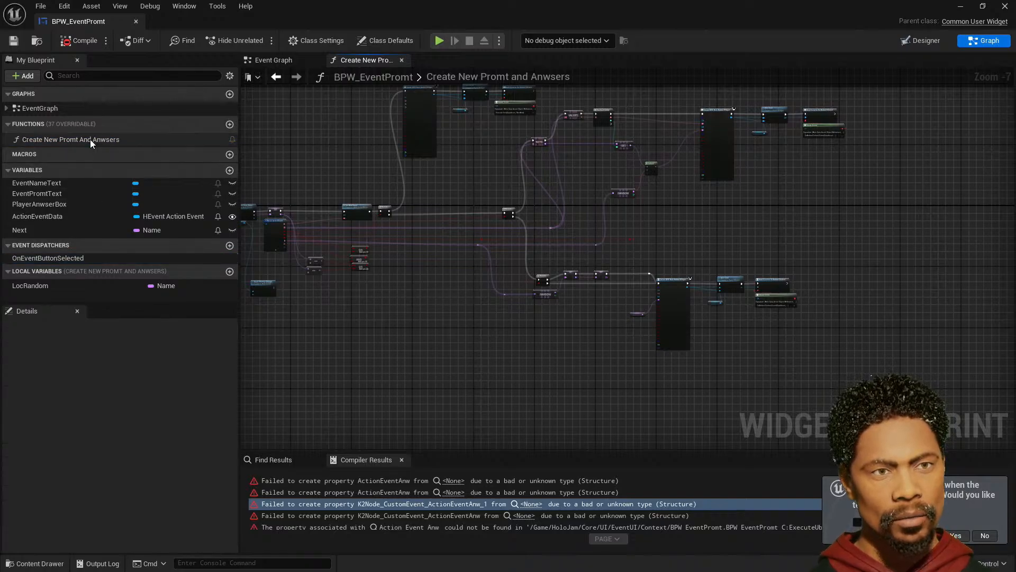
- Remove the ActionEventAnw input from the OnButtonClicked_Event and Execute Exit custom events in the Event Graph and compile
{"action": "double_click", "coordinate": [65, 106]}
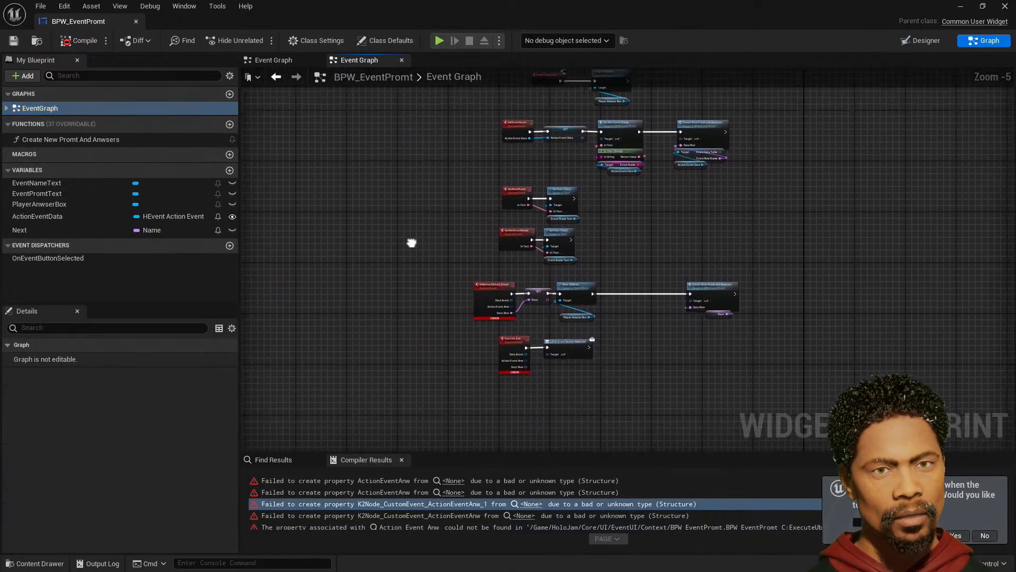
{"action": "scroll", "coordinate": [492, 278], "scroll_direction": "down", "scroll_amount": 1}
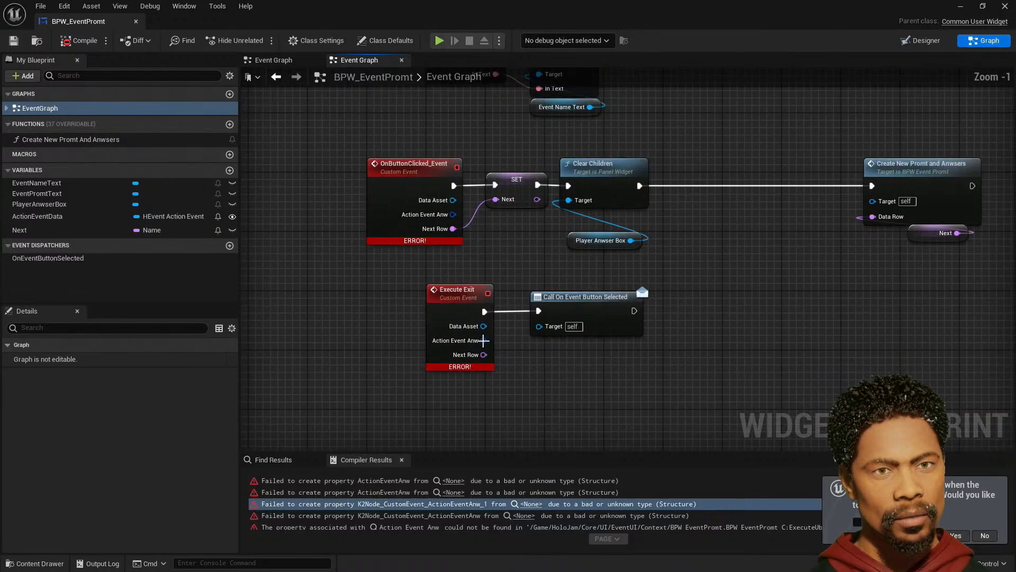
{"action": "left_click", "coordinate": [453, 230], "text": "alt"}
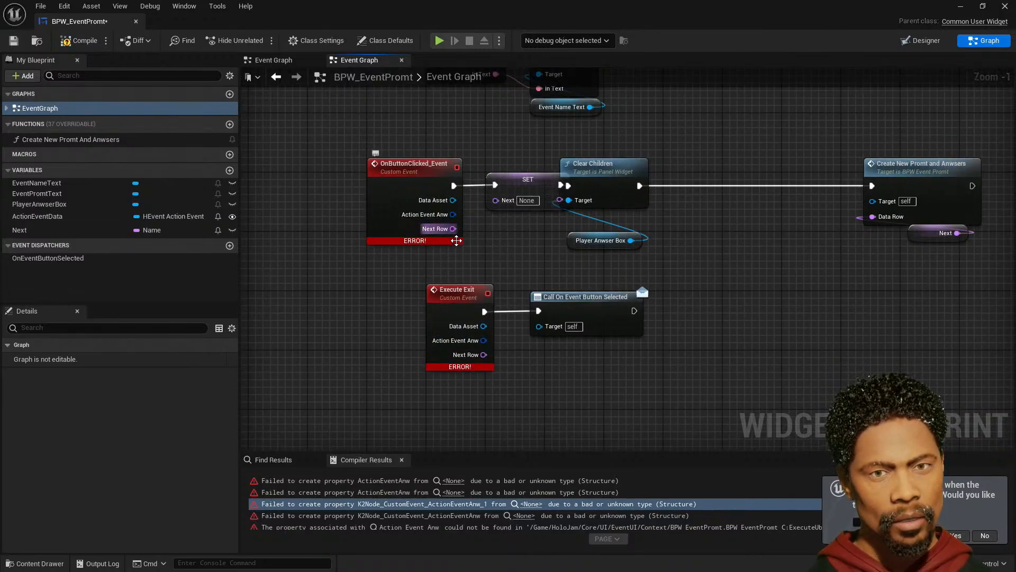
{"action": "left_click", "coordinate": [394, 198]}
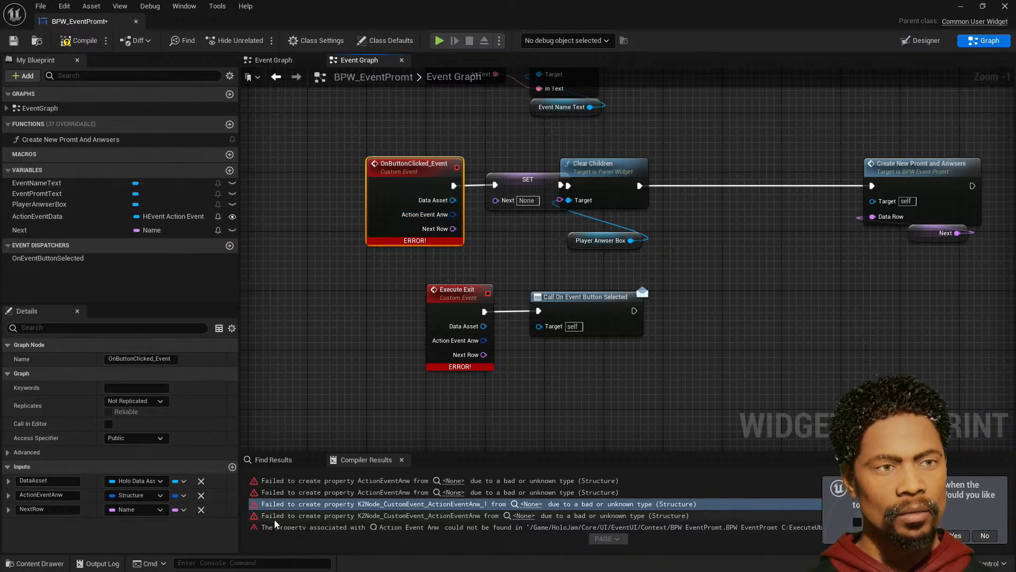
{"action": "left_click", "coordinate": [203, 495]}
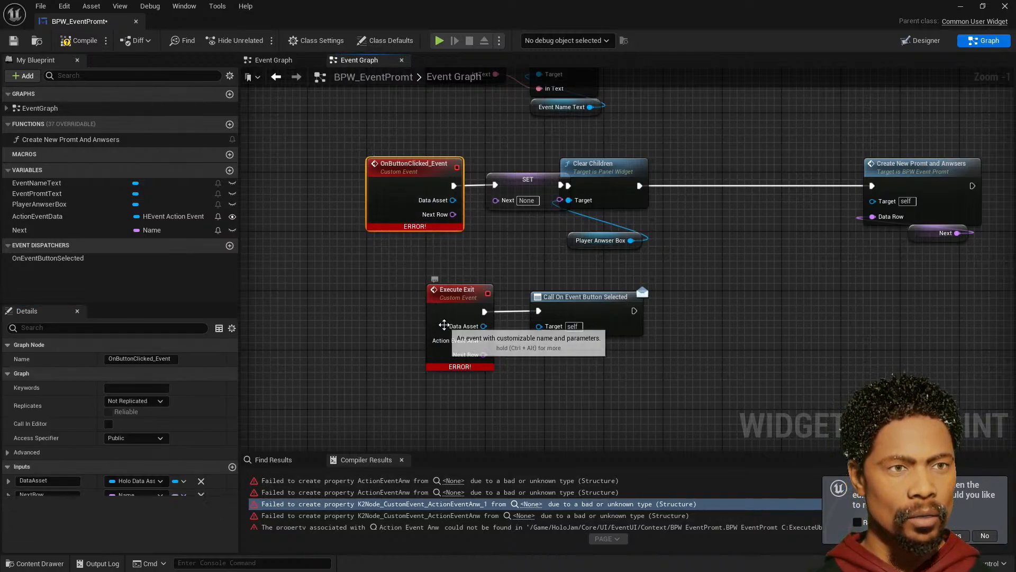
{"action": "left_click", "coordinate": [443, 326]}
{"action": "left_click", "coordinate": [201, 495]}
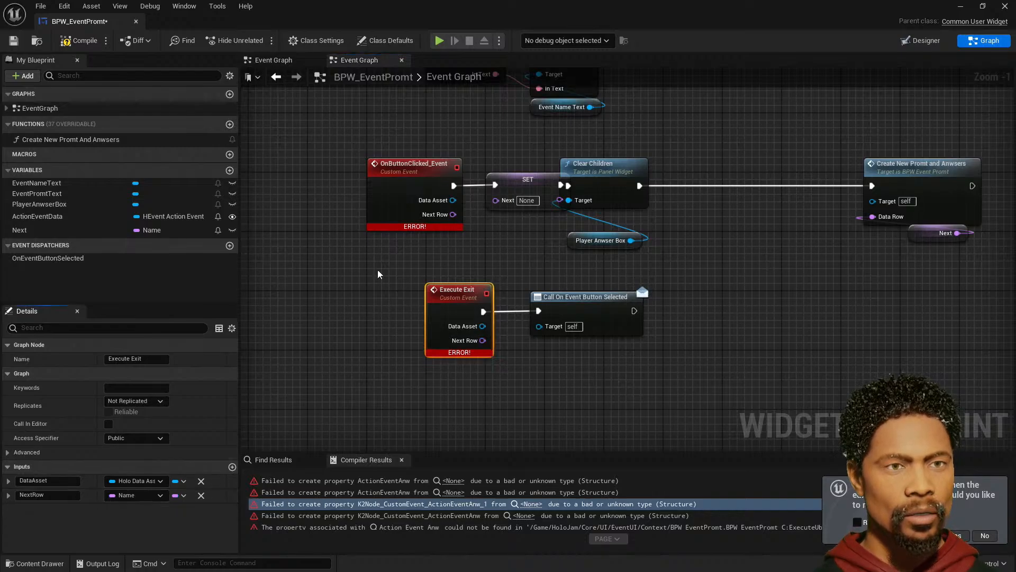
{"action": "right_click_drag", "start_coordinate": [377, 268], "coordinate": [317, 325]}
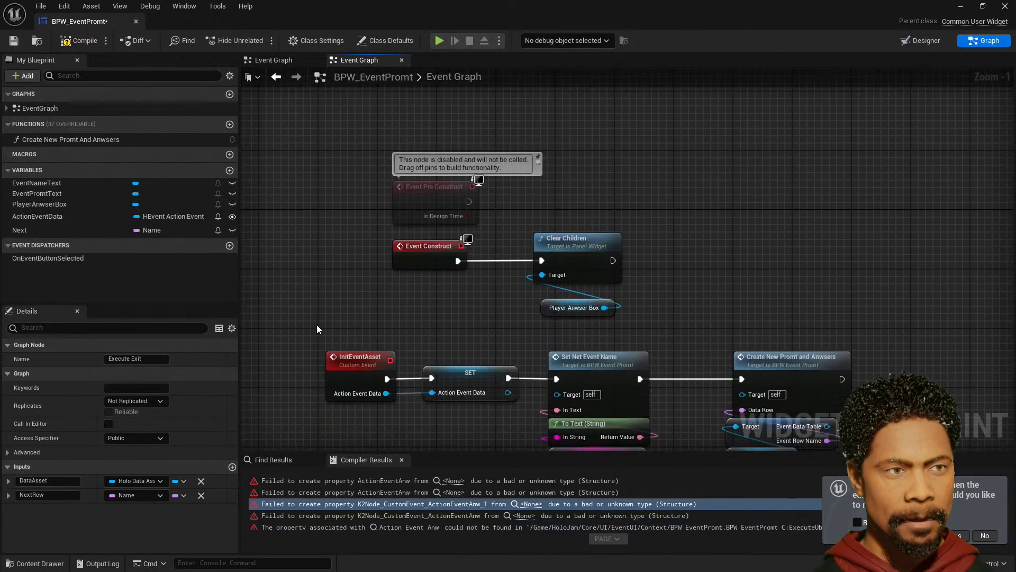
{"action": "left_click", "coordinate": [79, 41]}
- Connect OnButtonClicked_Event's Next Row output to the Set Next node, then save and compile the blueprint
{"action": "right_click_drag", "start_coordinate": [383, 271], "coordinate": [386, 85]}
{"action": "scroll", "coordinate": [428, 199], "scroll_direction": "down", "scroll_amount": 3}
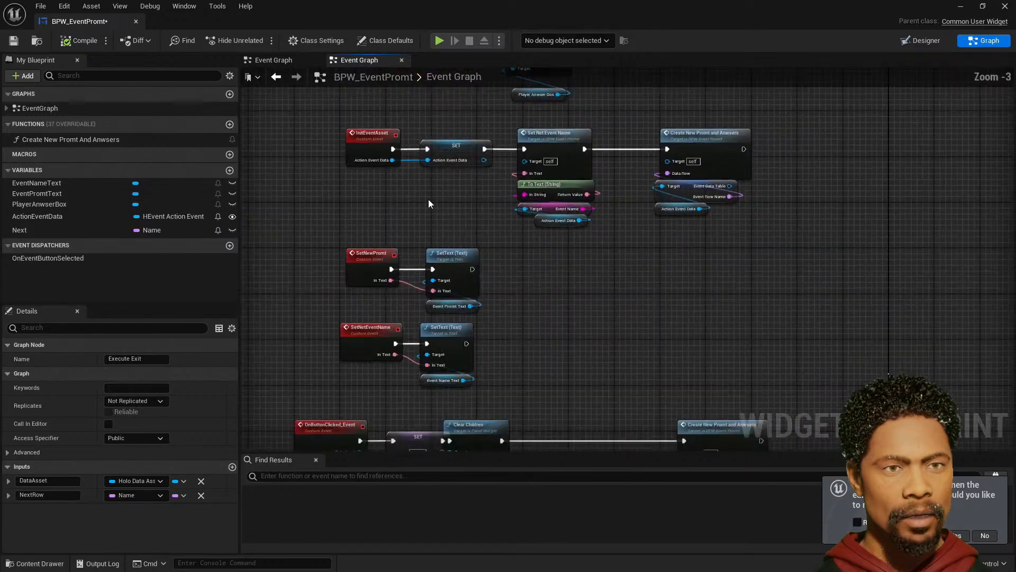
{"action": "right_click_drag", "start_coordinate": [448, 255], "coordinate": [455, 167]}
{"action": "scroll", "coordinate": [433, 295], "scroll_direction": "up", "scroll_amount": 2}
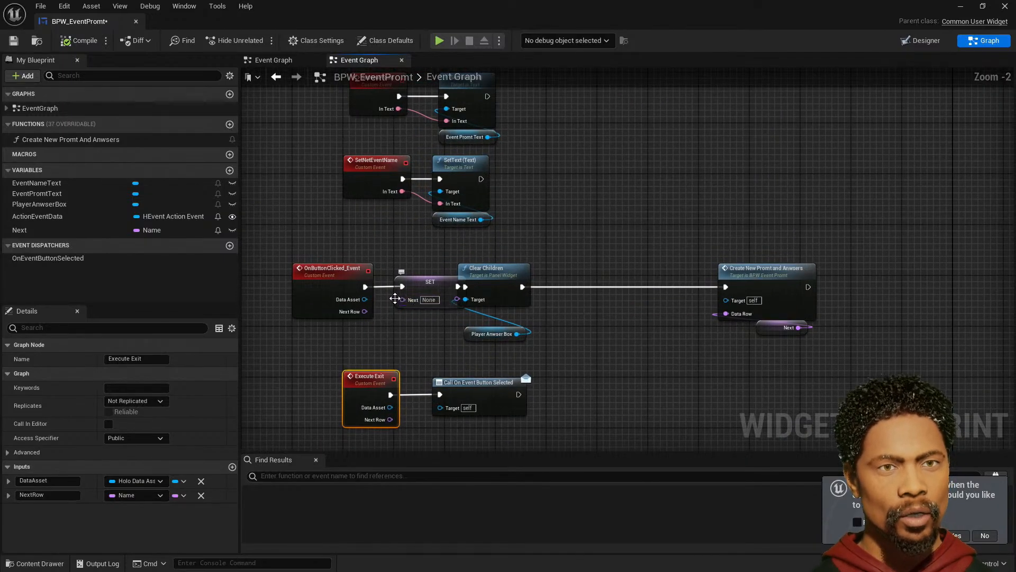
{"action": "left_click_drag", "start_coordinate": [402, 300], "coordinate": [369, 312]}
{"action": "right_click_drag", "start_coordinate": [416, 331], "coordinate": [444, 338]}
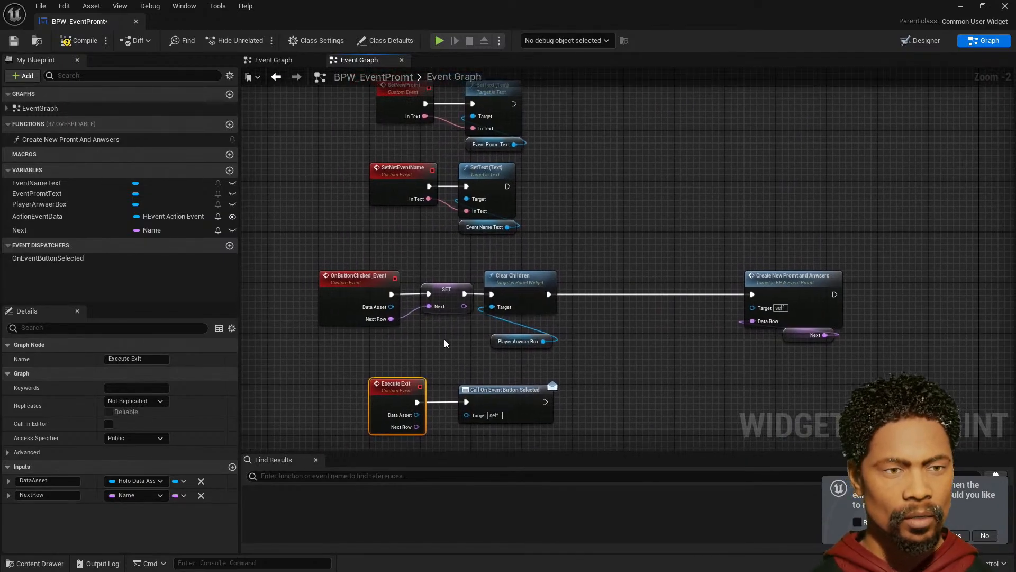
{"action": "key", "text": "ctrl+s"}
{"action": "left_click", "coordinate": [77, 41]}
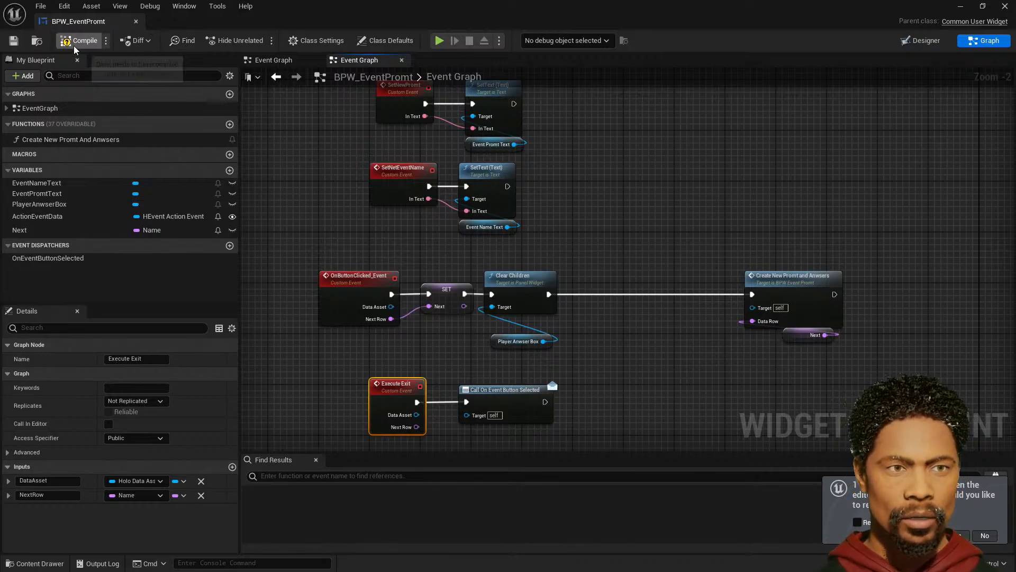
- Return to the MainGameMap level, test it with a short play session and stop it
{"action": "left_click_drag", "start_coordinate": [406, 2], "coordinate": [1015, 276]}
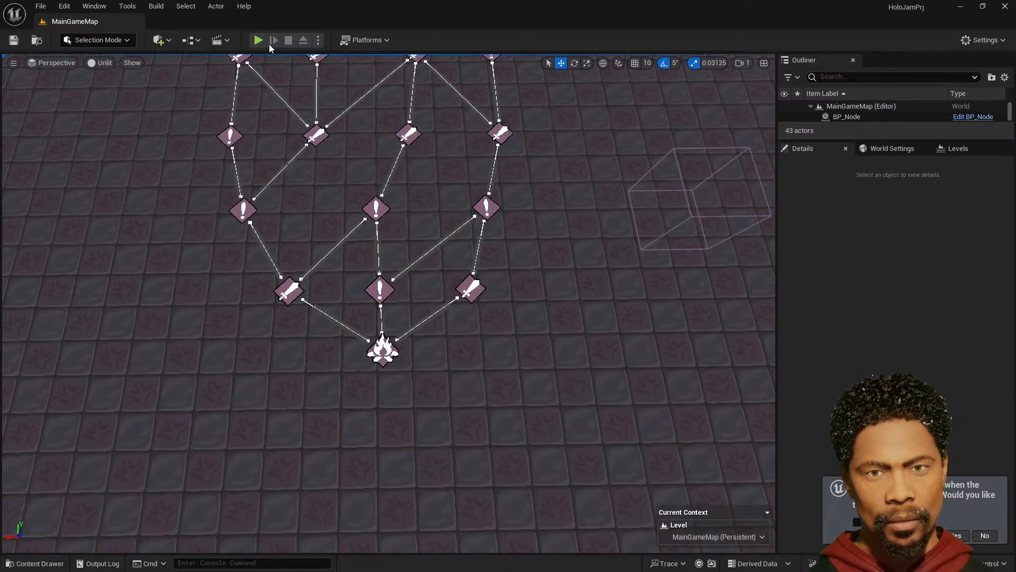
{"action": "left_click", "coordinate": [259, 40]}
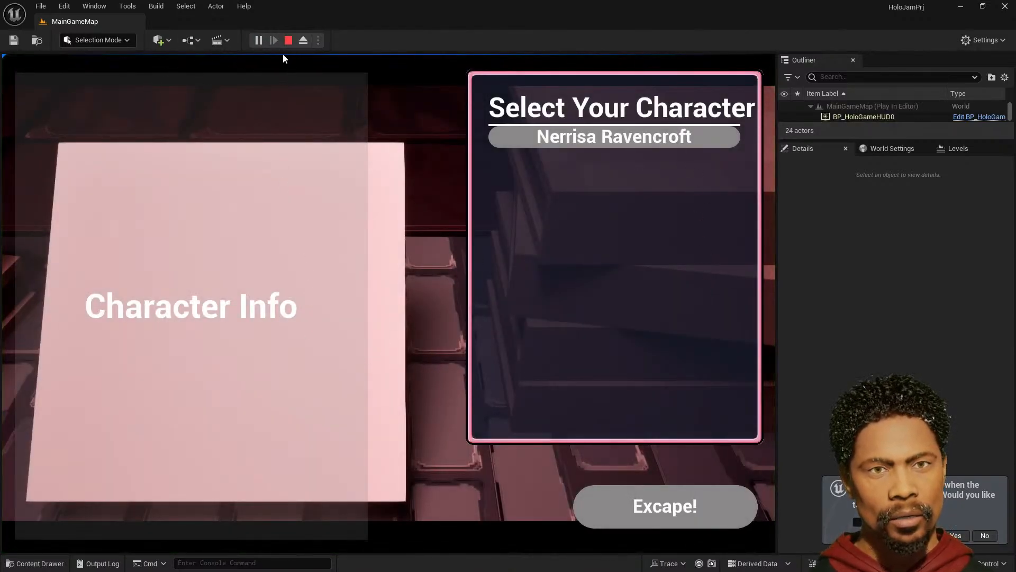
{"action": "left_click", "coordinate": [288, 40]}
- Hide the SelectCharacterMap sublevel so the node map is unobstructed
{"action": "right_click_drag", "start_coordinate": [281, 281], "coordinate": [347, 254]}
{"action": "right_click_drag", "start_coordinate": [594, 335], "coordinate": [612, 363]}
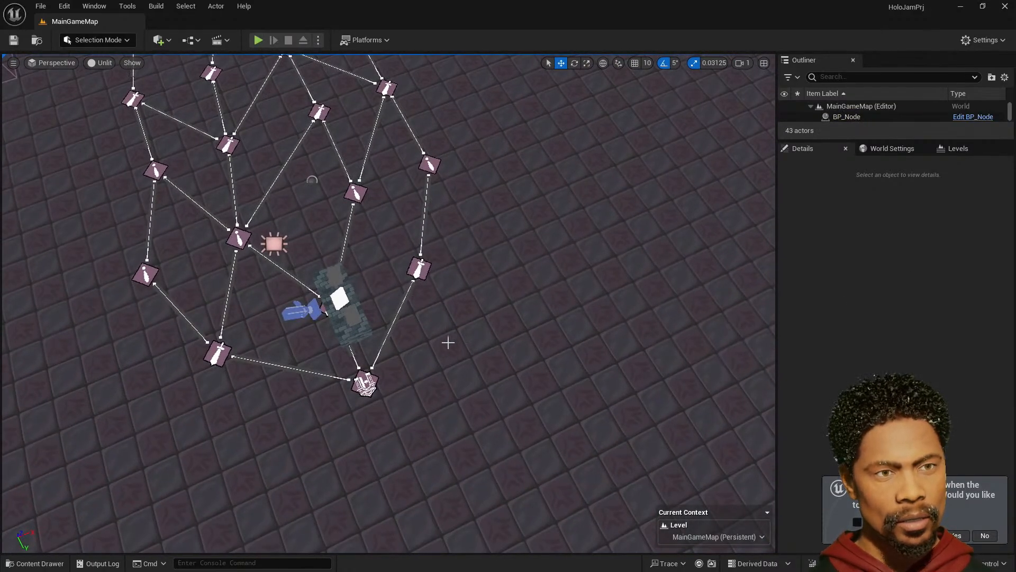
{"action": "right_click_drag", "start_coordinate": [447, 342], "coordinate": [418, 338]}
{"action": "left_click", "coordinate": [957, 148]}
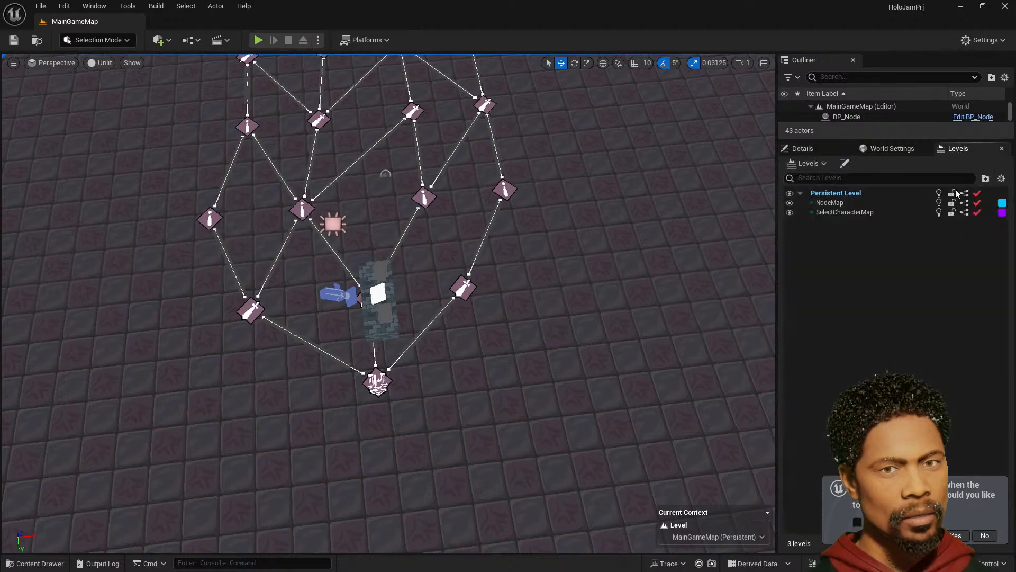
{"action": "left_click", "coordinate": [789, 213]}
{"action": "key", "text": "w"}
{"action": "right_click_drag", "start_coordinate": [424, 296], "coordinate": [185, 310]}
{"action": "scroll", "coordinate": [709, 265], "scroll_direction": "down", "scroll_amount": 10}
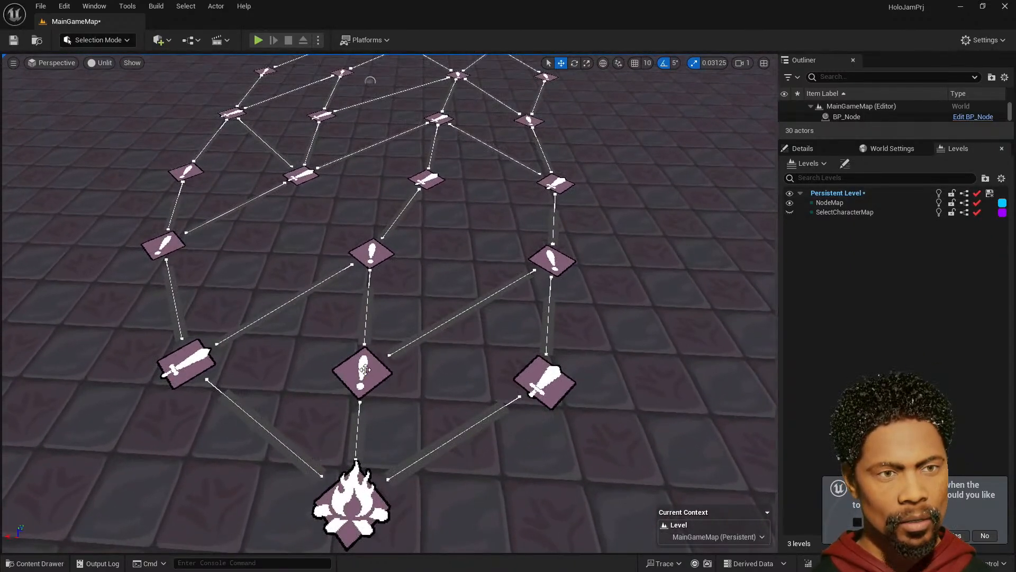
- Enable Random Event Node and Filter Random Data on BP_Node3, the middle node directly above the campfire
{"action": "left_click", "coordinate": [365, 369]}
{"action": "left_click", "coordinate": [803, 148]}
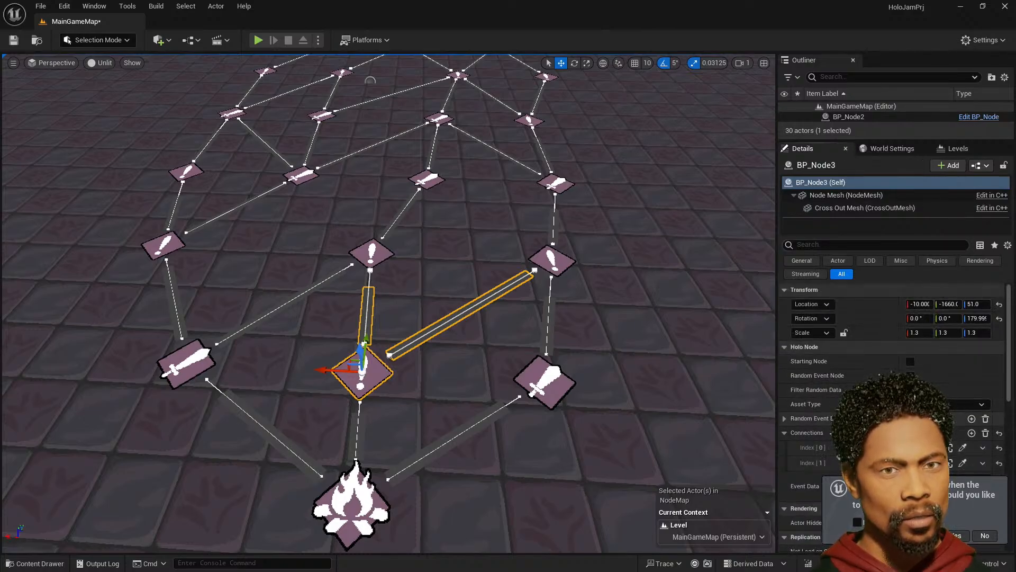
{"action": "scroll", "coordinate": [853, 382], "scroll_direction": "down", "scroll_amount": 3}
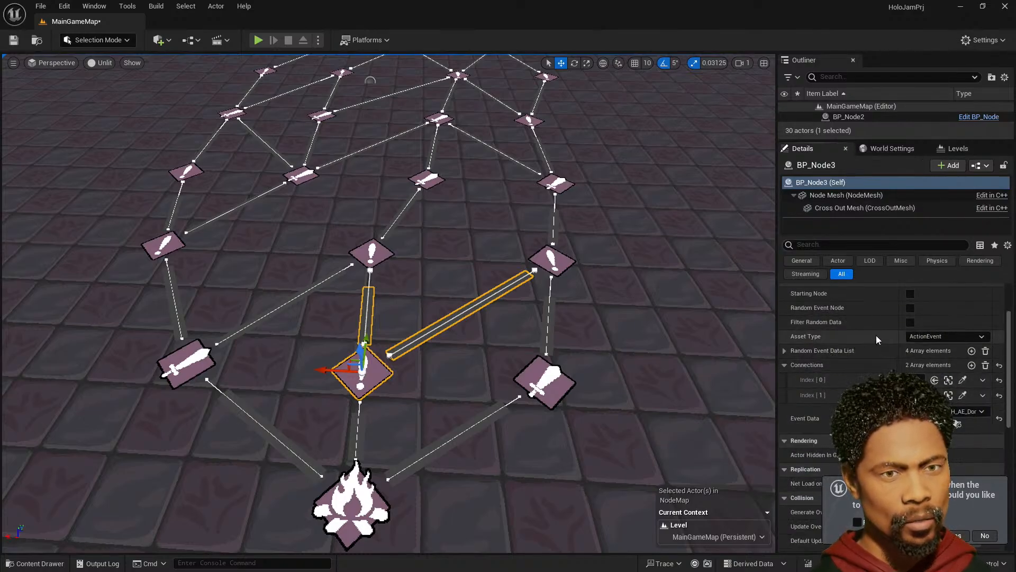
{"action": "scroll", "coordinate": [891, 339], "scroll_direction": "up", "scroll_amount": 2}
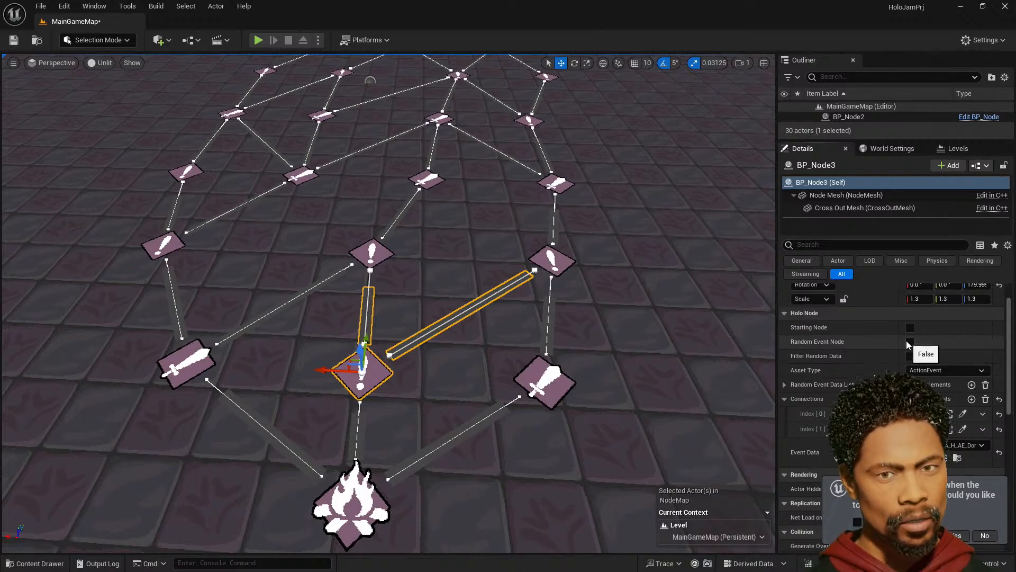
{"action": "left_click", "coordinate": [907, 341]}
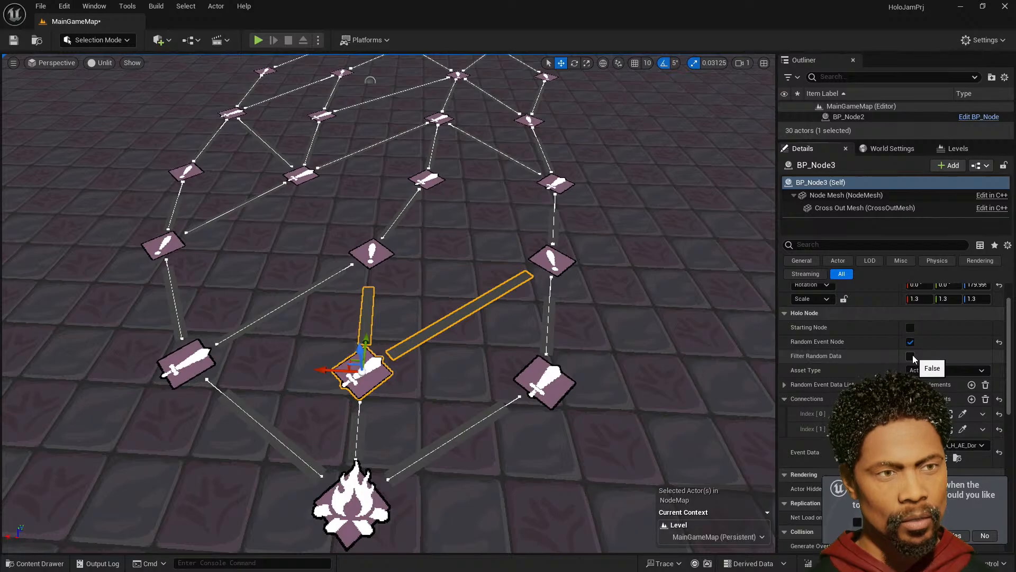
{"action": "left_click", "coordinate": [910, 355]}
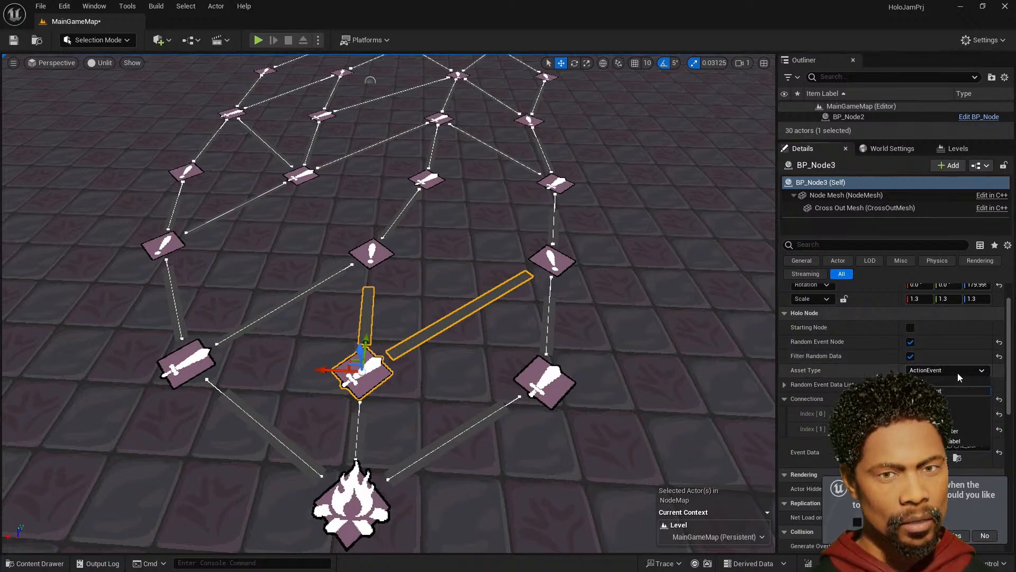
- Try Encounter as BP_Node3's asset type and set it back to ActionEvent
{"action": "left_click", "coordinate": [950, 370]}
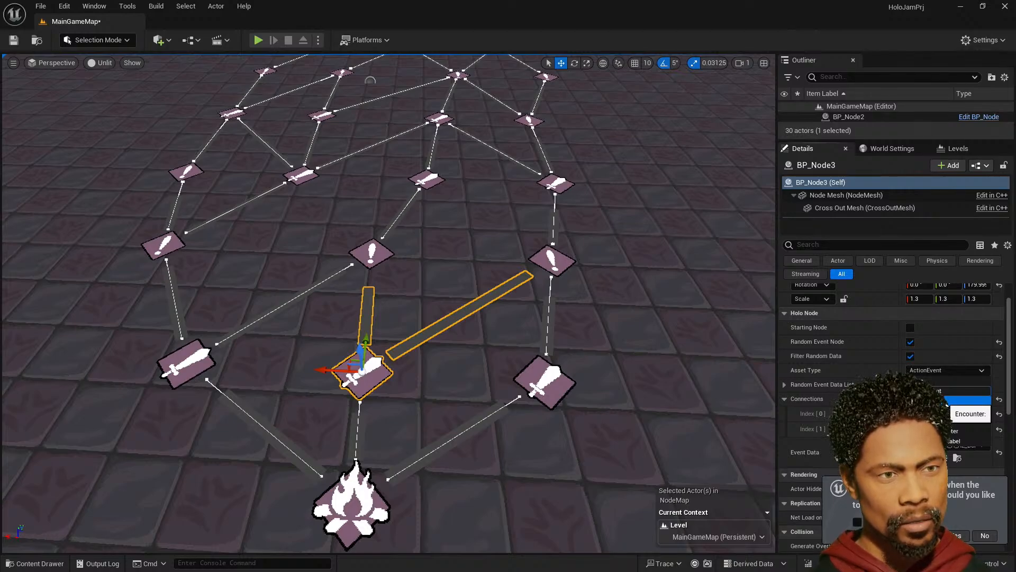
{"action": "left_click", "coordinate": [964, 400]}
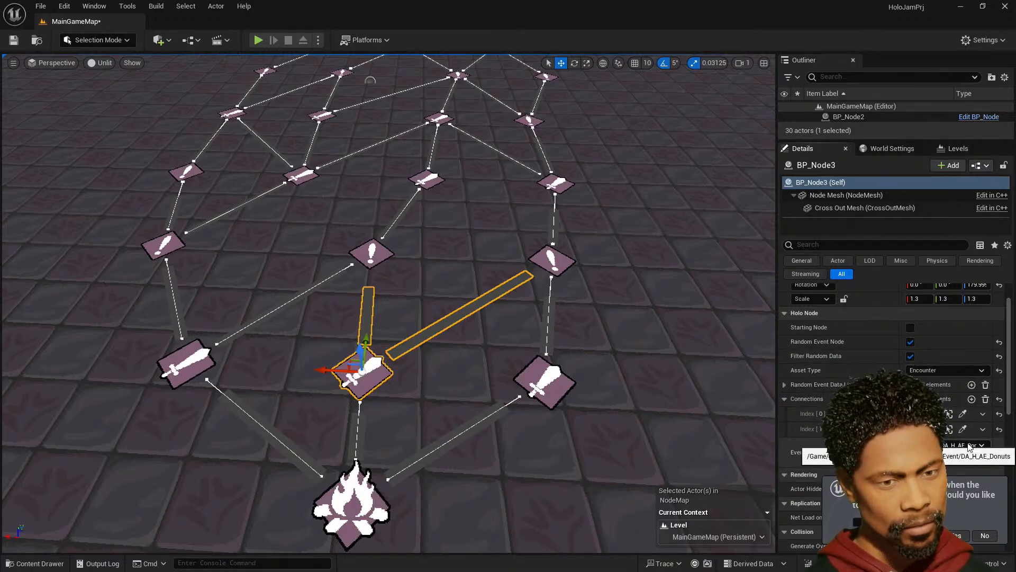
{"action": "left_click", "coordinate": [952, 371]}
{"action": "left_click", "coordinate": [945, 392]}
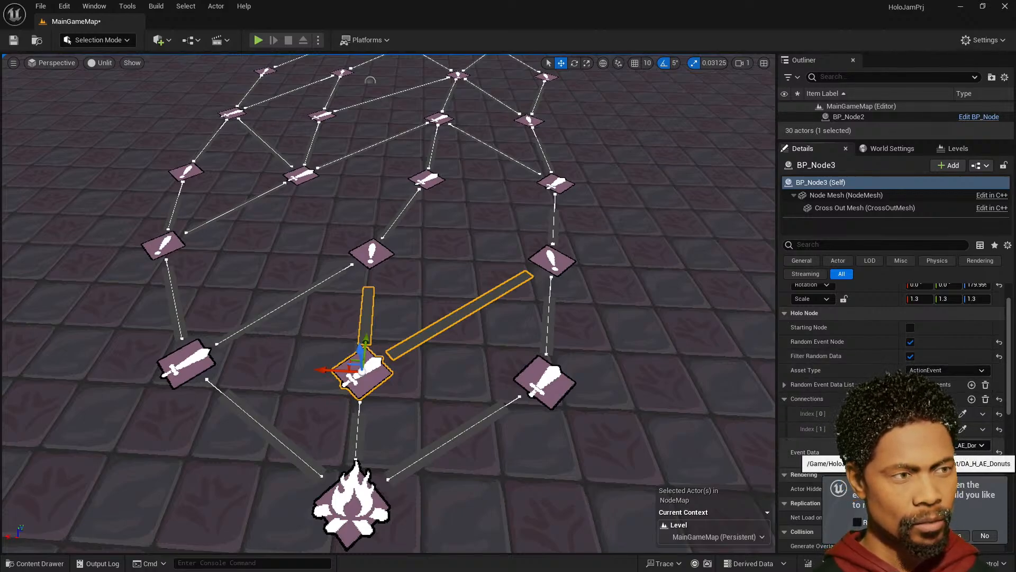
- Set BP_Node4's asset type to Encounter and enable its Random Event Node and Filter Random Data options
{"action": "left_click", "coordinate": [545, 380]}
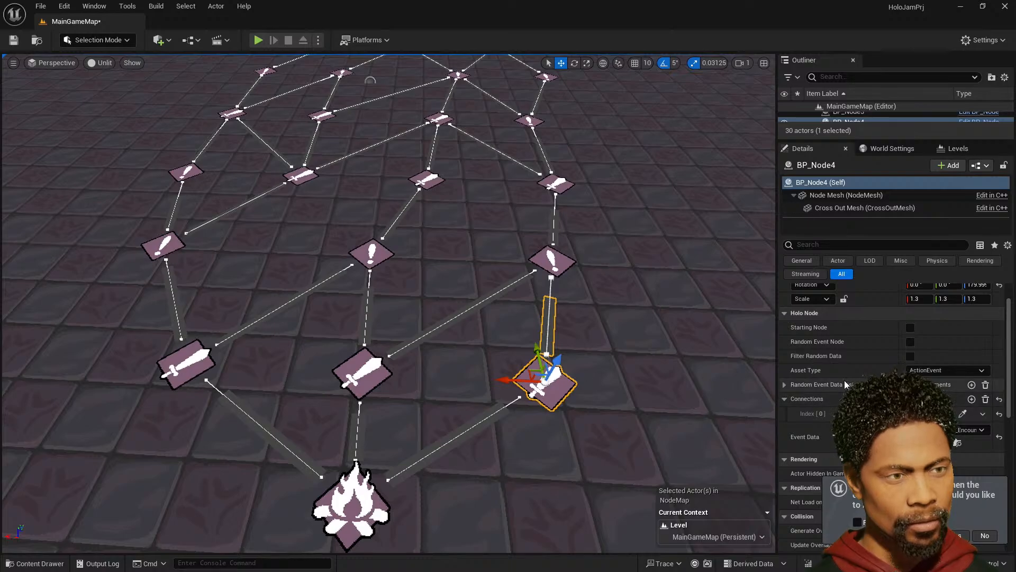
{"action": "left_click", "coordinate": [935, 372]}
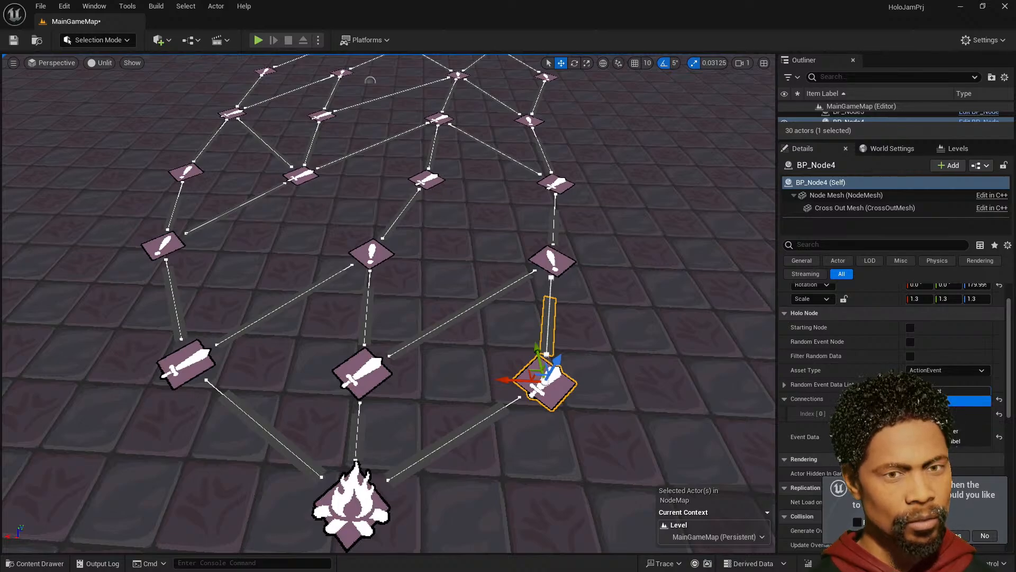
{"action": "left_click", "coordinate": [968, 401]}
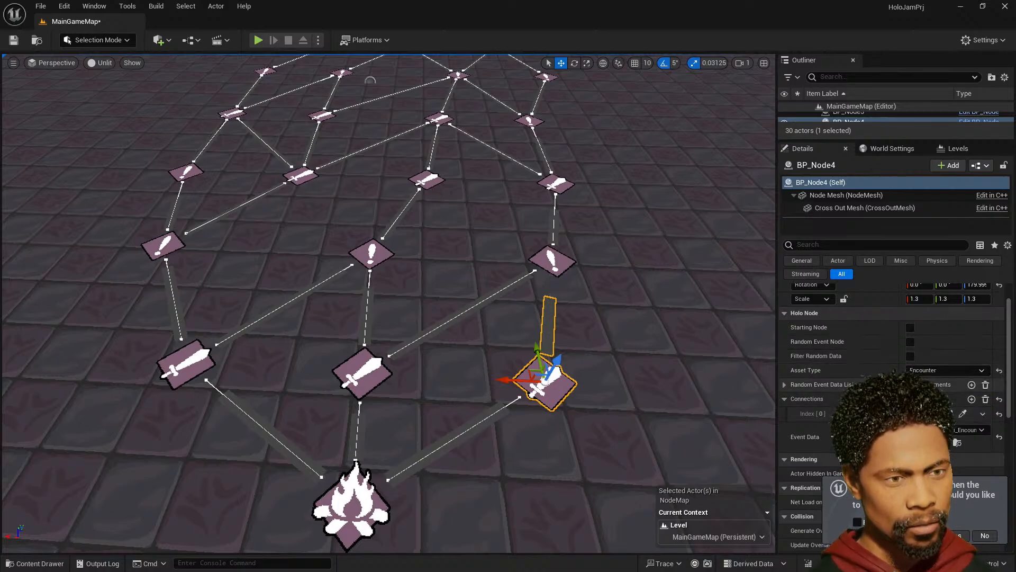
{"action": "left_click", "coordinate": [911, 341]}
{"action": "left_click", "coordinate": [911, 356]}
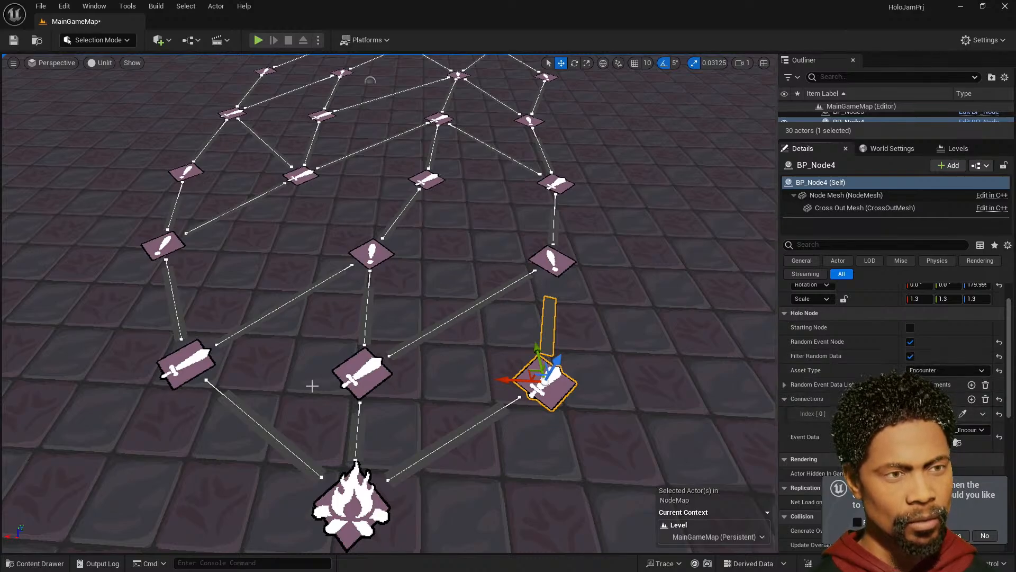
- Set BP_Node2's asset type to Encounter and enable its Random Event Node and Filter Random Data options
{"action": "left_click", "coordinate": [178, 358]}
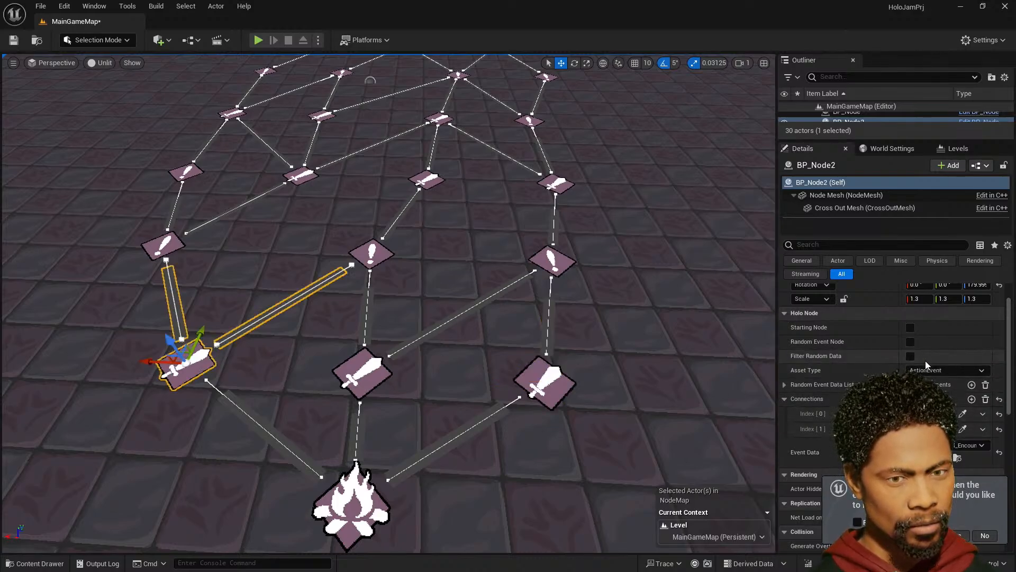
{"action": "left_click", "coordinate": [931, 370]}
{"action": "left_click", "coordinate": [931, 391]}
{"action": "left_click", "coordinate": [911, 342]}
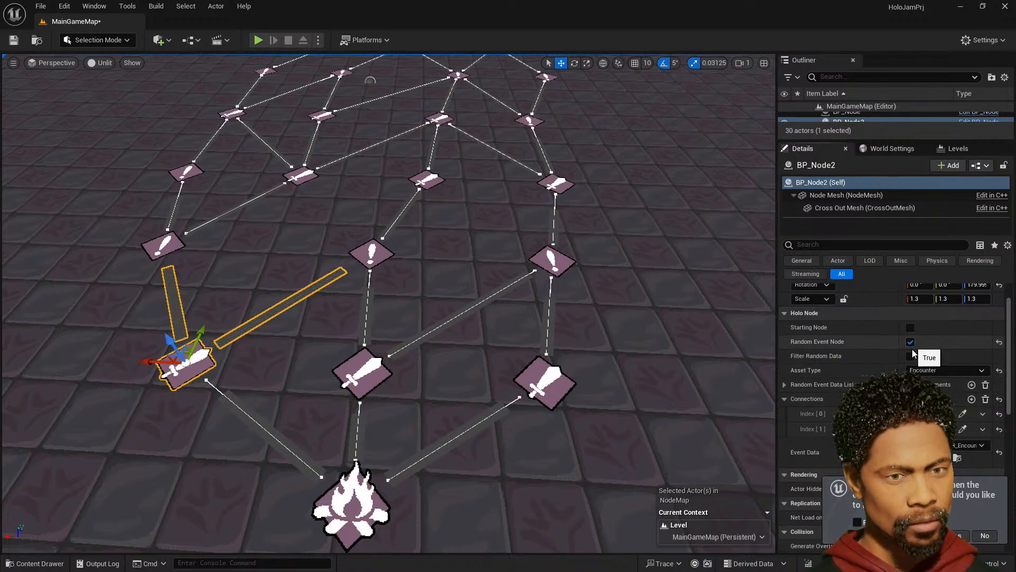
{"action": "left_click", "coordinate": [911, 357]}
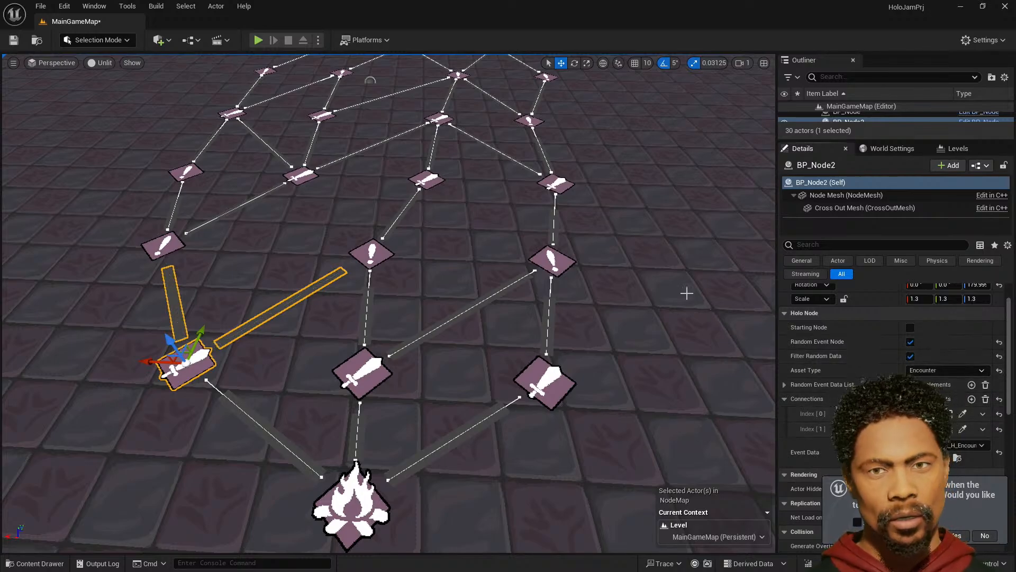
- Enable Random Event Node on all three nodes in the second row above the campfire together
{"action": "scroll", "coordinate": [685, 290], "scroll_direction": "up", "scroll_amount": 3}
{"action": "mouse_move", "coordinate": [664, 318]}
{"action": "right_mouse_down"}
{"action": "mouse_move", "coordinate": [669, 293]}
{"action": "mouse_move", "coordinate": [665, 314]}
{"action": "mouse_move", "coordinate": [649, 297]}
{"action": "mouse_move", "coordinate": [664, 318]}
{"action": "right_mouse_up"}
{"action": "left_click", "coordinate": [227, 326]}
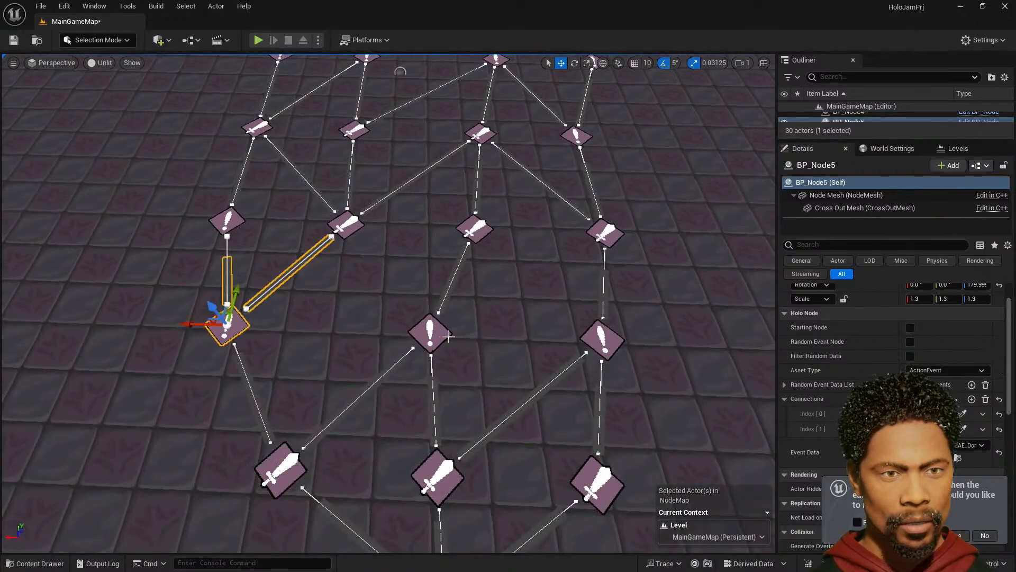
{"action": "left_click", "coordinate": [436, 334], "text": "ctrl"}
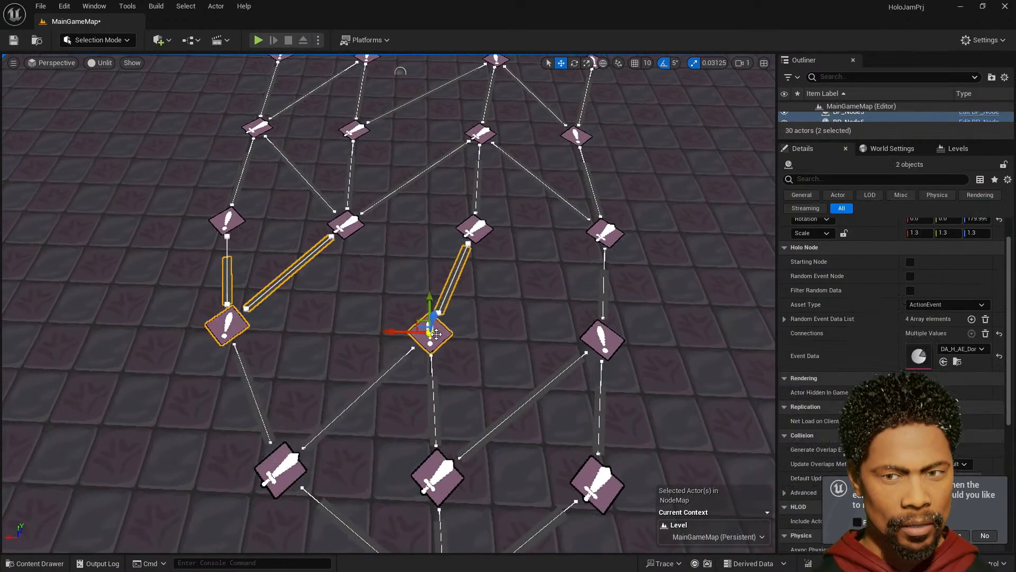
{"action": "left_click", "coordinate": [606, 345], "text": "ctrl"}
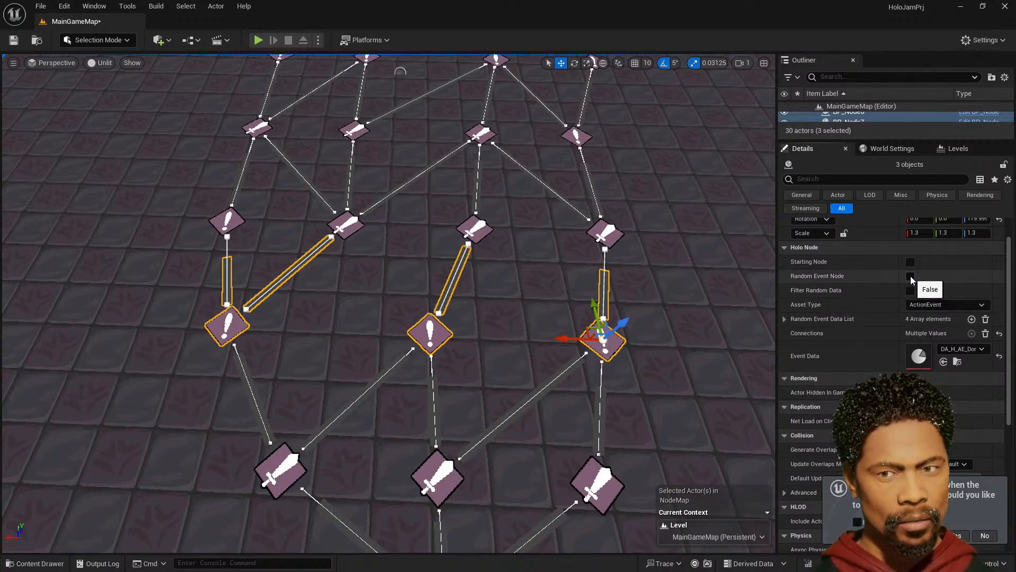
{"action": "left_click", "coordinate": [911, 277]}
- Enable Random Event Node on all four nodes in the third row of the map together
{"action": "right_click_drag", "start_coordinate": [635, 312], "coordinate": [714, 312]}
{"action": "key", "text": "a"}
{"action": "key", "text": "w"}
{"action": "key", "text": "d"}
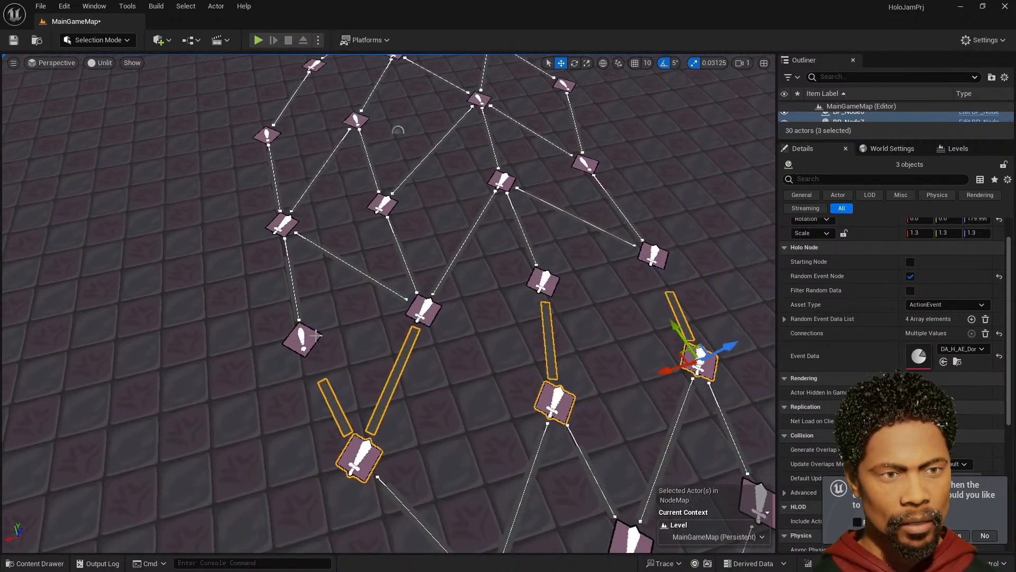
{"action": "left_click", "coordinate": [309, 339]}
{"action": "left_click", "coordinate": [423, 311], "text": "ctrl"}
{"action": "left_click", "coordinate": [541, 281], "text": "ctrl"}
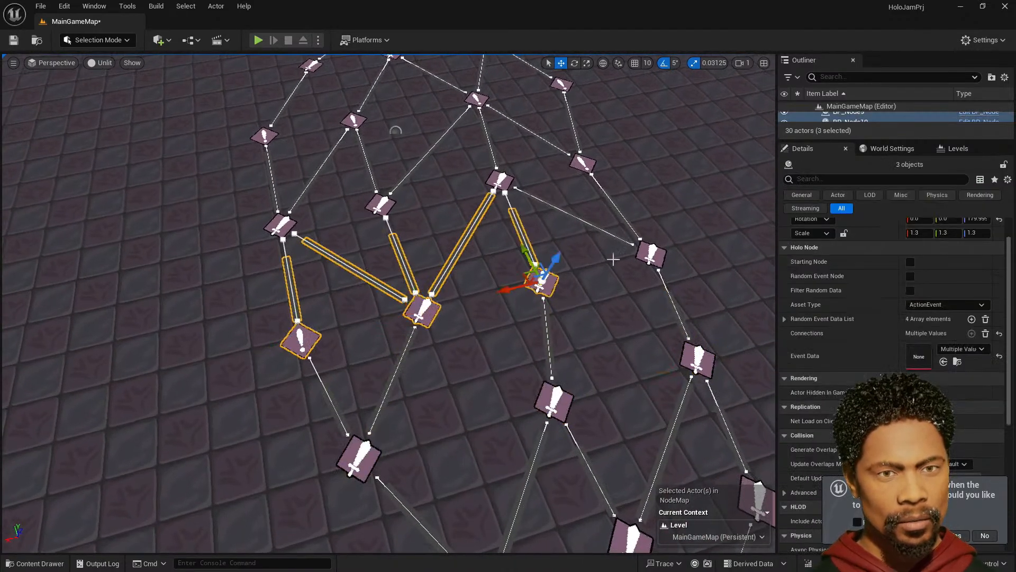
{"action": "left_click", "coordinate": [651, 250], "text": "ctrl"}
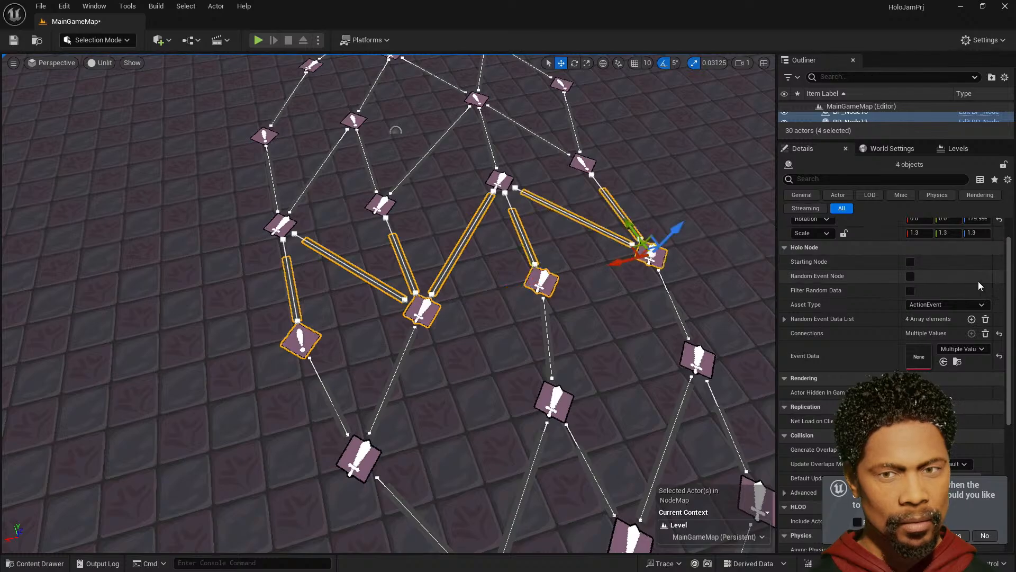
{"action": "left_click", "coordinate": [911, 276]}
- Enable Random Event Node on all four nodes in the fourth row, starting with BP_Node12
{"action": "left_click", "coordinate": [275, 229]}
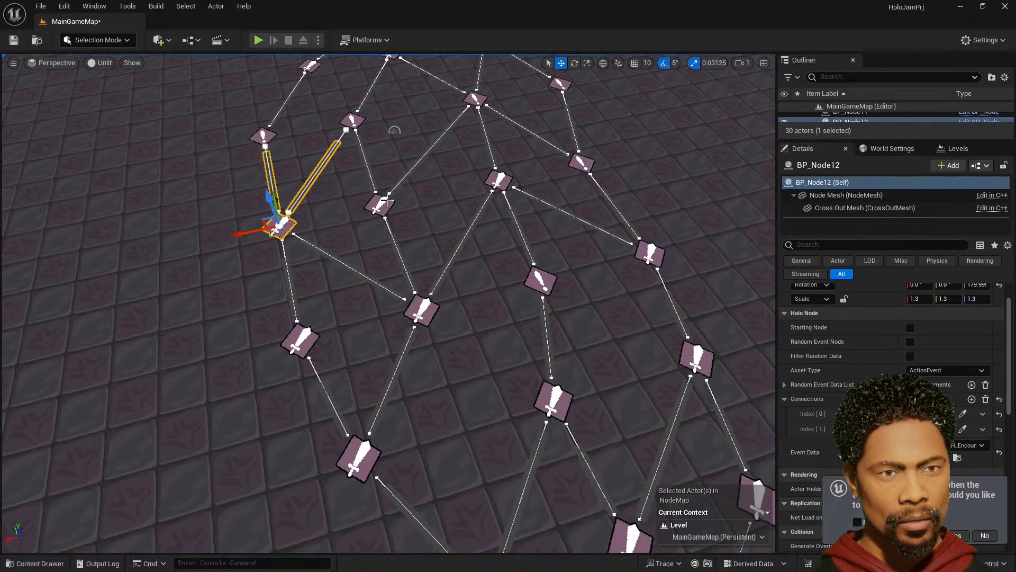
{"action": "left_click", "coordinate": [385, 202], "text": "ctrl"}
{"action": "left_click", "coordinate": [498, 180], "text": "ctrl"}
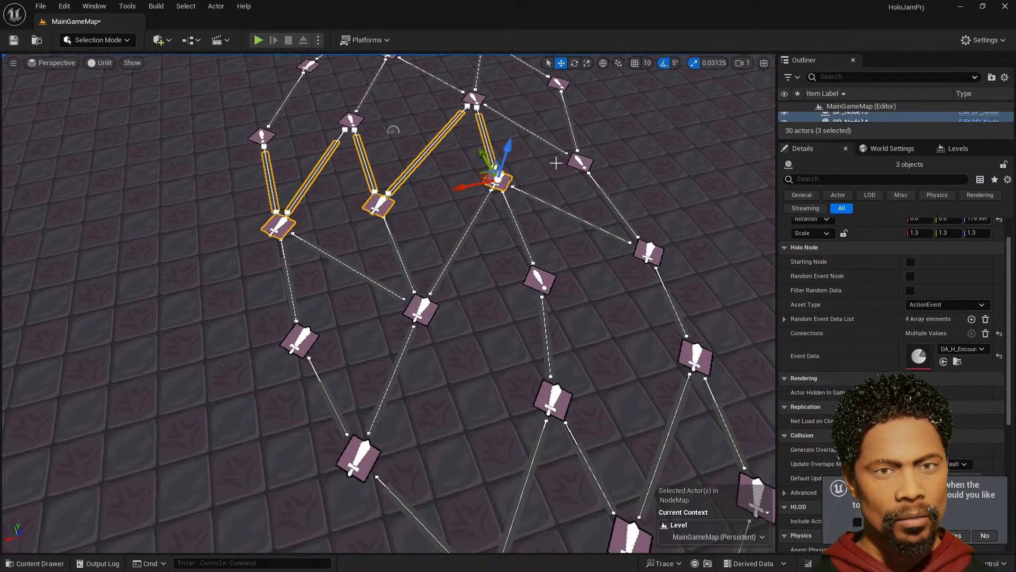
{"action": "left_click", "coordinate": [582, 160], "text": "ctrl"}
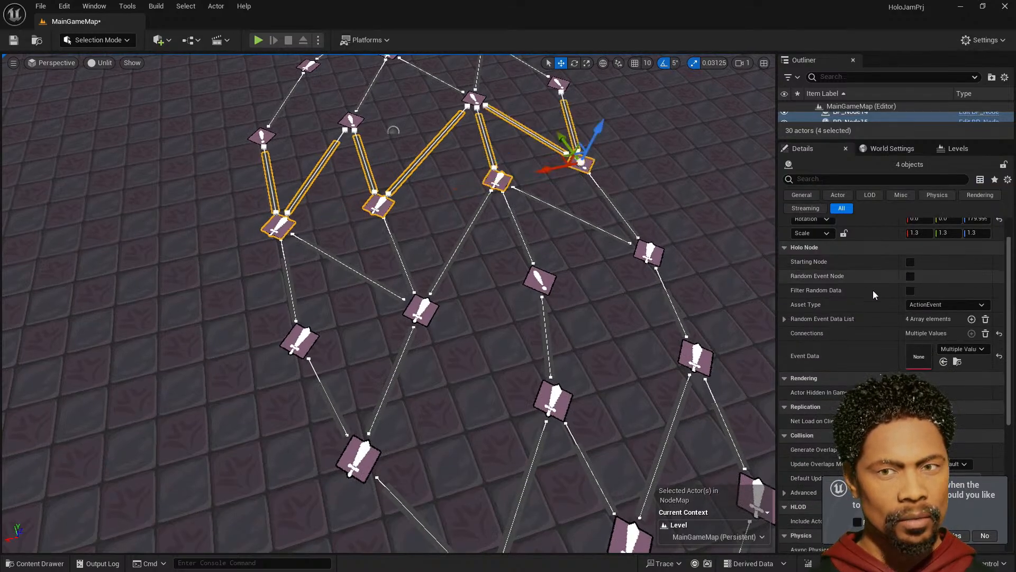
{"action": "left_click", "coordinate": [912, 276]}
- Enable Random Event Node on all four nodes in the fifth row, starting with BP_Node16
{"action": "right_click_drag", "start_coordinate": [598, 307], "coordinate": [596, 270]}
{"action": "key", "text": "w"}
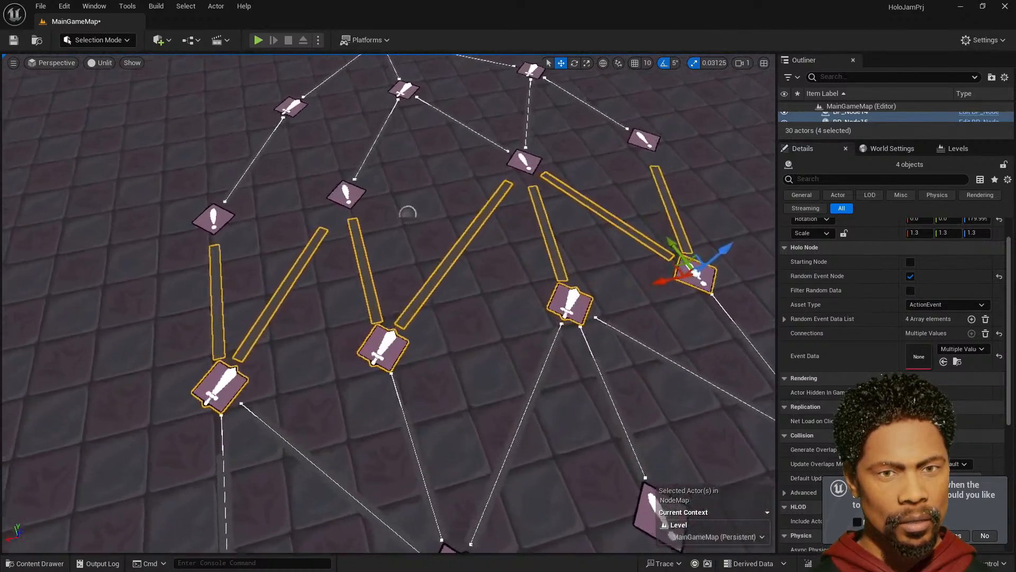
{"action": "key", "text": "s"}
{"action": "right_click_drag", "start_coordinate": [415, 231], "coordinate": [414, 232]}
{"action": "left_click", "coordinate": [261, 242]}
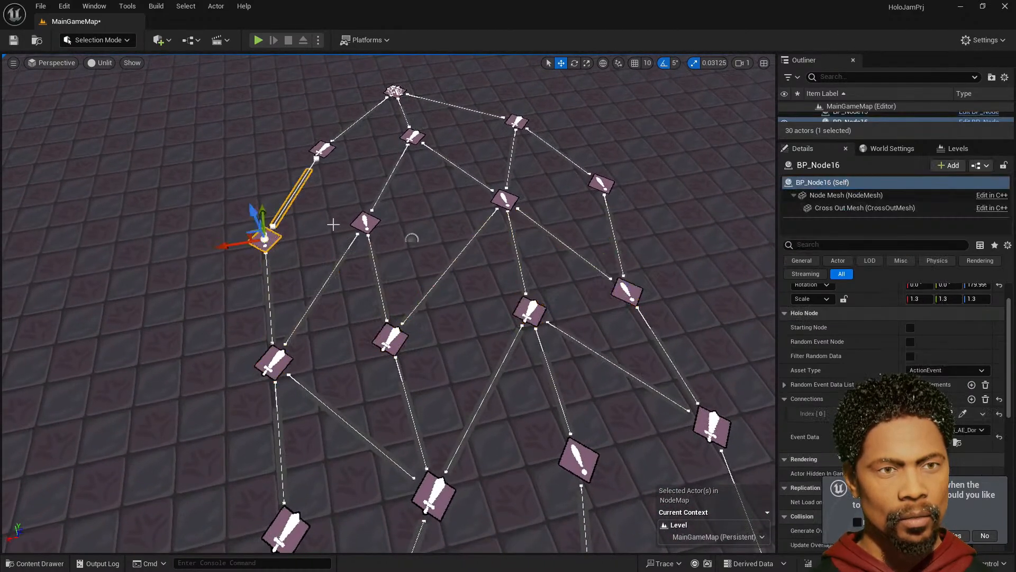
{"action": "left_click", "coordinate": [365, 220], "text": "ctrl"}
{"action": "left_click", "coordinate": [505, 199], "text": "ctrl"}
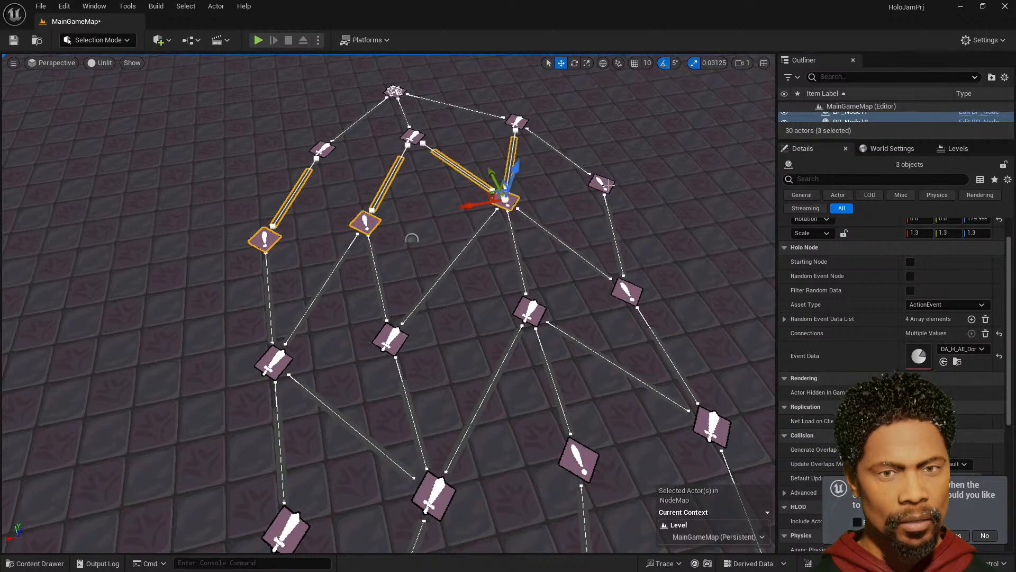
{"action": "left_click", "coordinate": [602, 184], "text": "ctrl"}
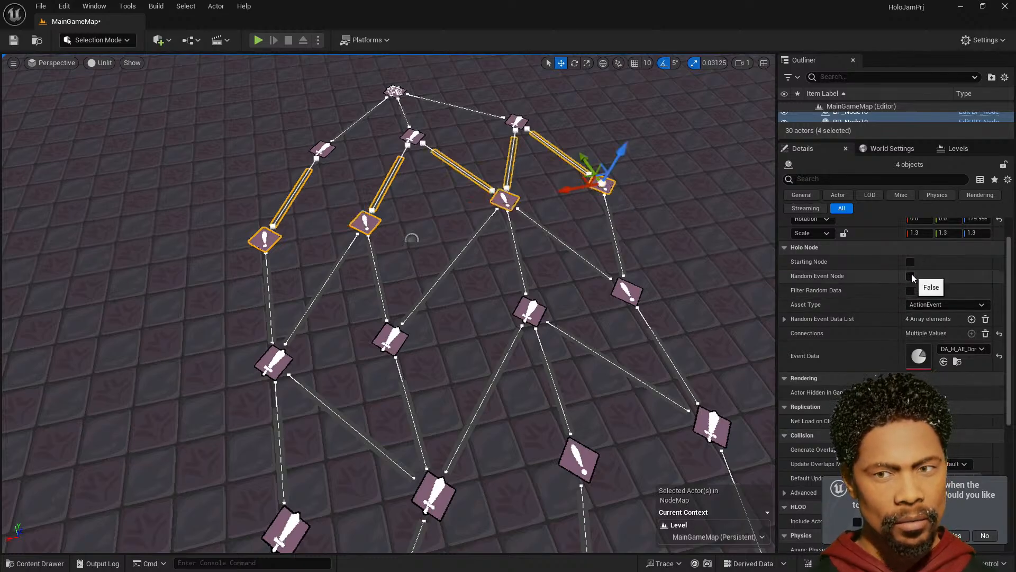
{"action": "left_click", "coordinate": [910, 275]}
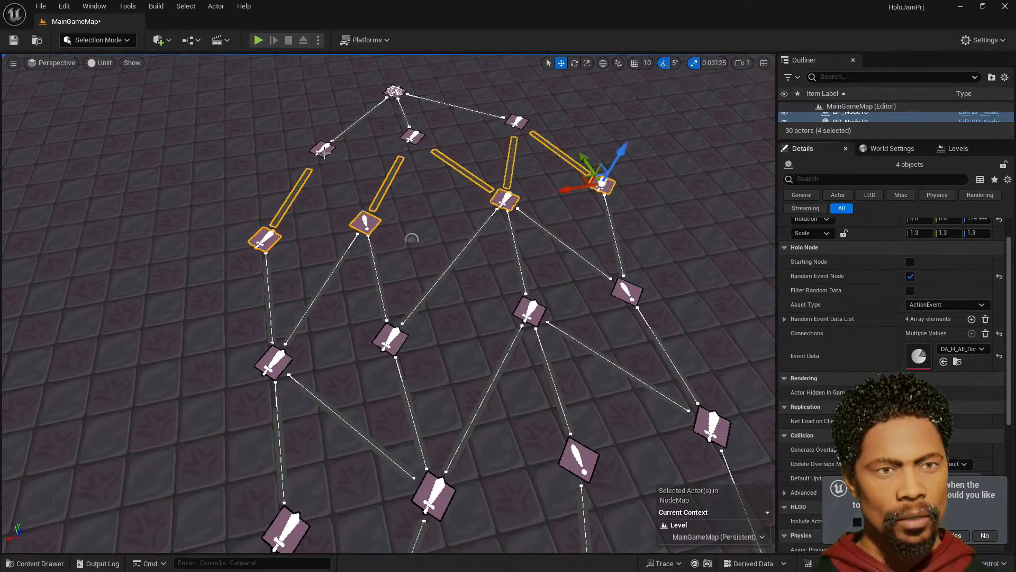
- Enable Random Event Node and Filter Random Data on the three nodes of the sixth row, with asset type Encounter
{"action": "left_click", "coordinate": [322, 149]}
{"action": "right_click_drag", "start_coordinate": [440, 196], "coordinate": [442, 199]}
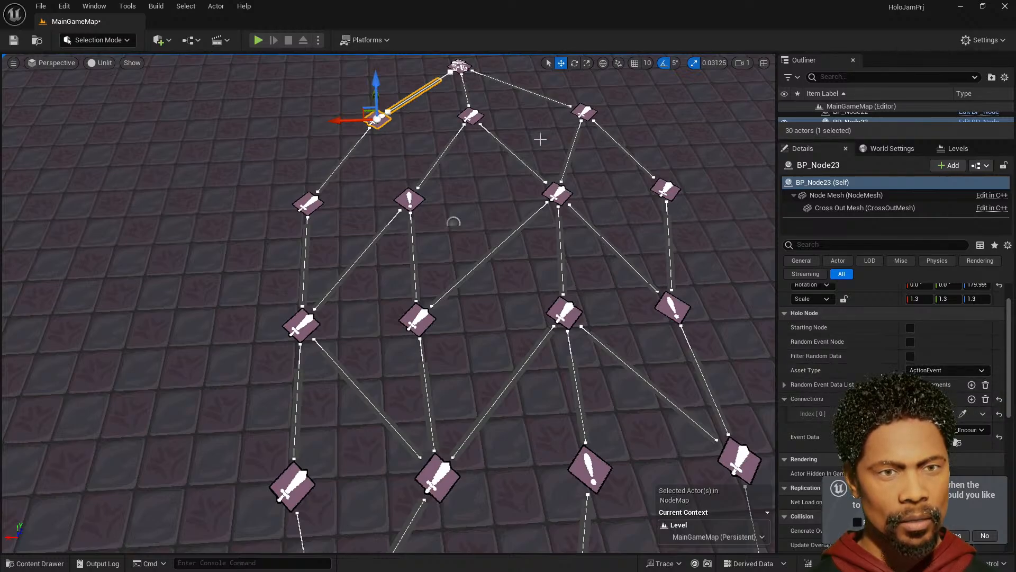
{"action": "left_click", "coordinate": [468, 119], "text": "ctrl"}
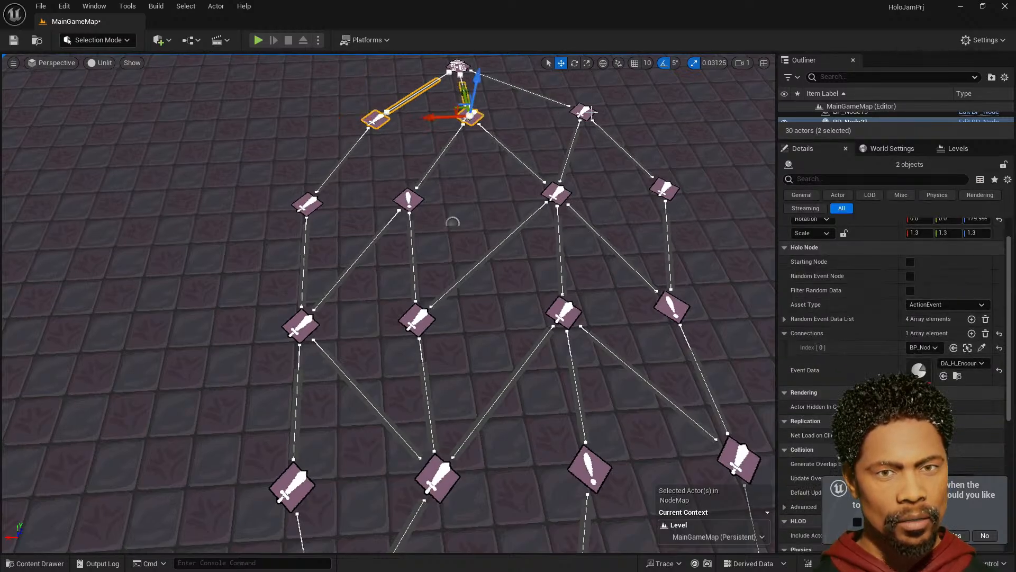
{"action": "left_click", "coordinate": [585, 112], "text": "ctrl"}
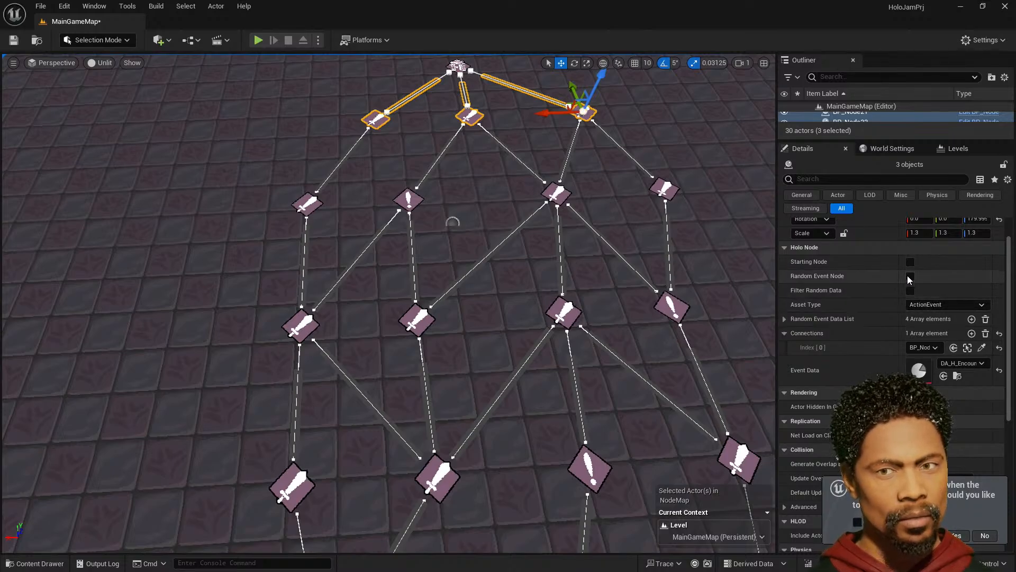
{"action": "left_click", "coordinate": [910, 276]}
{"action": "left_click", "coordinate": [910, 291]}
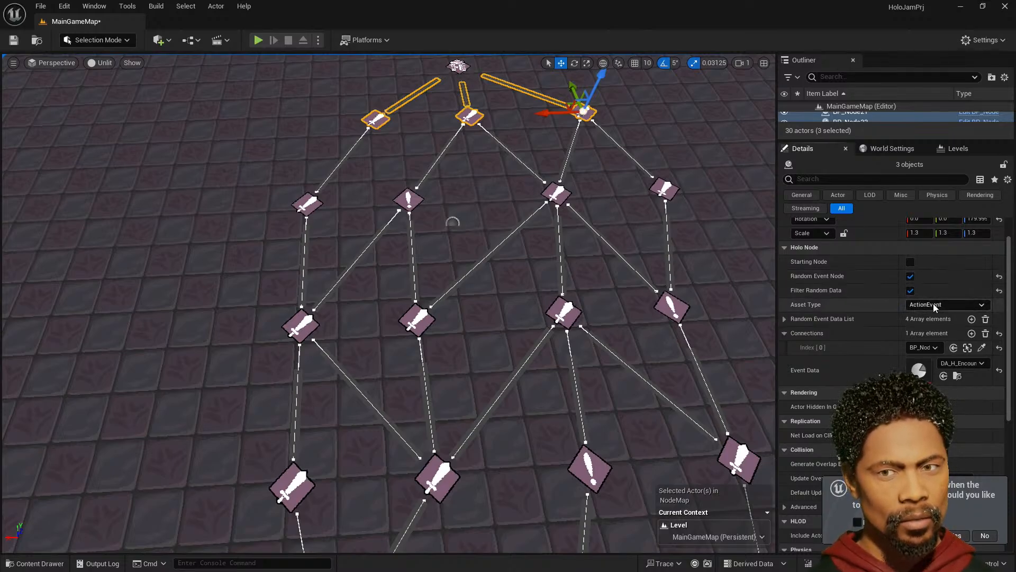
{"action": "left_click", "coordinate": [934, 305]}
{"action": "left_click", "coordinate": [948, 336]}
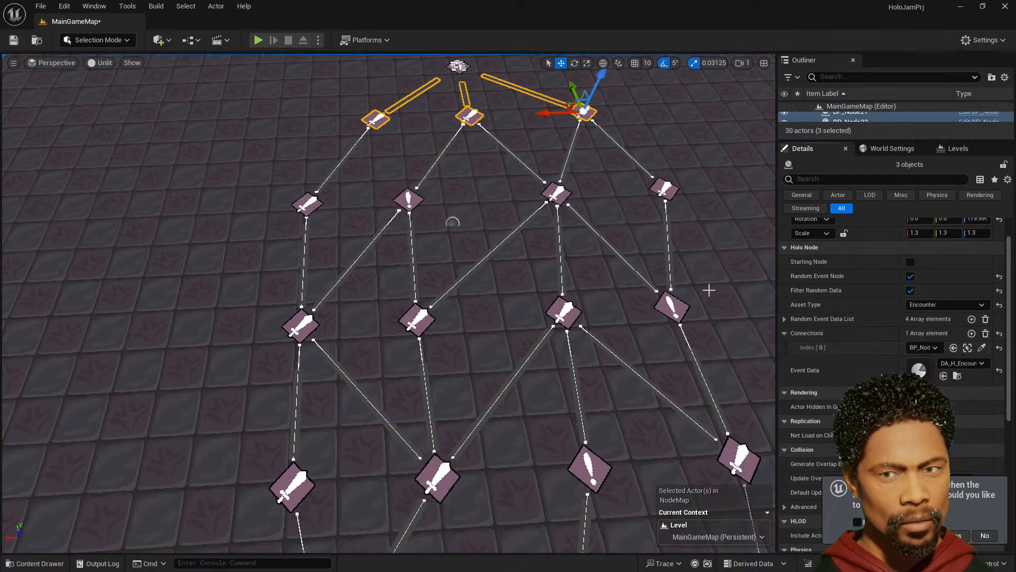
- Save MainGameMap, play it in the editor, and start the run by entering the leftmost node of the first row
{"action": "key", "text": "d"}
{"action": "right_click_drag", "start_coordinate": [408, 192], "coordinate": [437, 205]}
{"action": "key", "text": "ctrl+s"}
{"action": "key", "text": "s"}
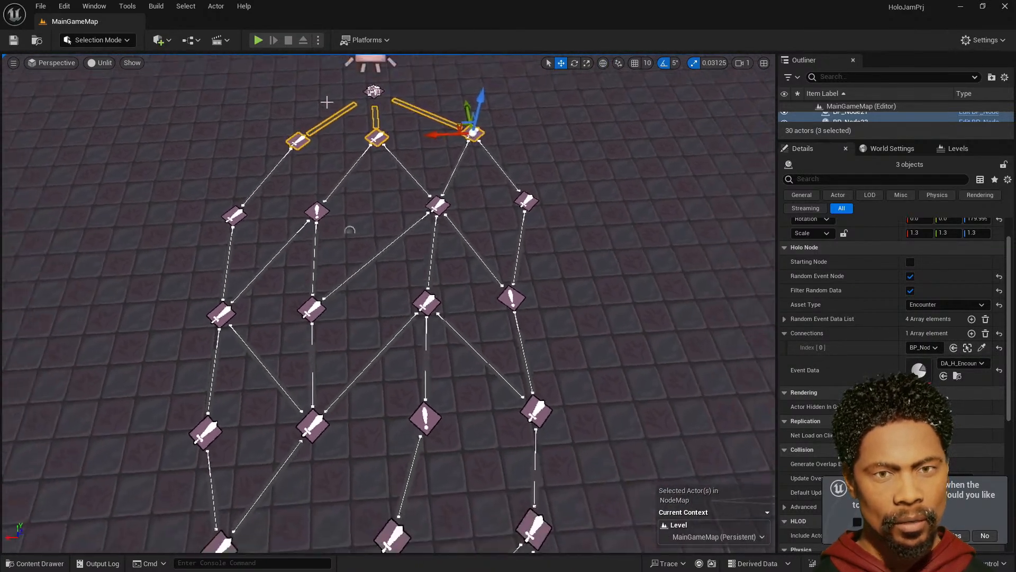
{"action": "left_click", "coordinate": [258, 40]}
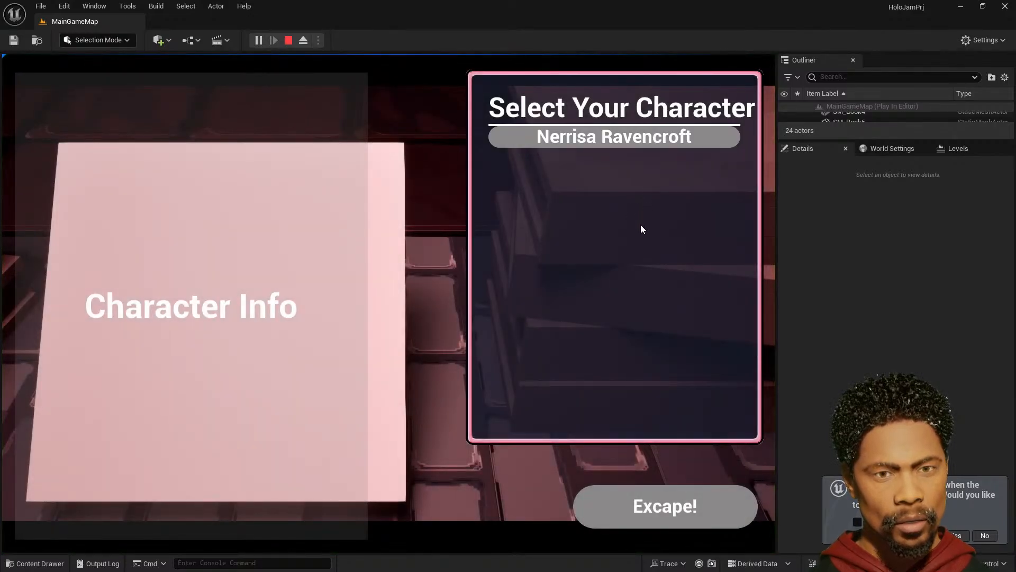
{"action": "left_click", "coordinate": [725, 520]}
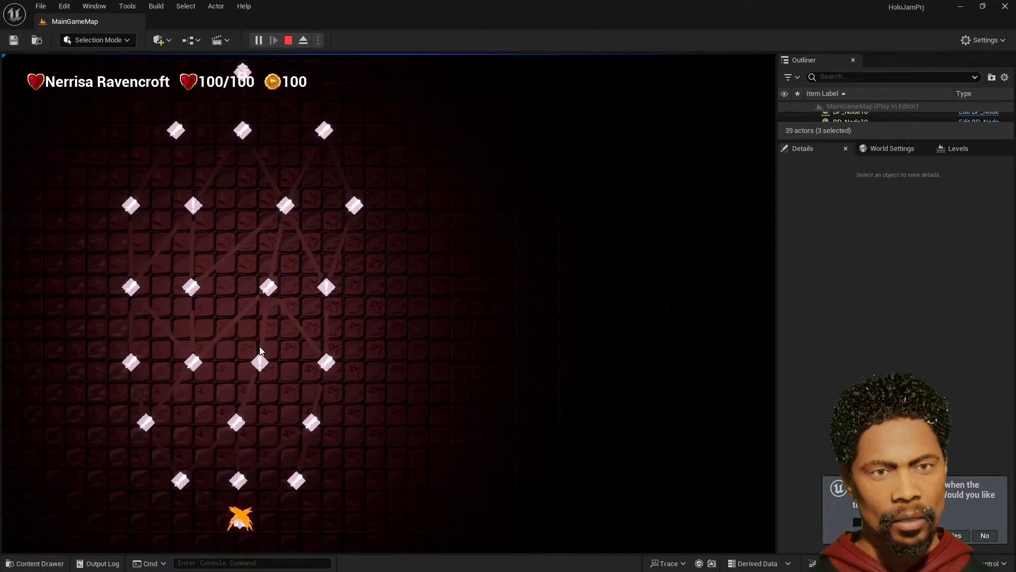
{"action": "left_click", "coordinate": [192, 478]}
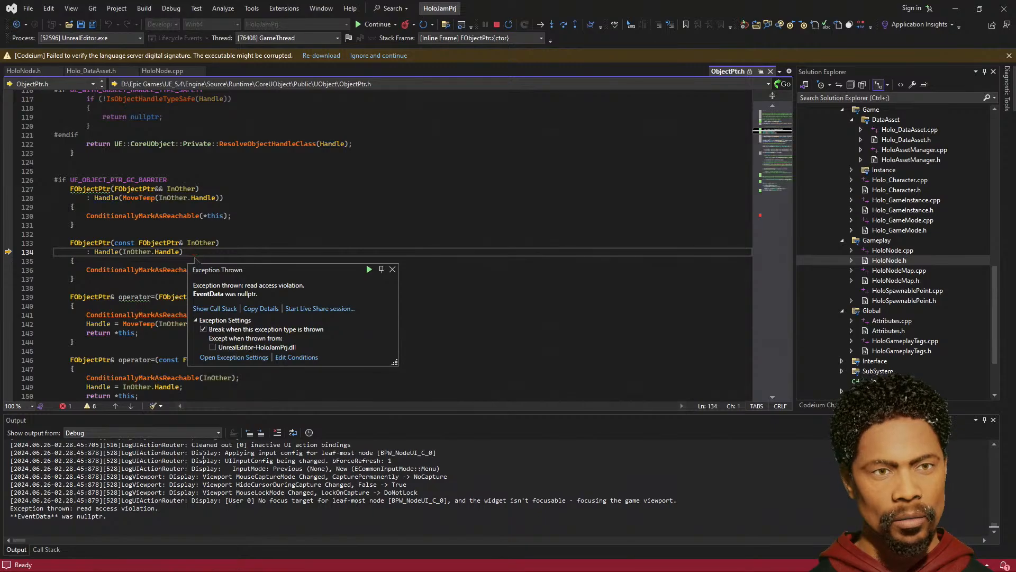
- Trace the EventData exception through the call stack to UHoloNode_Multi::RunMapEvent and restart the debug session
{"action": "left_click", "coordinate": [47, 549]}
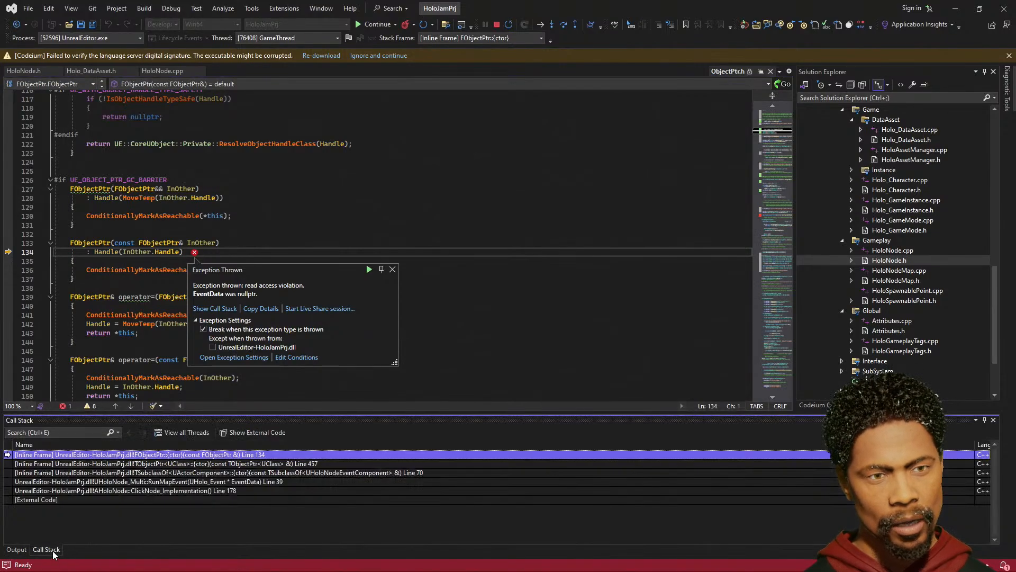
{"action": "double_click", "coordinate": [289, 464]}
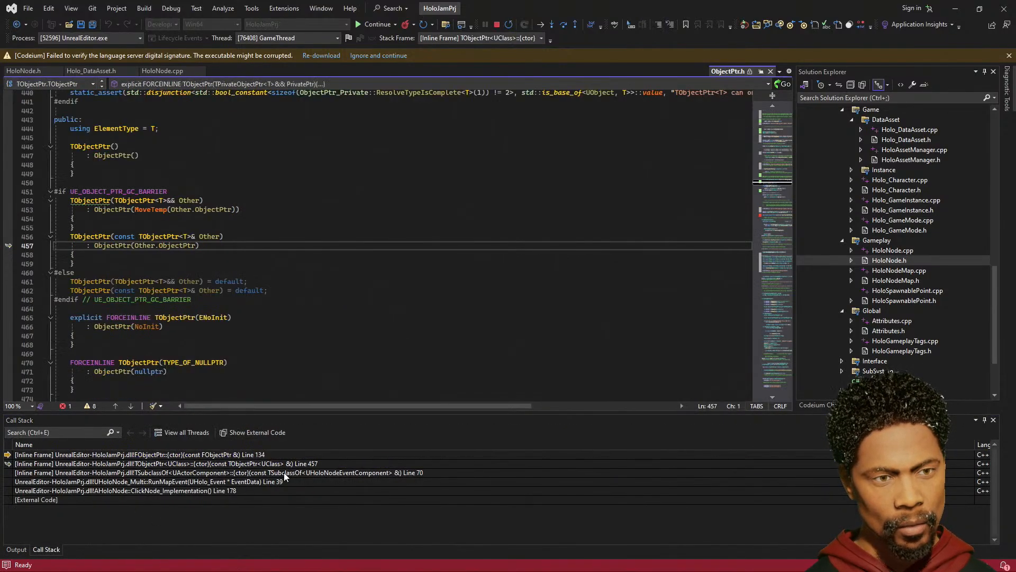
{"action": "double_click", "coordinate": [278, 472]}
{"action": "double_click", "coordinate": [267, 482]}
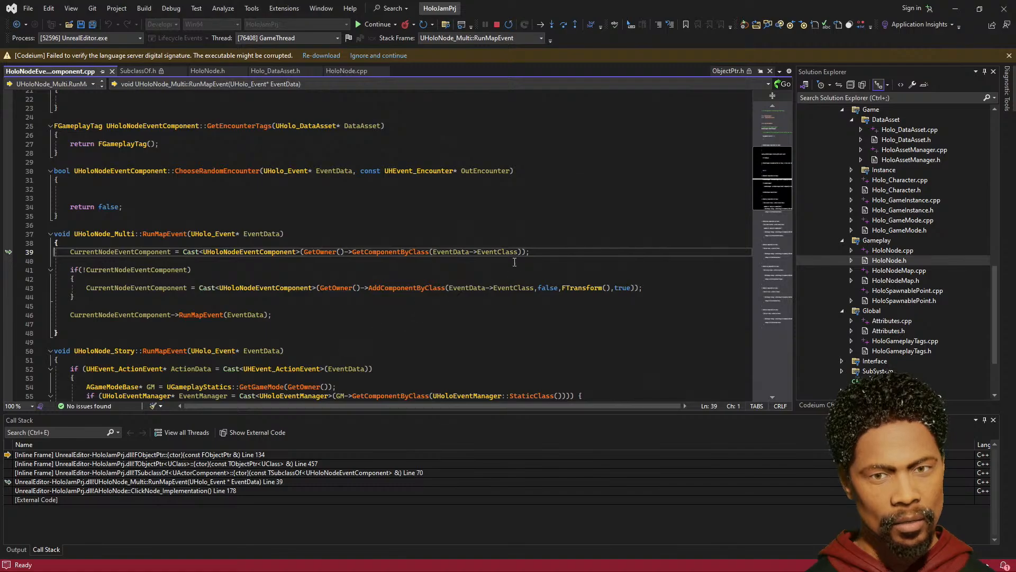
{"action": "mouse_move", "coordinate": [457, 252]}
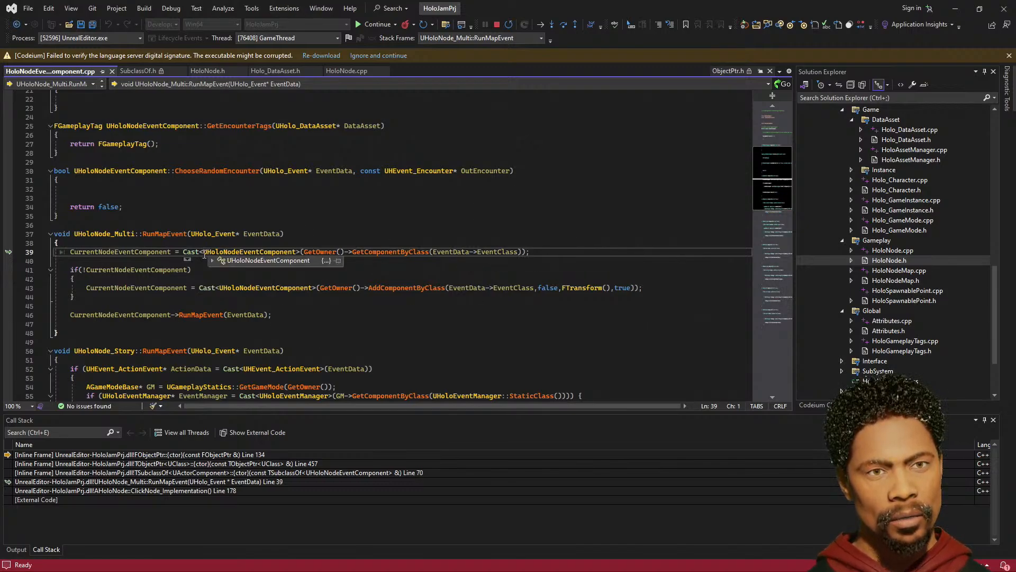
{"action": "mouse_move", "coordinate": [176, 235]}
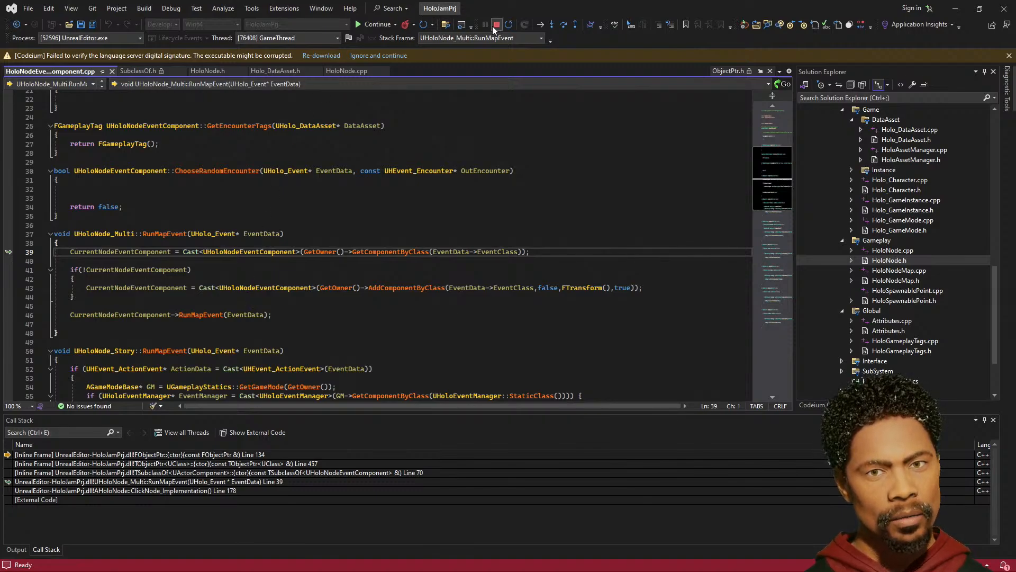
{"action": "left_click", "coordinate": [509, 24]}
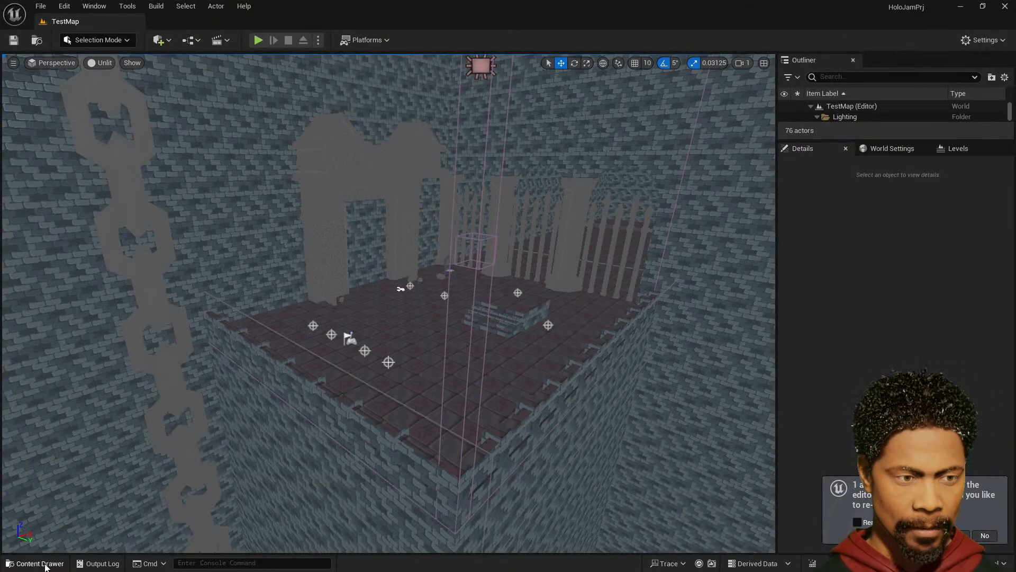
- Open the DA_H_Encounter_1 data asset from the DataAsset/Event/Encounters folder to check its event settings
{"action": "left_click", "coordinate": [37, 563]}
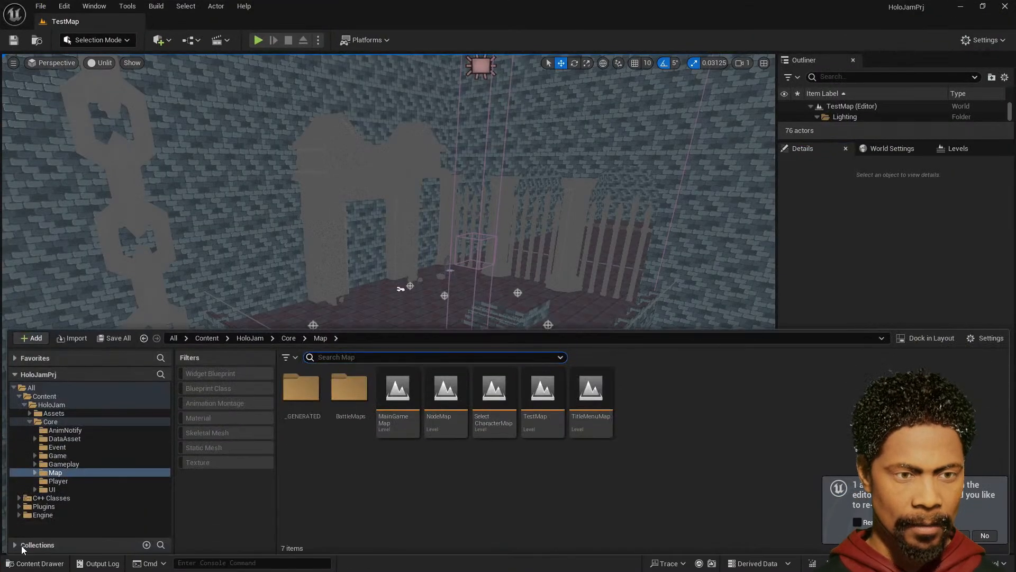
{"action": "left_click", "coordinate": [78, 440]}
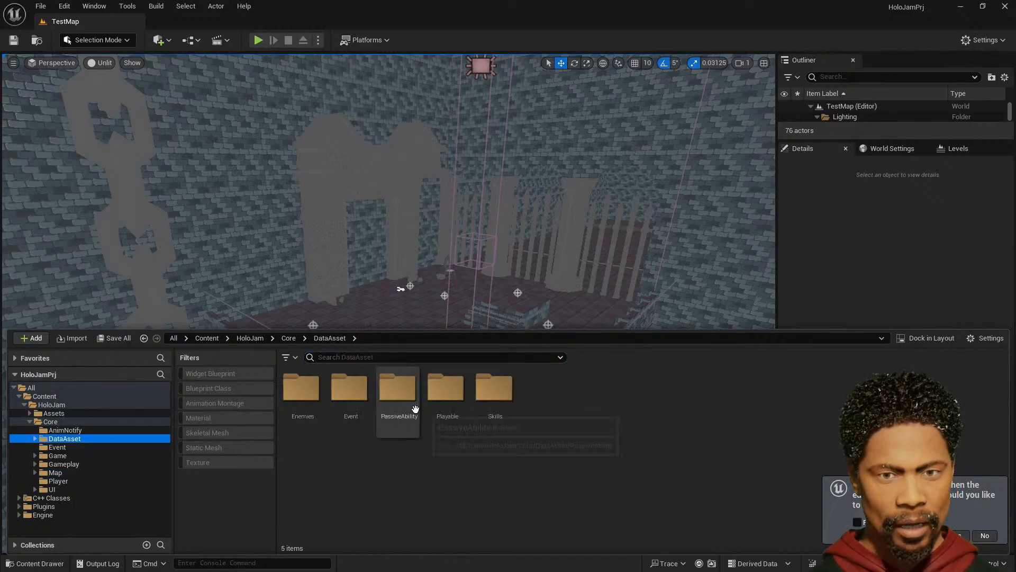
{"action": "left_click", "coordinate": [349, 402]}
{"action": "double_click", "coordinate": [350, 405]}
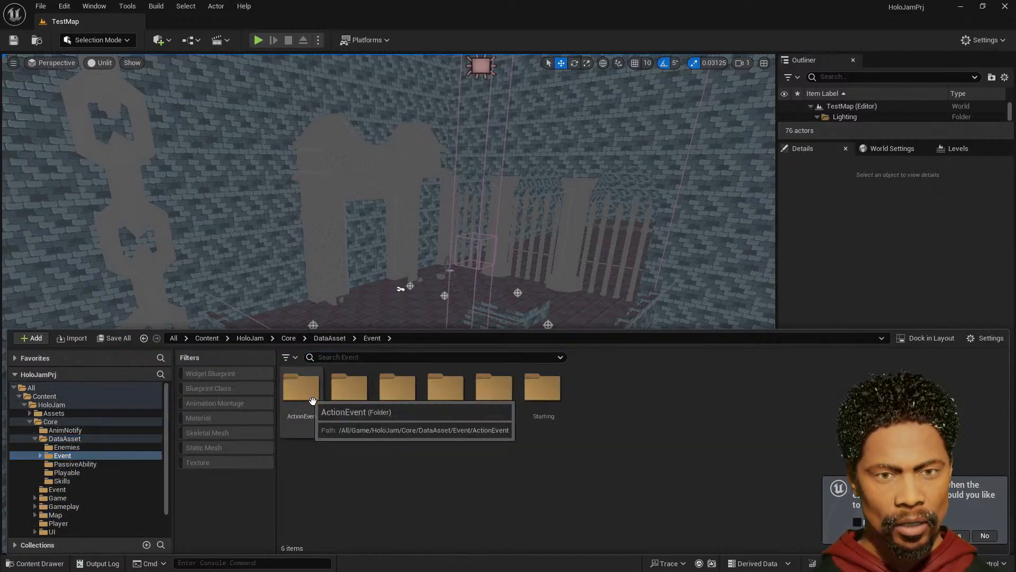
{"action": "double_click", "coordinate": [417, 401]}
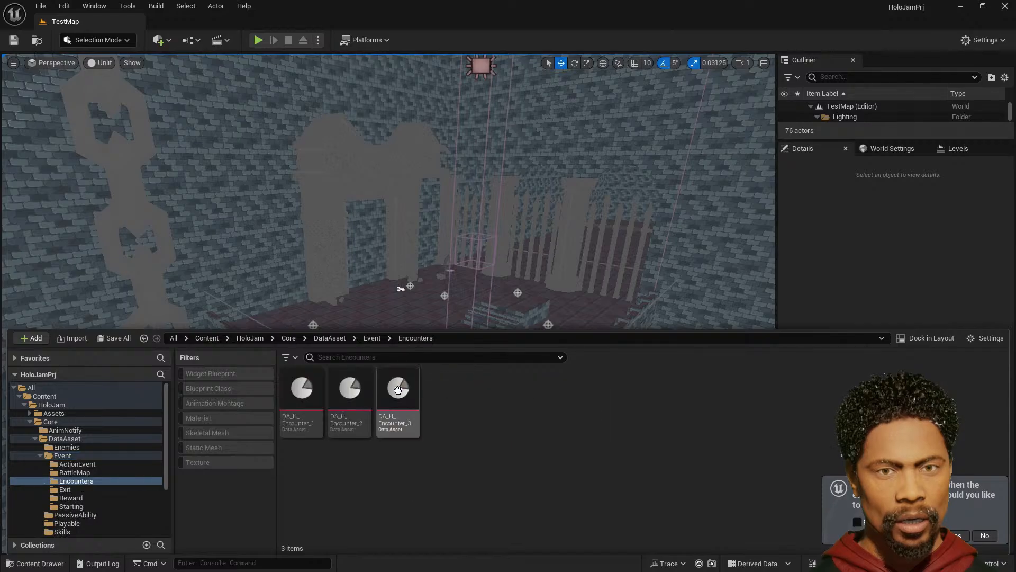
{"action": "double_click", "coordinate": [309, 390]}
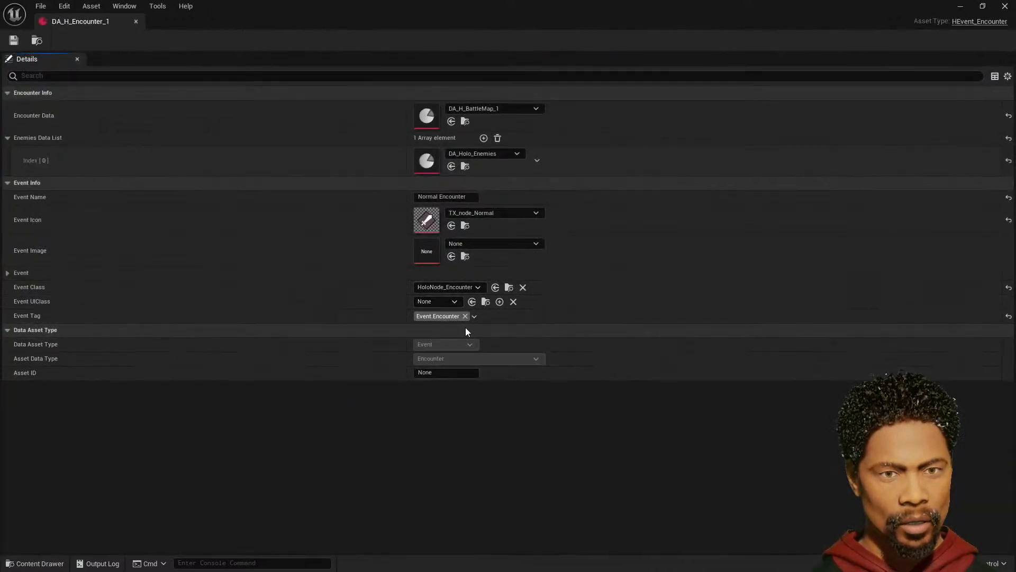
- Open DA_H_Encounter_2, review its Event UIClass choices without changing them, and return to the RunMapEvent code in Visual Studio
{"action": "left_click", "coordinate": [22, 562]}
{"action": "double_click", "coordinate": [349, 365]}
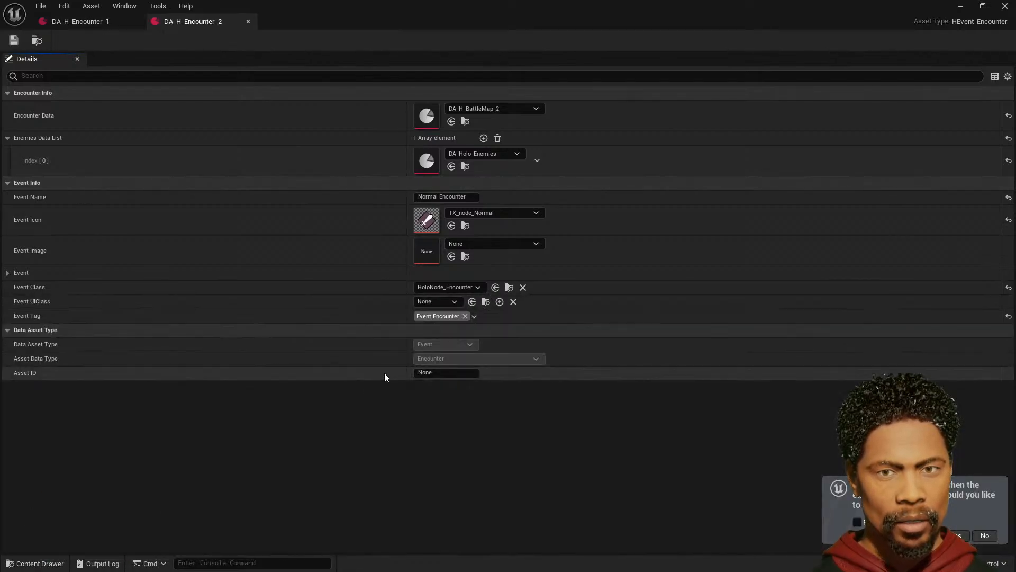
{"action": "left_click", "coordinate": [448, 302]}
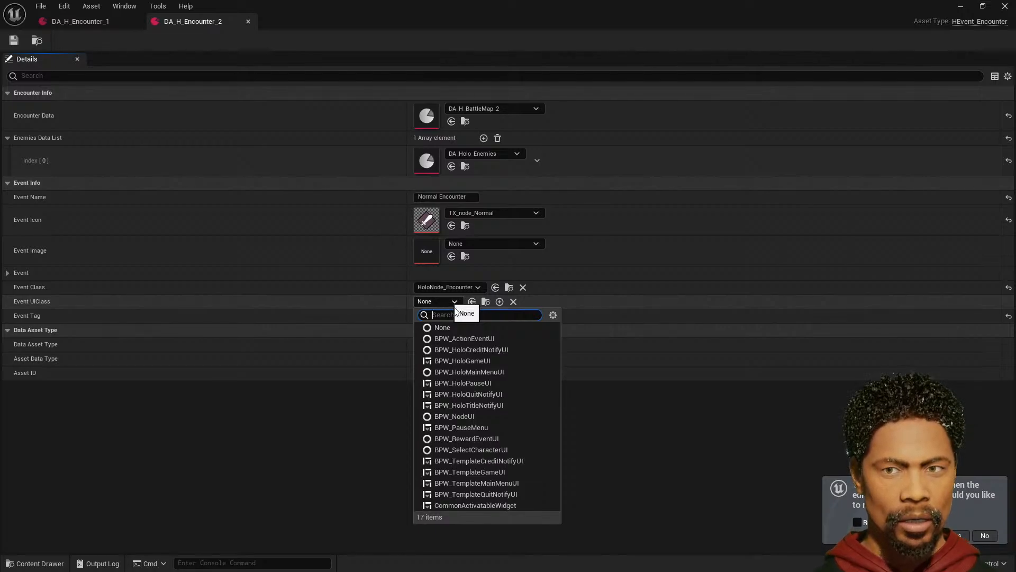
{"action": "left_click", "coordinate": [761, 495]}
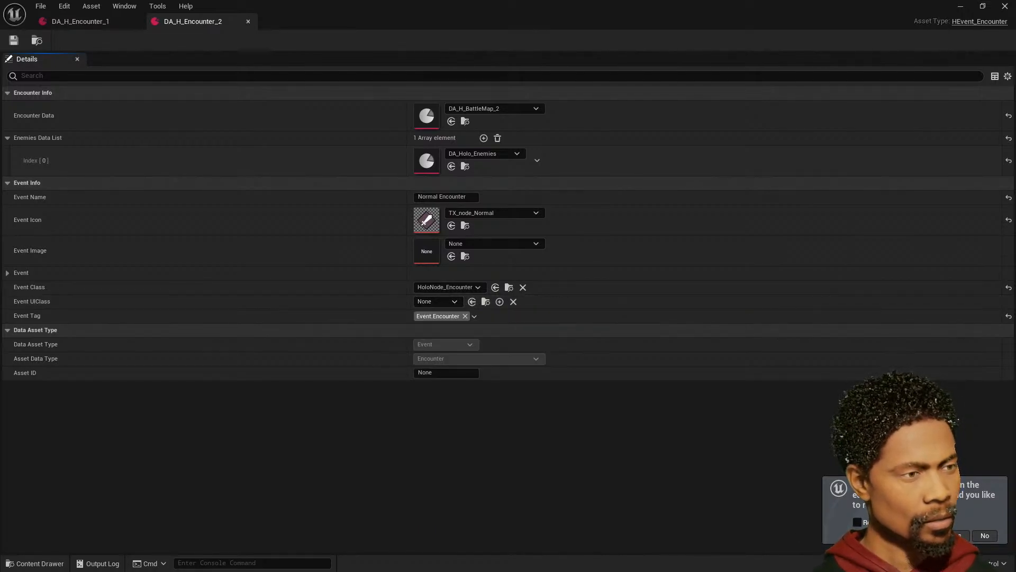
{"action": "key", "text": "alt+Tab"}
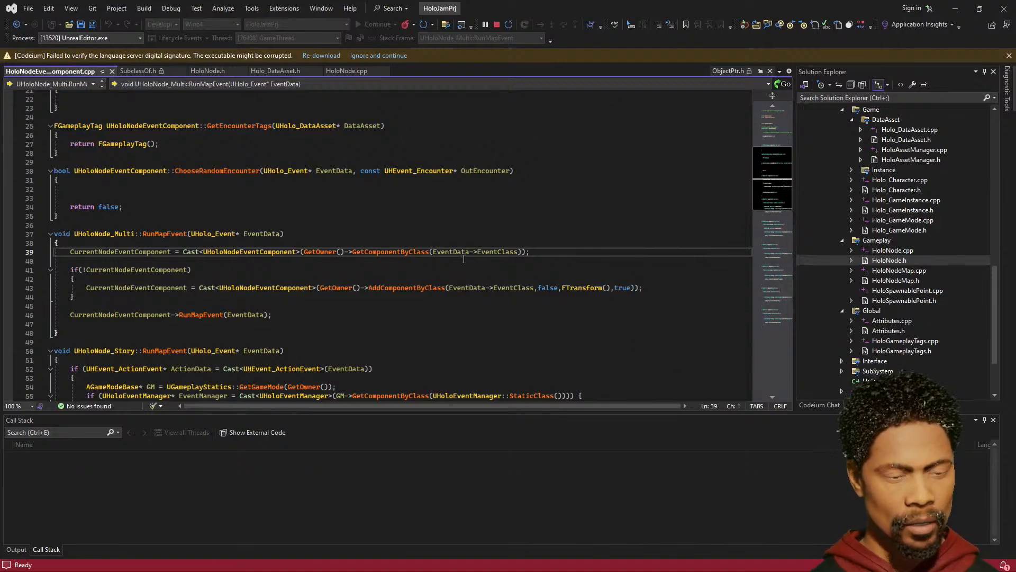
- Highlight EventClass in RunMapEvent, switch to Unreal Editor and open DA_H_AE_Donuts from the ActionEvent folder to check its Event Class
{"action": "double_click", "coordinate": [490, 253]}
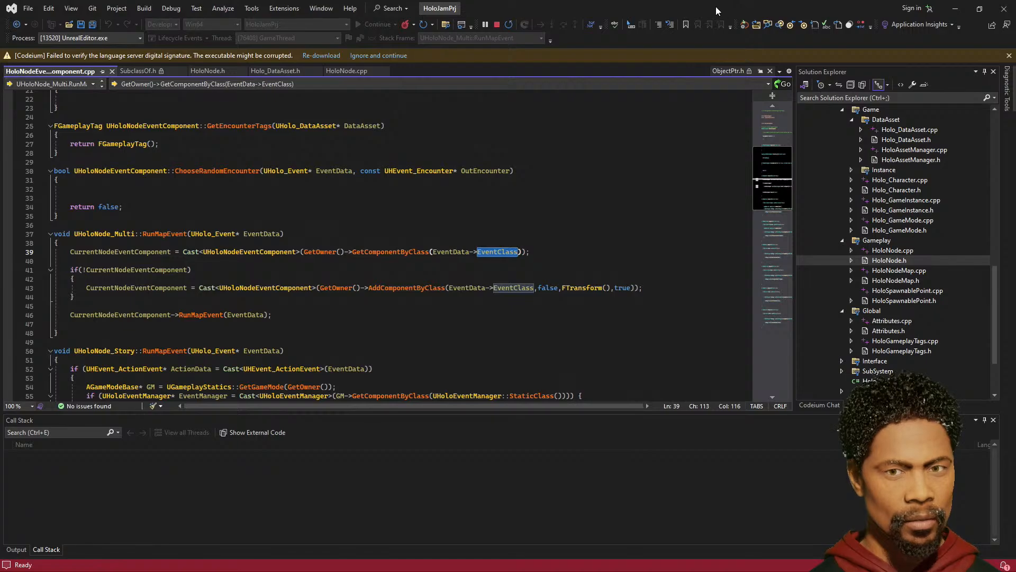
{"action": "left_click_drag", "start_coordinate": [715, 6], "coordinate": [1015, 5]}
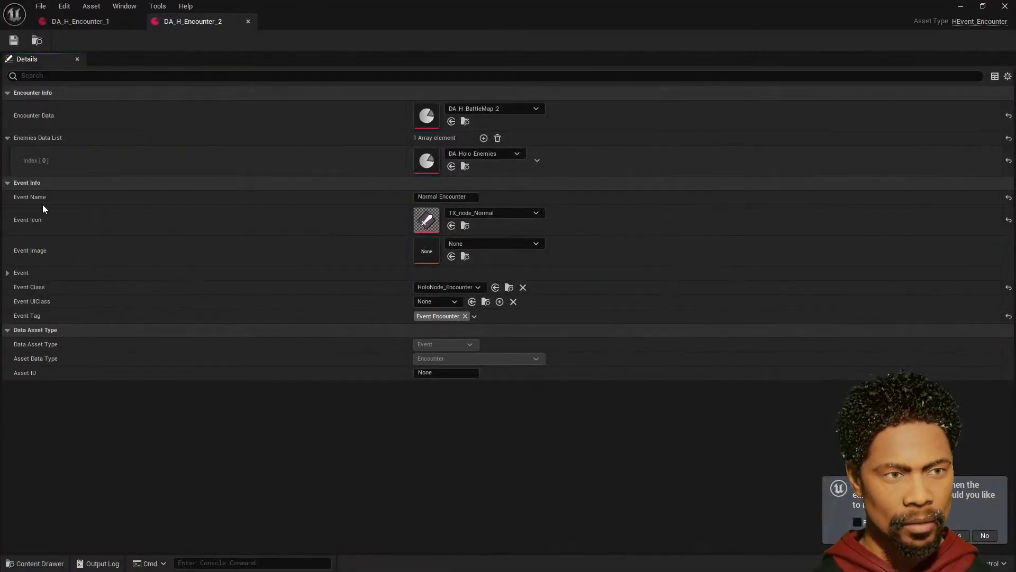
{"action": "left_click", "coordinate": [33, 563]}
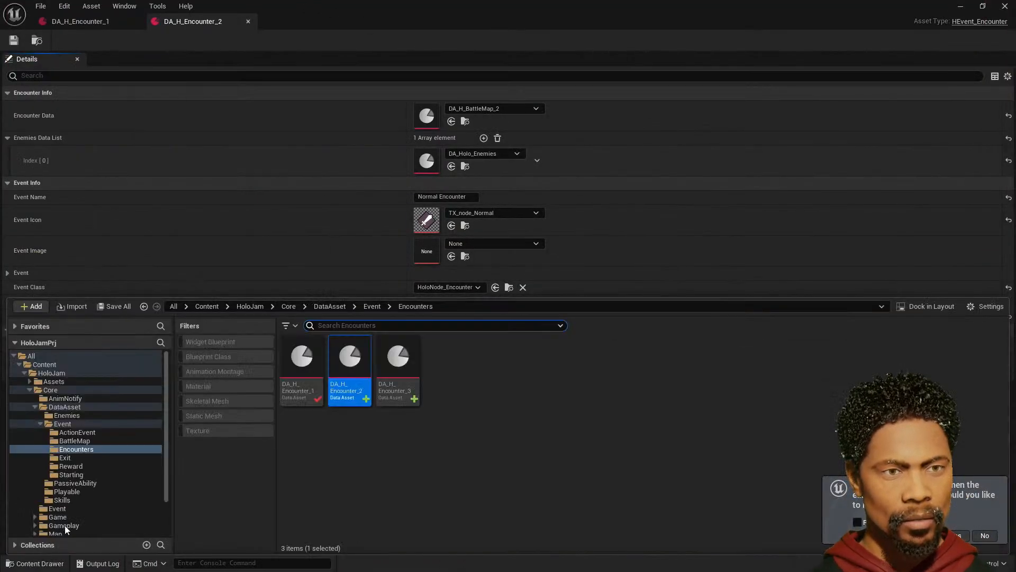
{"action": "left_click", "coordinate": [88, 433]}
{"action": "double_click", "coordinate": [302, 363]}
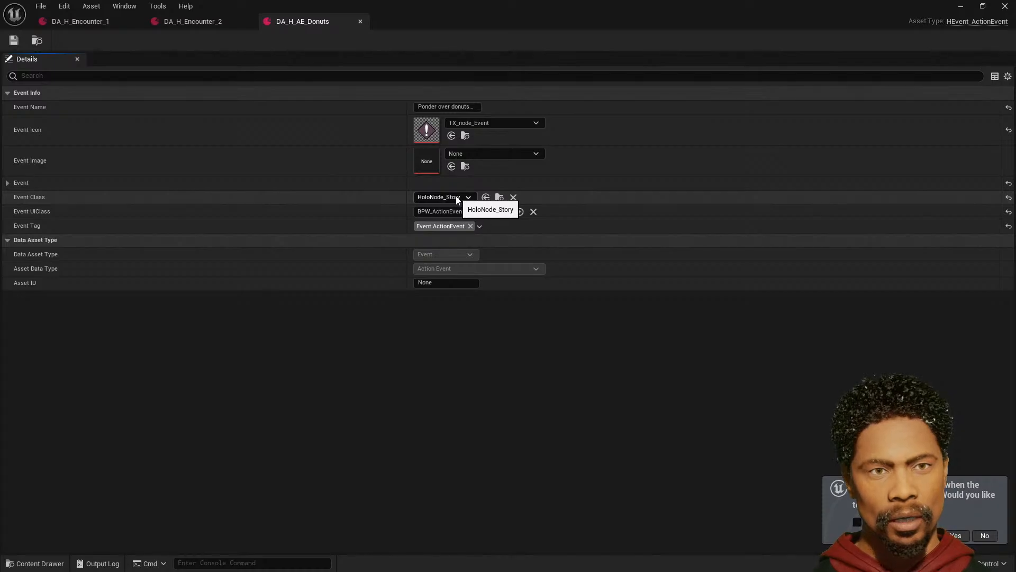
{"action": "left_click", "coordinate": [21, 563]}
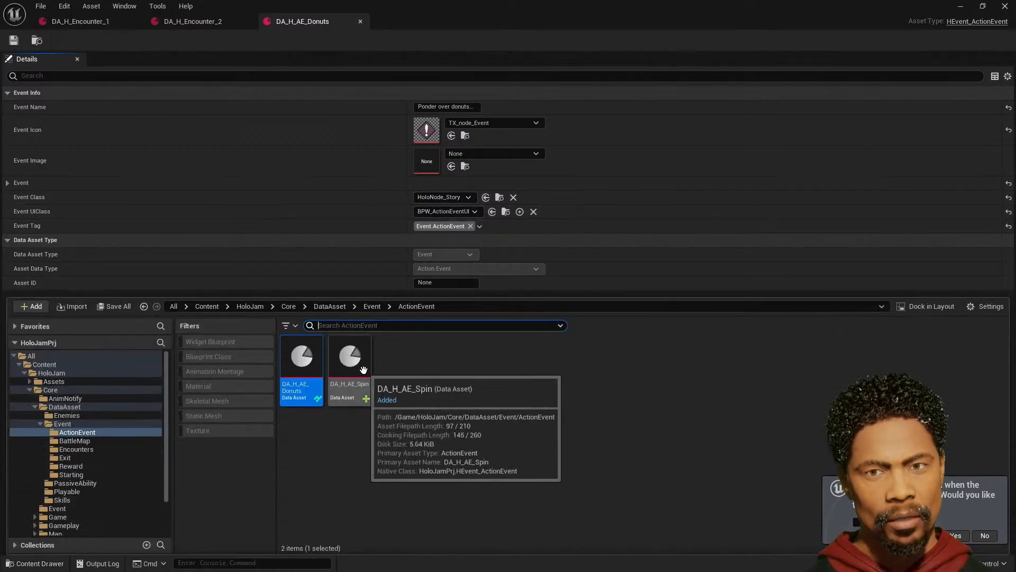
{"action": "left_click", "coordinate": [572, 420]}
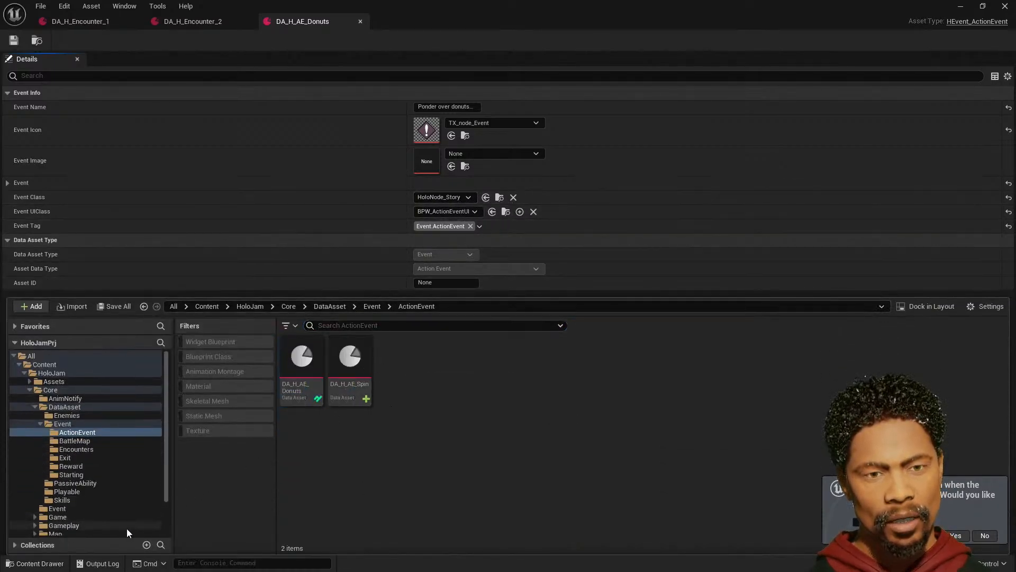
- Switch to Visual Studio and trace CurrentEventData in HoloNode.cpp from the RunMapEvent call in ClickNode_Implementation back to its assignments
{"action": "key", "text": "alt+Tab"}
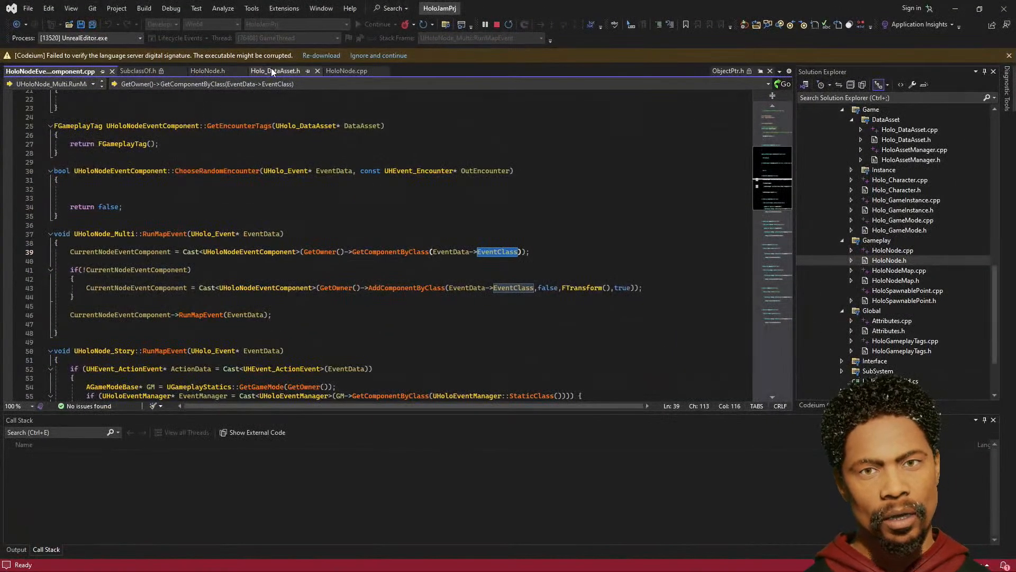
{"action": "left_click", "coordinate": [343, 69]}
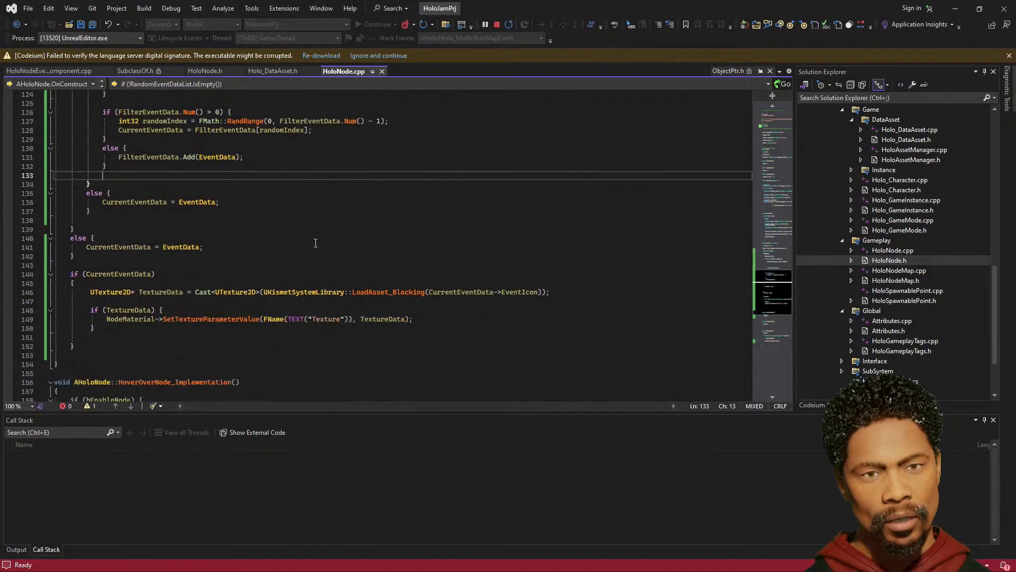
{"action": "scroll", "coordinate": [315, 243], "scroll_direction": "down", "scroll_amount": 10}
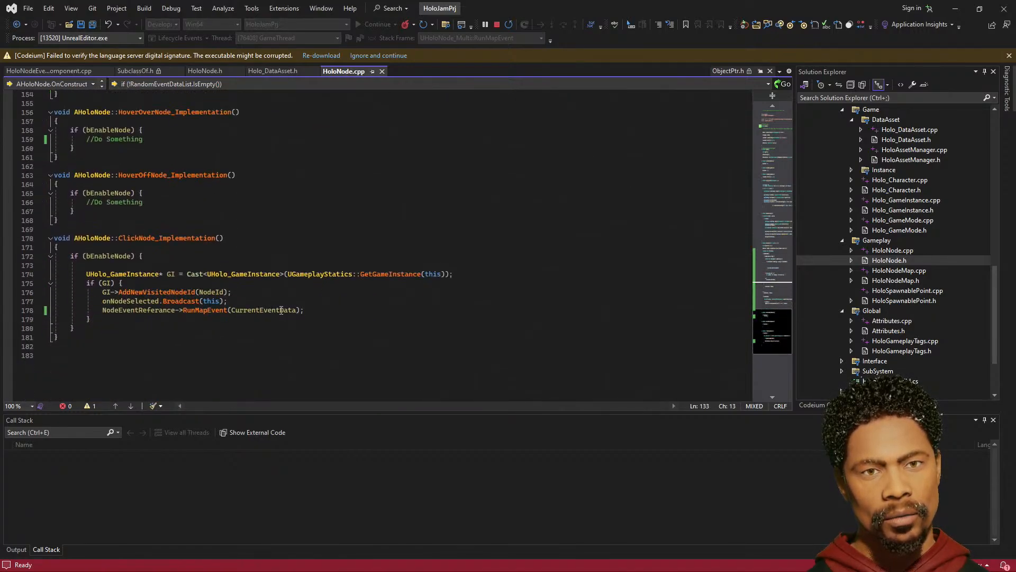
{"action": "left_click", "coordinate": [281, 310]}
{"action": "scroll", "coordinate": [329, 292], "scroll_direction": "up", "scroll_amount": 12}
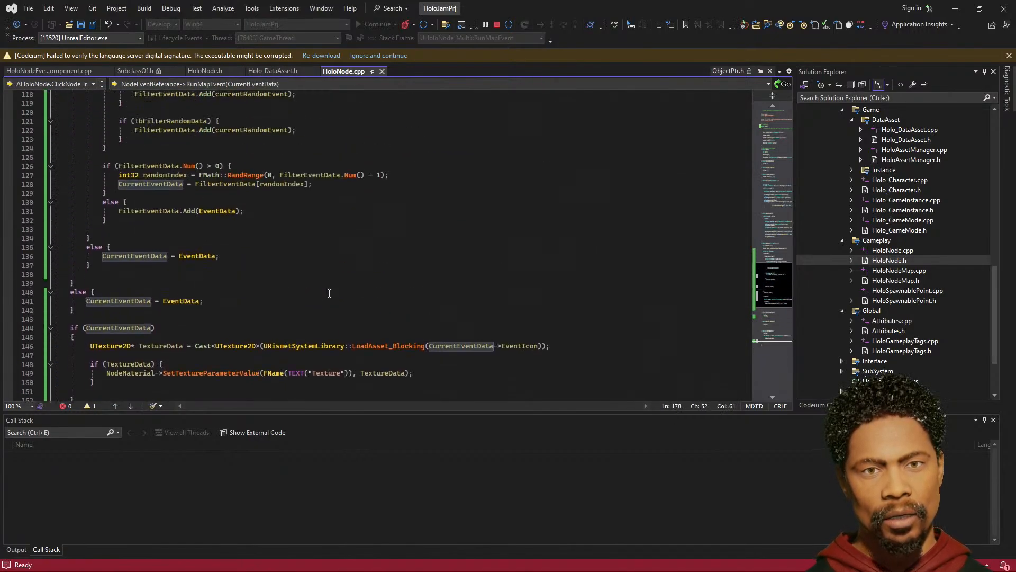
{"action": "scroll", "coordinate": [329, 292], "scroll_direction": "down", "scroll_amount": 3}
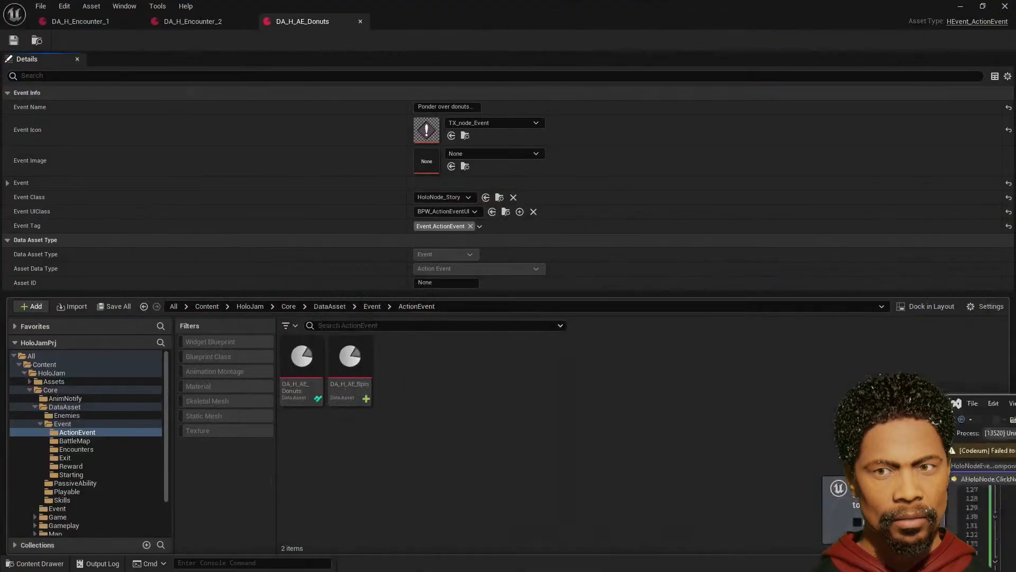
- Return to Unreal Editor and compare the event settings of DA_H_Encounter_2 and DA_H_Encounter_1
{"action": "left_click", "coordinate": [198, 20]}
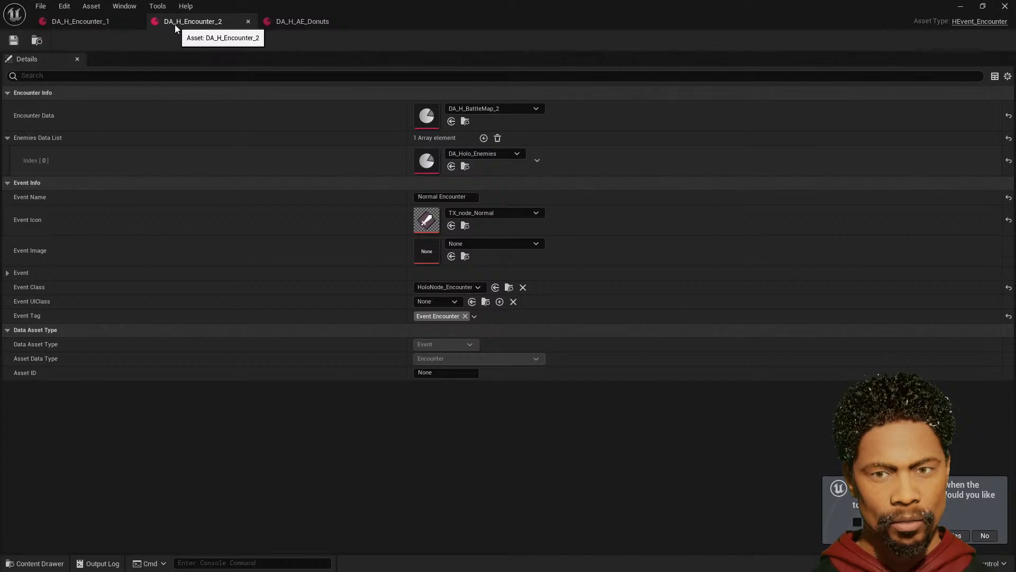
{"action": "left_click", "coordinate": [87, 22]}
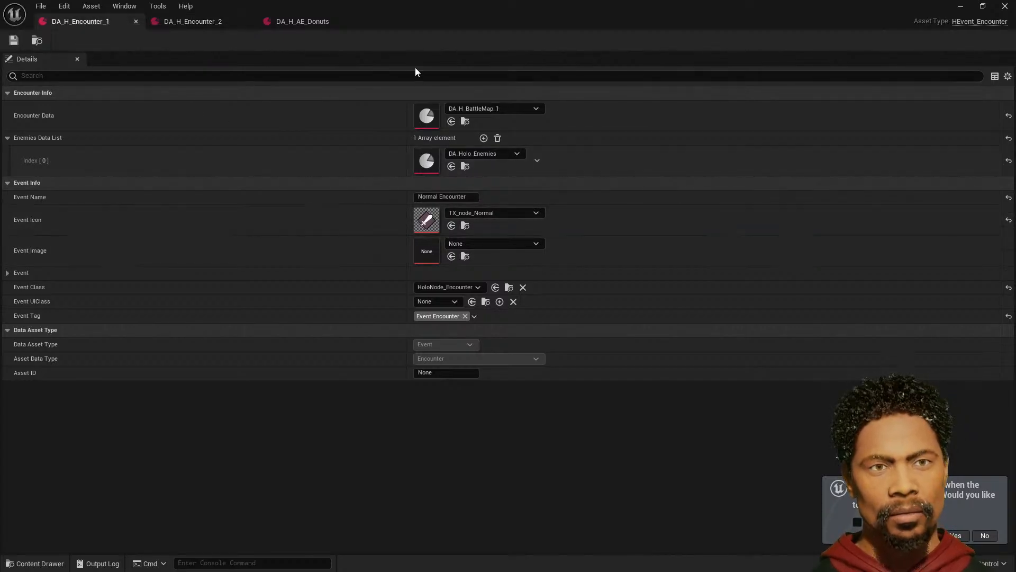
- Leave the data asset editors and open the MainGameMap level from the HoloJam/Core/Map folder
{"action": "left_click_drag", "start_coordinate": [455, 21], "coordinate": [421, 179]}
{"action": "left_click", "coordinate": [795, 180]}
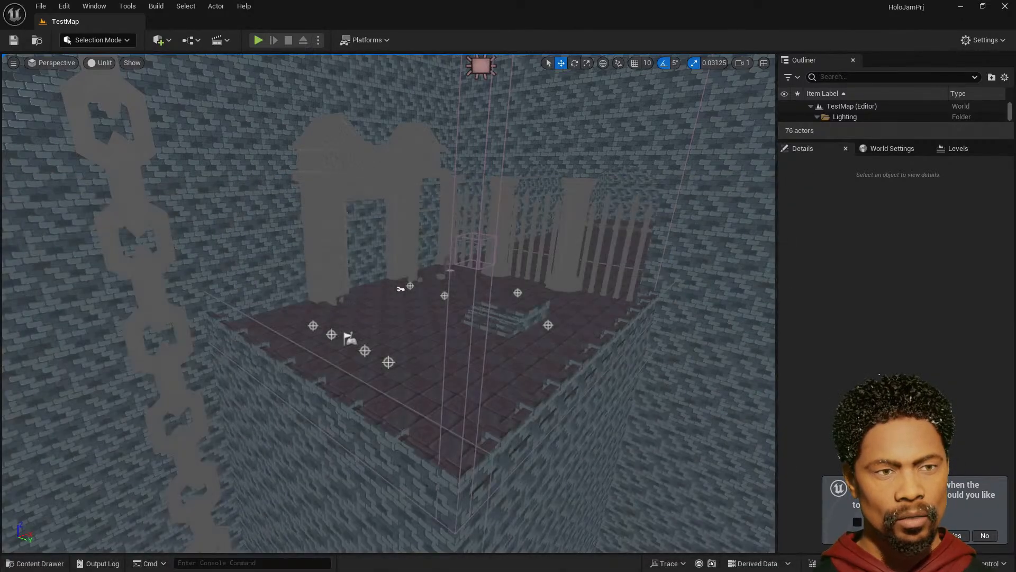
{"action": "left_click", "coordinate": [35, 563]}
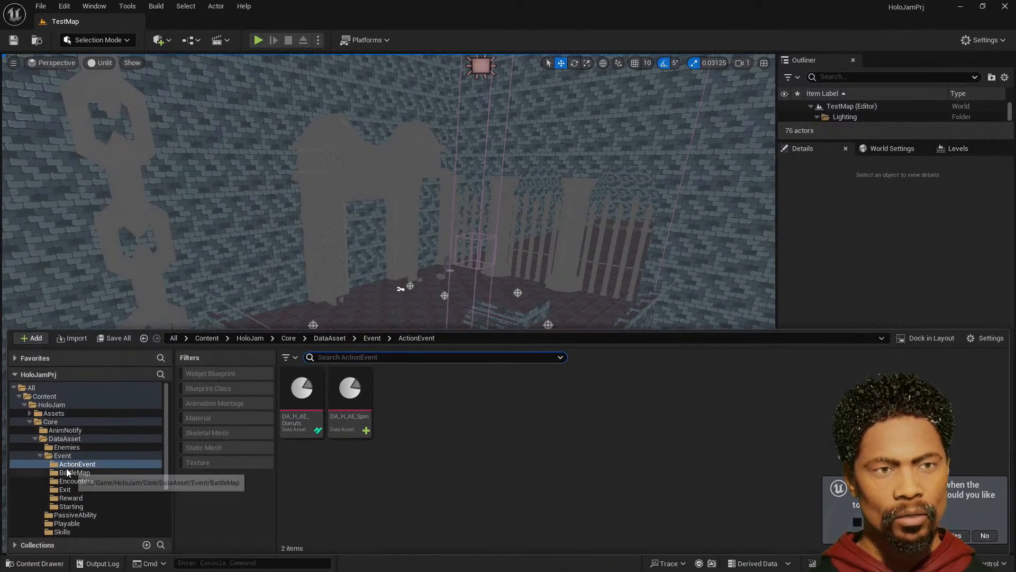
{"action": "scroll", "coordinate": [62, 445], "scroll_direction": "down", "scroll_amount": 3}
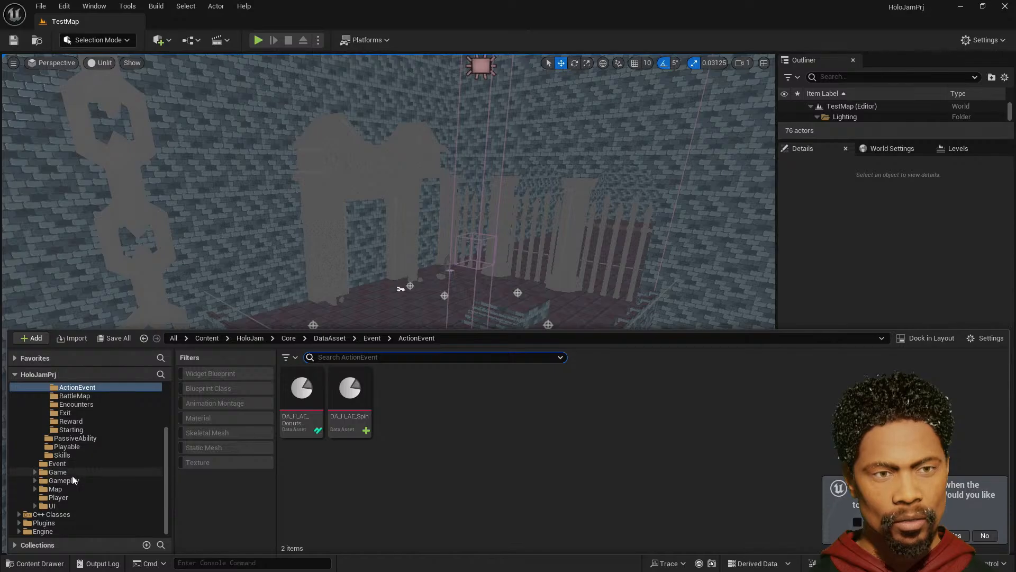
{"action": "left_click", "coordinate": [66, 488]}
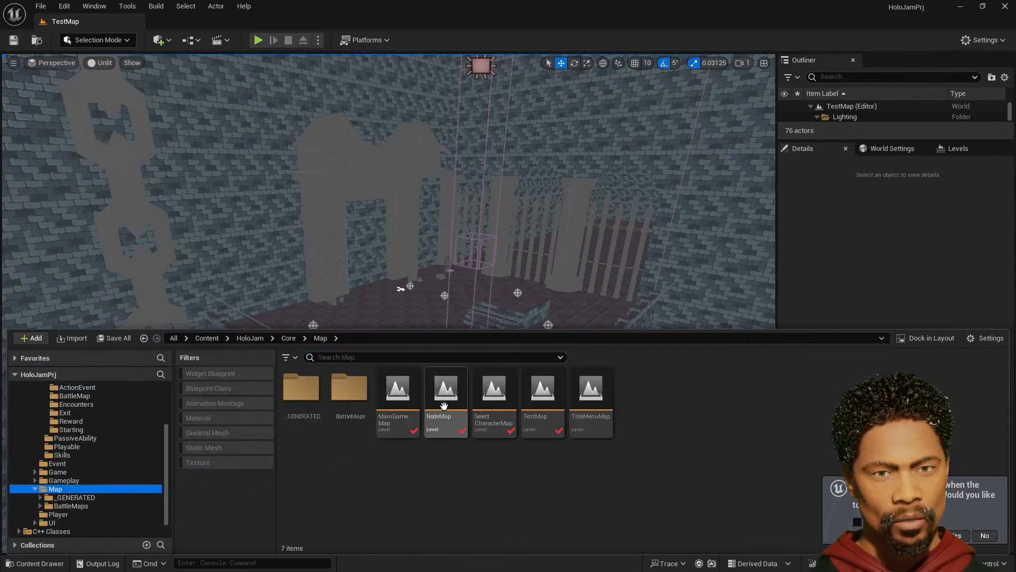
{"action": "double_click", "coordinate": [395, 405]}
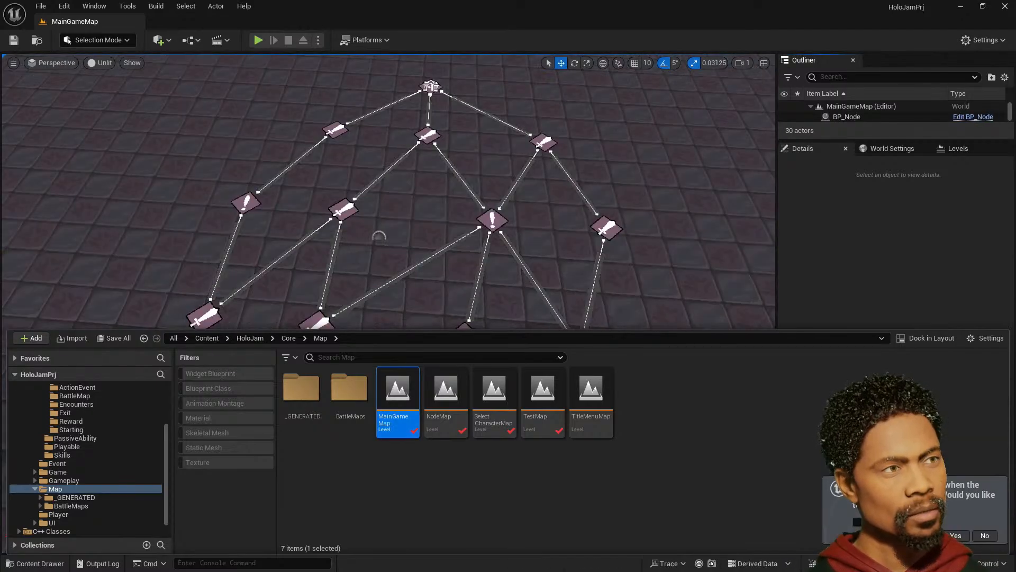
- Select the leftmost encounter node in the row nearest the campfire and toggle its Filter Random Data option off and back on
{"action": "key", "text": "s"}
{"action": "right_click_drag", "start_coordinate": [389, 303], "coordinate": [421, 280]}
{"action": "key", "text": "w"}
{"action": "key", "text": "a"}
{"action": "key", "text": "d"}
{"action": "key", "text": "a"}
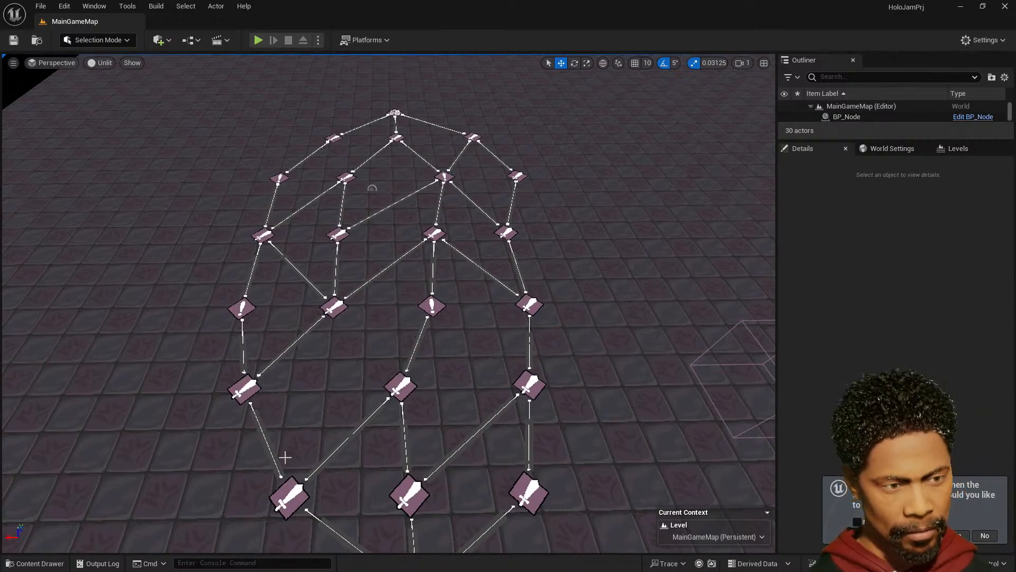
{"action": "left_click", "coordinate": [290, 495]}
{"action": "scroll", "coordinate": [796, 364], "scroll_direction": "down", "scroll_amount": 2}
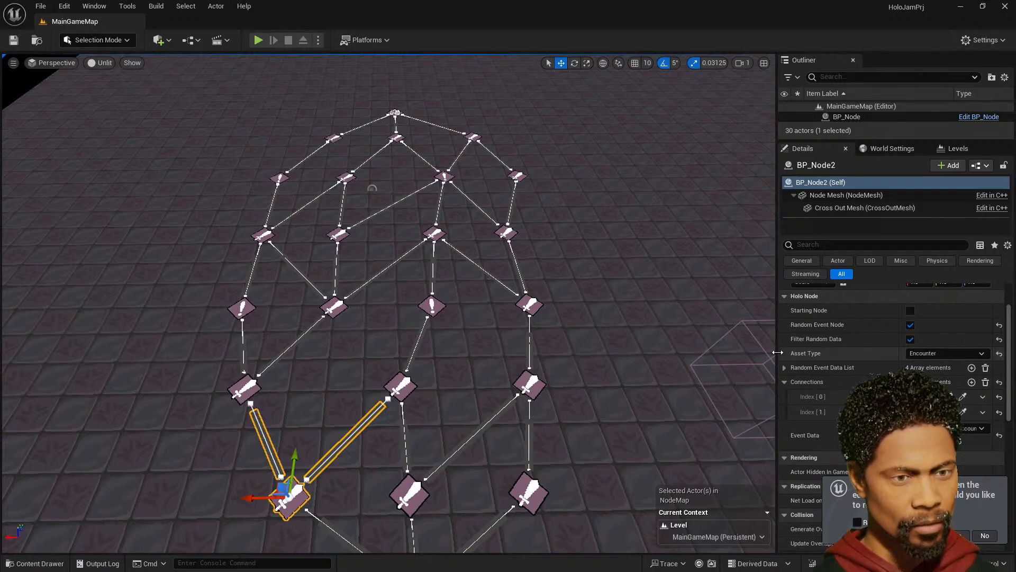
{"action": "left_click_drag", "start_coordinate": [777, 352], "coordinate": [640, 351]}
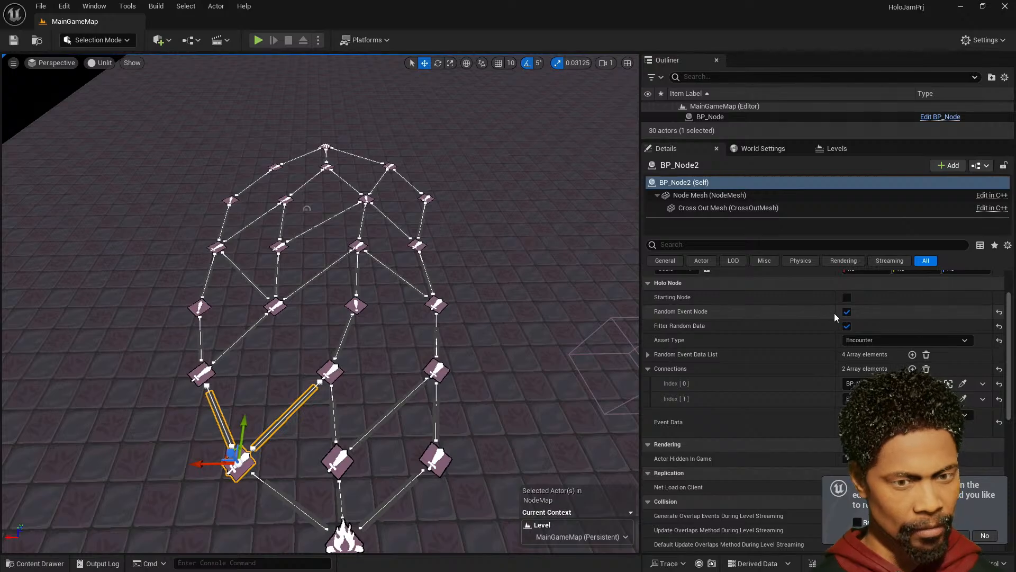
{"action": "left_click", "coordinate": [848, 326]}
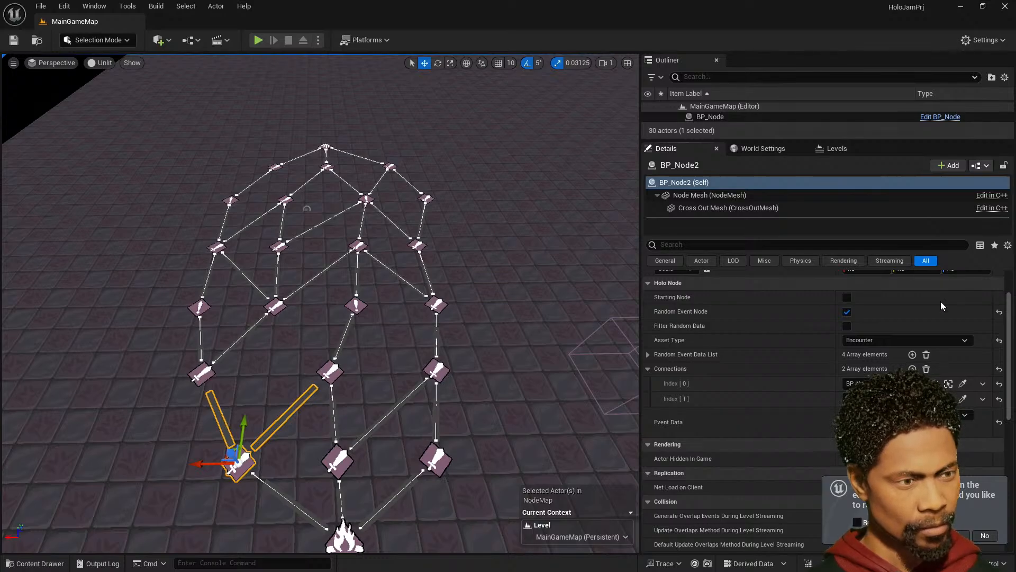
{"action": "left_click", "coordinate": [847, 326]}
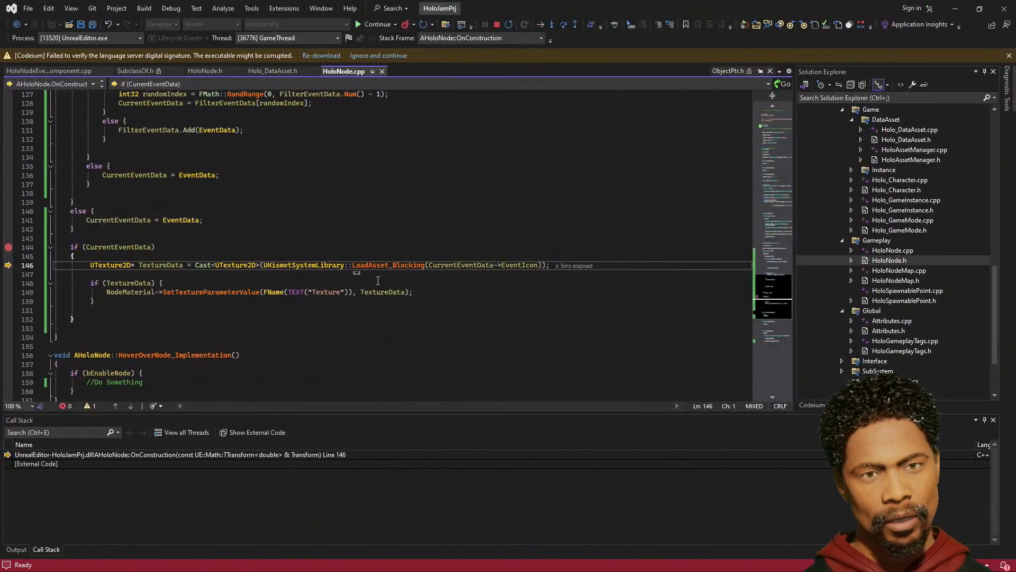
- In Visual Studio, inspect CurrentEventData at the OnConstruction breakpoint and add a breakpoint on the RunMapEvent call in ClickNode_Implementation
{"action": "mouse_move", "coordinate": [127, 244]}
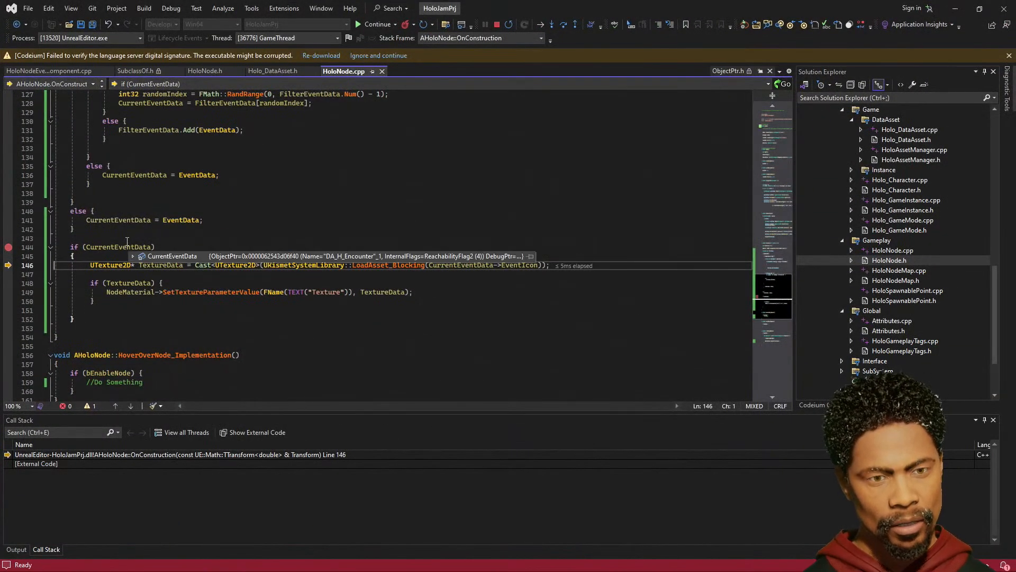
{"action": "scroll", "coordinate": [191, 335], "scroll_direction": "down", "scroll_amount": 11}
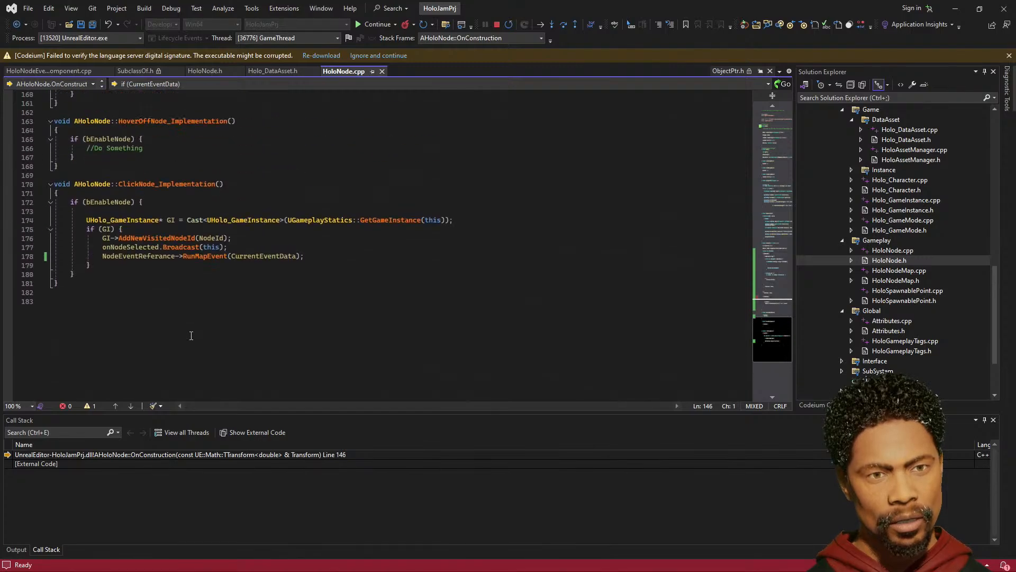
{"action": "scroll", "coordinate": [191, 335], "scroll_direction": "up", "scroll_amount": 4}
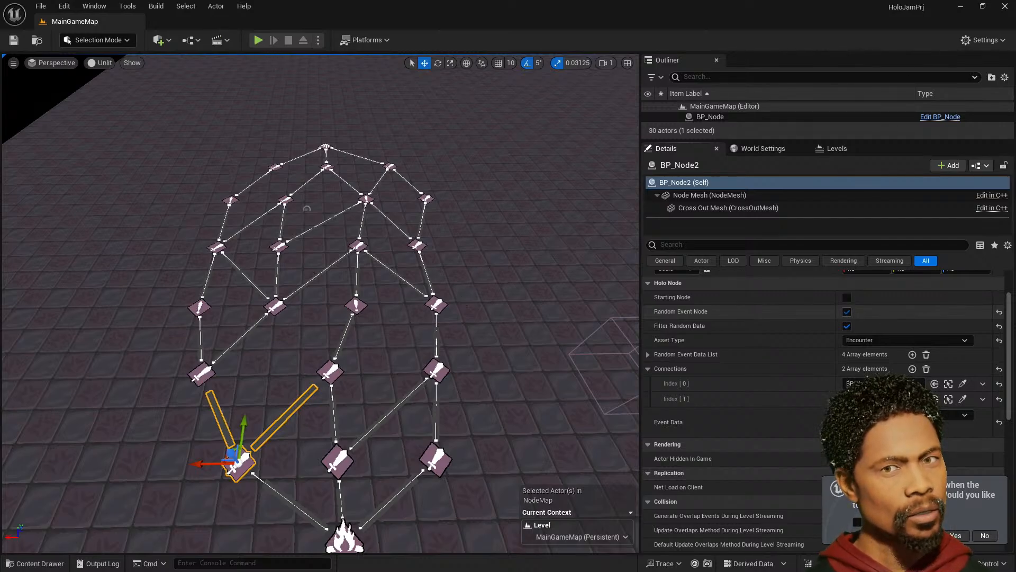
- Turn off the node's Random Event Node option, then play-test by entering the leftmost first-row encounter and inspect CurrentEventData at the breakpoint
{"action": "left_click", "coordinate": [847, 312]}
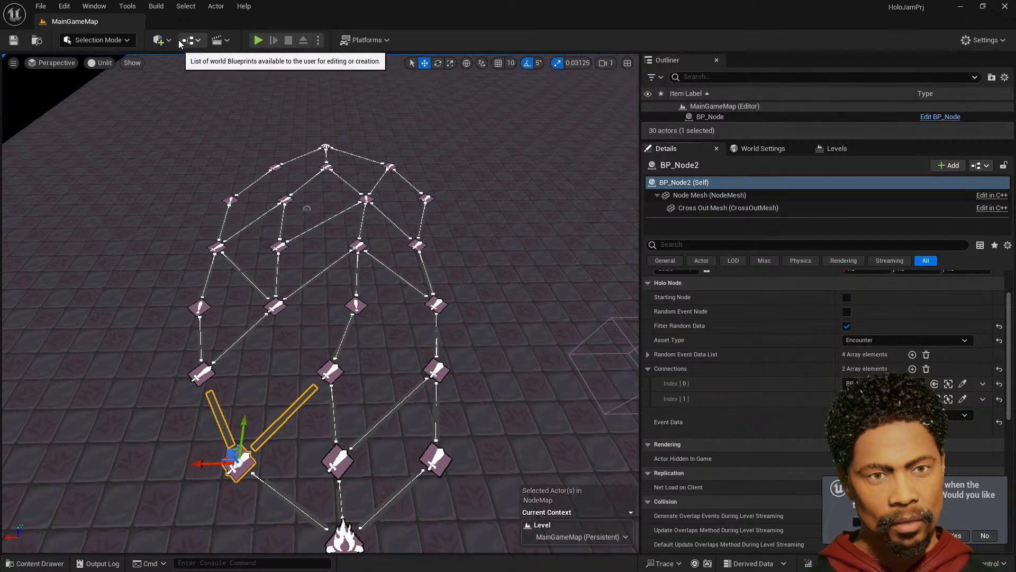
{"action": "left_click", "coordinate": [260, 41]}
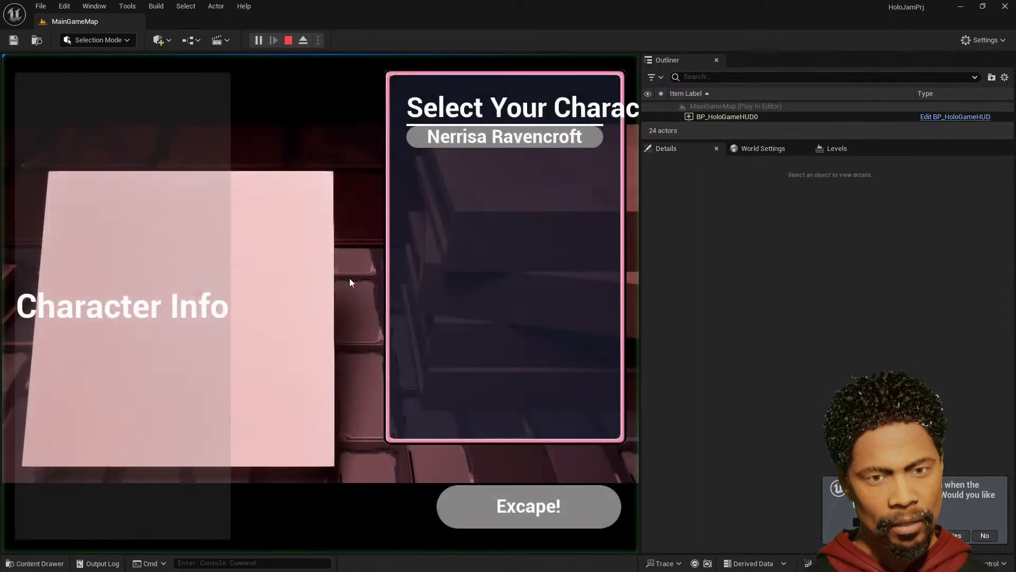
{"action": "left_click", "coordinate": [573, 135]}
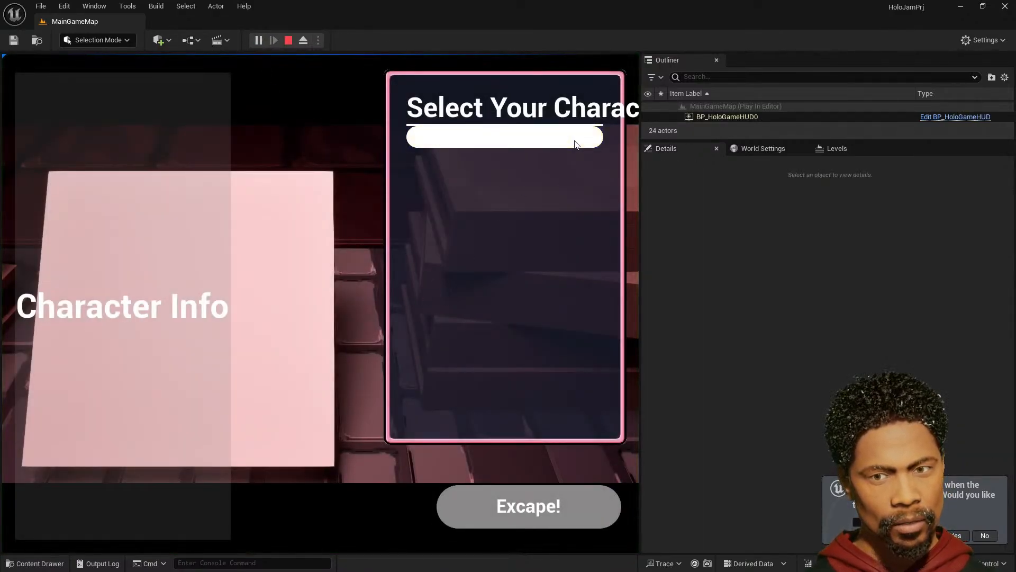
{"action": "left_click", "coordinate": [587, 501]}
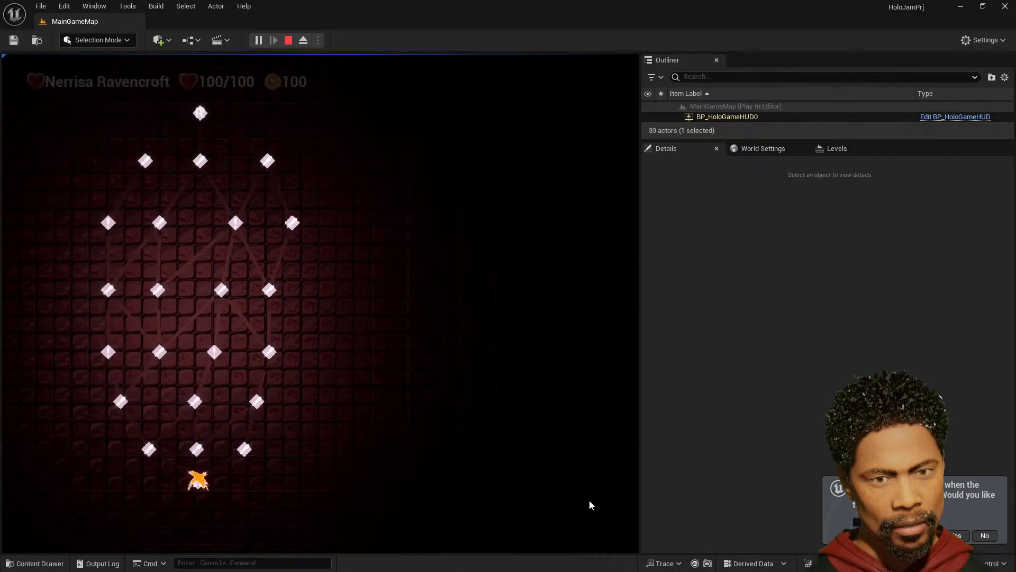
{"action": "left_click", "coordinate": [149, 449]}
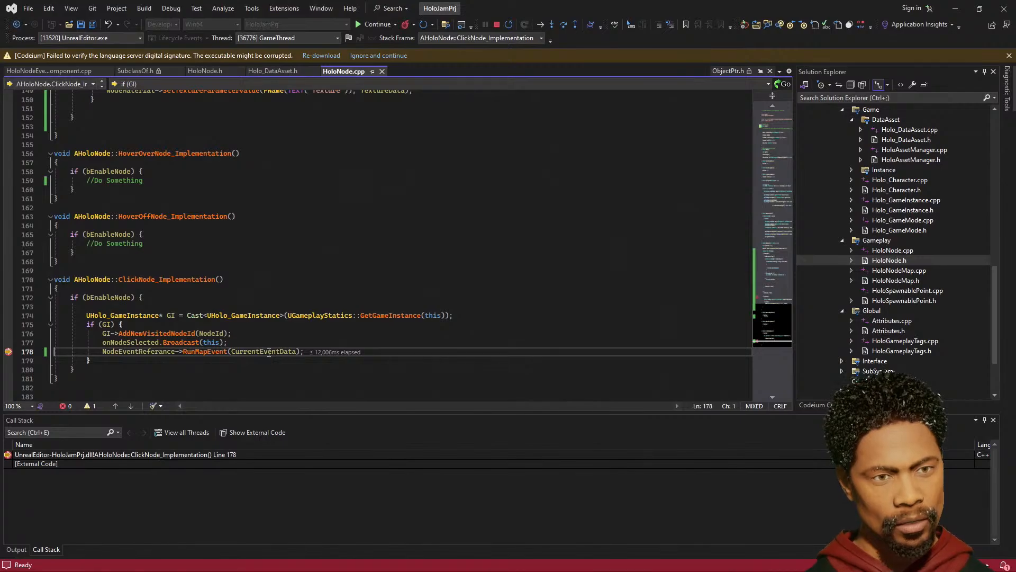
{"action": "mouse_move", "coordinate": [269, 353]}
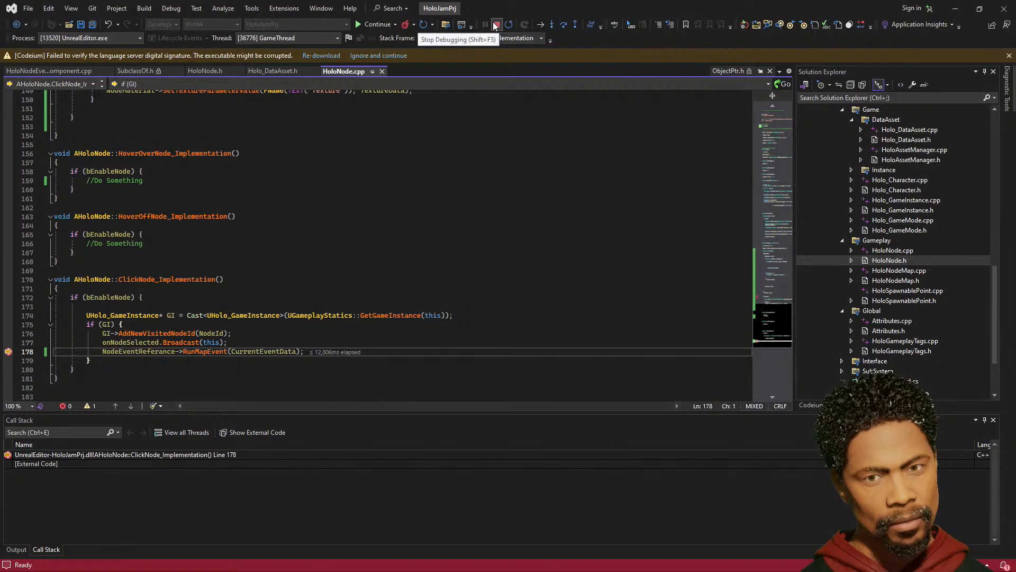
- Review HoloNode.cpp for where event data is assigned, covering the constructor, BeginPlay, OnConstruction and ClickNode_Implementation
{"action": "scroll", "coordinate": [357, 246], "scroll_direction": "up", "scroll_amount": 12}
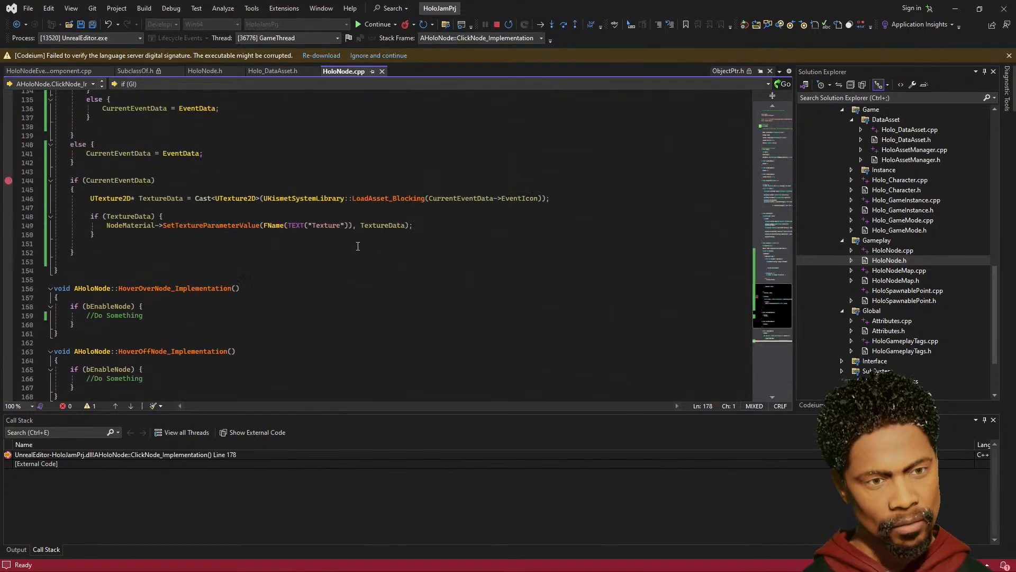
{"action": "scroll", "coordinate": [357, 246], "scroll_direction": "up", "scroll_amount": 5}
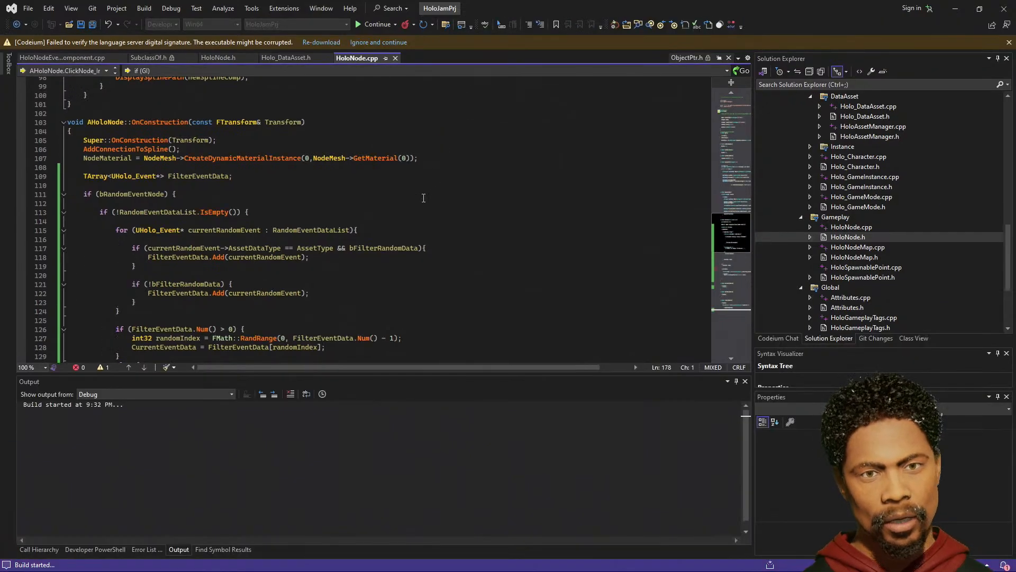
{"action": "scroll", "coordinate": [411, 220], "scroll_direction": "down", "scroll_amount": 11}
{"action": "scroll", "coordinate": [367, 257], "scroll_direction": "down", "scroll_amount": 8}
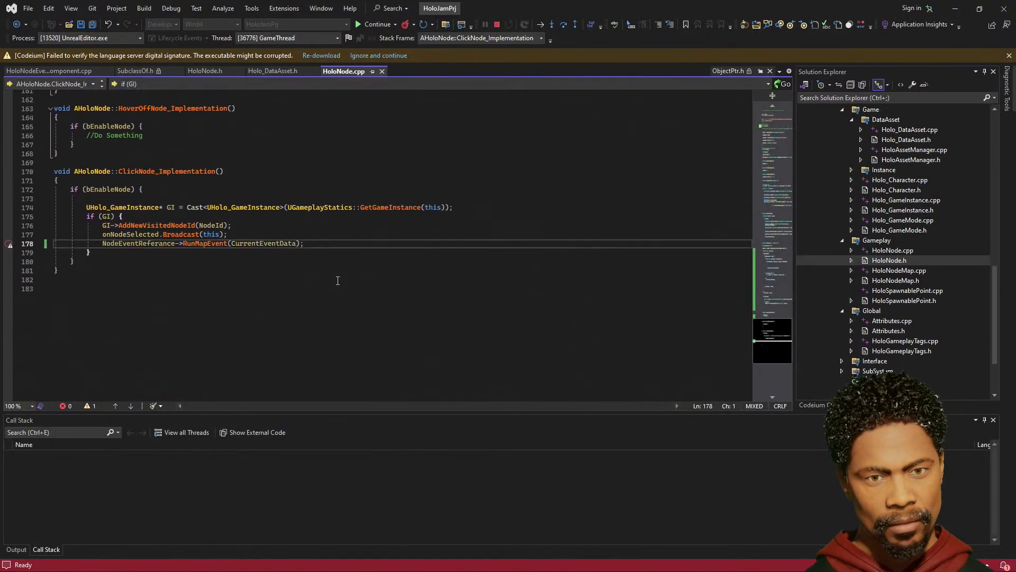
{"action": "scroll", "coordinate": [336, 279], "scroll_direction": "up", "scroll_amount": 14}
{"action": "scroll", "coordinate": [341, 284], "scroll_direction": "up", "scroll_amount": 20}
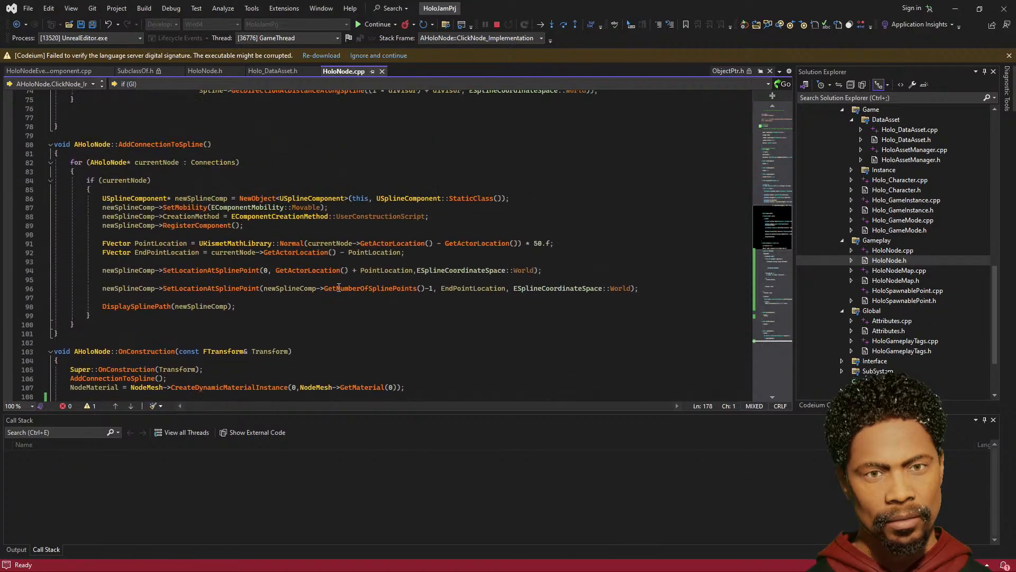
{"action": "scroll", "coordinate": [347, 287], "scroll_direction": "up", "scroll_amount": 7}
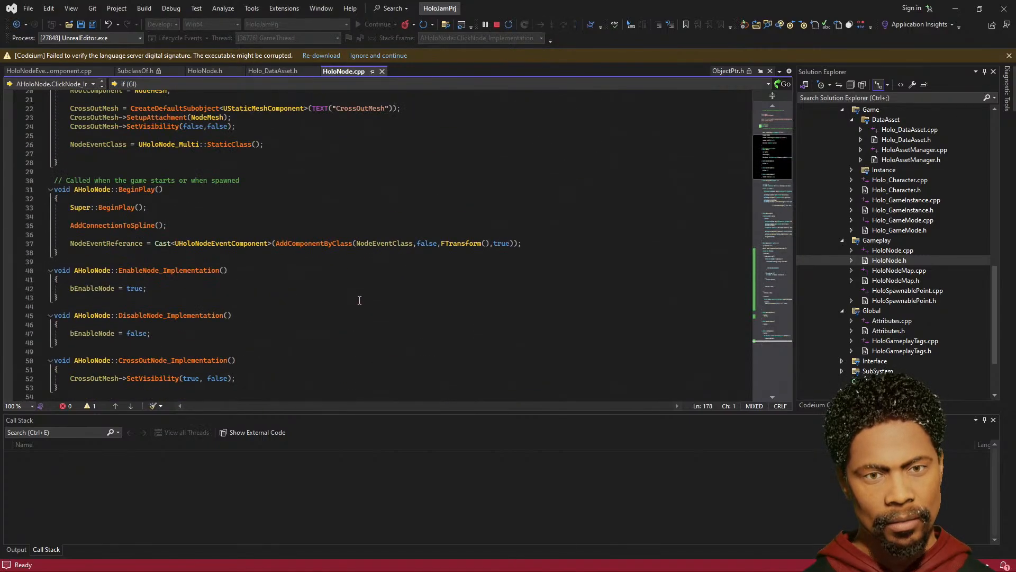
{"action": "scroll", "coordinate": [359, 300], "scroll_direction": "down", "scroll_amount": 15}
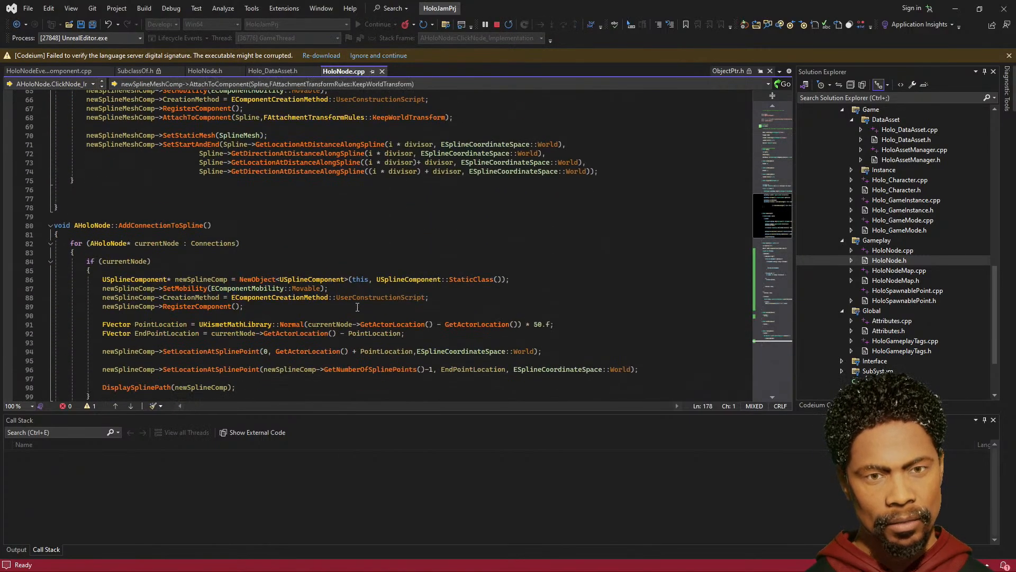
{"action": "scroll", "coordinate": [356, 298], "scroll_direction": "up", "scroll_amount": 7}
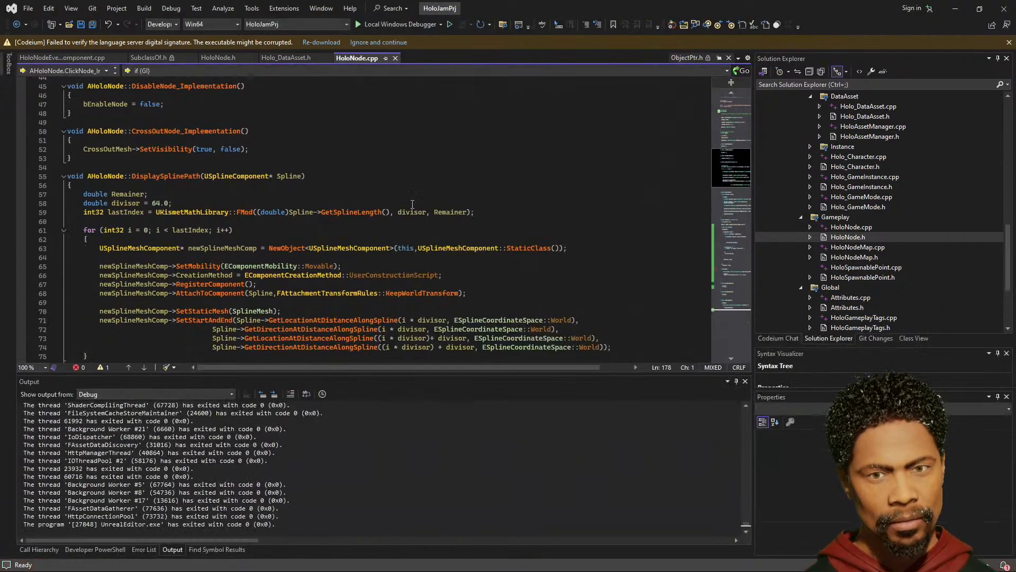
{"action": "scroll", "coordinate": [406, 223], "scroll_direction": "up", "scroll_amount": 9}
{"action": "scroll", "coordinate": [405, 224], "scroll_direction": "up", "scroll_amount": 6}
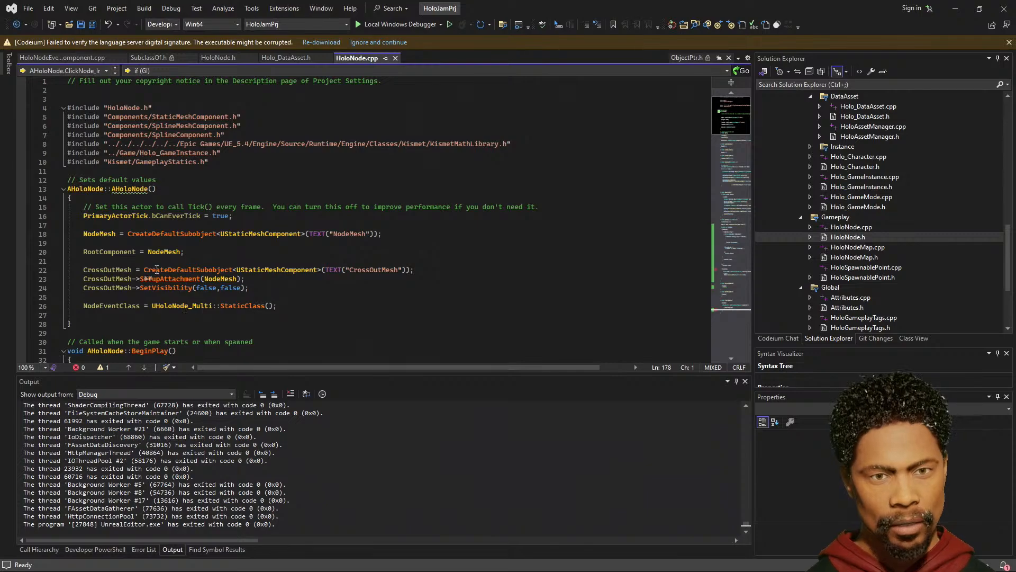
{"action": "scroll", "coordinate": [142, 231], "scroll_direction": "down", "scroll_amount": 6}
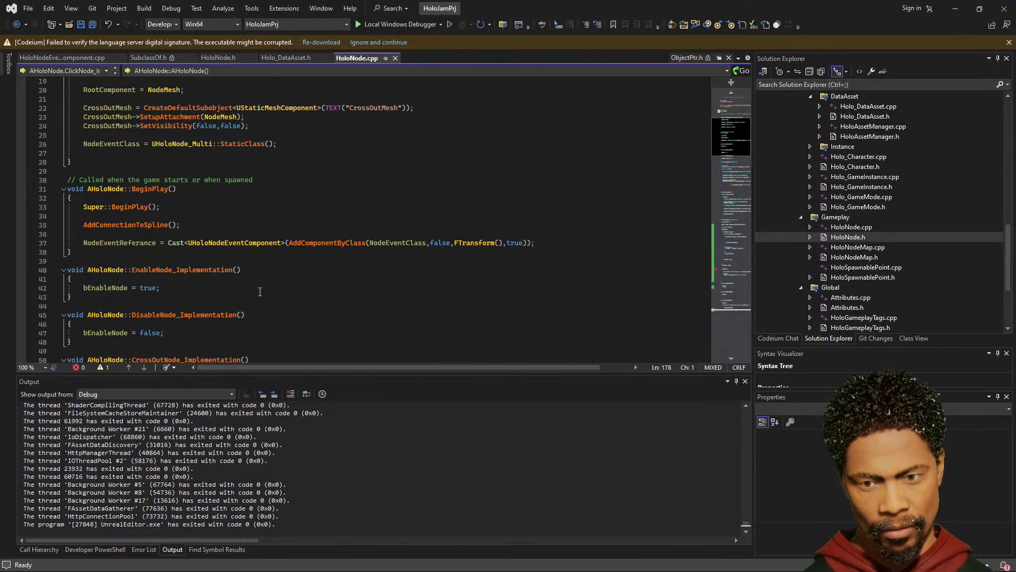
{"action": "scroll", "coordinate": [216, 271], "scroll_direction": "down", "scroll_amount": 20}
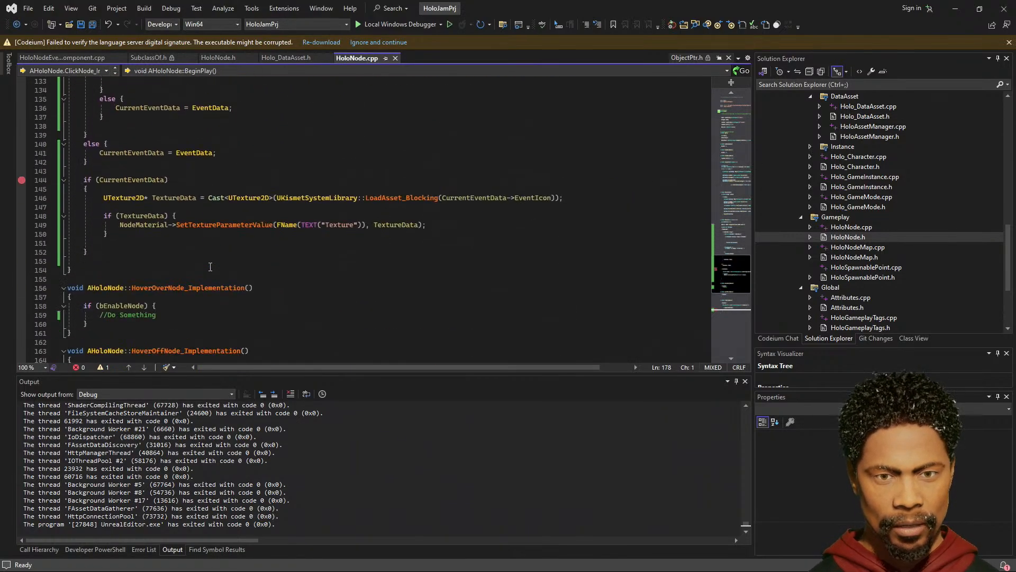
{"action": "scroll", "coordinate": [210, 267], "scroll_direction": "up", "scroll_amount": 13}
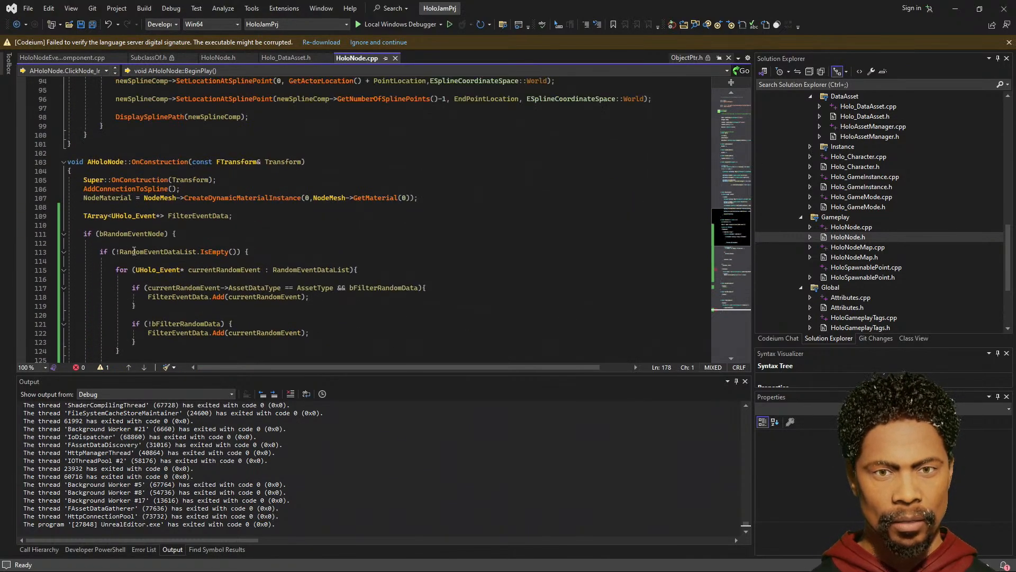
{"action": "scroll", "coordinate": [100, 275], "scroll_direction": "down", "scroll_amount": 12}
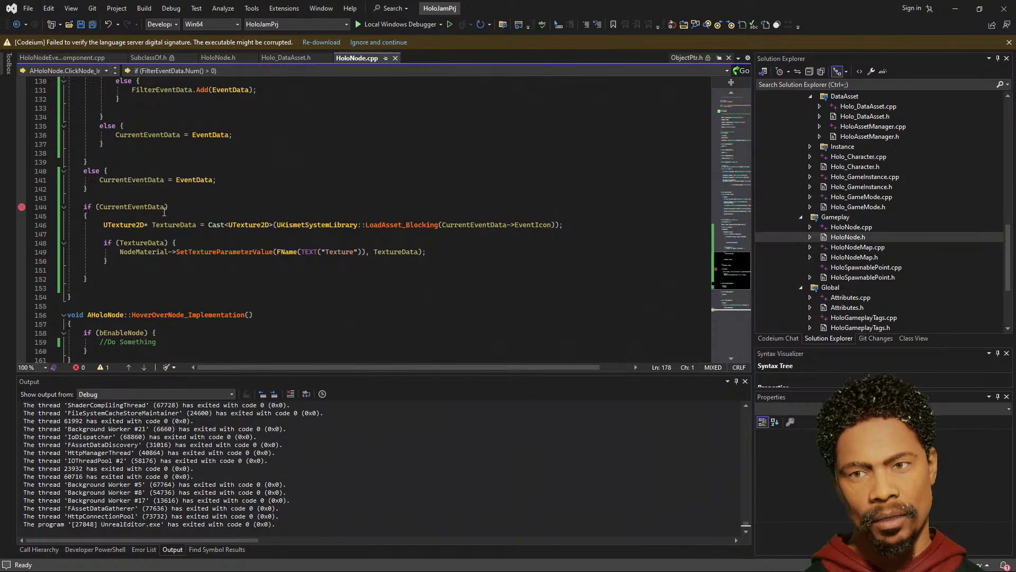
- Copy the event-selection and texture code from OnConstruction, then declare void RandomizeNode(); below CrossOutNode in HoloNode.h
{"action": "left_click_drag", "start_coordinate": [95, 272], "coordinate": [19, 222]}
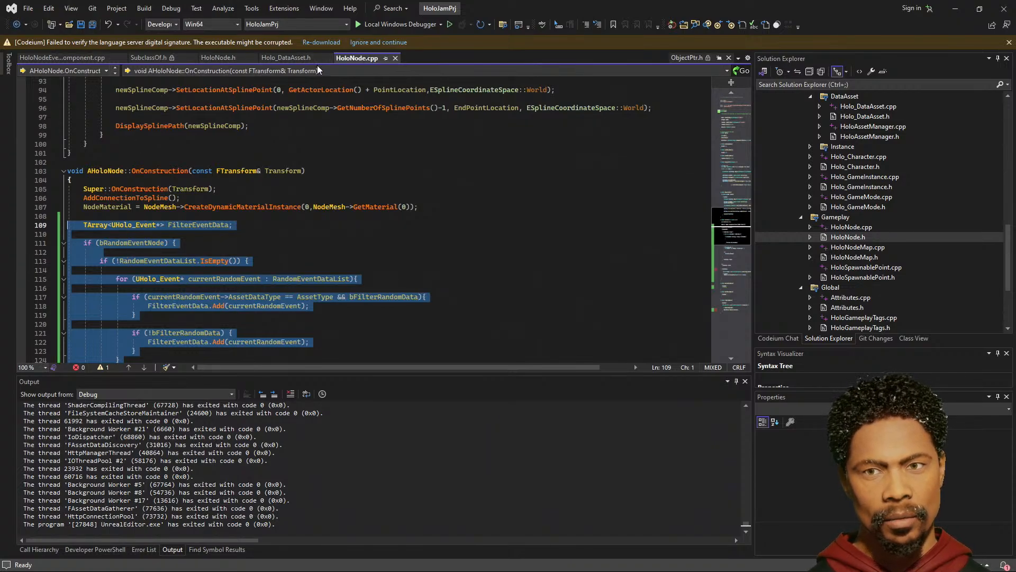
{"action": "left_click", "coordinate": [218, 57]}
{"action": "scroll", "coordinate": [177, 206], "scroll_direction": "down", "scroll_amount": 9}
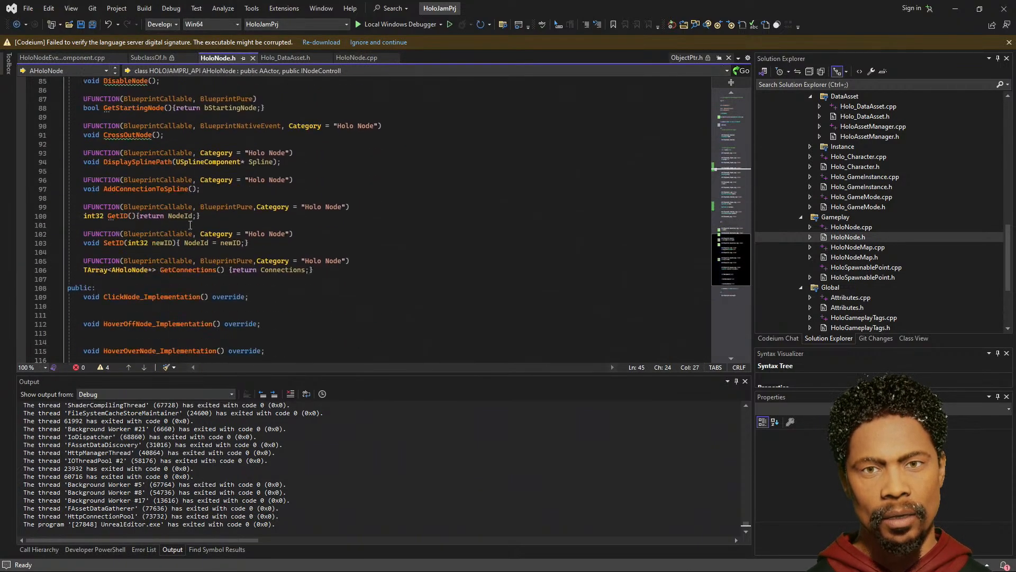
{"action": "left_click", "coordinate": [196, 137]}
{"action": "key", "text": "Return"}
{"action": "key", "text": "Return"}
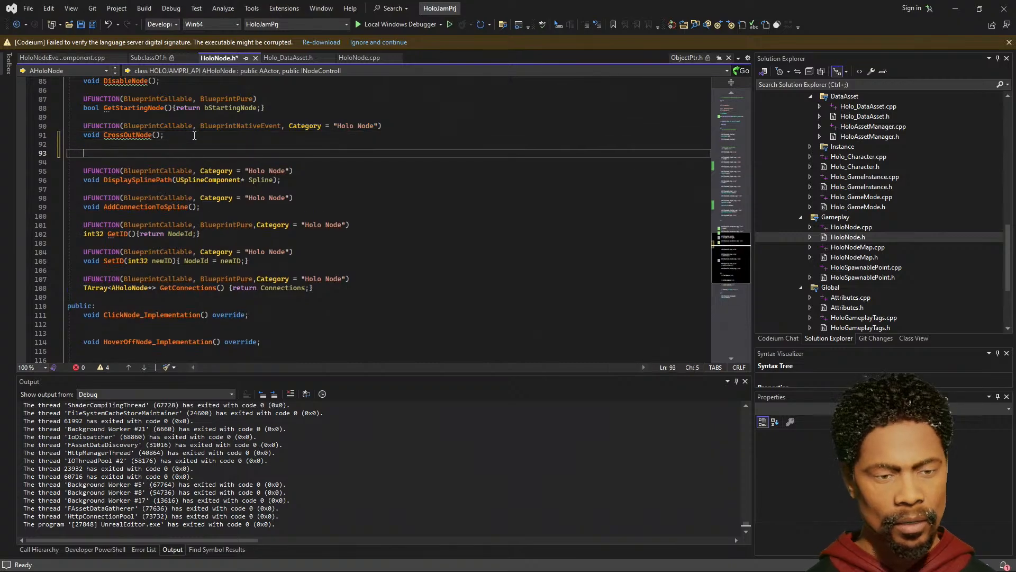
{"action": "type", "text": "void"}
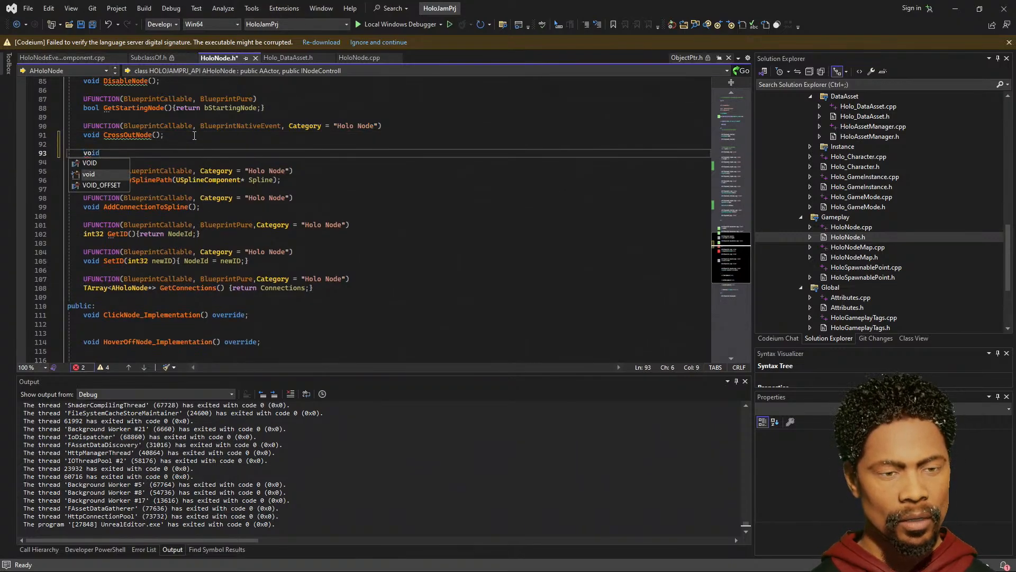
{"action": "key", "text": "Escape"}
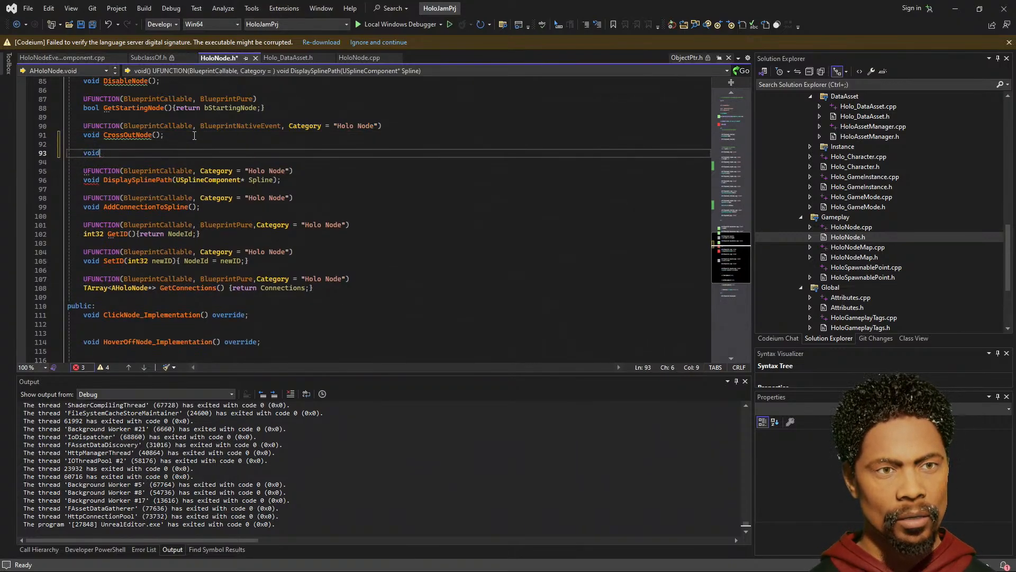
{"action": "type", "text": "Random"}
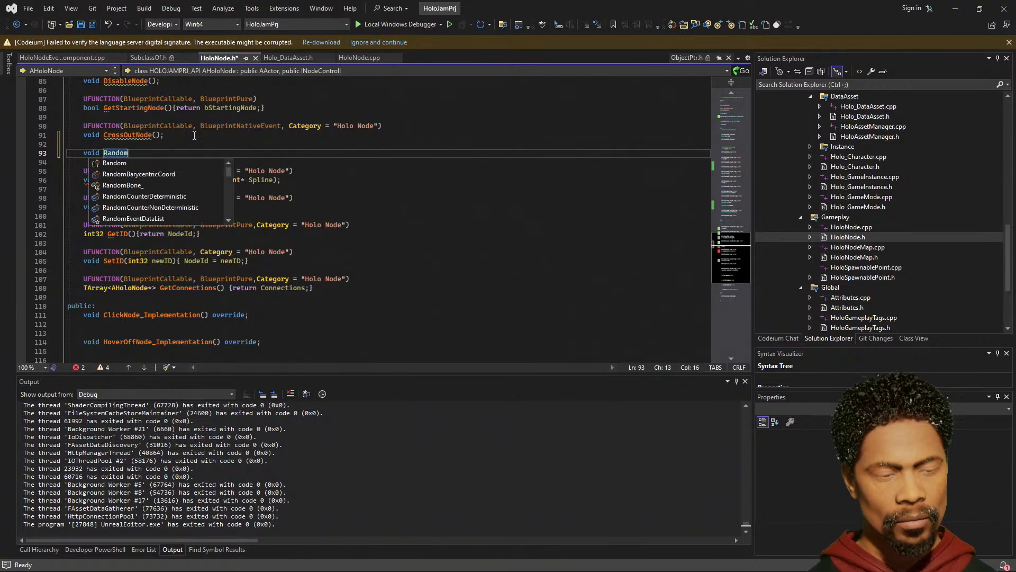
{"action": "type", "text": "izeNod"}
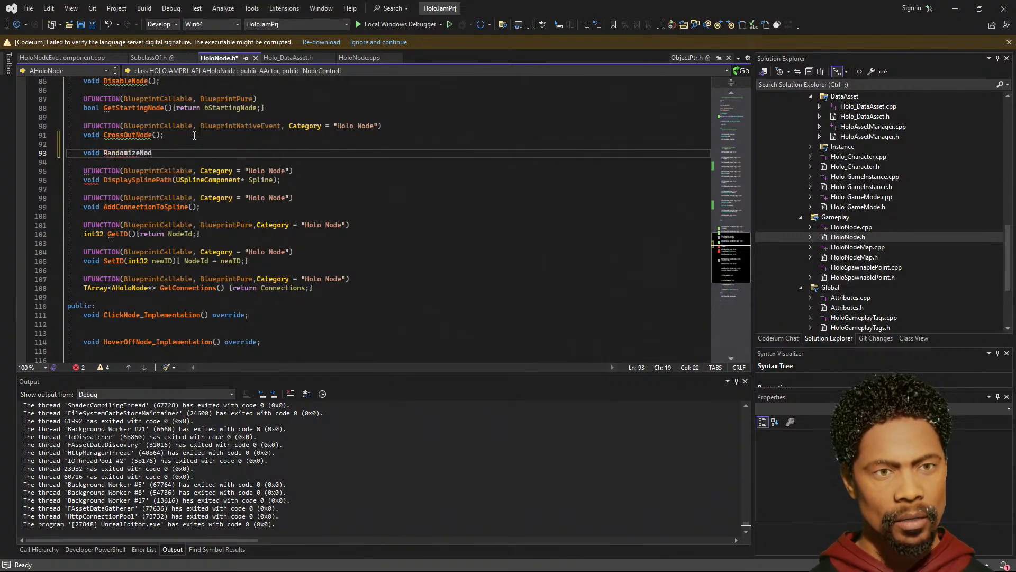
{"action": "type", "text": "e();"}
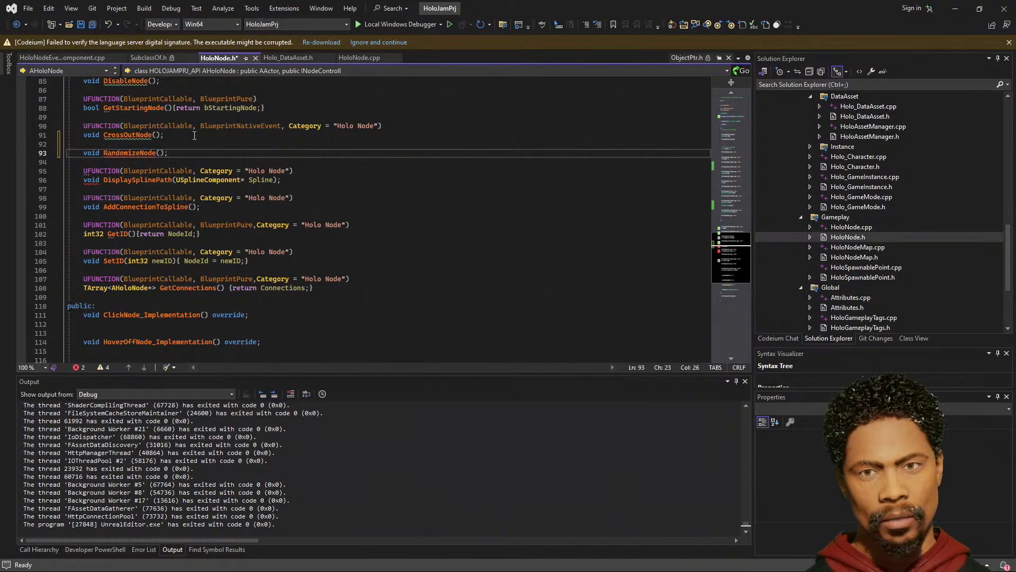
- Create the RandomizeNode implementation in HoloNode.cpp and paste the copied event-selection code into its body
{"action": "right_click", "coordinate": [149, 153]}
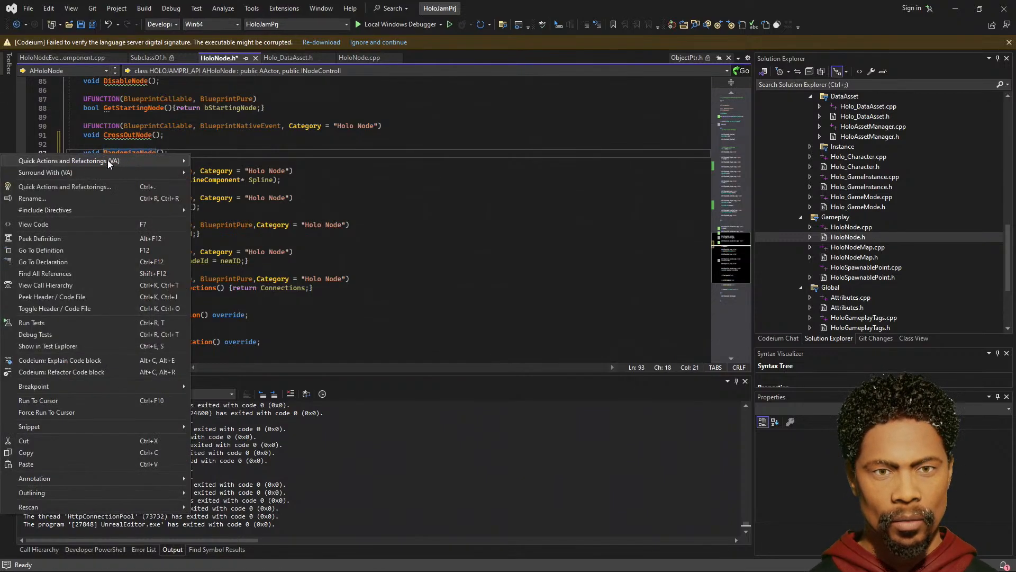
{"action": "mouse_move", "coordinate": [159, 160]}
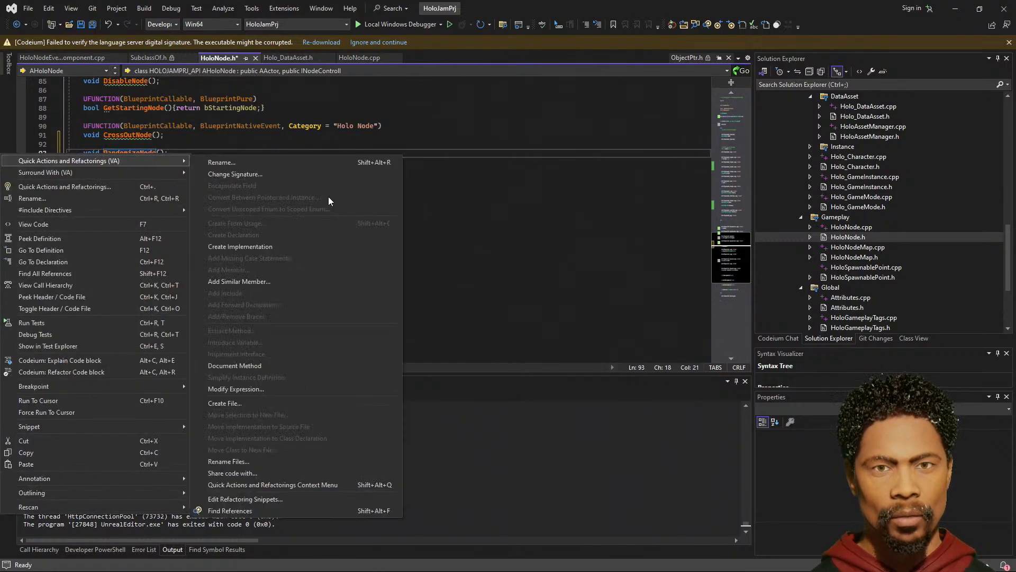
{"action": "left_click", "coordinate": [306, 244]}
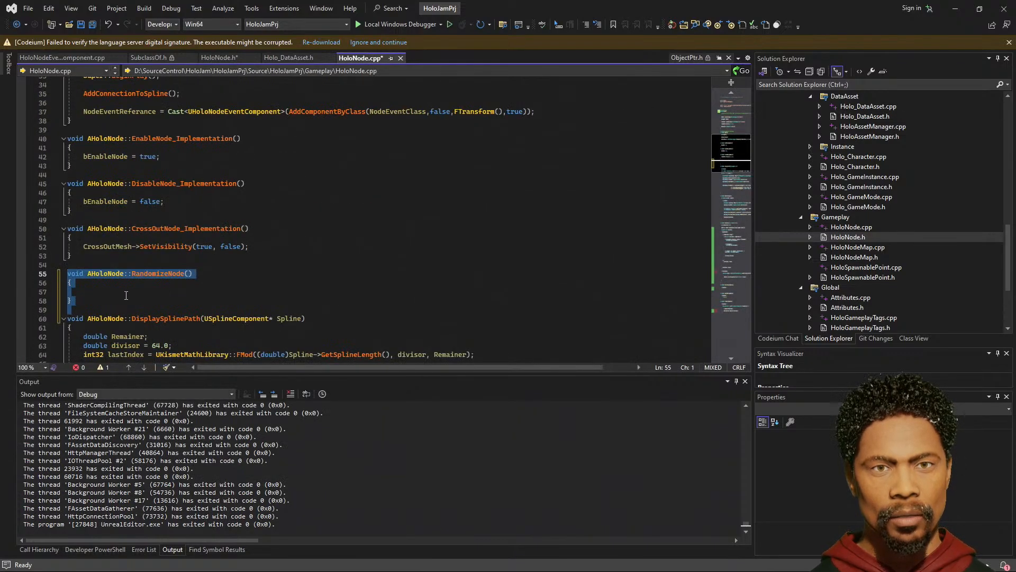
{"action": "left_click", "coordinate": [126, 294]}
{"action": "key", "text": "ctrl+v"}
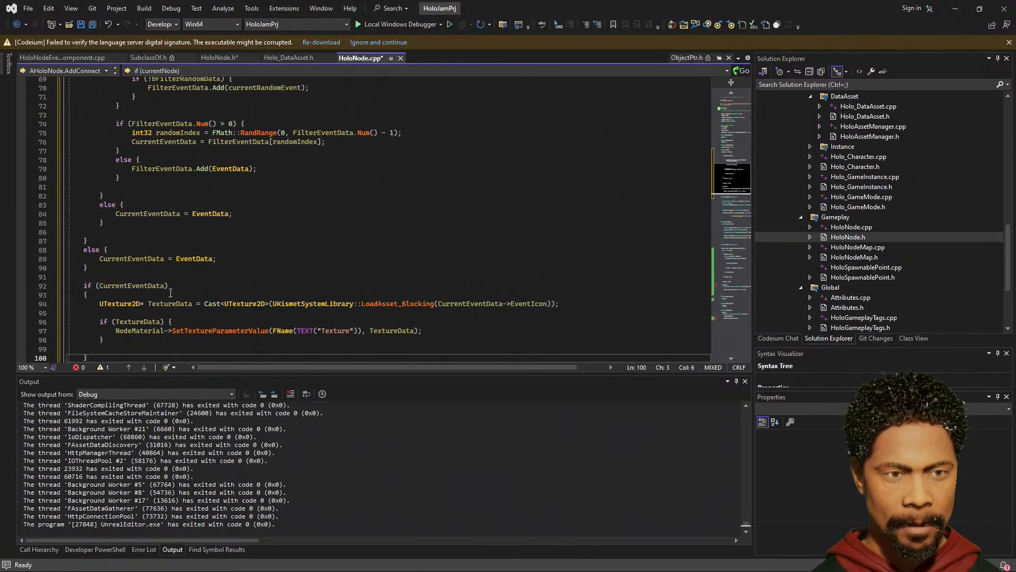
{"action": "scroll", "coordinate": [171, 292], "scroll_direction": "down", "scroll_amount": 1}
{"action": "scroll", "coordinate": [149, 320], "scroll_direction": "up", "scroll_amount": 4}
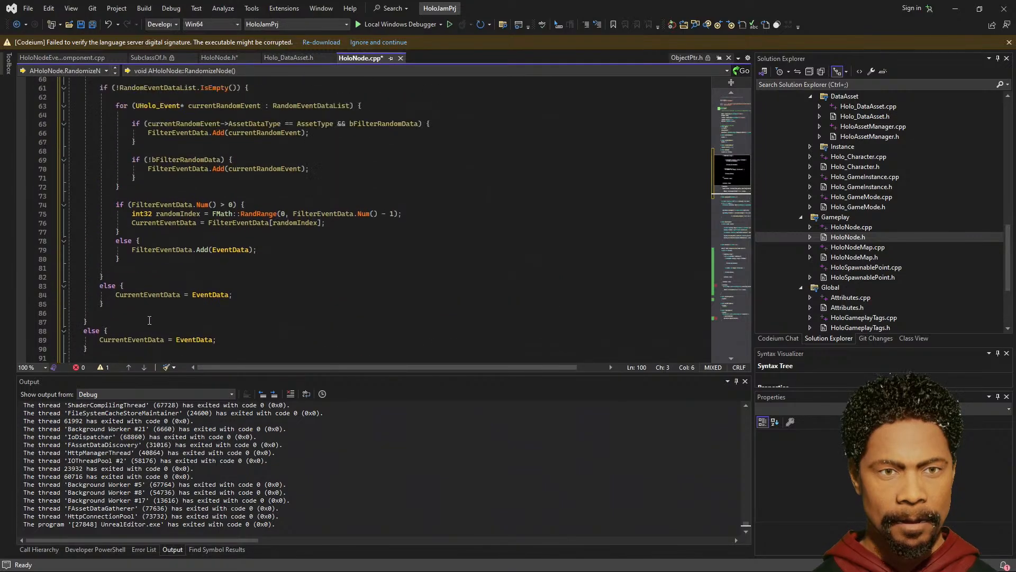
- Add a RandomizeNode(); call to BeginPlay between AddConnectionToSpline and the NodeEventReferance assignment
{"action": "scroll", "coordinate": [149, 320], "scroll_direction": "up", "scroll_amount": 16}
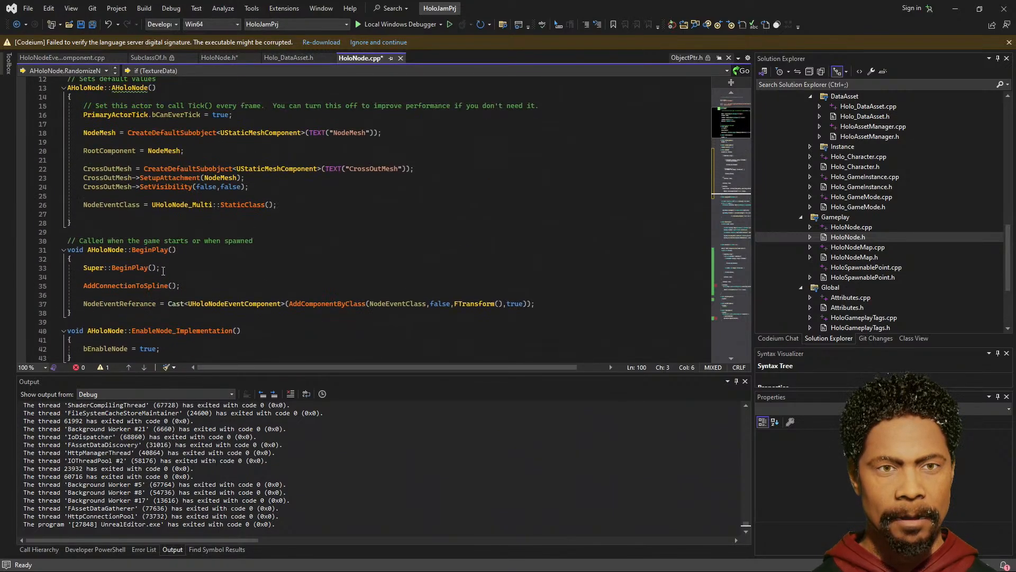
{"action": "scroll", "coordinate": [163, 271], "scroll_direction": "down", "scroll_amount": 8}
{"action": "scroll", "coordinate": [199, 174], "scroll_direction": "up", "scroll_amount": 4}
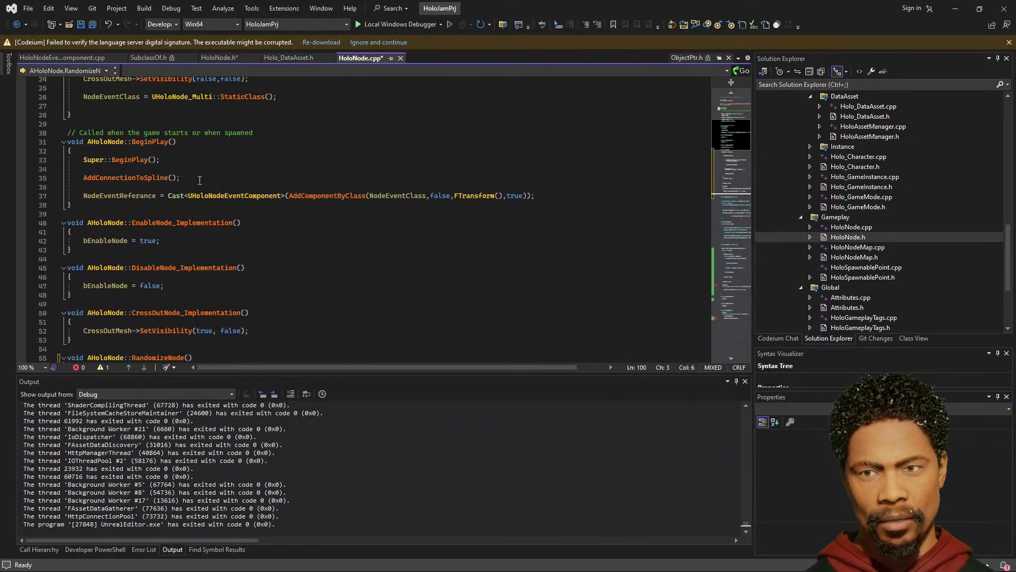
{"action": "left_click", "coordinate": [199, 179]}
{"action": "key", "text": "Return"}
{"action": "key", "text": "Return"}
{"action": "type", "text": "Ra"}
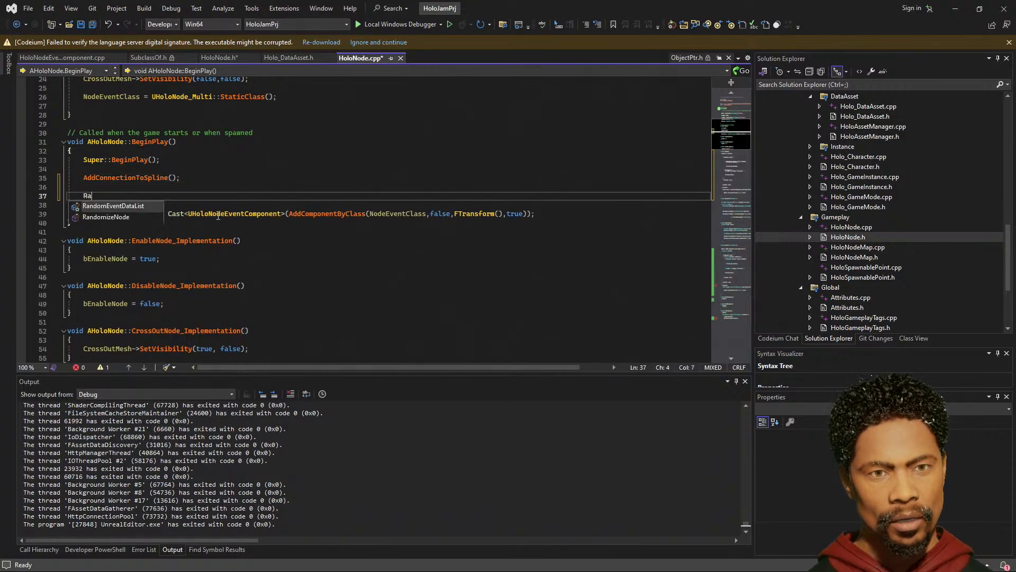
{"action": "type", "text": "ndomizeNode();"}
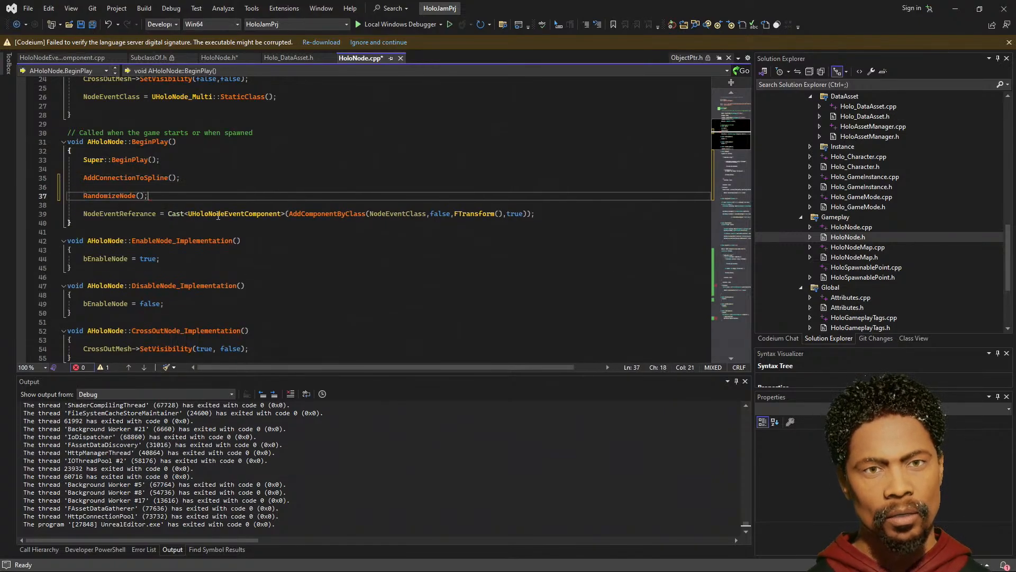
- Delete the event-selection and texture-setting blocks below the FilterEventData declaration in OnConstruction
{"action": "scroll", "coordinate": [233, 226], "scroll_direction": "down", "scroll_amount": 6}
{"action": "scroll", "coordinate": [233, 226], "scroll_direction": "up", "scroll_amount": 5}
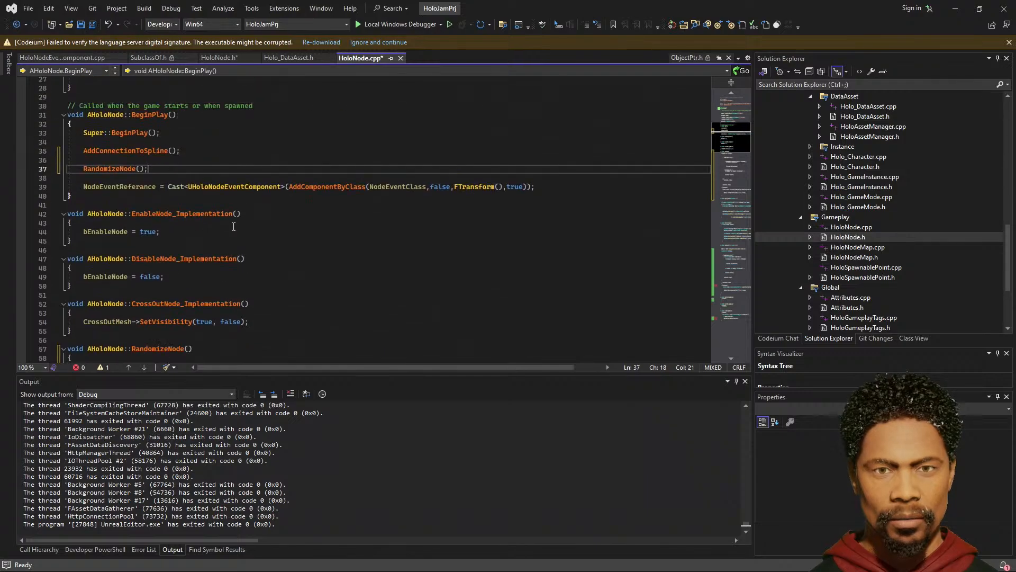
{"action": "scroll", "coordinate": [234, 227], "scroll_direction": "down", "scroll_amount": 5}
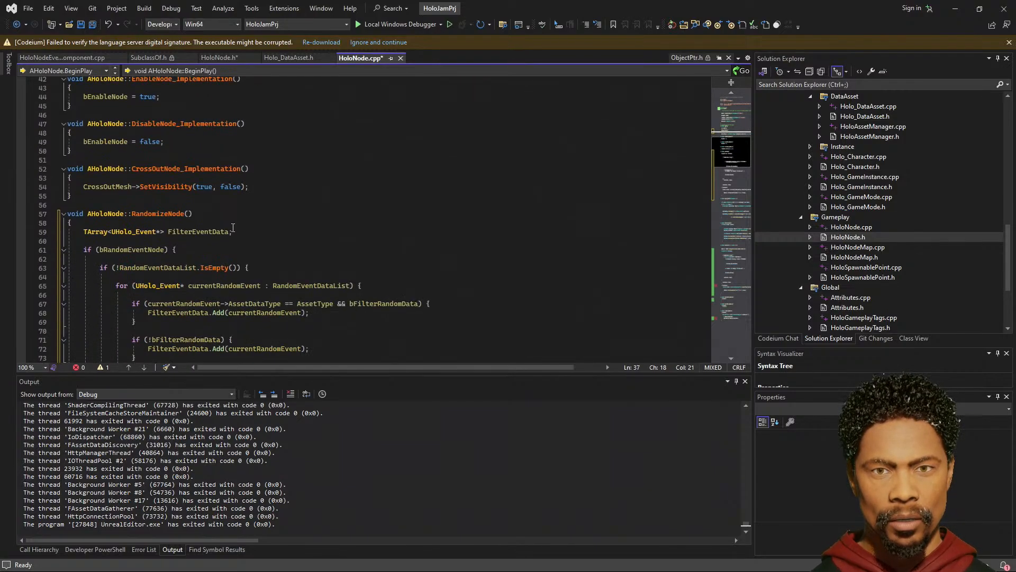
{"action": "scroll", "coordinate": [229, 226], "scroll_direction": "down", "scroll_amount": 20}
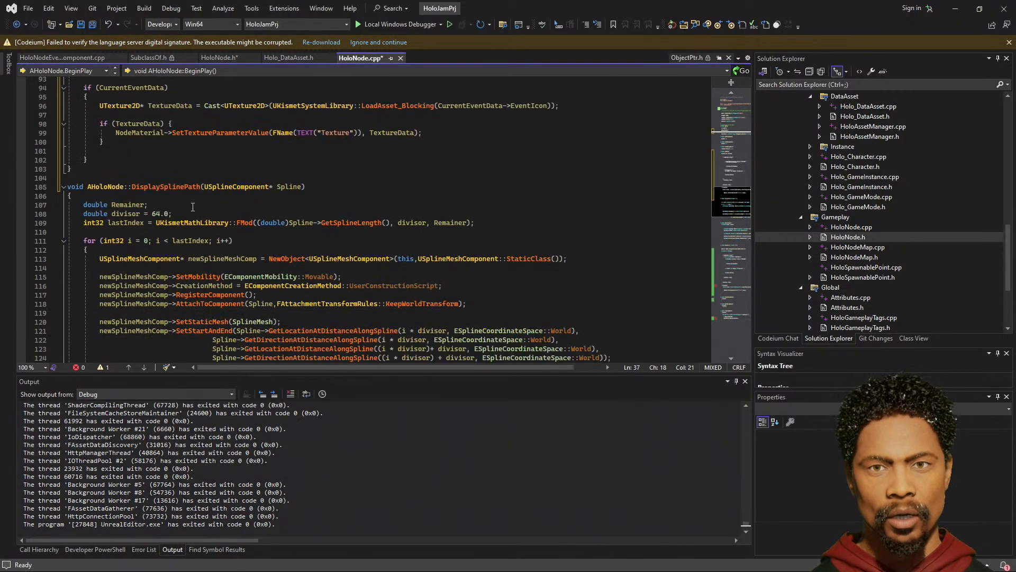
{"action": "scroll", "coordinate": [193, 210], "scroll_direction": "down", "scroll_amount": 20}
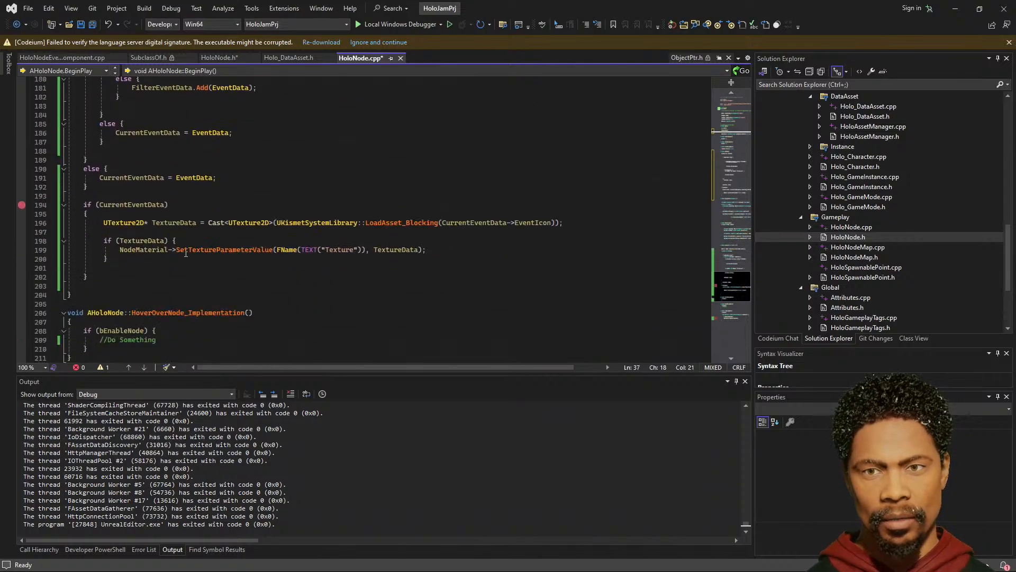
{"action": "left_click_drag", "start_coordinate": [68, 276], "coordinate": [48, 293]}
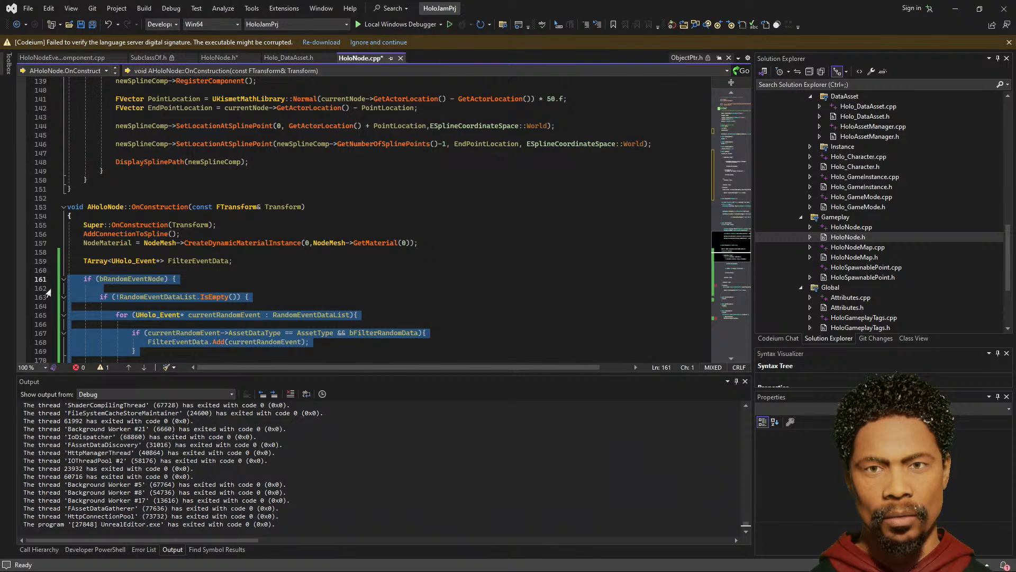
{"action": "key", "text": "Delete"}
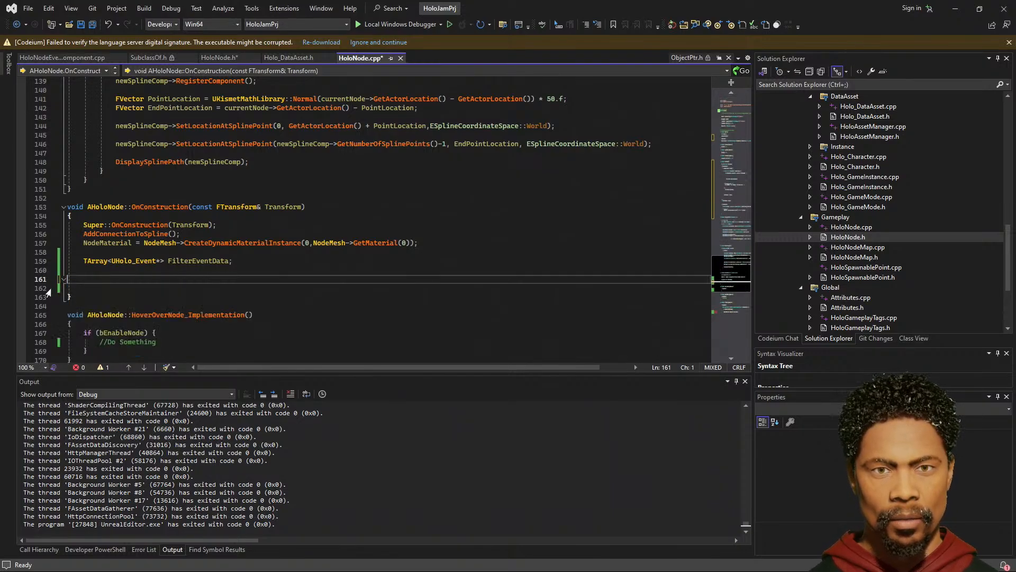
{"action": "left_click_drag", "start_coordinate": [77, 289], "coordinate": [68, 252]}
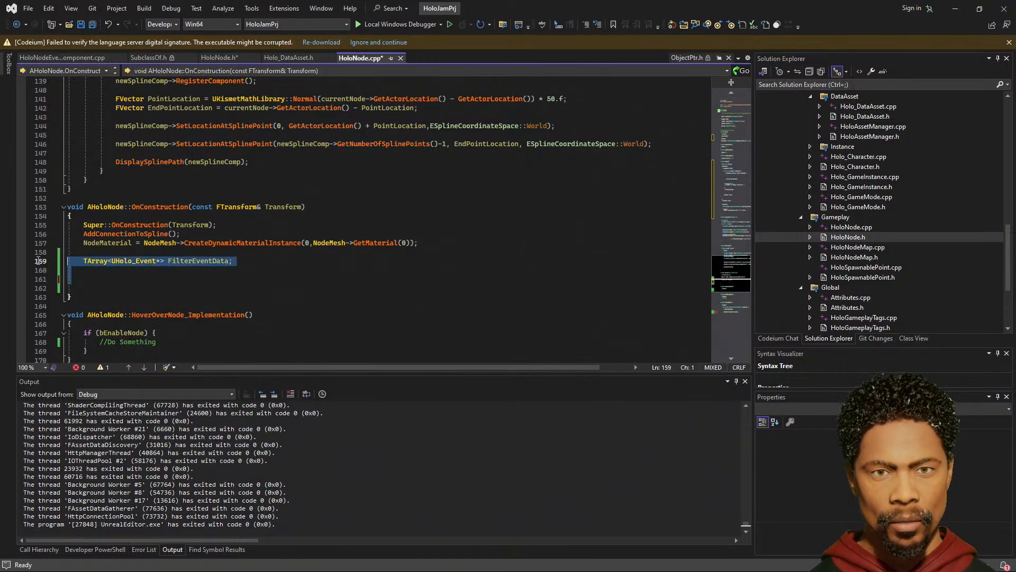
{"action": "key", "text": "BackSpace"}
{"action": "key", "text": "BackSpace"}
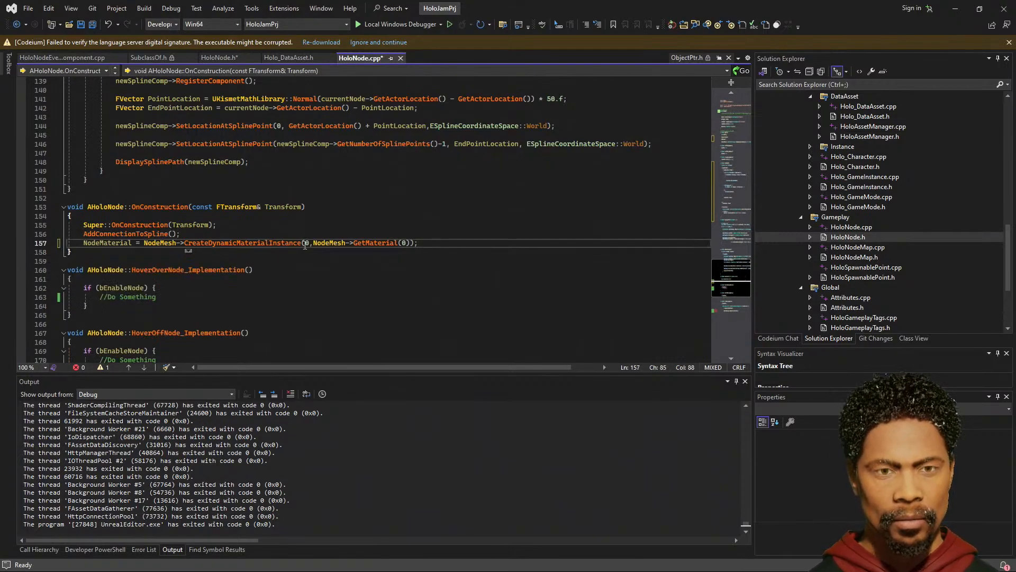
{"action": "key", "text": "ctrl+z"}
{"action": "key", "text": "ctrl+z"}
- Remove the FilterEventData declaration and the trailing blank lines from OnConstruction, then save all files
{"action": "left_click_drag", "start_coordinate": [83, 270], "coordinate": [67, 252]}
{"action": "key", "text": "BackSpace"}
{"action": "key", "text": "BackSpace"}
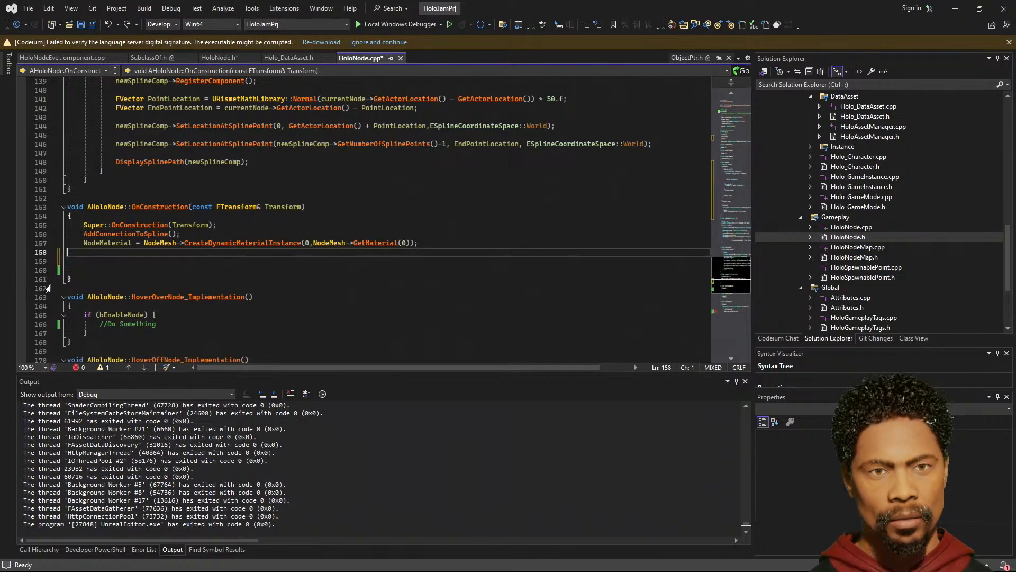
{"action": "left_click_drag", "start_coordinate": [450, 242], "coordinate": [84, 246]}
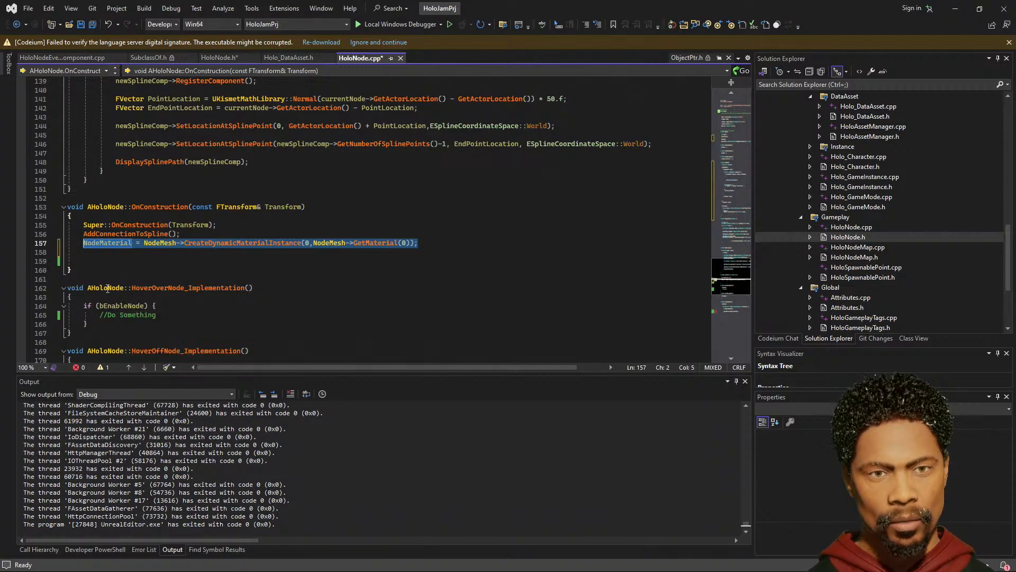
{"action": "key", "text": "End"}
{"action": "key", "text": "Delete"}
{"action": "key", "text": "Delete"}
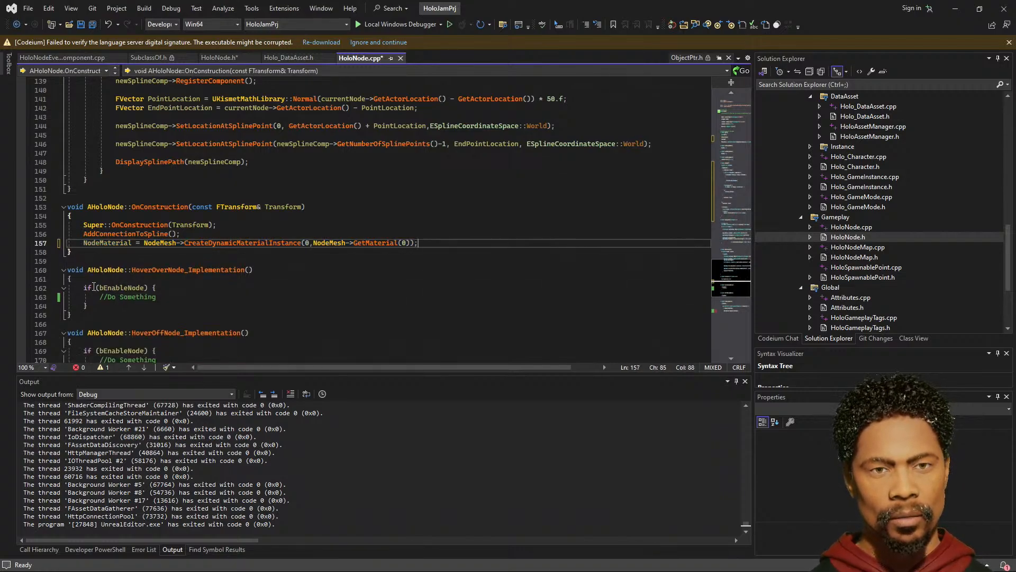
{"action": "key", "text": "ctrl+shift+s"}
- Add a RandomizeNode(); call to OnConstruction after the NodeMaterial assignment
{"action": "scroll", "coordinate": [299, 264], "scroll_direction": "up", "scroll_amount": 20}
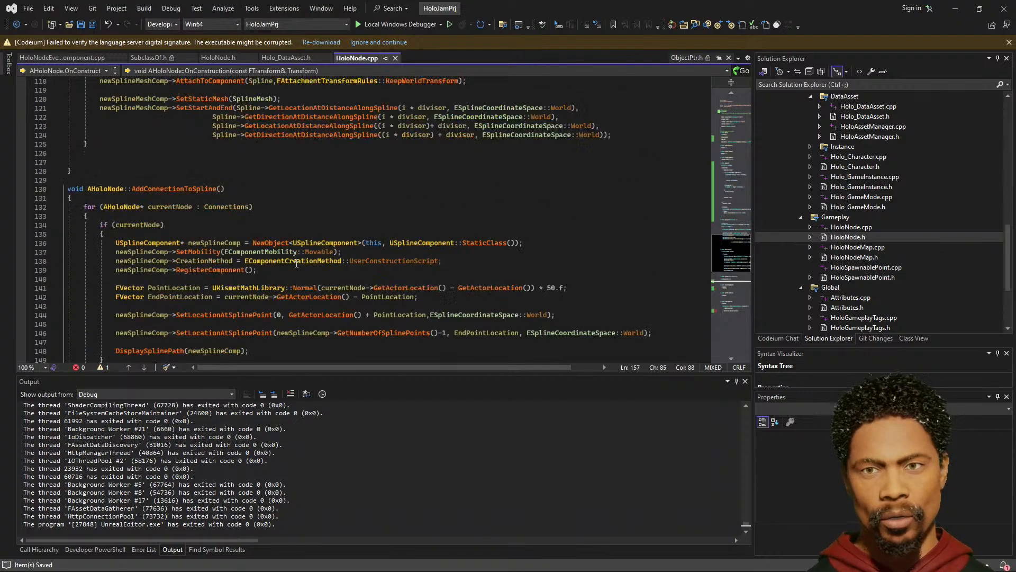
{"action": "scroll", "coordinate": [292, 260], "scroll_direction": "down", "scroll_amount": 20}
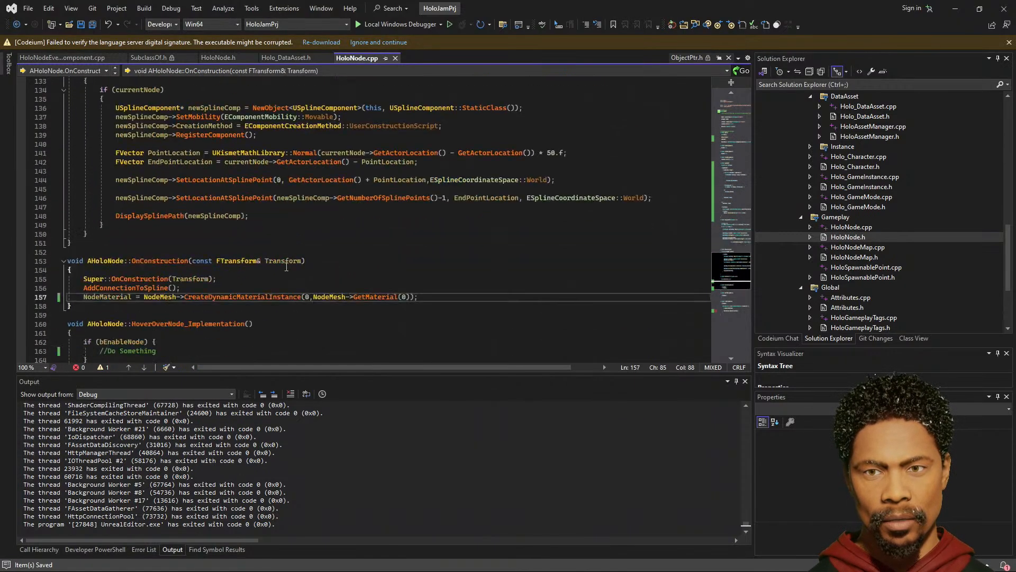
{"action": "key", "text": "Return"}
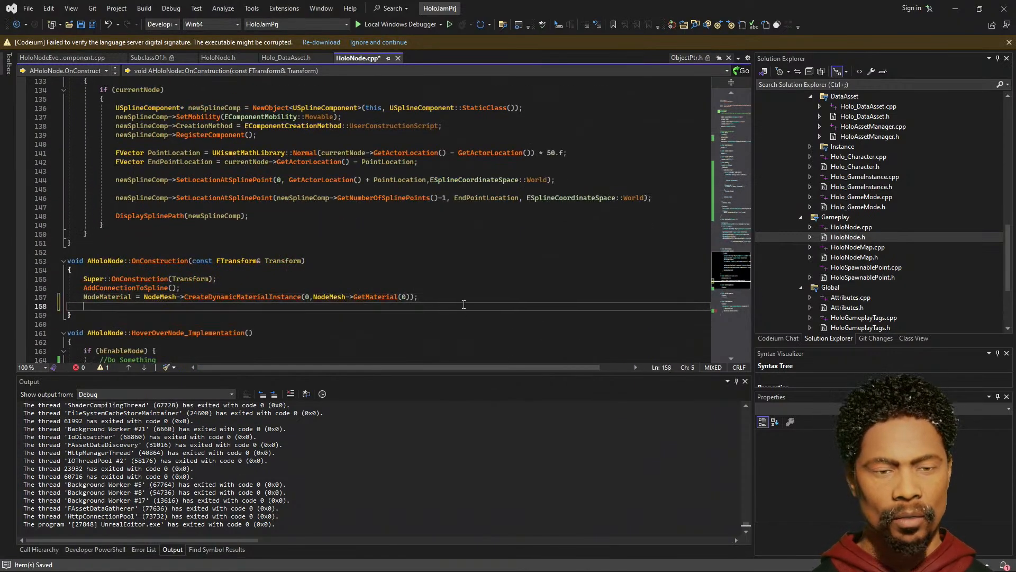
{"action": "type", "text": "RandomizeNode();"}
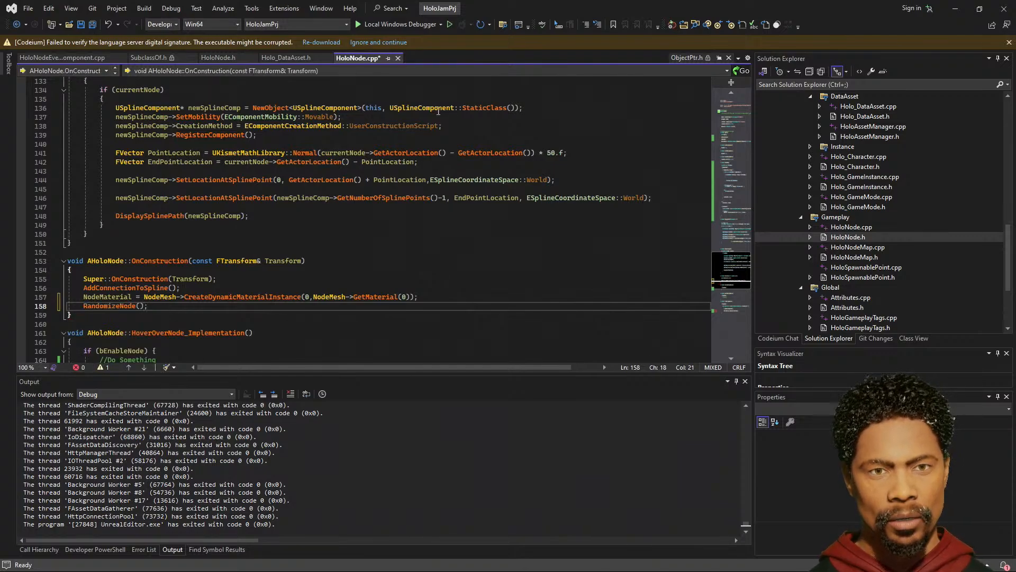
- Save HoloNode.cpp, then build and launch the project with the Local Windows Debugger
{"action": "left_click", "coordinate": [440, 171]}
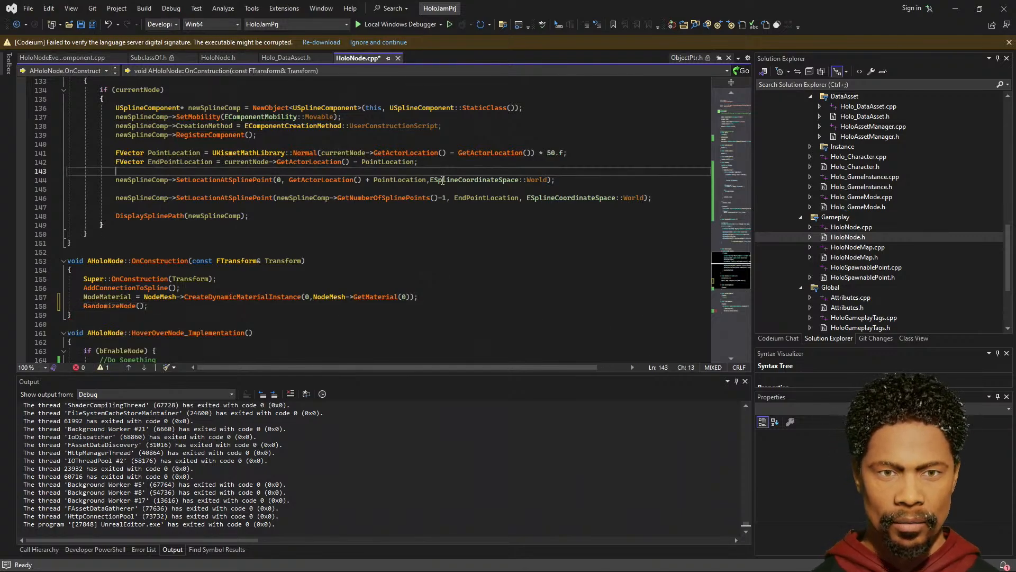
{"action": "key", "text": "ctrl+s"}
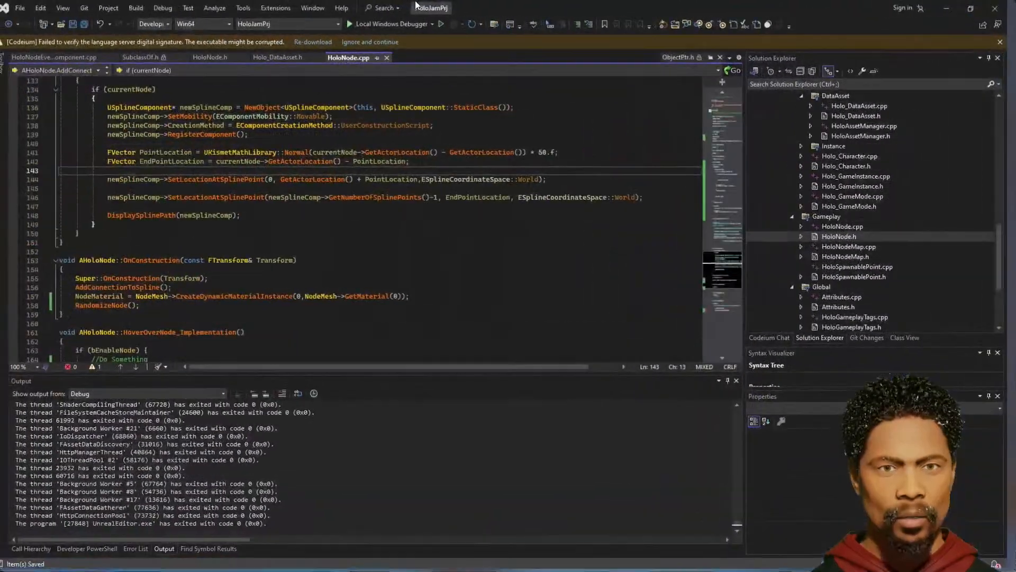
{"action": "left_click", "coordinate": [408, 25]}
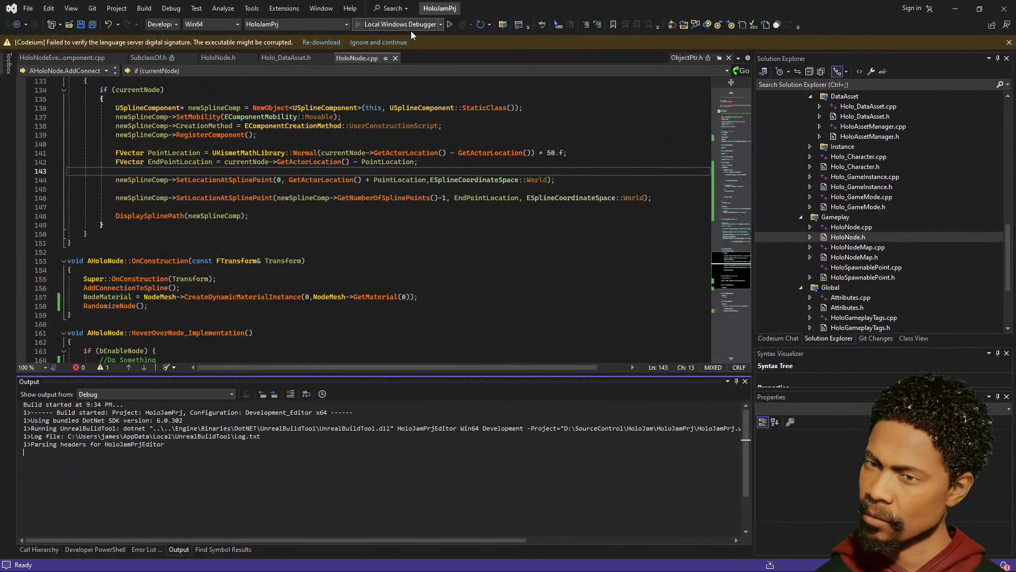
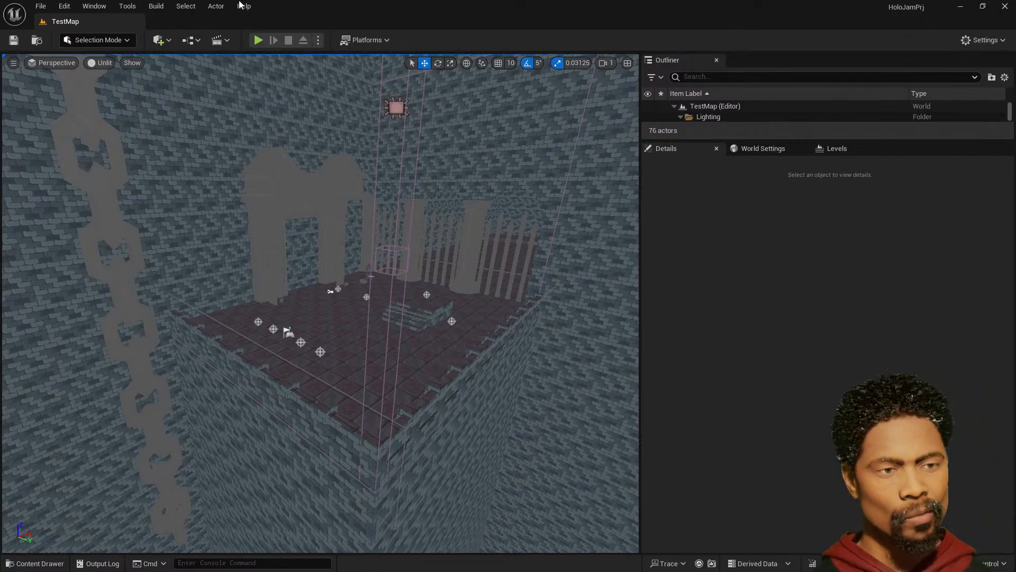
- Open the MainGameMap level, play it past character selection, and enter the leftmost node in the first row above the start
{"action": "left_click", "coordinate": [34, 562]}
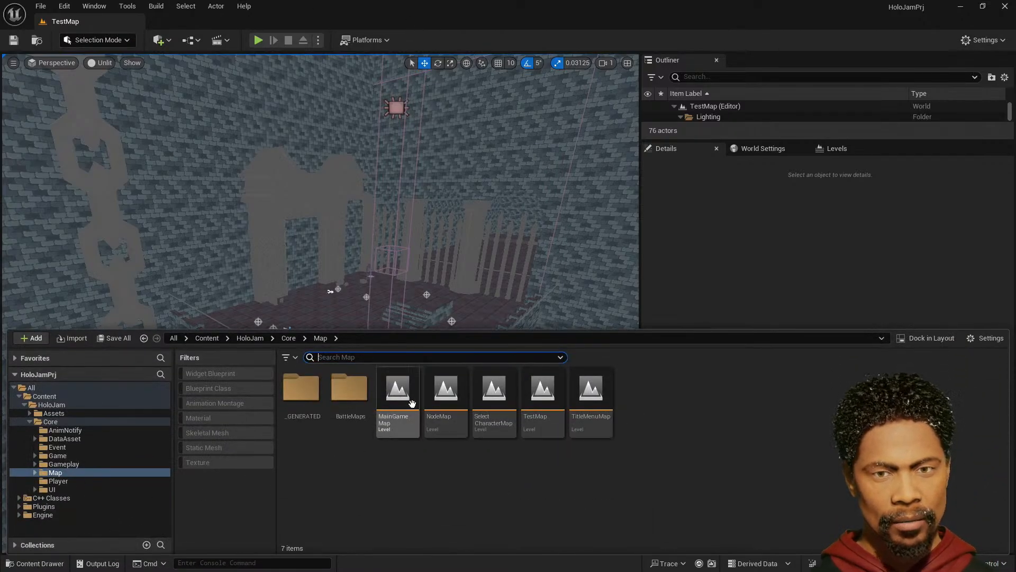
{"action": "double_click", "coordinate": [411, 403]}
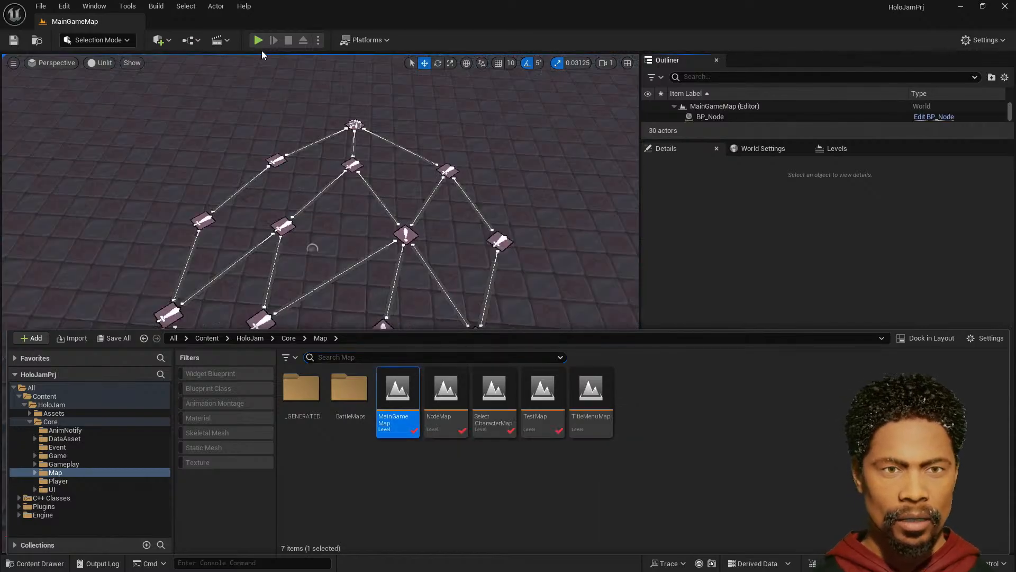
{"action": "left_click", "coordinate": [262, 38]}
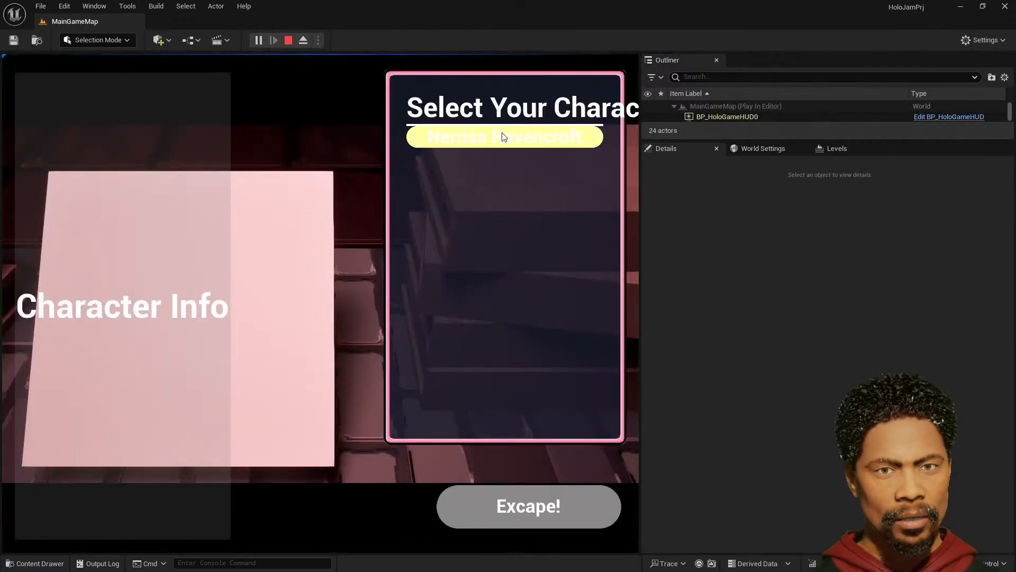
{"action": "left_click", "coordinate": [523, 513]}
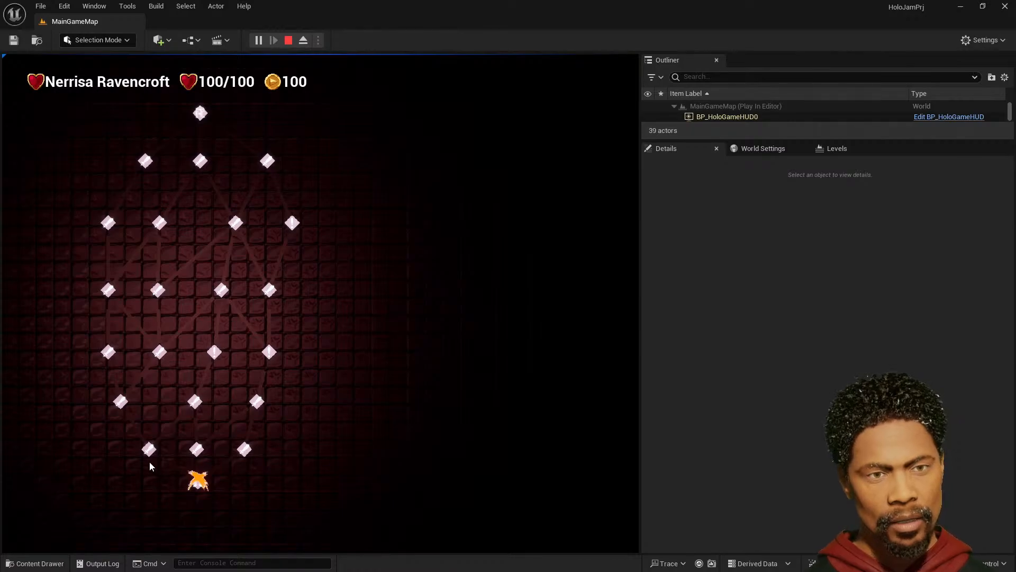
{"action": "left_click", "coordinate": [151, 450]}
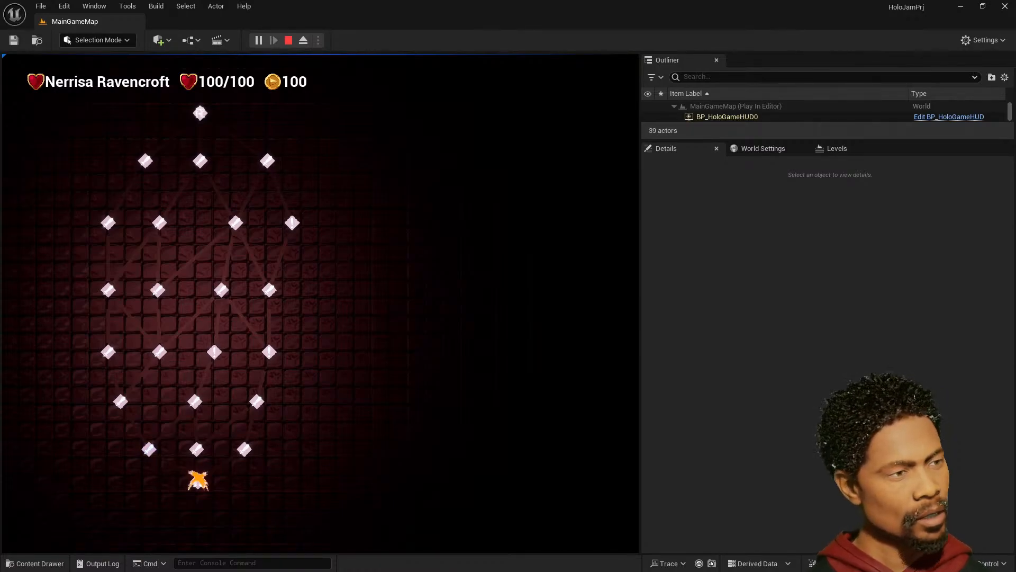
{"action": "left_click", "coordinate": [150, 449]}
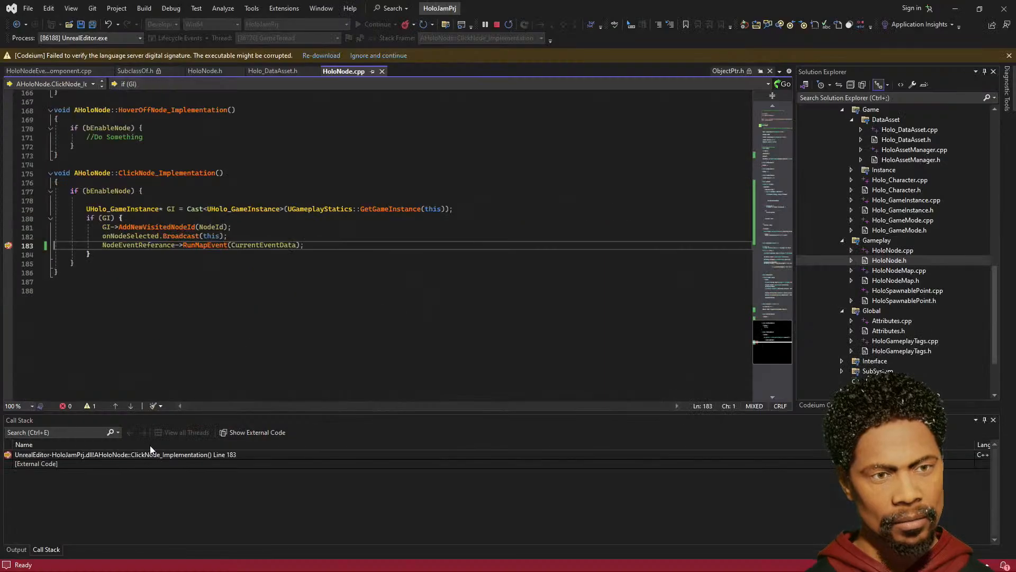
- Inspect CurrentEventData in the paused RunMapEvent call, then remove the breakpoint on line 183 and resume execution
{"action": "mouse_move", "coordinate": [275, 248]}
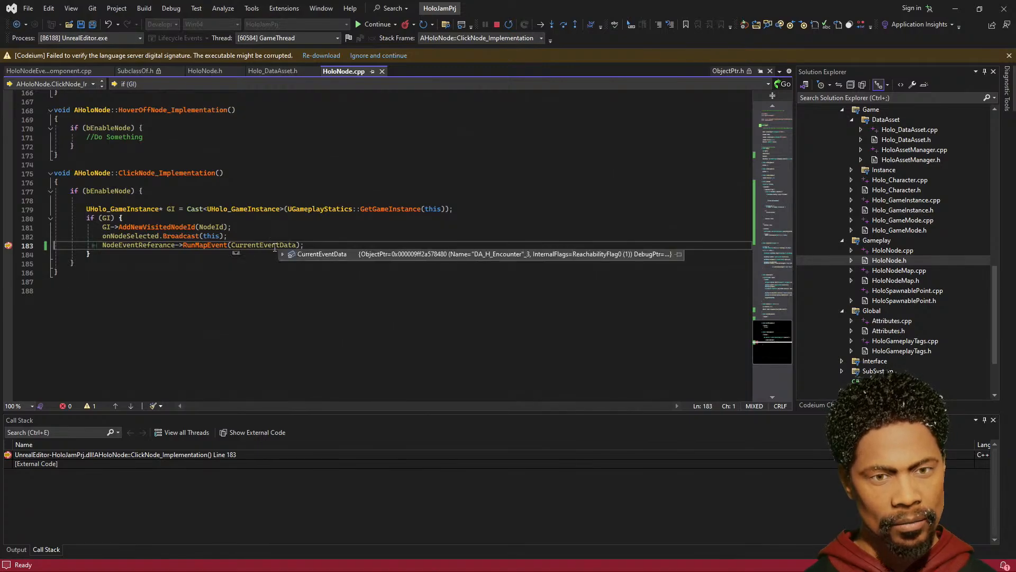
{"action": "left_click", "coordinate": [8, 245]}
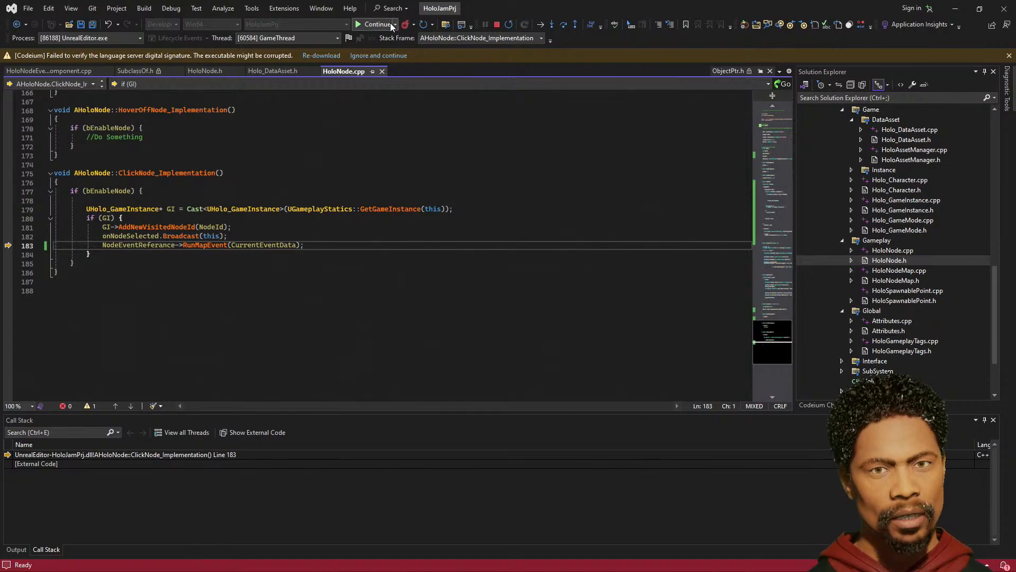
{"action": "key", "text": "F5"}
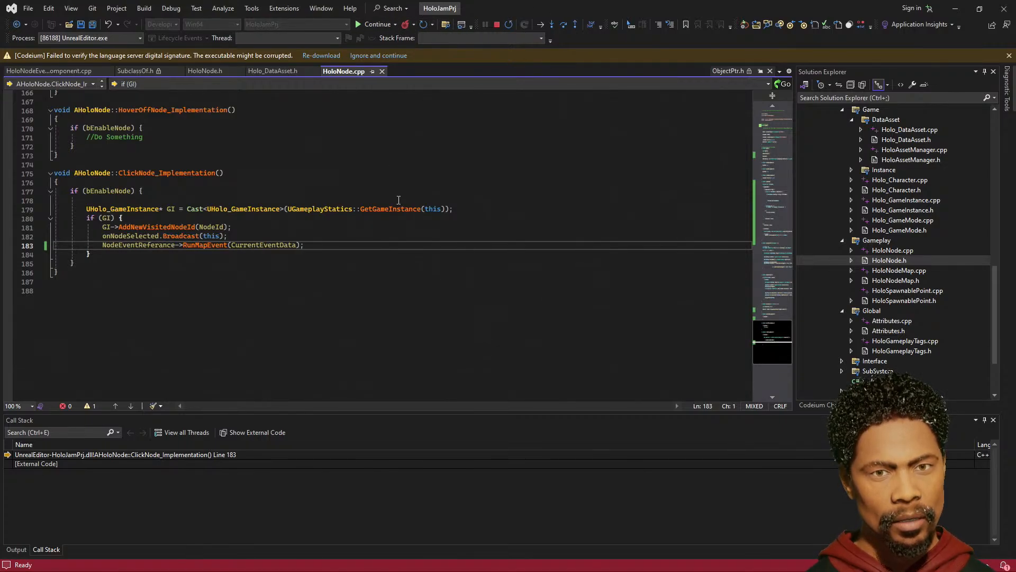
- Defeat the enemies in the first battle, widen the game viewport, and proceed to the node map
{"action": "key", "text": "a"}
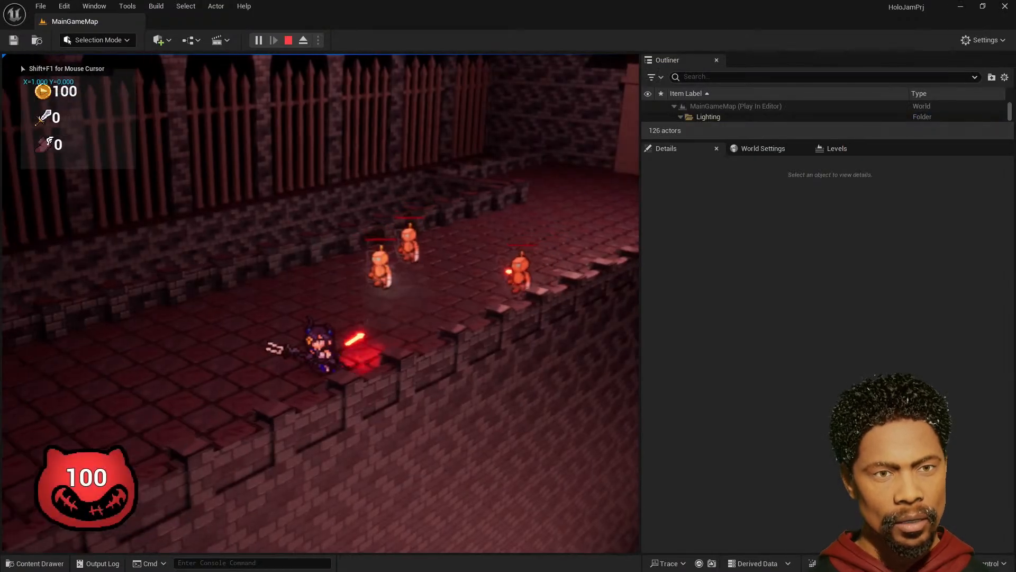
{"action": "key", "text": "w"}
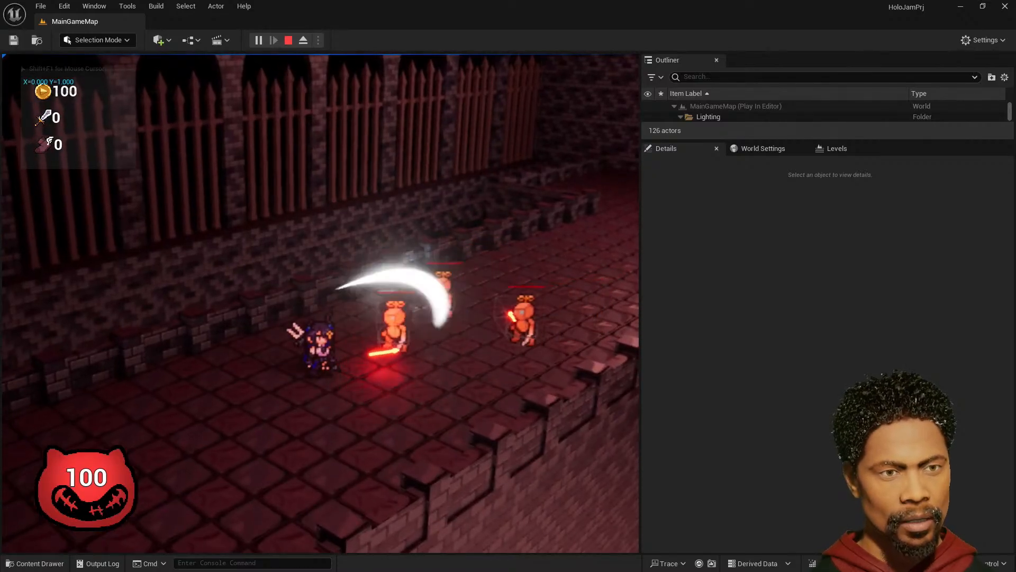
{"action": "key", "text": "w"}
{"action": "key", "text": "a"}
{"action": "key", "text": "d"}
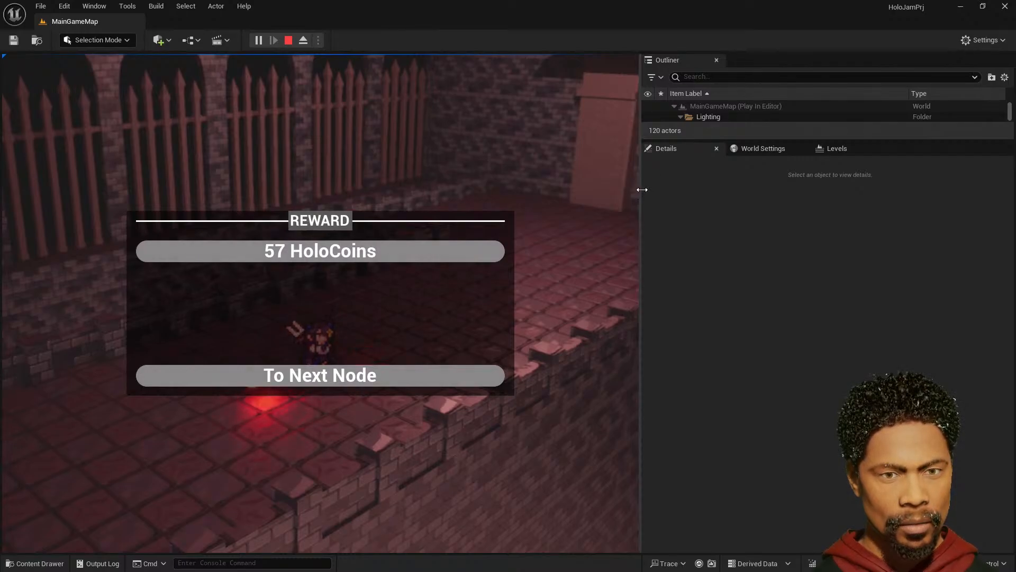
{"action": "left_click_drag", "start_coordinate": [640, 189], "coordinate": [861, 190]}
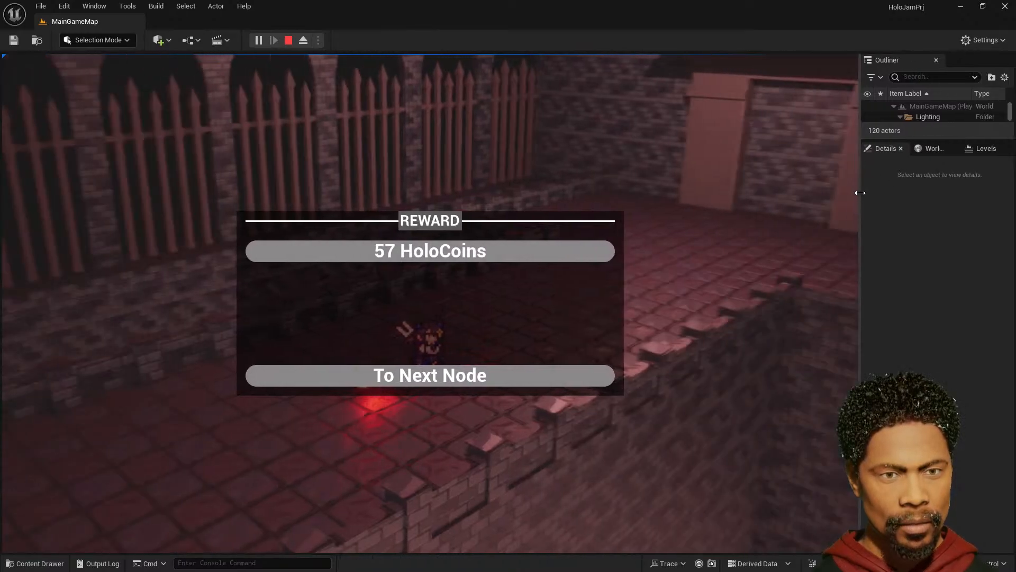
{"action": "left_click", "coordinate": [492, 377]}
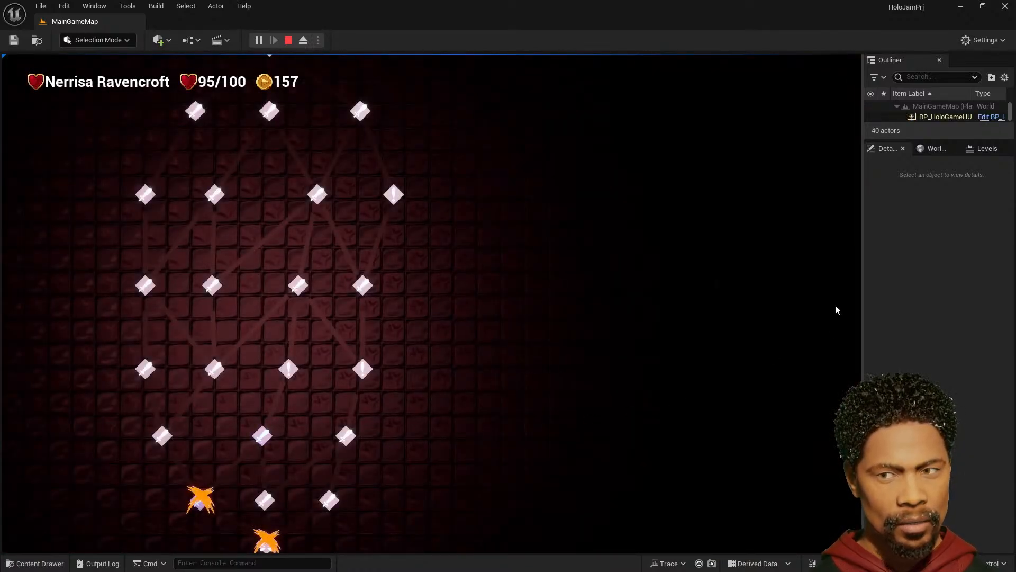
- Show the game viewport full screen, then complete the battle at the second row's middle node and return to the map
{"action": "left_click_drag", "start_coordinate": [862, 304], "coordinate": [814, 299]}
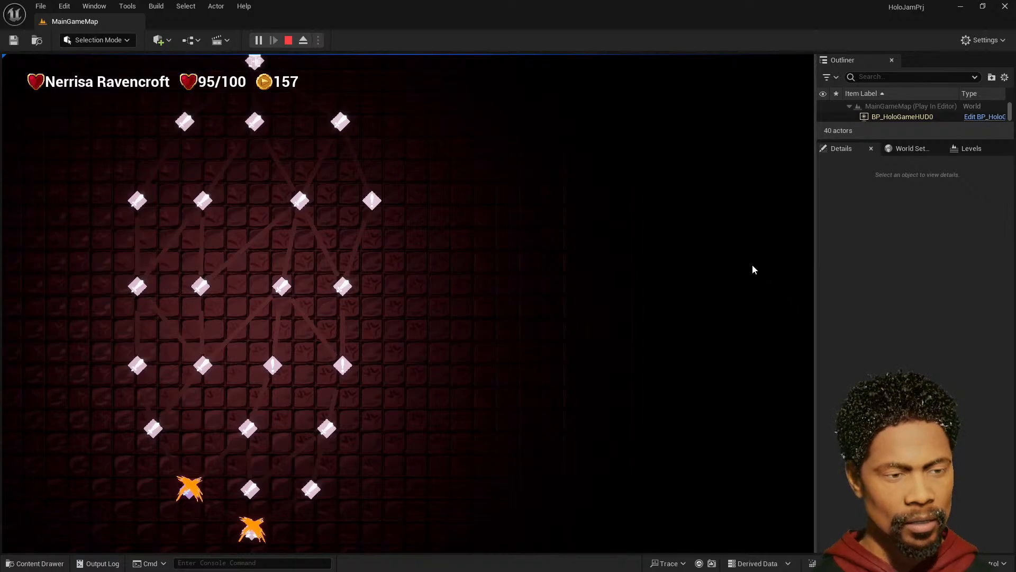
{"action": "key", "text": "F11"}
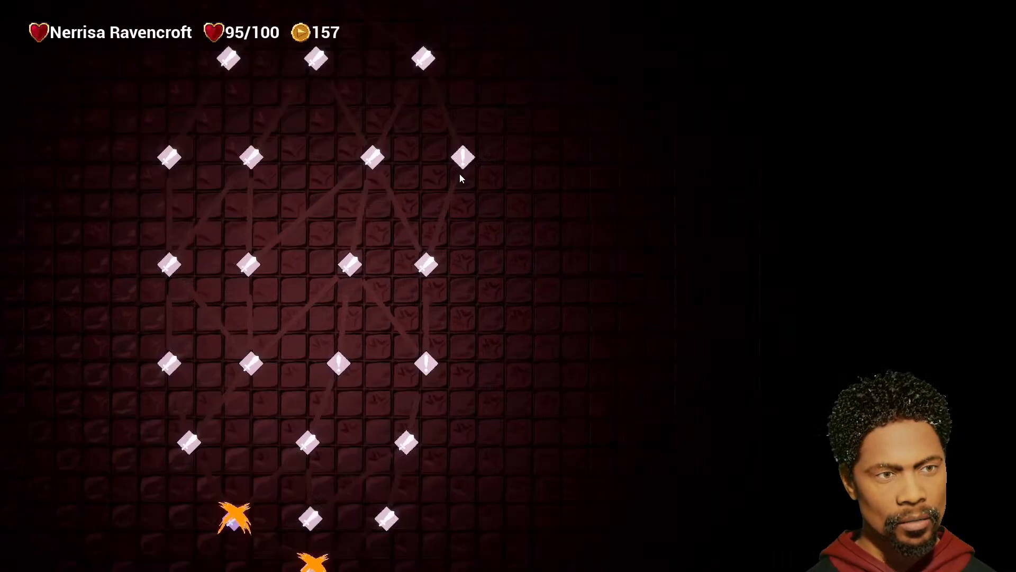
{"action": "left_click", "coordinate": [307, 443]}
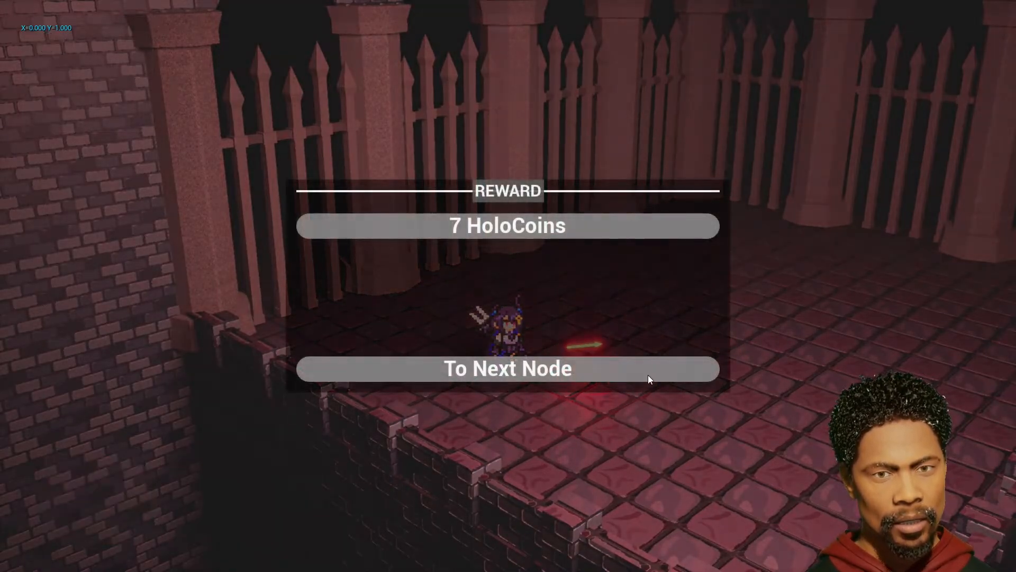
{"action": "left_click", "coordinate": [623, 365]}
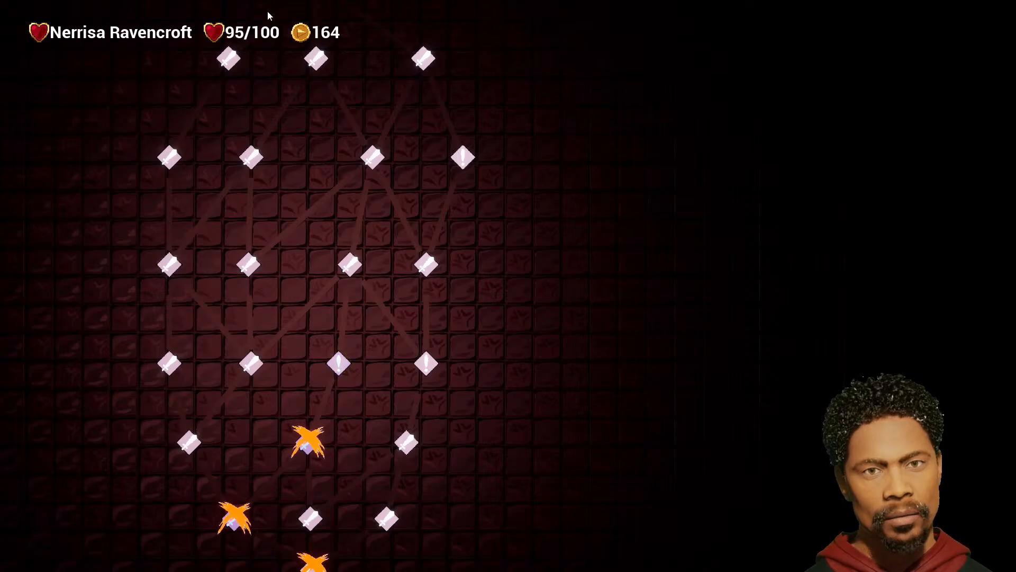
- Enter the third row's exclamation-mark node on the current path, choose the Original donut (+5 Max HP) and end the dialog
{"action": "left_click", "coordinate": [339, 365]}
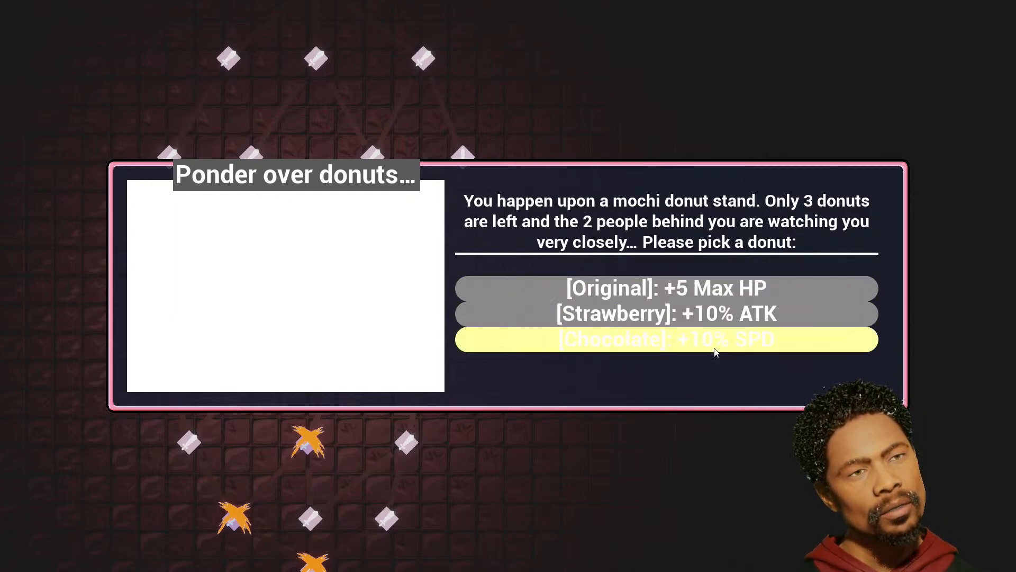
{"action": "left_click", "coordinate": [819, 288]}
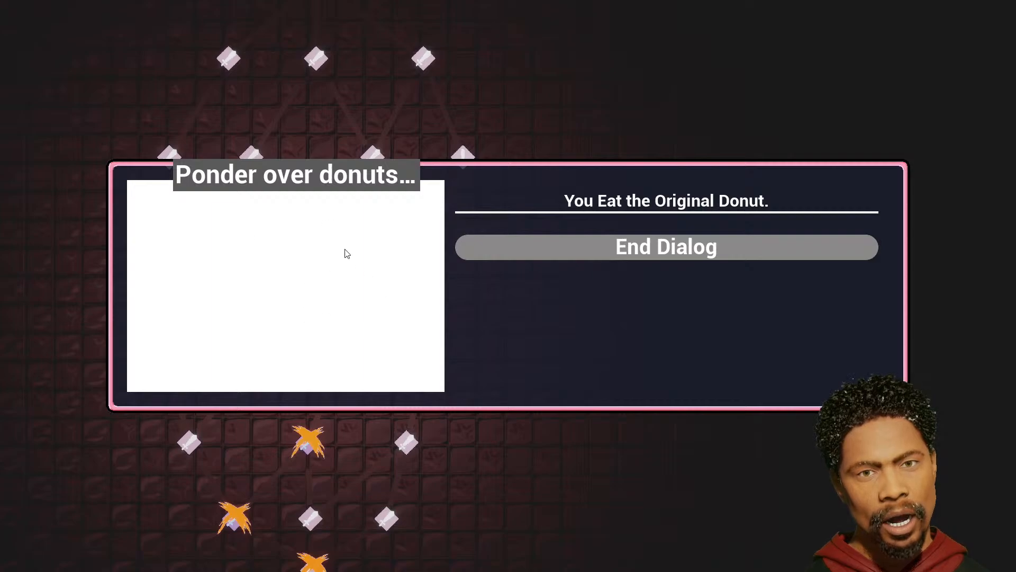
{"action": "left_click", "coordinate": [767, 250]}
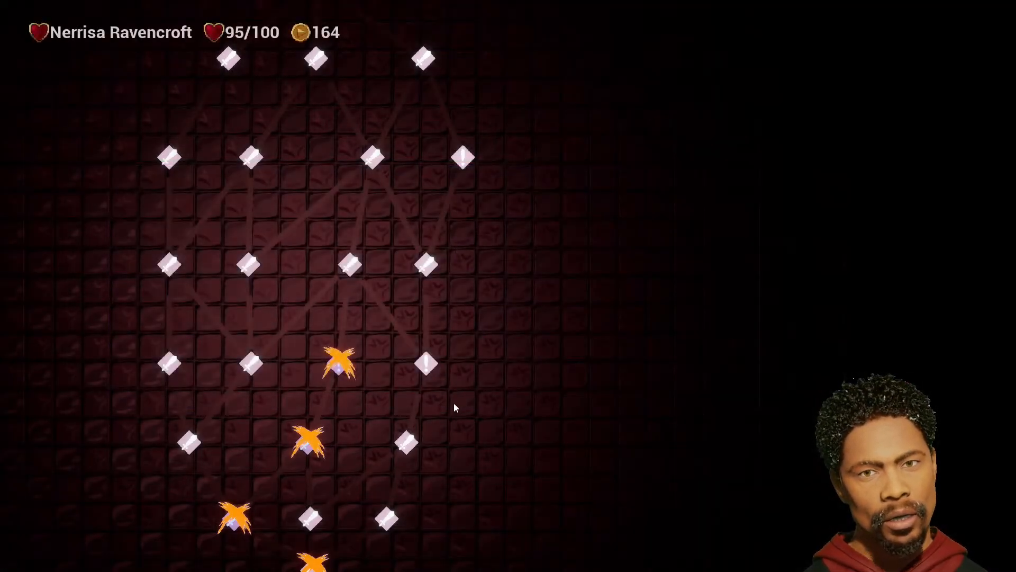
- Enter the fourth row's third node, defeat its enemies in the pillared arena and return to the node map
{"action": "left_click", "coordinate": [349, 264]}
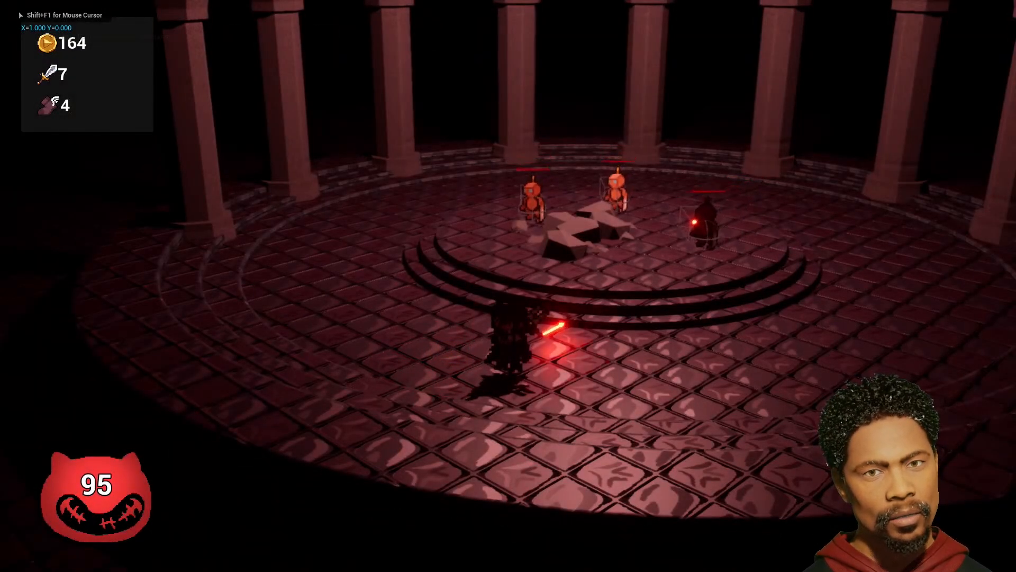
{"action": "key", "text": "d"}
{"action": "key", "text": "w"}
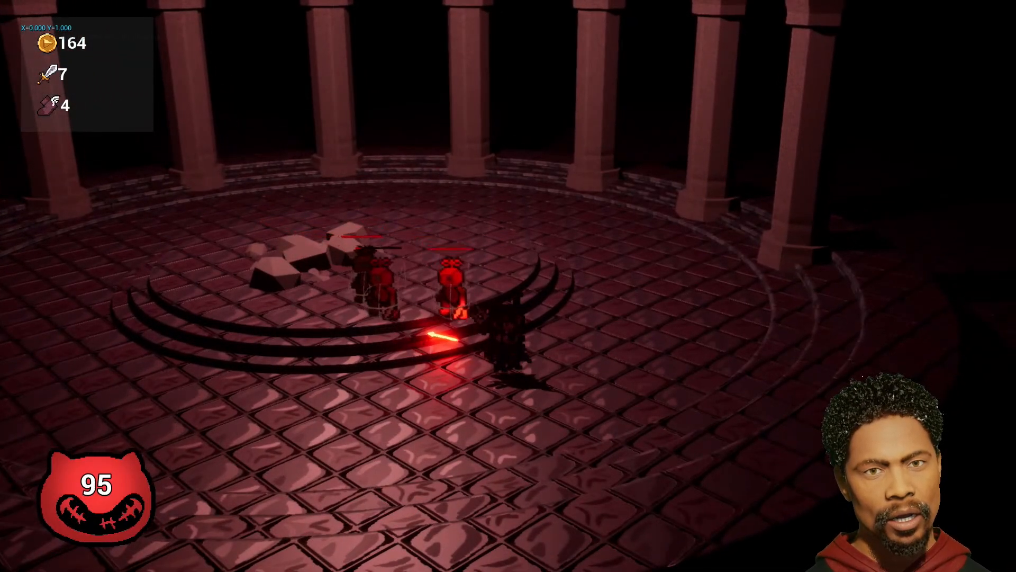
{"action": "key", "text": "a"}
{"action": "key", "text": "d"}
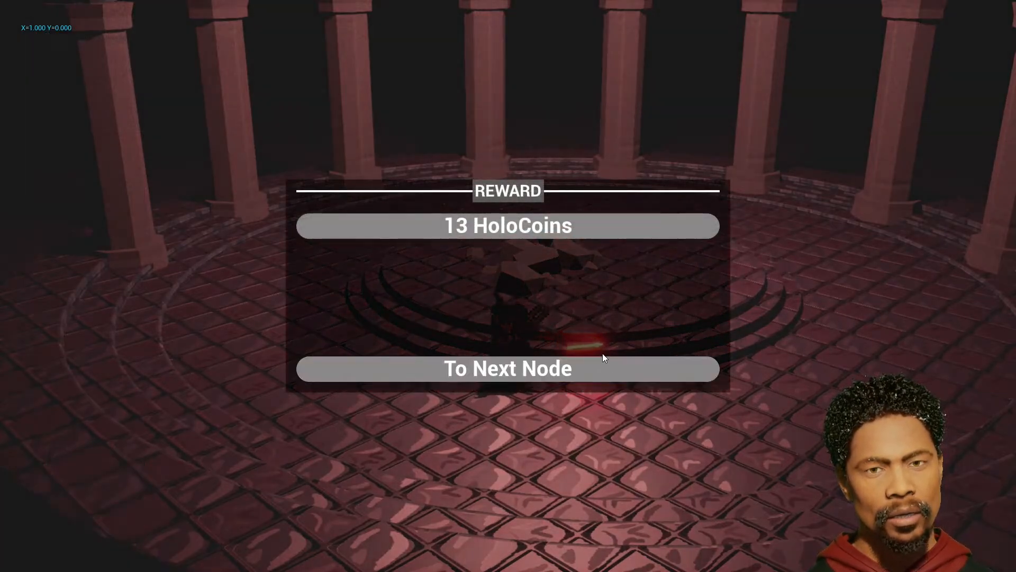
{"action": "left_click", "coordinate": [612, 376]}
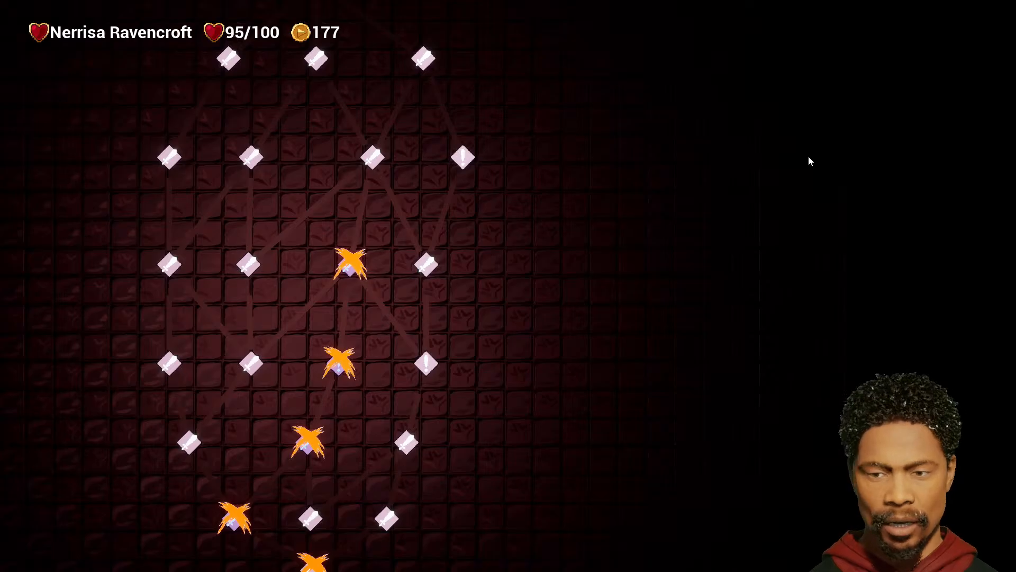
{"action": "key", "text": "F11"}
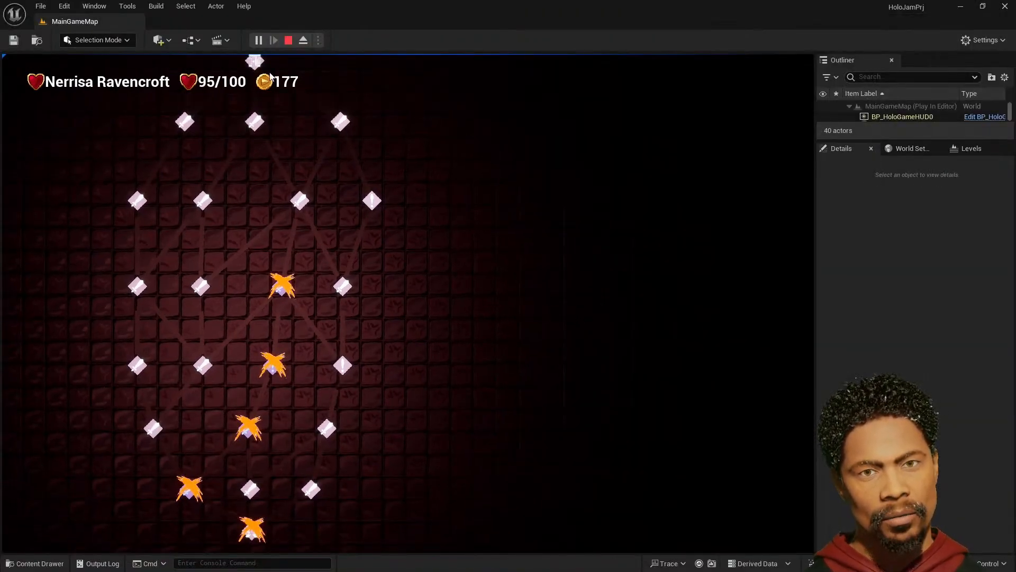
{"action": "key", "text": "F11"}
{"action": "key", "text": "F11"}
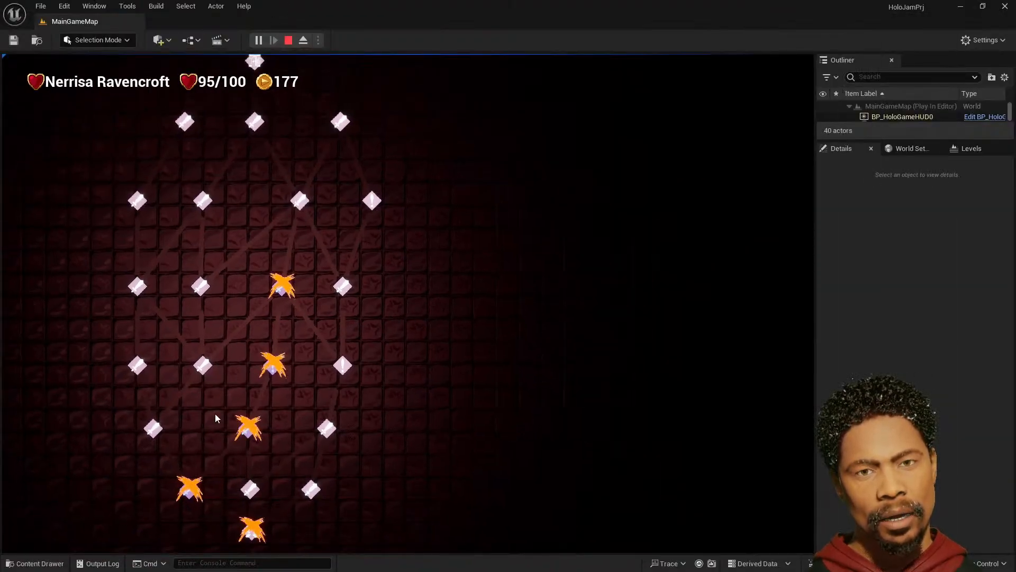
{"action": "key", "text": "F11"}
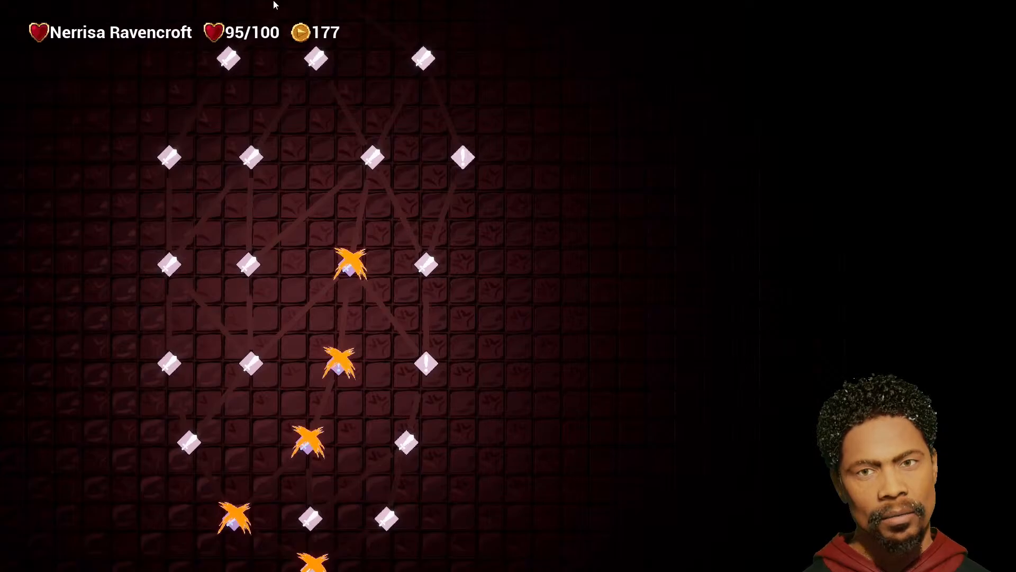
{"action": "key", "text": "F11"}
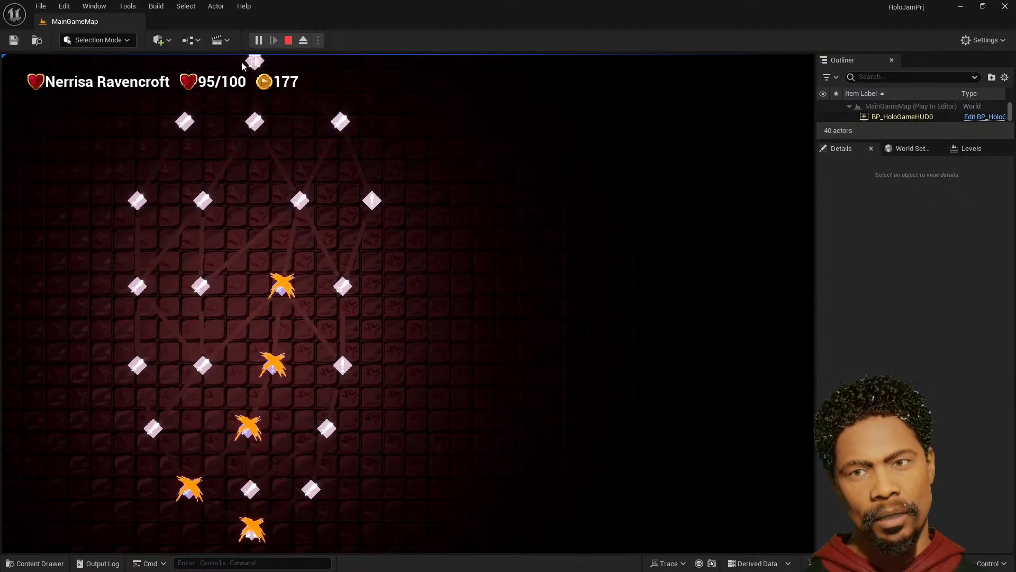
{"action": "key", "text": "F11"}
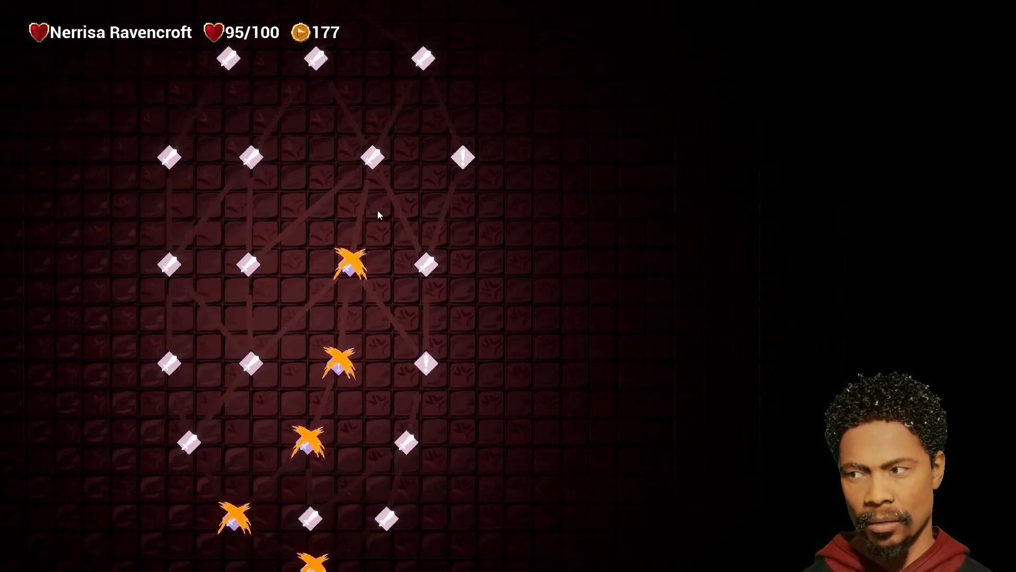
{"action": "key", "text": "F11"}
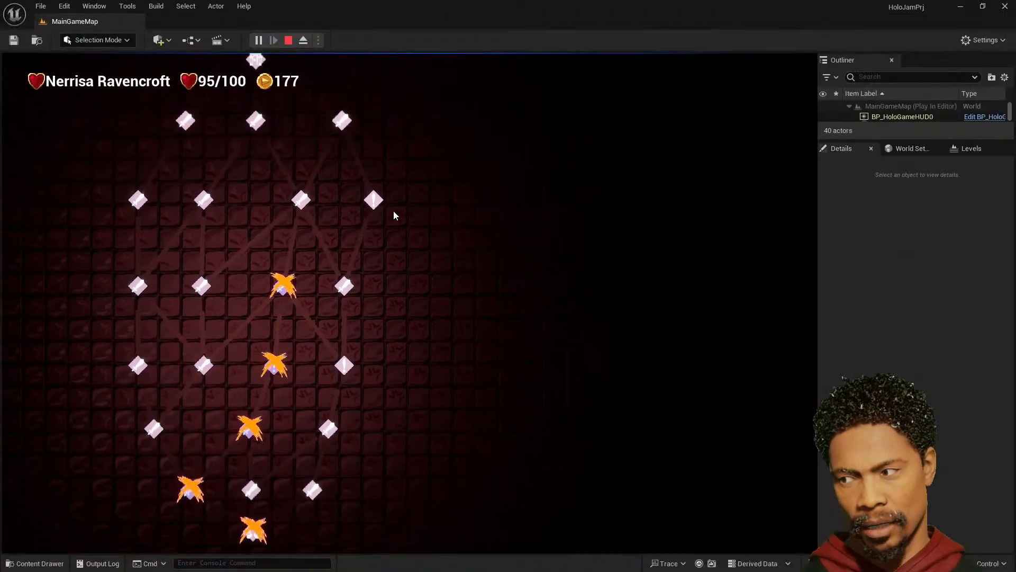
- Enter the fifth row's third node and defeat the enemies in its battle
{"action": "left_click", "coordinate": [298, 200]}
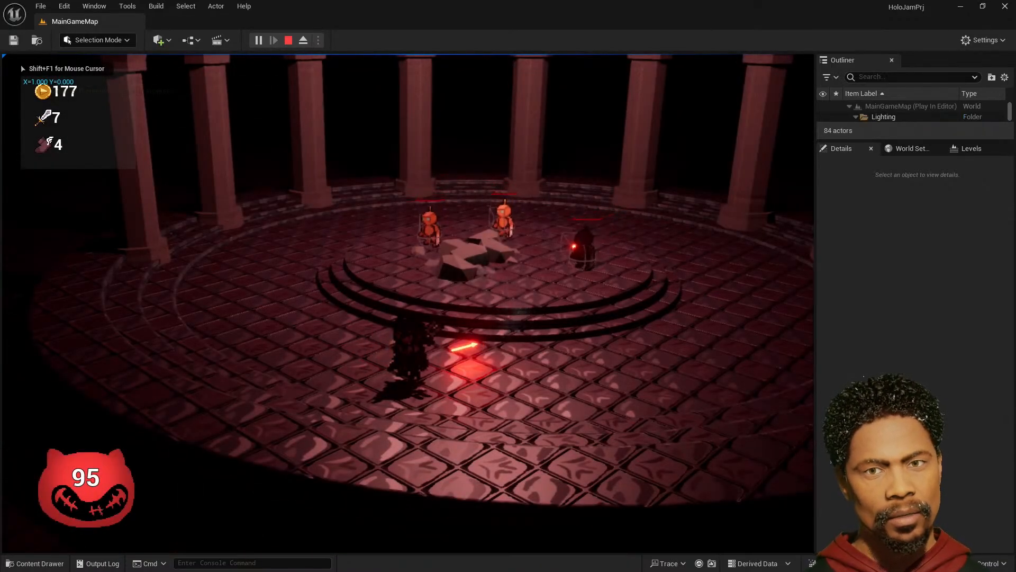
{"action": "key", "text": "w"}
{"action": "key", "text": "a"}
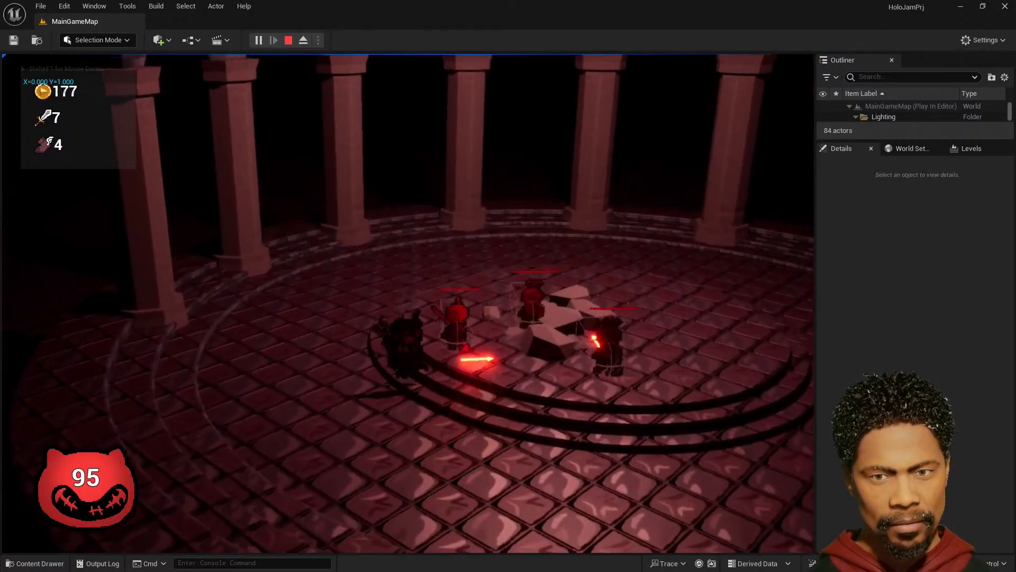
{"action": "key", "text": "w"}
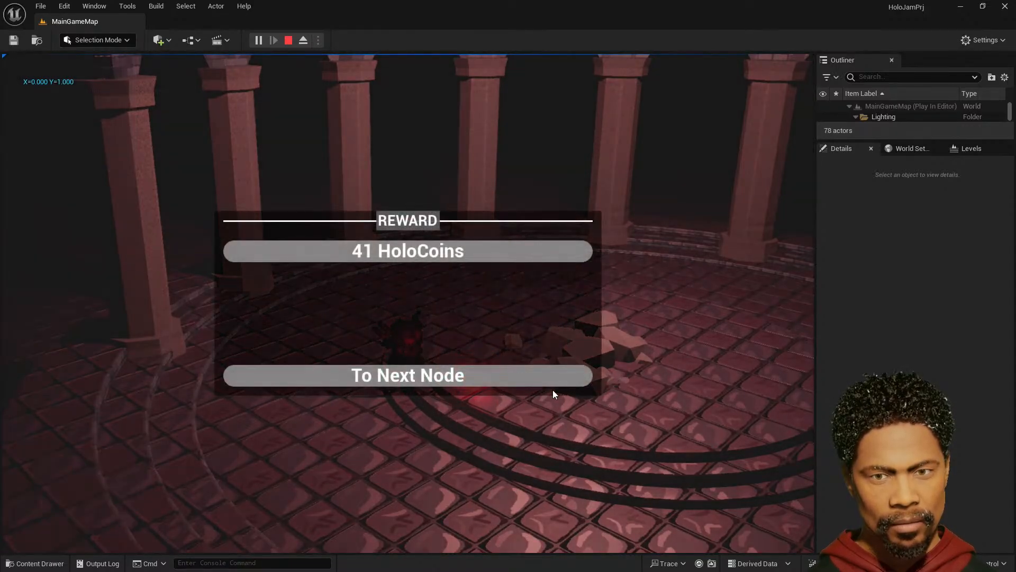
- Return to the map, enter the sixth row's middle node, defeat its enemies and continue back to the node map
{"action": "left_click", "coordinate": [504, 377]}
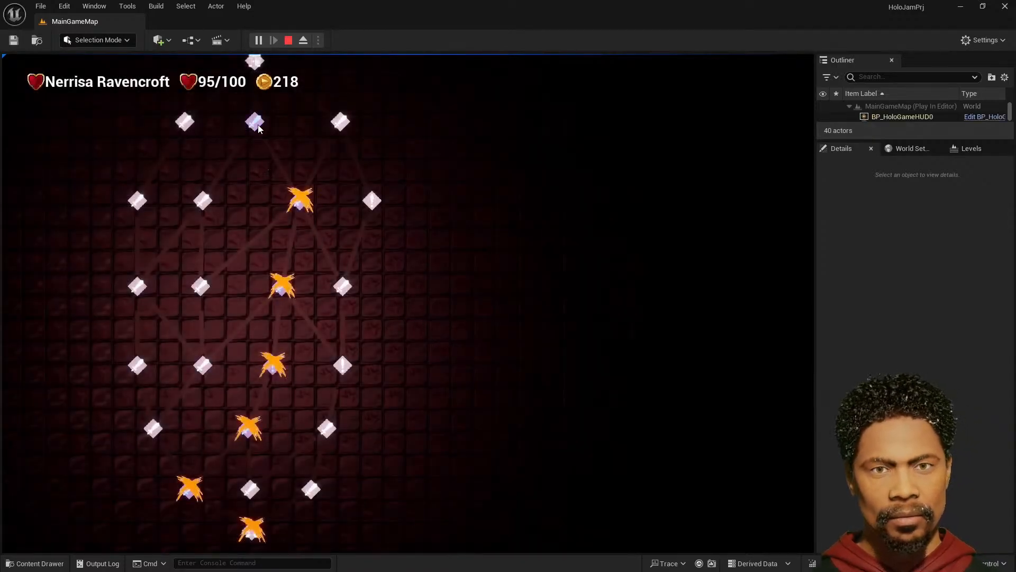
{"action": "left_click", "coordinate": [255, 122]}
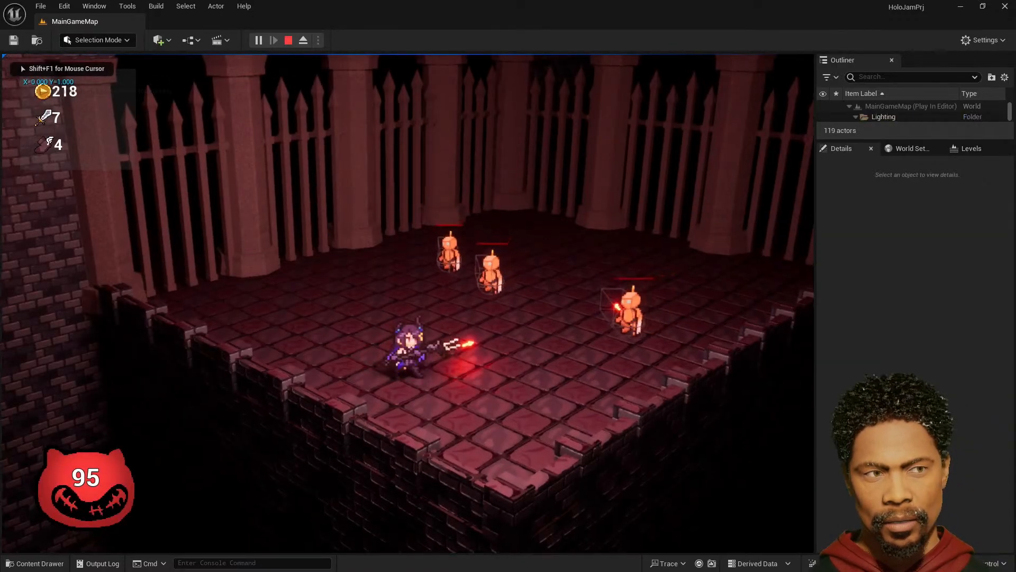
{"action": "key", "text": "w"}
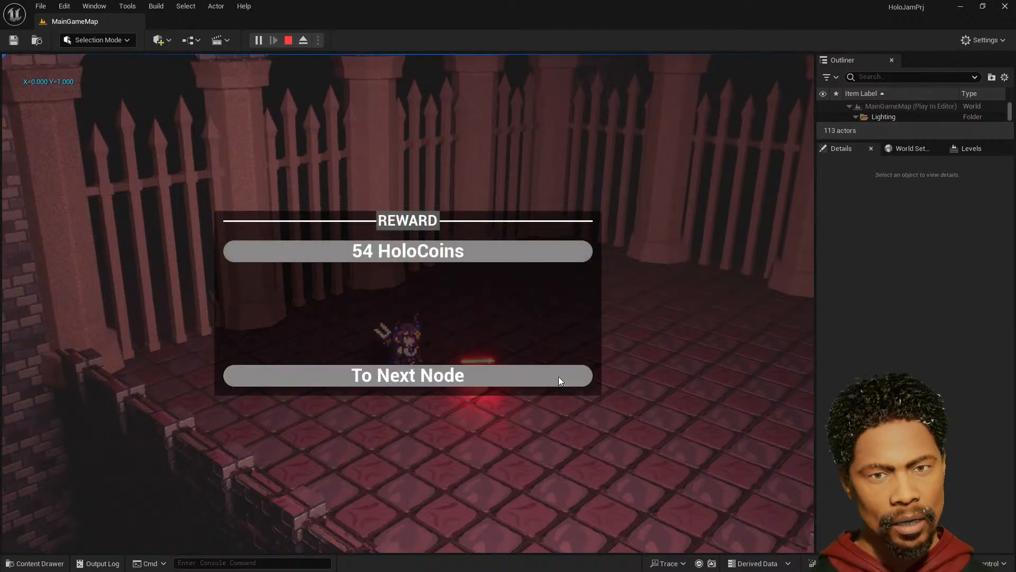
{"action": "left_click", "coordinate": [560, 379]}
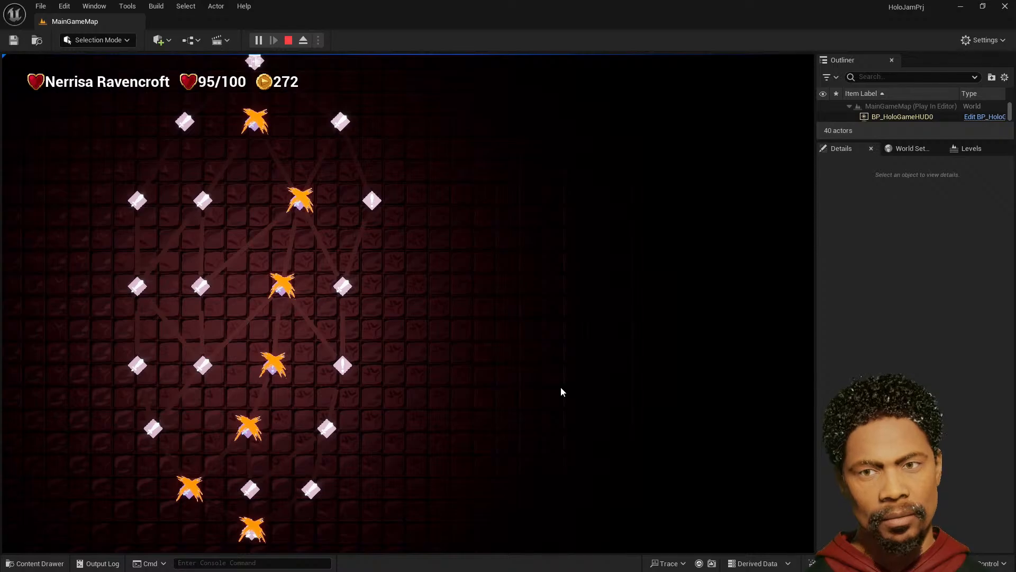
- Enter the topmost map node and inspect EventData and its EventClass in UHoloNode_Multi::RunMapEvent where execution breaks
{"action": "left_click", "coordinate": [260, 67]}
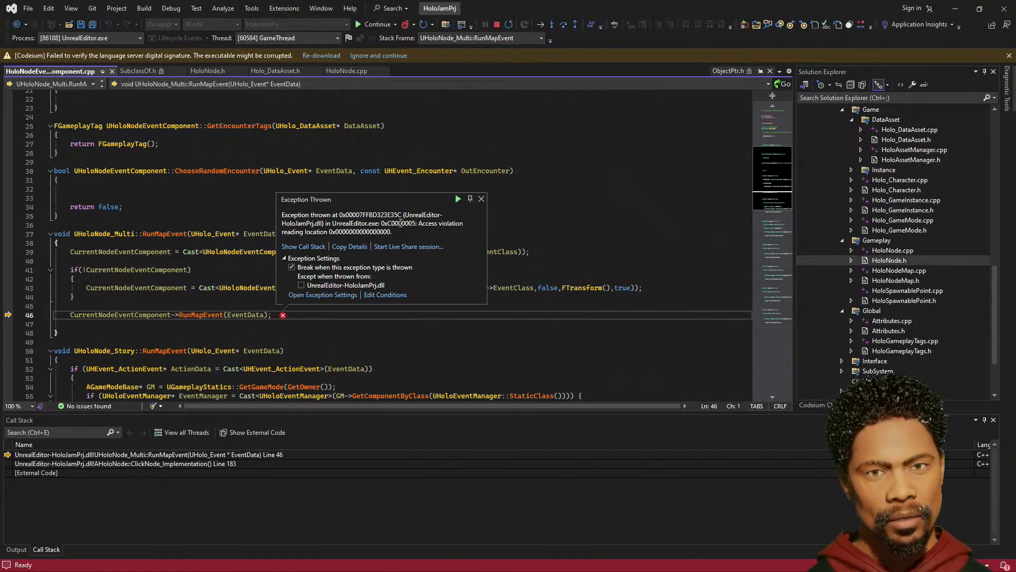
{"action": "left_click", "coordinate": [482, 199]}
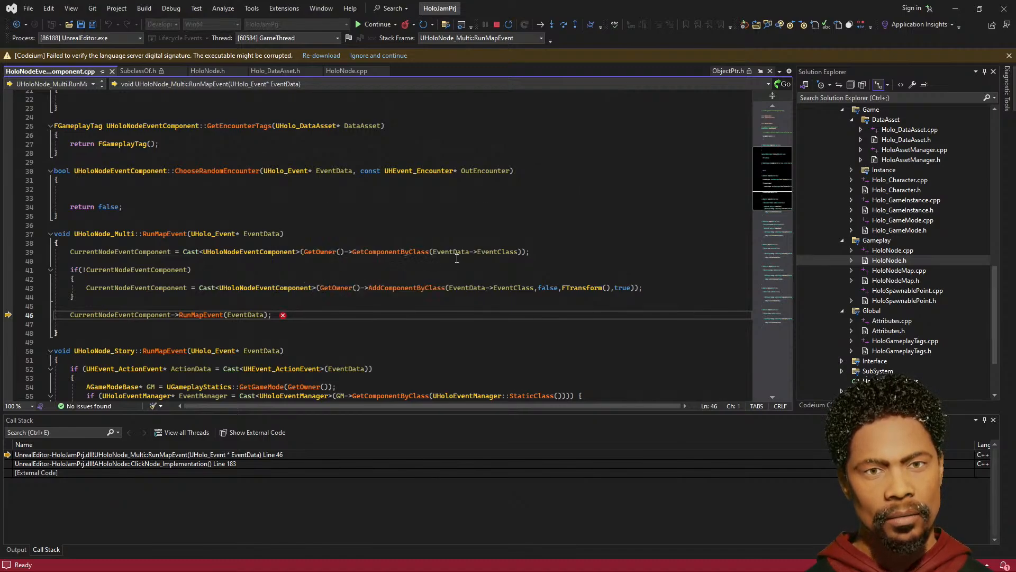
{"action": "mouse_move", "coordinate": [467, 253]}
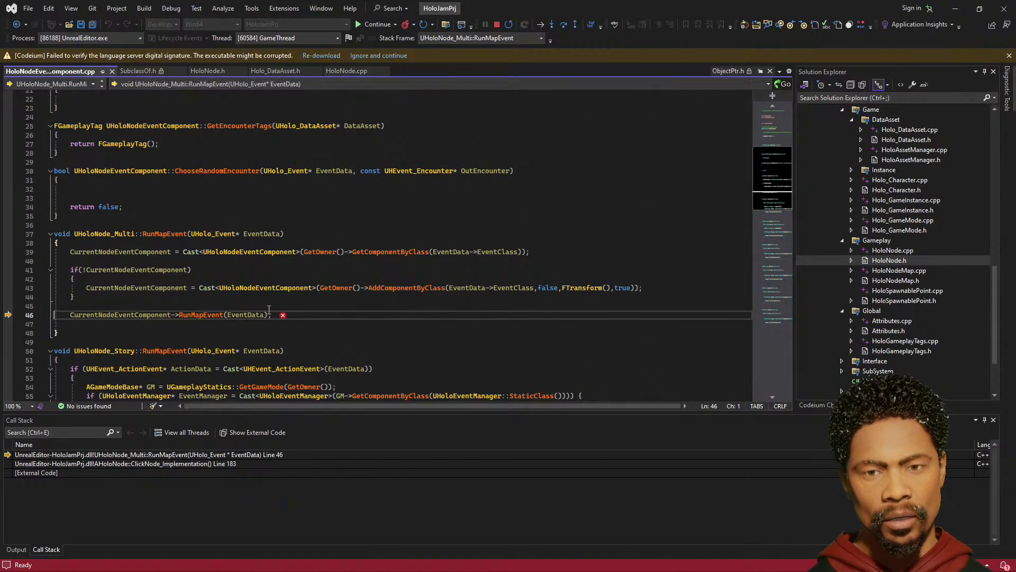
{"action": "mouse_move", "coordinate": [256, 315]}
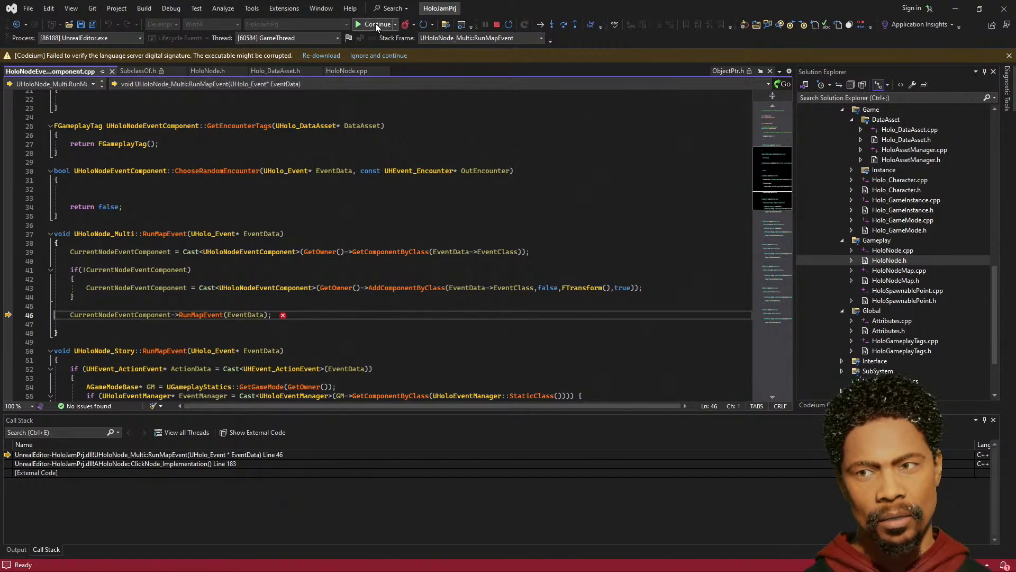
- Restart the debugging session and open the DA_H_Exit data asset from Core/DataAsset/Event/Exit
{"action": "left_click", "coordinate": [510, 24]}
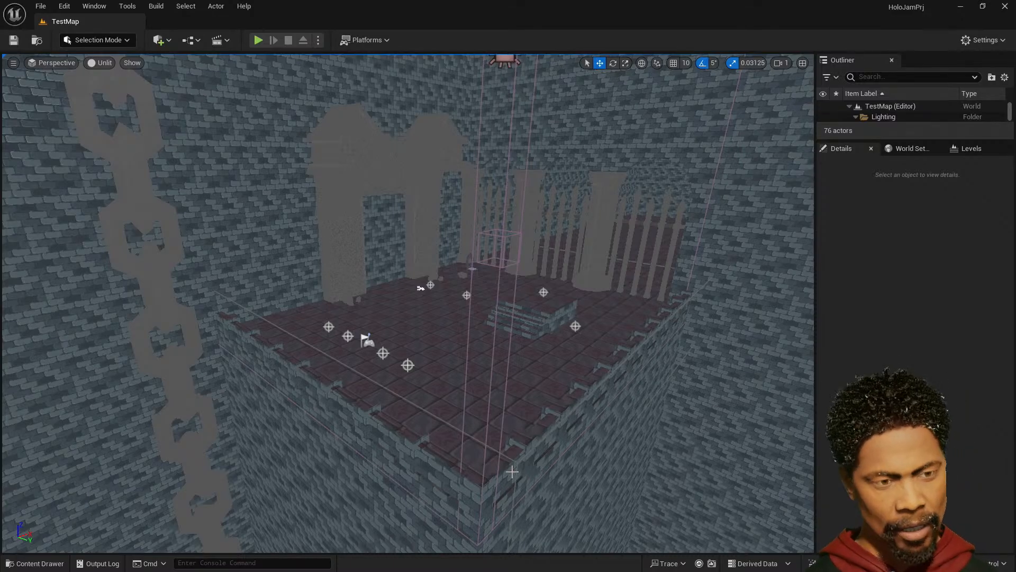
{"action": "left_click", "coordinate": [35, 562]}
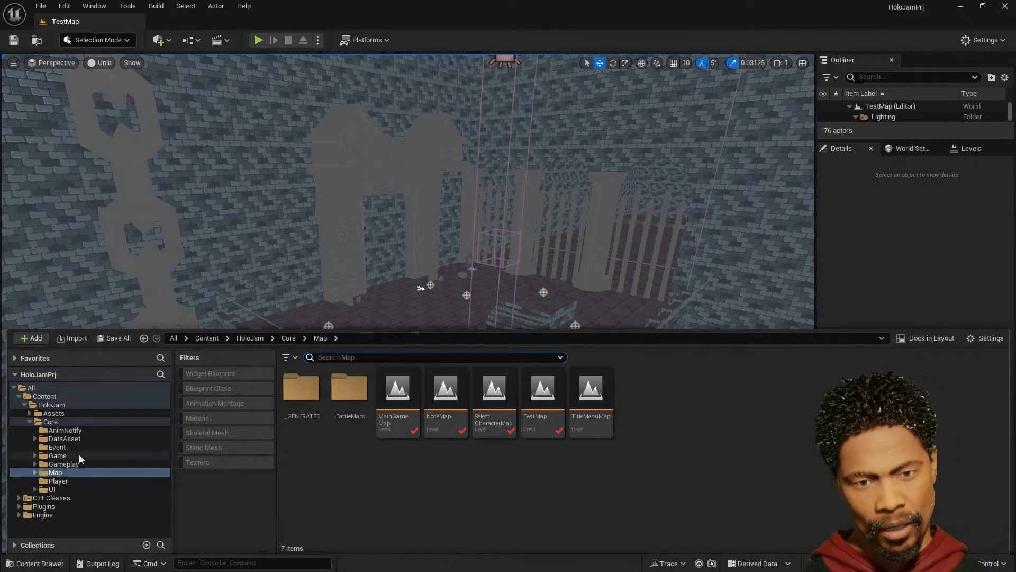
{"action": "left_click", "coordinate": [80, 431]}
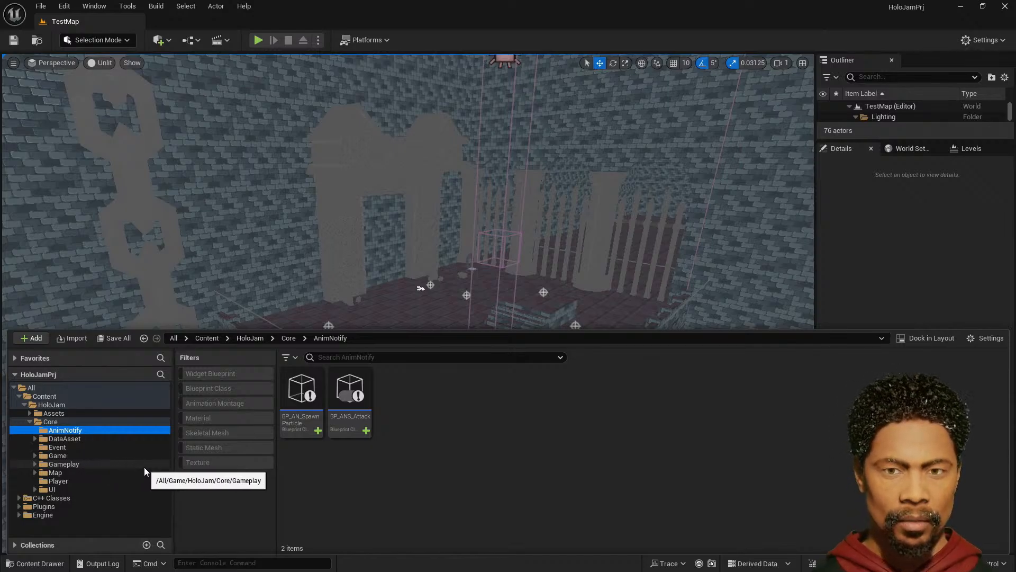
{"action": "left_click", "coordinate": [71, 481]}
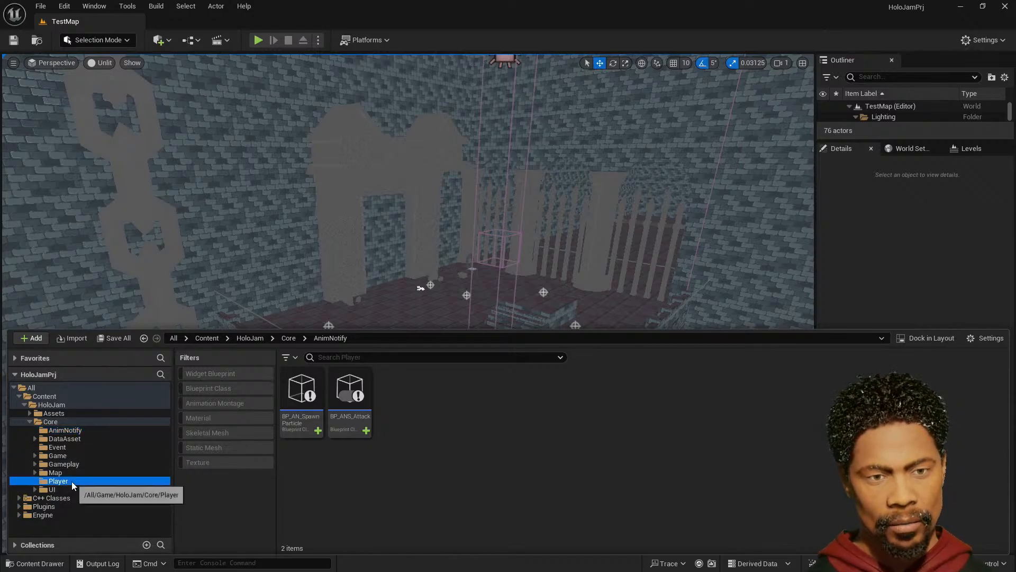
{"action": "left_click", "coordinate": [80, 439]}
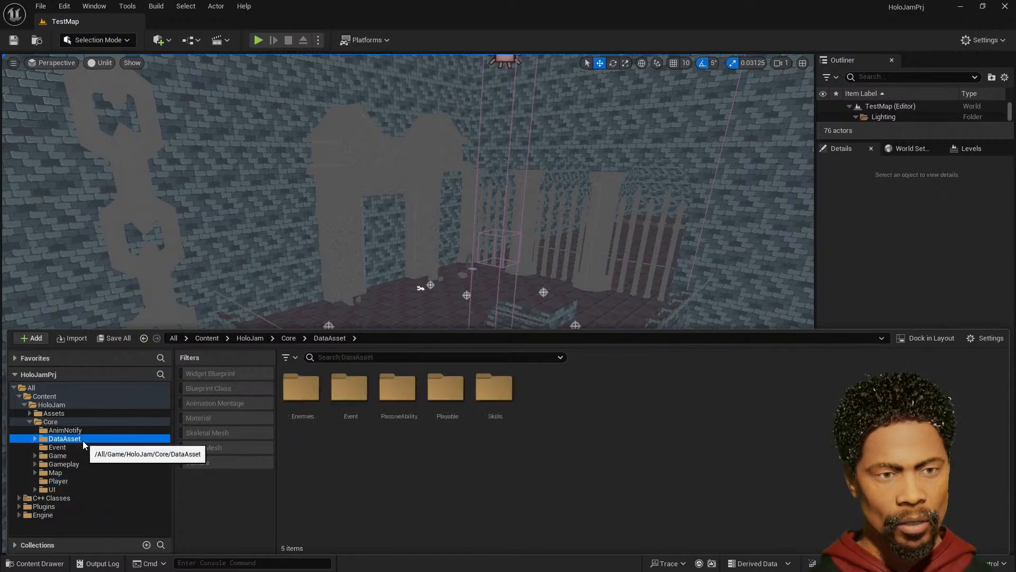
{"action": "double_click", "coordinate": [350, 389]}
{"action": "double_click", "coordinate": [448, 392]}
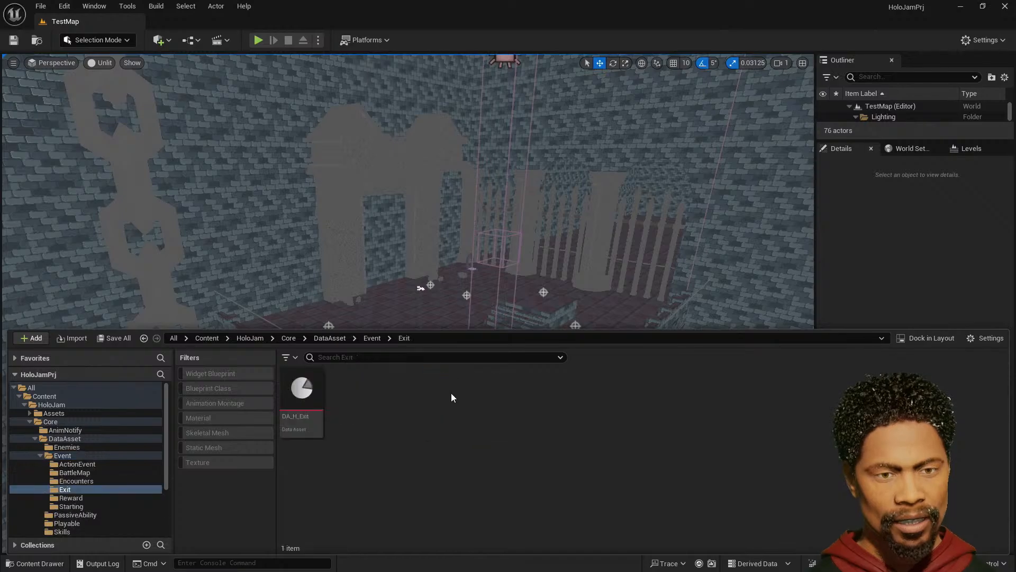
{"action": "double_click", "coordinate": [306, 391]}
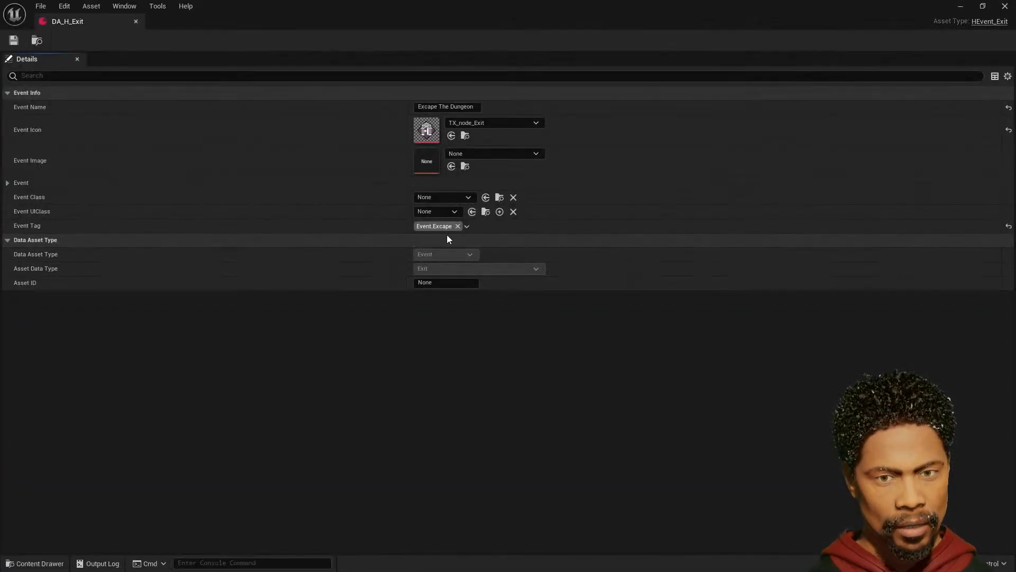
- Set DA_H_Exit's Event Class to HoloNode_Exit and look through the available Event UIClass options
{"action": "left_click", "coordinate": [455, 200]}
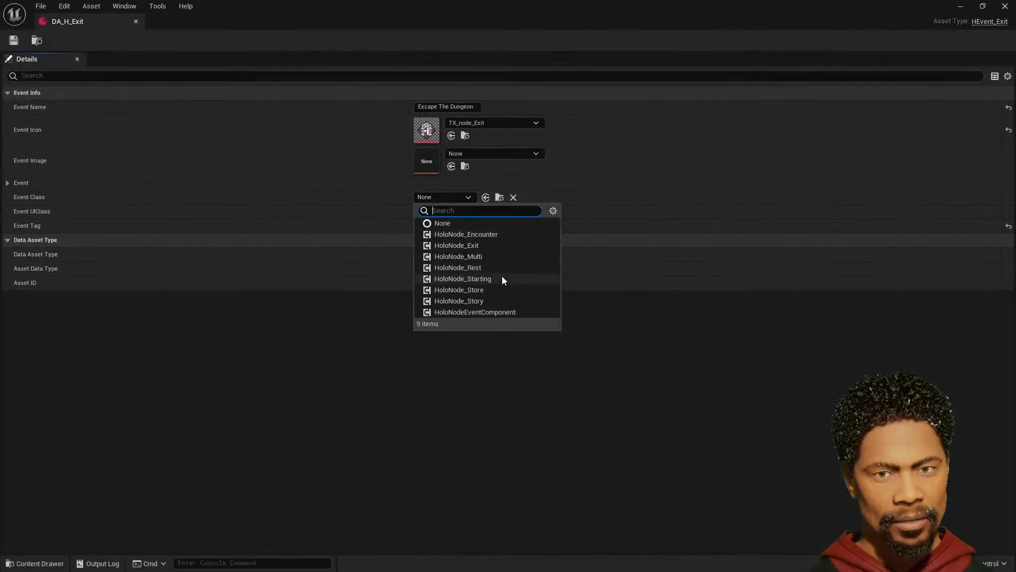
{"action": "left_click", "coordinate": [486, 245]}
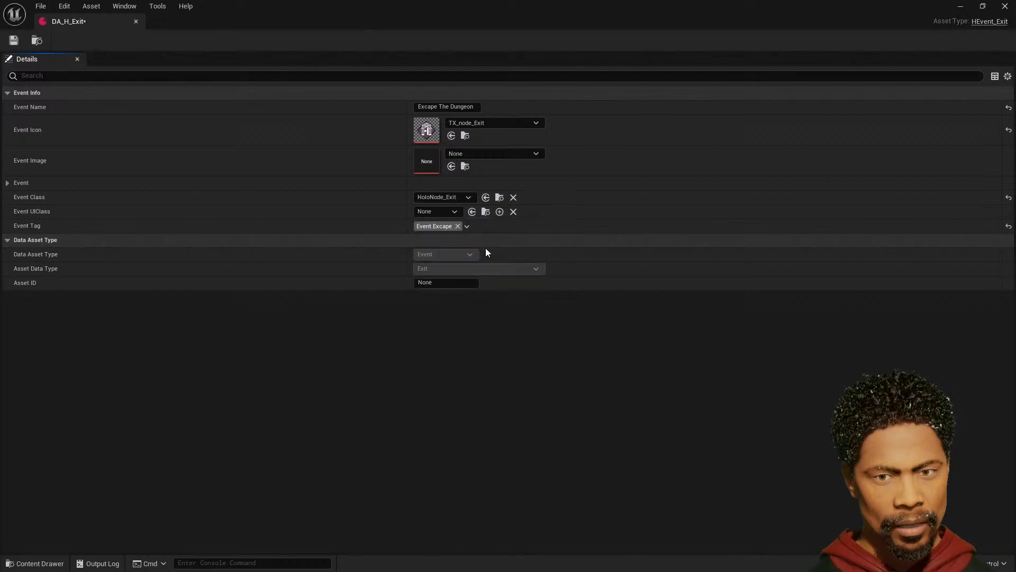
{"action": "left_click", "coordinate": [443, 213]}
{"action": "left_click", "coordinate": [325, 351]}
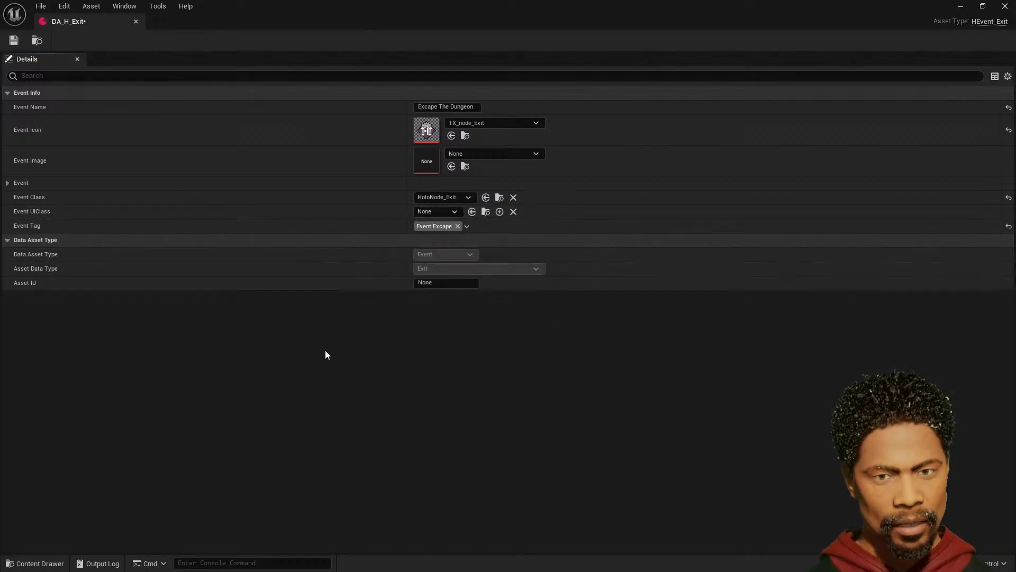
{"action": "left_click", "coordinate": [436, 211]}
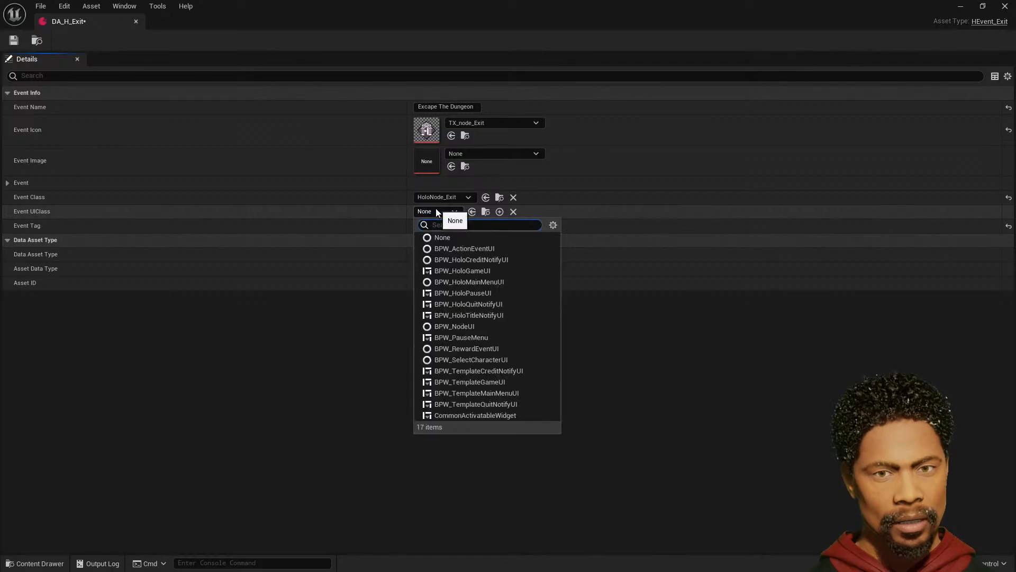
{"action": "left_click", "coordinate": [341, 335]}
- Create a folder named ExitUI inside HoloJam/Core/UI and open it
{"action": "left_click", "coordinate": [36, 563]}
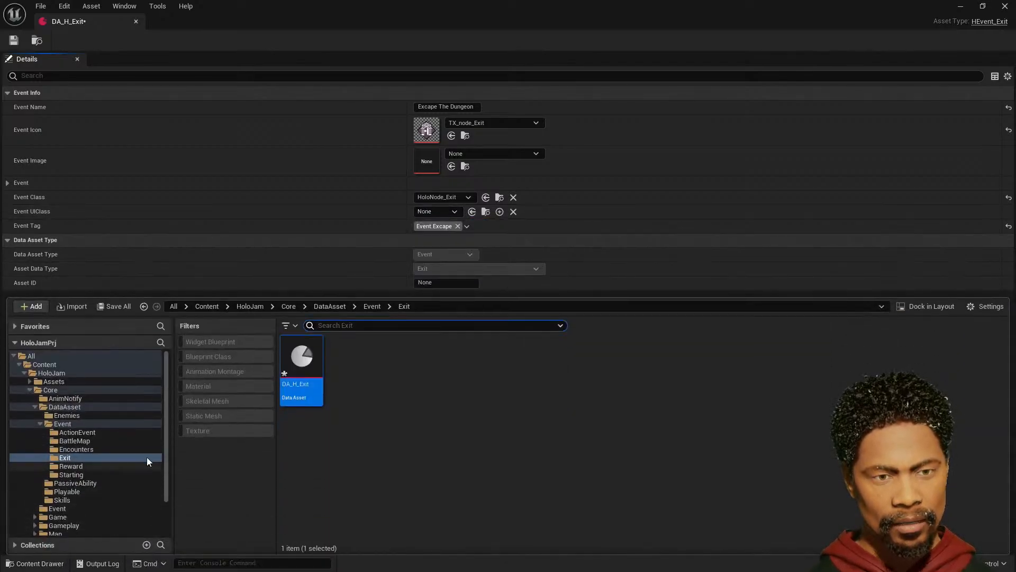
{"action": "left_click", "coordinate": [97, 447]}
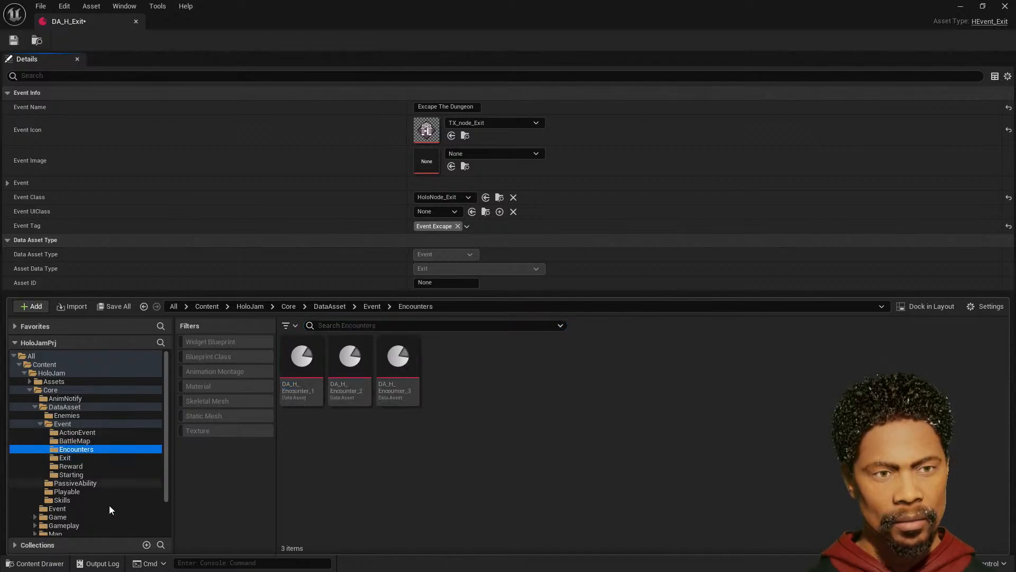
{"action": "scroll", "coordinate": [106, 492], "scroll_direction": "down", "scroll_amount": 3}
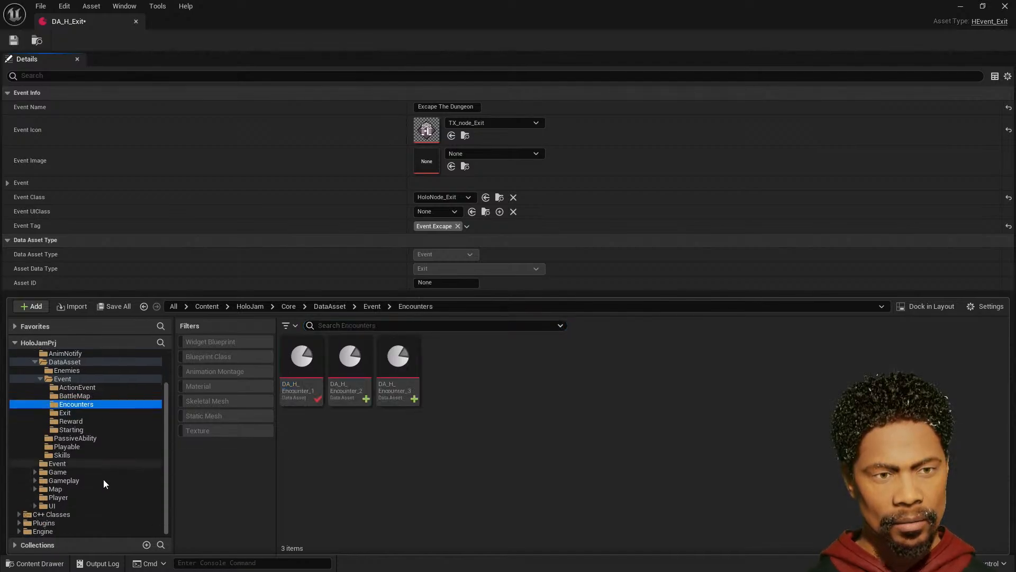
{"action": "left_click", "coordinate": [69, 504]}
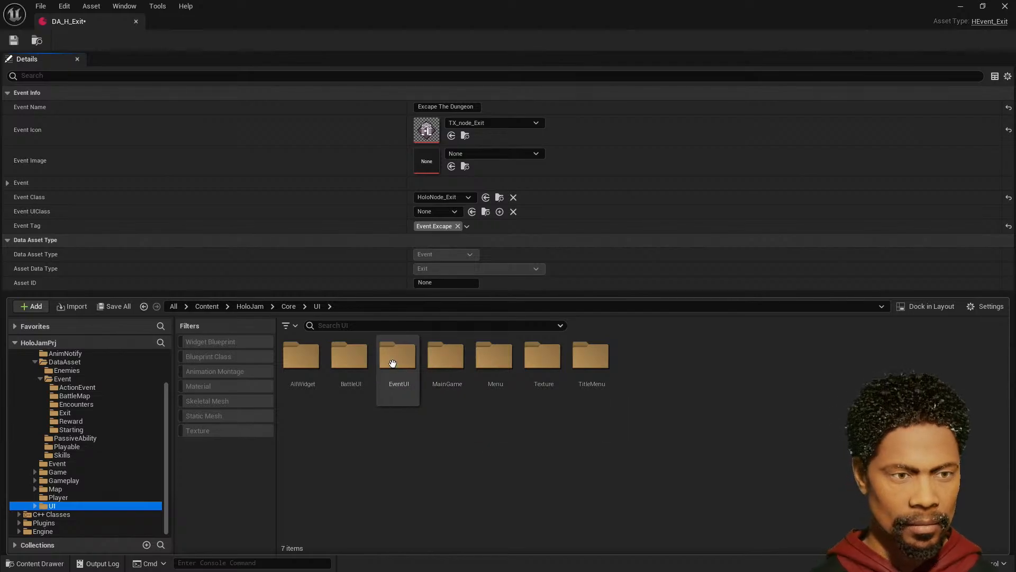
{"action": "right_click", "coordinate": [631, 369]}
{"action": "key", "text": "Escape"}
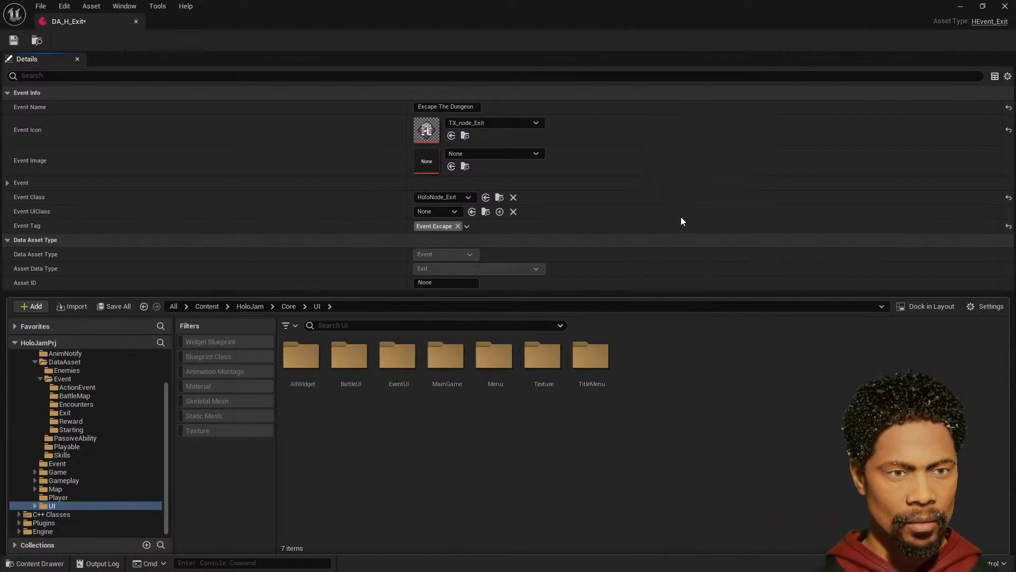
{"action": "type", "text": "Ex"}
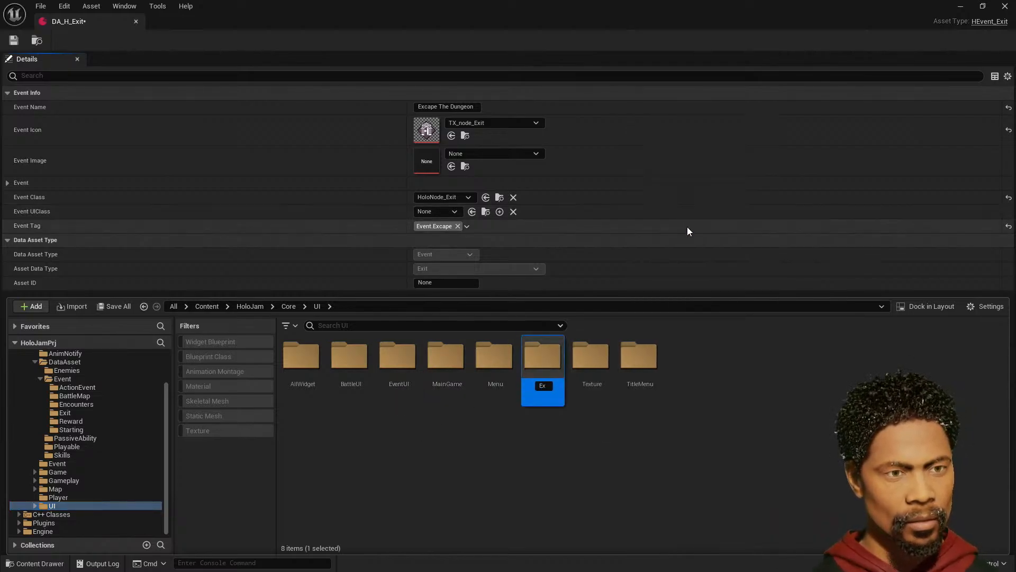
{"action": "type", "text": "itUI"}
{"action": "key", "text": "Return"}
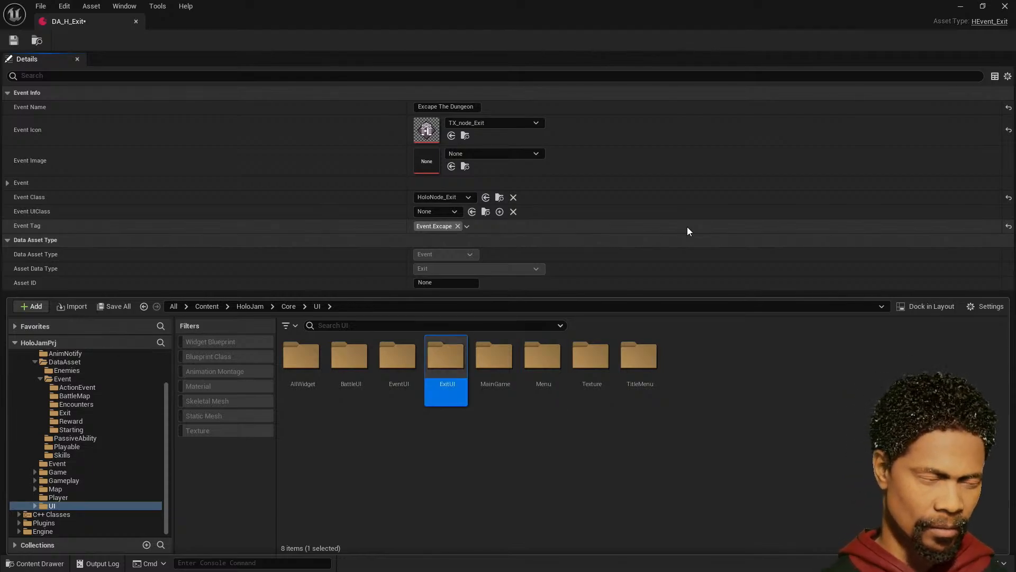
{"action": "left_click", "coordinate": [454, 498]}
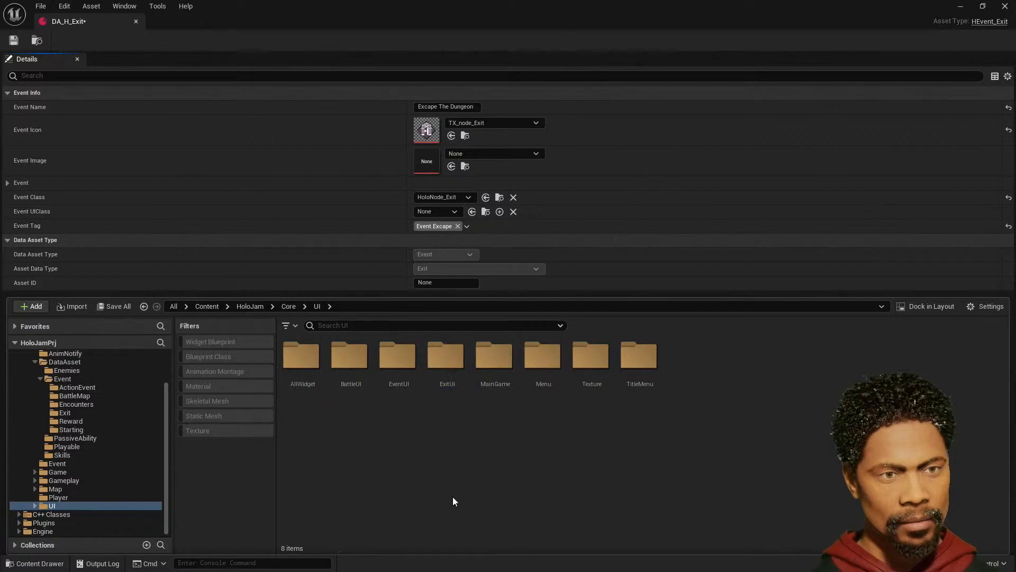
{"action": "double_click", "coordinate": [446, 357]}
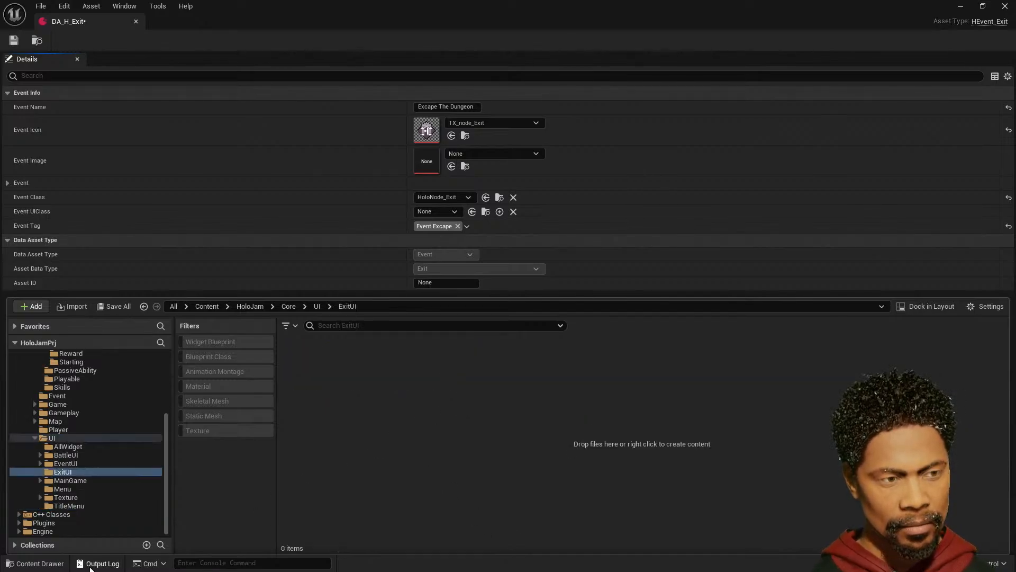
{"action": "left_click", "coordinate": [42, 564]}
{"action": "left_click", "coordinate": [43, 564]}
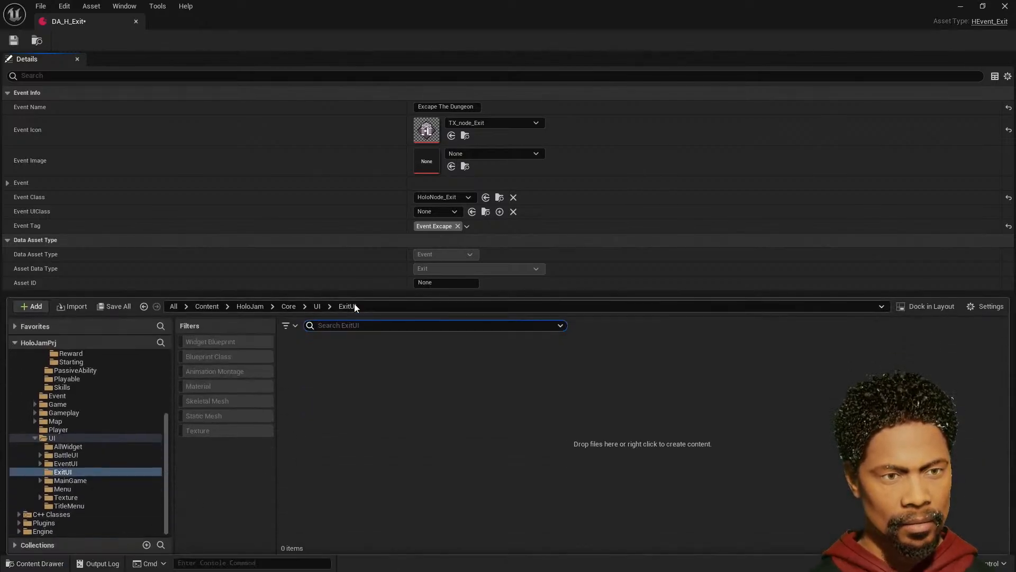
- Duplicate the BPW_ActionEventUI widget blueprint in the EventUI folder, keeping the default name for the copy
{"action": "left_click", "coordinate": [306, 306]}
{"action": "left_click", "coordinate": [317, 306]}
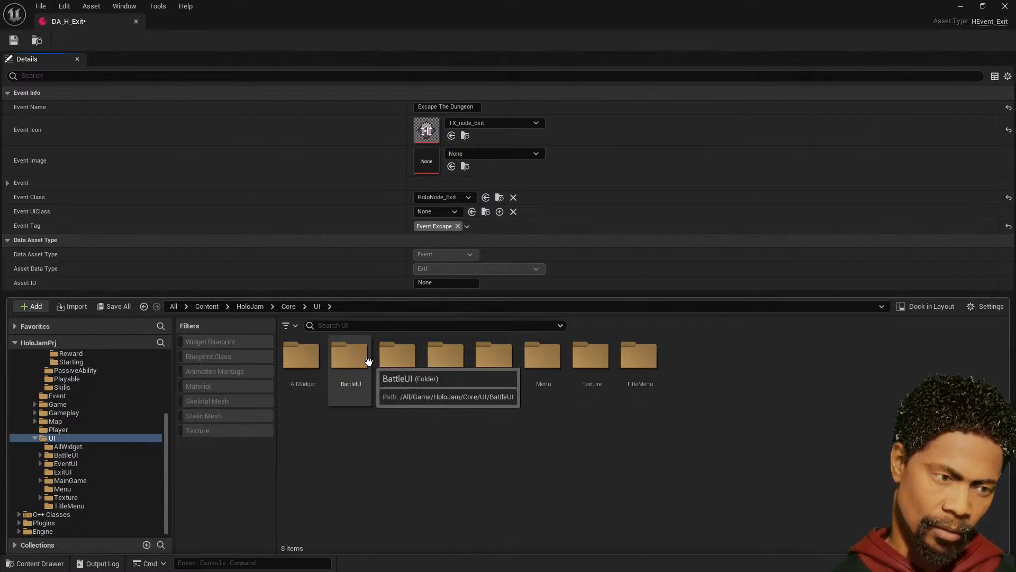
{"action": "double_click", "coordinate": [396, 359]}
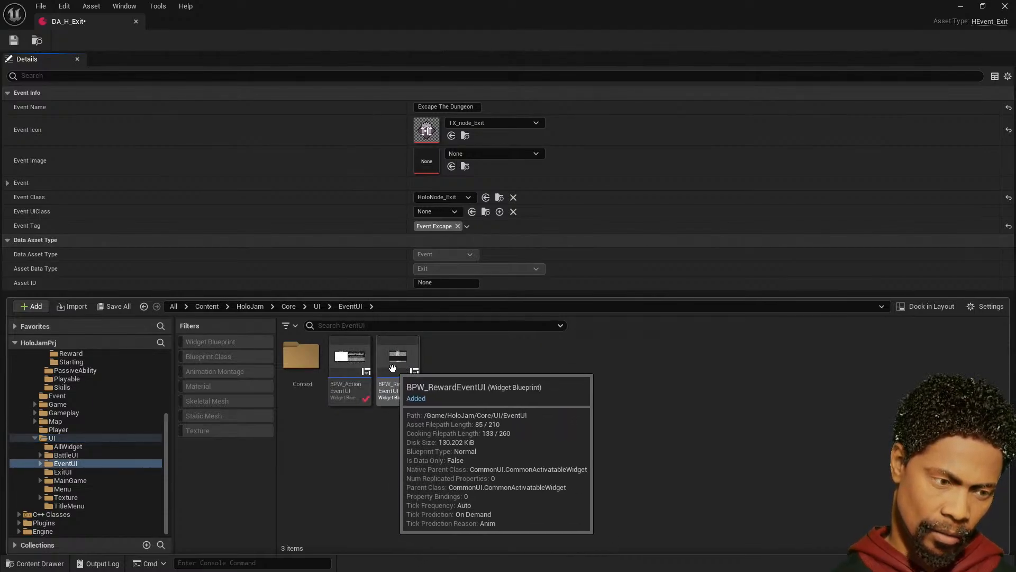
{"action": "right_click", "coordinate": [347, 364]}
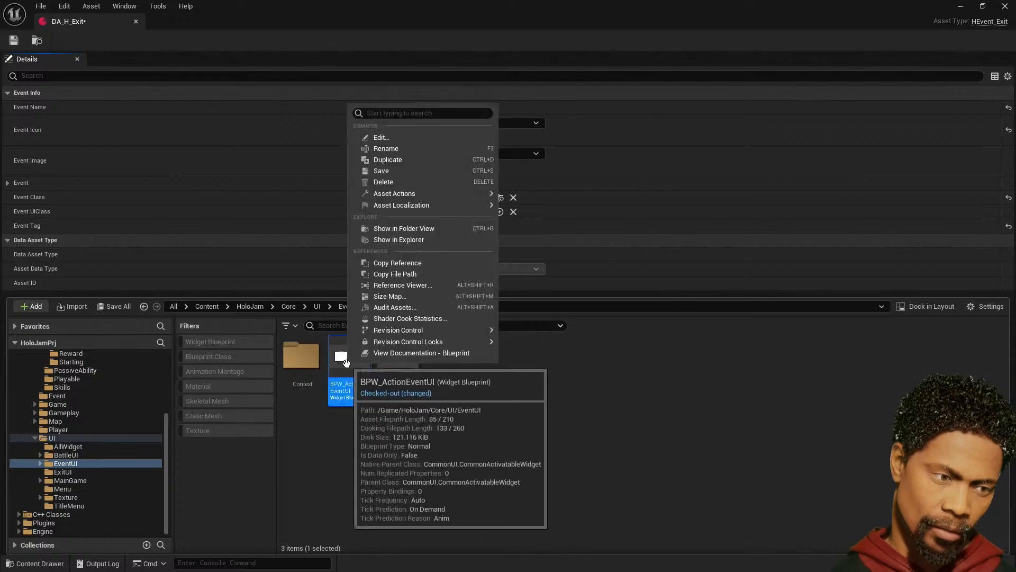
{"action": "left_click", "coordinate": [444, 158]}
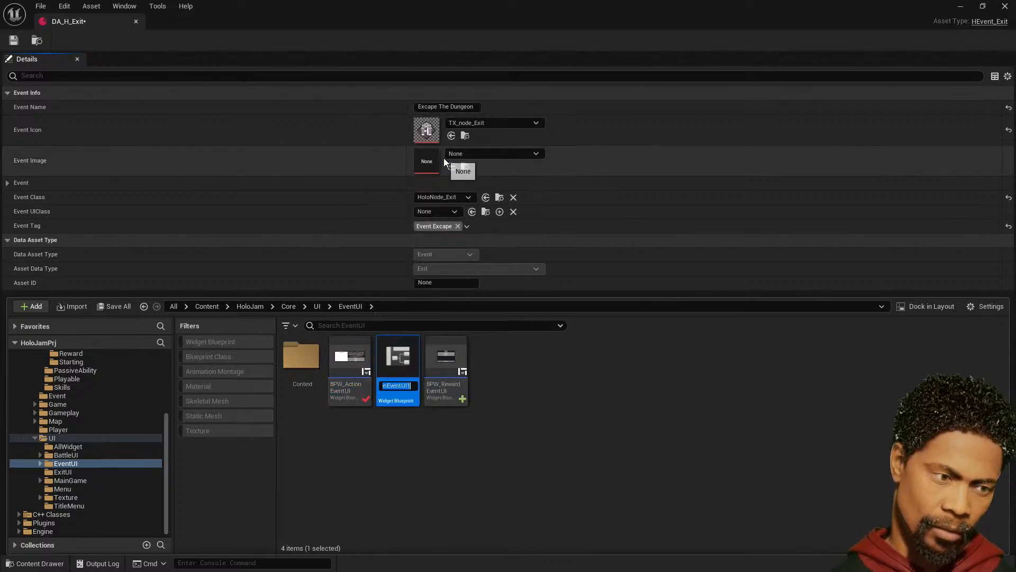
{"action": "key", "text": "Right"}
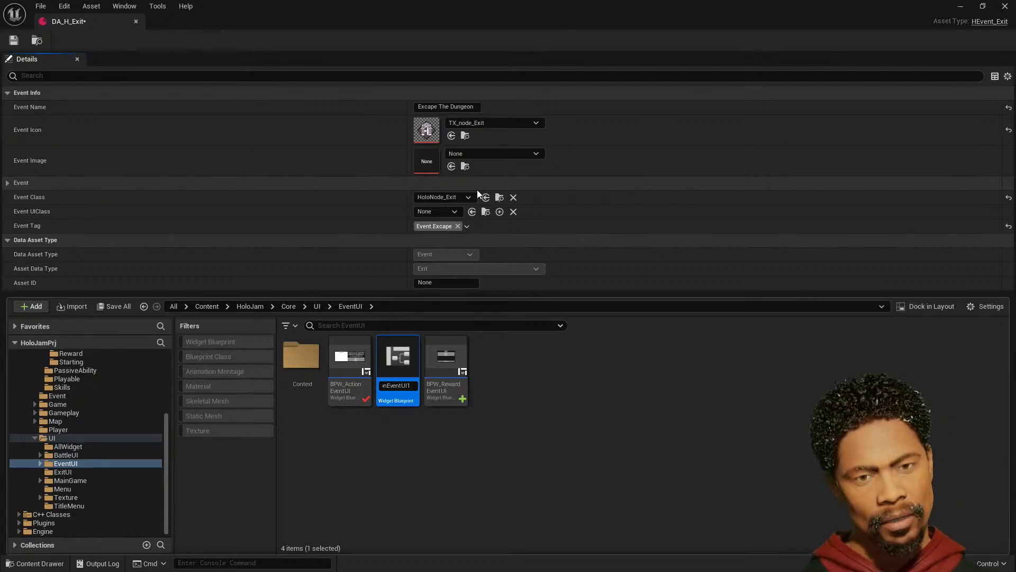
{"action": "left_click", "coordinate": [385, 424]}
{"action": "left_click", "coordinate": [403, 427]}
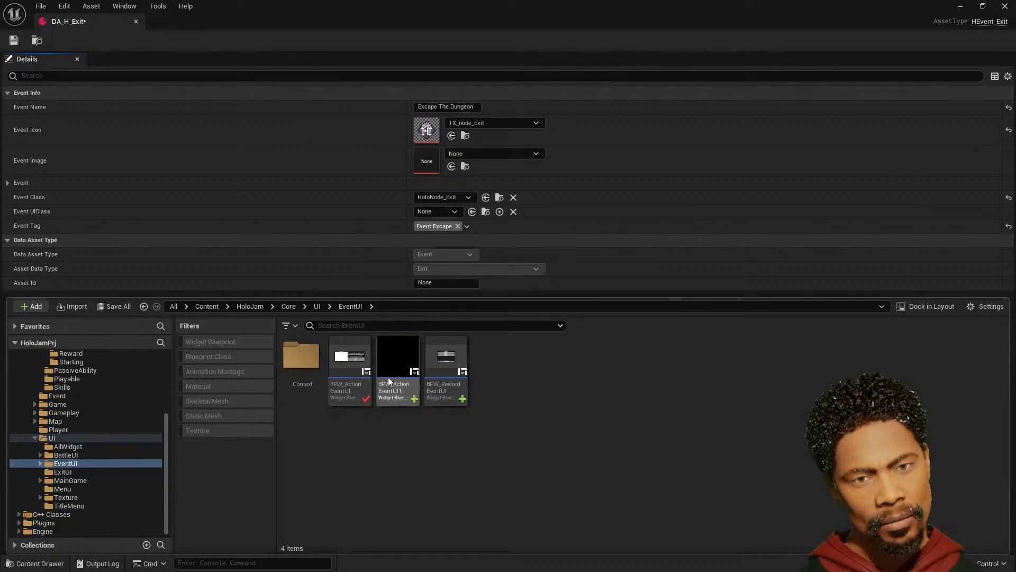
- Delete the BPW_ActionEventUI1 duplicate from the EventUI folder
{"action": "left_click", "coordinate": [388, 377]}
{"action": "key", "text": "Delete"}
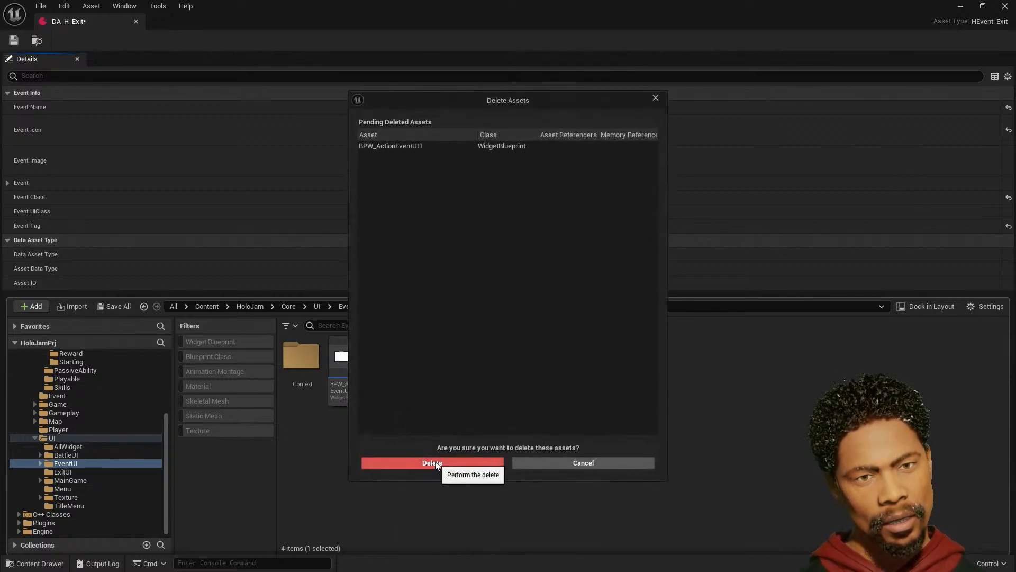
{"action": "left_click", "coordinate": [433, 463]}
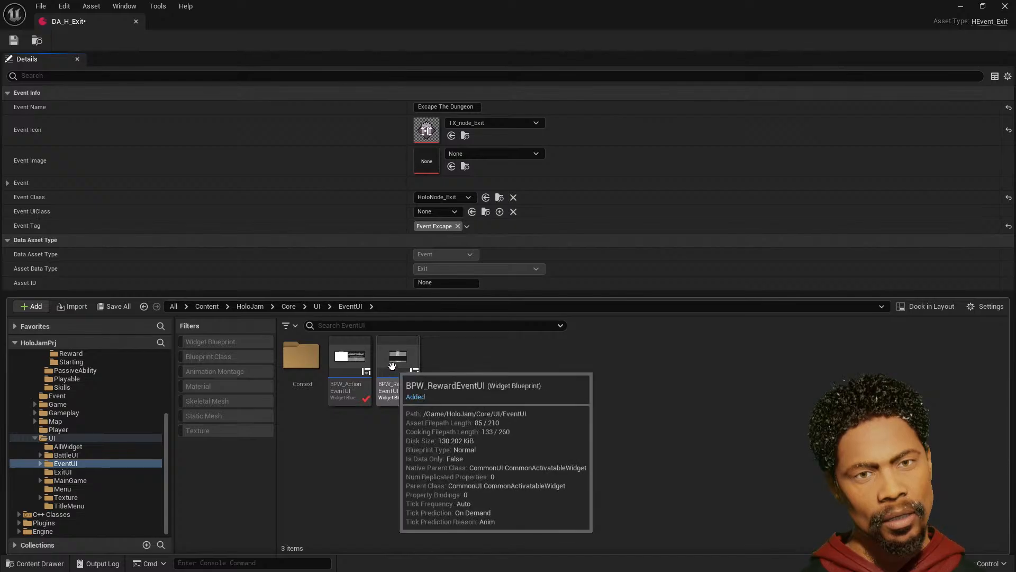
- Duplicate the BPW_RewardEventUI widget blueprint and name the copy BPW_ExitEventUI
{"action": "right_click", "coordinate": [392, 367]}
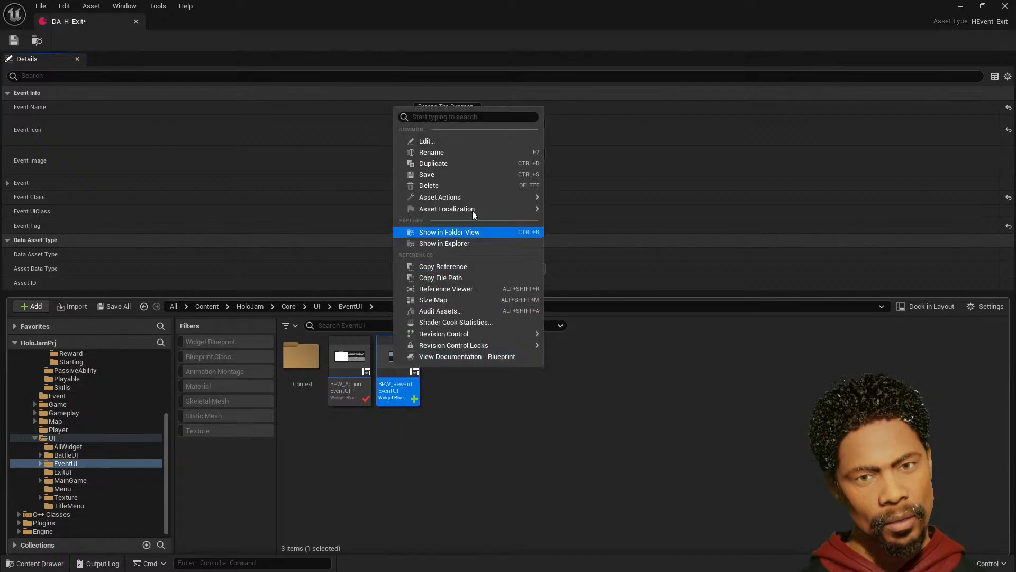
{"action": "left_click", "coordinate": [481, 163]}
{"action": "key", "text": "End"}
{"action": "key", "text": "BackSpace"}
{"action": "key", "text": "BackSpace"}
{"action": "key", "text": "BackSpace"}
{"action": "key", "text": "BackSpace"}
{"action": "key", "text": "BackSpace"}
{"action": "key", "text": "BackSpace"}
{"action": "key", "text": "BackSpace"}
{"action": "key", "text": "BackSpace"}
{"action": "key", "text": "BackSpace"}
{"action": "key", "text": "BackSpace"}
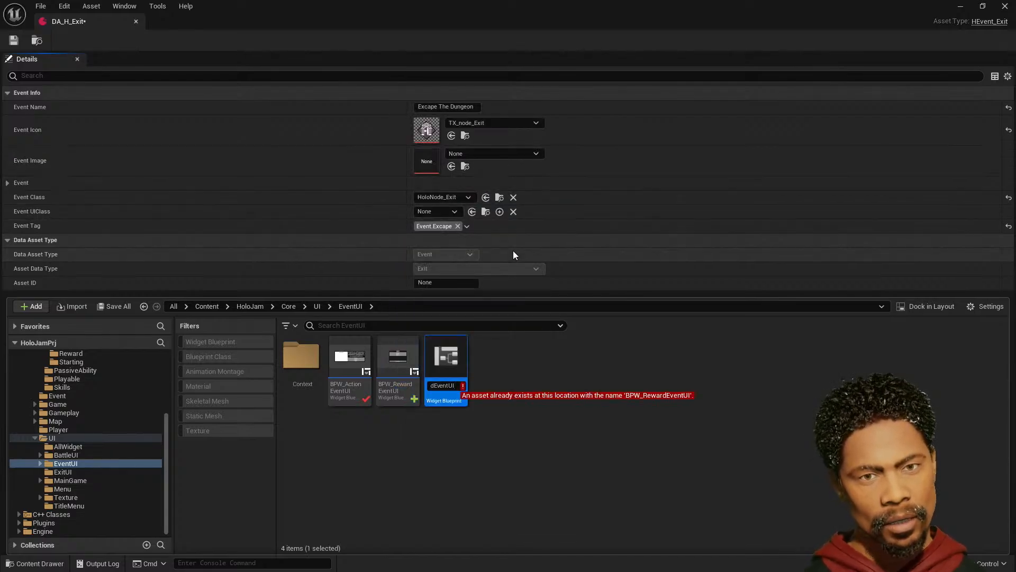
{"action": "key", "text": "BackSpace"}
{"action": "key", "text": "BackSpace"}
{"action": "key", "text": "BackSpace"}
{"action": "key", "text": "BackSpace"}
{"action": "type", "text": "ExitE"}
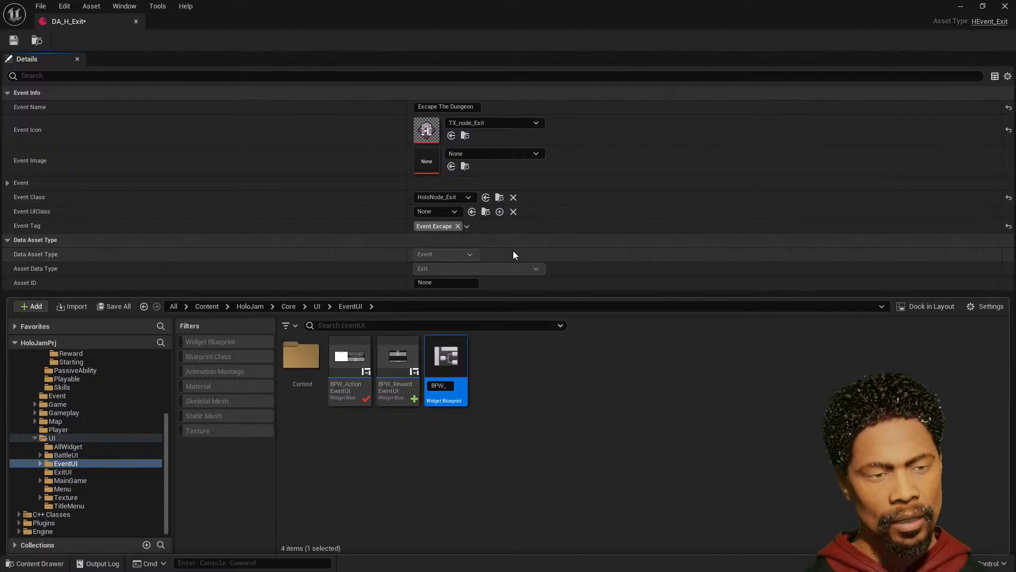
{"action": "type", "text": "vent"}
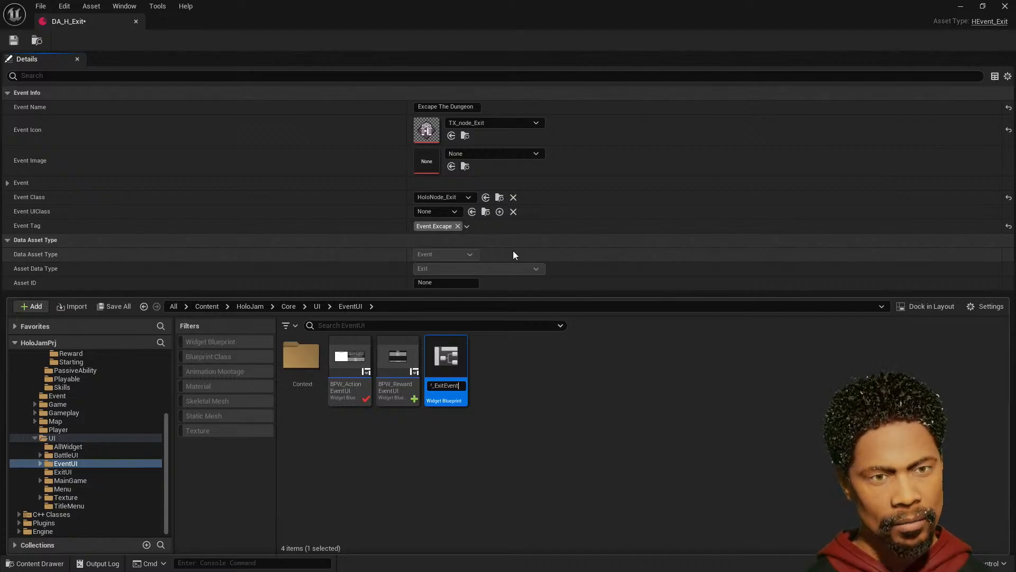
{"action": "type", "text": "UI"}
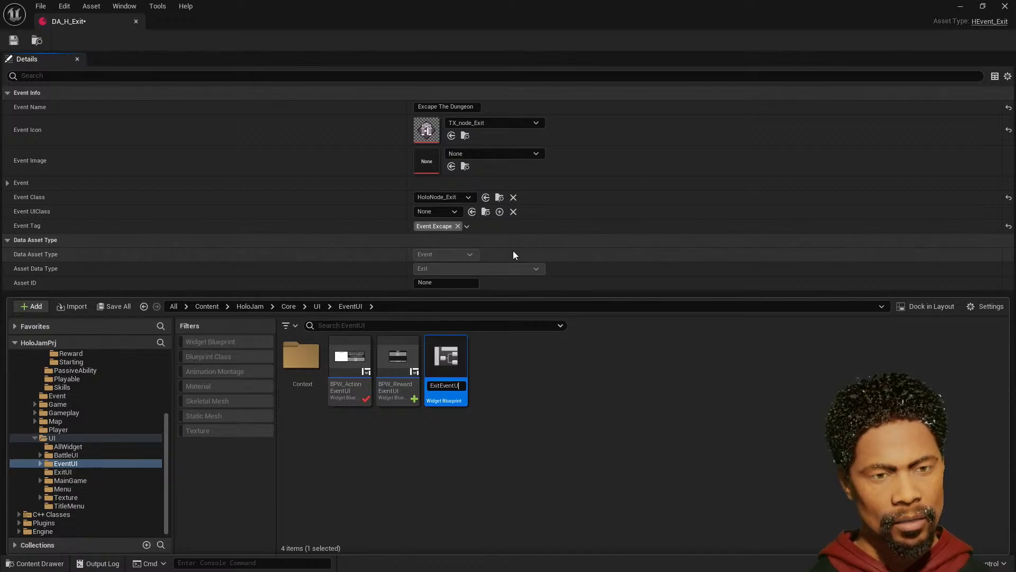
{"action": "key", "text": "Return"}
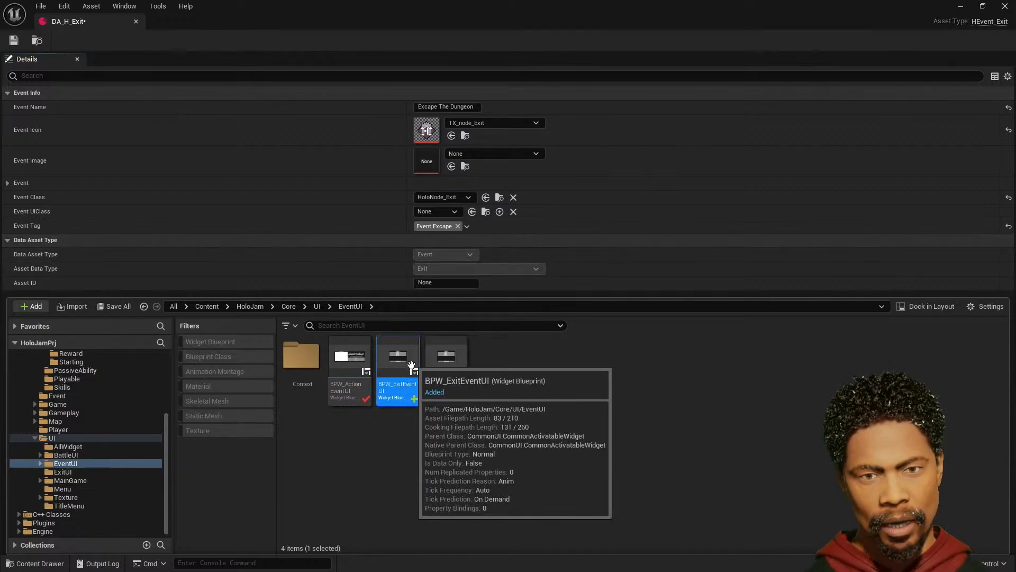
- Move BPW_ExitEventUI into the ExitUI folder and show that folder's contents
{"action": "left_click_drag", "start_coordinate": [403, 374], "coordinate": [76, 473]}
{"action": "left_click", "coordinate": [110, 496]}
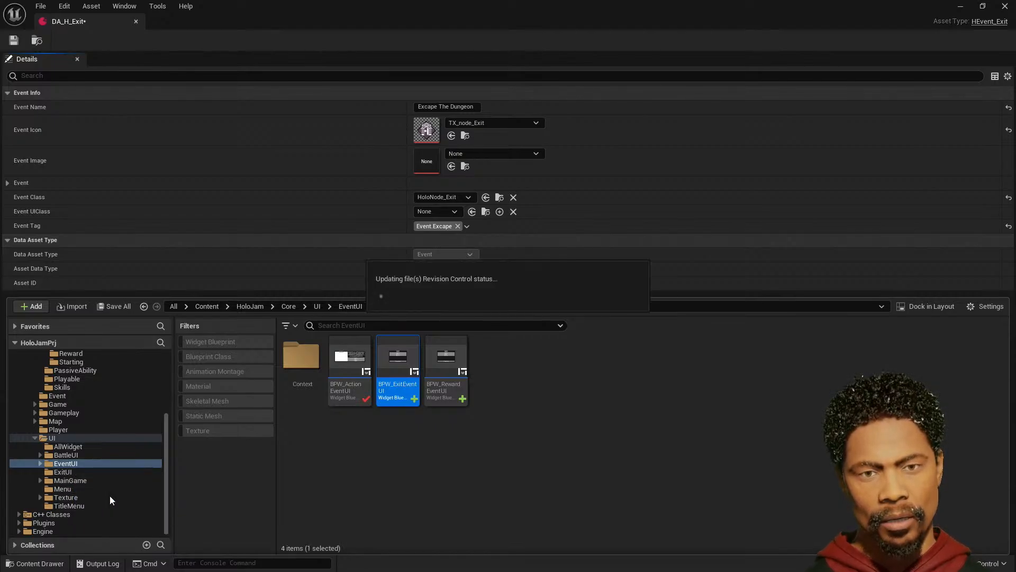
{"action": "left_click", "coordinate": [63, 473]}
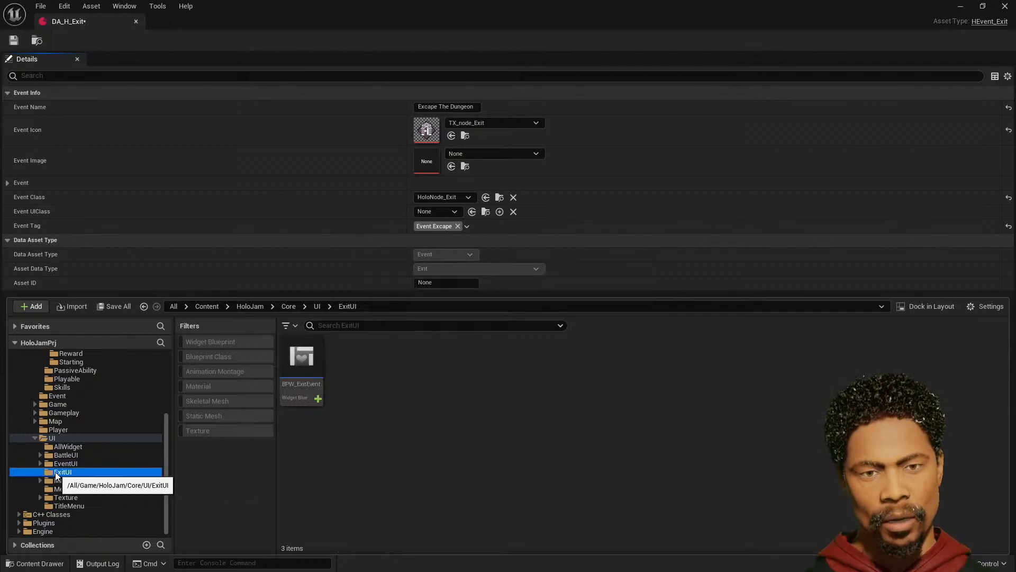
- Open BPW_ExitEventUI, open its nested BPW_Reward widget for editing and locate that asset in the project folders
{"action": "double_click", "coordinate": [303, 363]}
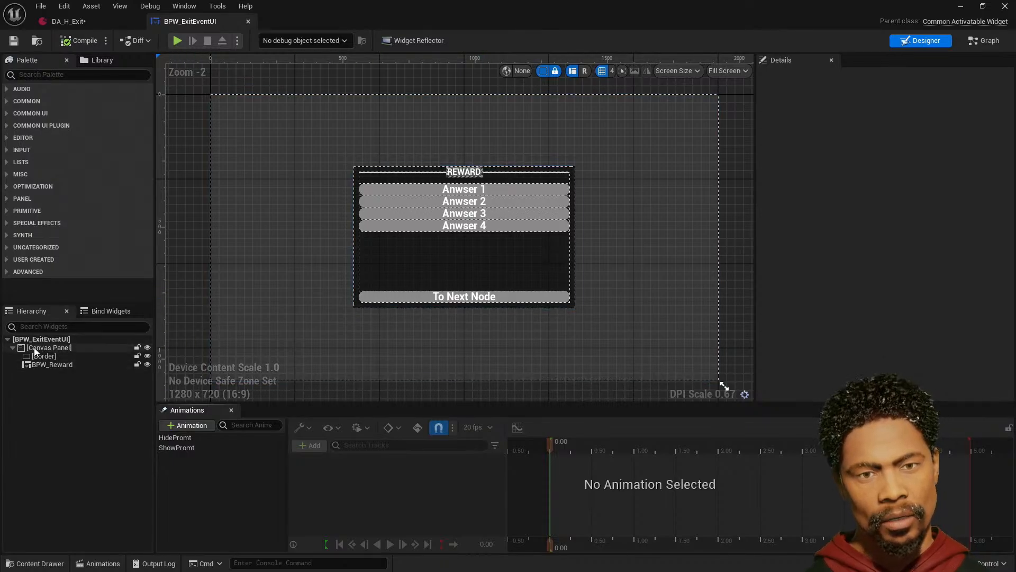
{"action": "left_click", "coordinate": [44, 365]}
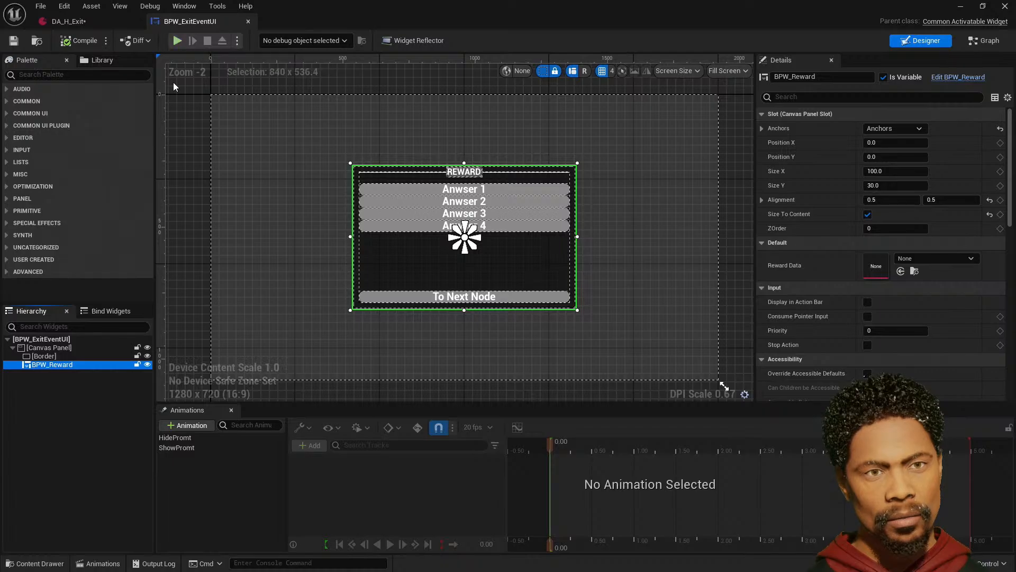
{"action": "left_click", "coordinate": [973, 79]}
{"action": "left_click", "coordinate": [36, 41]}
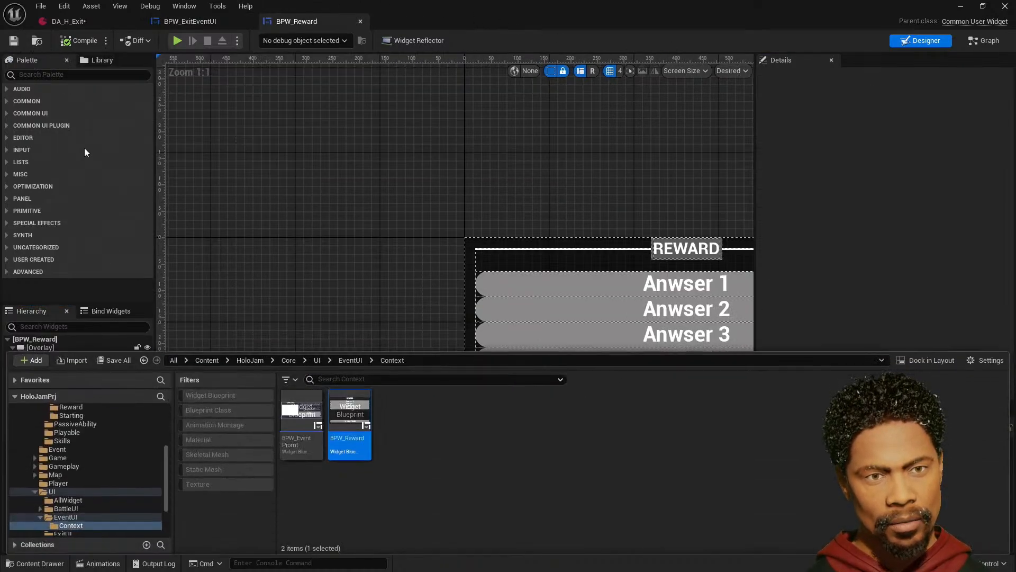
- Duplicate the BPW_Reward widget blueprint in EventUI/Context and name the copy BPW_Exit
{"action": "right_click", "coordinate": [350, 421]}
{"action": "left_click", "coordinate": [414, 227]}
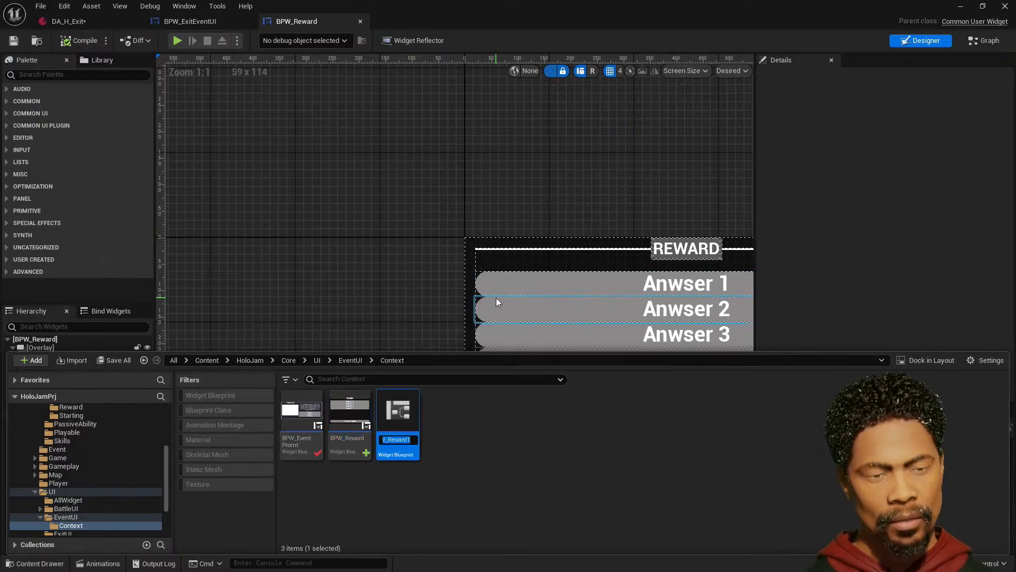
{"action": "key", "text": "Right"}
{"action": "key", "text": "BackSpace"}
{"action": "key", "text": "BackSpace"}
{"action": "key", "text": "BackSpace"}
{"action": "key", "text": "BackSpace"}
{"action": "key", "text": "BackSpace"}
{"action": "key", "text": "BackSpace"}
{"action": "key", "text": "BackSpace"}
{"action": "key", "text": "BackSpace"}
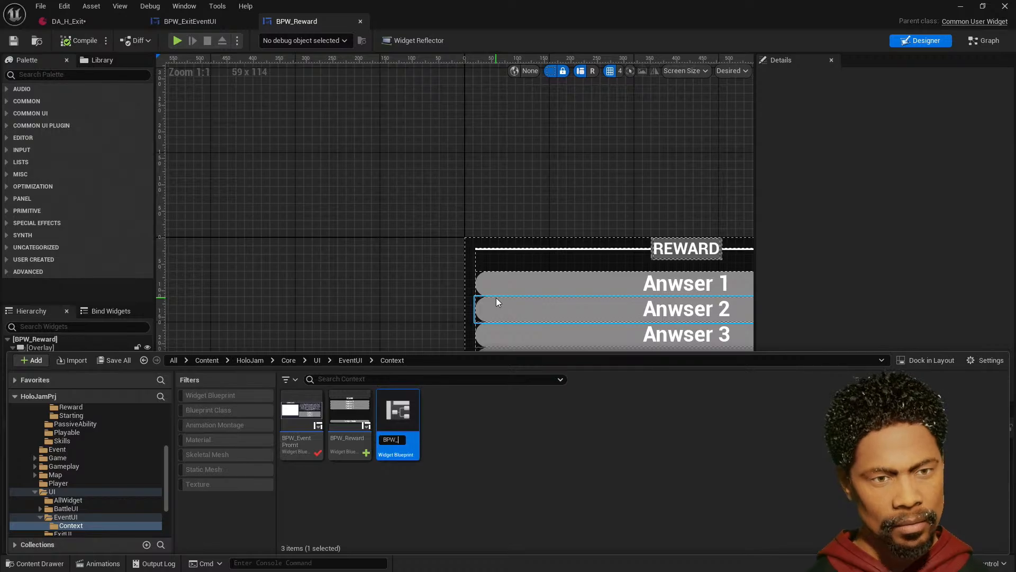
{"action": "type", "text": "_Exit"}
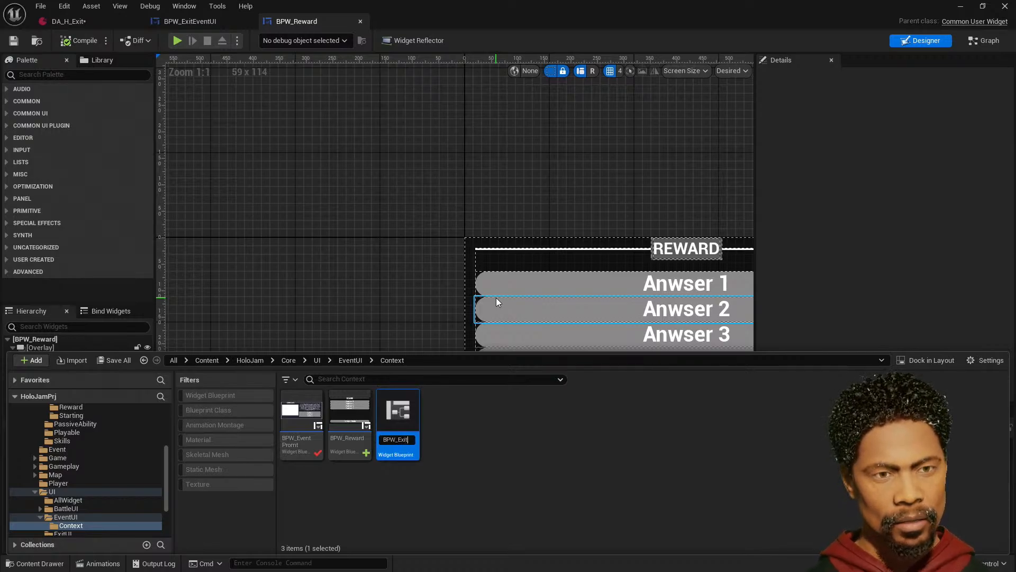
{"action": "key", "text": "Return"}
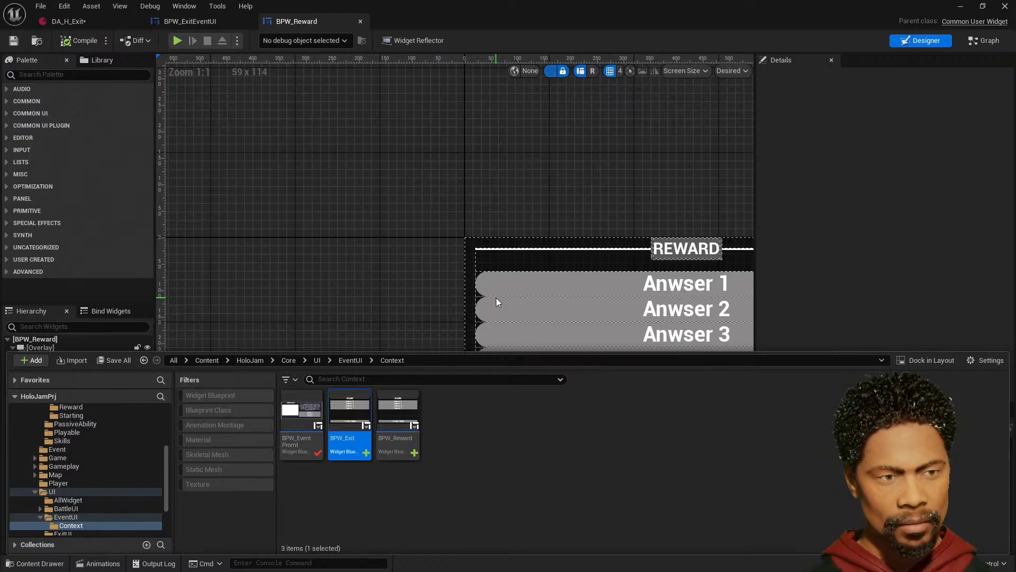
- Move the BPW_Exit widget blueprint from EventUI/Context to the ExitUI folder
{"action": "scroll", "coordinate": [86, 518], "scroll_direction": "down", "scroll_amount": 3}
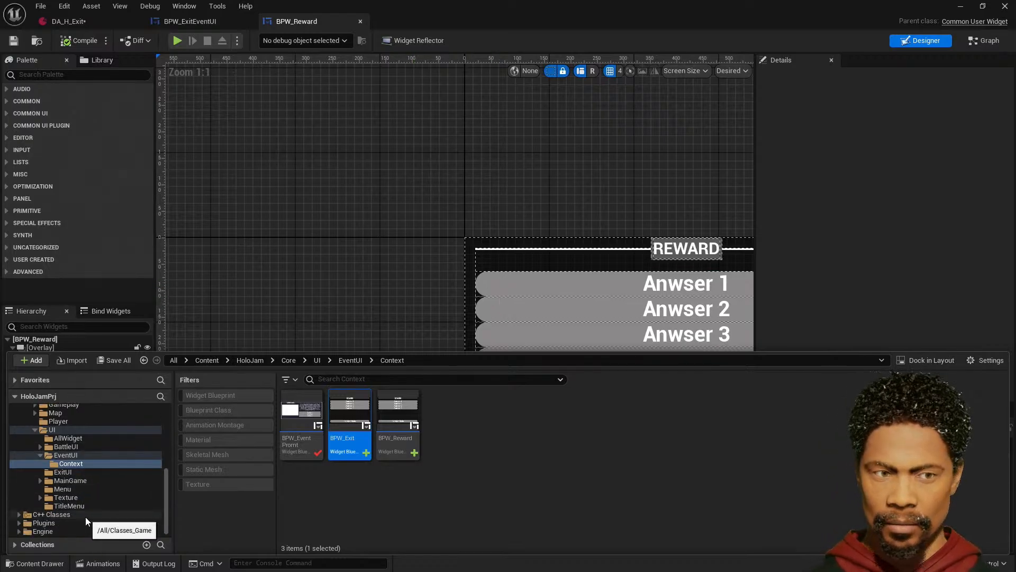
{"action": "left_click_drag", "start_coordinate": [349, 421], "coordinate": [85, 481]}
{"action": "left_click", "coordinate": [110, 497]}
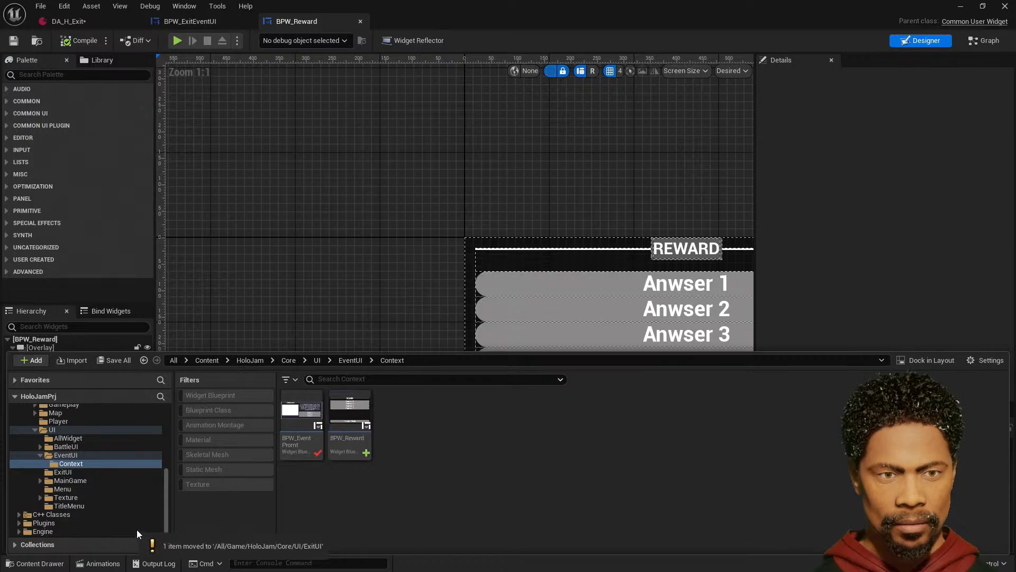
- Create a folder named Context inside the ExitUI folder
{"action": "left_click", "coordinate": [81, 472]}
{"action": "right_click", "coordinate": [491, 443]}
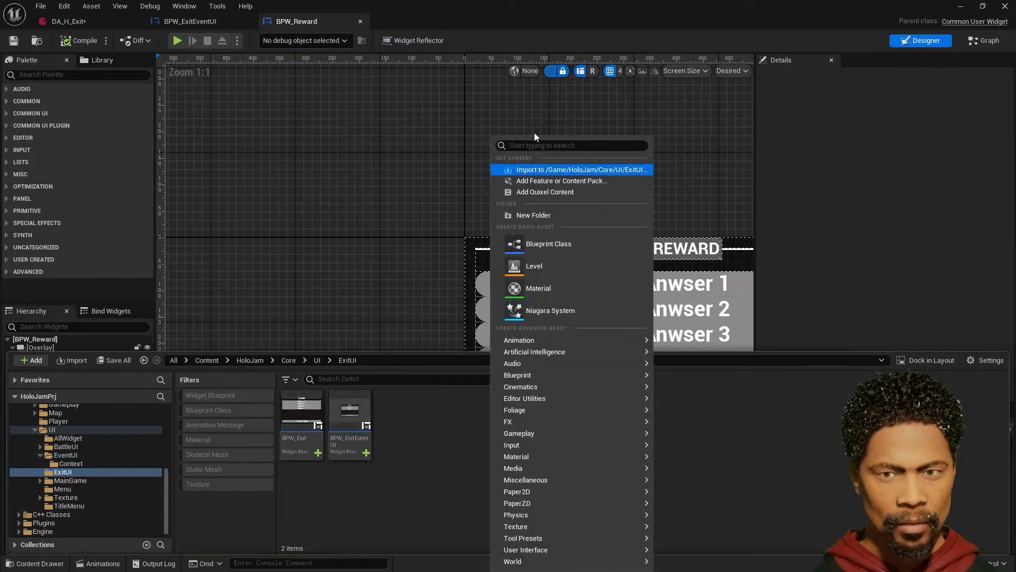
{"action": "left_click", "coordinate": [536, 215]}
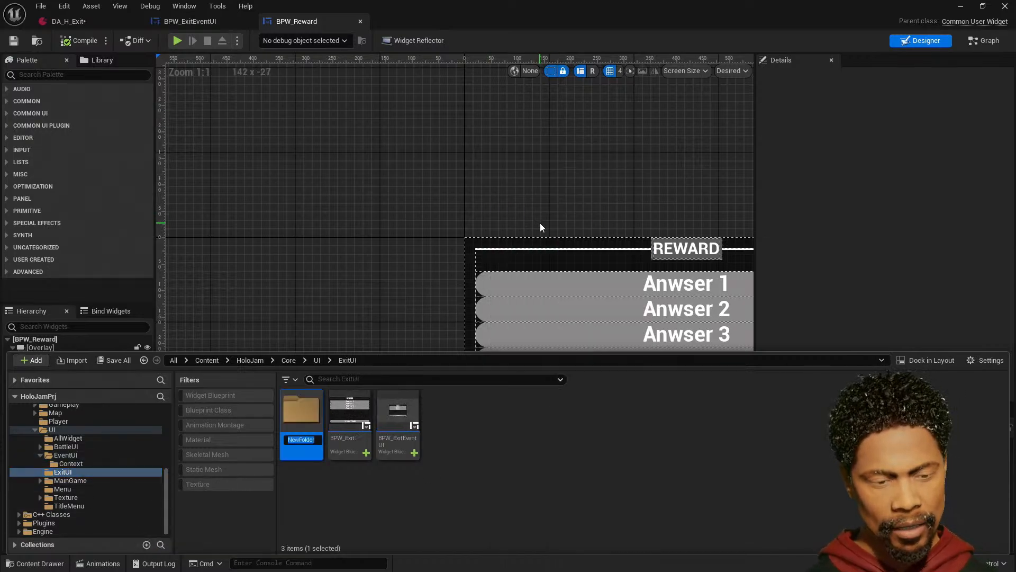
{"action": "type", "text": "Context"}
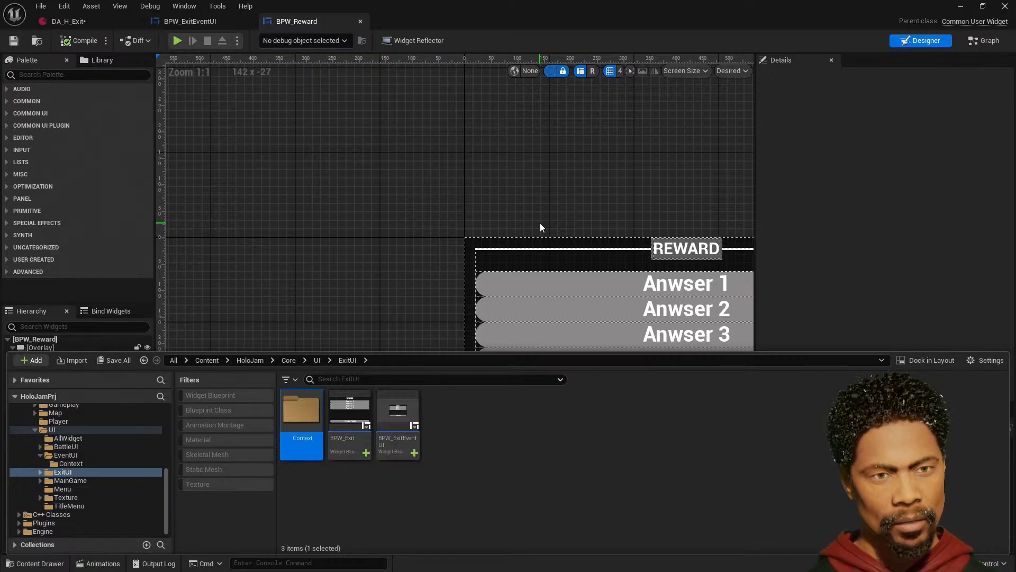
- Move BPW_Exit into ExitUI's Context folder, then open it for editing and close the BPW_Reward editor
{"action": "left_click_drag", "start_coordinate": [349, 408], "coordinate": [314, 423]}
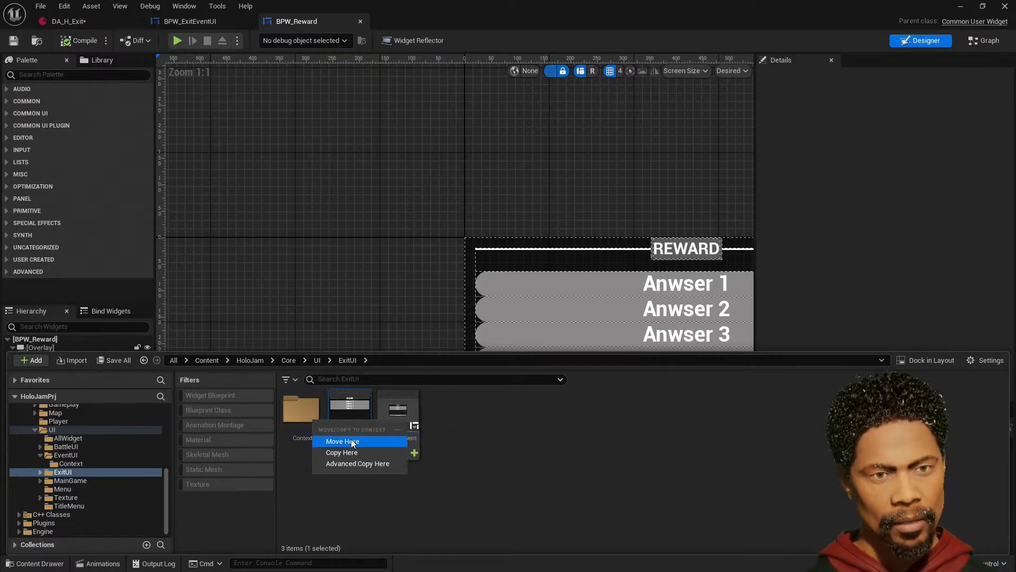
{"action": "left_click", "coordinate": [344, 441]}
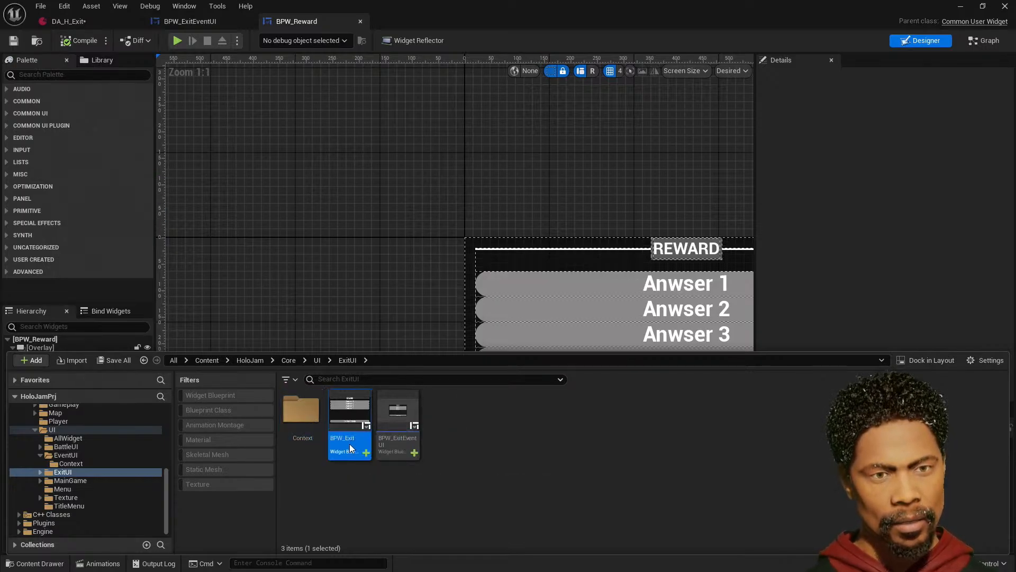
{"action": "double_click", "coordinate": [307, 414]}
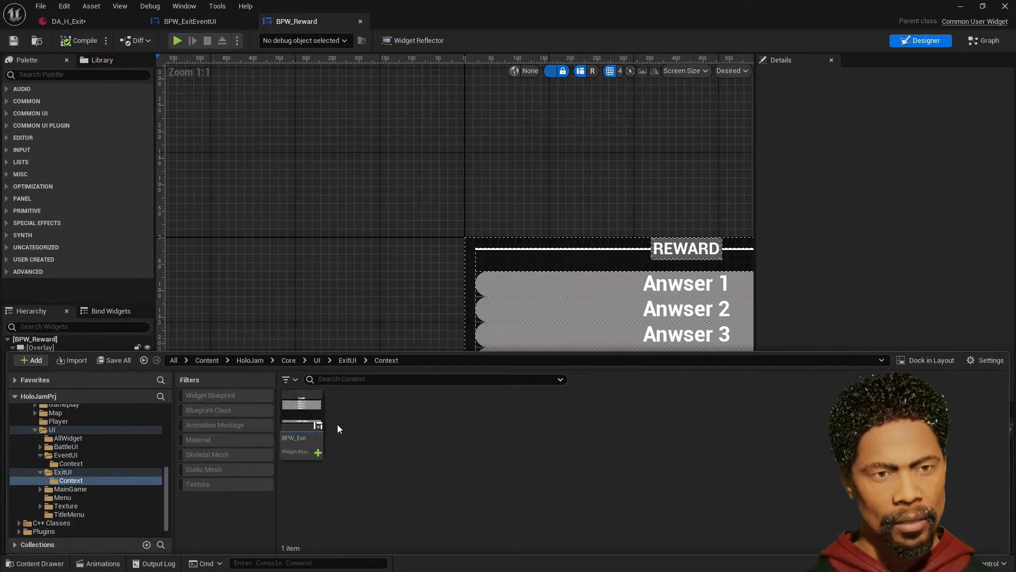
{"action": "double_click", "coordinate": [311, 409]}
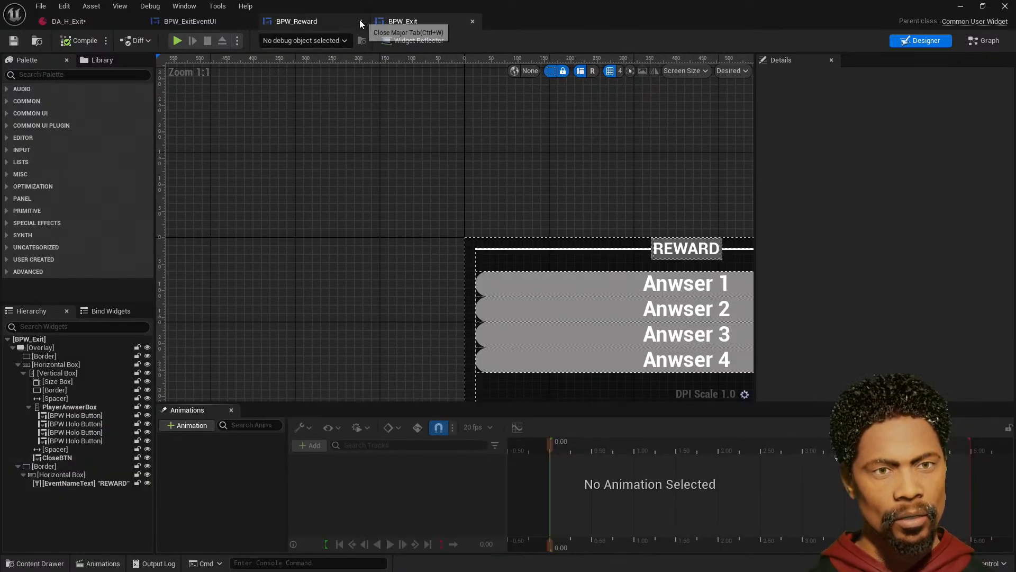
{"action": "left_click", "coordinate": [361, 21]}
- Set the text of BPW_Exit's EventNameText heading to THE END
{"action": "left_click", "coordinate": [457, 181]}
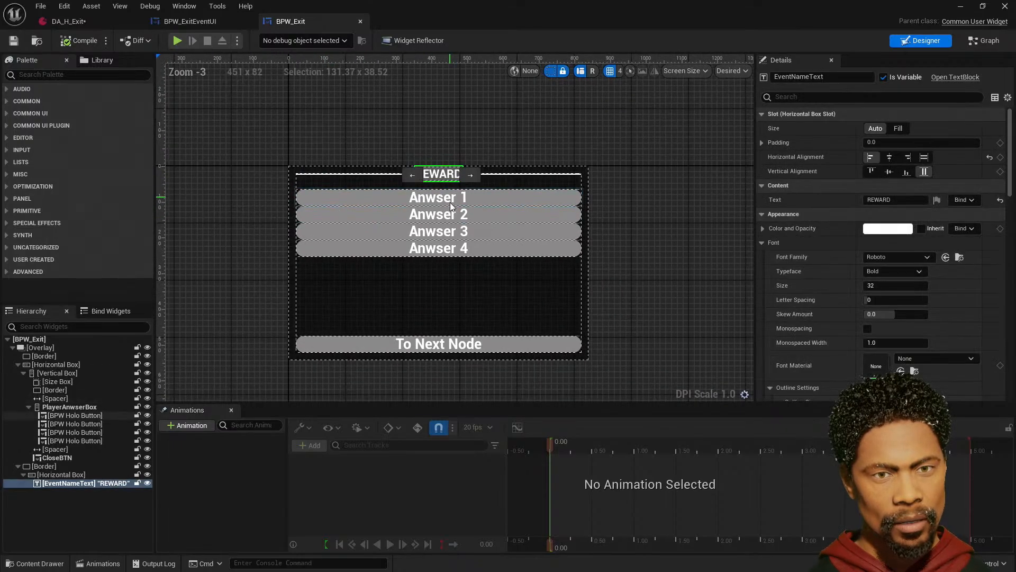
{"action": "left_click", "coordinate": [893, 199]}
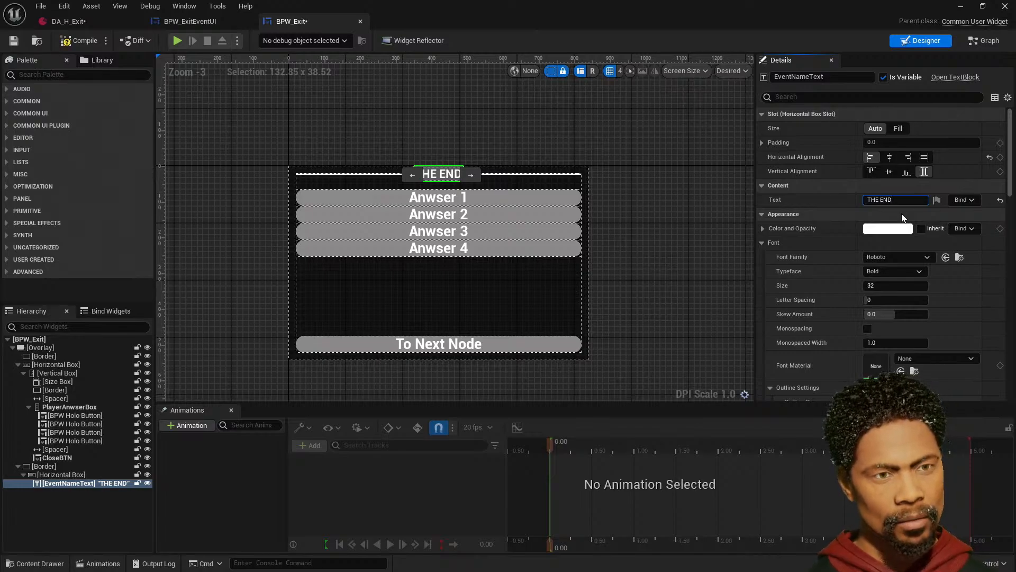
- Add a Border widget to BPW_Exit's Vertical Box, directly above PlayerAnwserBox
{"action": "left_click", "coordinate": [68, 441]}
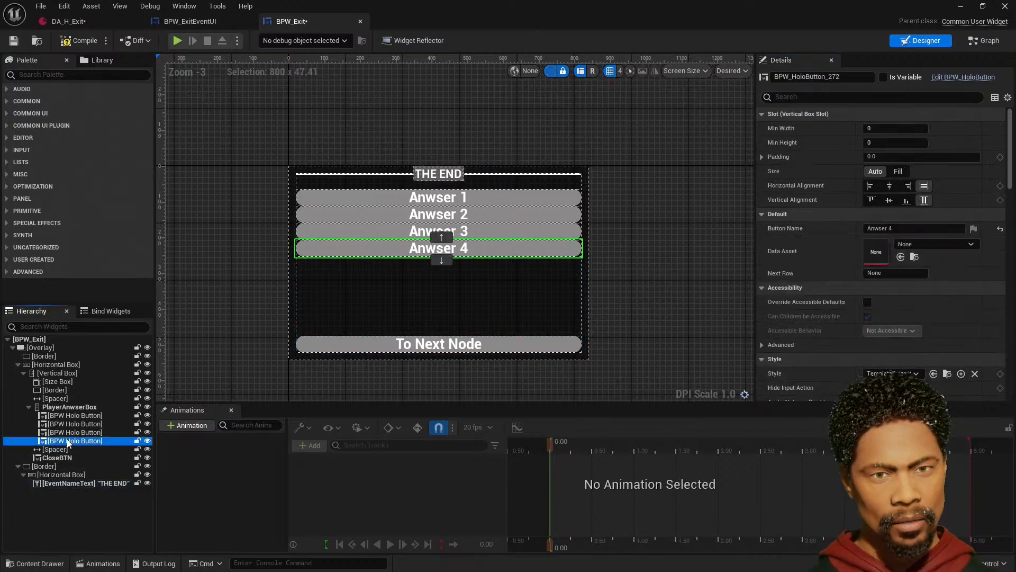
{"action": "left_click", "coordinate": [70, 407]}
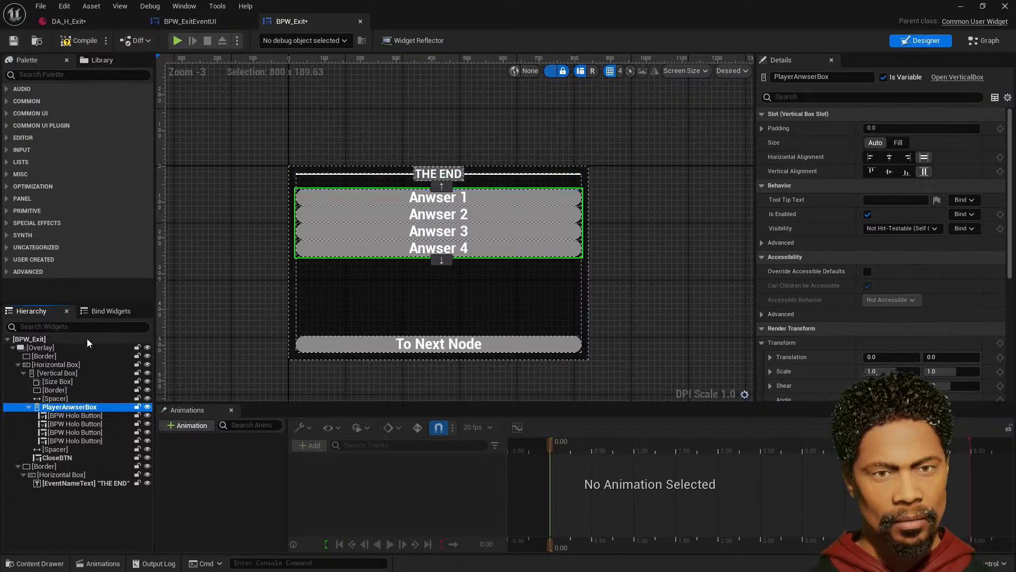
{"action": "left_click", "coordinate": [46, 73]}
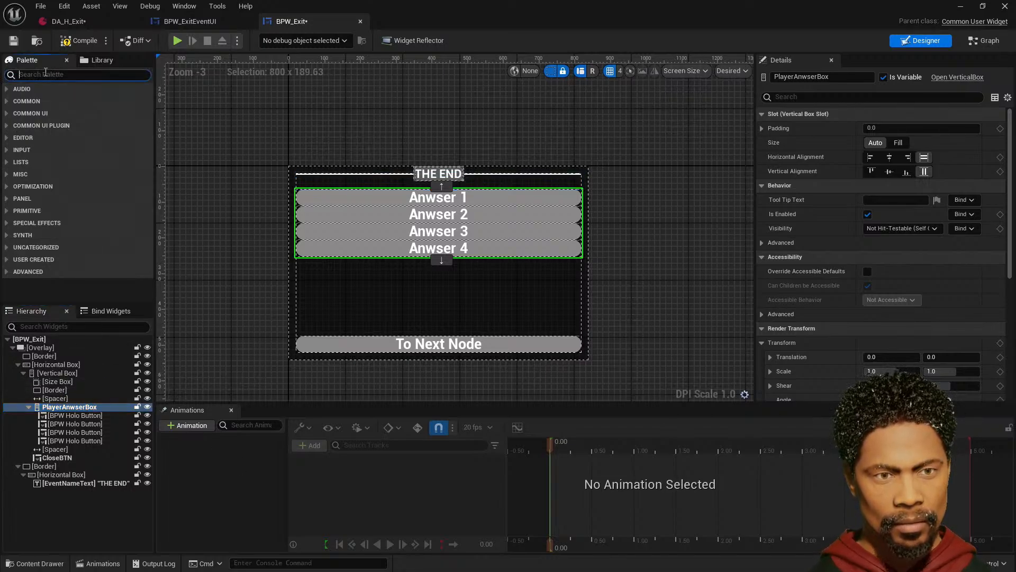
{"action": "type", "text": "Border"}
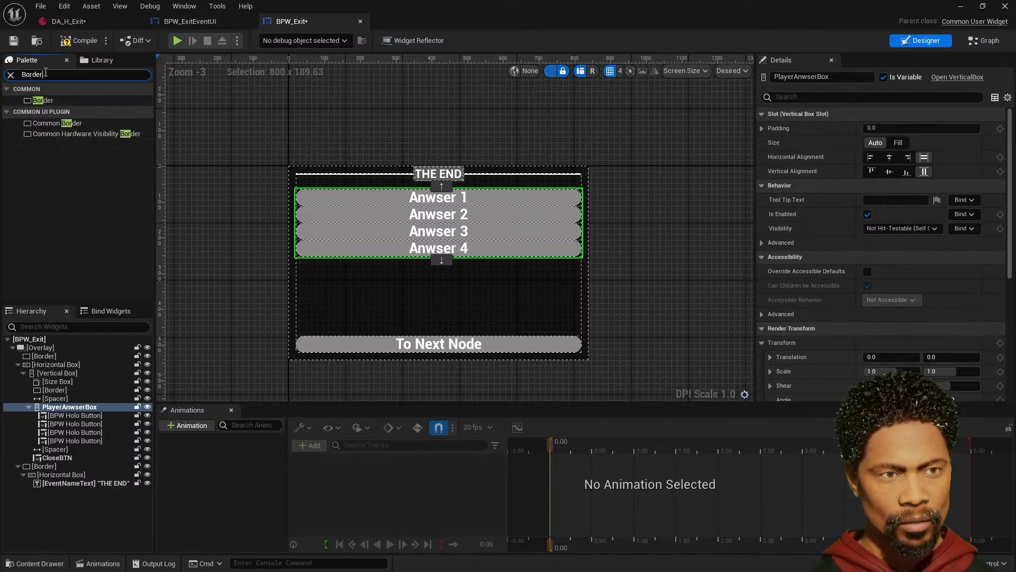
{"action": "left_click_drag", "start_coordinate": [43, 100], "coordinate": [70, 329]}
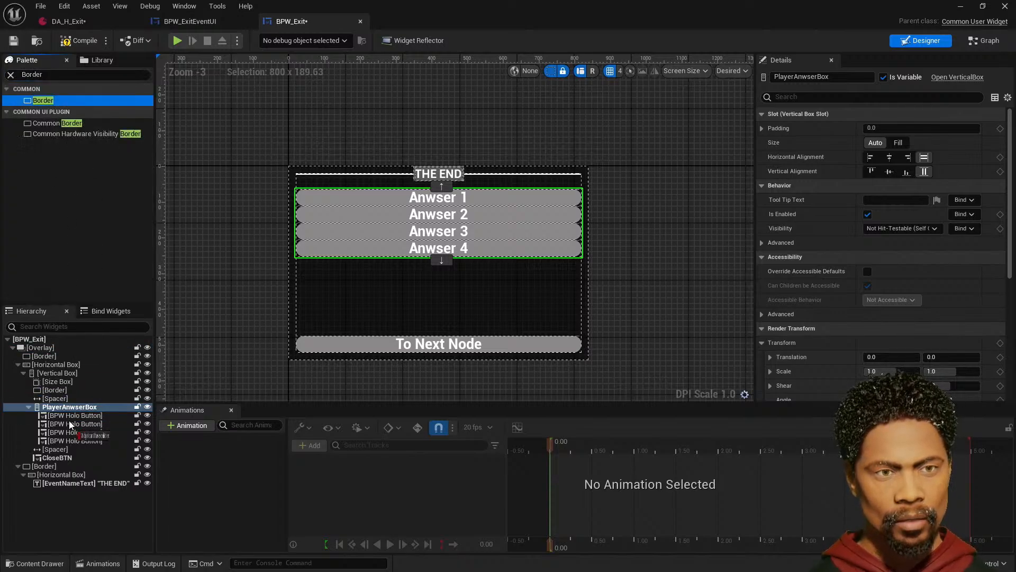
{"action": "left_click_drag", "start_coordinate": [70, 424], "coordinate": [69, 404]}
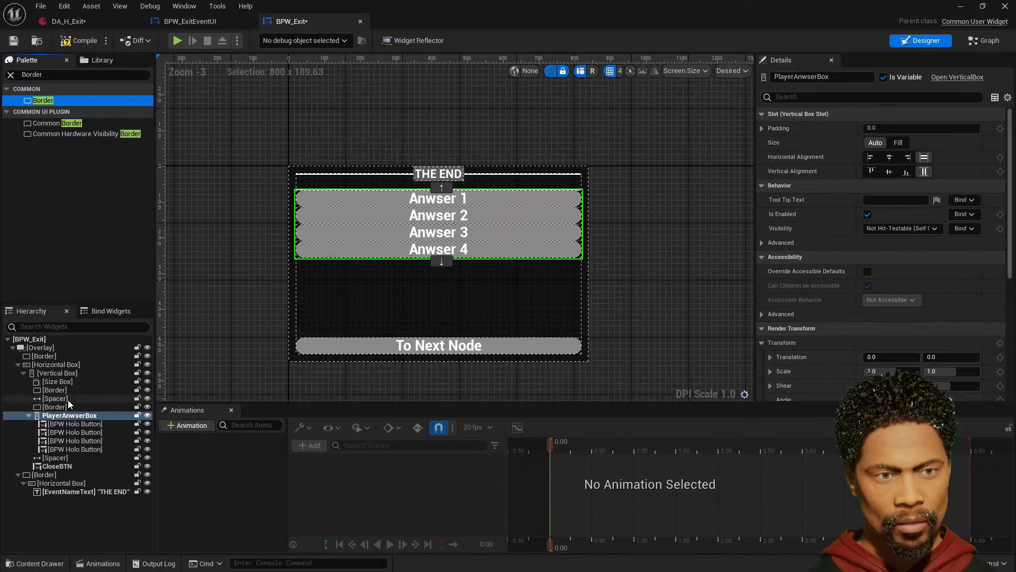
- Add a Text widget to BPW_Exit's Vertical Box, directly above the new Border that precedes PlayerAnwserBox
{"action": "left_click", "coordinate": [45, 74]}
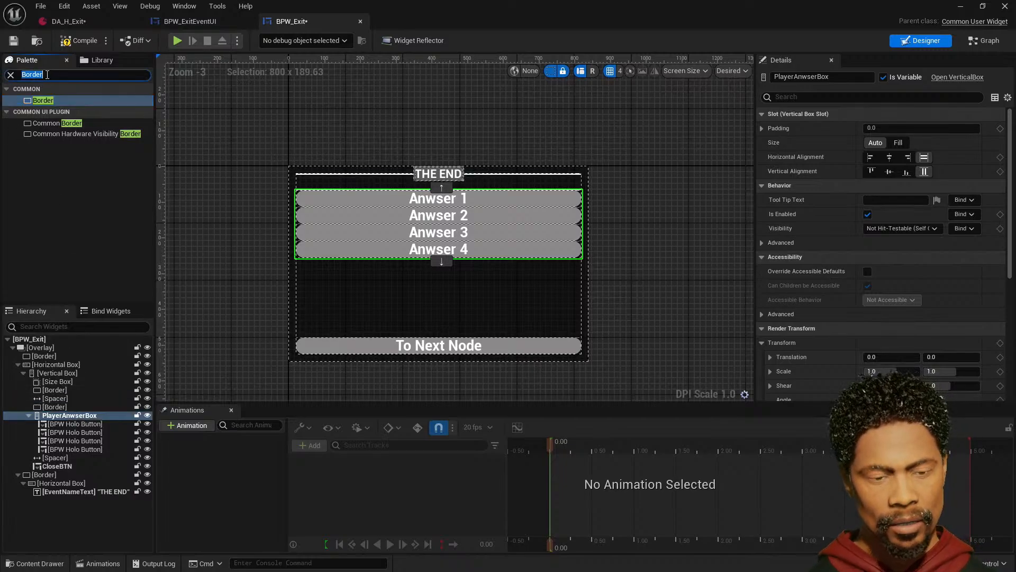
{"action": "type", "text": "Text"}
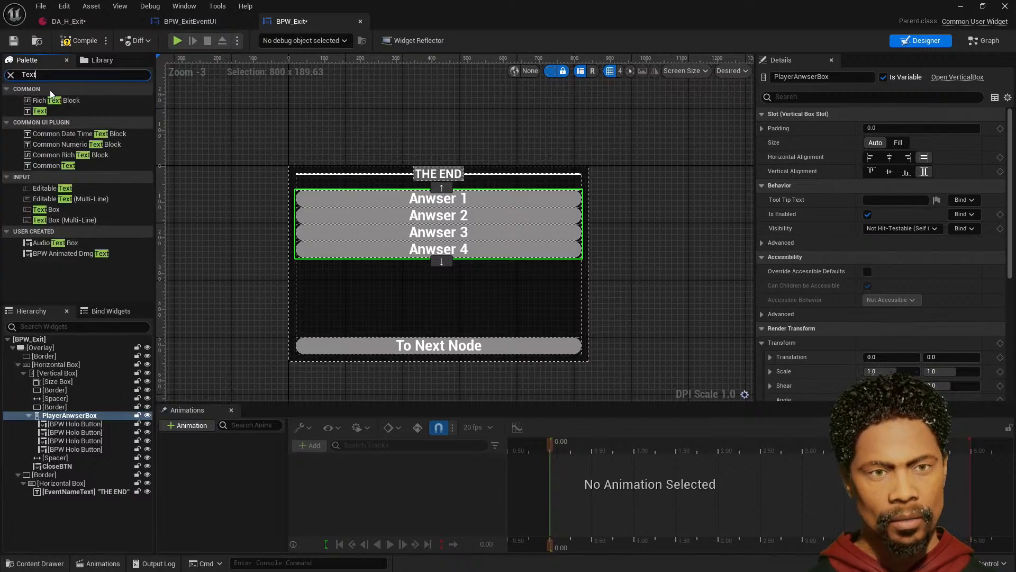
{"action": "left_click_drag", "start_coordinate": [39, 110], "coordinate": [62, 405]}
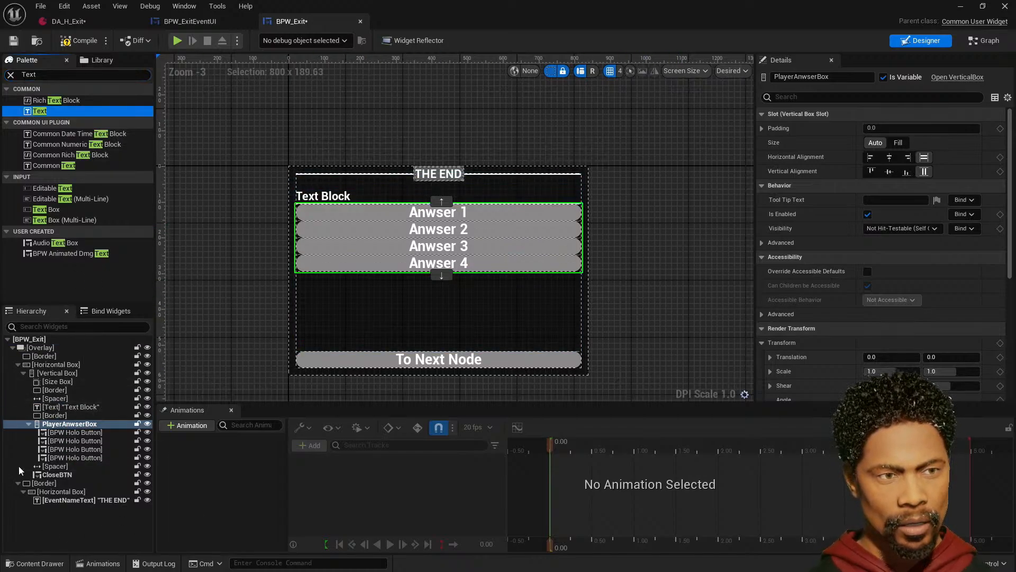
- Set the new text block's content to "Congraduation! You have beaten the Game!"
{"action": "left_click", "coordinate": [323, 195]}
{"action": "double_click", "coordinate": [913, 201]}
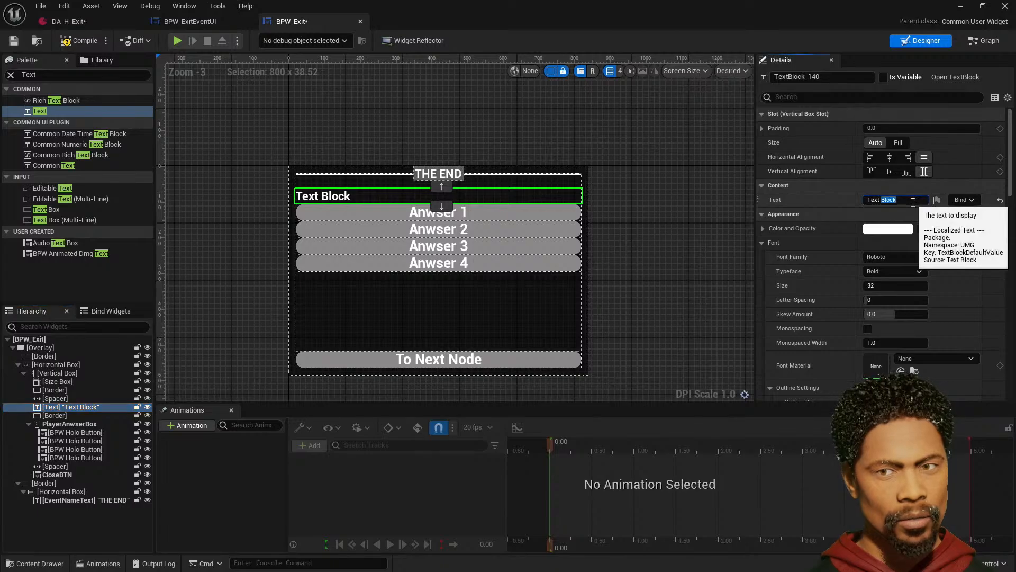
{"action": "left_click_drag", "start_coordinate": [913, 202], "coordinate": [790, 209]}
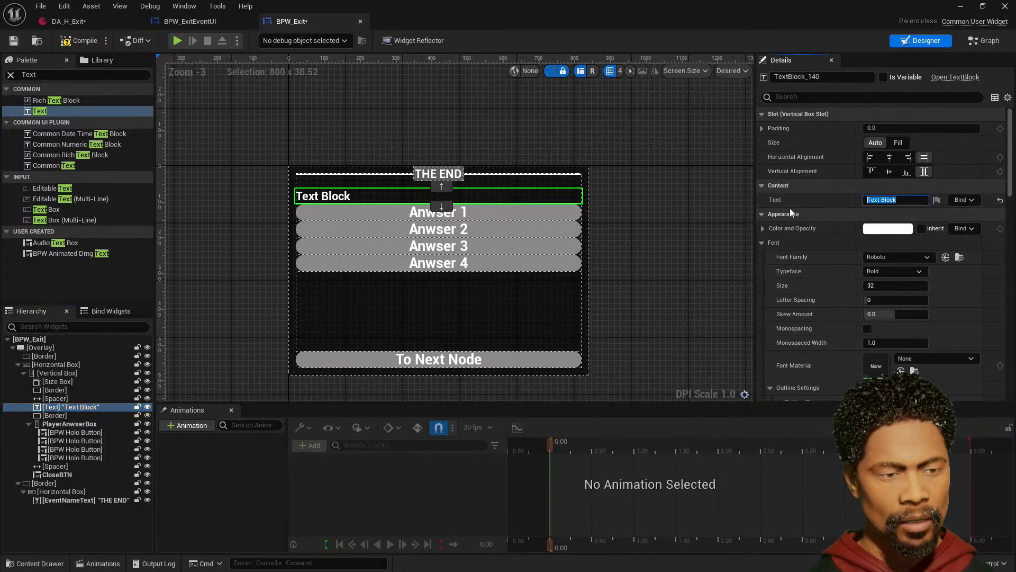
{"action": "type", "text": "Cont"}
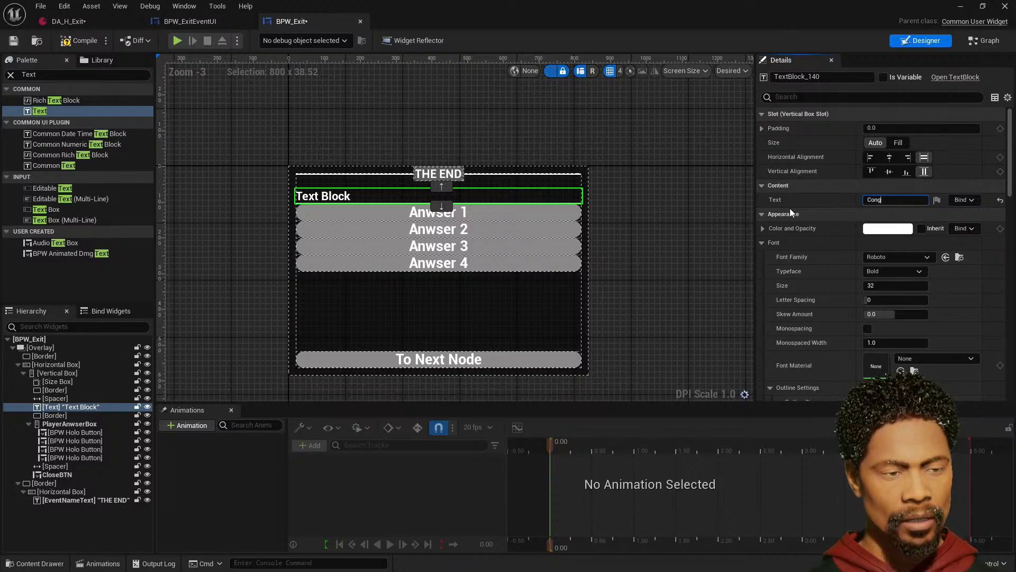
{"action": "type", "text": "ra"}
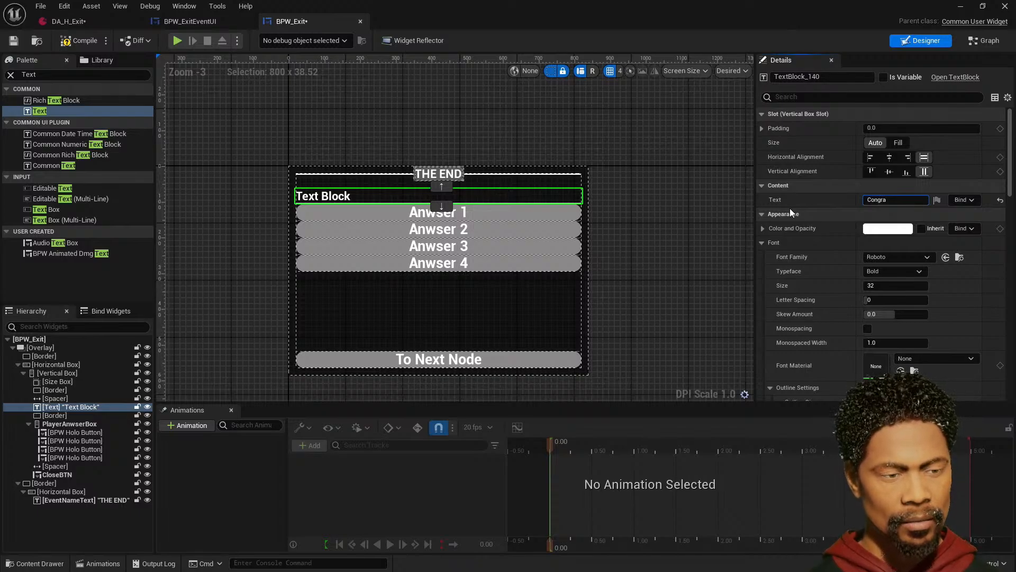
{"action": "type", "text": "duation!"}
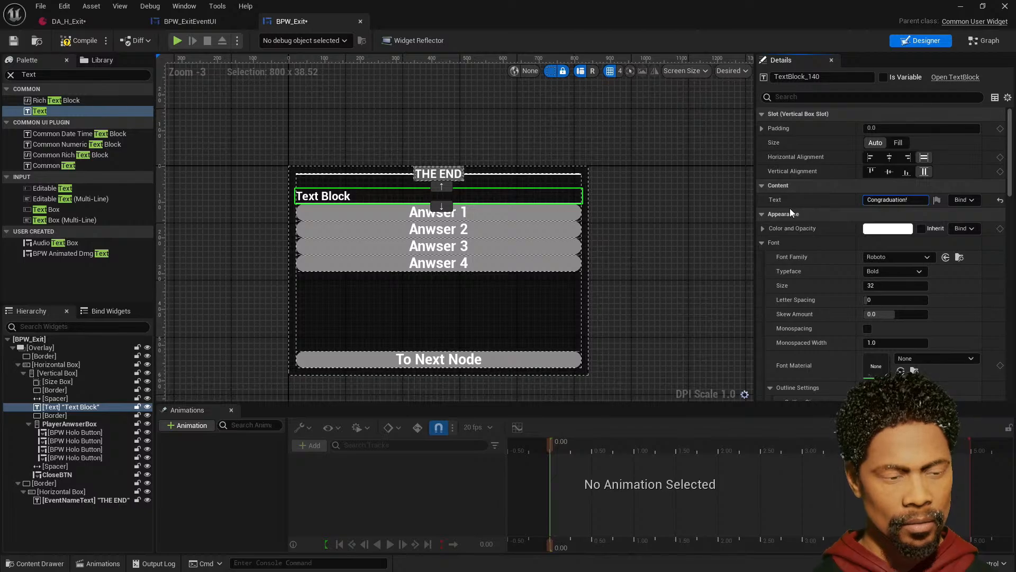
{"action": "type", "text": " You "}
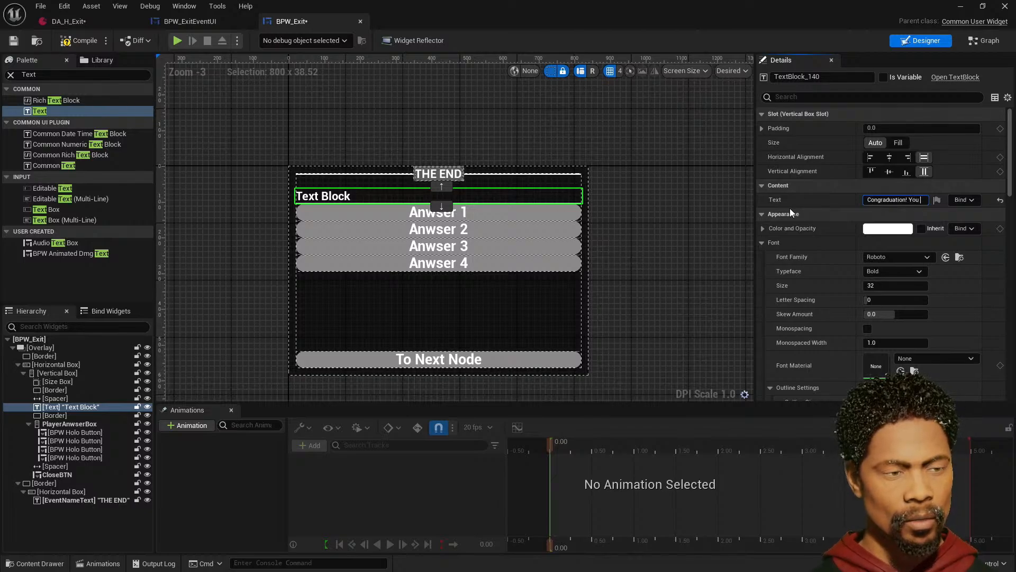
{"action": "type", "text": "have be"}
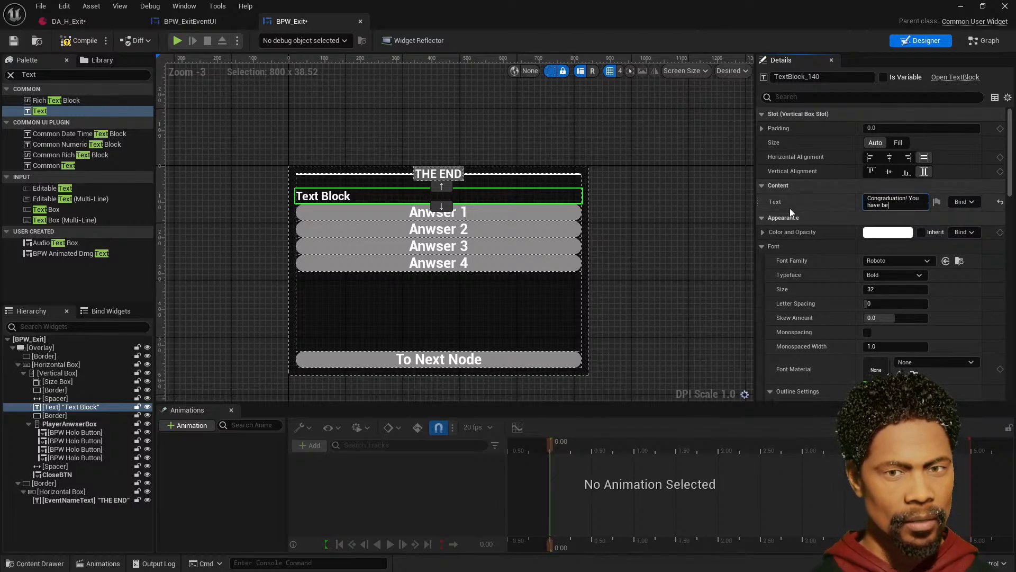
{"action": "type", "text": "at"}
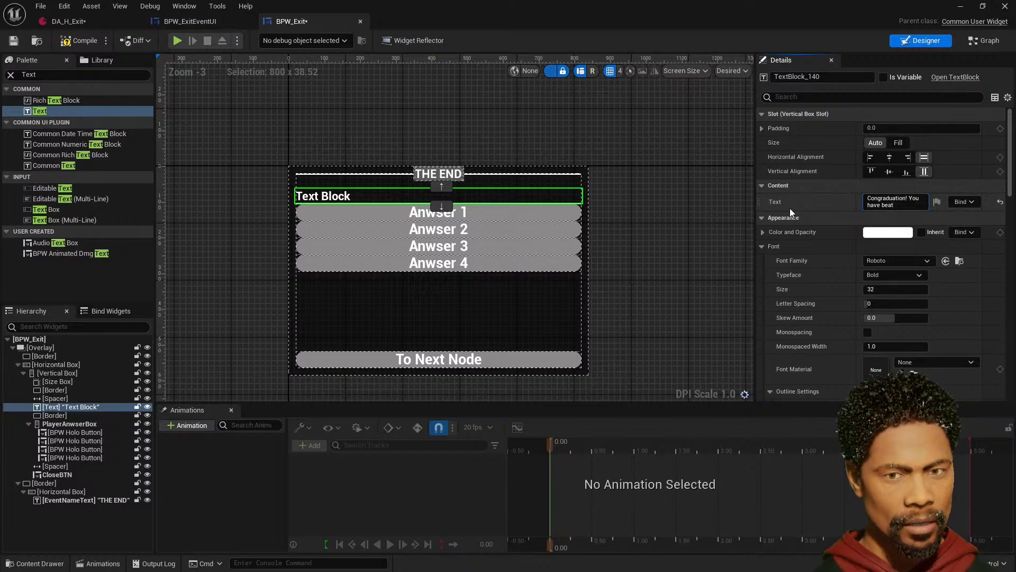
{"action": "type", "text": "en the Gam"}
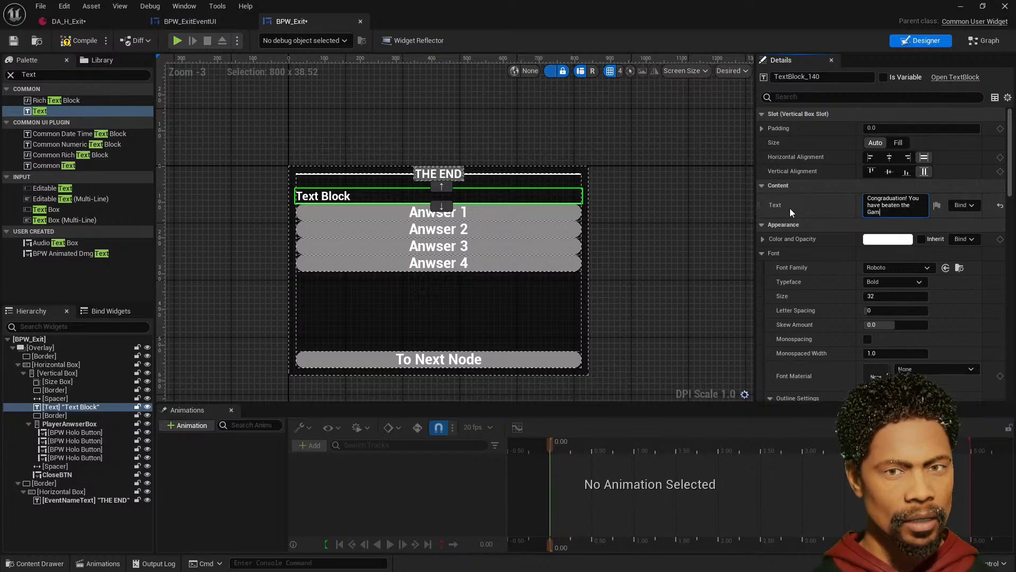
{"action": "type", "text": "e!"}
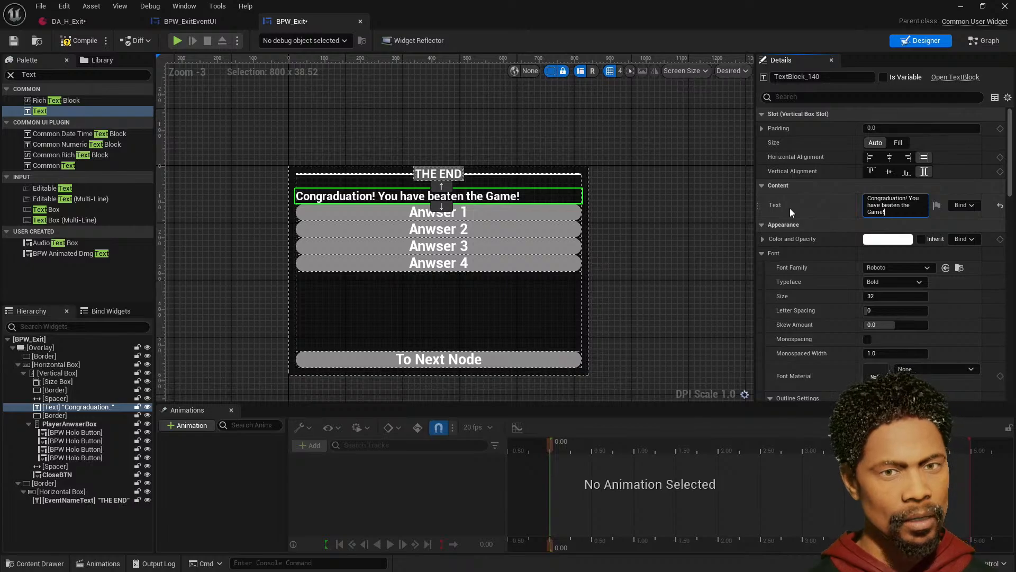
- Set the congratulation text's slot size to Fill and align it horizontally to the center
{"action": "left_click", "coordinate": [892, 144]}
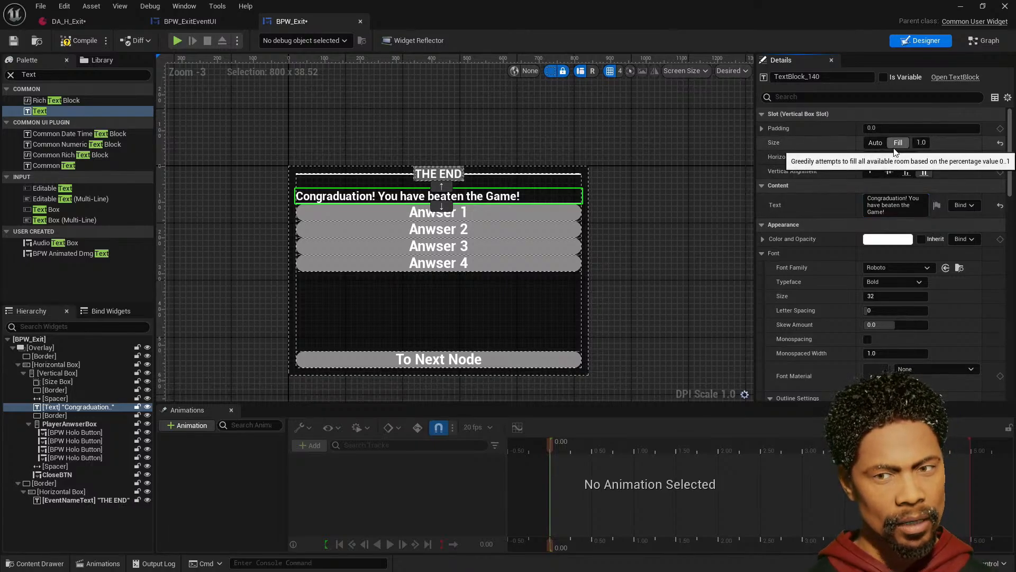
{"action": "left_click", "coordinate": [889, 157]}
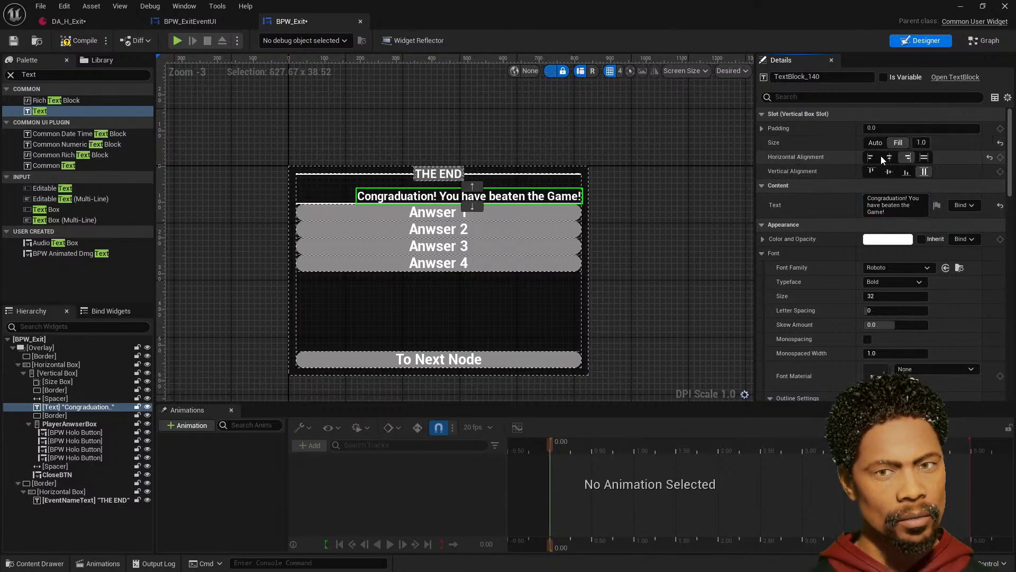
{"action": "left_click", "coordinate": [889, 157]}
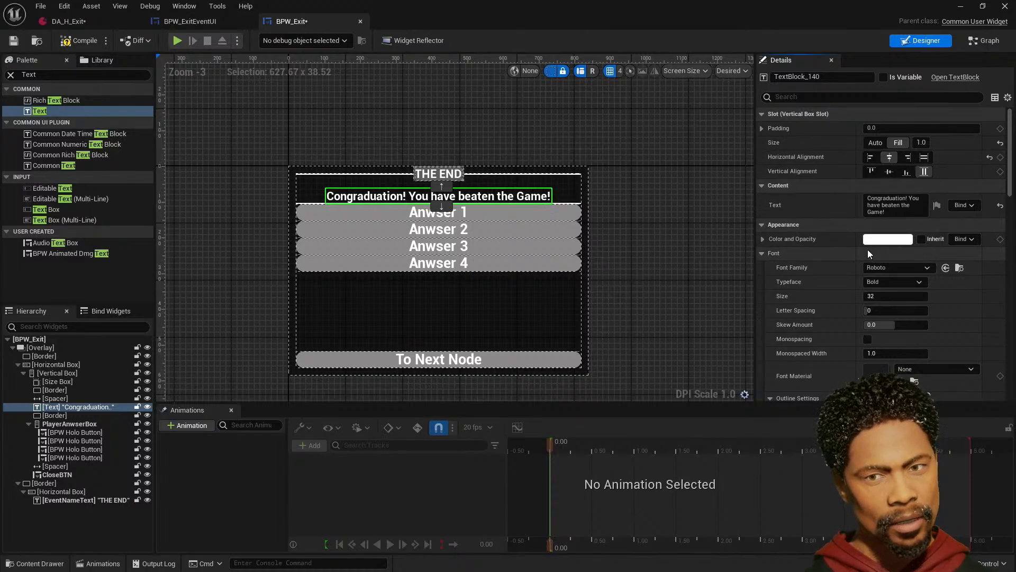
- Delete the four placeholder answer buttons, Anwser 1 to Anwser 4, from PlayerAnwserBox
{"action": "left_click", "coordinate": [556, 249]}
{"action": "left_click", "coordinate": [554, 257]}
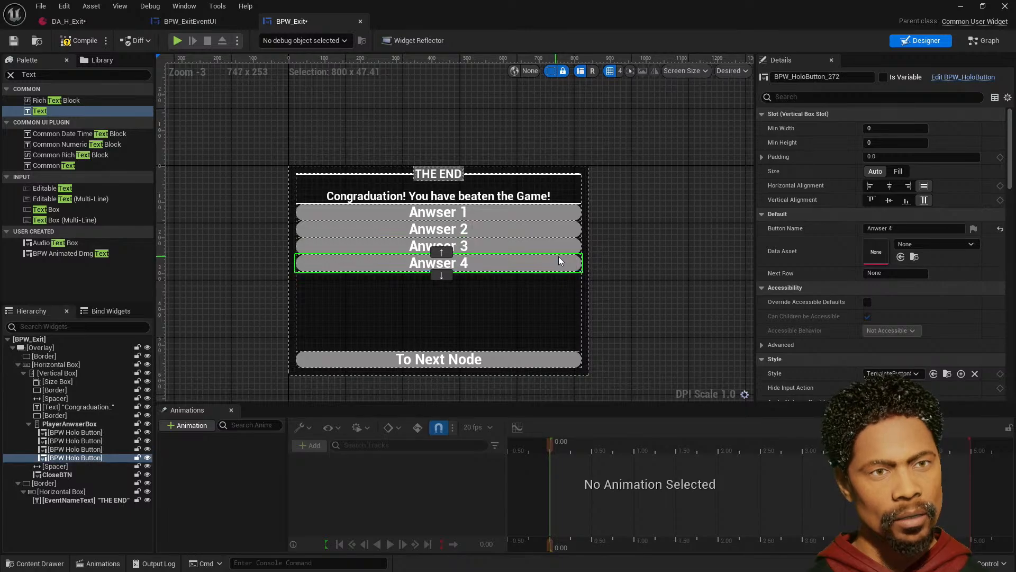
{"action": "key", "text": "Delete"}
{"action": "left_click", "coordinate": [506, 249]}
{"action": "key", "text": "Delete"}
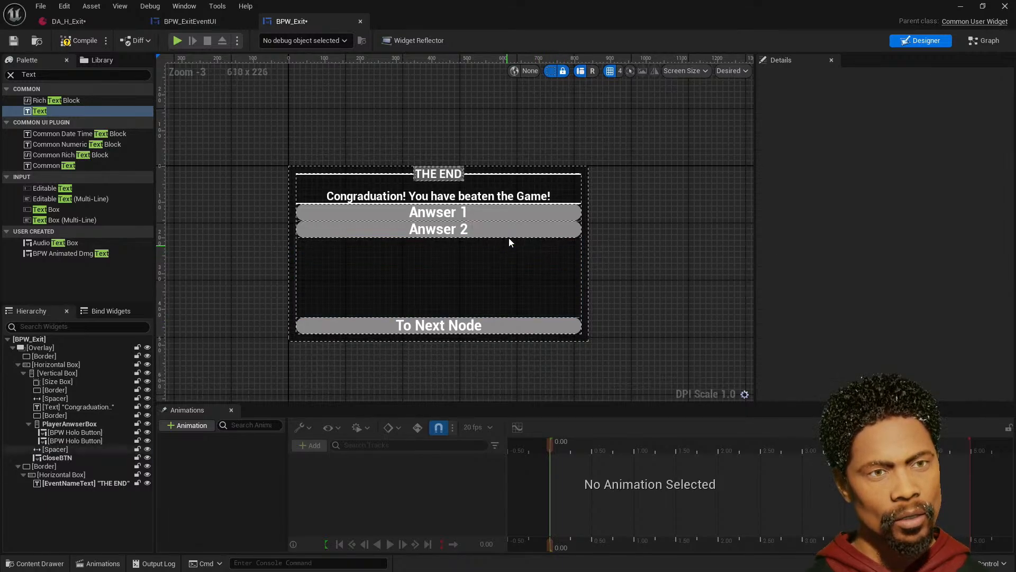
{"action": "left_click", "coordinate": [513, 228]}
{"action": "key", "text": "Delete"}
{"action": "left_click", "coordinate": [516, 212]}
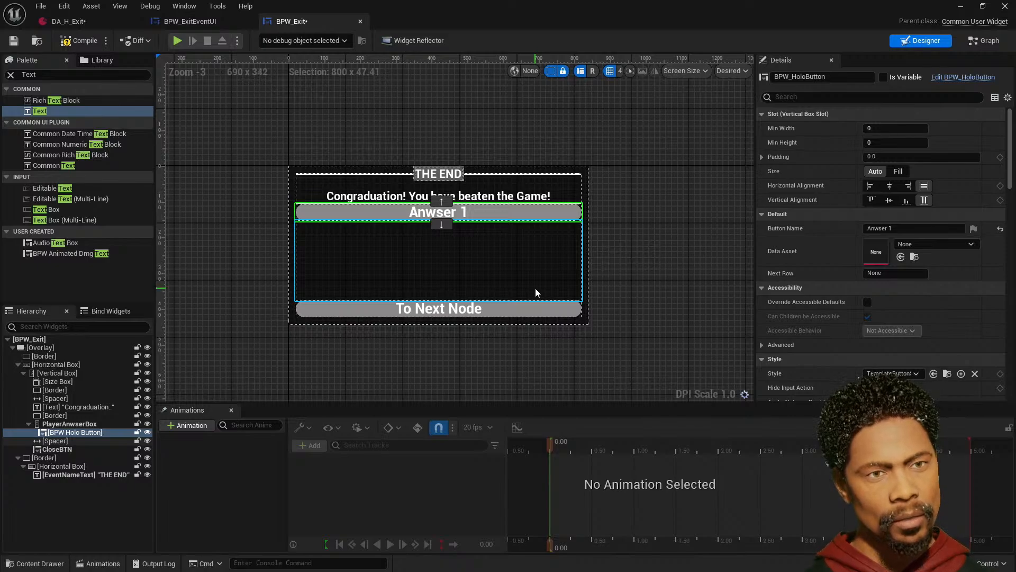
{"action": "key", "text": "Delete"}
{"action": "left_click", "coordinate": [436, 233]}
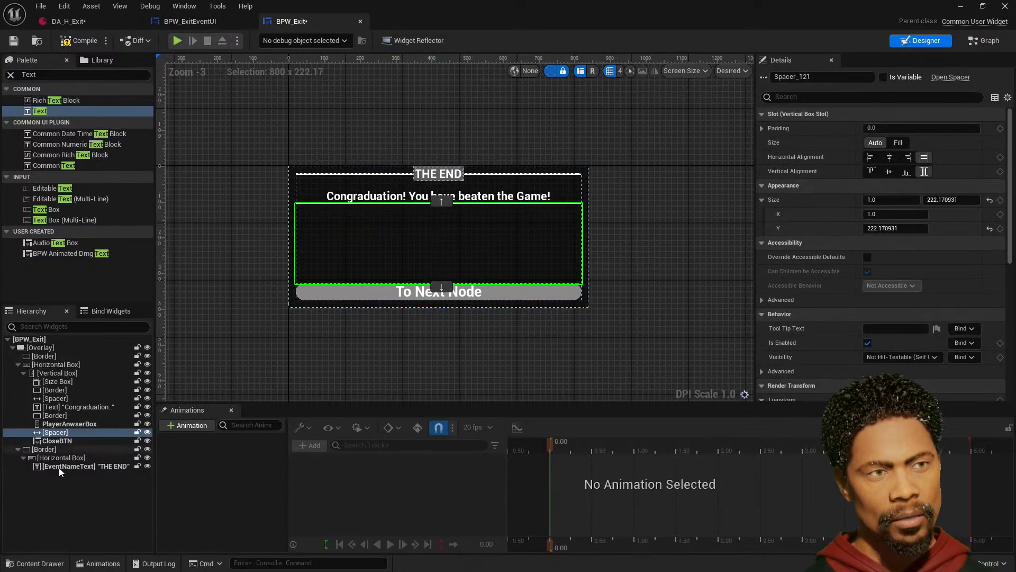
{"action": "left_click", "coordinate": [60, 424]}
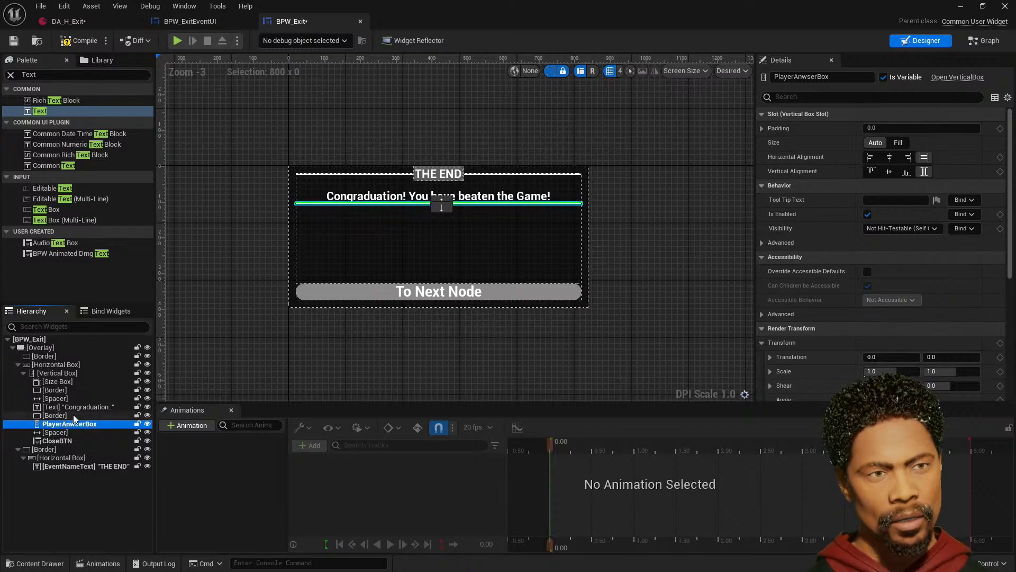
{"action": "left_click", "coordinate": [103, 466]}
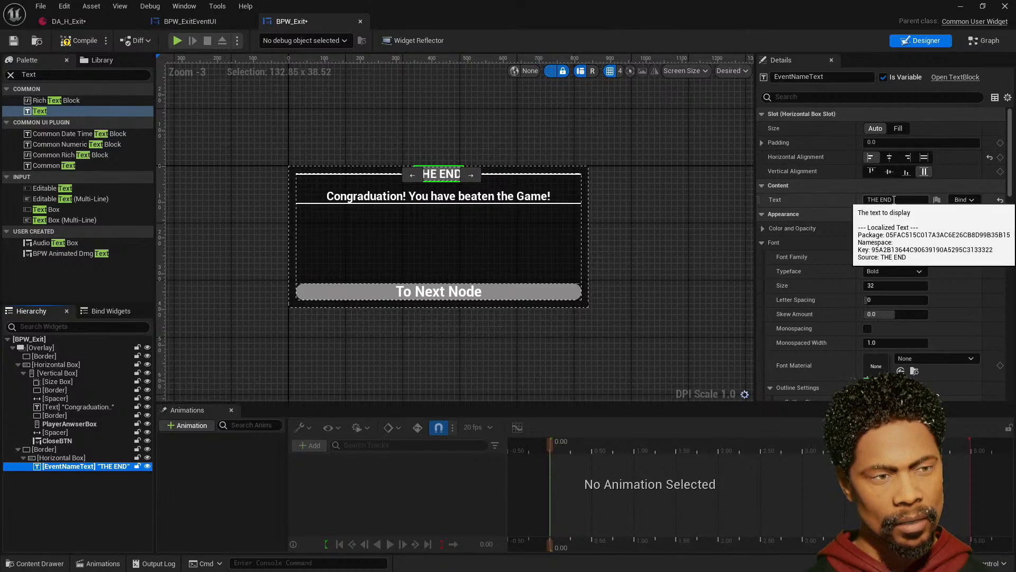
{"action": "left_click", "coordinate": [90, 459]}
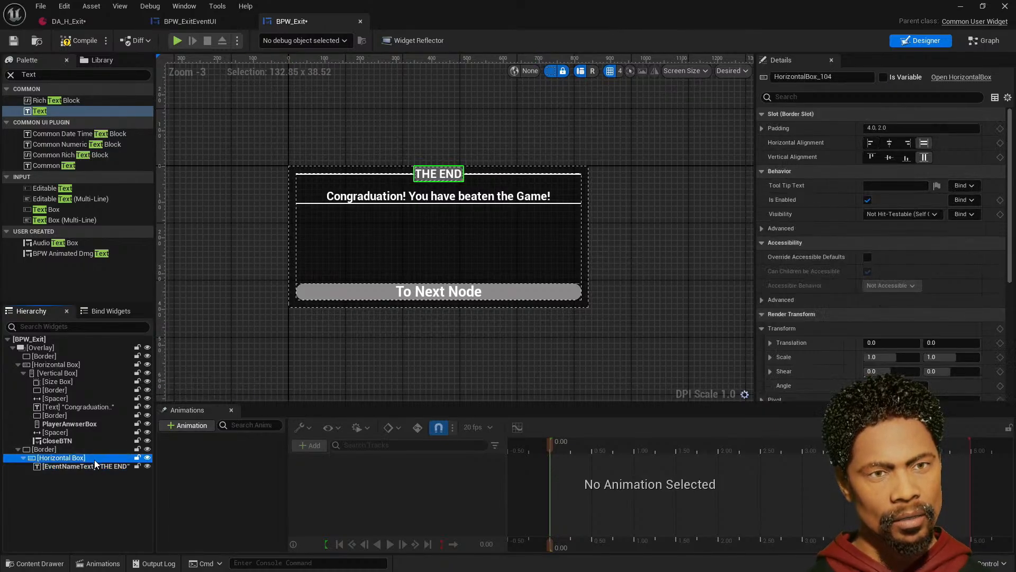
{"action": "left_click", "coordinate": [93, 459]}
{"action": "left_click", "coordinate": [82, 449]}
- Set the Button Name of CloseBTN to Return To Title
{"action": "double_click", "coordinate": [77, 442]}
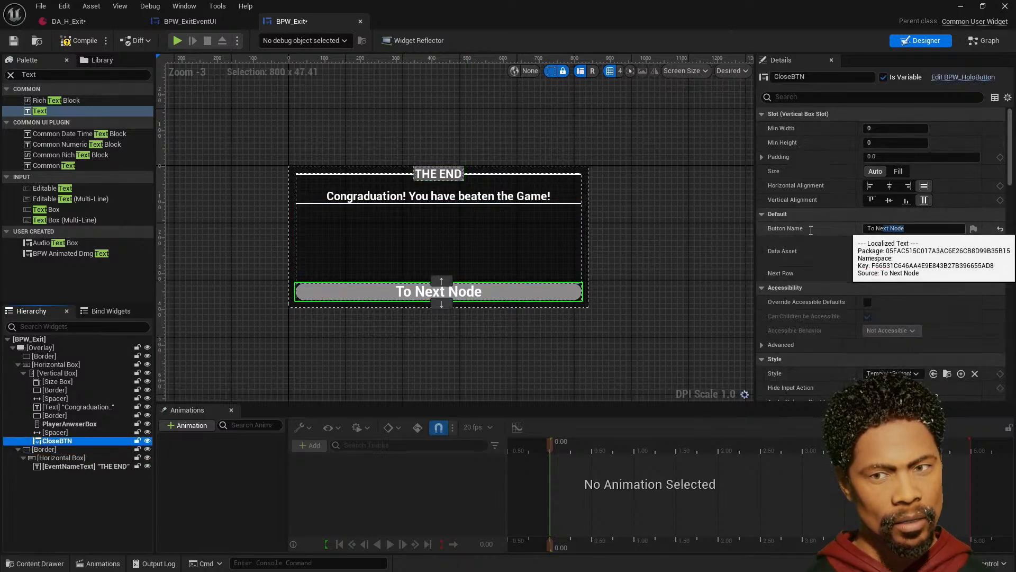
{"action": "left_click", "coordinate": [889, 228]}
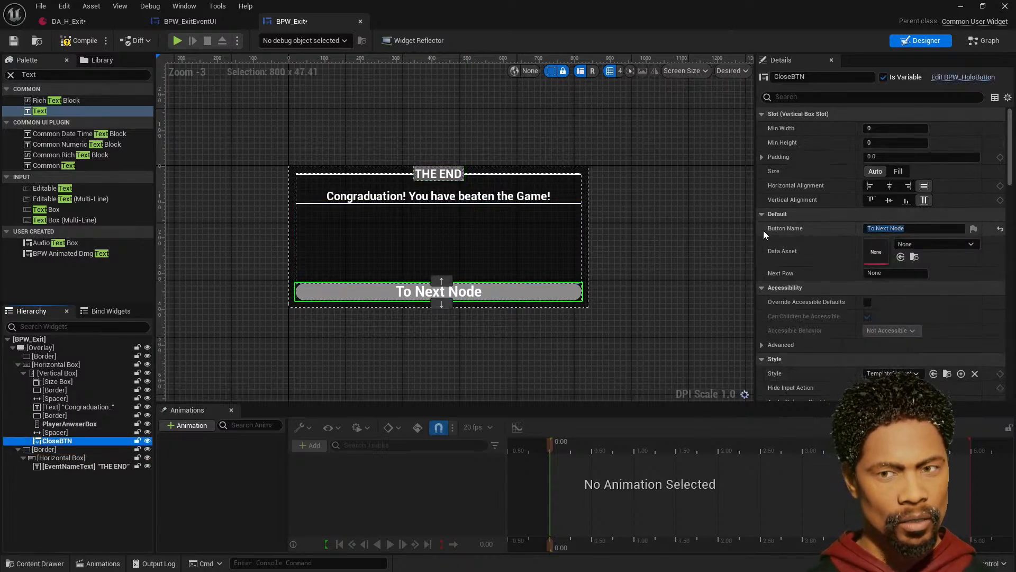
{"action": "double_click", "coordinate": [916, 228]}
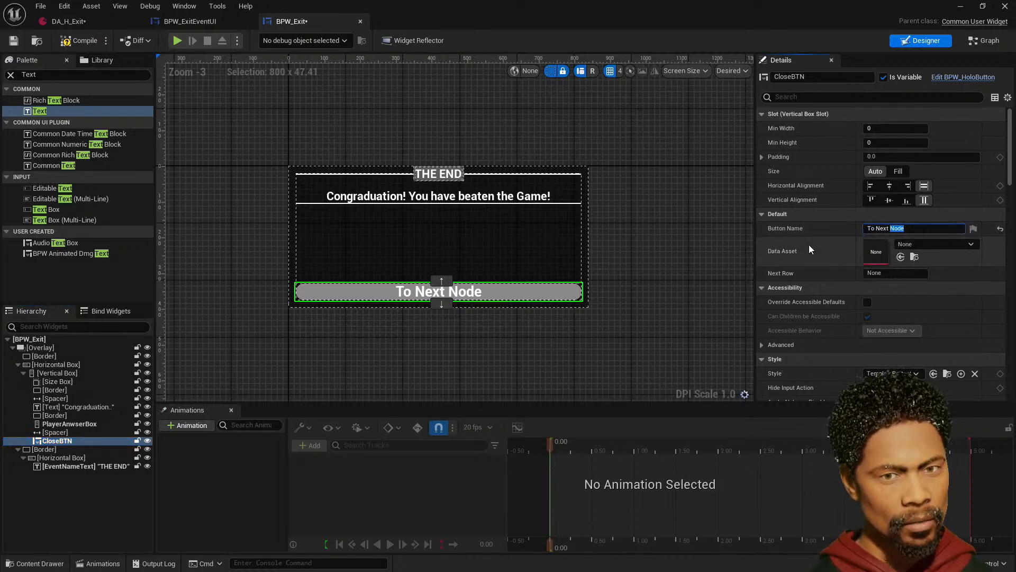
{"action": "key", "text": "BackSpace"}
{"action": "key", "text": "BackSpace"}
{"action": "key", "text": "BackSpace"}
{"action": "key", "text": "BackSpace"}
{"action": "key", "text": "BackSpace"}
{"action": "key", "text": "BackSpace"}
{"action": "key", "text": "BackSpace"}
{"action": "key", "text": "BackSpace"}
{"action": "key", "text": "BackSpace"}
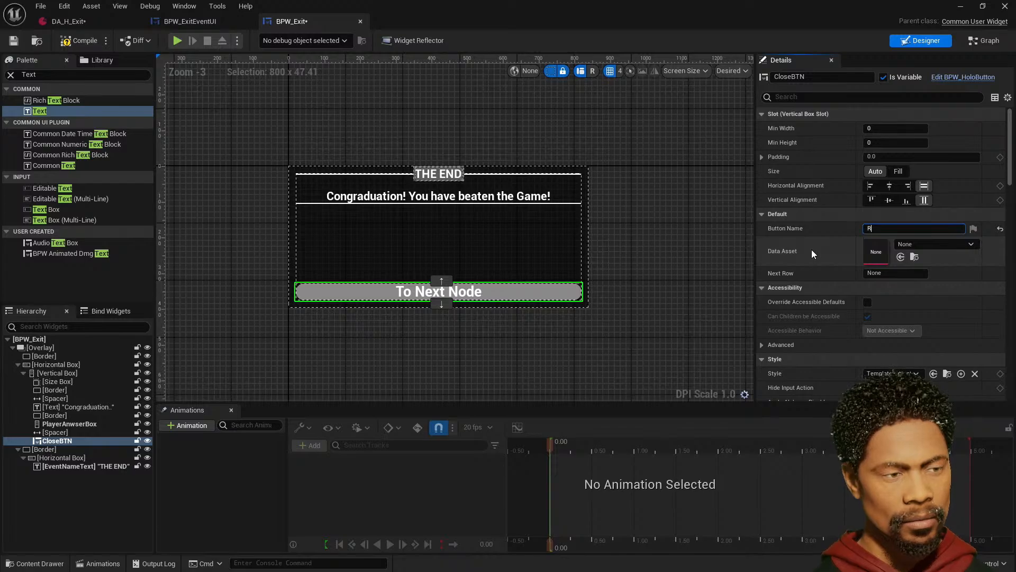
{"action": "type", "text": "Return To Tile"}
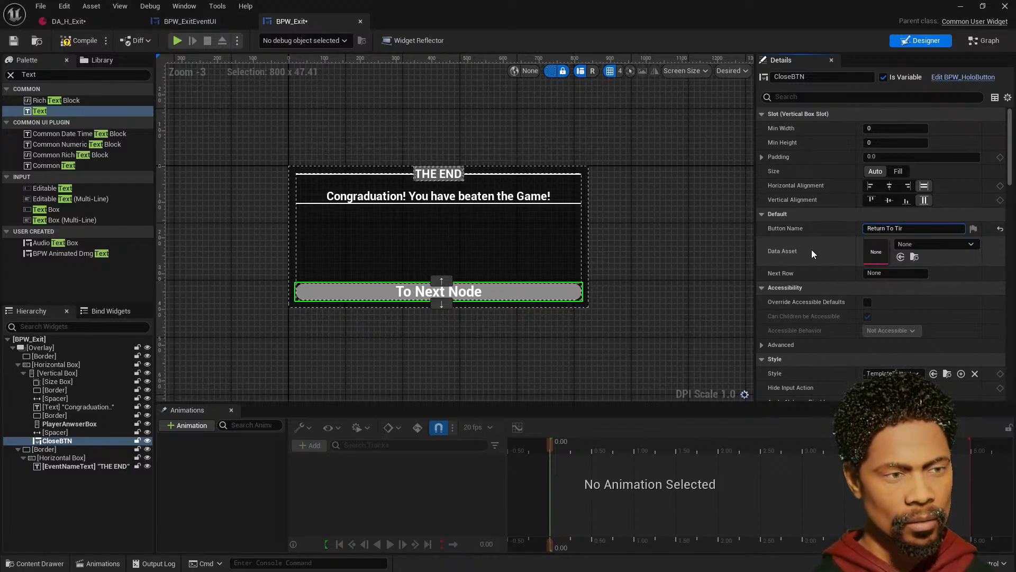
{"action": "type", "text": "le"}
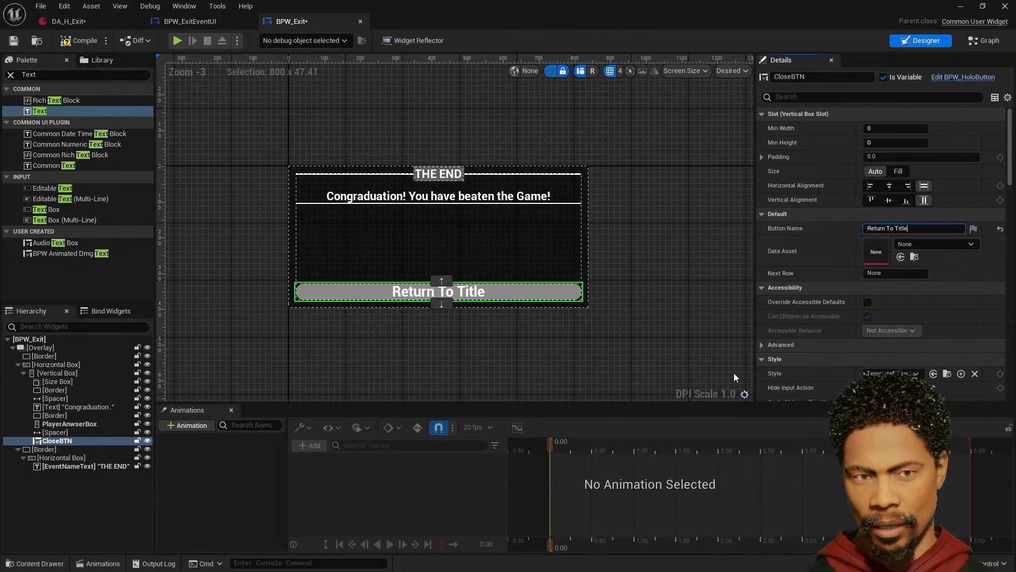
- Save the modified BPW_Exit and DA_H_Exit assets
{"action": "left_click", "coordinate": [643, 324]}
{"action": "key", "text": "ctrl+s"}
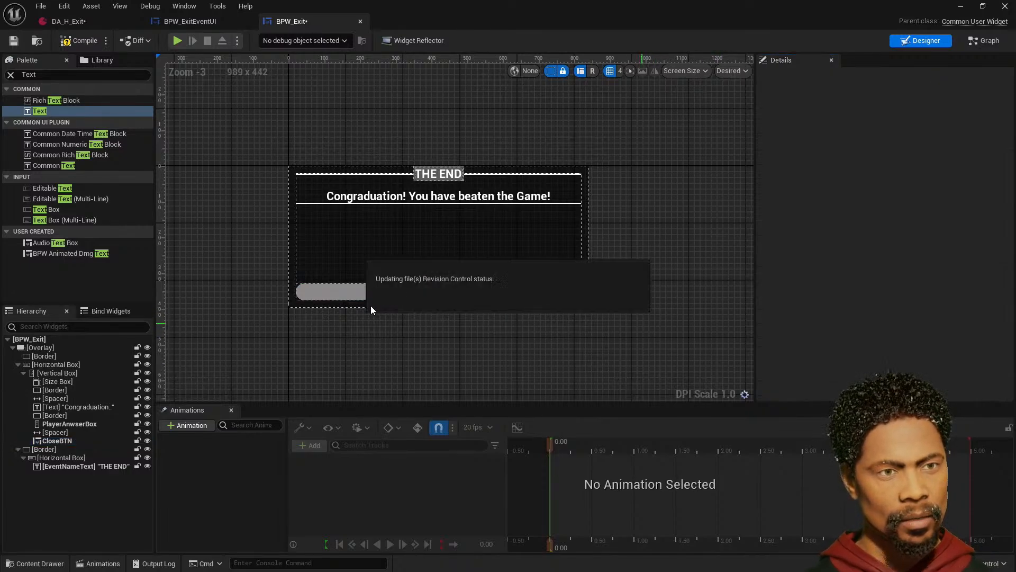
{"action": "left_click", "coordinate": [528, 409]}
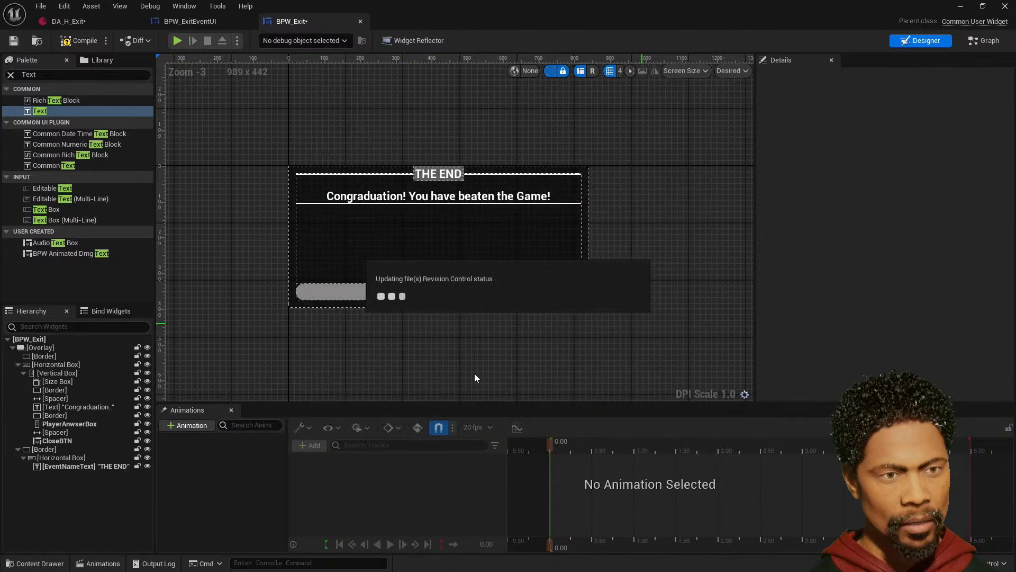
- Open BPW_Exit's Event Graph and examine the reward logic and the CloseBTN click event nodes
{"action": "left_click", "coordinate": [528, 290]}
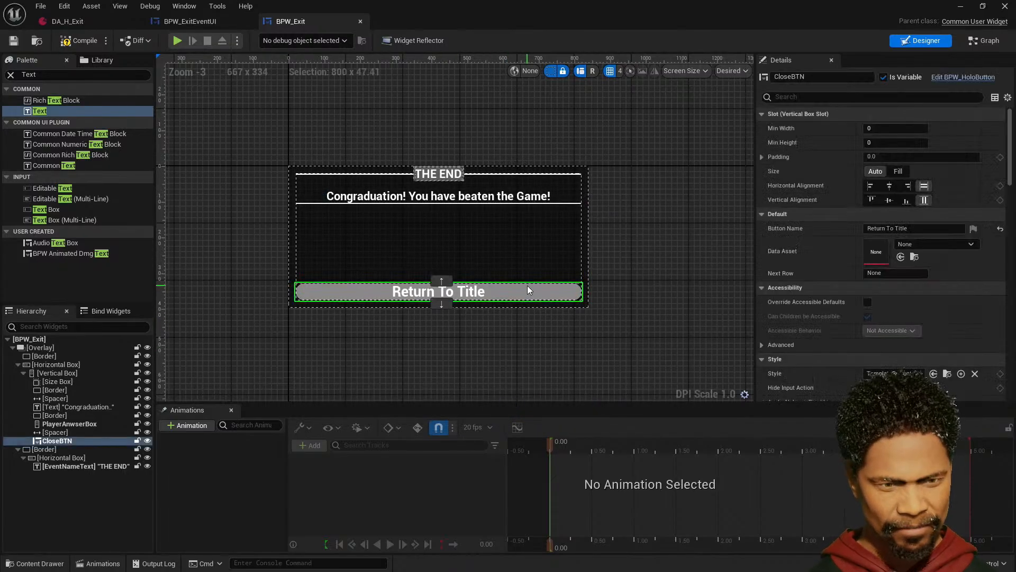
{"action": "left_click", "coordinate": [986, 41]}
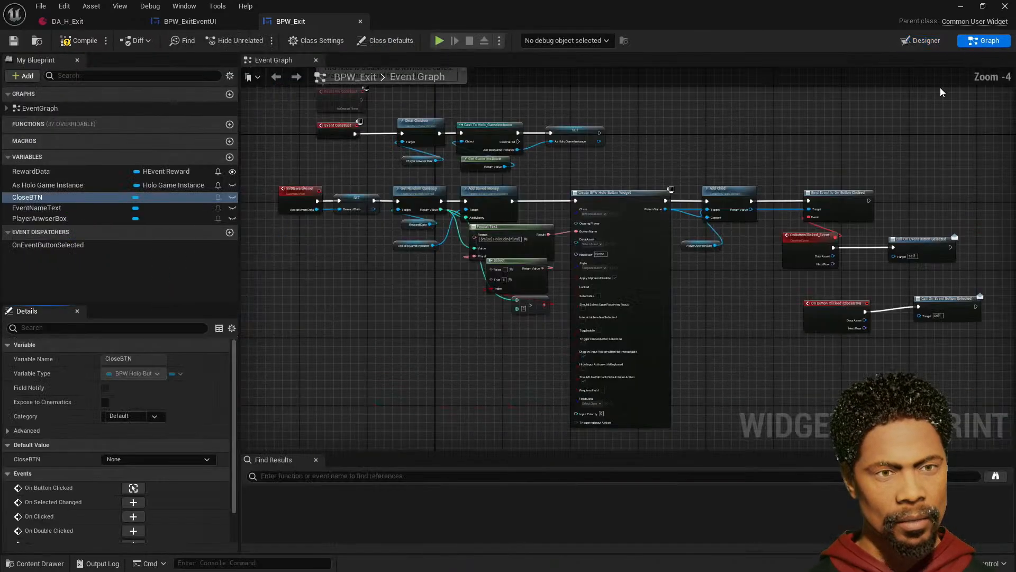
{"action": "scroll", "coordinate": [363, 239], "scroll_direction": "up", "scroll_amount": 2}
{"action": "right_click_drag", "start_coordinate": [363, 238], "coordinate": [422, 207]}
{"action": "scroll", "coordinate": [408, 241], "scroll_direction": "down", "scroll_amount": 2}
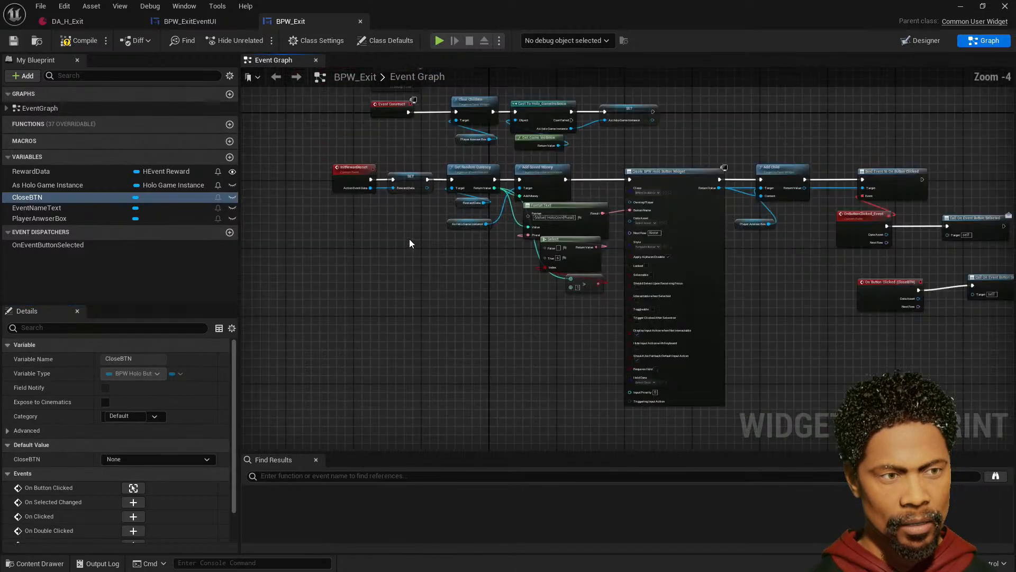
{"action": "right_click_drag", "start_coordinate": [450, 277], "coordinate": [230, 267]}
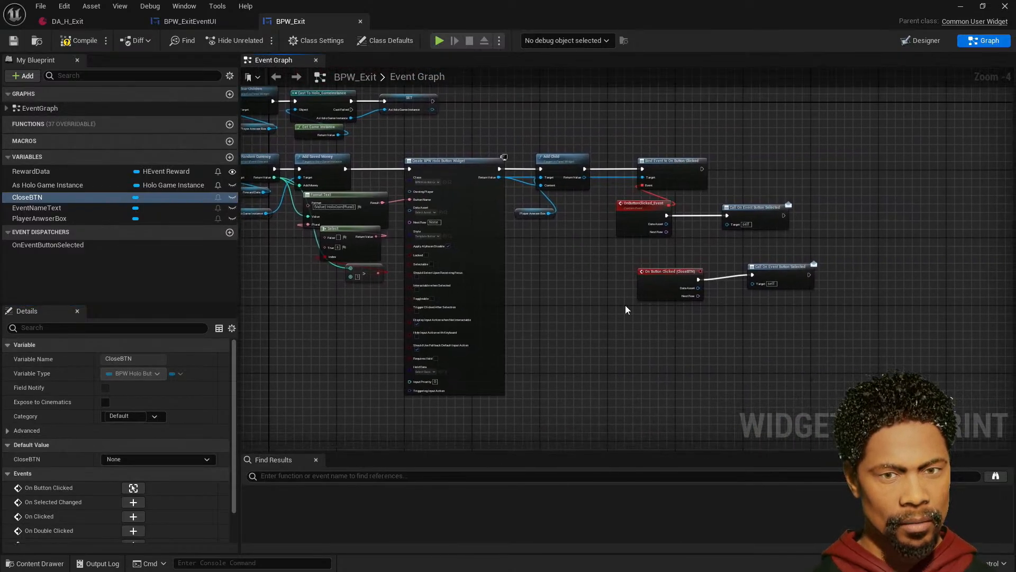
- Delete the BPW_Reward widget from the canvas panel of BPW_ExitEventUI
{"action": "scroll", "coordinate": [698, 292], "scroll_direction": "up", "scroll_amount": 3}
{"action": "left_click_drag", "start_coordinate": [873, 259], "coordinate": [868, 265]}
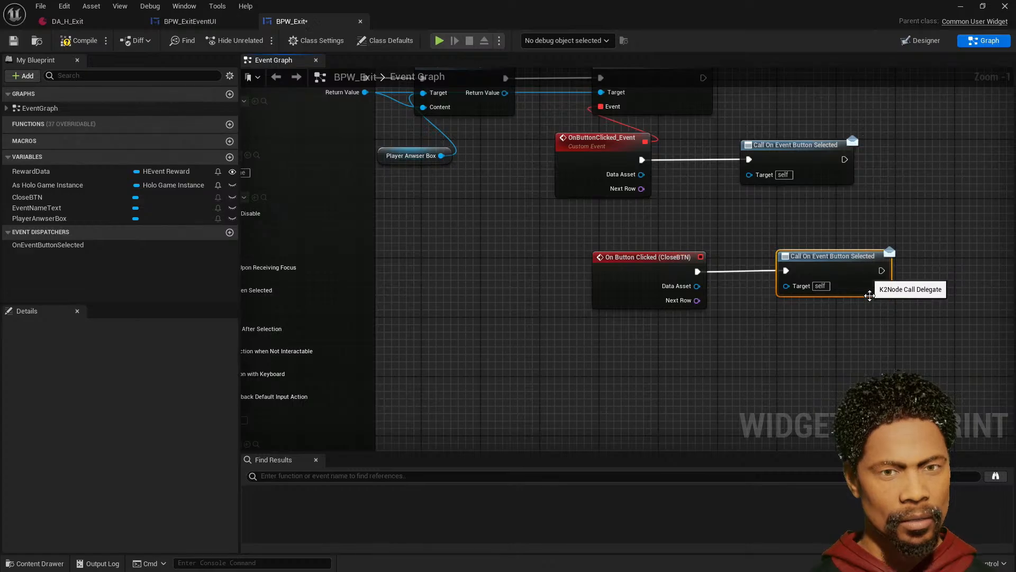
{"action": "left_click", "coordinate": [189, 21]}
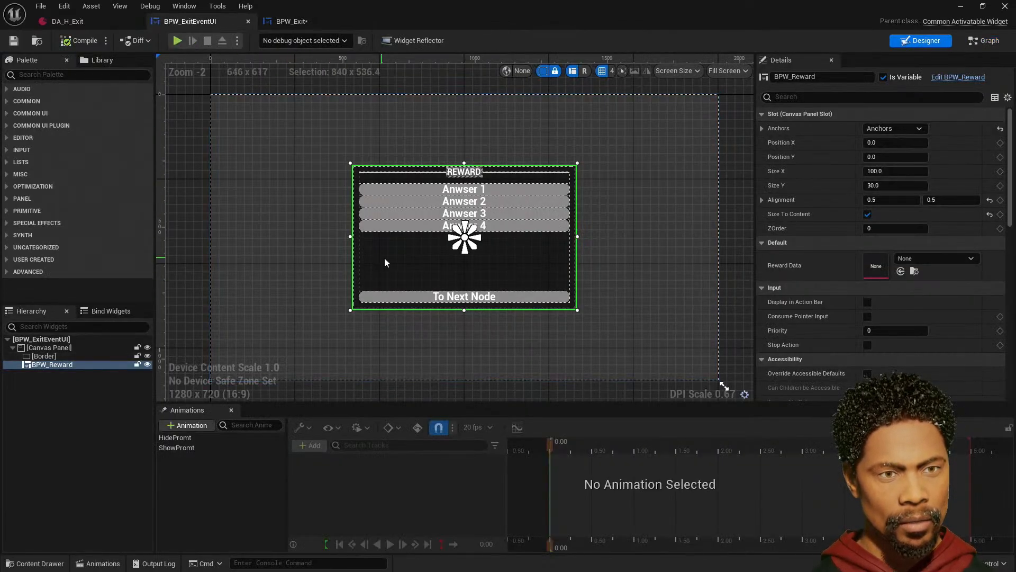
{"action": "left_click", "coordinate": [57, 364]}
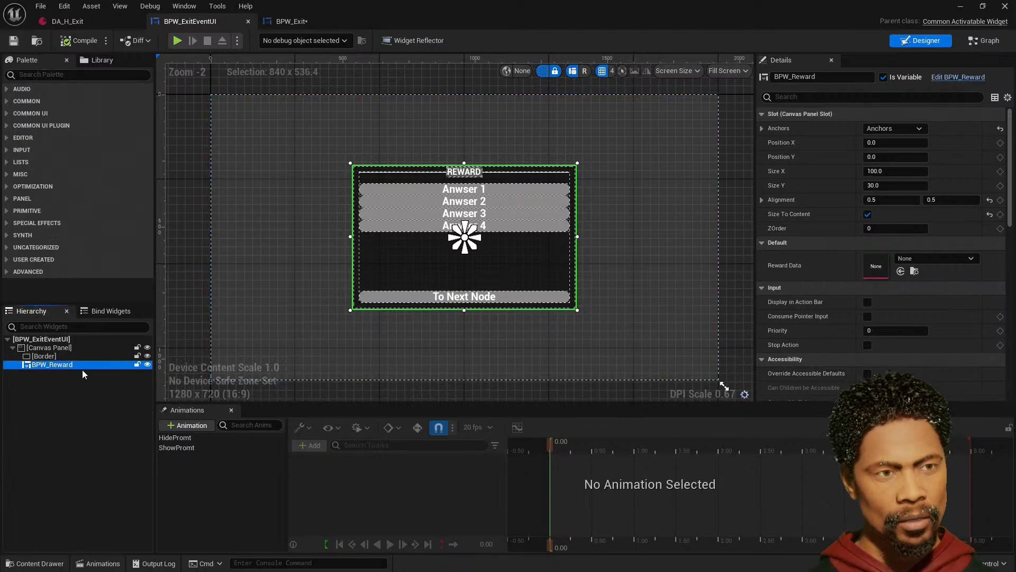
{"action": "key", "text": "Delete"}
- Add a BPW_Exit widget to the canvas panel of BPW_ExitEventUI and make it a variable
{"action": "left_click", "coordinate": [74, 74]}
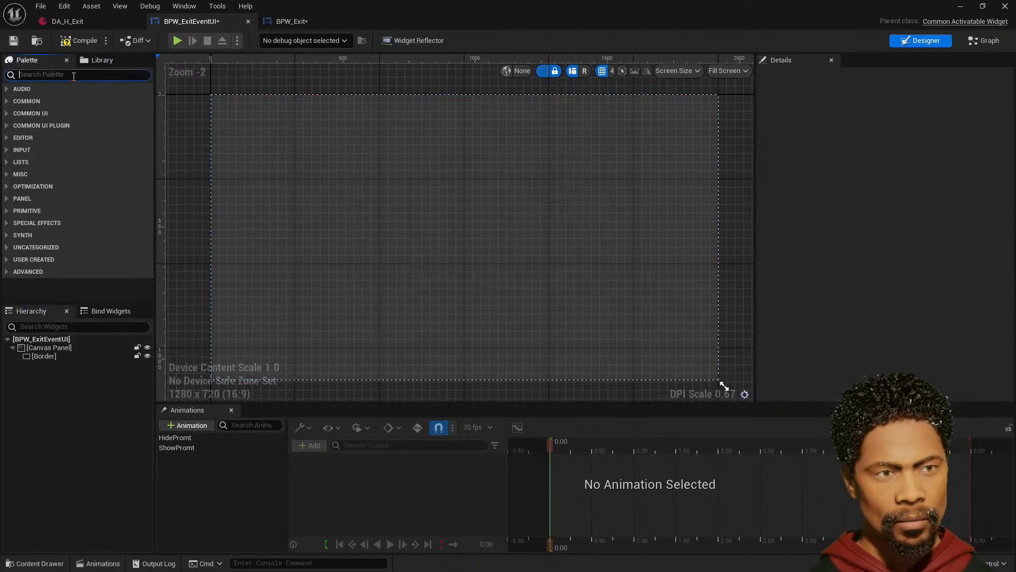
{"action": "type", "text": "exit"}
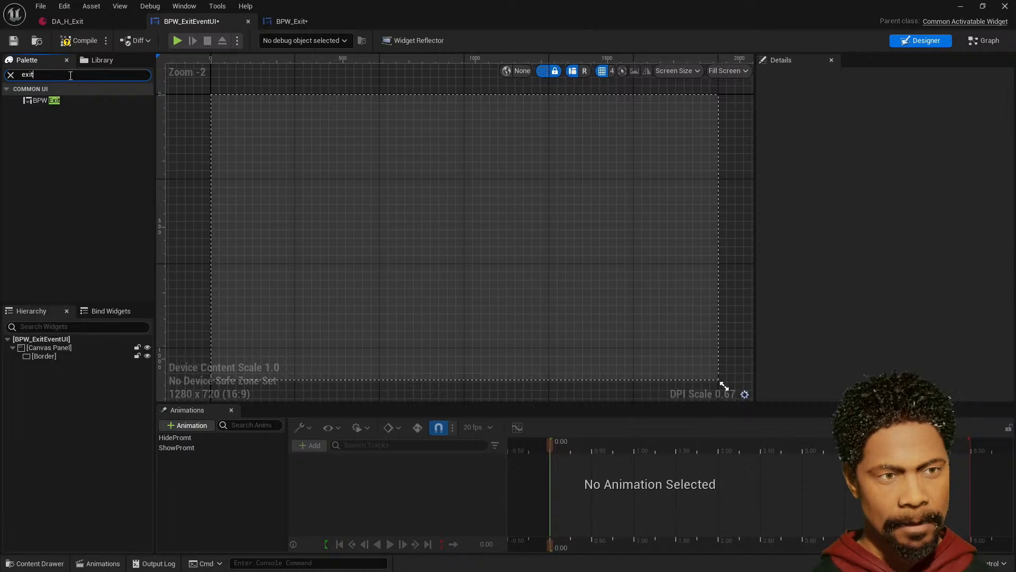
{"action": "left_click_drag", "start_coordinate": [62, 99], "coordinate": [39, 345]}
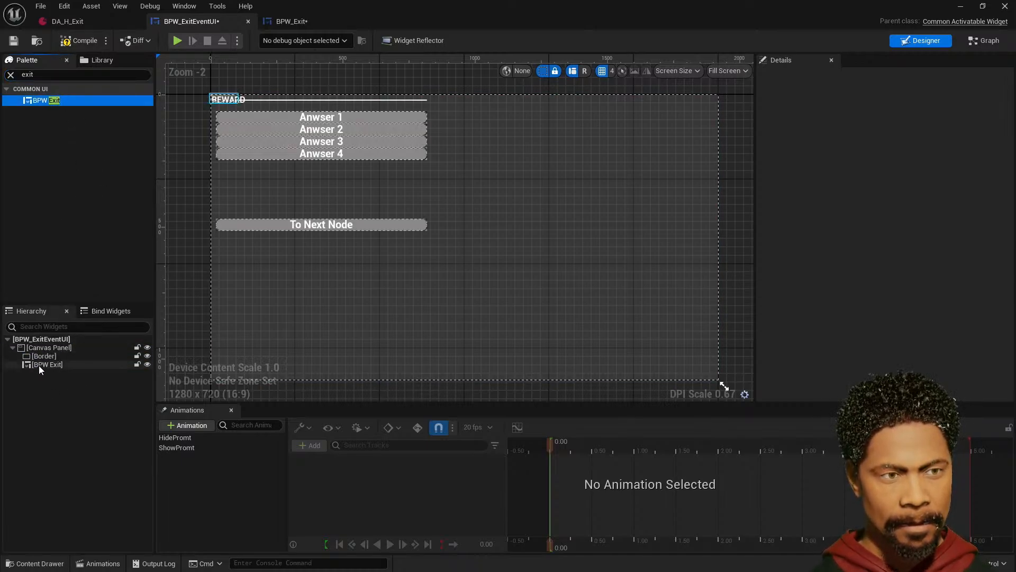
{"action": "left_click", "coordinate": [63, 365]}
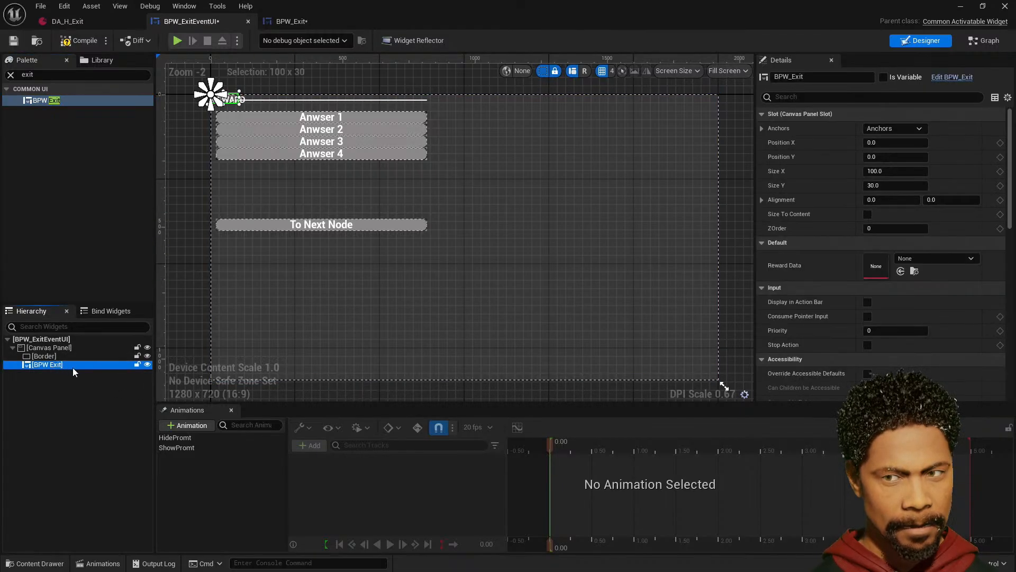
{"action": "left_click", "coordinate": [883, 78]}
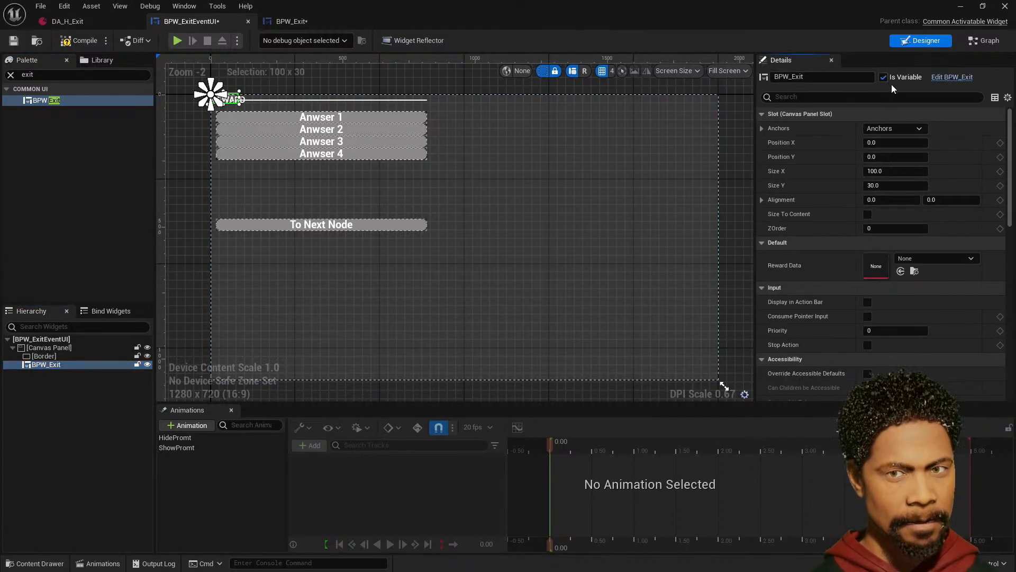
- Enable Size To Content for BPW_Exit and anchor it to the canvas centre
{"action": "left_click", "coordinate": [868, 214]}
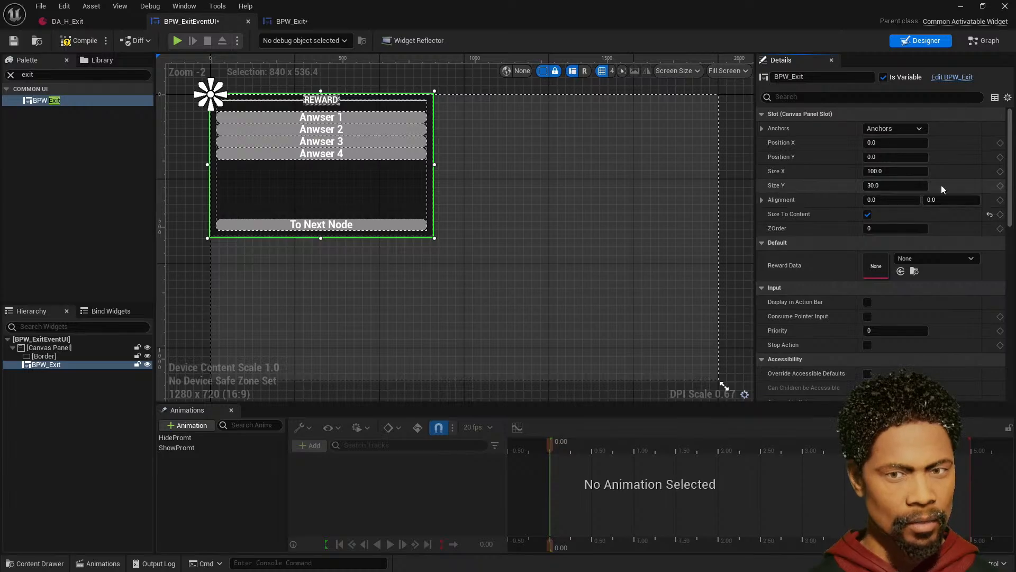
{"action": "left_click", "coordinate": [919, 130]}
{"action": "left_click", "coordinate": [920, 191]}
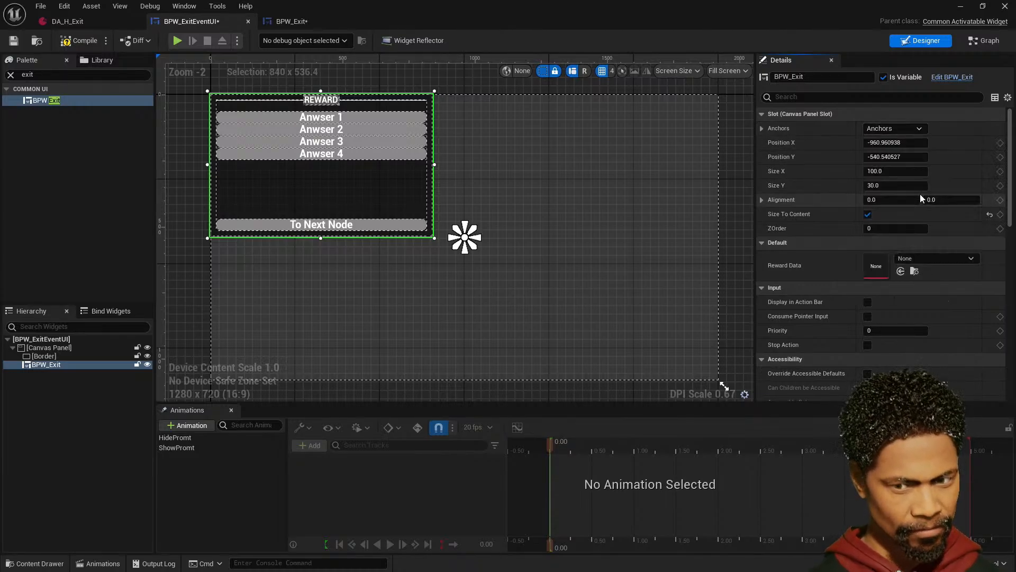
- Set BPW_Exit's alignment to 0.5 on both axes and reset its X and Y position to default
{"action": "left_click", "coordinate": [941, 200]}
{"action": "type", "text": "0"}
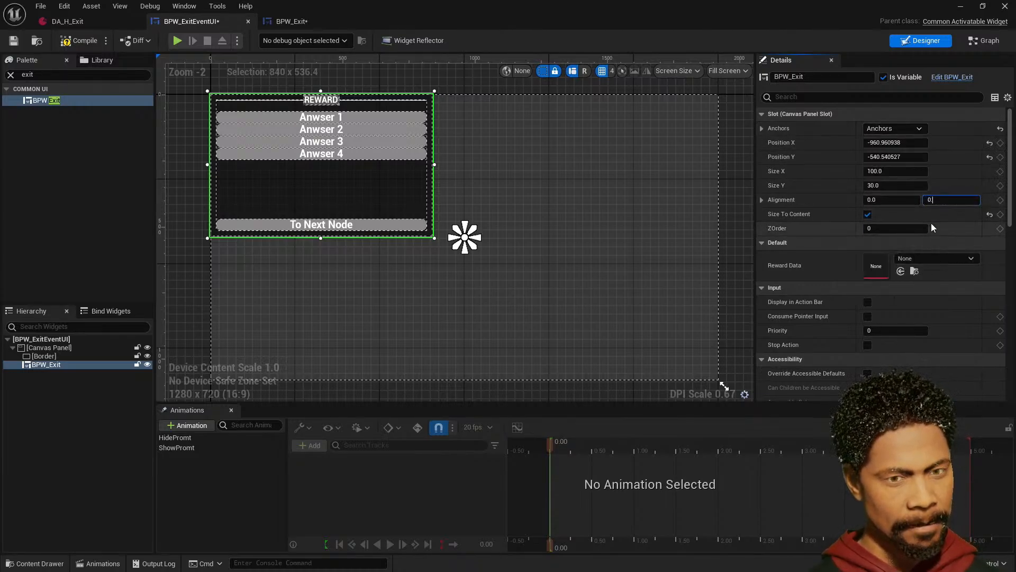
{"action": "type", "text": ".5"}
{"action": "key", "text": "Return"}
{"action": "left_click", "coordinate": [893, 200]}
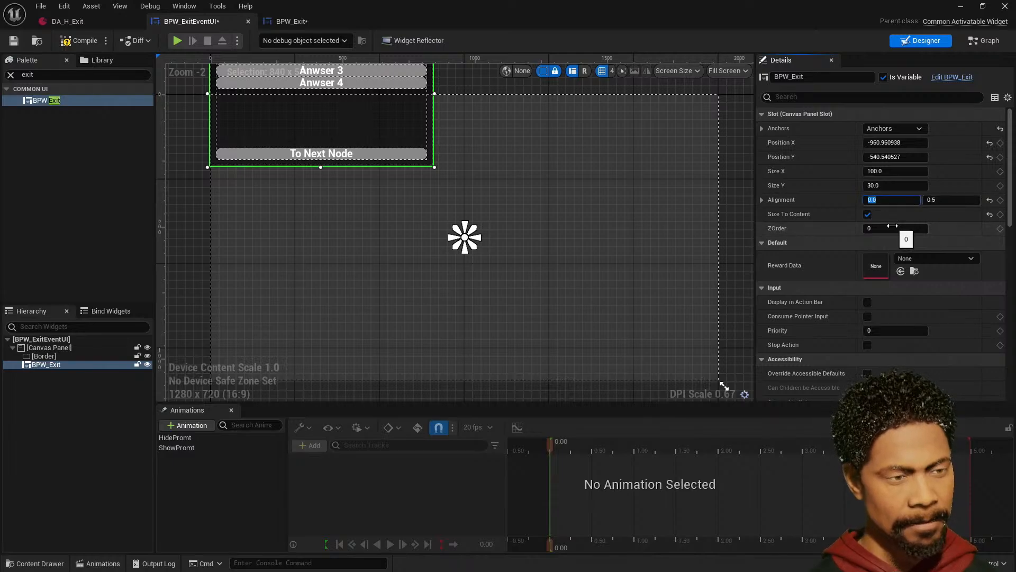
{"action": "type", "text": "0.5"}
{"action": "key", "text": "Return"}
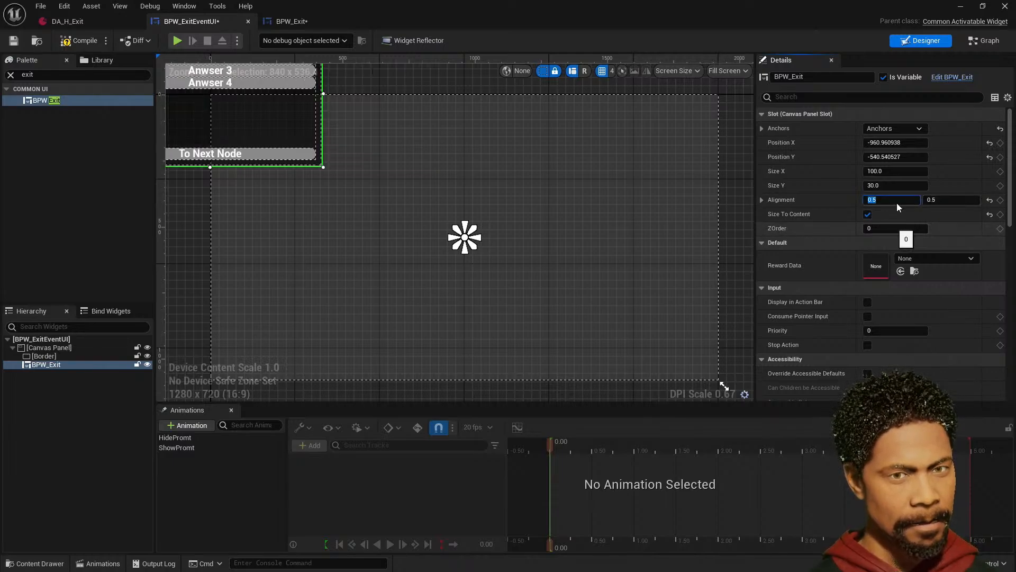
{"action": "left_click", "coordinate": [989, 157]}
{"action": "left_click", "coordinate": [990, 143]}
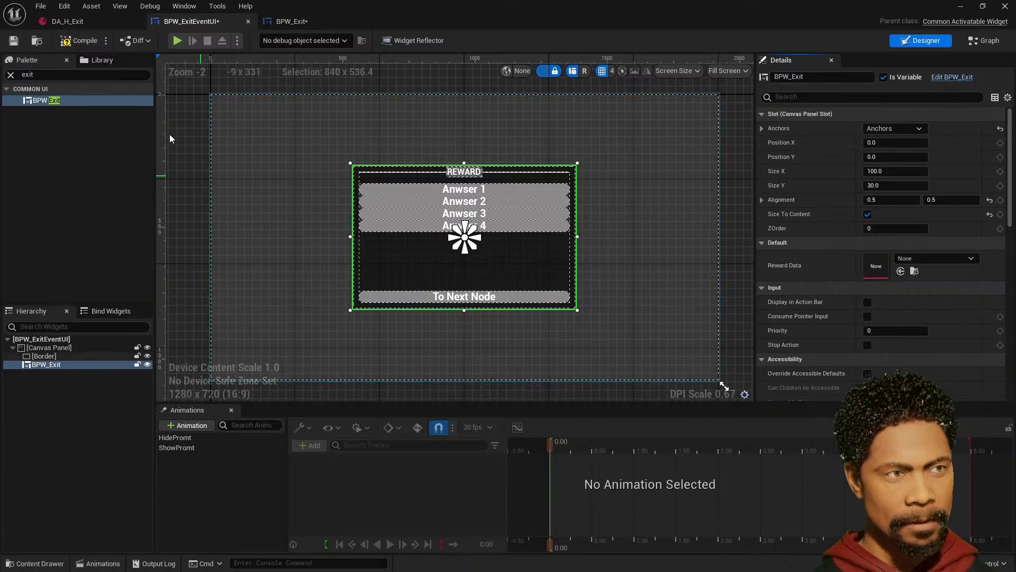
- Compile and save the BPW_Exit widget blueprint
{"action": "left_click", "coordinate": [288, 22]}
{"action": "left_click", "coordinate": [74, 40]}
{"action": "left_click", "coordinate": [19, 40]}
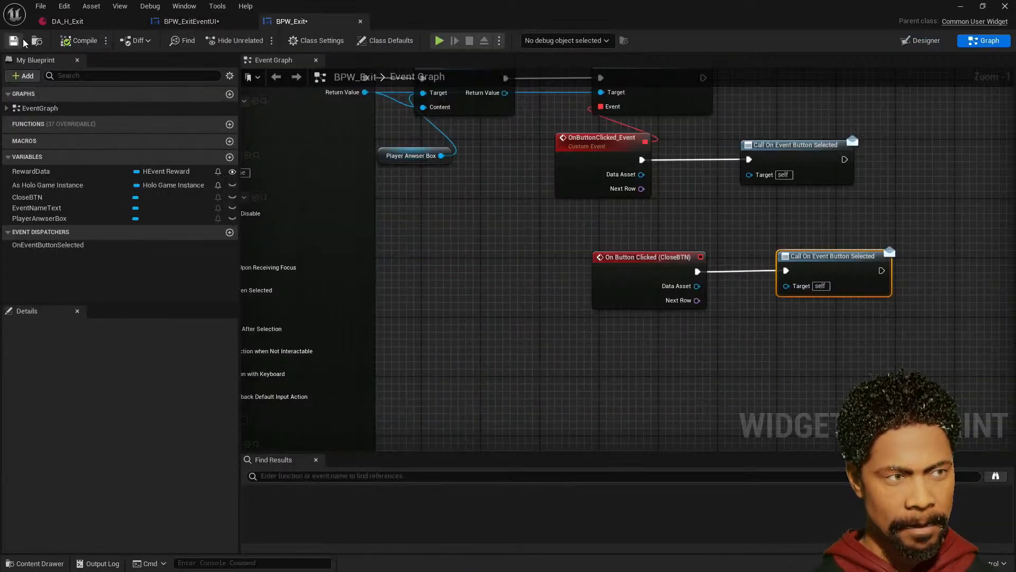
- Add an On Event Button Selected event for the BPW_Exit widget in BPW_ExitEventUI
{"action": "left_click", "coordinate": [185, 23]}
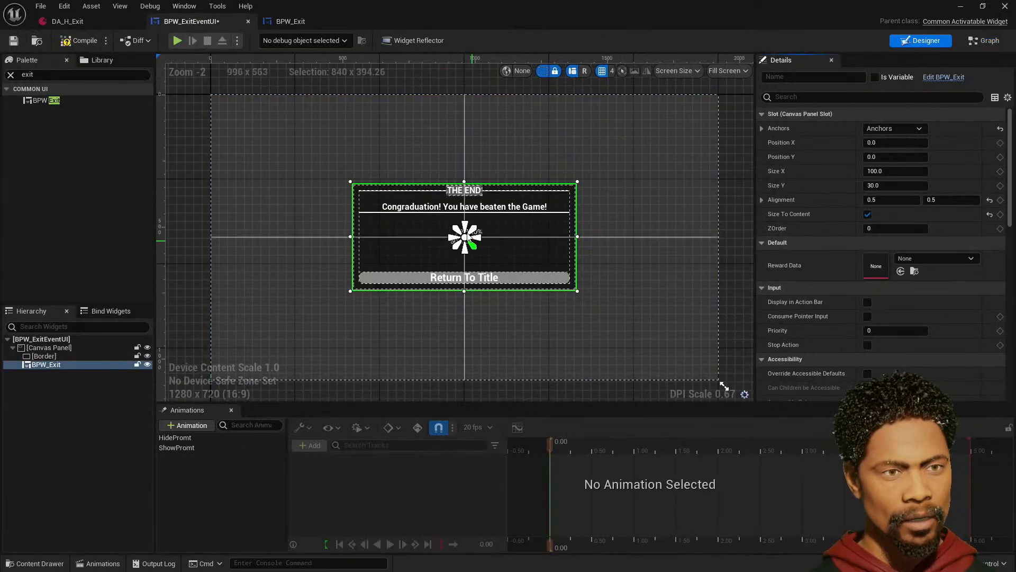
{"action": "left_click", "coordinate": [984, 40]}
{"action": "right_click_drag", "start_coordinate": [559, 259], "coordinate": [636, 293]}
{"action": "right_click_drag", "start_coordinate": [624, 378], "coordinate": [592, 240]}
{"action": "scroll", "coordinate": [590, 241], "scroll_direction": "up", "scroll_amount": 3}
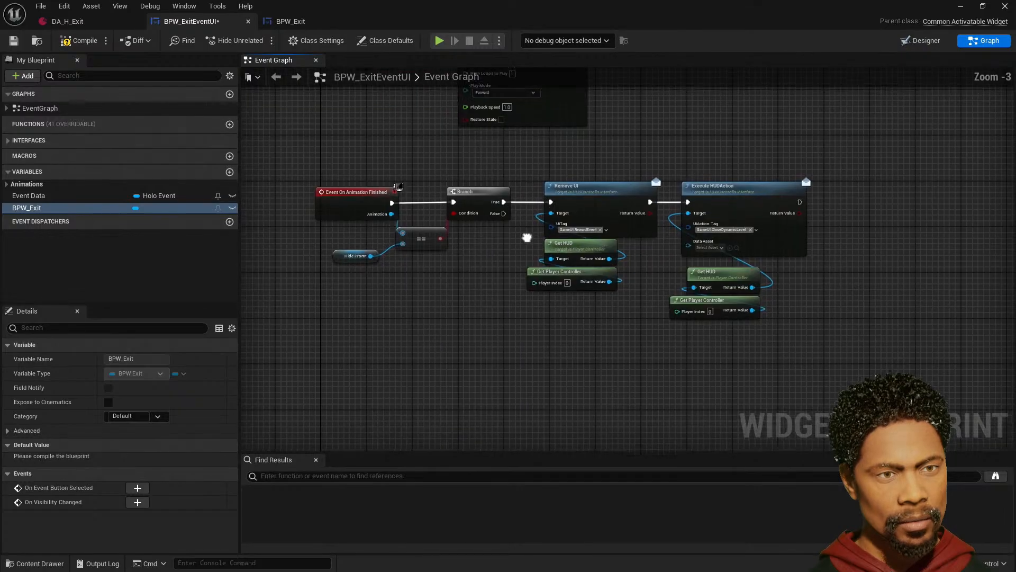
{"action": "right_click_drag", "start_coordinate": [526, 236], "coordinate": [548, 258]}
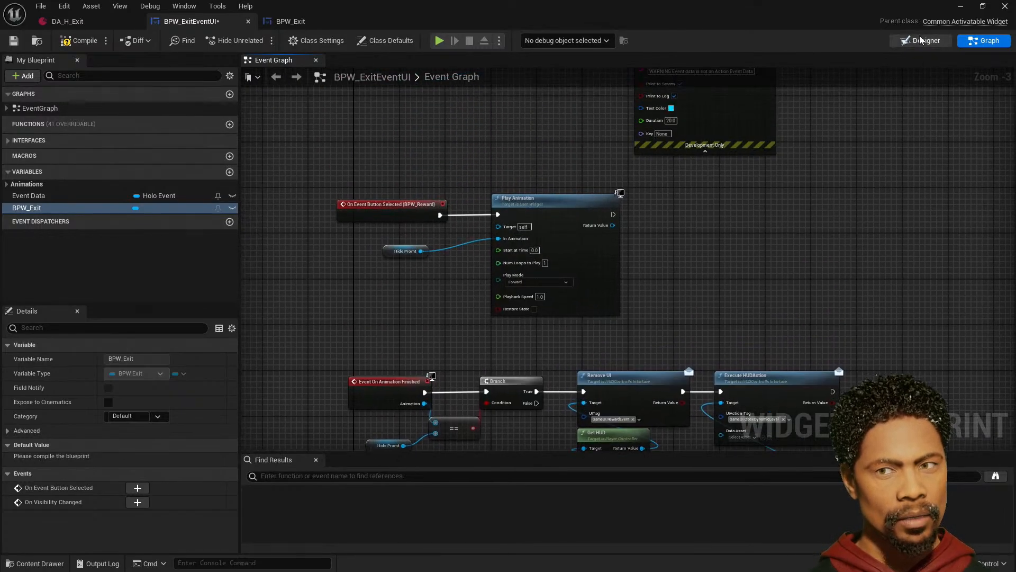
{"action": "left_click", "coordinate": [922, 41]}
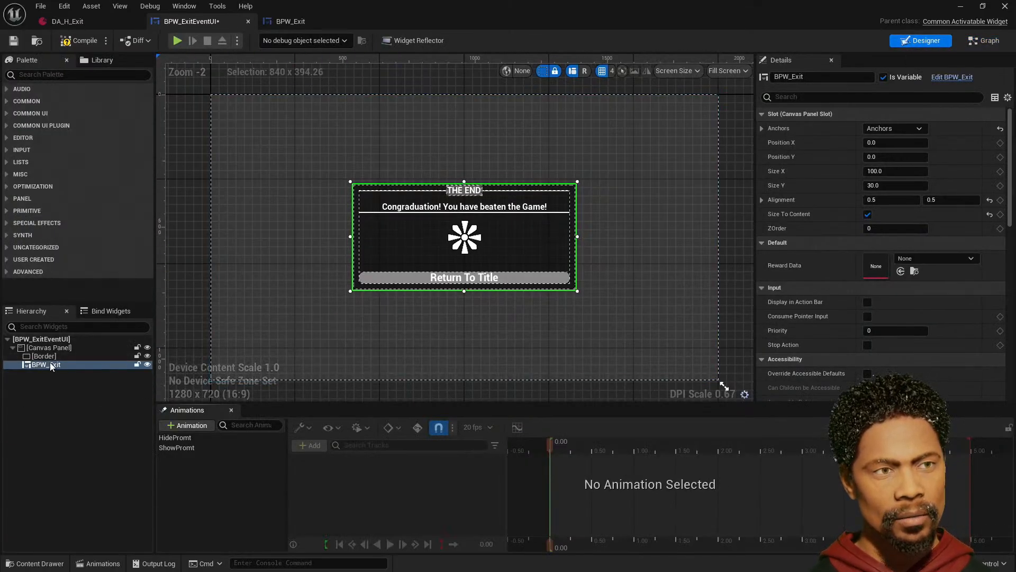
{"action": "scroll", "coordinate": [906, 253], "scroll_direction": "down", "scroll_amount": 10}
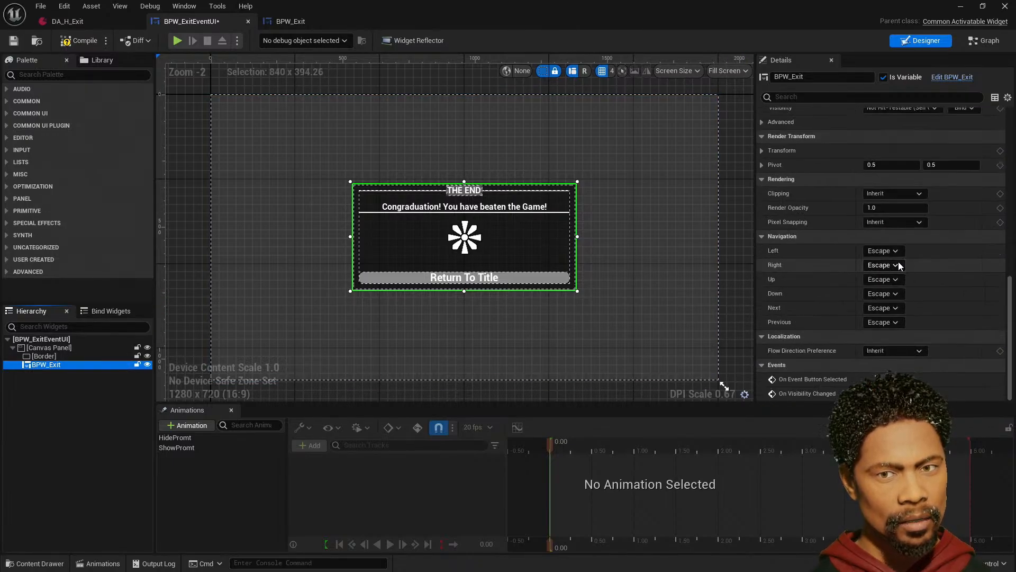
{"action": "left_click", "coordinate": [901, 379]}
- Move the On Event Button Selected (BPW_Exit) event node above the matching BPW_Reward event
{"action": "scroll", "coordinate": [629, 262], "scroll_direction": "down", "scroll_amount": 5}
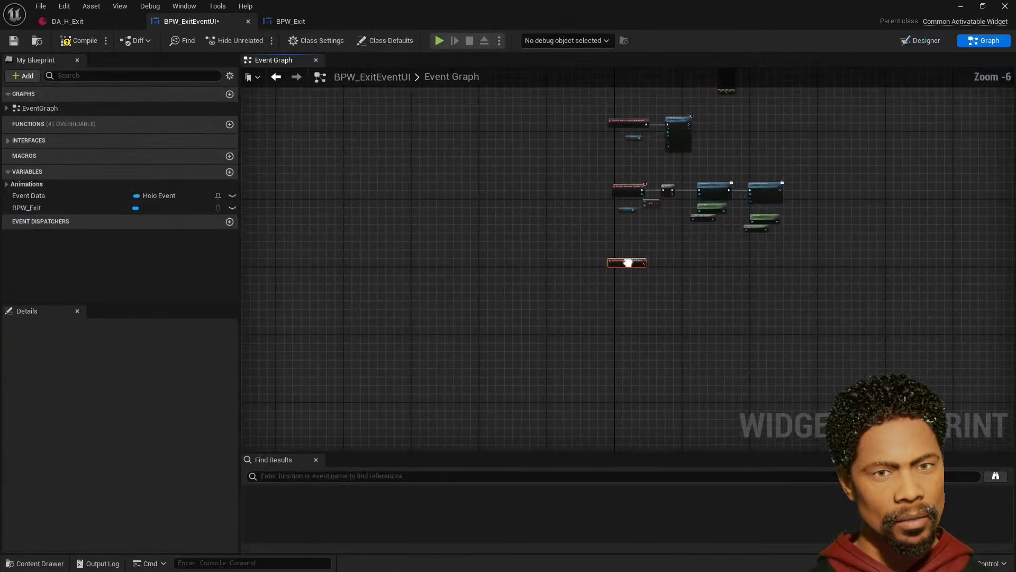
{"action": "right_click_drag", "start_coordinate": [629, 263], "coordinate": [636, 349]}
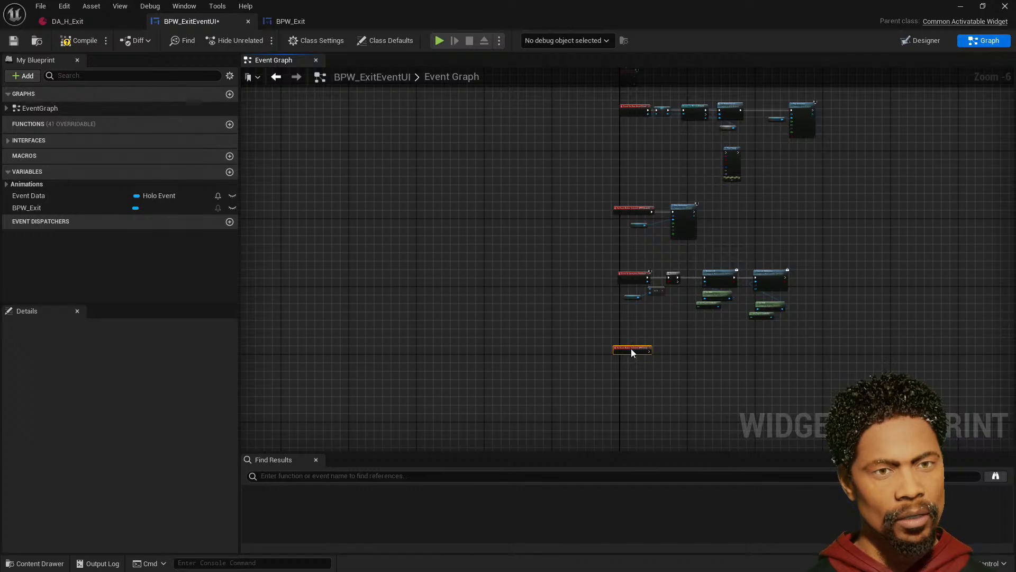
{"action": "left_click_drag", "start_coordinate": [634, 349], "coordinate": [632, 185]}
{"action": "scroll", "coordinate": [632, 185], "scroll_direction": "up", "scroll_amount": 4}
{"action": "right_click_drag", "start_coordinate": [684, 202], "coordinate": [569, 426]}
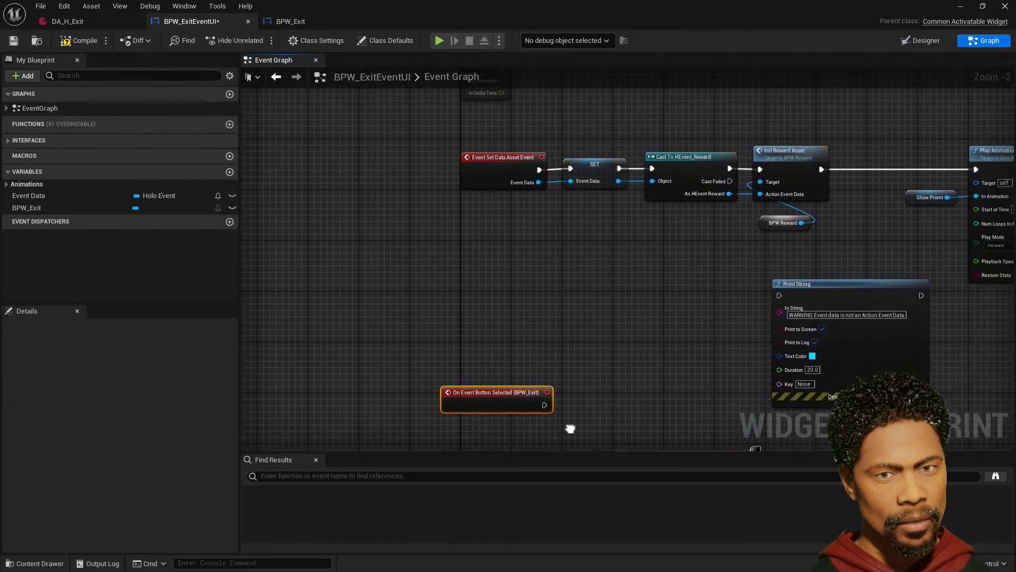
- Delete the Cast To HEvent_Reward, Init Reward Asset and BPW Reward nodes from the Set Data Asset Event chain
{"action": "right_click_drag", "start_coordinate": [597, 381], "coordinate": [443, 274]}
{"action": "right_click_drag", "start_coordinate": [483, 332], "coordinate": [486, 398]}
{"action": "left_click_drag", "start_coordinate": [640, 256], "coordinate": [512, 155]}
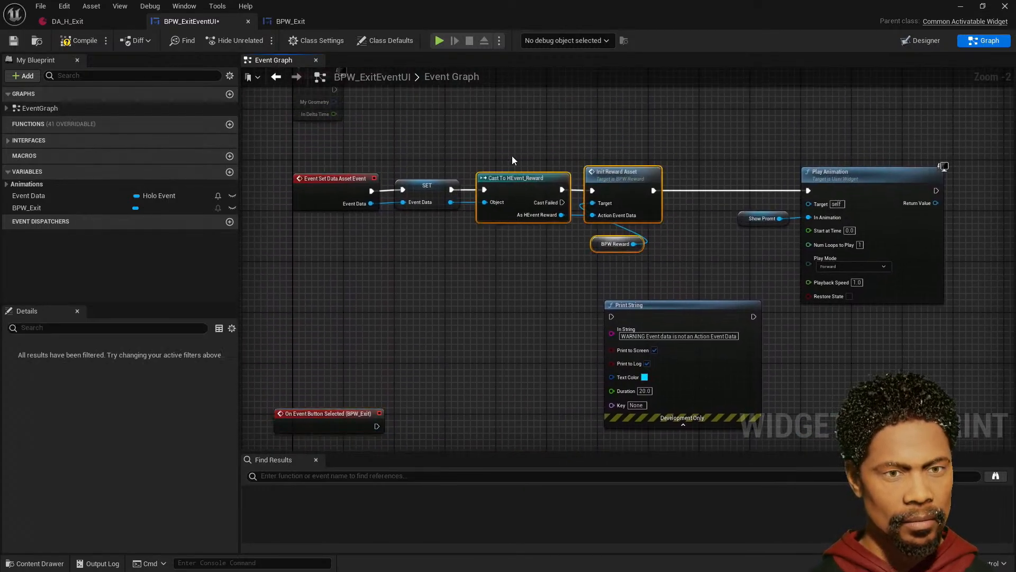
{"action": "key", "text": "Delete"}
- Connect the Event Data SET node to the Show Promt Play Animation node and delete the leftover Print String node
{"action": "left_click_drag", "start_coordinate": [760, 210], "coordinate": [677, 237]}
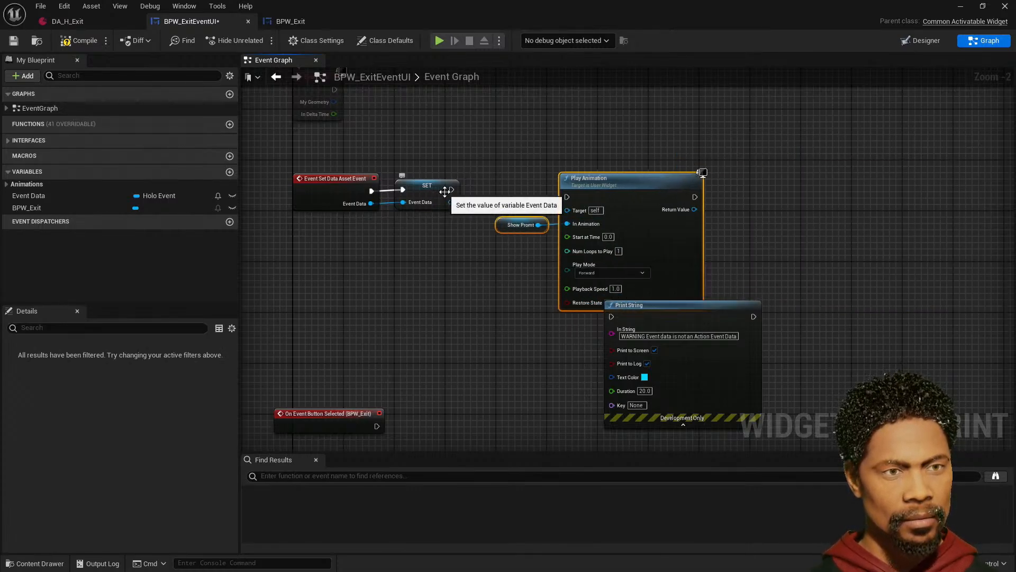
{"action": "left_click_drag", "start_coordinate": [452, 189], "coordinate": [536, 197]}
{"action": "left_click_drag", "start_coordinate": [531, 192], "coordinate": [568, 197]}
{"action": "left_click_drag", "start_coordinate": [630, 182], "coordinate": [629, 176]}
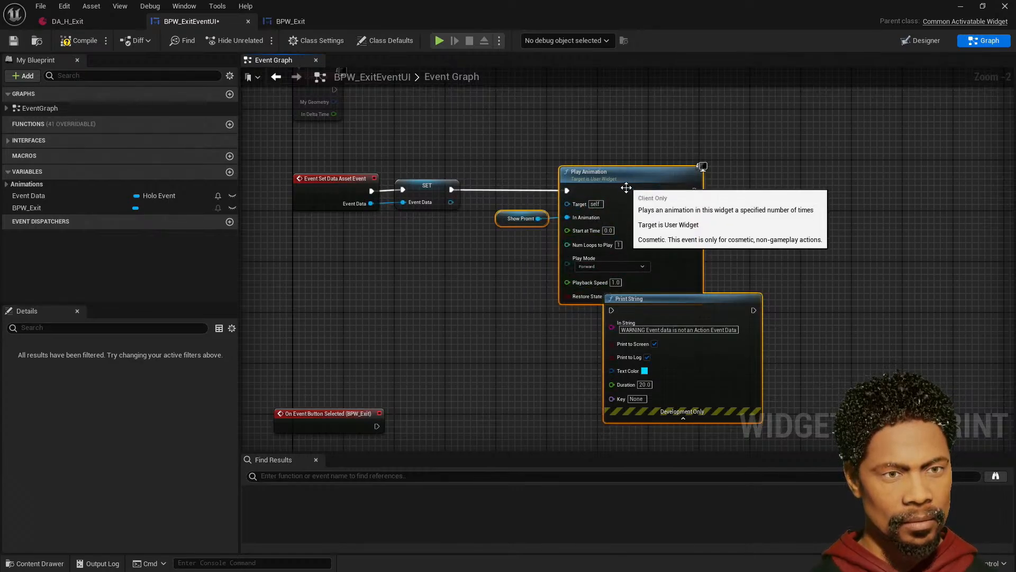
{"action": "left_click", "coordinate": [688, 371]}
{"action": "key", "text": "Delete"}
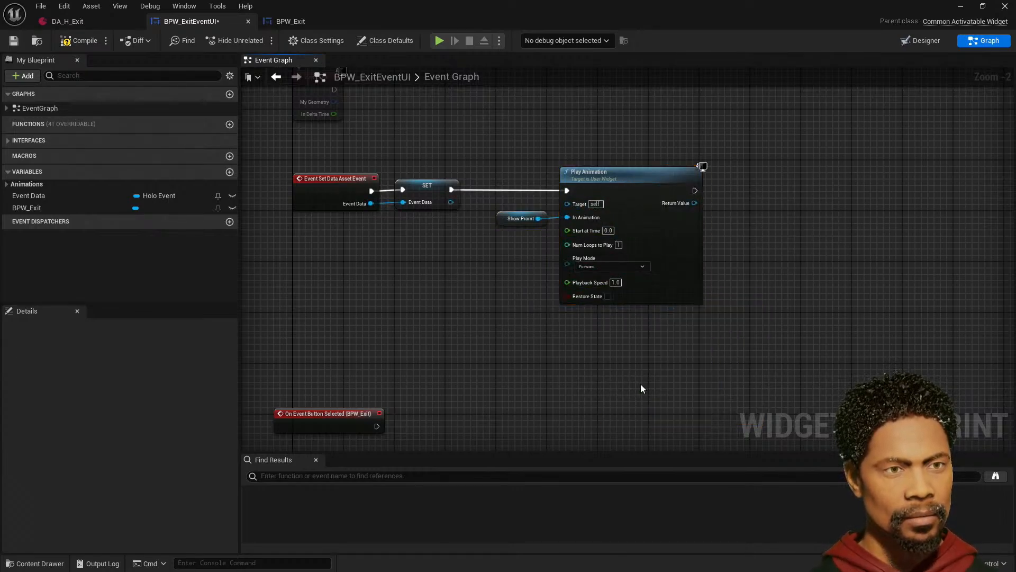
- Connect On Event Button Selected (BPW_Exit) to the Hide Promt Play Animation node and delete the BPW_Reward event node
{"action": "scroll", "coordinate": [640, 383], "scroll_direction": "down", "scroll_amount": 1}
{"action": "right_click_drag", "start_coordinate": [581, 284], "coordinate": [604, 188]}
{"action": "right_click_drag", "start_coordinate": [576, 222], "coordinate": [553, 336]}
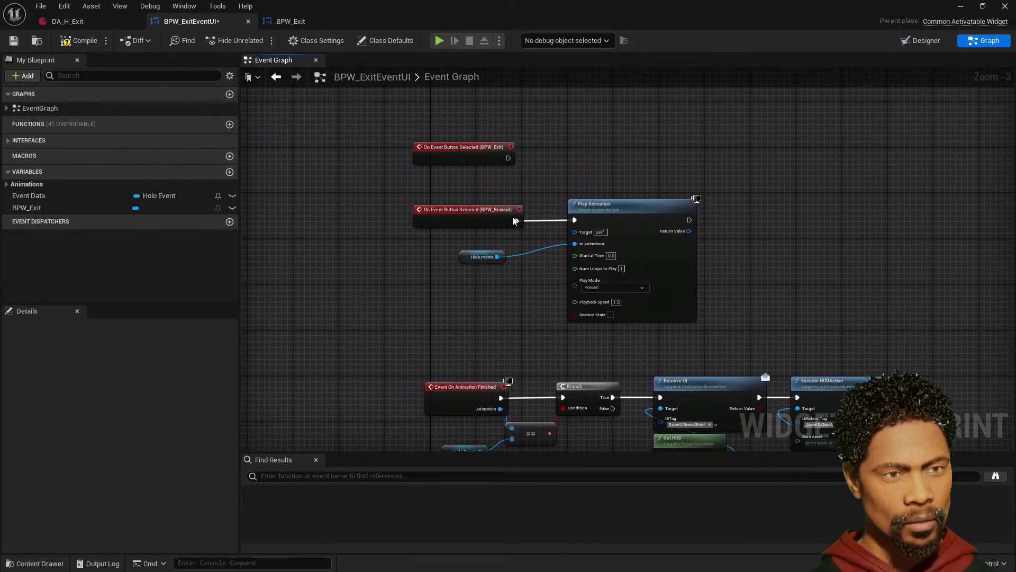
{"action": "left_click_drag", "start_coordinate": [509, 158], "coordinate": [578, 222]}
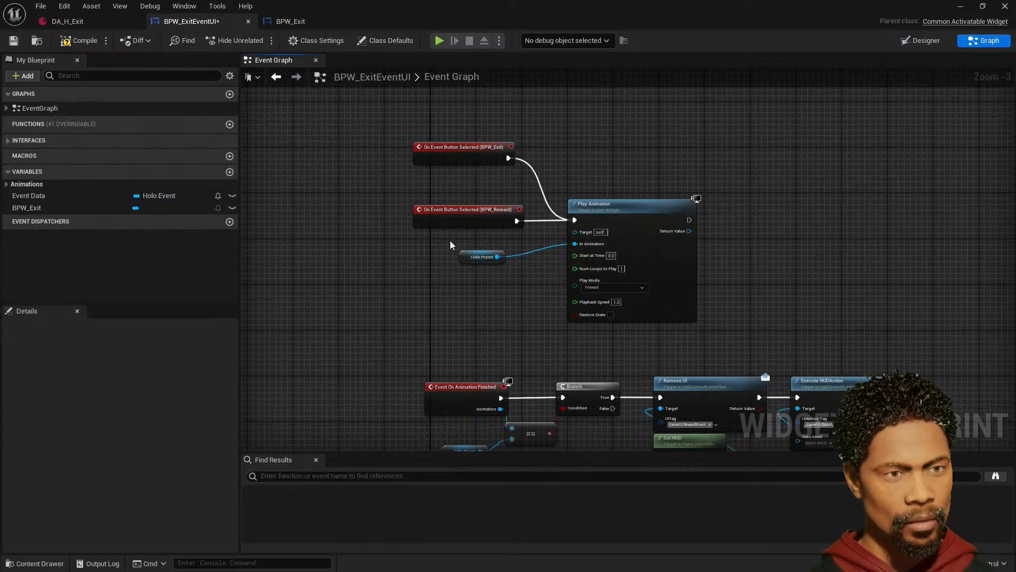
{"action": "left_click_drag", "start_coordinate": [403, 249], "coordinate": [418, 203]}
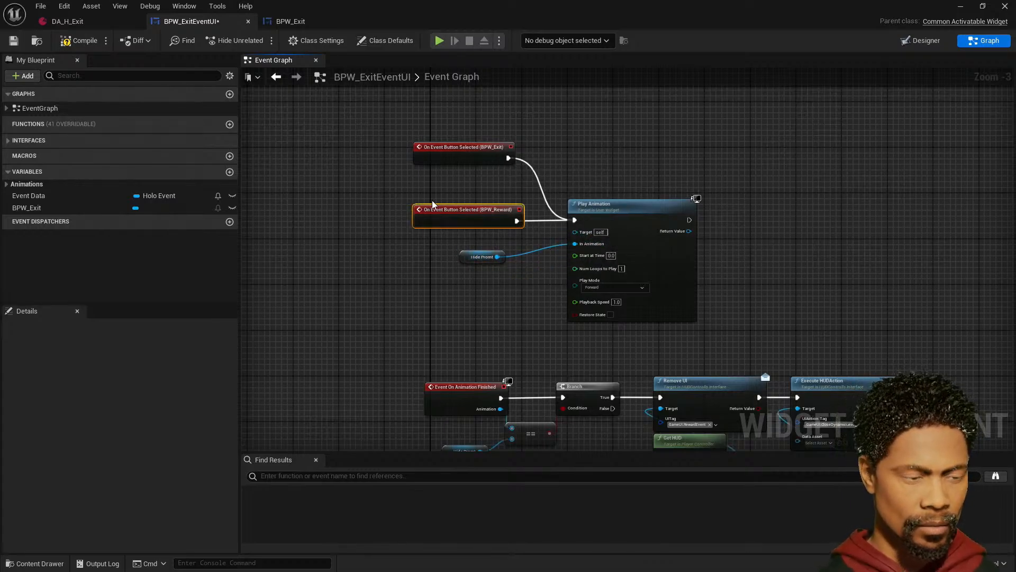
{"action": "key", "text": "Delete"}
- Add an Open Level (by Name) node beside the Execute HUDAction node
{"action": "right_click_drag", "start_coordinate": [599, 285], "coordinate": [627, 222]}
{"action": "right_click_drag", "start_coordinate": [726, 303], "coordinate": [645, 293]}
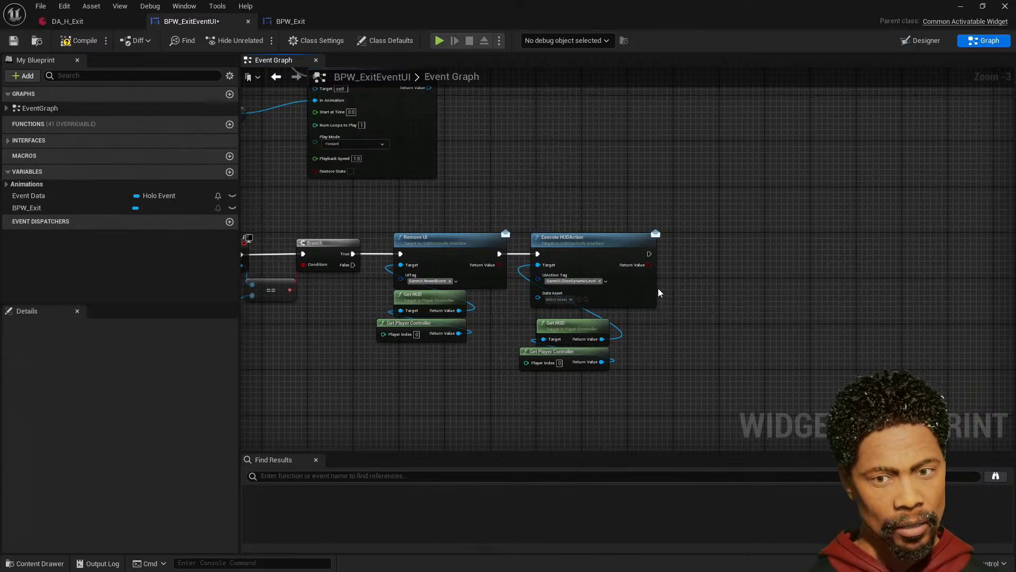
{"action": "right_click", "coordinate": [743, 274]}
{"action": "type", "text": "open"}
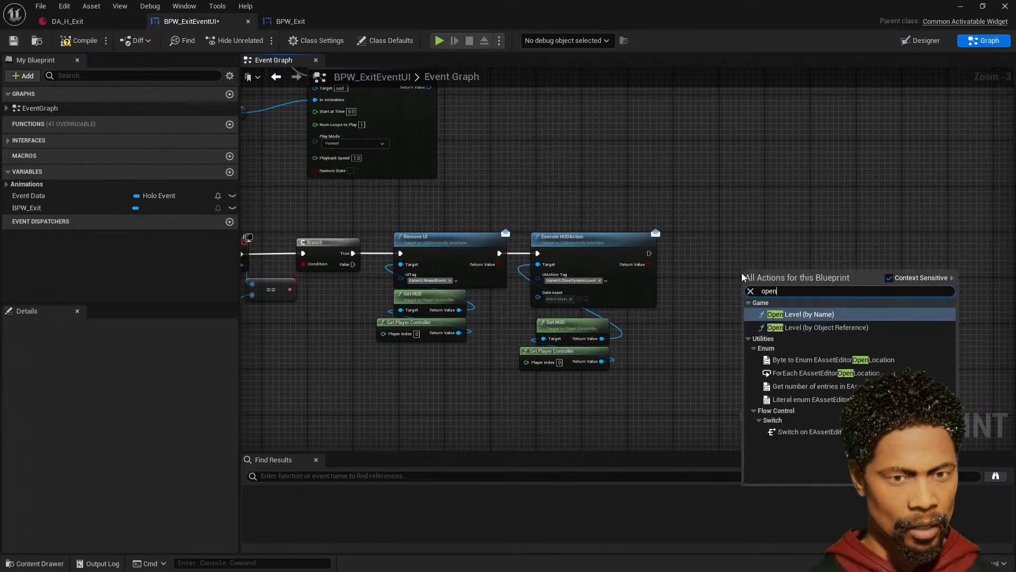
{"action": "key", "text": "Return"}
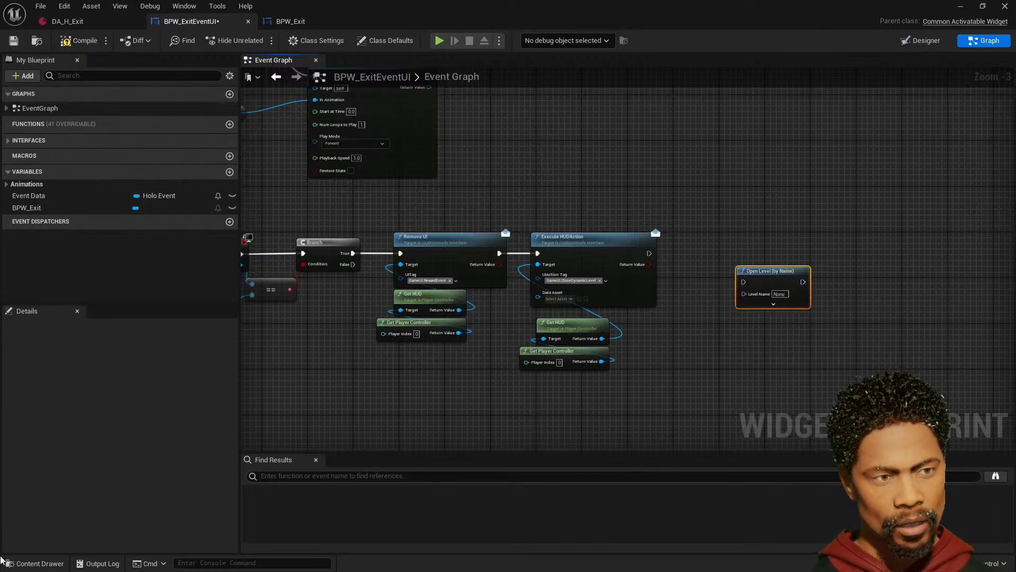
- Copy the TitleMenuMap level's reference from the Core/Map folder and paste it as the Level Name of the Open Level node
{"action": "left_click", "coordinate": [35, 563]}
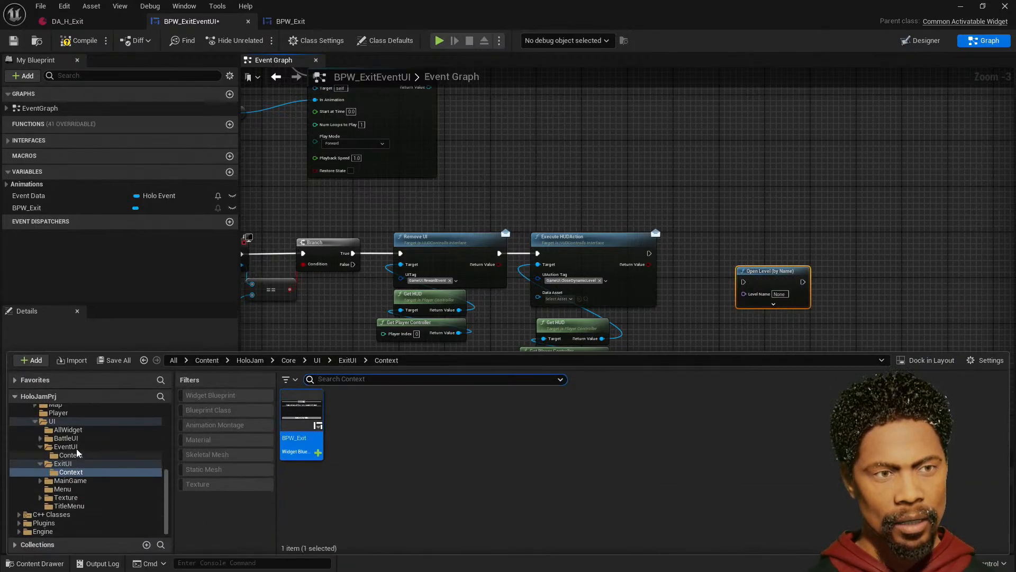
{"action": "scroll", "coordinate": [79, 440], "scroll_direction": "up", "scroll_amount": 2}
{"action": "left_click", "coordinate": [55, 454]}
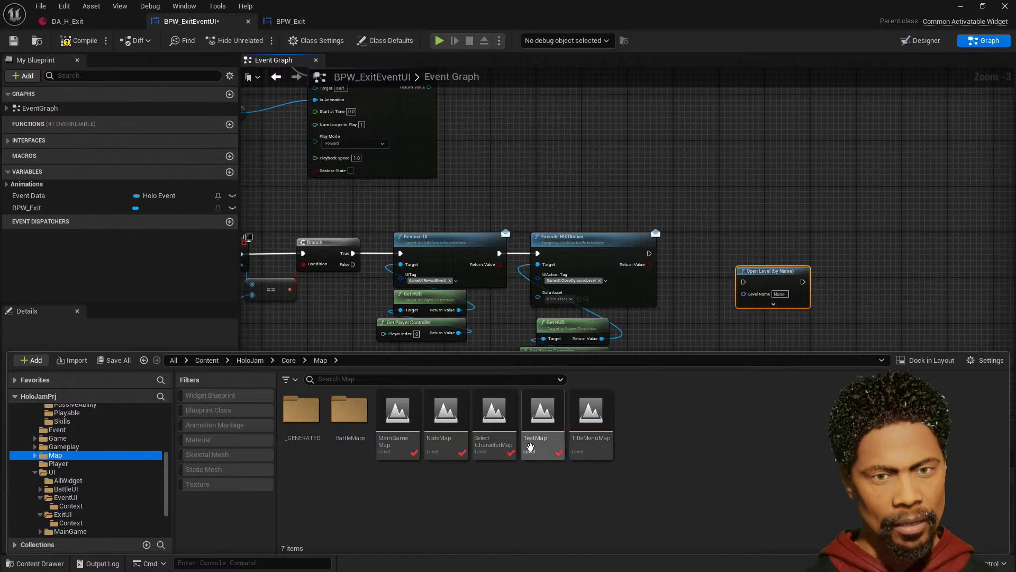
{"action": "right_click", "coordinate": [591, 416]}
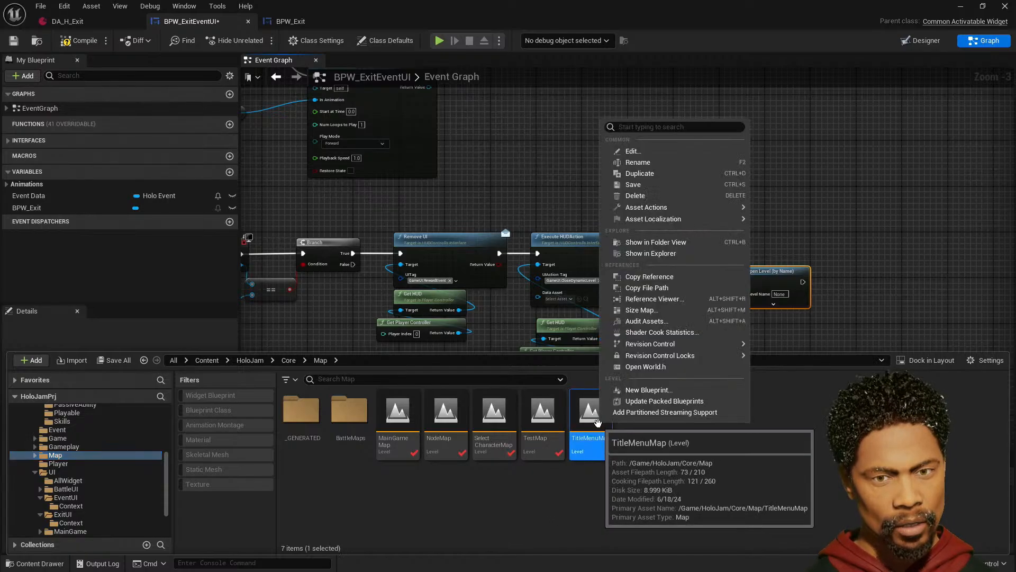
{"action": "left_click", "coordinate": [690, 287]}
{"action": "left_click", "coordinate": [779, 294]}
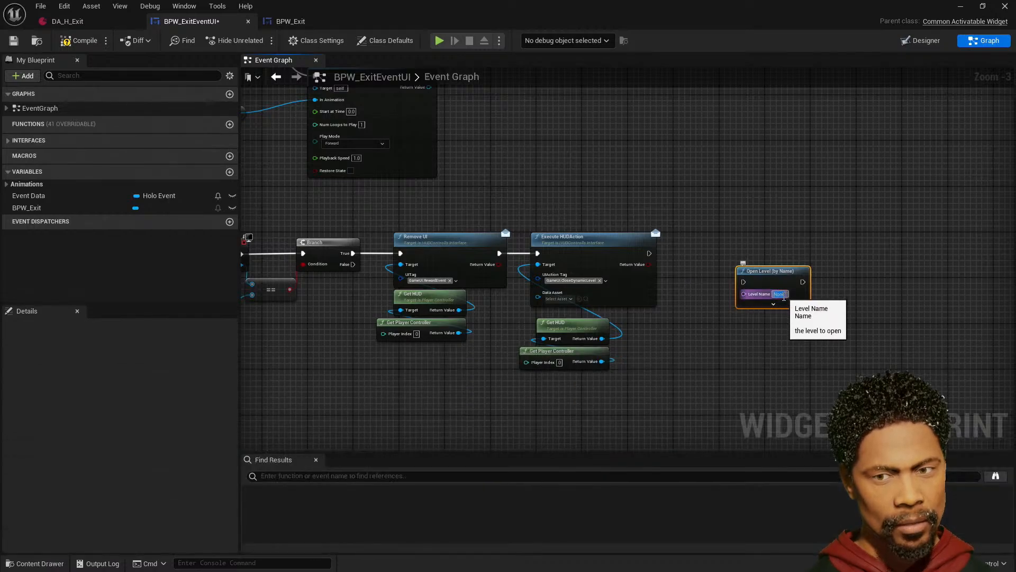
{"action": "type", "text": "World'/Game/HoloJam/Core/Map/TitleMenuMap.TitleMenuMap"}
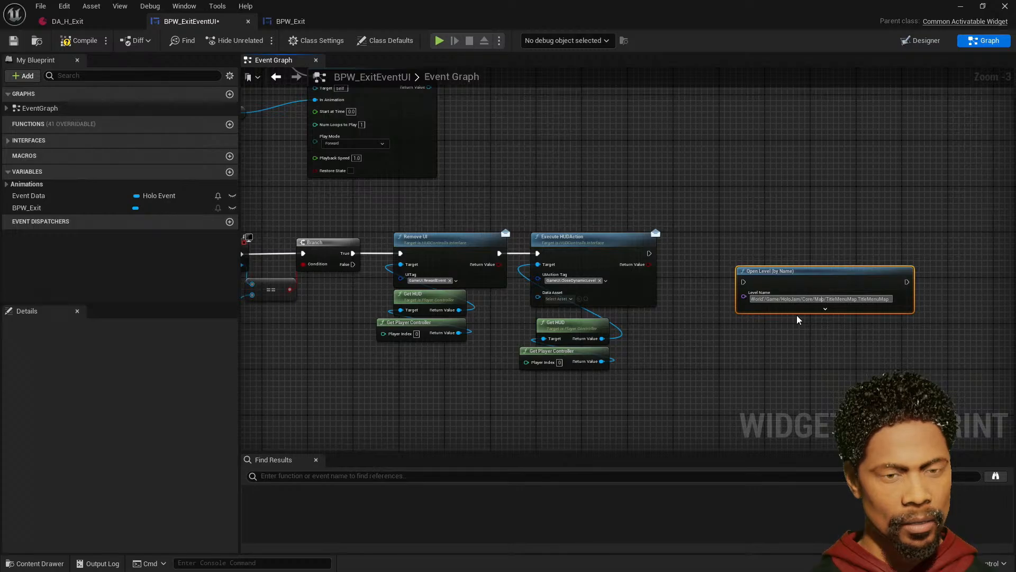
- Trim the Level Name to /Game/HoloJam/Core/Map/TitleMenuMap, then connect Execute HUDAction to the Open Level node and align it alongside
{"action": "key", "text": "Left"}
{"action": "key", "text": "Left"}
{"action": "key", "text": "Left"}
{"action": "key", "text": "Left"}
{"action": "key", "text": "Left"}
{"action": "key", "text": "Left"}
{"action": "key", "text": "Left"}
{"action": "key", "text": "Left"}
{"action": "key", "text": "Left"}
{"action": "key", "text": "Left"}
{"action": "key", "text": "Left"}
{"action": "key", "text": "Left"}
{"action": "key", "text": "Left"}
{"action": "key", "text": "Left"}
{"action": "key", "text": "Left"}
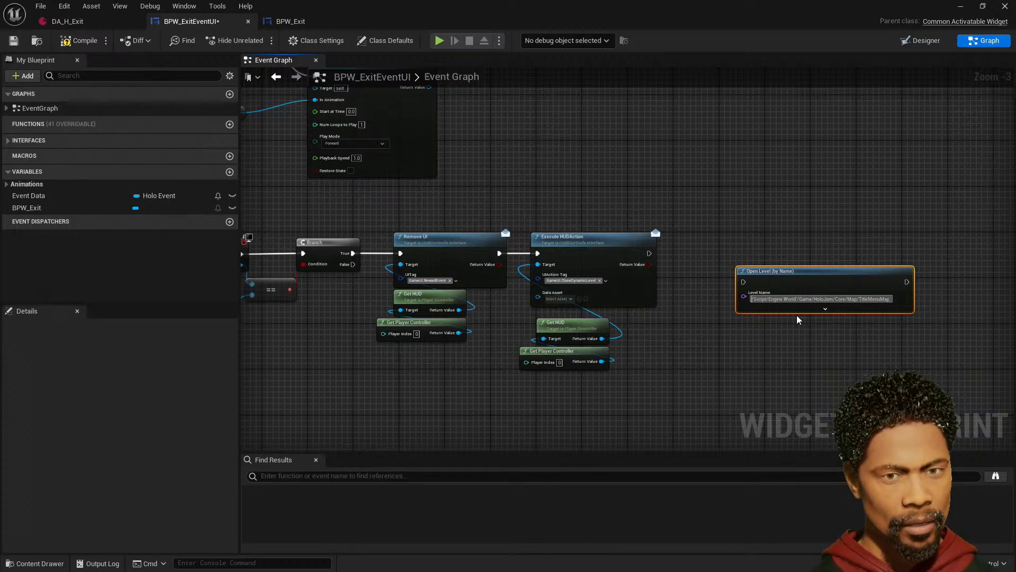
{"action": "key", "text": "Delete"}
{"action": "key", "text": "Delete"}
{"action": "key", "text": "Delete"}
{"action": "key", "text": "Delete"}
{"action": "key", "text": "Delete"}
{"action": "key", "text": "Delete"}
{"action": "key", "text": "Delete"}
{"action": "key", "text": "Delete"}
{"action": "key", "text": "Delete"}
{"action": "key", "text": "Delete"}
{"action": "key", "text": "Delete"}
{"action": "key", "text": "Delete"}
{"action": "key", "text": "Delete"}
{"action": "key", "text": "Delete"}
{"action": "key", "text": "Delete"}
{"action": "key", "text": "Delete"}
{"action": "key", "text": "Delete"}
{"action": "key", "text": "Delete"}
{"action": "key", "text": "Delete"}
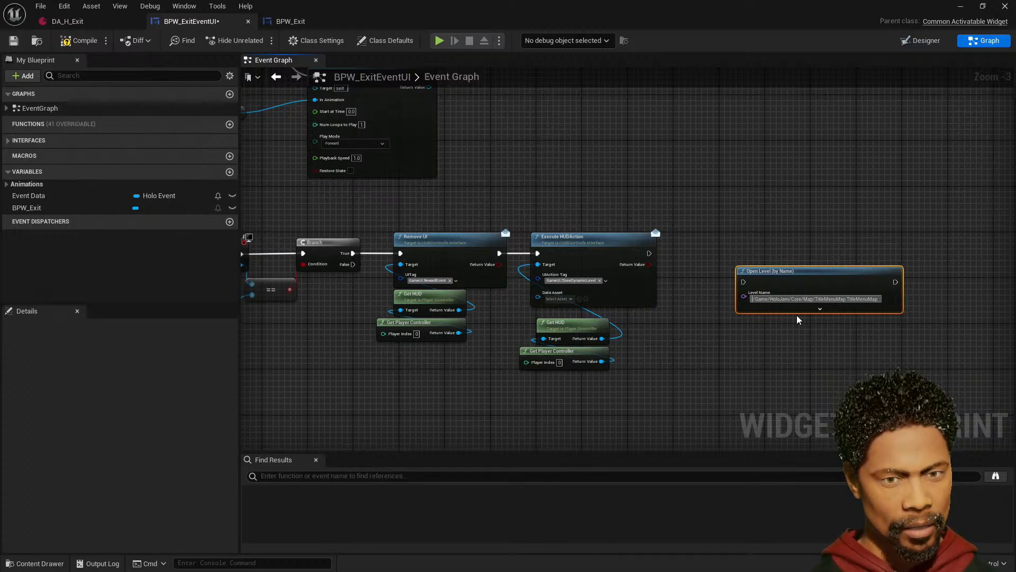
{"action": "key", "text": "Delete"}
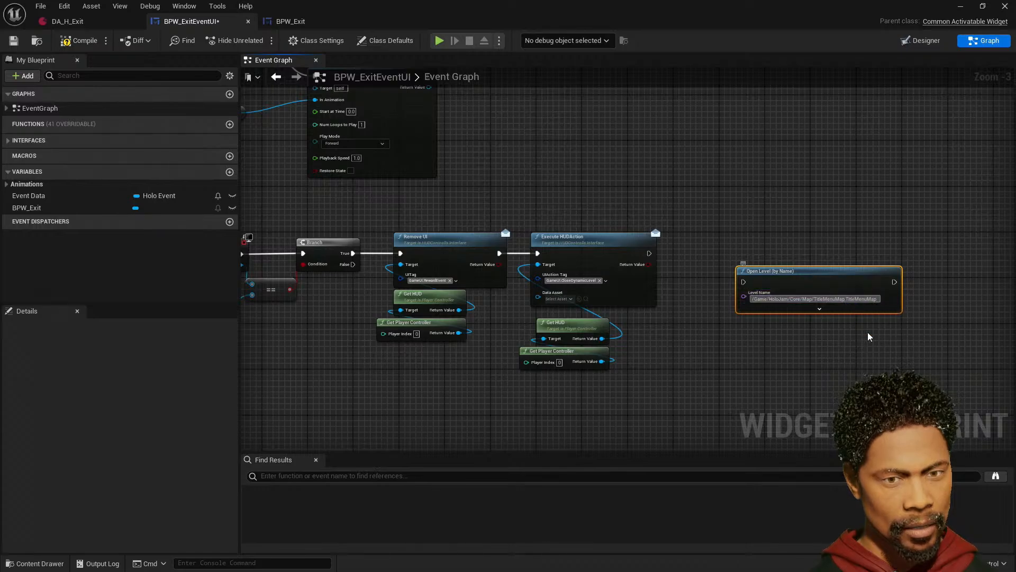
{"action": "key", "text": "Delete"}
{"action": "key", "text": "Delete"}
{"action": "key", "text": "Delete"}
{"action": "key", "text": "Delete"}
{"action": "key", "text": "Delete"}
{"action": "key", "text": "Delete"}
{"action": "key", "text": "Delete"}
{"action": "key", "text": "Delete"}
{"action": "key", "text": "Delete"}
{"action": "key", "text": "Delete"}
{"action": "key", "text": "Delete"}
{"action": "key", "text": "Delete"}
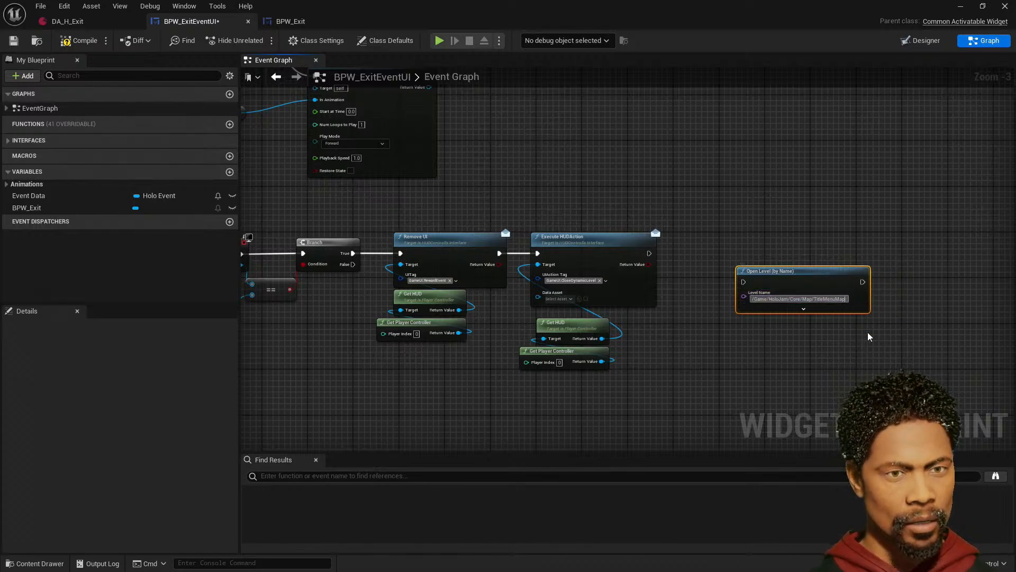
{"action": "left_click_drag", "start_coordinate": [743, 282], "coordinate": [649, 254]}
{"action": "left_click_drag", "start_coordinate": [780, 279], "coordinate": [739, 250]}
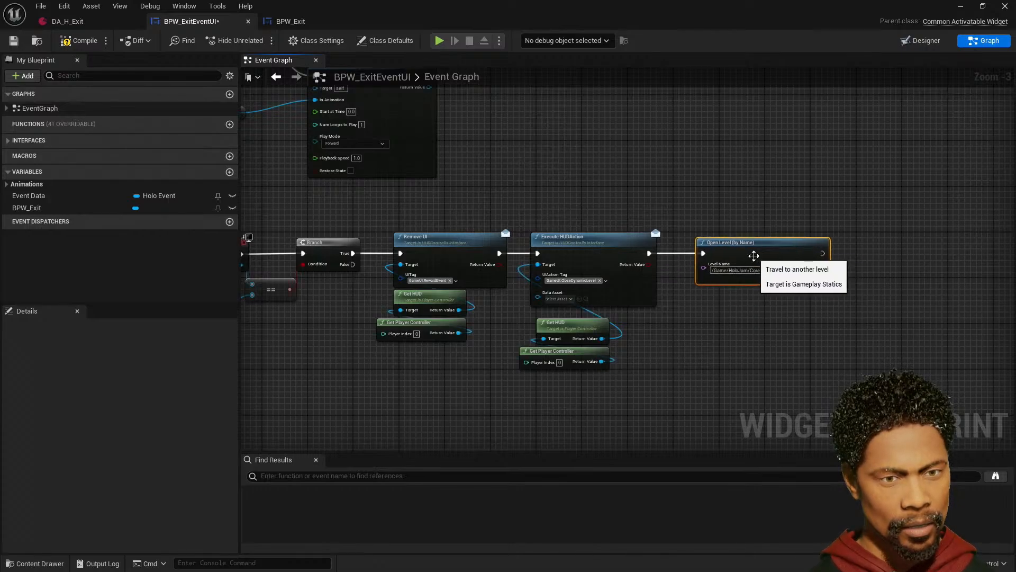
- Set the Event UIClass of DA_H_Exit to BPW_ExitEventUI and save the data asset
{"action": "left_click", "coordinate": [87, 24]}
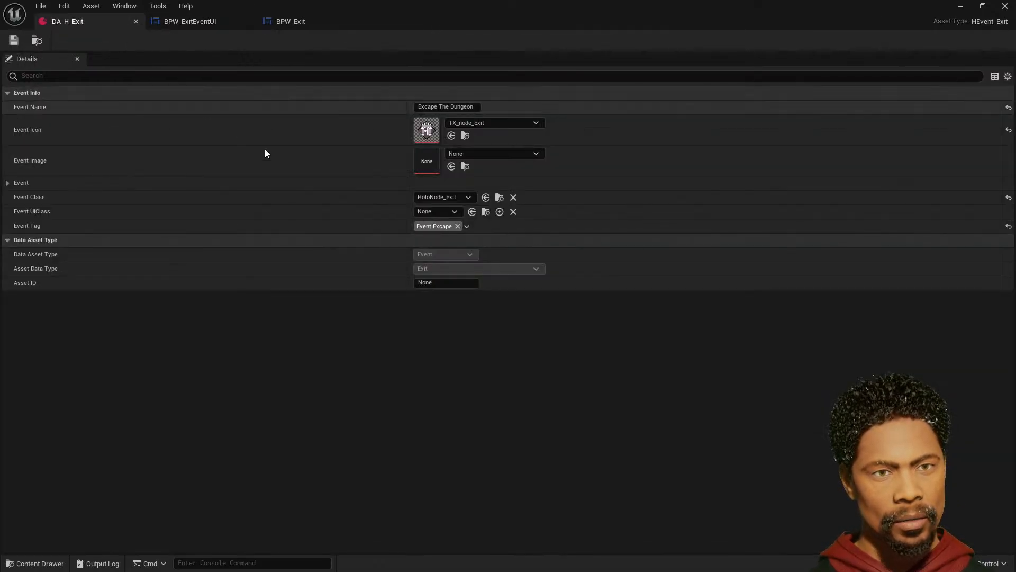
{"action": "left_click", "coordinate": [453, 212]}
{"action": "type", "text": "exit"}
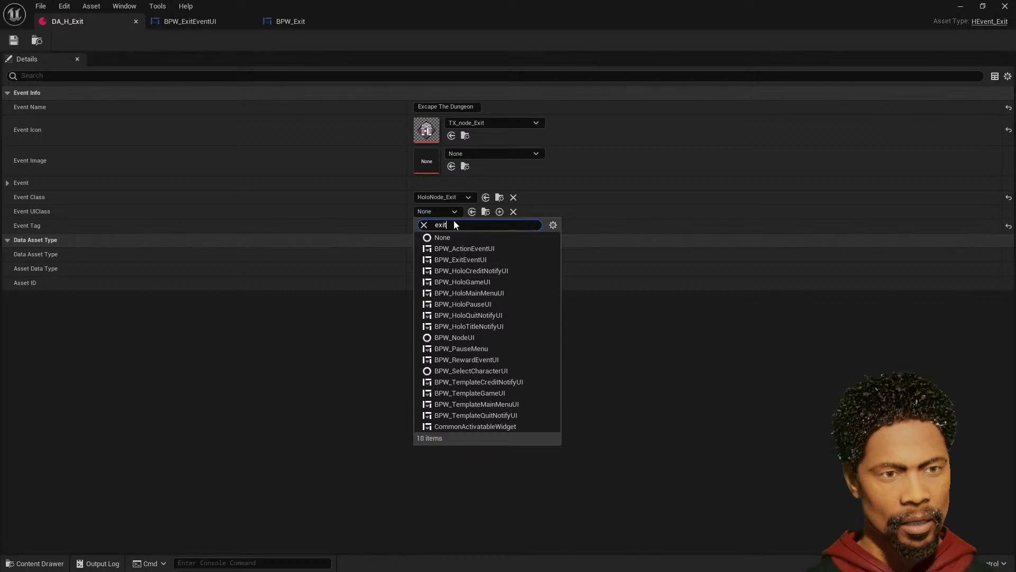
{"action": "left_click", "coordinate": [497, 249]}
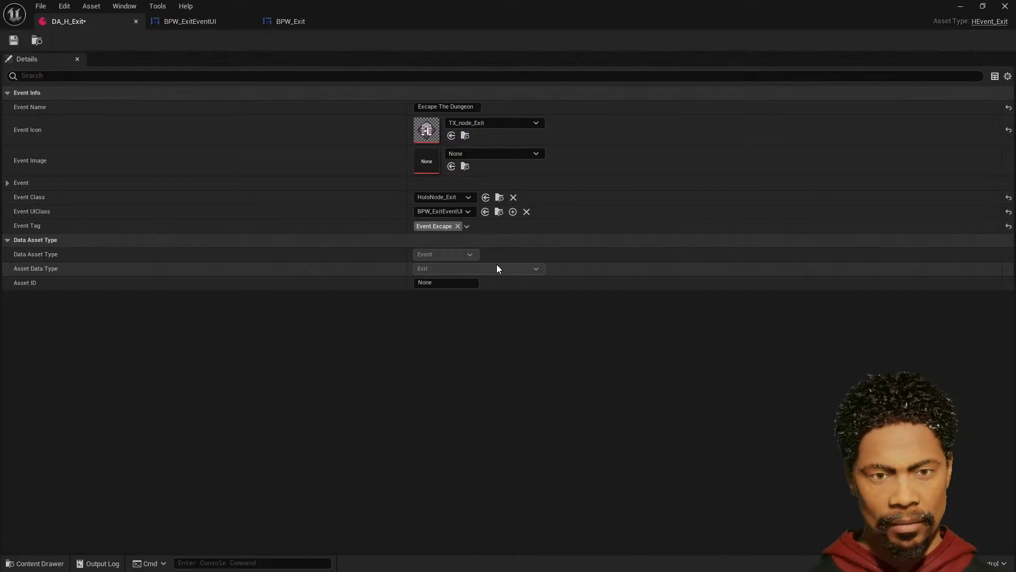
{"action": "left_click", "coordinate": [7, 183]}
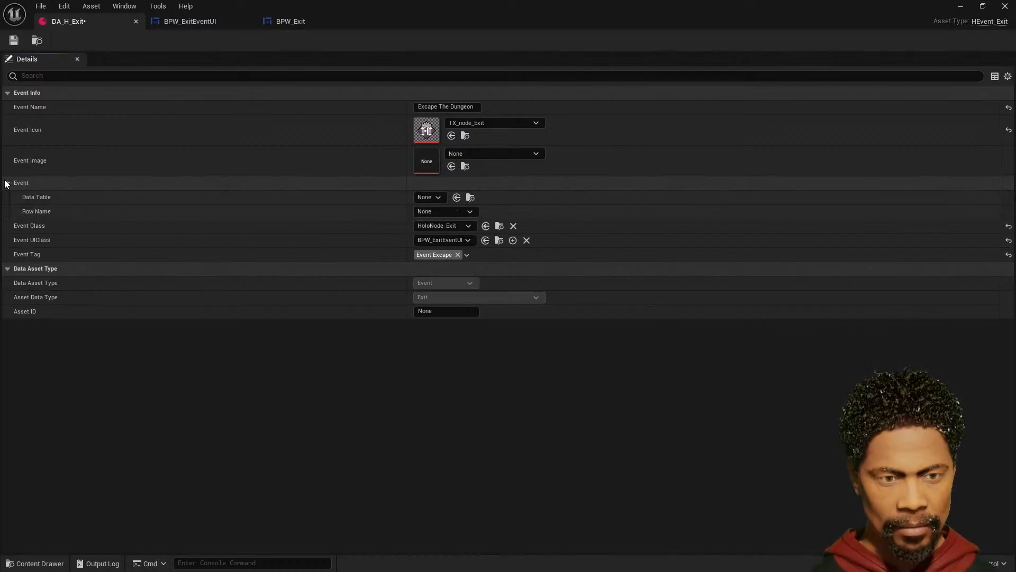
{"action": "left_click", "coordinate": [7, 183]}
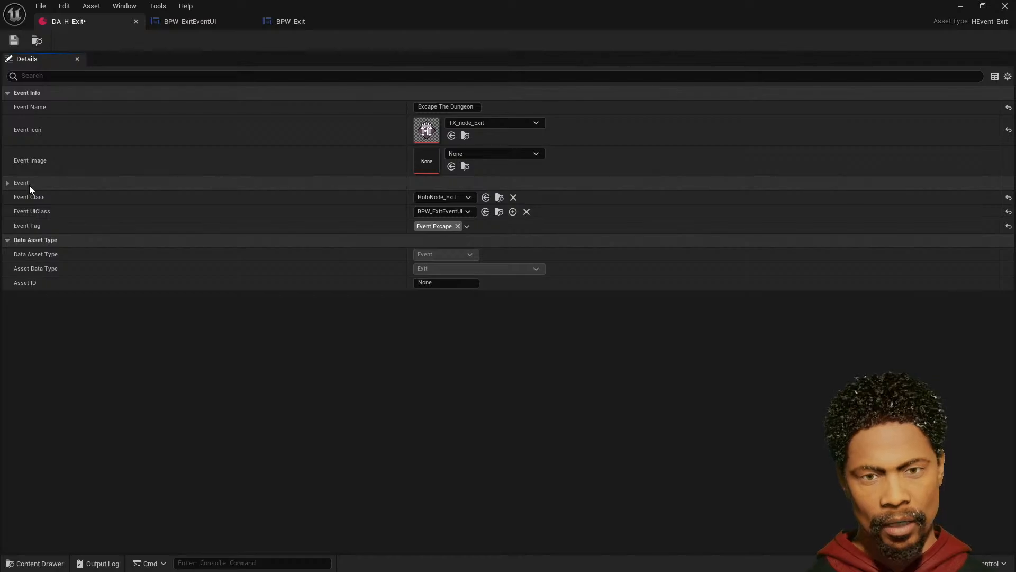
{"action": "left_click", "coordinate": [35, 563]}
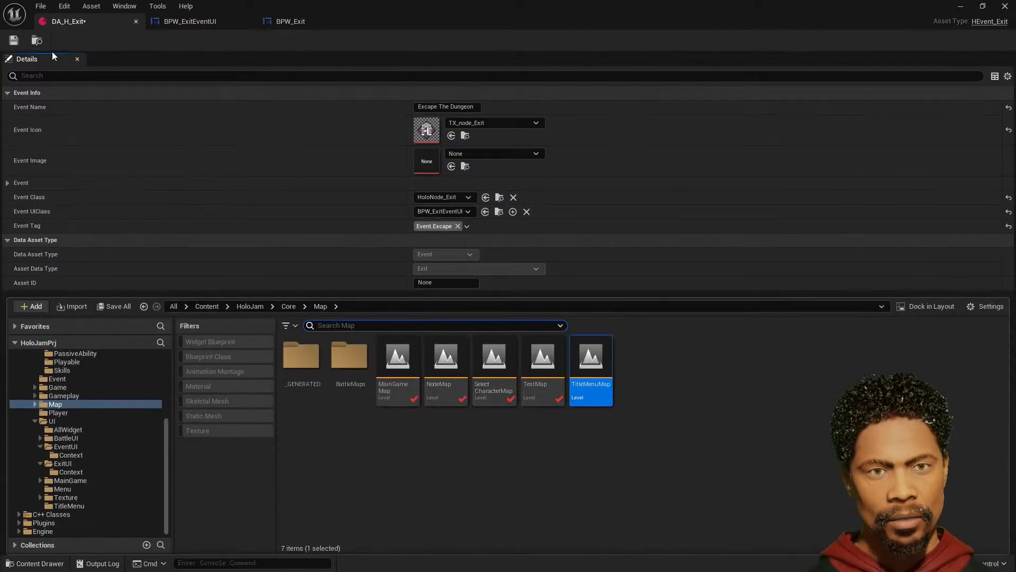
{"action": "left_click", "coordinate": [14, 41]}
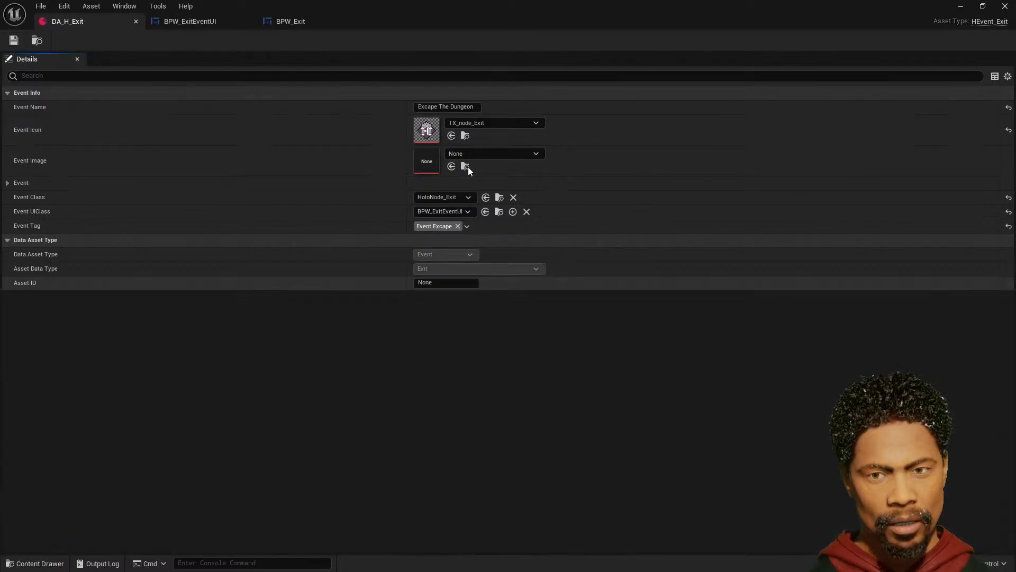
- Open the TitleMenuMap level from the Core/Map folder, play it in the editor to check the main menu, and stop
{"action": "double_click", "coordinate": [509, 3]}
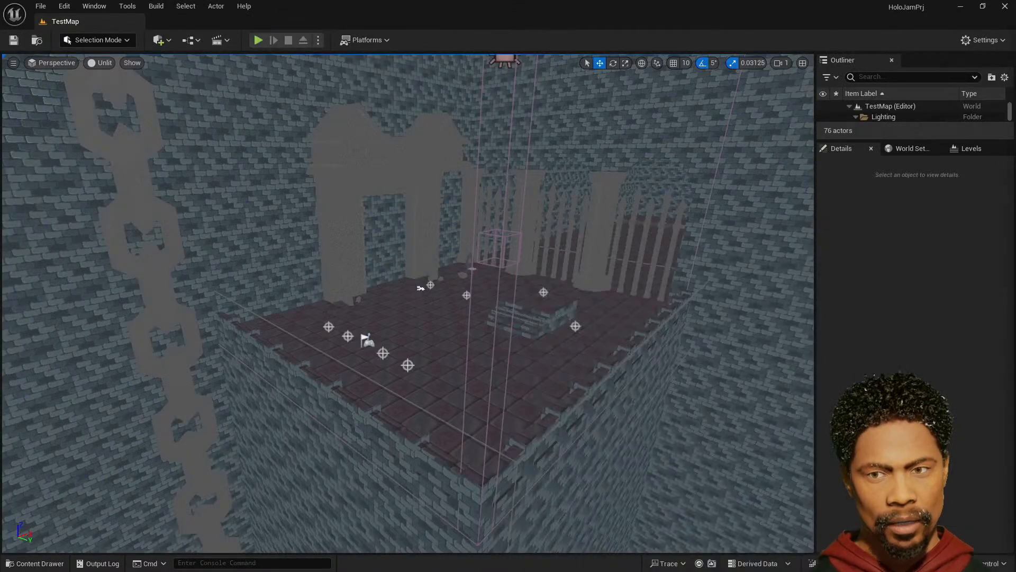
{"action": "left_click", "coordinate": [35, 564]}
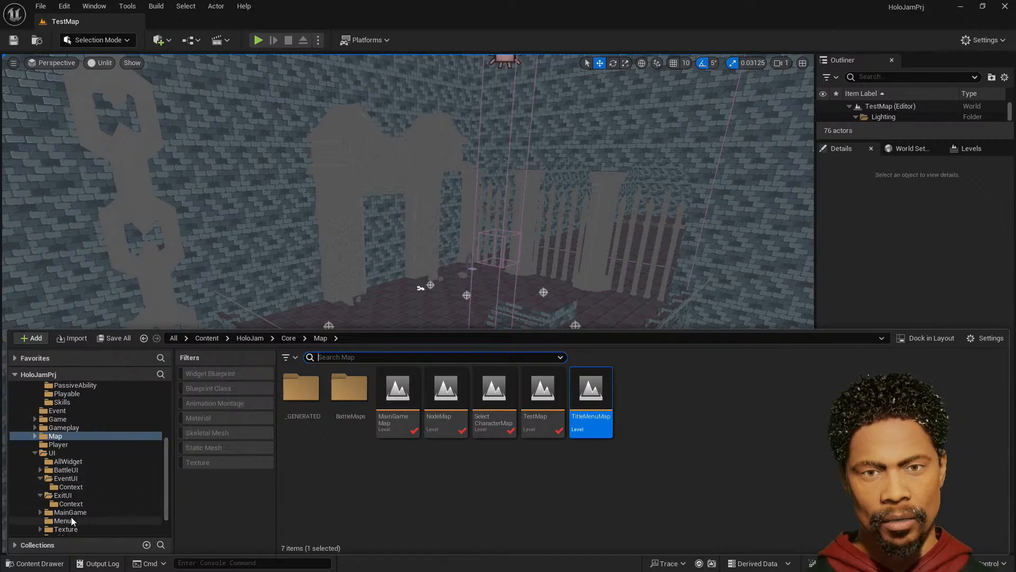
{"action": "scroll", "coordinate": [74, 508], "scroll_direction": "down", "scroll_amount": 2}
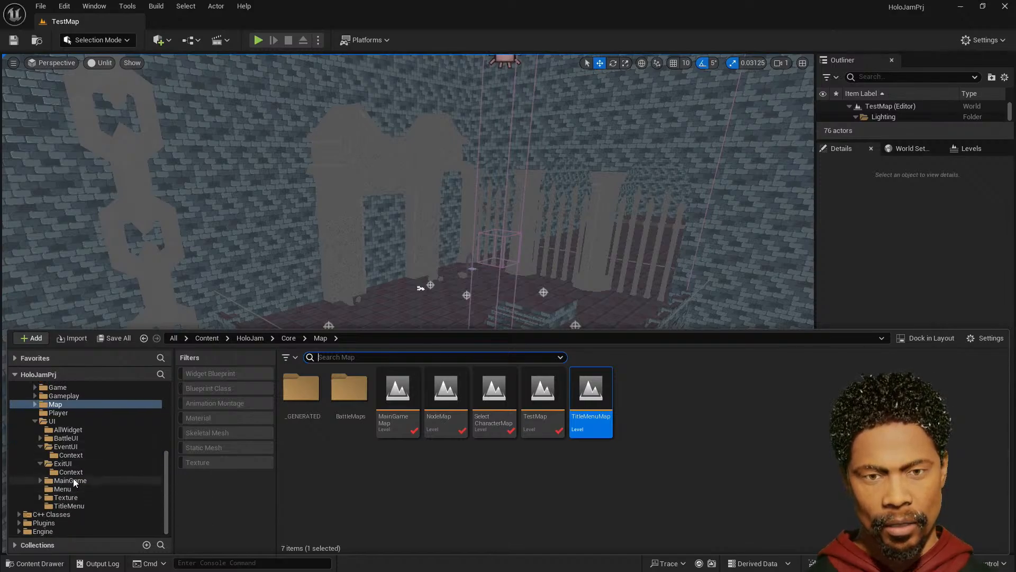
{"action": "scroll", "coordinate": [68, 450], "scroll_direction": "up", "scroll_amount": 3}
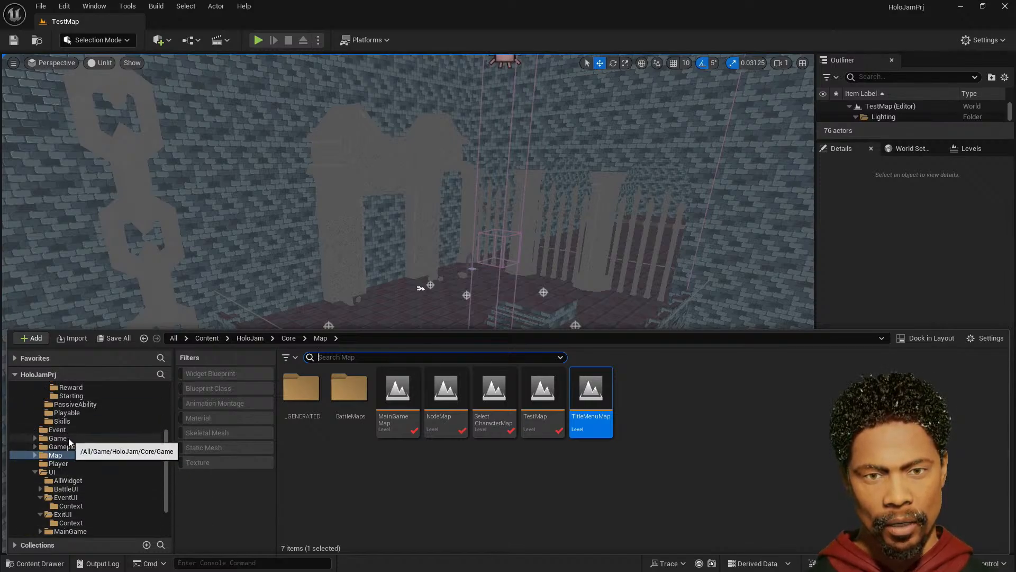
{"action": "left_click", "coordinate": [69, 437]}
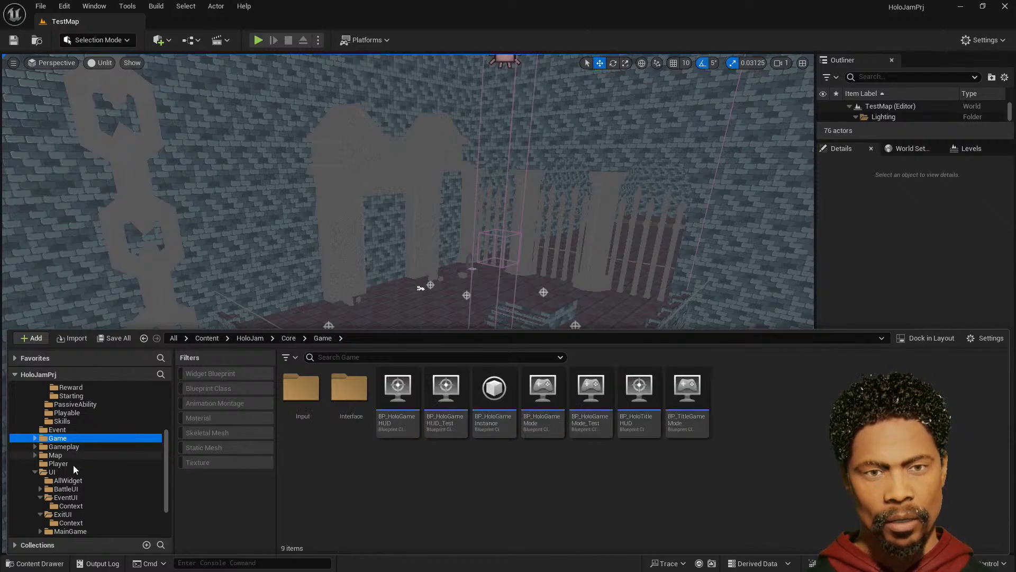
{"action": "left_click", "coordinate": [57, 455]}
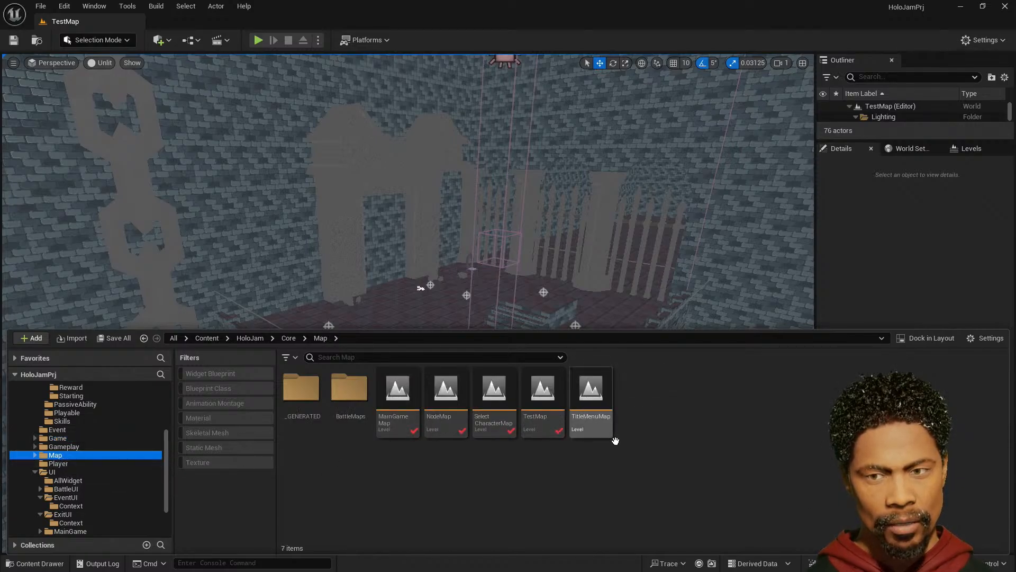
{"action": "double_click", "coordinate": [593, 395]}
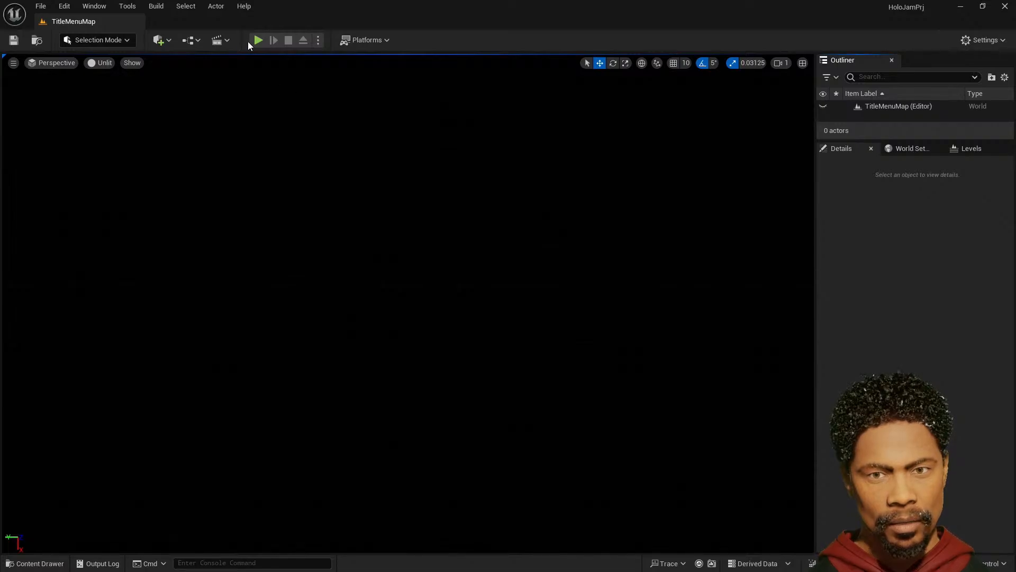
{"action": "left_click", "coordinate": [257, 41]}
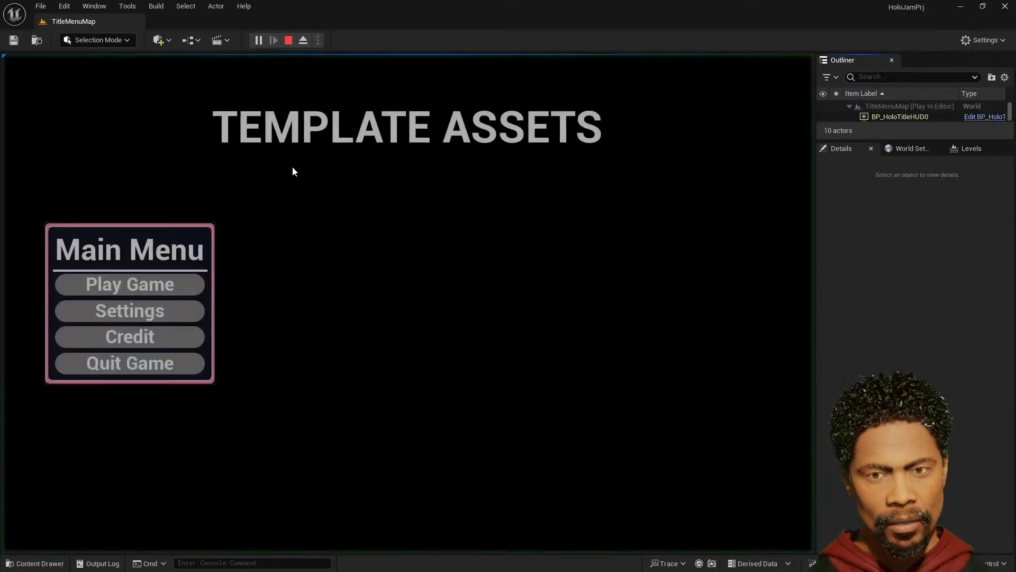
{"action": "left_click", "coordinate": [289, 40]}
- Find and open the BPW_HoloMainMenuUI widget in the UI/TitleMenu folder and select its TEMPLATE ASSETS title text
{"action": "left_click", "coordinate": [35, 562]}
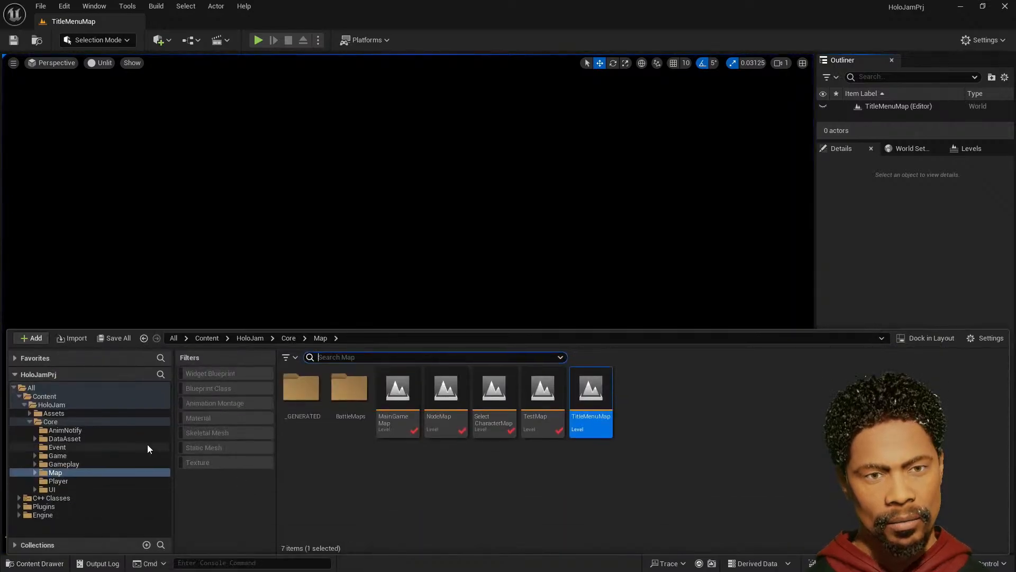
{"action": "left_click", "coordinate": [41, 489]}
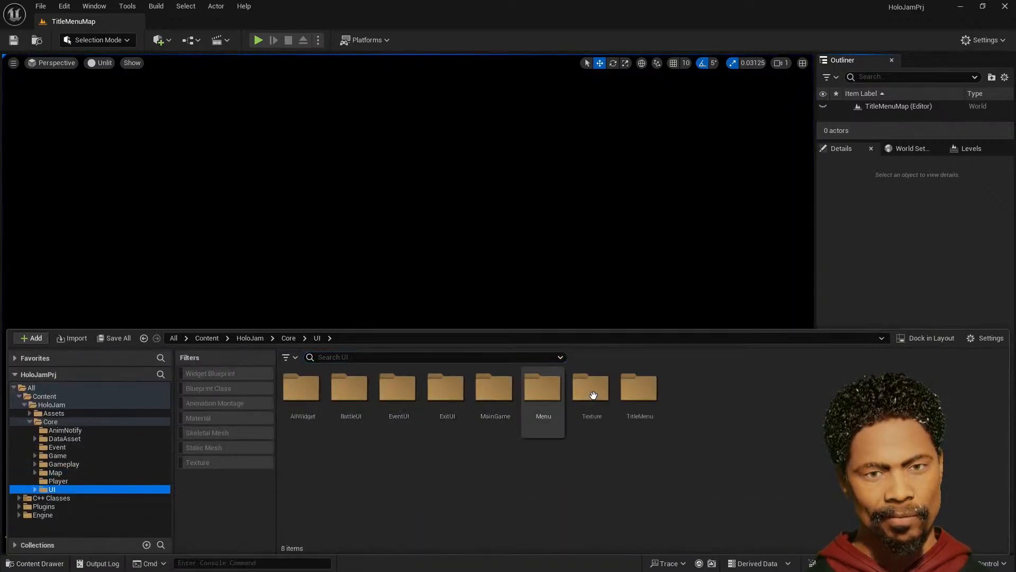
{"action": "double_click", "coordinate": [543, 389]}
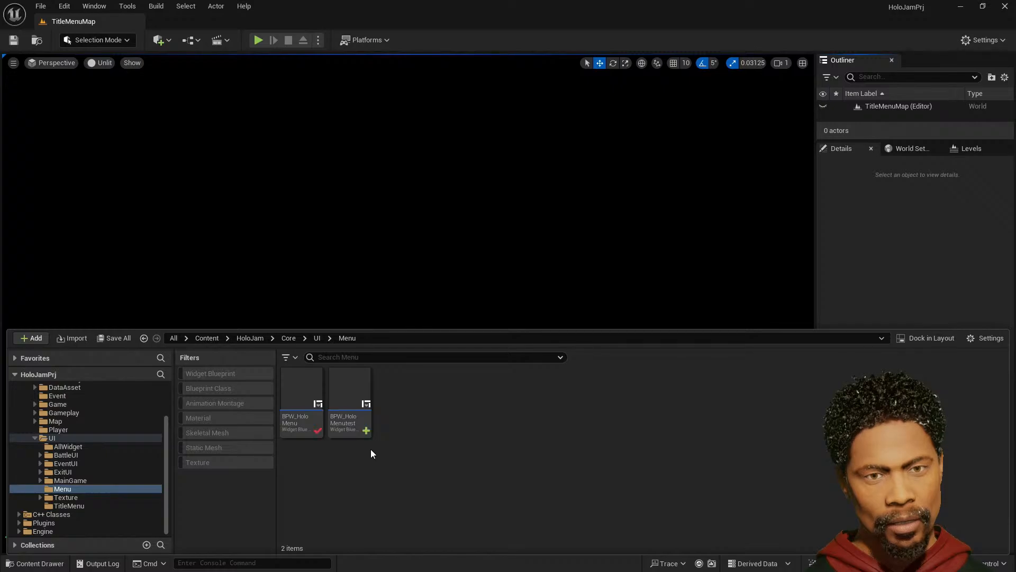
{"action": "left_click", "coordinate": [84, 480]}
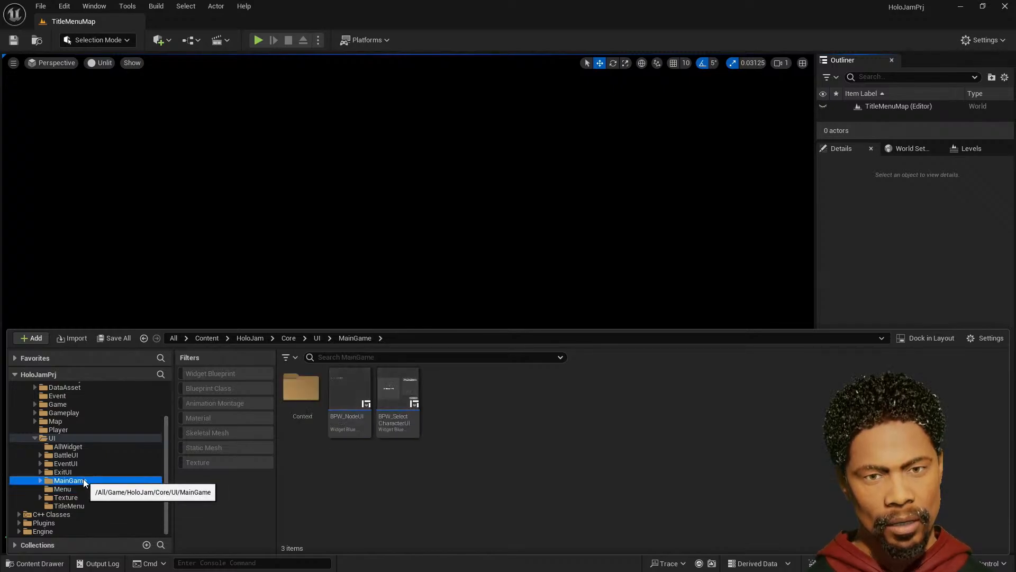
{"action": "left_click", "coordinate": [77, 472]}
{"action": "left_click", "coordinate": [77, 462]}
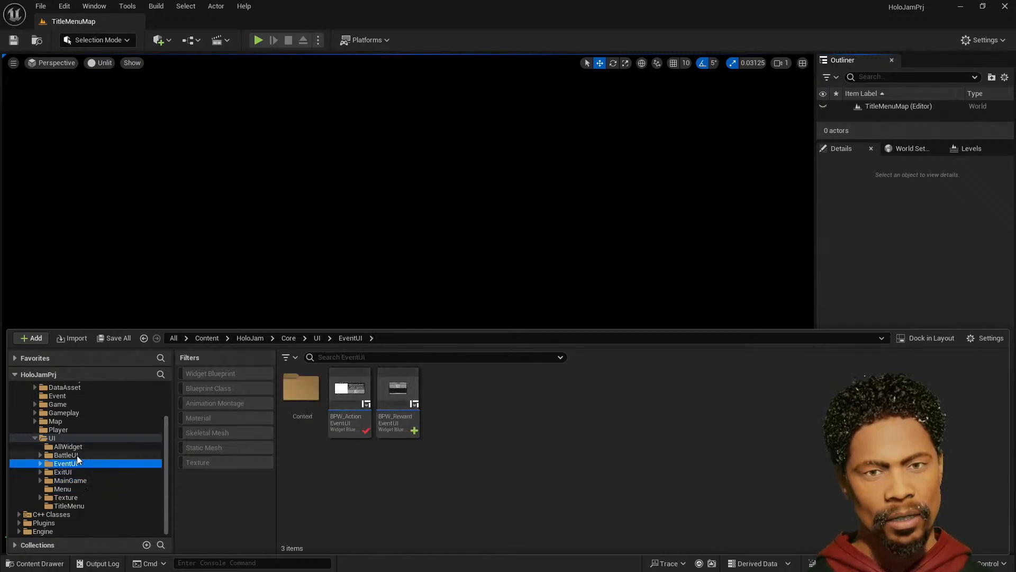
{"action": "left_click", "coordinate": [77, 455]}
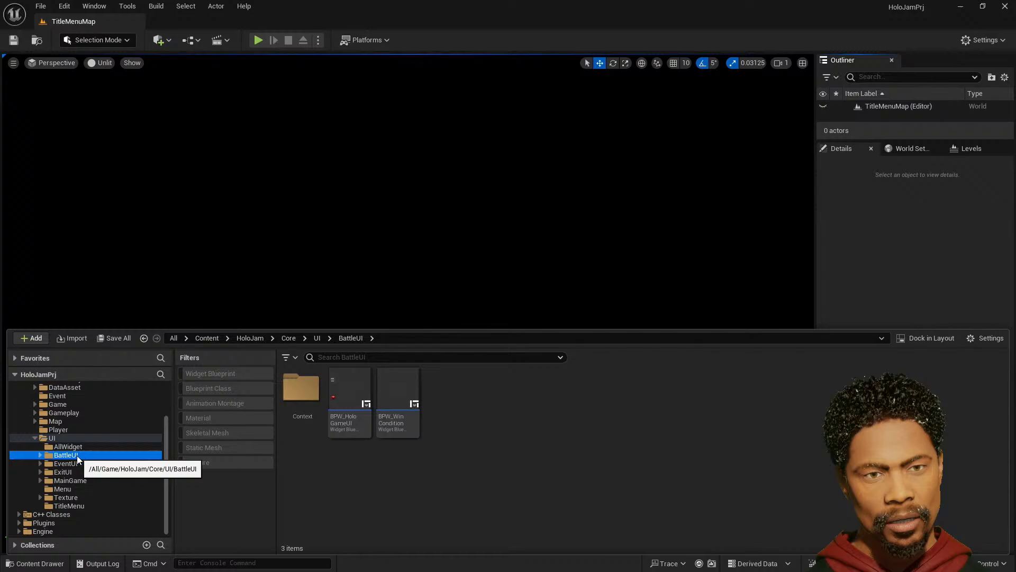
{"action": "left_click", "coordinate": [83, 506]}
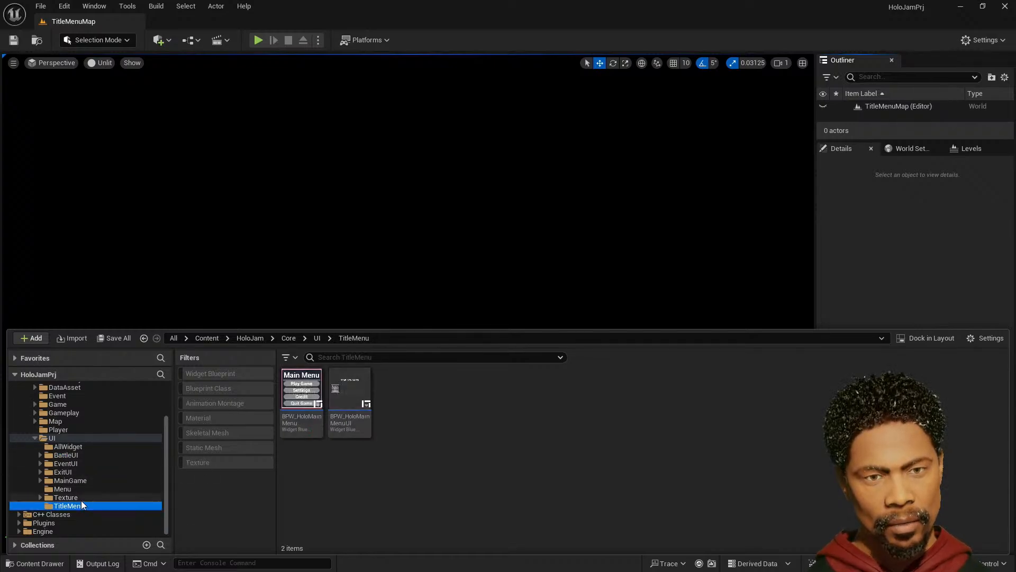
{"action": "key", "text": "ctrl+space"}
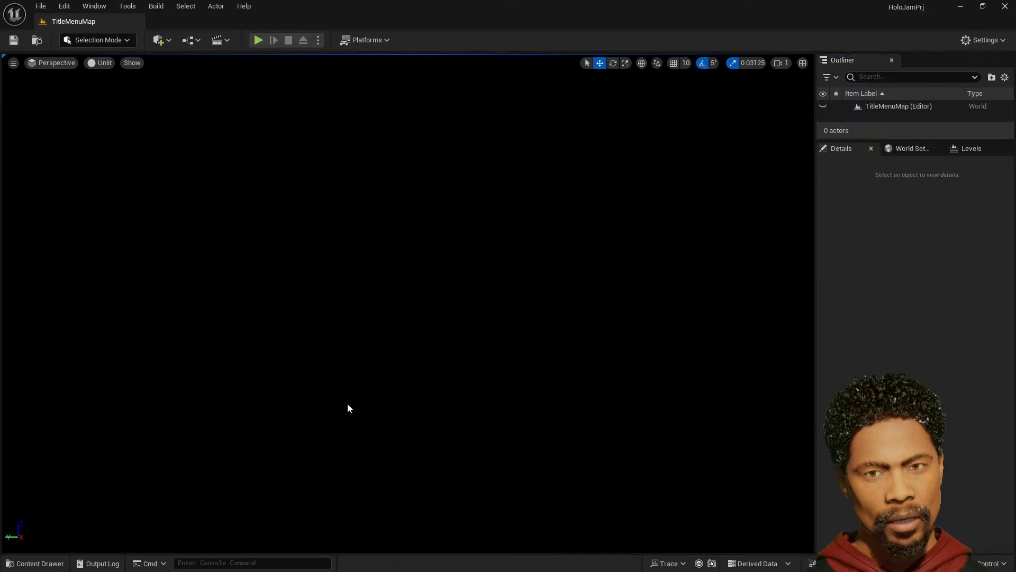
{"action": "left_click_drag", "start_coordinate": [1015, 290], "coordinate": [667, 11]}
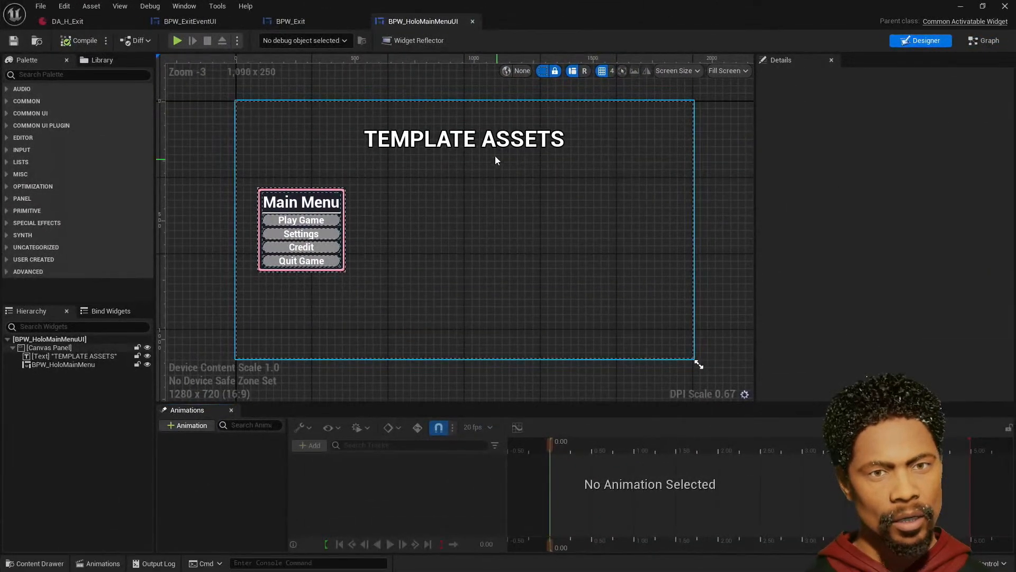
{"action": "left_click", "coordinate": [493, 150]}
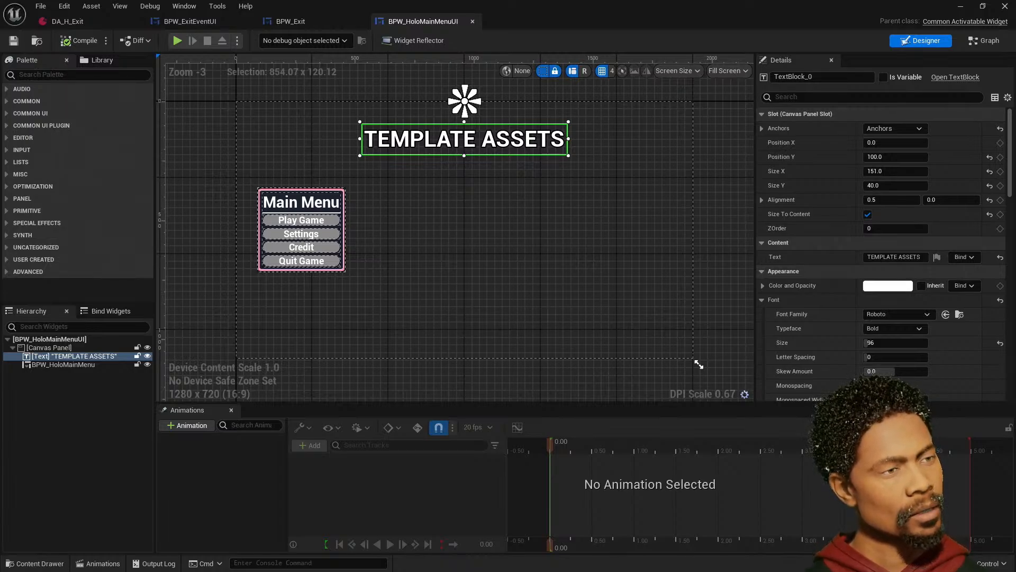
- Save the title_screen_text and title_screen_book PNG images into the HoloJam Assets/2D folder
{"action": "scroll", "coordinate": [435, 319], "scroll_direction": "down", "scroll_amount": 3}
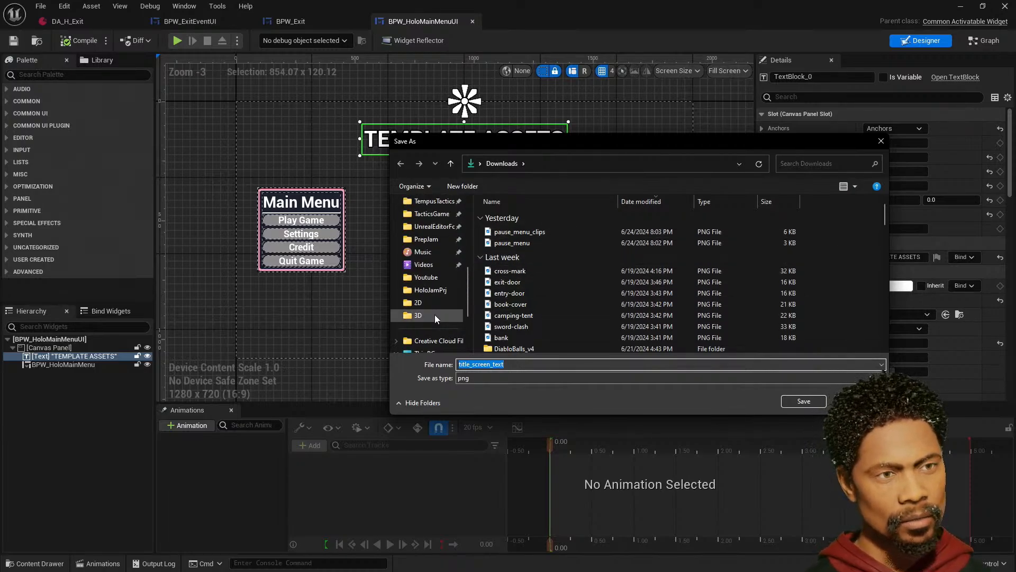
{"action": "left_click", "coordinate": [433, 304]}
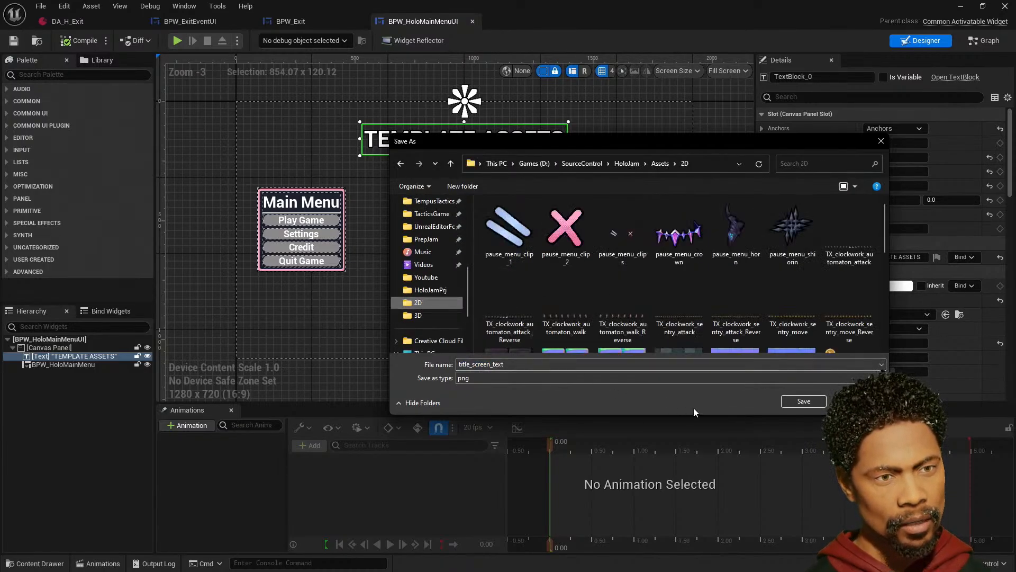
{"action": "left_click", "coordinate": [801, 403]}
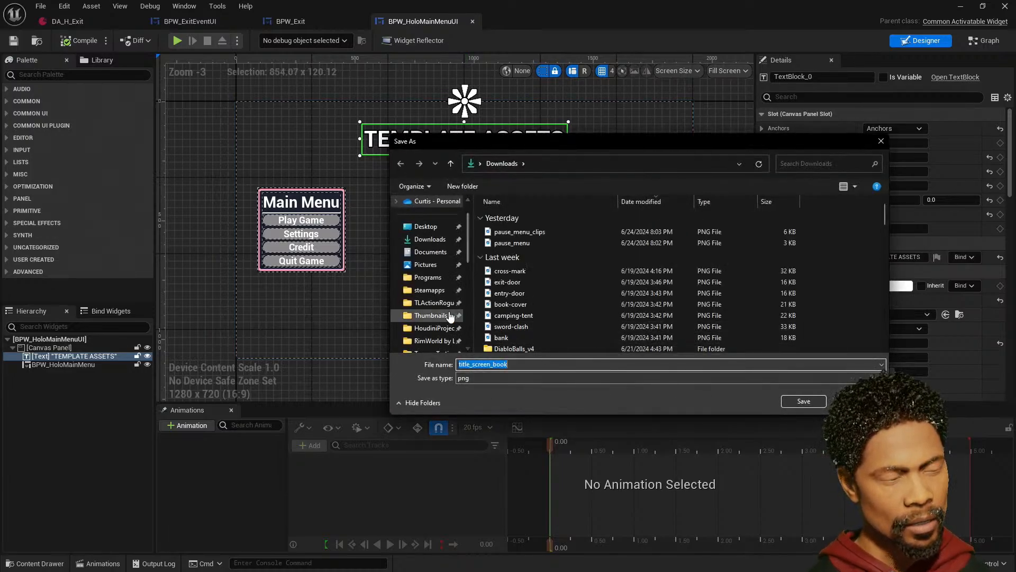
{"action": "scroll", "coordinate": [451, 317], "scroll_direction": "down", "scroll_amount": 5}
{"action": "left_click", "coordinate": [428, 240]}
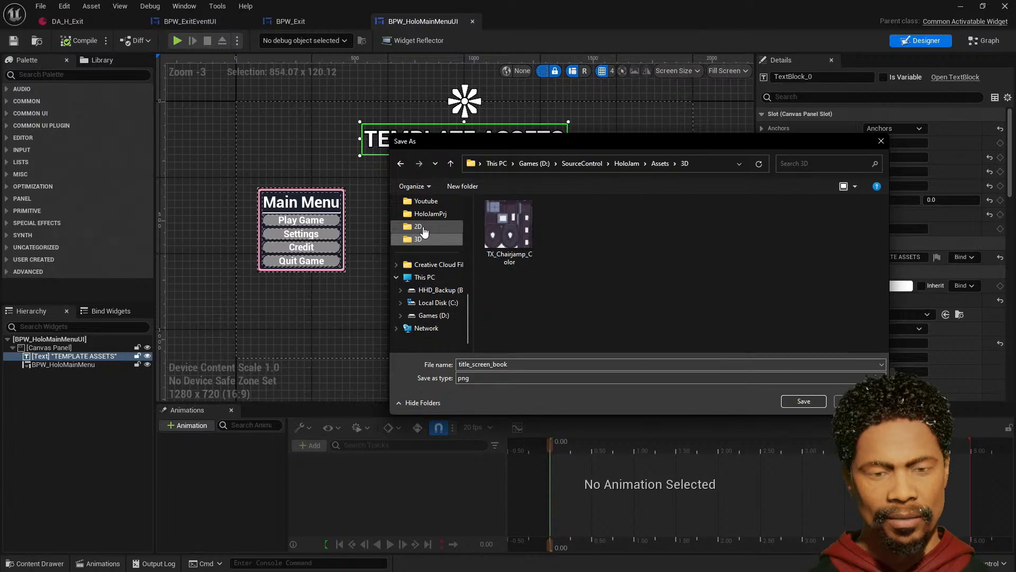
{"action": "left_click", "coordinate": [424, 231]}
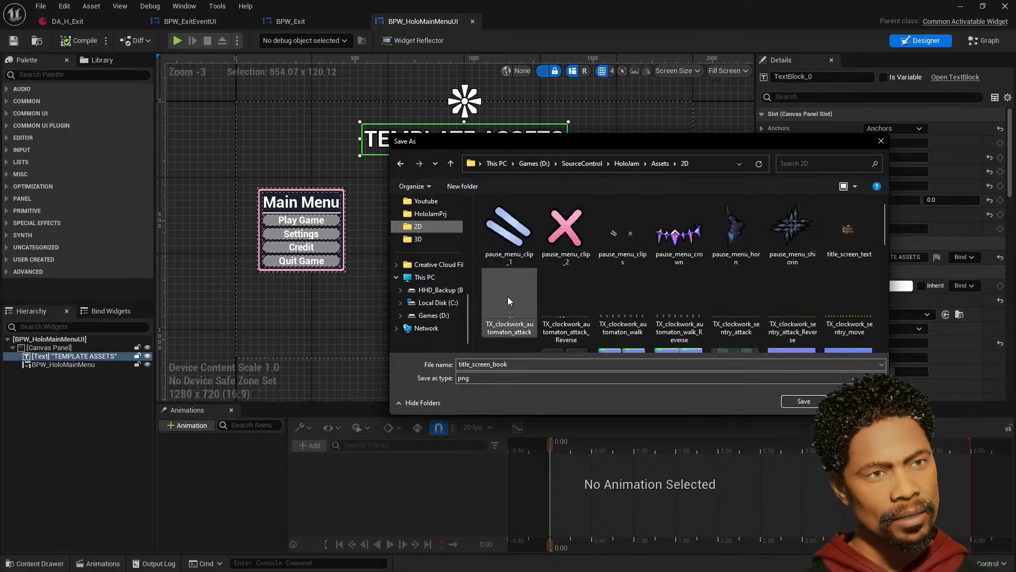
{"action": "left_click", "coordinate": [818, 401]}
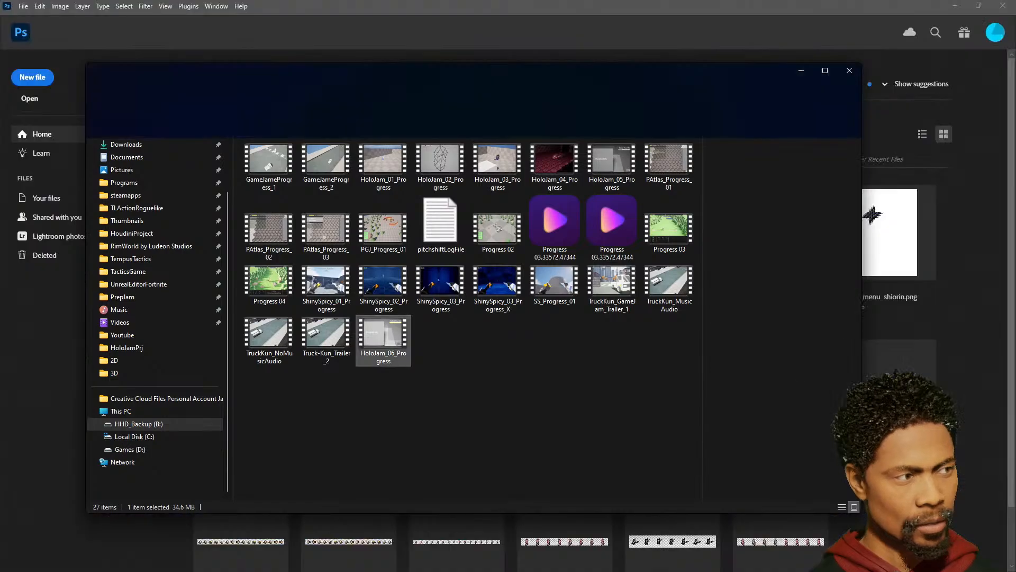
- Open title_screen_book and title_screen_text from the HoloJam Assets/2D folder in Photoshop
{"action": "left_click", "coordinate": [128, 362]}
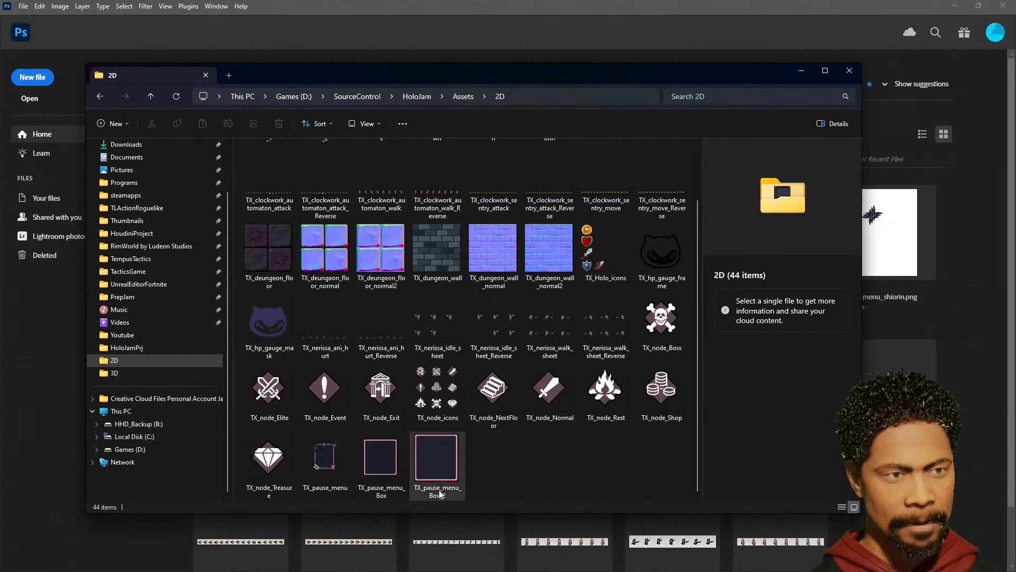
{"action": "scroll", "coordinate": [381, 477], "scroll_direction": "up", "scroll_amount": 1}
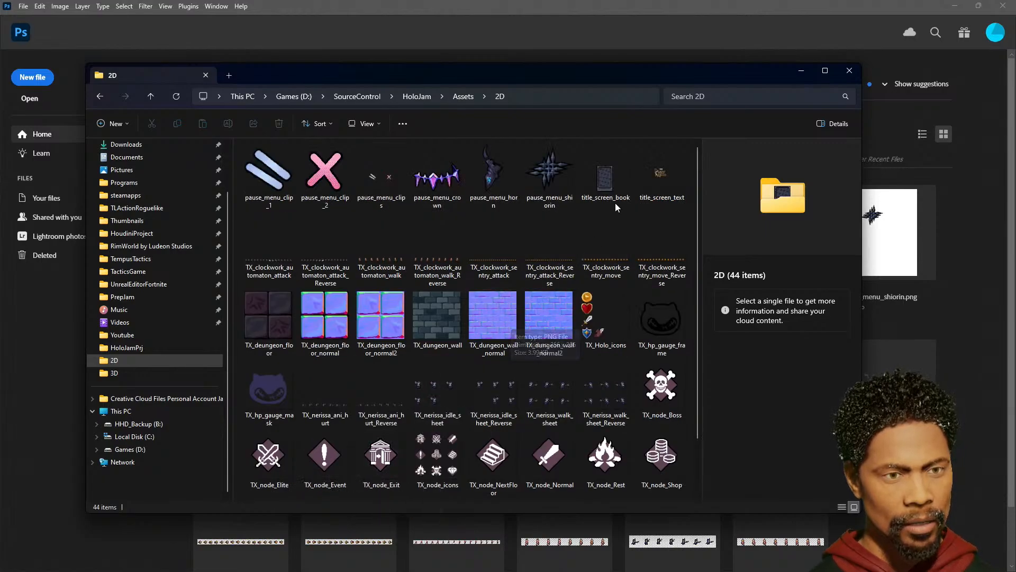
{"action": "left_click", "coordinate": [602, 180]}
{"action": "left_click", "coordinate": [663, 175], "text": "ctrl"}
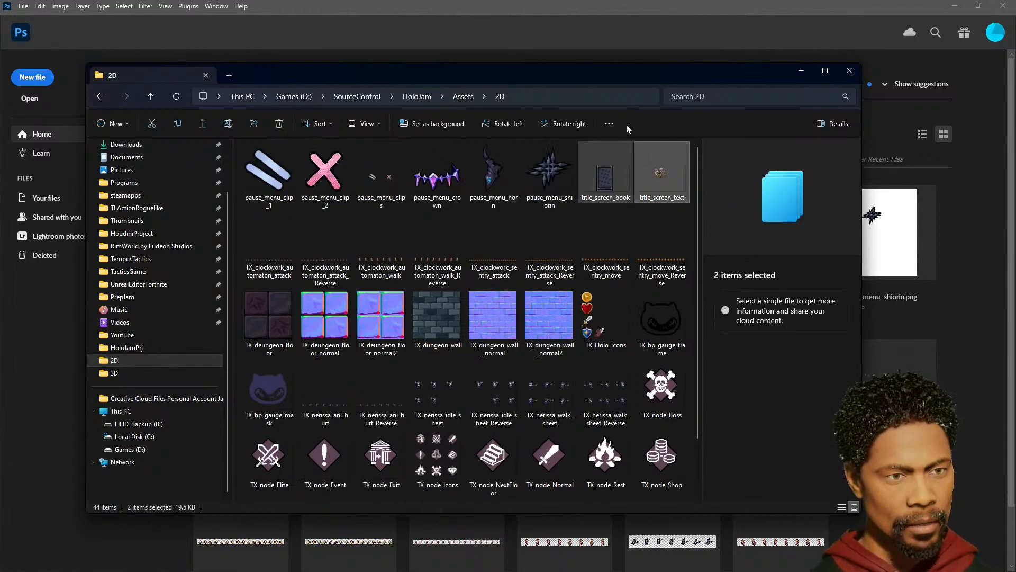
{"action": "left_click", "coordinate": [802, 70]}
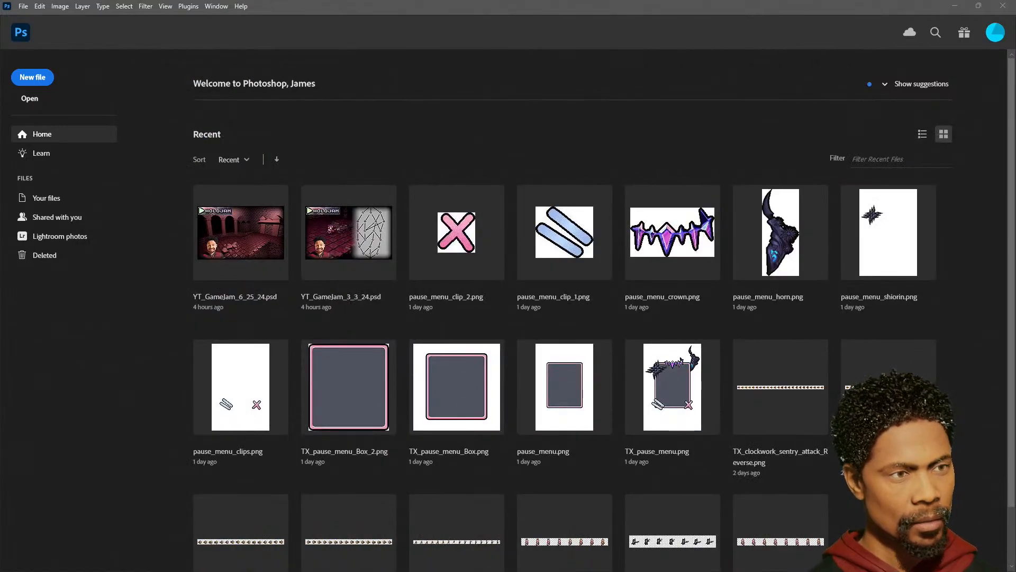
{"action": "left_click_drag", "start_coordinate": [907, 242], "coordinate": [297, 115]}
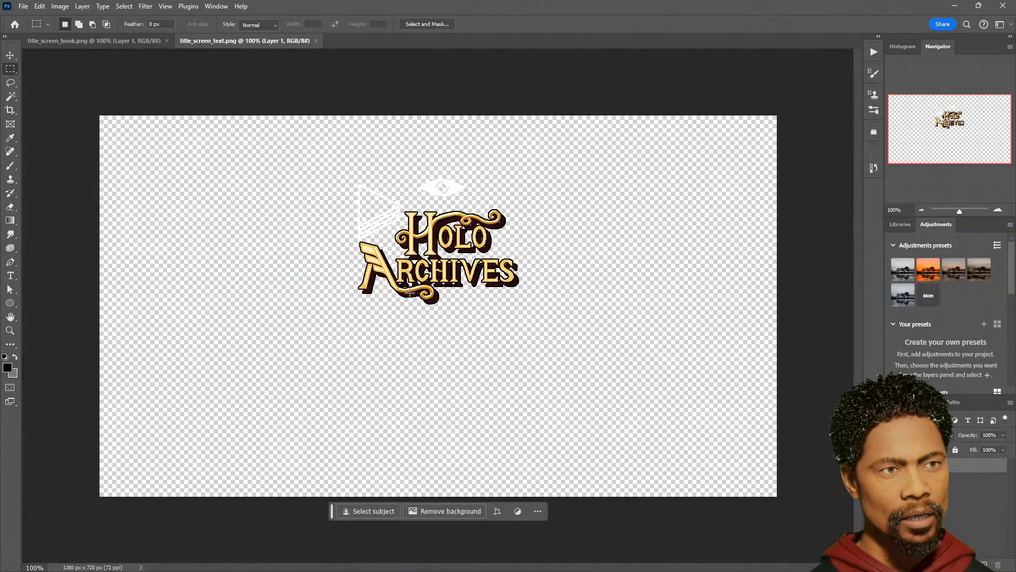
- Crop title_screen_text.png closely around the Holo Archives lettering and its white book and eye artwork, to about 305 by 237 px
{"action": "key", "text": "z"}
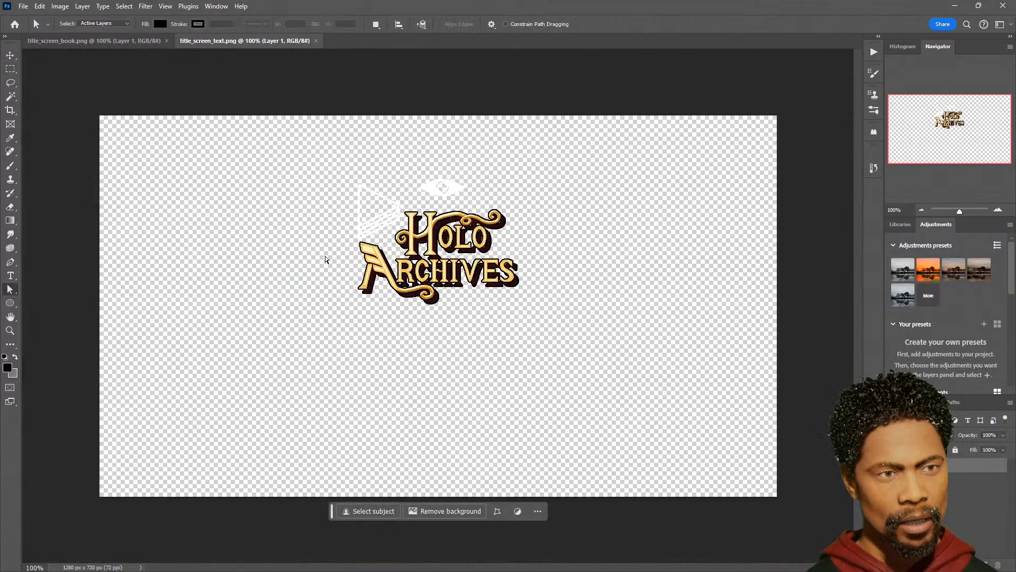
{"action": "left_click", "coordinate": [295, 281]}
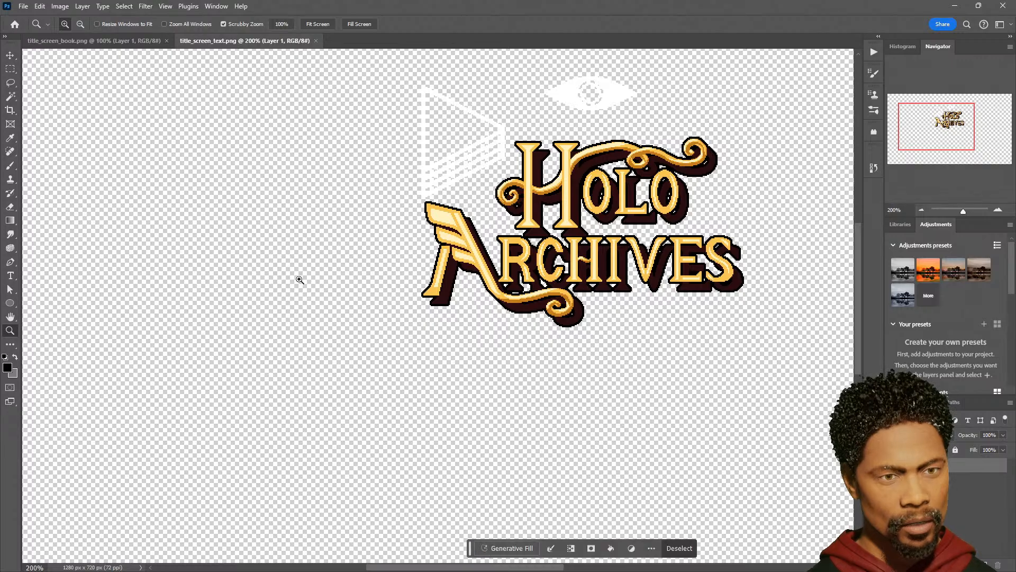
{"action": "key", "text": "ctrl+a"}
{"action": "left_click", "coordinate": [328, 271], "text": "alt"}
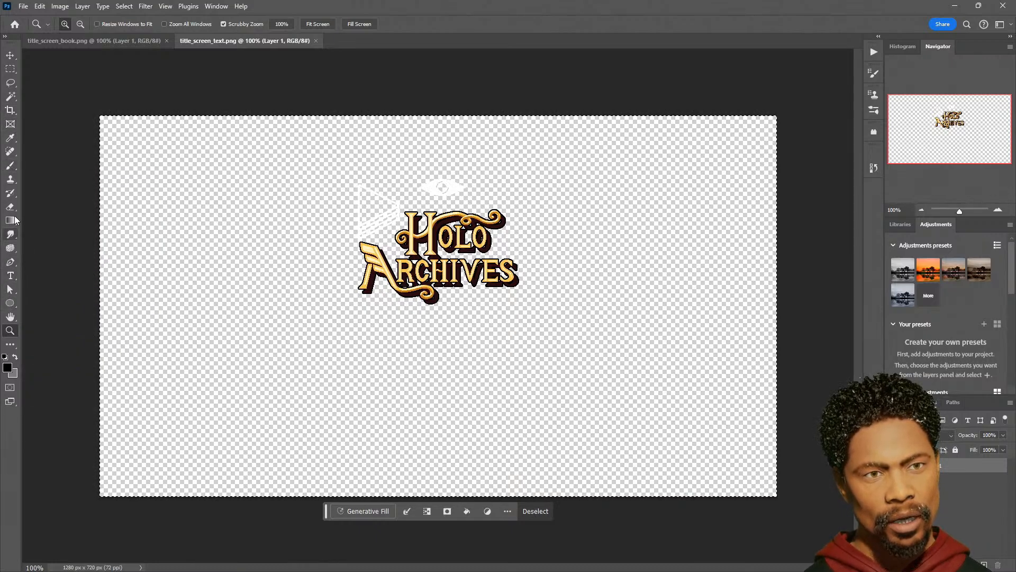
{"action": "left_click", "coordinate": [10, 110]}
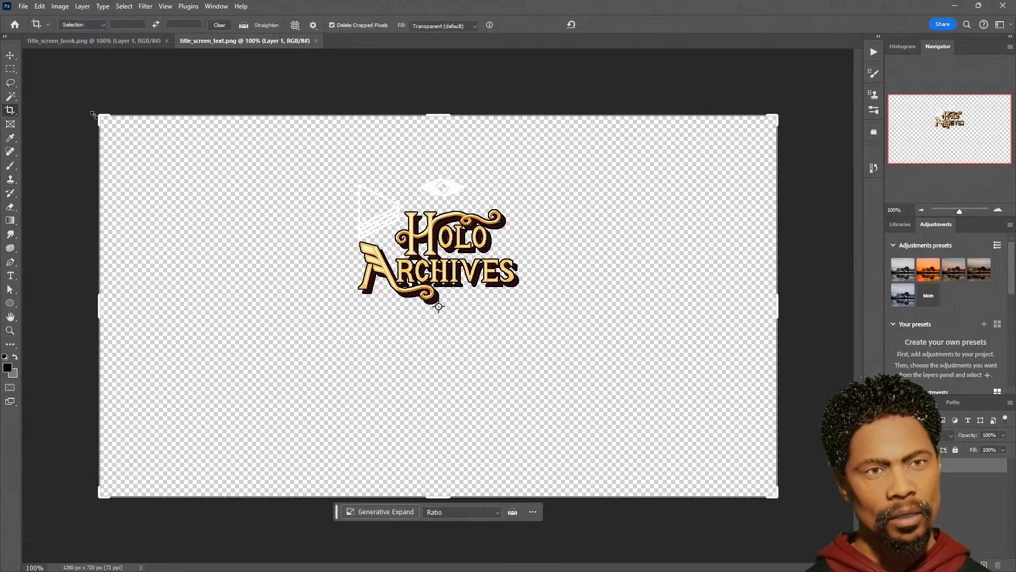
{"action": "left_click_drag", "start_coordinate": [99, 116], "coordinate": [222, 147]}
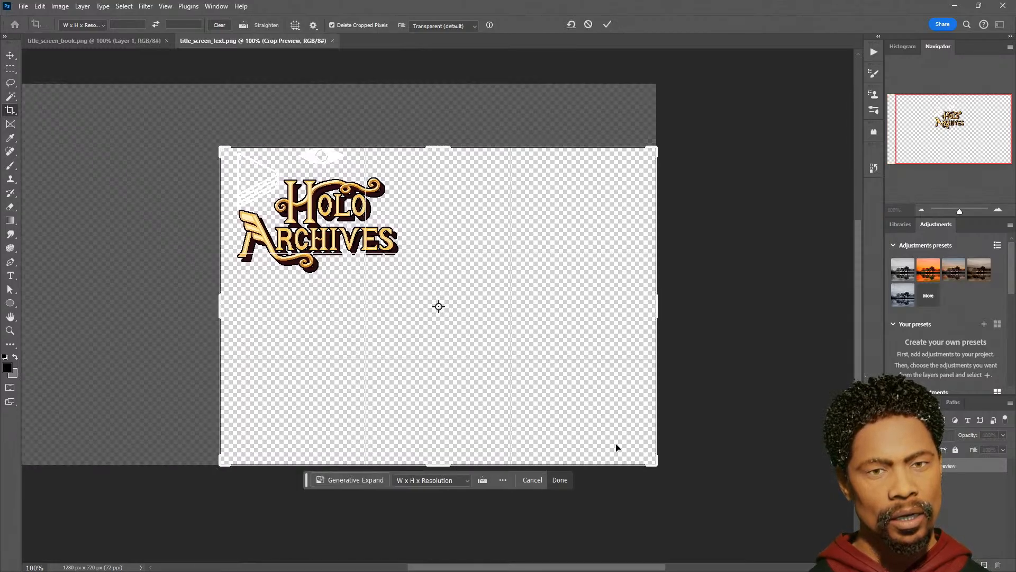
{"action": "left_click_drag", "start_coordinate": [655, 461], "coordinate": [532, 365]}
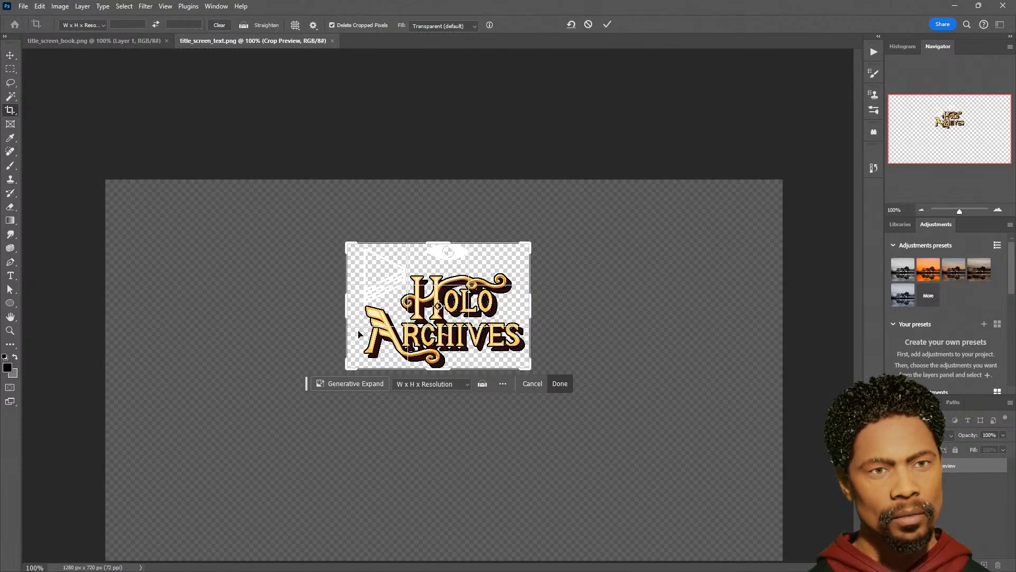
{"action": "left_click_drag", "start_coordinate": [346, 314], "coordinate": [355, 314]}
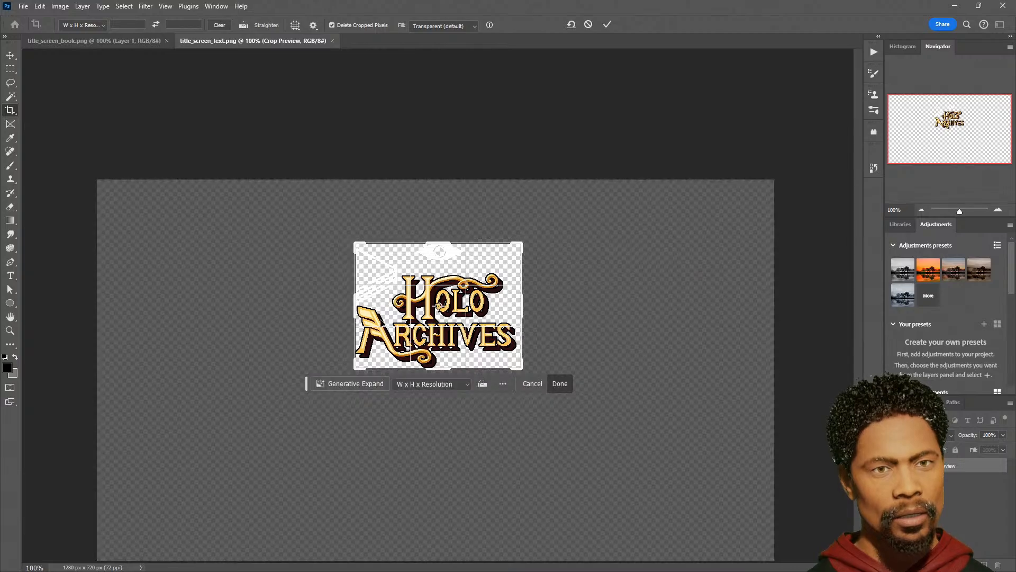
{"action": "left_click_drag", "start_coordinate": [518, 320], "coordinate": [515, 330]}
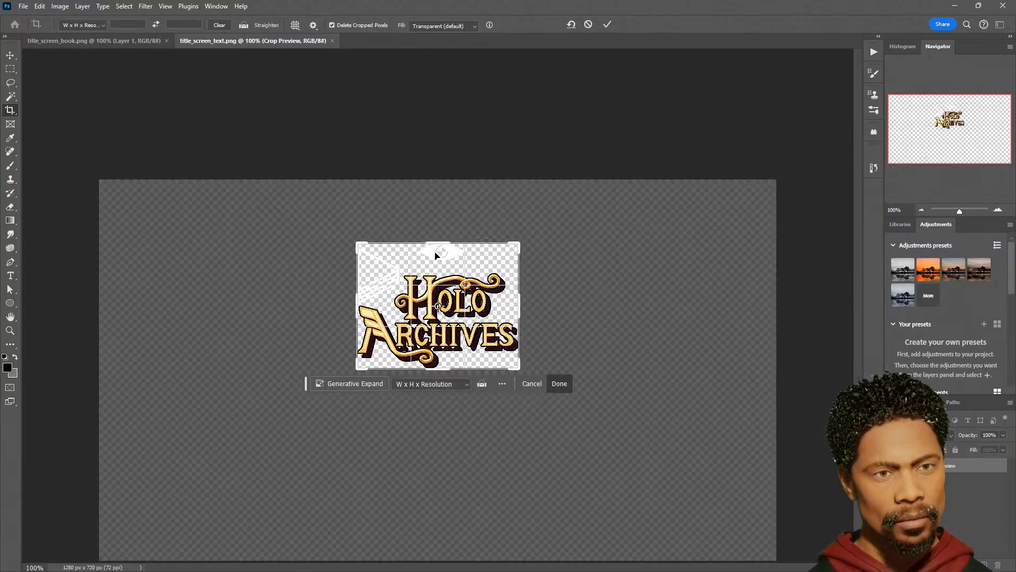
{"action": "scroll", "coordinate": [463, 286], "scroll_direction": "up", "scroll_amount": 5, "text": "alt"}
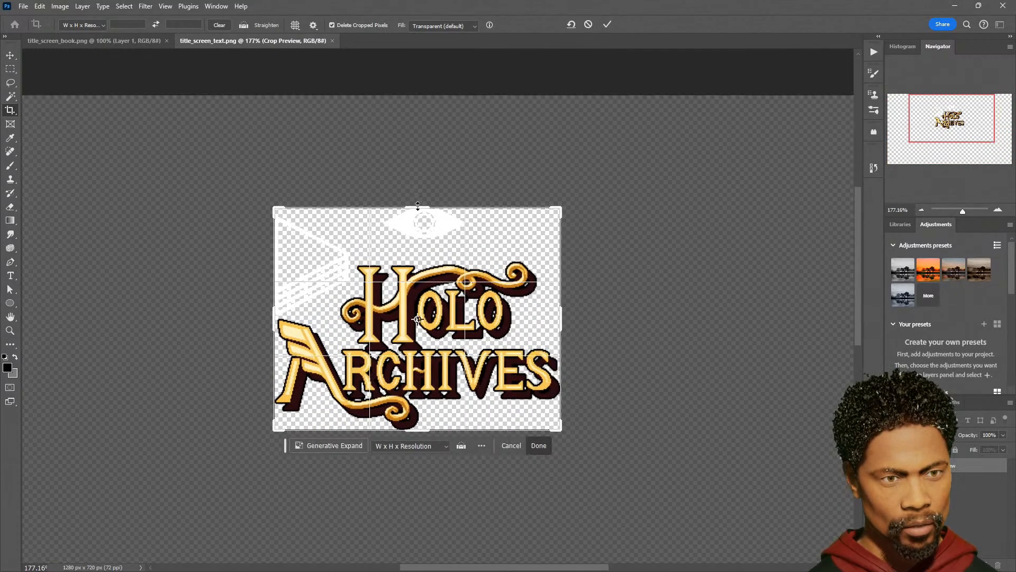
{"action": "left_click_drag", "start_coordinate": [416, 207], "coordinate": [422, 211]}
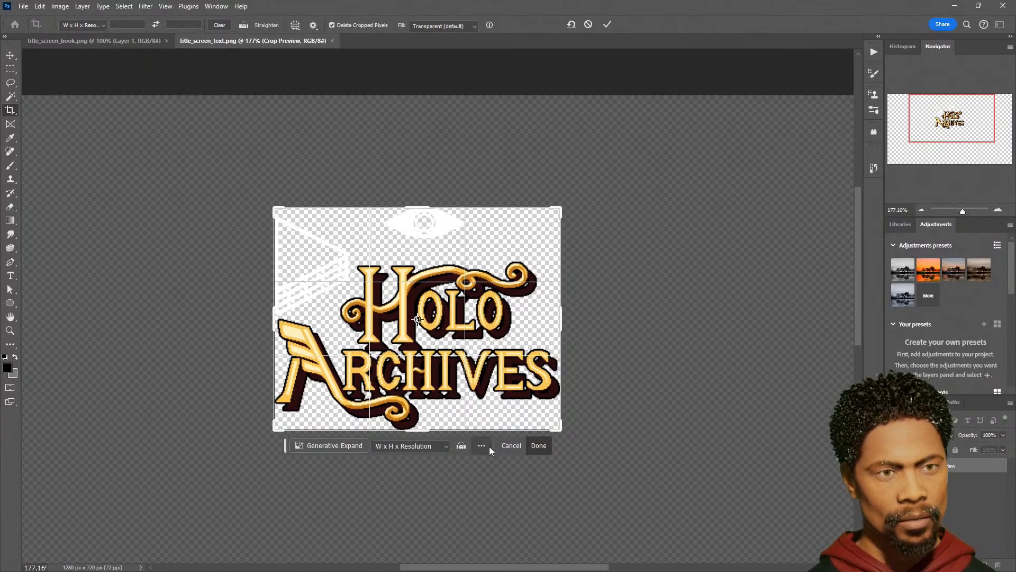
{"action": "left_click", "coordinate": [538, 445]}
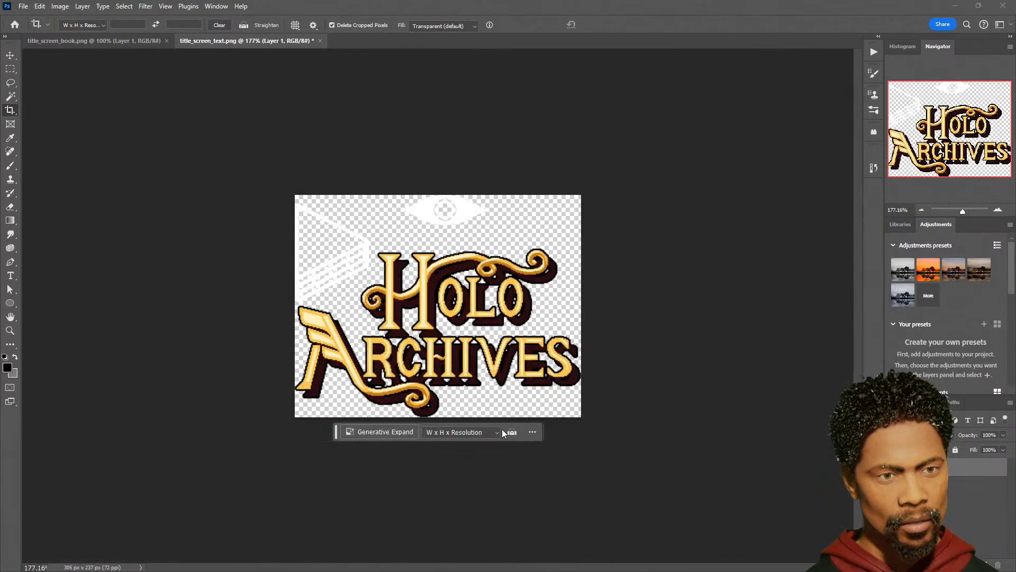
- Save the cropped logo as a PNG named TX_title_screen_text in the 2D folder, using the large file size option
{"action": "key", "text": "z"}
{"action": "left_click", "coordinate": [429, 319]}
{"action": "left_click", "coordinate": [429, 319]}
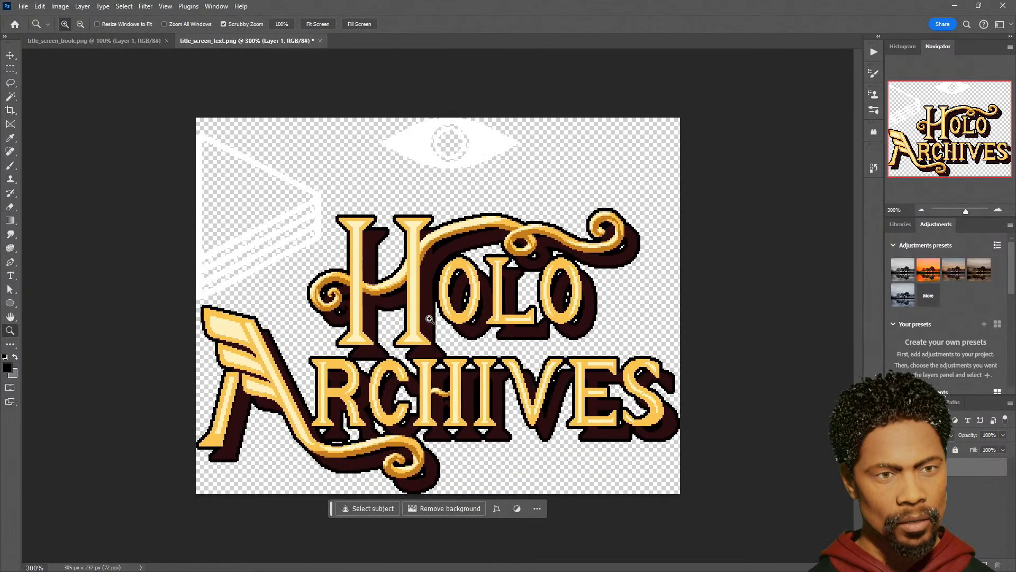
{"action": "left_click", "coordinate": [429, 319], "text": "alt"}
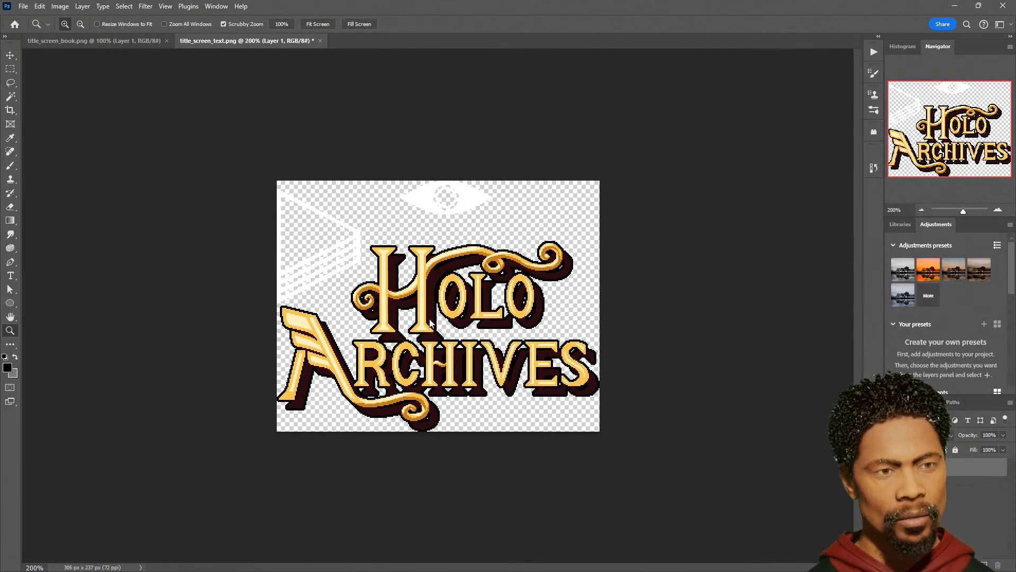
{"action": "key", "text": "ctrl+shift+s"}
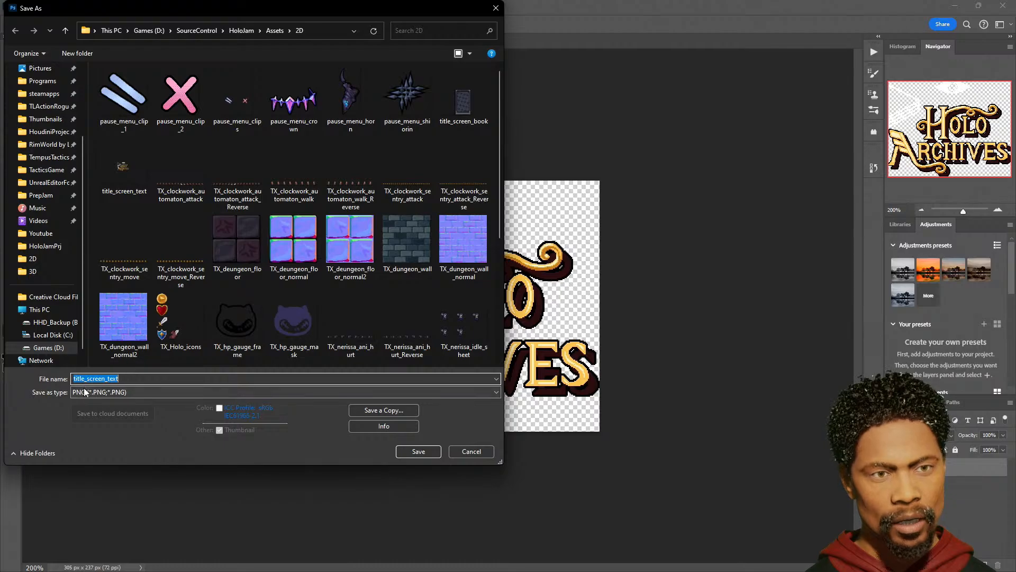
{"action": "left_click", "coordinate": [78, 378]}
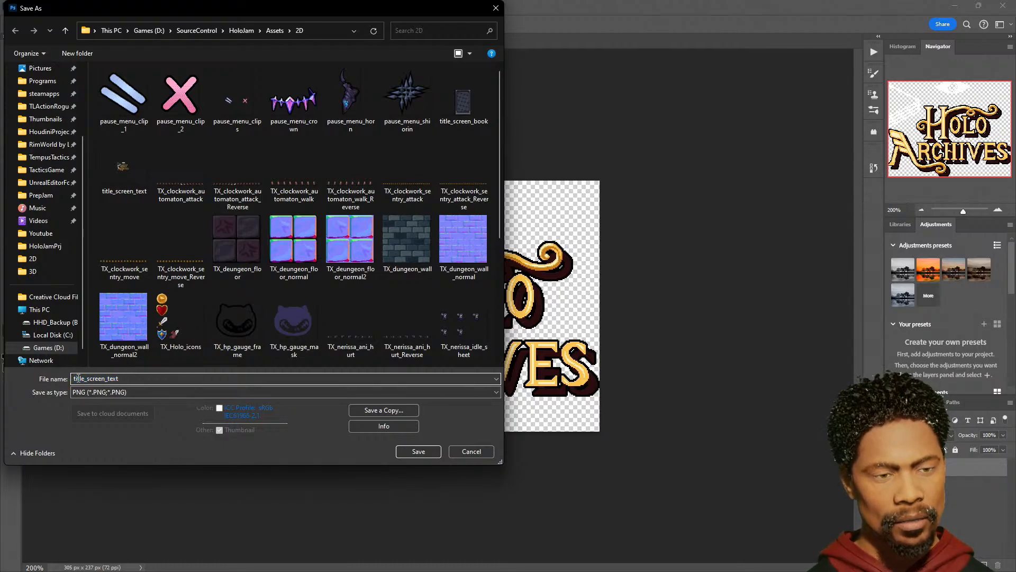
{"action": "type", "text": "TX_"}
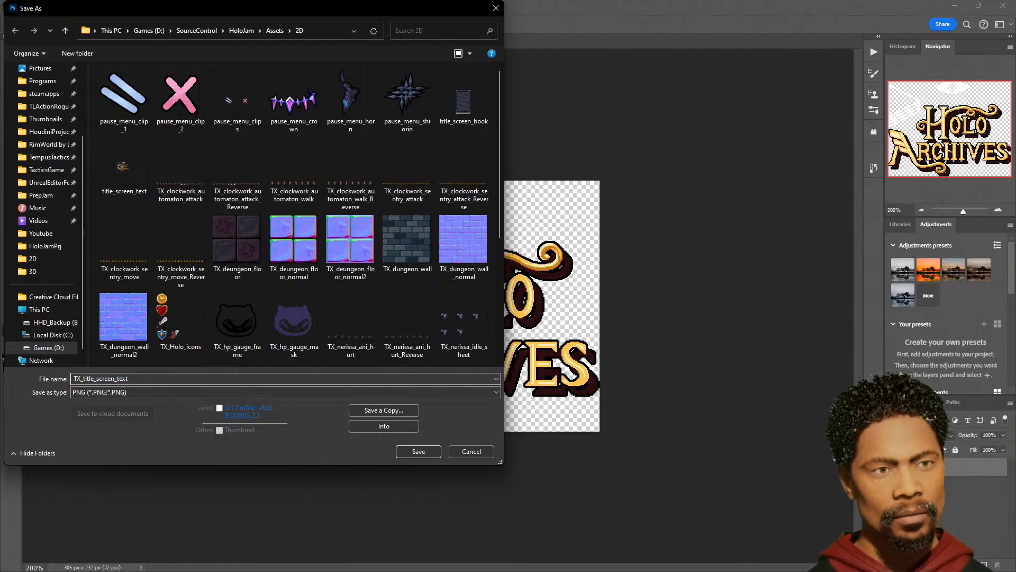
{"action": "key", "text": "Return"}
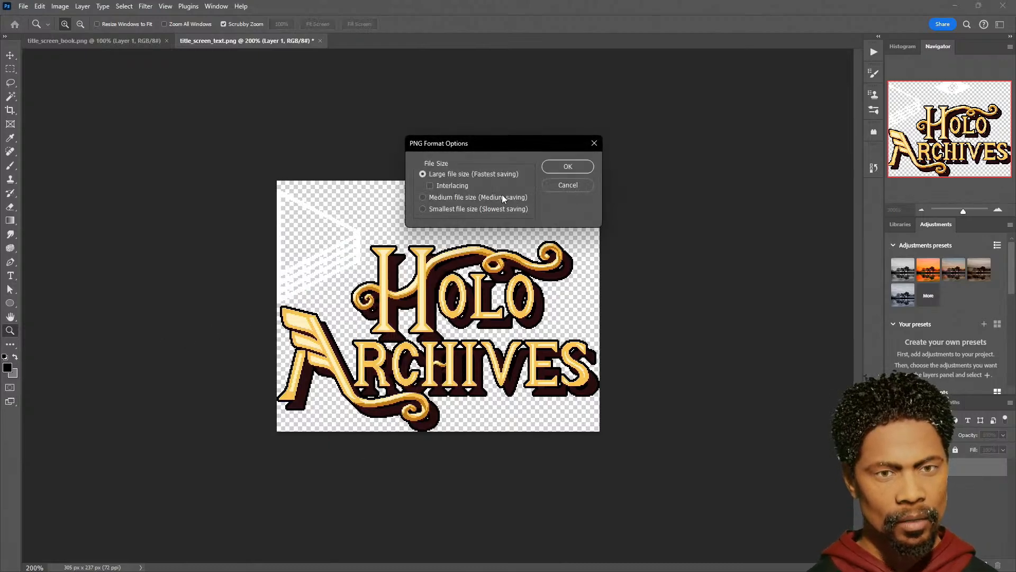
{"action": "left_click", "coordinate": [570, 166]}
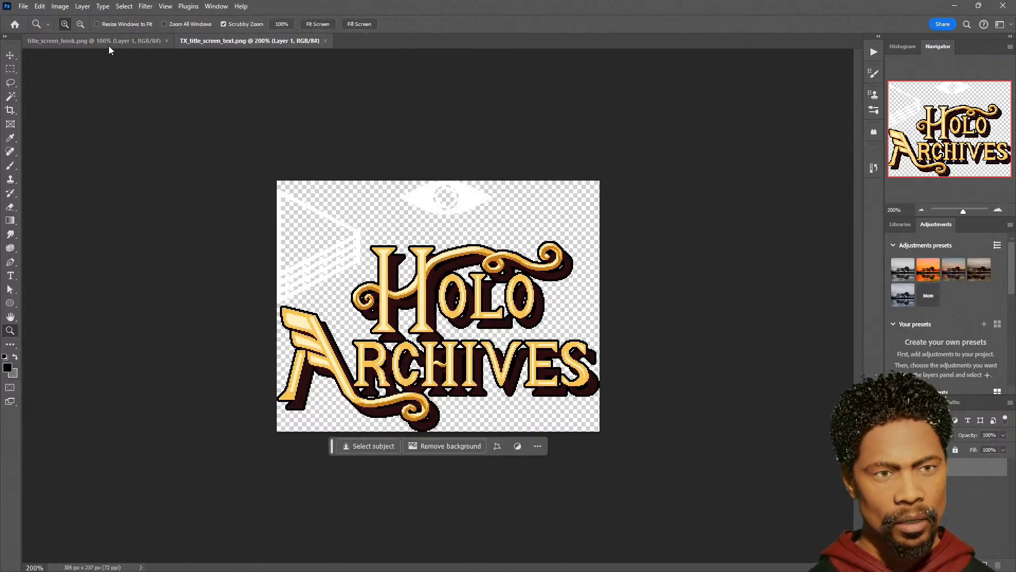
- Crop title_screen_book.png closely around the dark book cover, to about 432 by 672 px
{"action": "left_click", "coordinate": [109, 47]}
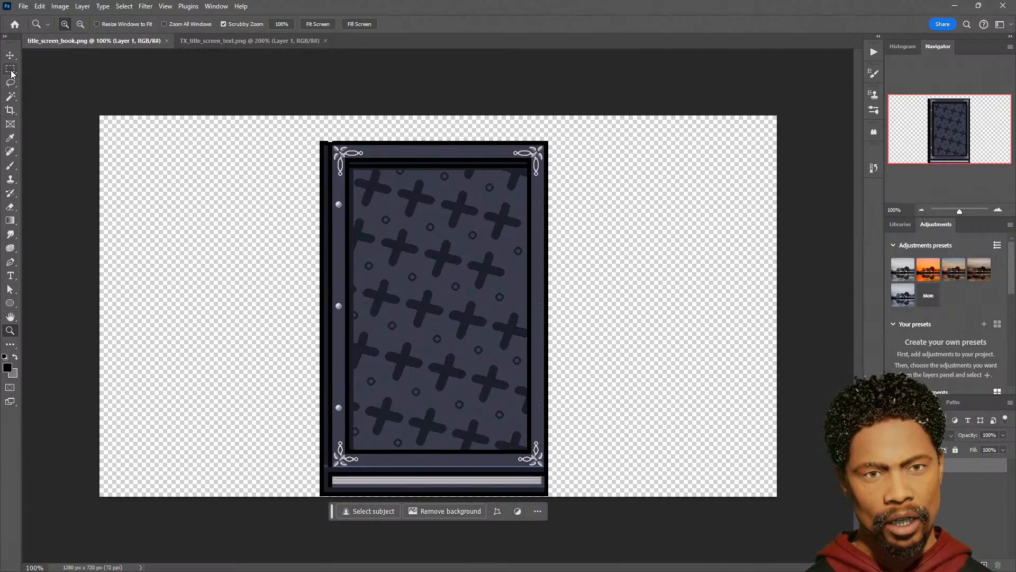
{"action": "left_click", "coordinate": [15, 112]}
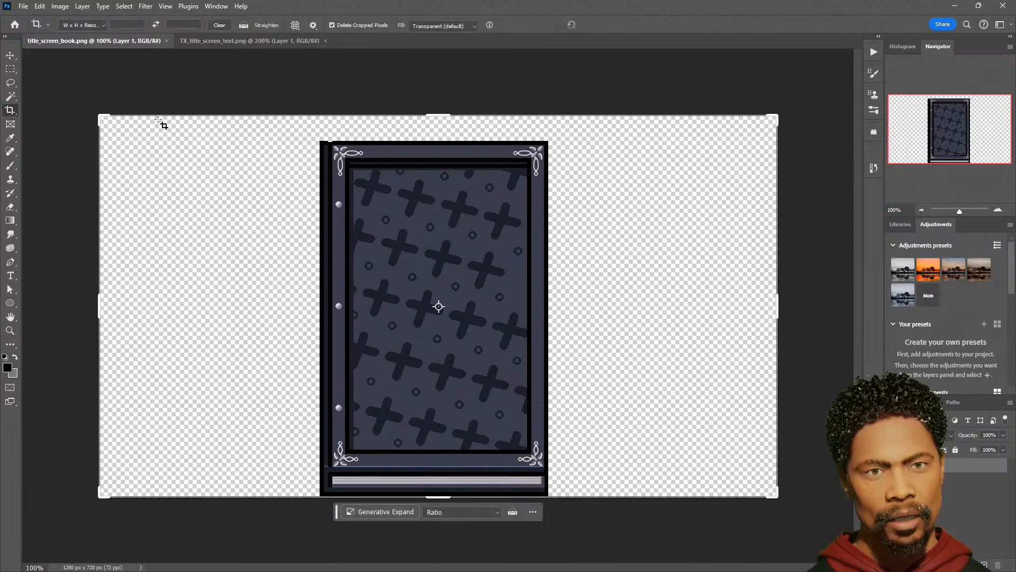
{"action": "left_click", "coordinate": [100, 310]}
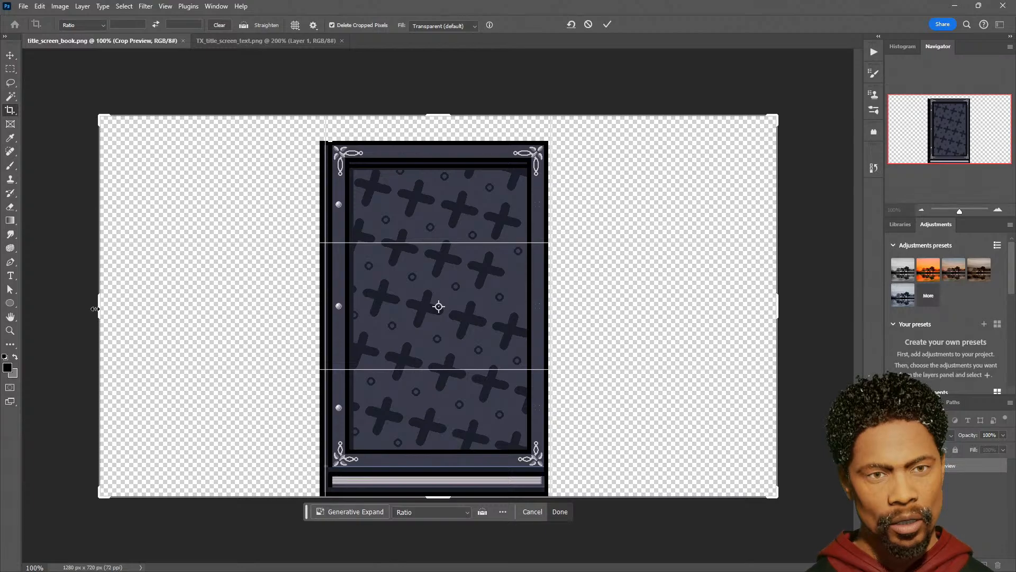
{"action": "left_click_drag", "start_coordinate": [95, 308], "coordinate": [211, 309]}
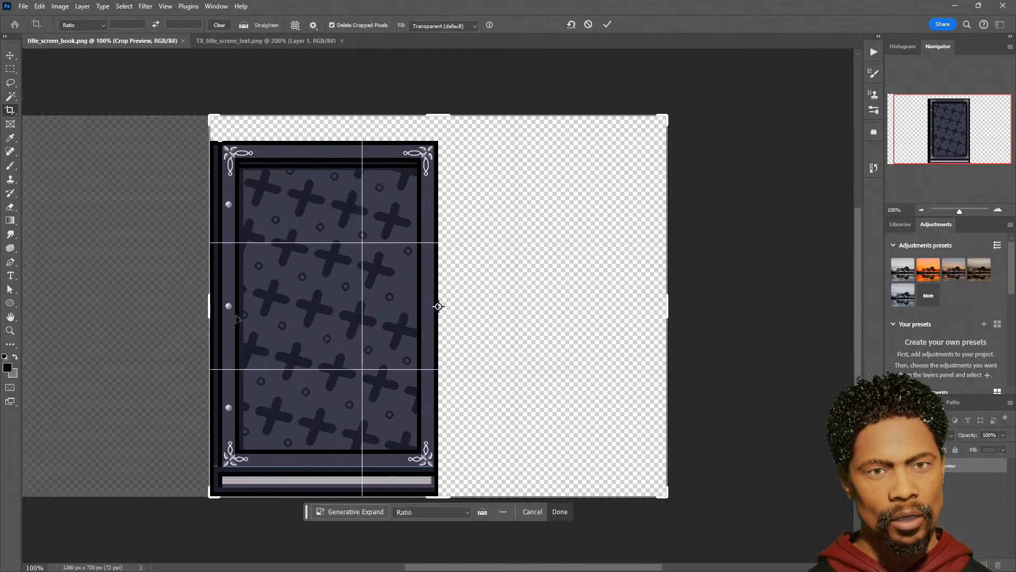
{"action": "left_click_drag", "start_coordinate": [668, 311], "coordinate": [554, 314]}
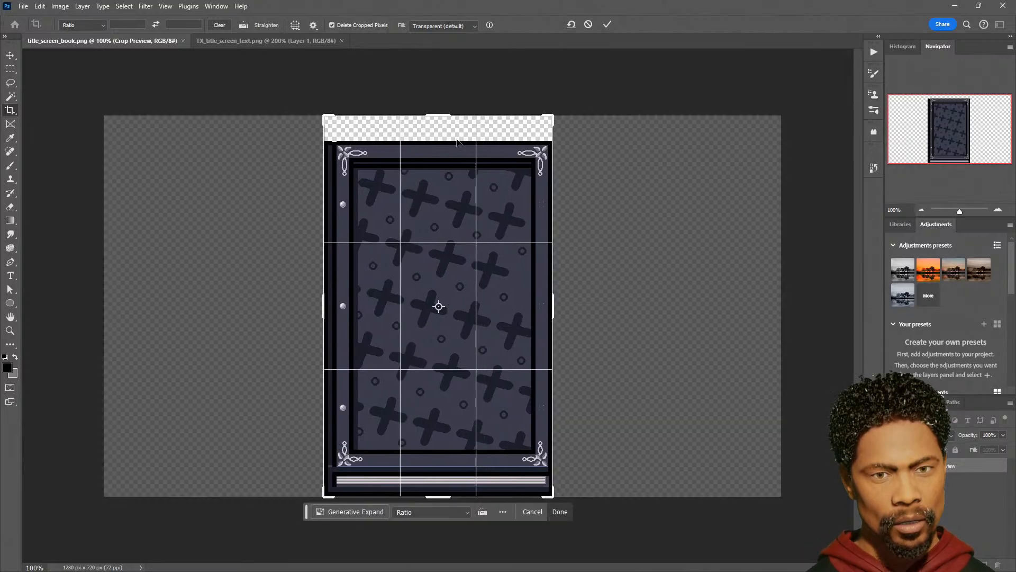
{"action": "left_click_drag", "start_coordinate": [444, 122], "coordinate": [445, 130]}
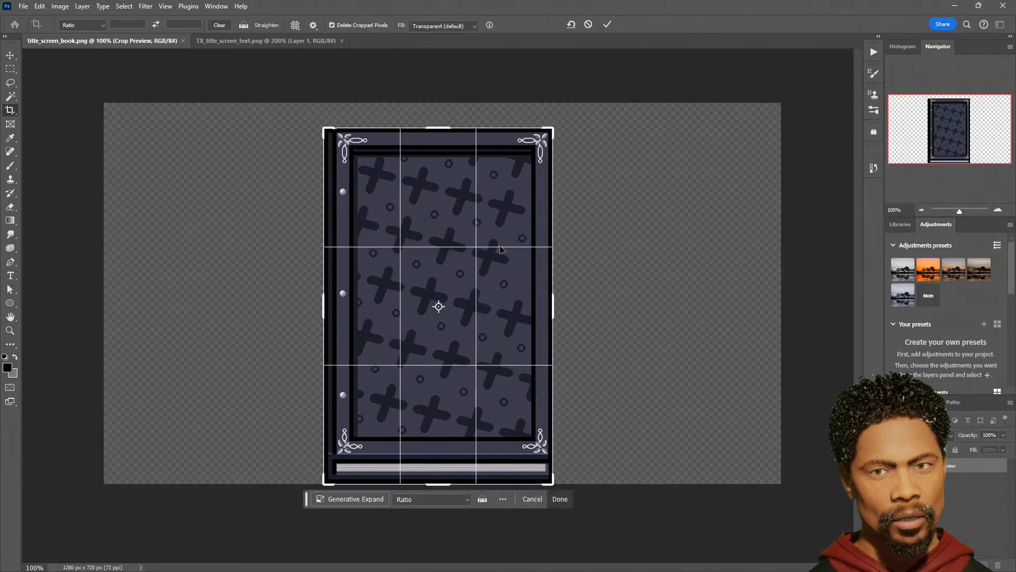
{"action": "left_click", "coordinate": [560, 499]}
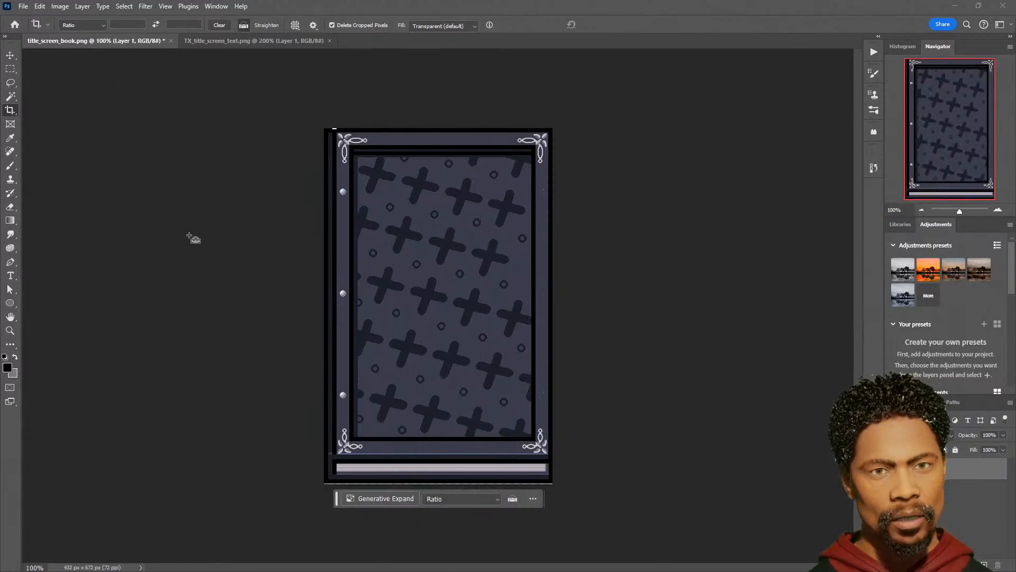
- Save the cropped book as a PNG named TX_title_screen_book in the 2D folder, using the large file size option
{"action": "key", "text": "ctrl+shift+s"}
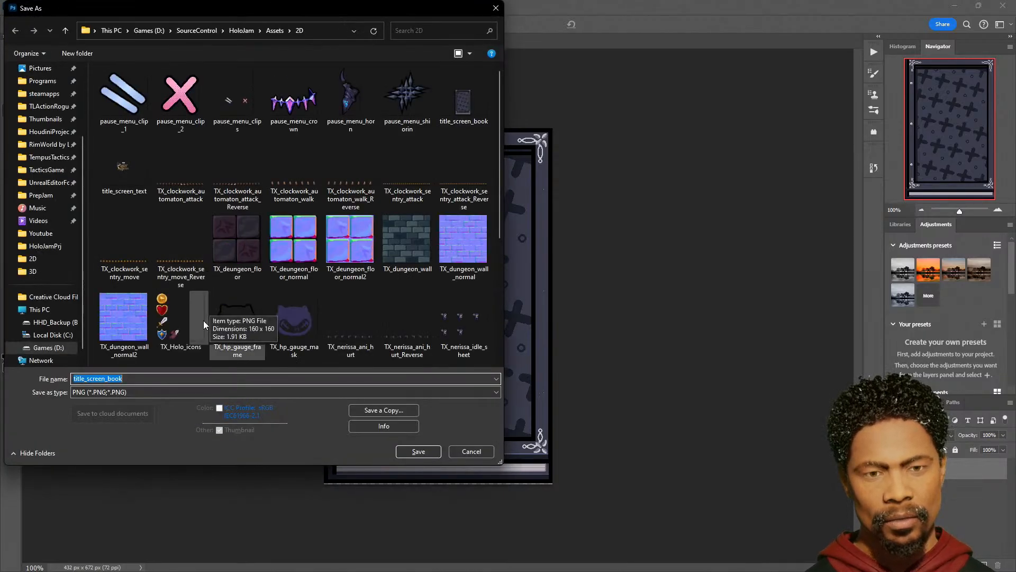
{"action": "left_click", "coordinate": [127, 379]}
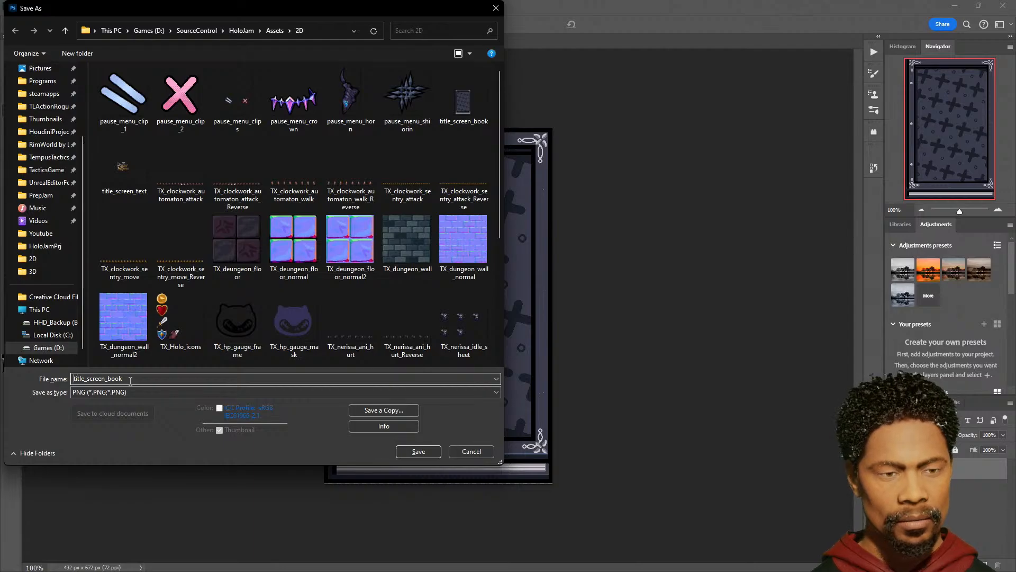
{"action": "type", "text": "TX_"}
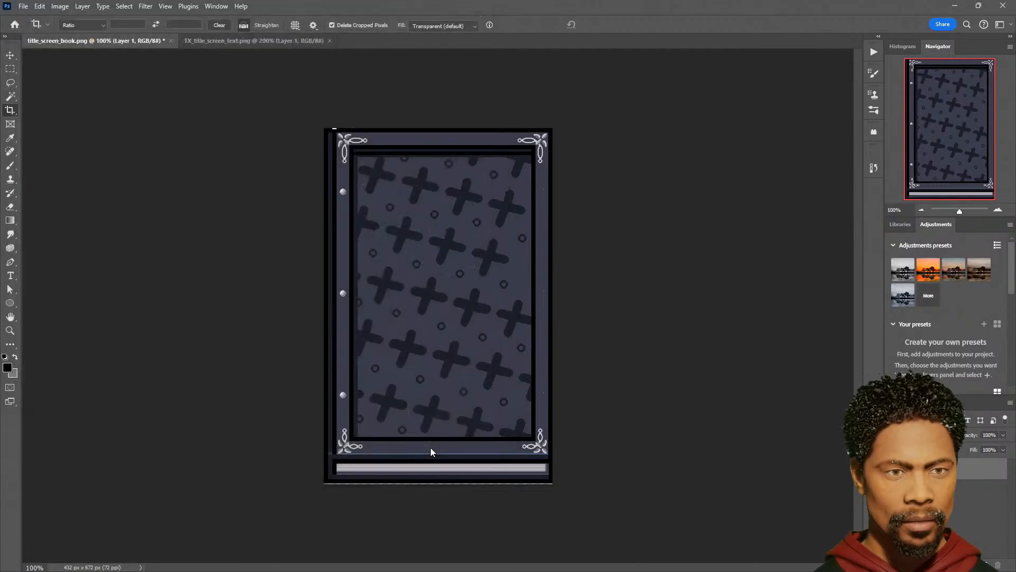
{"action": "left_click", "coordinate": [429, 450]}
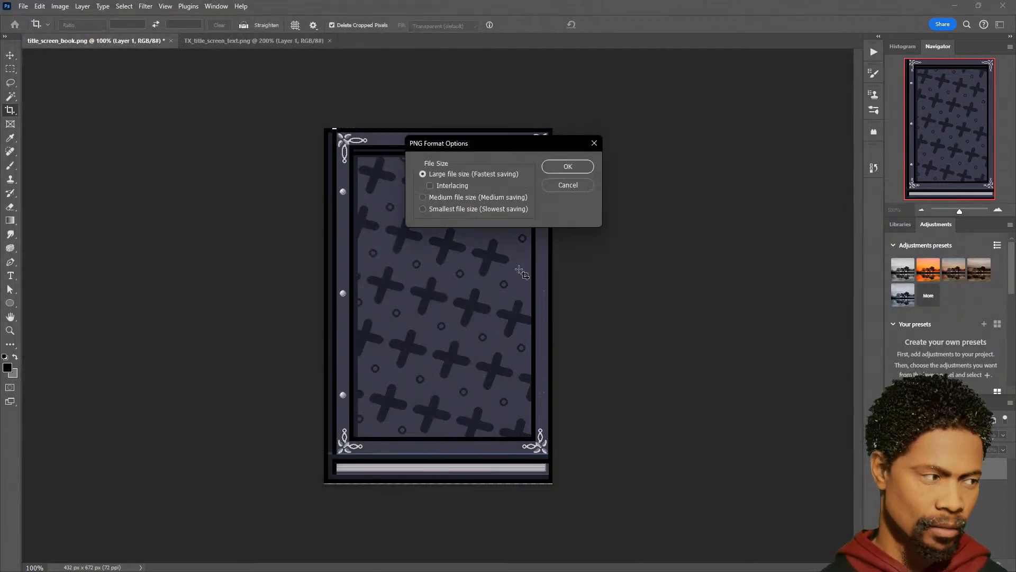
{"action": "left_click", "coordinate": [559, 170]}
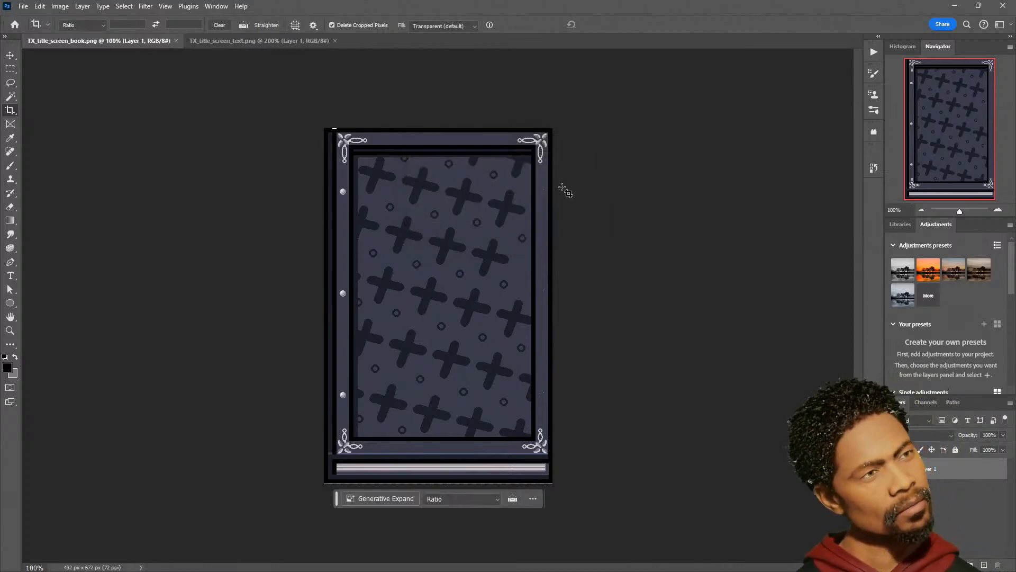
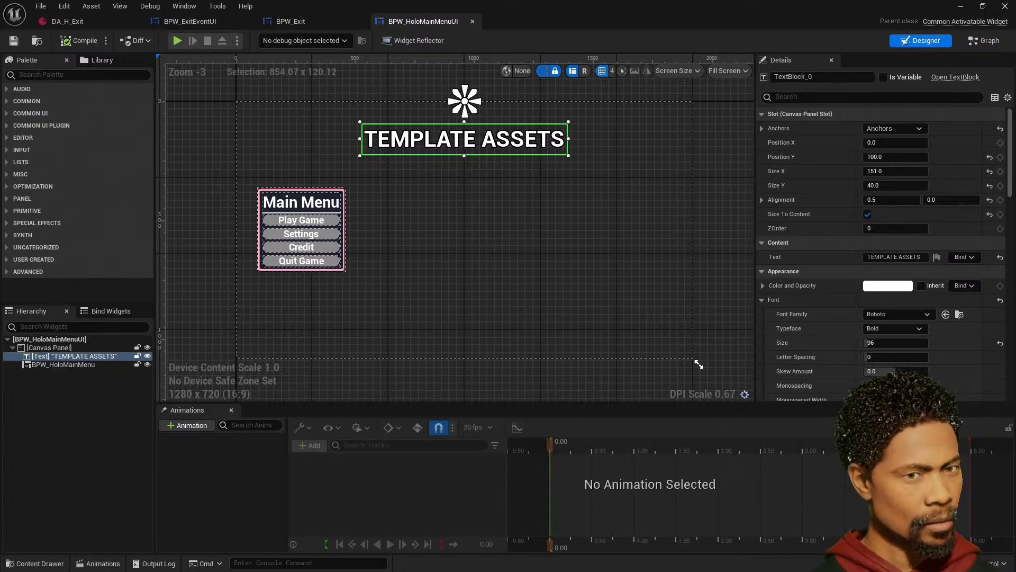
- In Unreal Editor, look through the Sprites and Texture folders under HoloJam/Assets for a suitable place for the title textures
{"action": "left_click", "coordinate": [493, 227]}
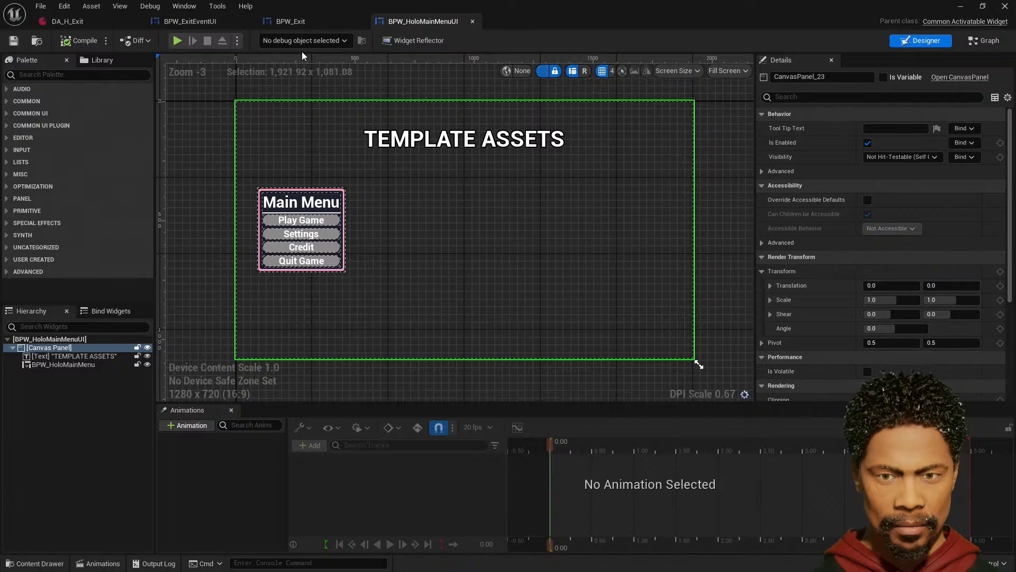
{"action": "left_click", "coordinate": [34, 562]}
{"action": "scroll", "coordinate": [74, 498], "scroll_direction": "up", "scroll_amount": 3}
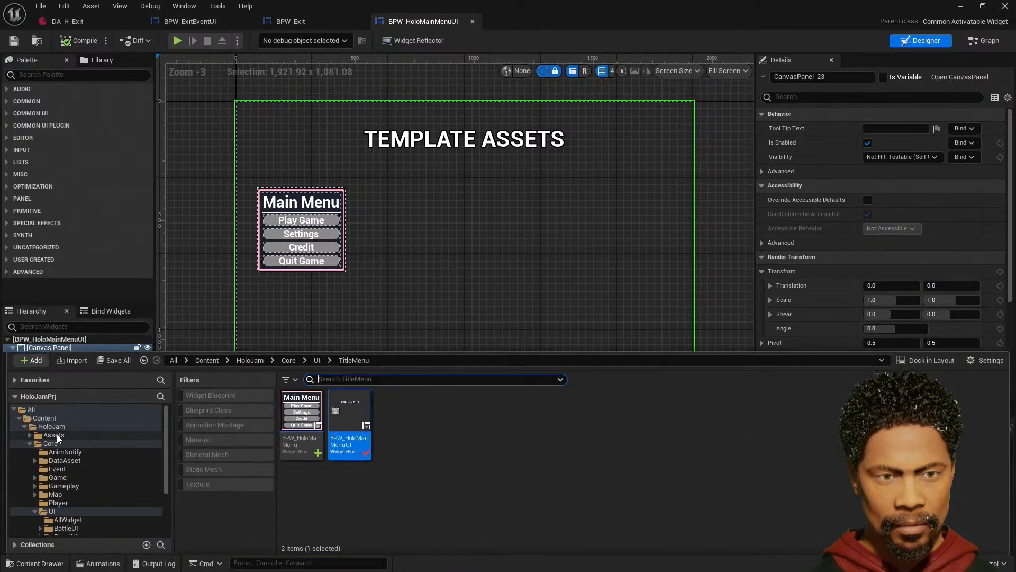
{"action": "left_click", "coordinate": [53, 435]}
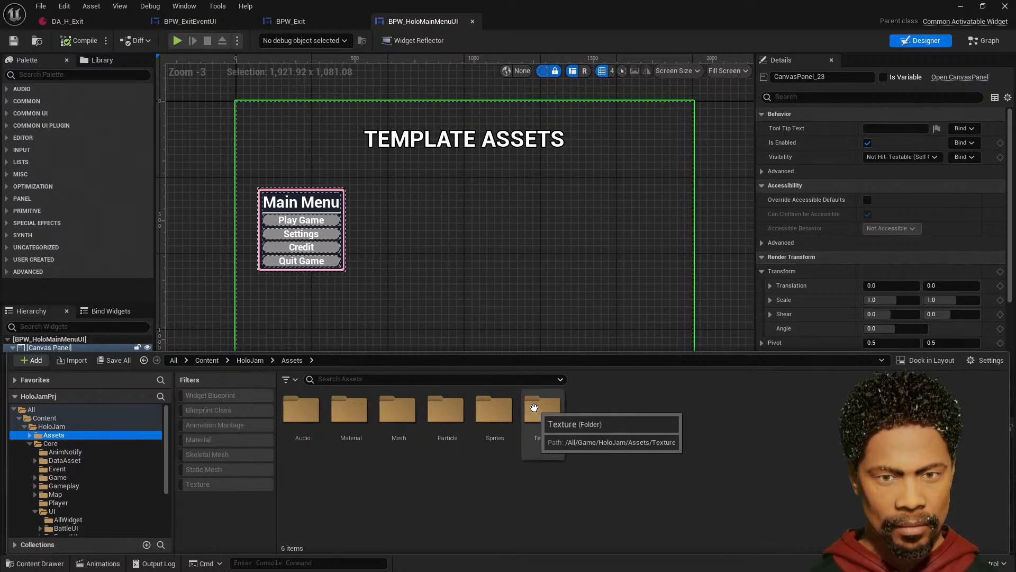
{"action": "double_click", "coordinate": [476, 406]}
{"action": "left_click", "coordinate": [291, 360]}
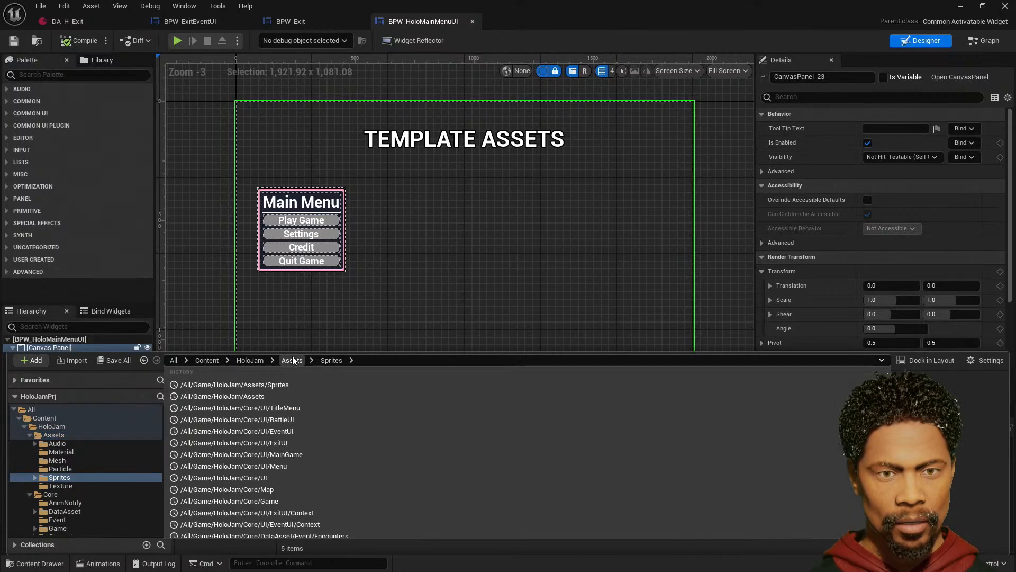
{"action": "left_click", "coordinate": [292, 360]}
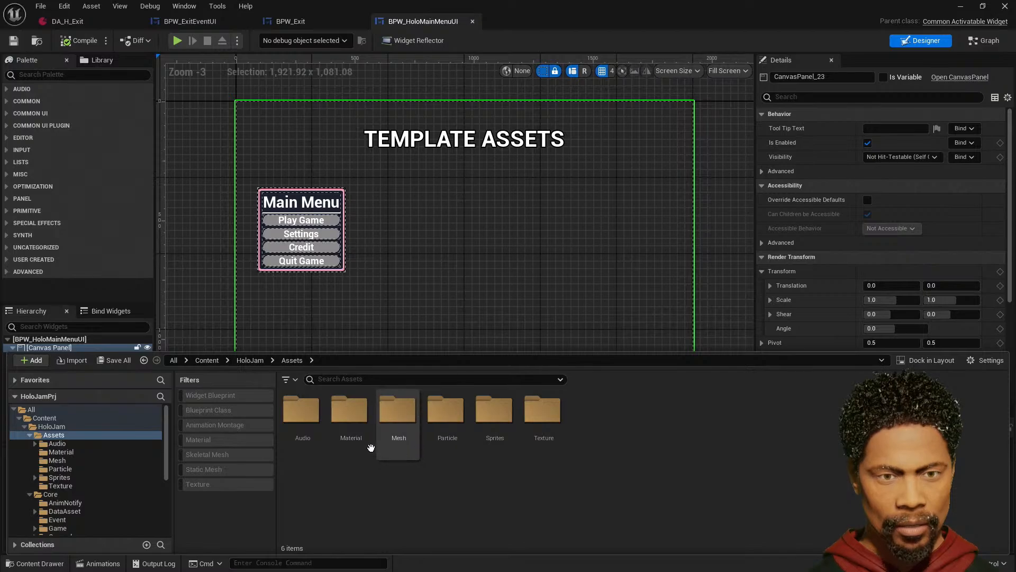
{"action": "double_click", "coordinate": [542, 410]}
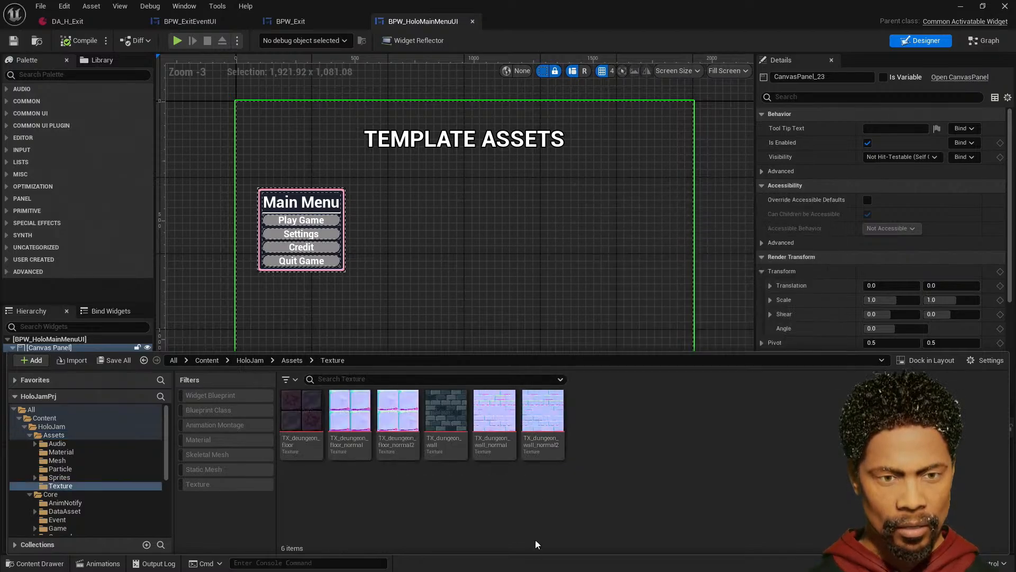
{"action": "left_click", "coordinate": [37, 562]}
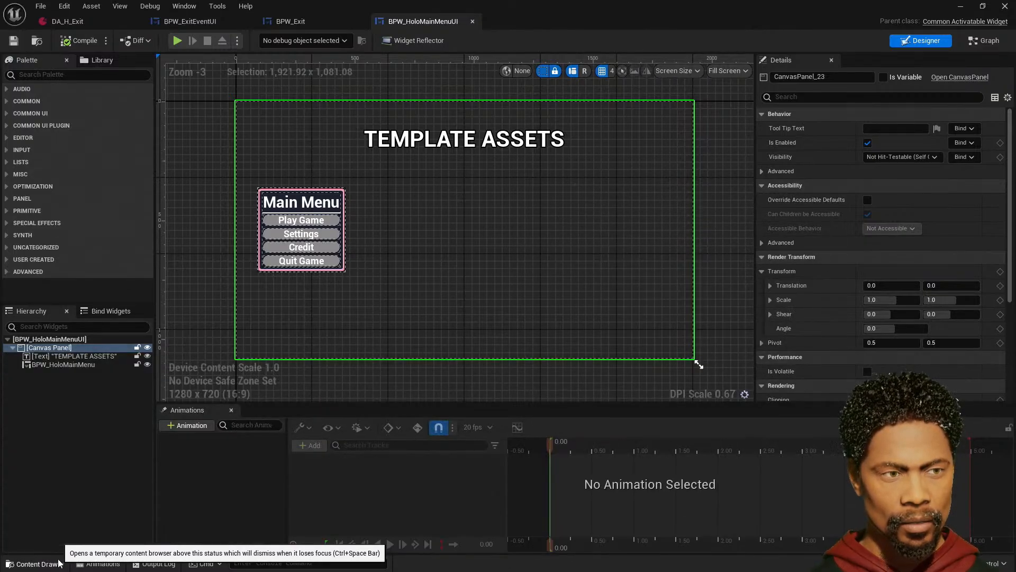
- Import TX_title_screen_book and TX_title_screen_text into the HoloJam/Core/UI/Texture folder
{"action": "left_click", "coordinate": [37, 563]}
{"action": "scroll", "coordinate": [73, 476], "scroll_direction": "down", "scroll_amount": 1}
{"action": "scroll", "coordinate": [73, 476], "scroll_direction": "down", "scroll_amount": 5}
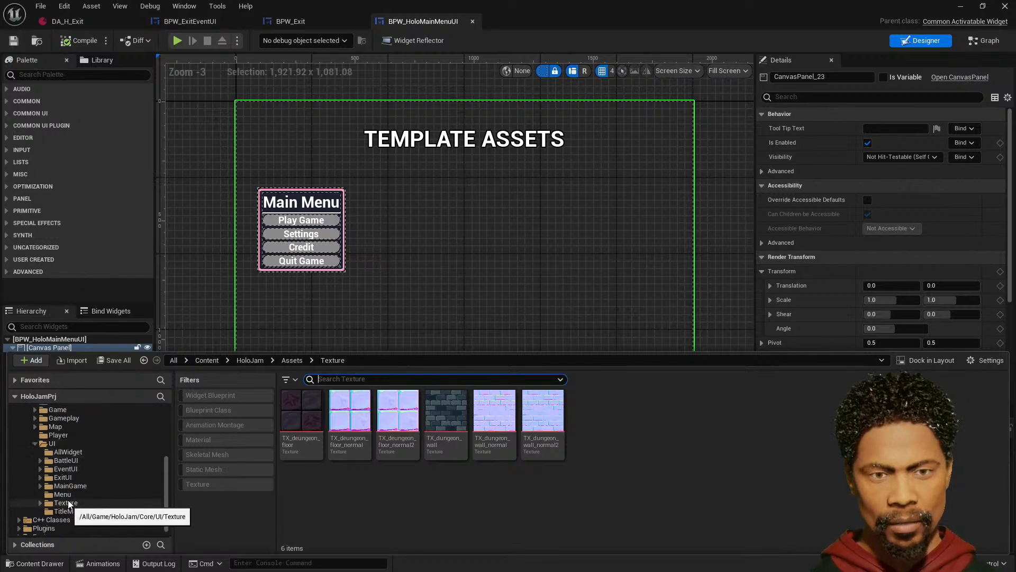
{"action": "left_click", "coordinate": [90, 503]}
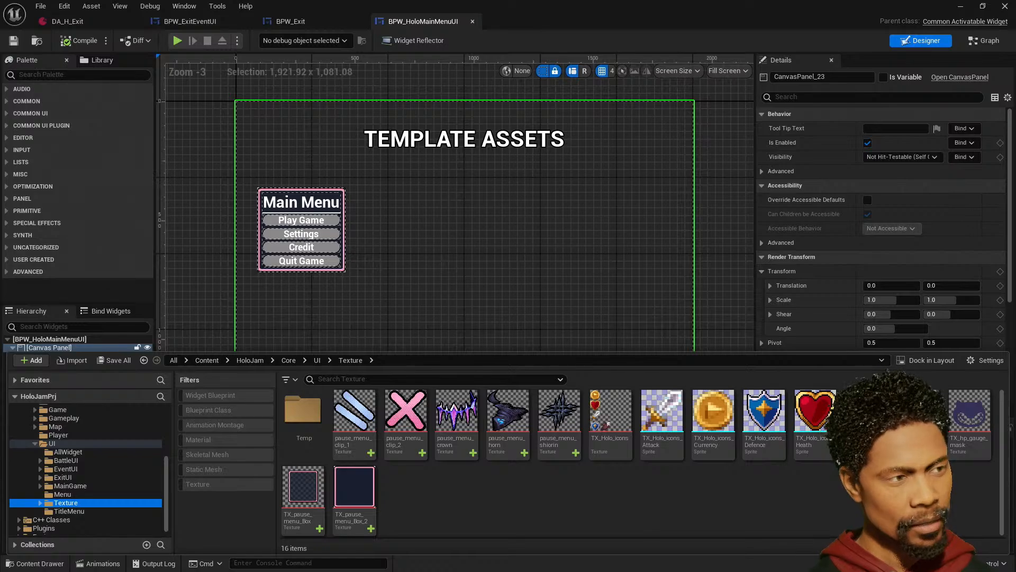
{"action": "left_click_drag", "start_coordinate": [465, 504], "coordinate": [465, 504]}
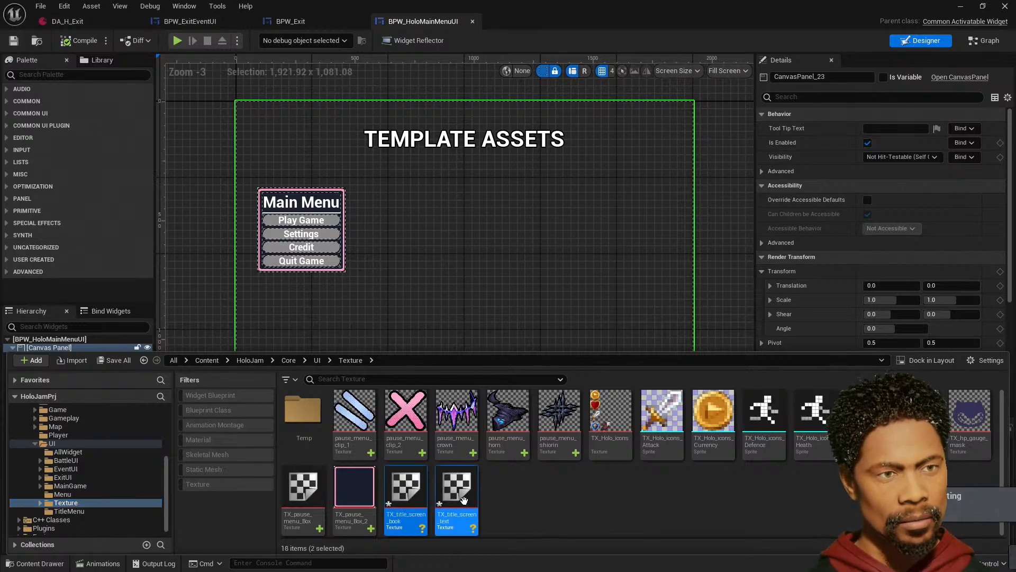
- Apply the Paper2D texture settings to the imported title book and title text textures, and save both
{"action": "right_click", "coordinate": [465, 486]}
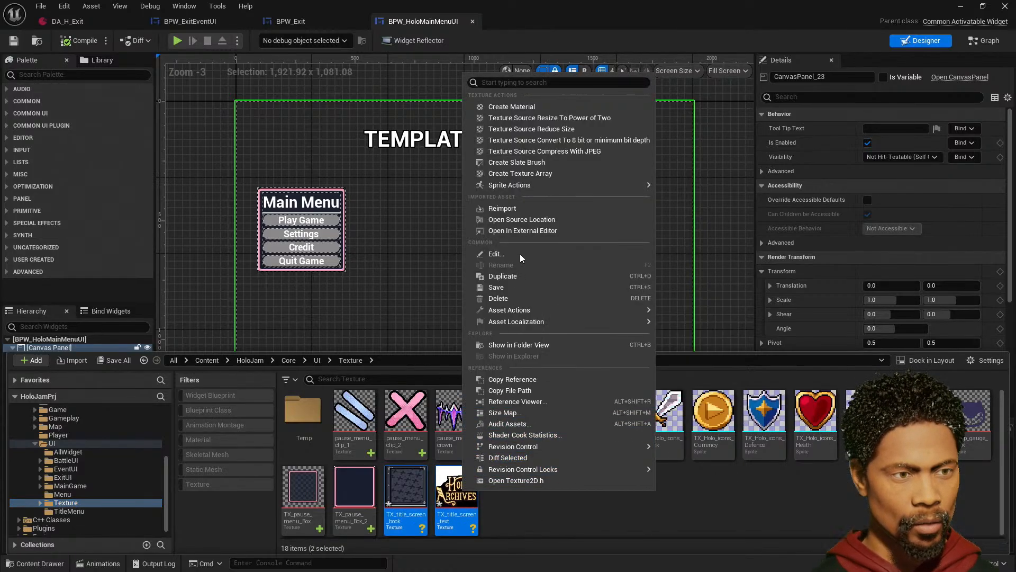
{"action": "mouse_move", "coordinate": [564, 185]}
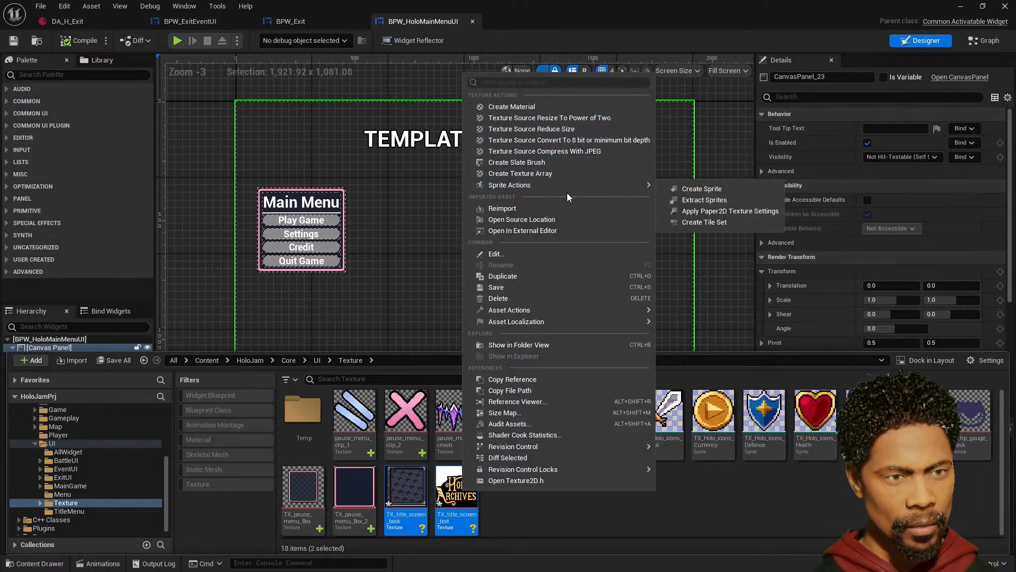
{"action": "left_click", "coordinate": [723, 210]}
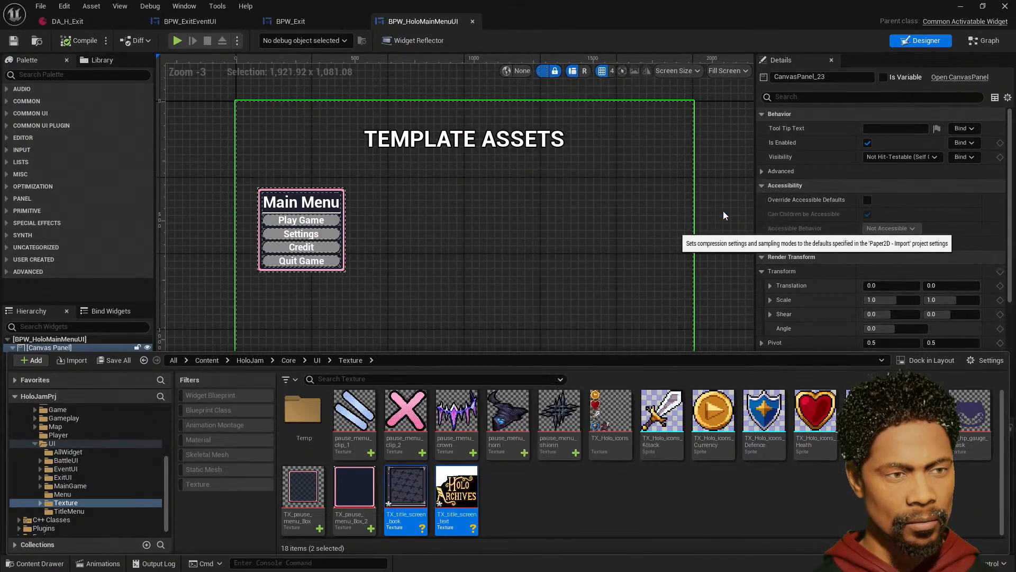
{"action": "left_click", "coordinate": [596, 523]}
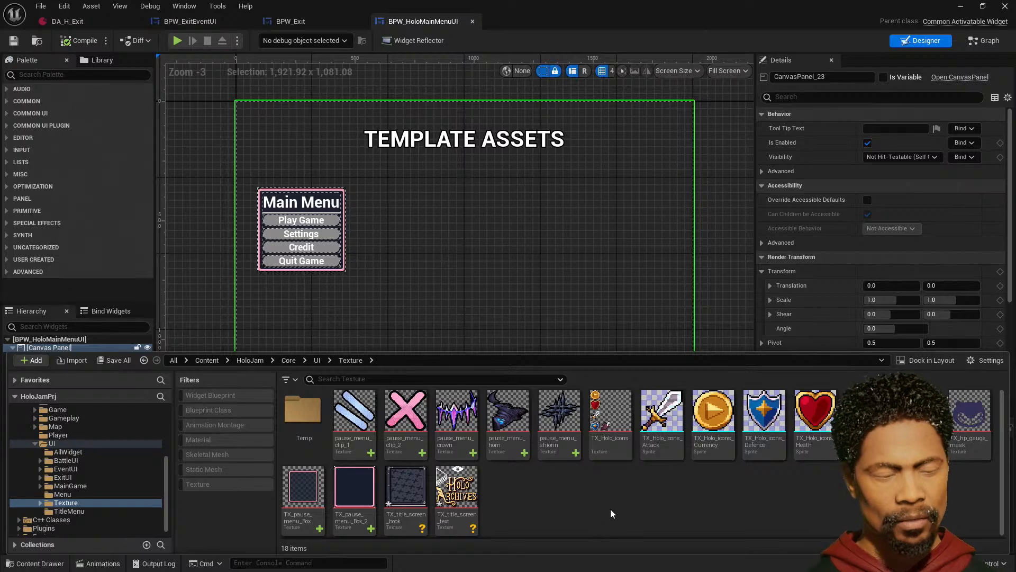
{"action": "mouse_move", "coordinate": [625, 432]}
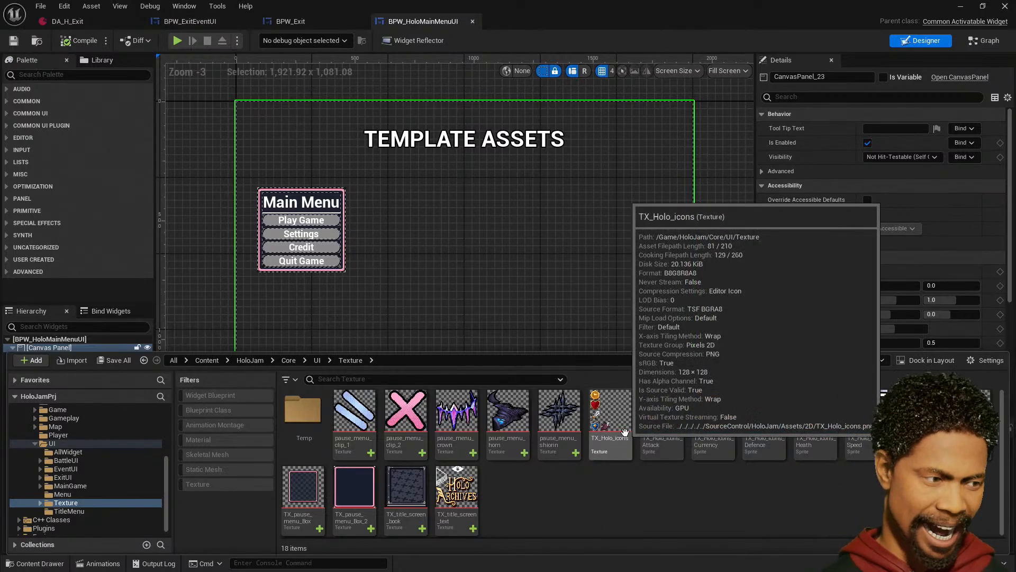
- Add TX_title_screen_text as an image on the BPW_HoloMainMenuUI canvas and anchor it to the top centre
{"action": "left_click", "coordinate": [455, 150]}
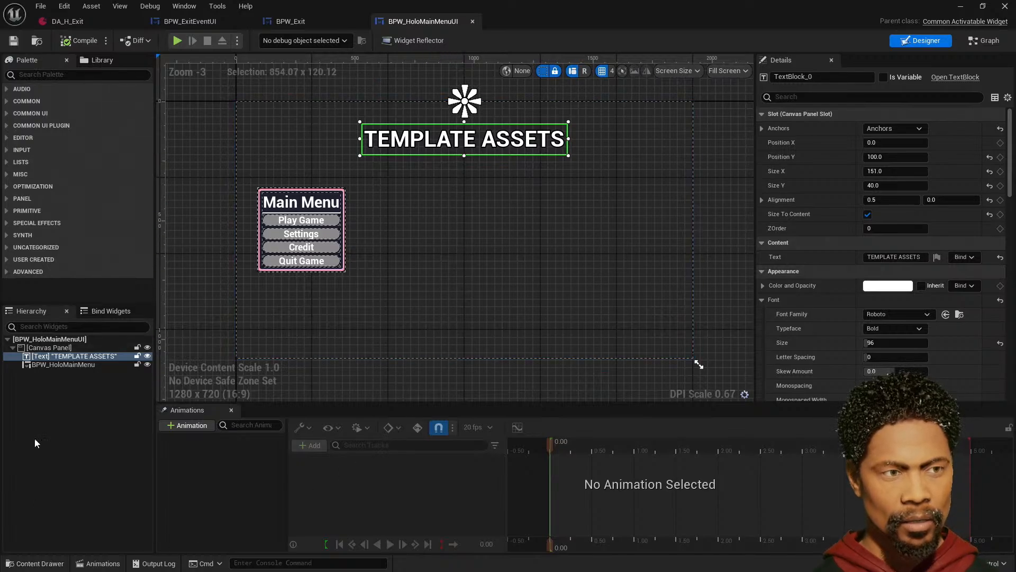
{"action": "left_click", "coordinate": [34, 563]}
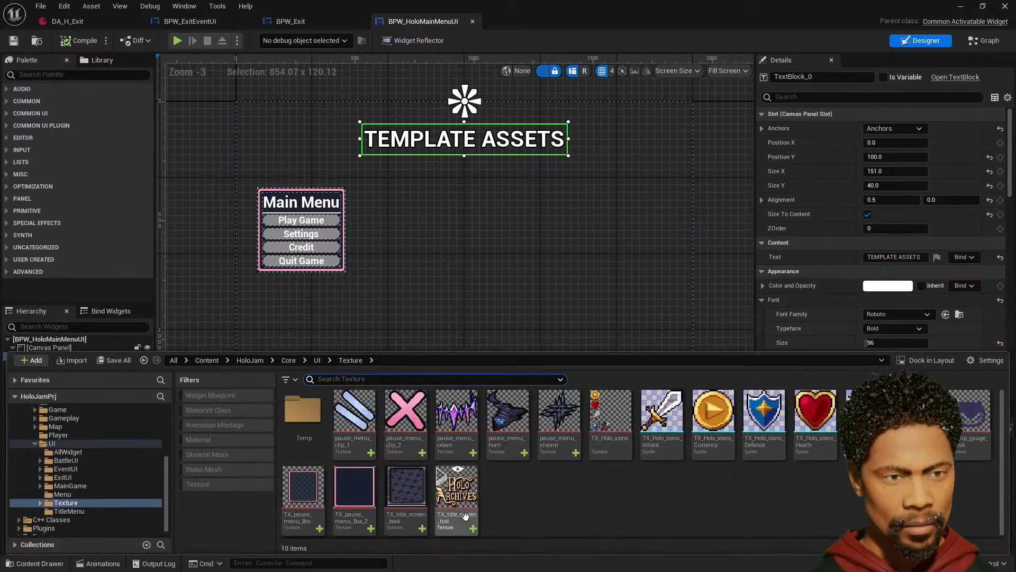
{"action": "left_click_drag", "start_coordinate": [456, 495], "coordinate": [470, 198]}
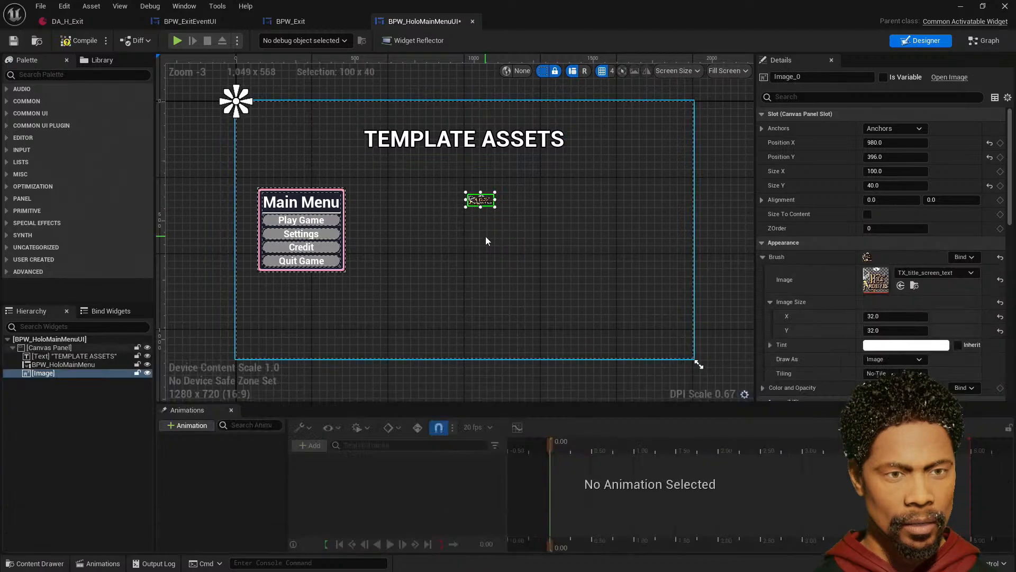
{"action": "left_click", "coordinate": [893, 128]}
{"action": "left_click", "coordinate": [916, 160]}
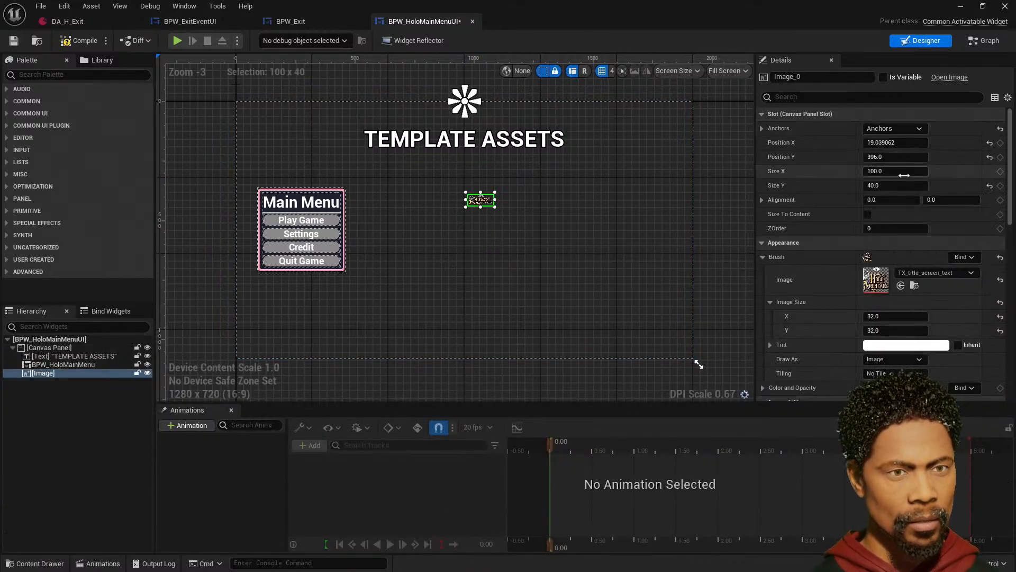
- Reset the logo to its native 305 by 237 size with size to content, and move it to about X -229, Y 336
{"action": "left_click", "coordinate": [1001, 317]}
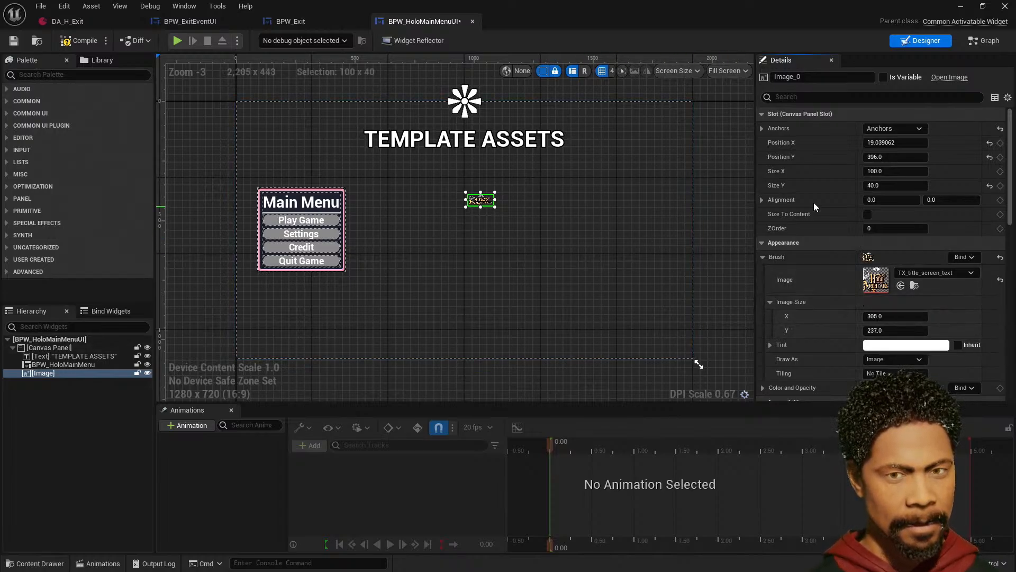
{"action": "left_click", "coordinate": [868, 214]}
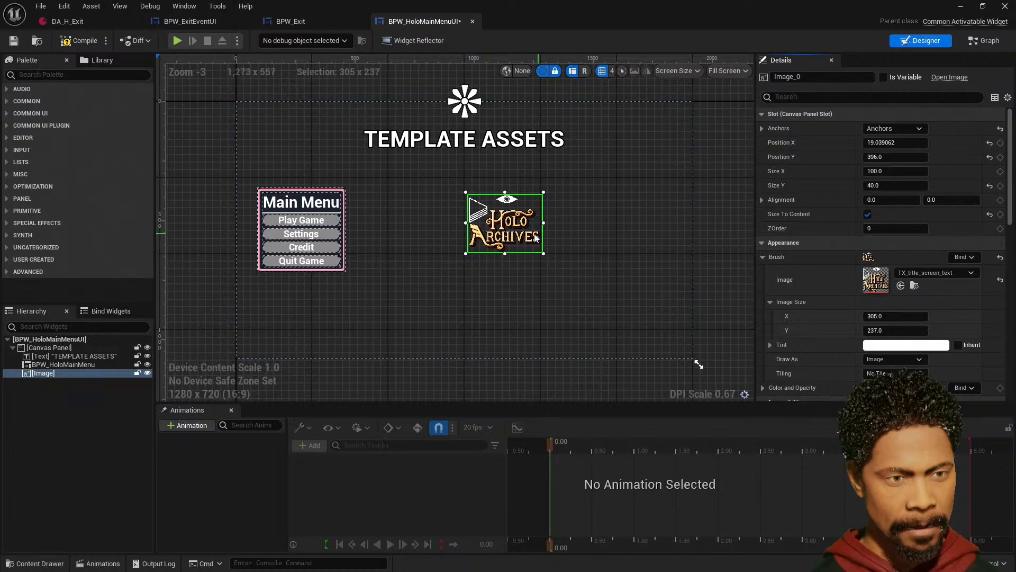
{"action": "left_click_drag", "start_coordinate": [521, 240], "coordinate": [462, 225]}
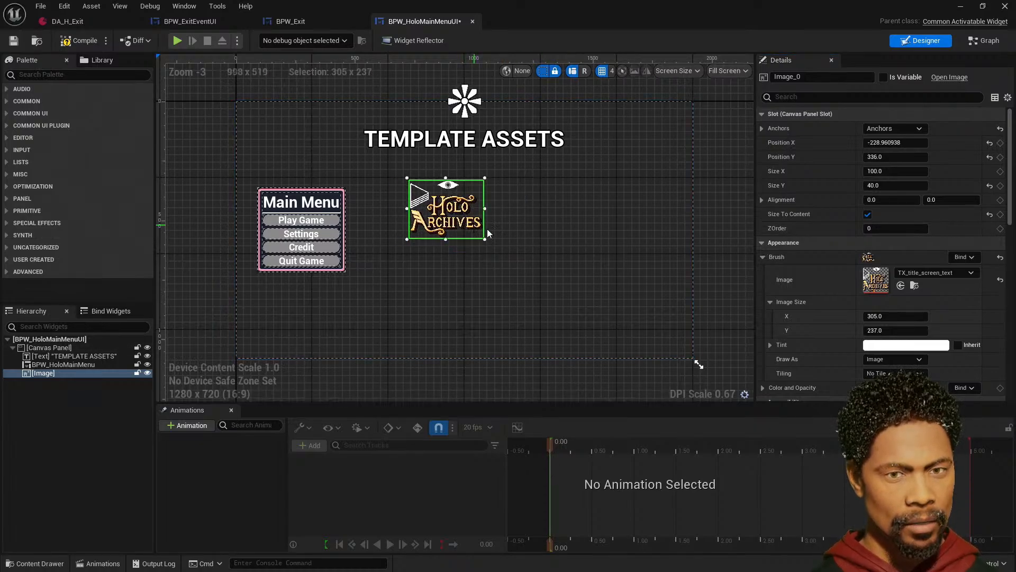
- Set the logo's image size to 1200 by 800 and move it to about X -341, Y 104
{"action": "left_click", "coordinate": [918, 318]}
{"action": "type", "text": "1200"}
{"action": "key", "text": "Return"}
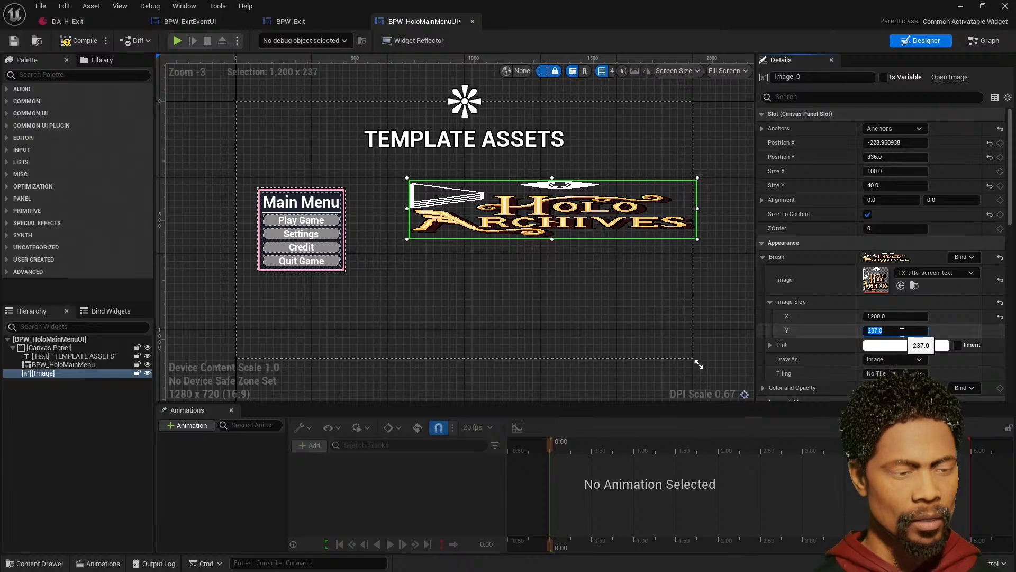
{"action": "left_click", "coordinate": [902, 332]}
{"action": "type", "text": "600"}
{"action": "key", "text": "Return"}
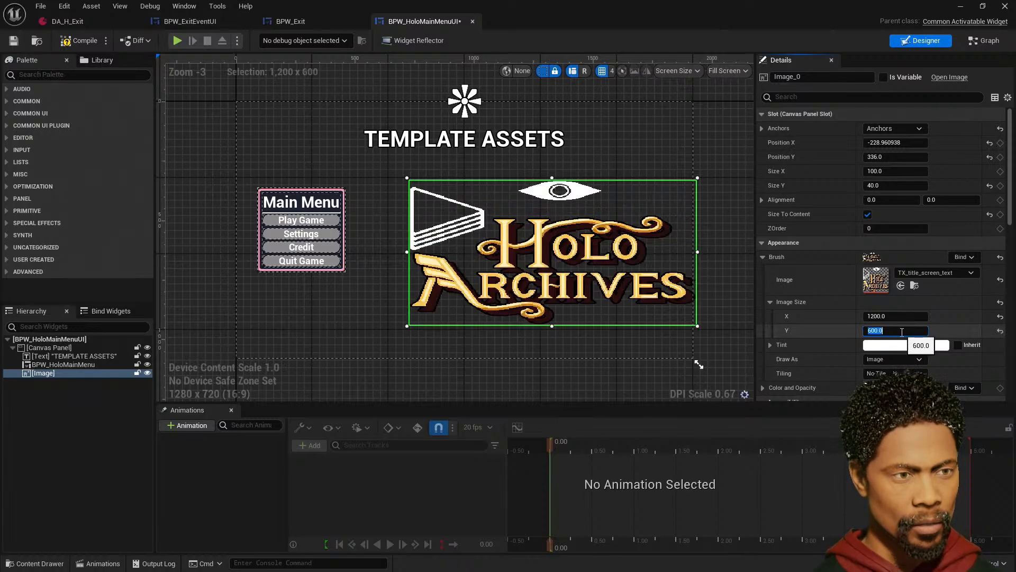
{"action": "type", "text": "800"}
{"action": "key", "text": "Return"}
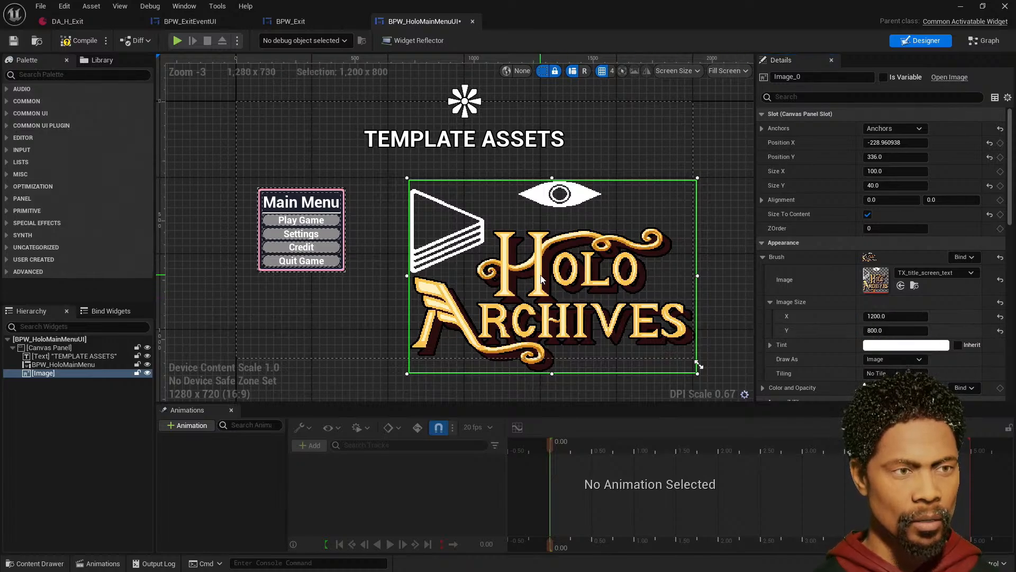
{"action": "left_click_drag", "start_coordinate": [541, 279], "coordinate": [547, 233]}
- Set the logo's image size to 800 by 600 and move it to about X -241, Y 68
{"action": "left_click", "coordinate": [895, 316]}
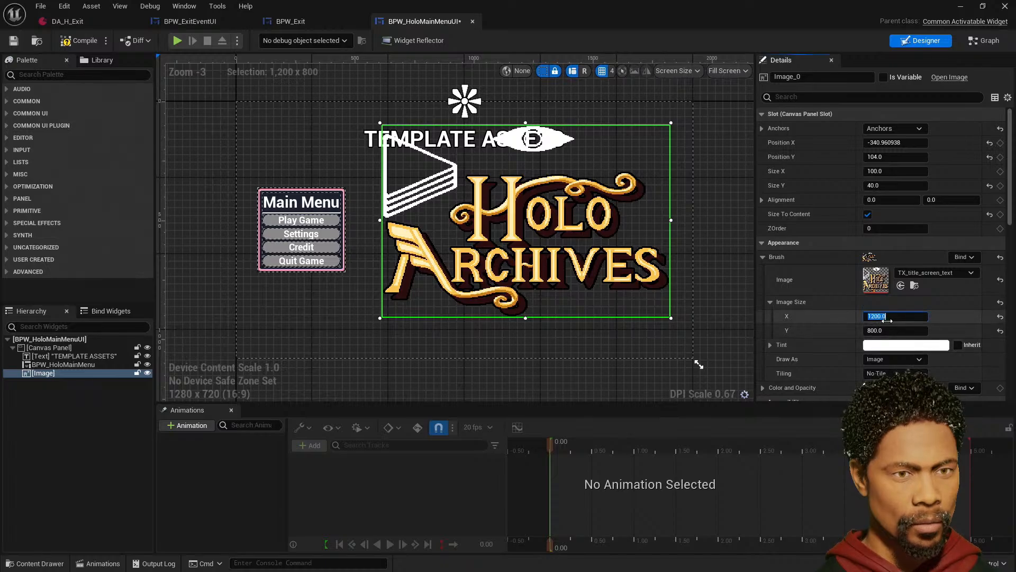
{"action": "key", "text": "Return"}
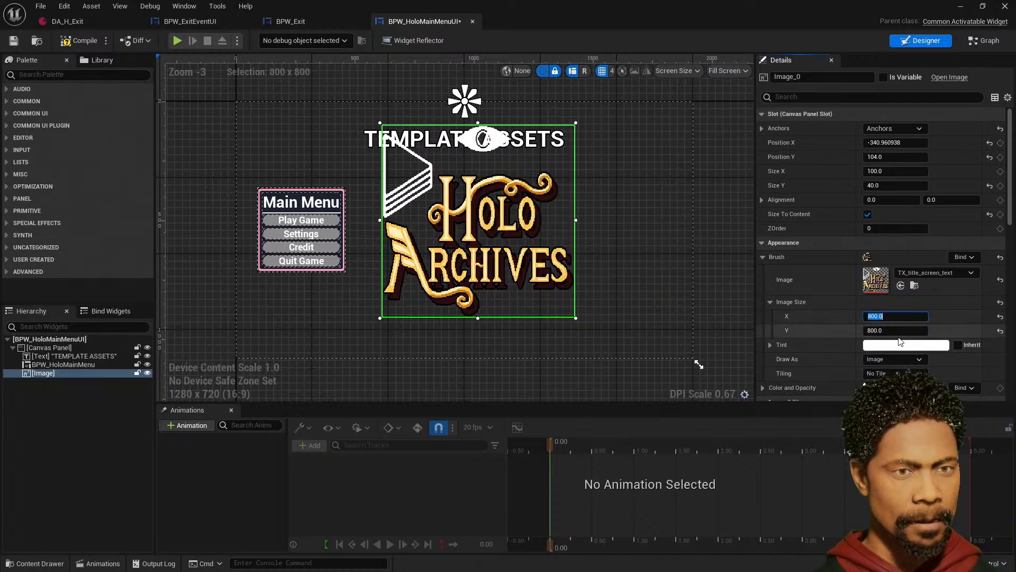
{"action": "left_click", "coordinate": [900, 335]}
{"action": "type", "text": "6"}
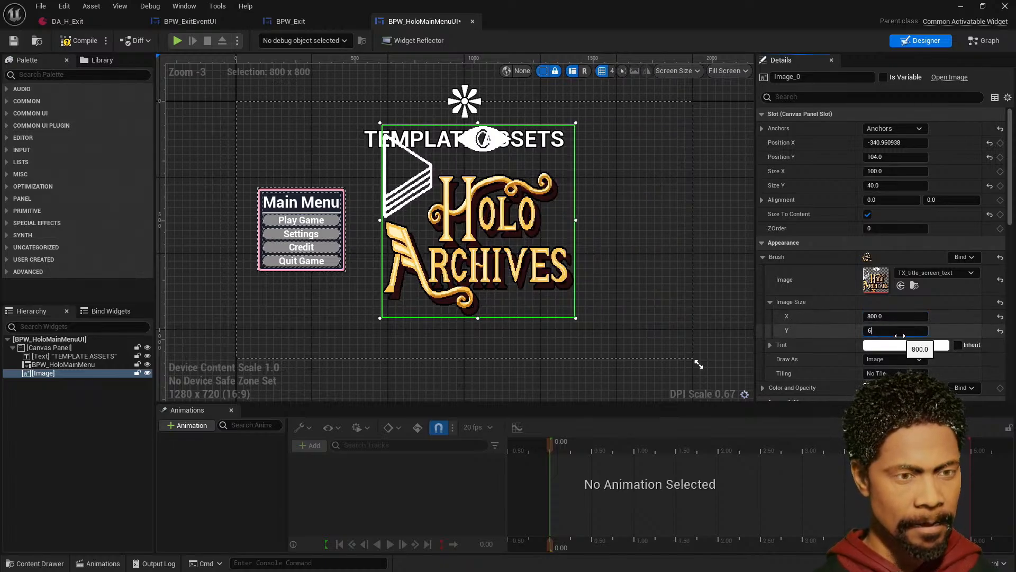
{"action": "type", "text": "00"}
{"action": "key", "text": "Return"}
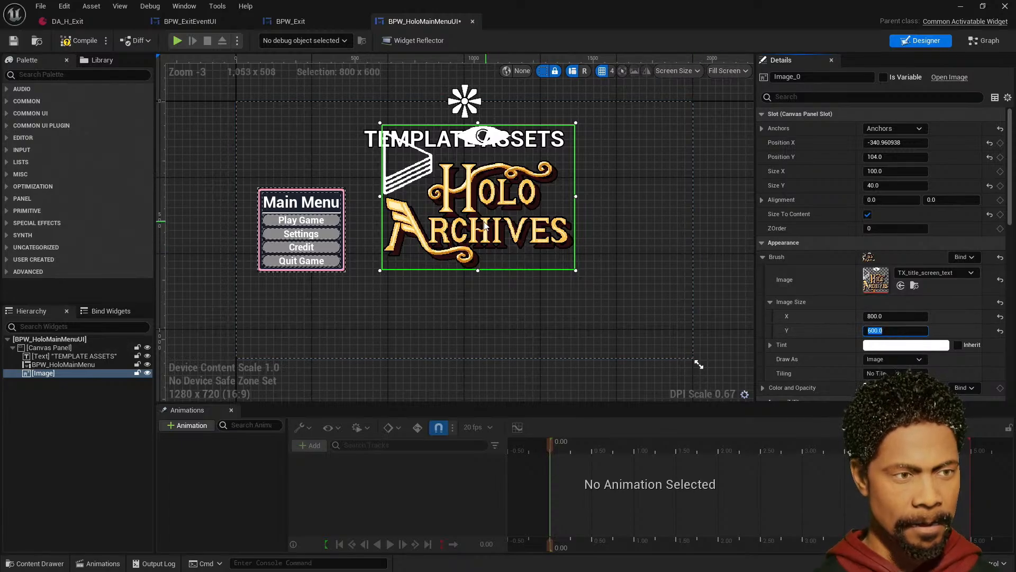
{"action": "left_click_drag", "start_coordinate": [507, 217], "coordinate": [531, 208]}
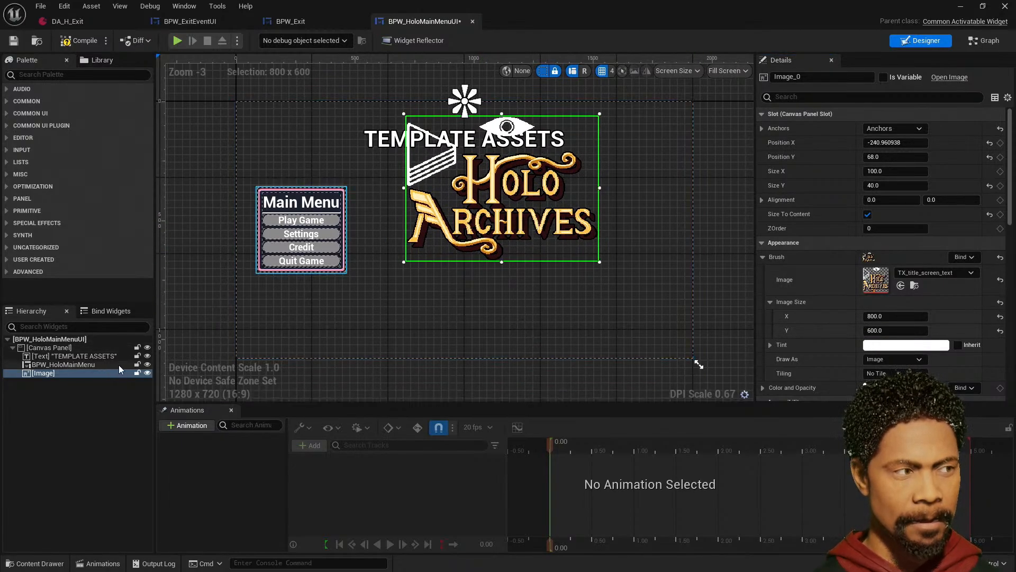
- Delete the TEMPLATE ASSETS text block from the main menu canvas
{"action": "left_click", "coordinate": [147, 365]}
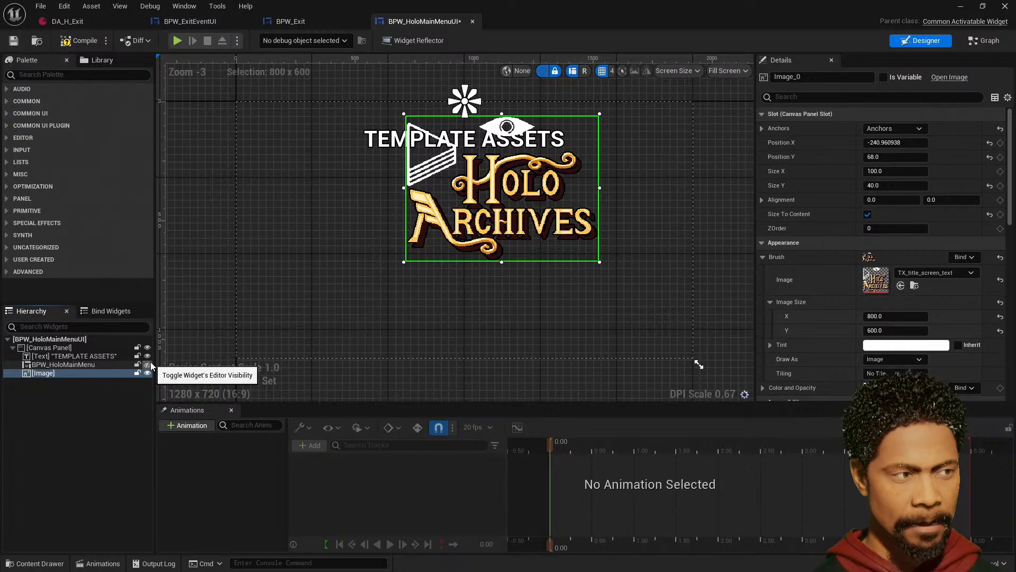
{"action": "left_click", "coordinate": [147, 365]}
{"action": "left_click", "coordinate": [109, 355]}
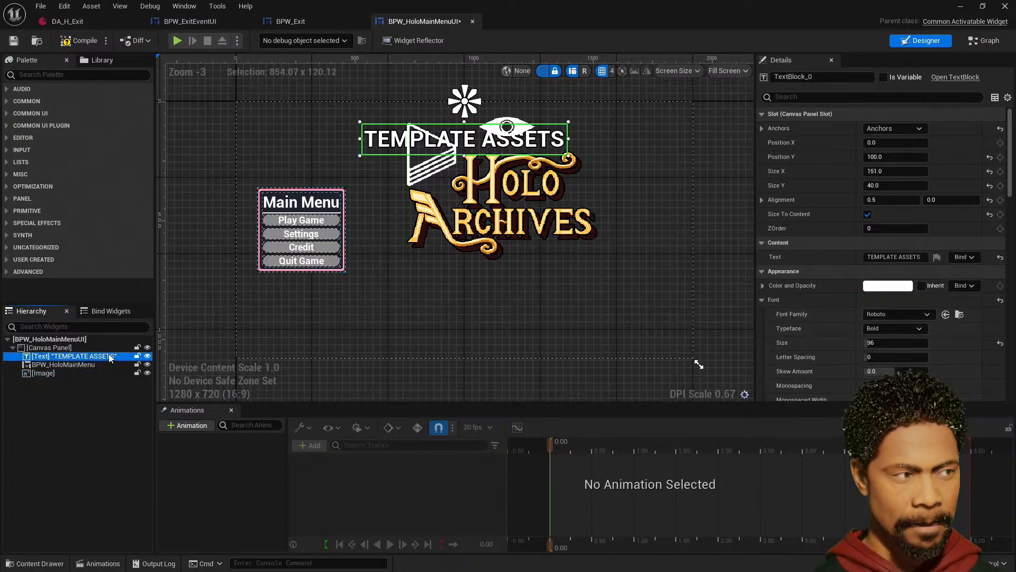
{"action": "key", "text": "Delete"}
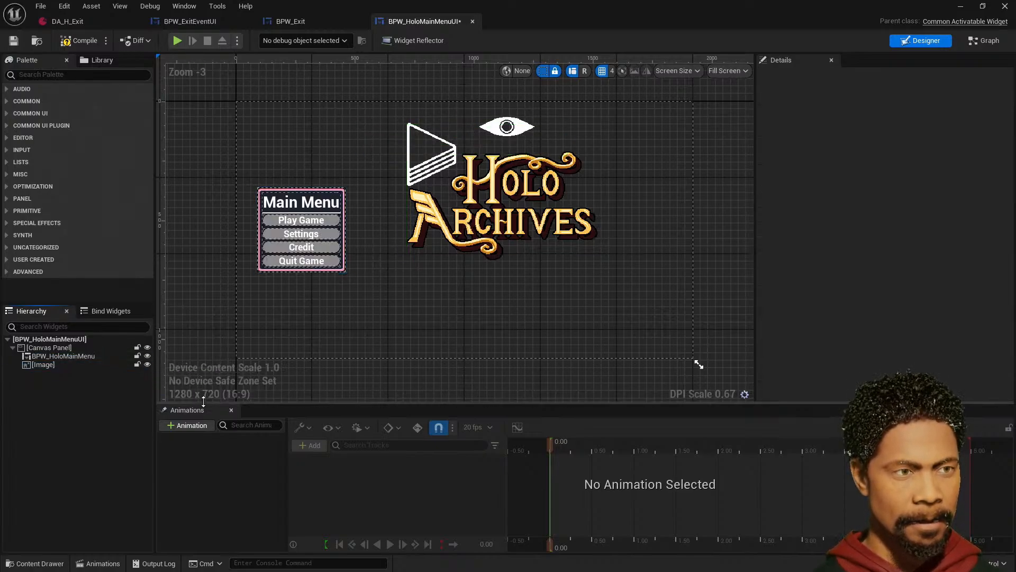
- Anchor the logo to the middle right, move it to about X -1182, Y -305, and compile the widget
{"action": "left_click_drag", "start_coordinate": [518, 203], "coordinate": [540, 245]}
{"action": "left_click", "coordinate": [921, 129]}
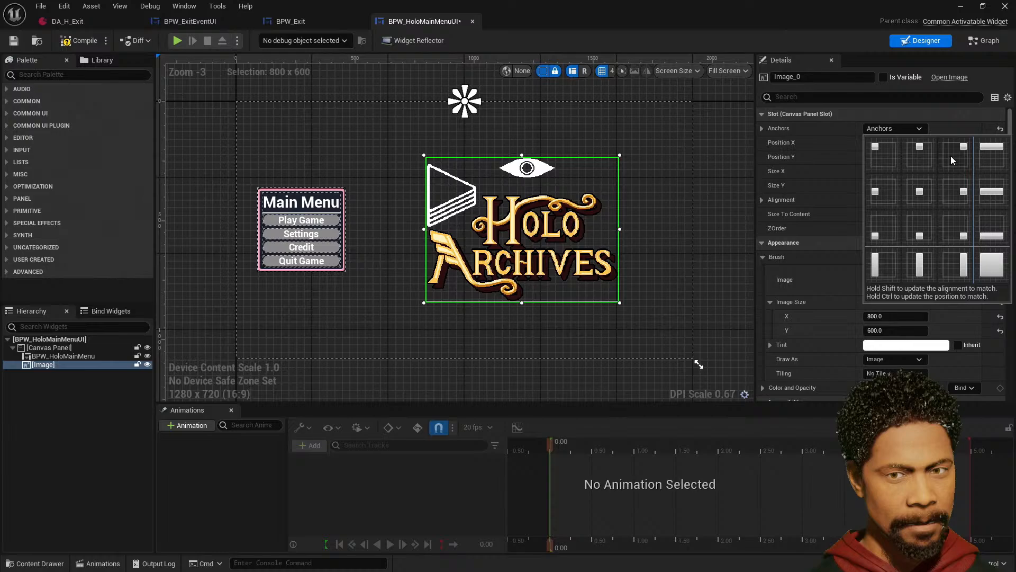
{"action": "left_click", "coordinate": [957, 194]}
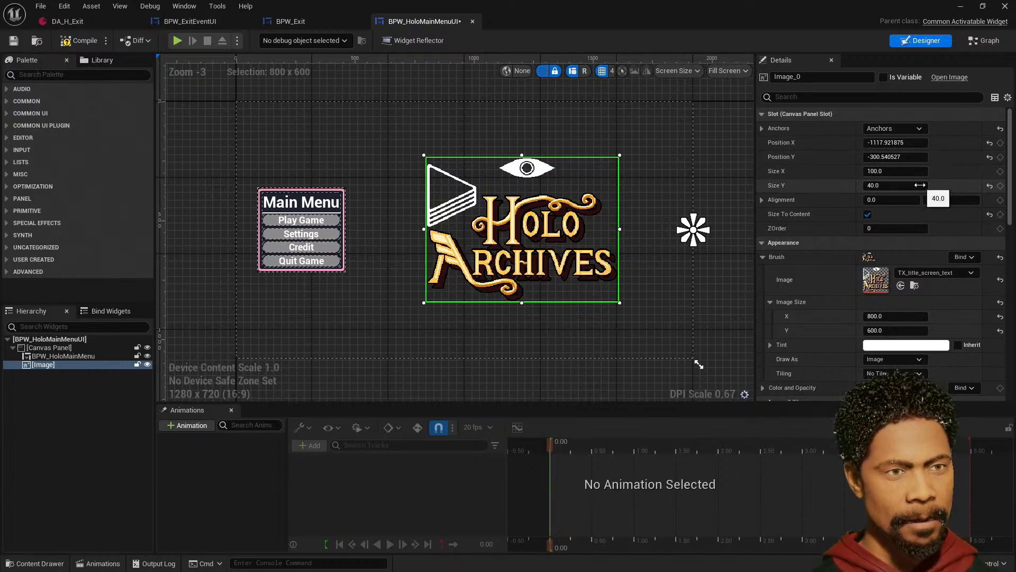
{"action": "left_click_drag", "start_coordinate": [557, 236], "coordinate": [545, 234]}
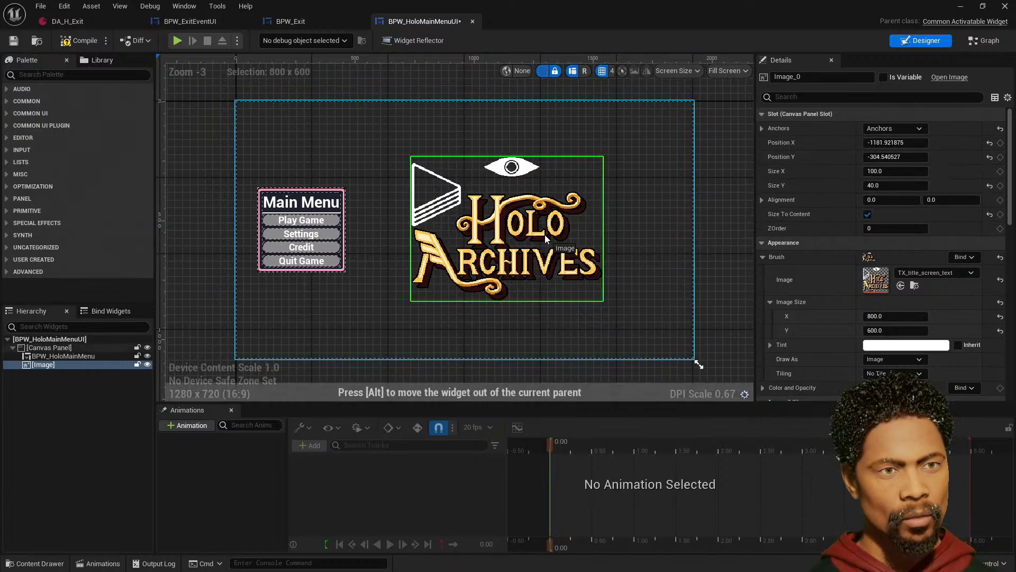
{"action": "left_click", "coordinate": [69, 43]}
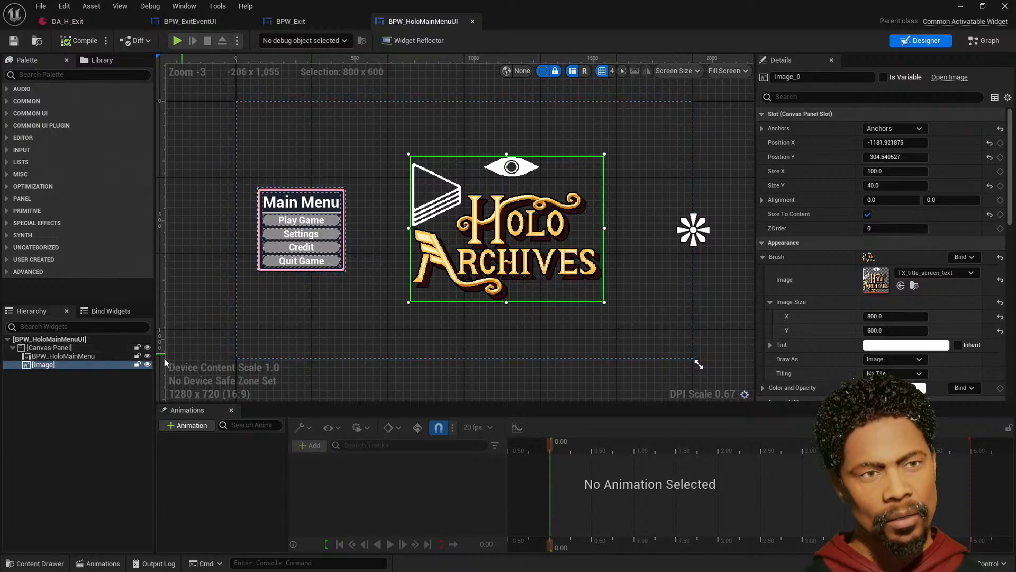
- Locate the widget shown by the Credit button's event, open BPW_HoloCreditNotifyUI, and open its nested BPW_TemplateCreditMenu for editing
{"action": "left_click", "coordinate": [35, 563]}
{"action": "left_click", "coordinate": [268, 249]}
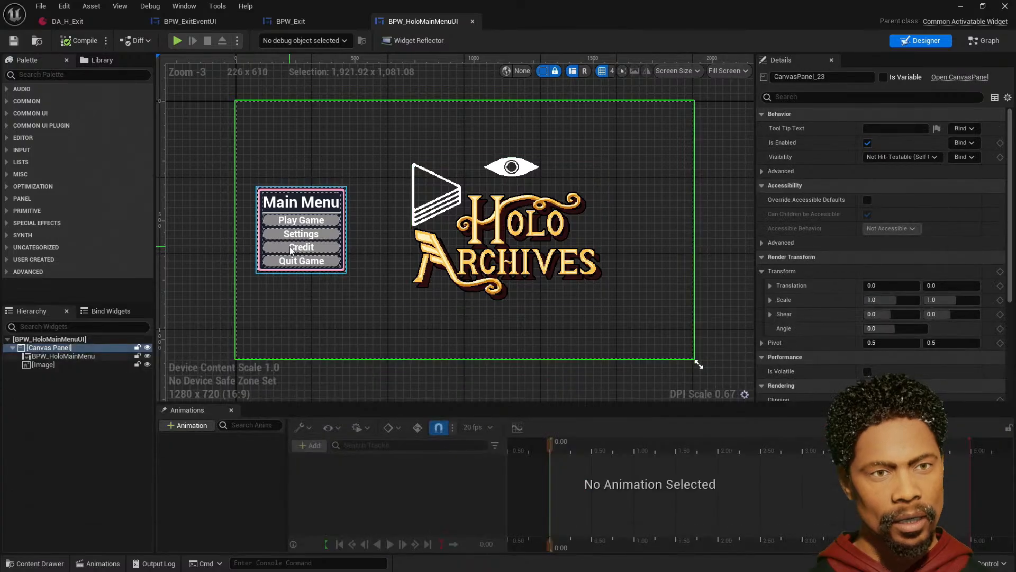
{"action": "left_click", "coordinate": [986, 41]}
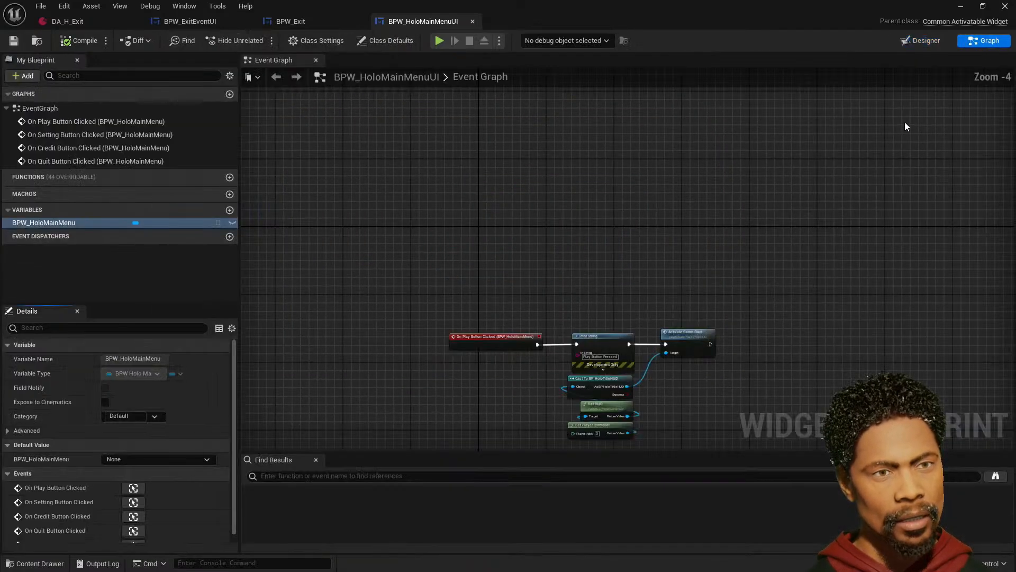
{"action": "right_click_drag", "start_coordinate": [699, 366], "coordinate": [575, 68]}
{"action": "scroll", "coordinate": [554, 287], "scroll_direction": "up", "scroll_amount": 3}
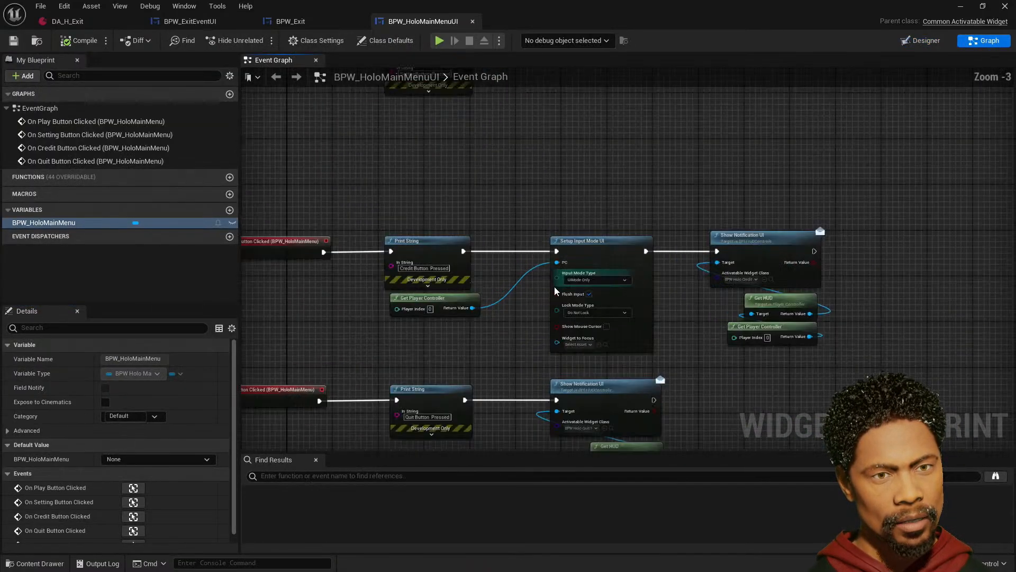
{"action": "right_click_drag", "start_coordinate": [508, 325], "coordinate": [405, 280]}
{"action": "left_click", "coordinate": [742, 235]}
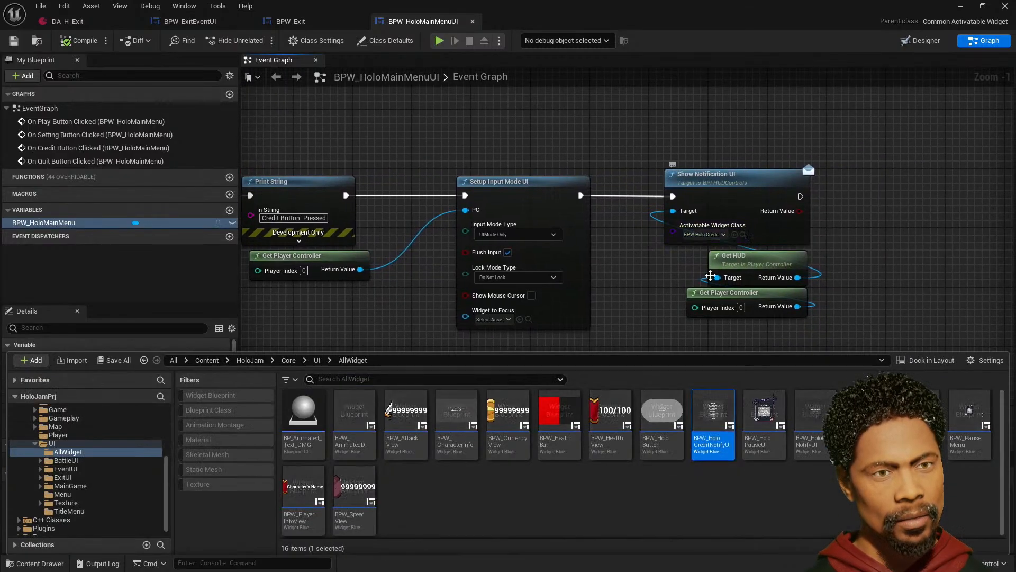
{"action": "double_click", "coordinate": [714, 414]}
{"action": "left_click", "coordinate": [217, 351]}
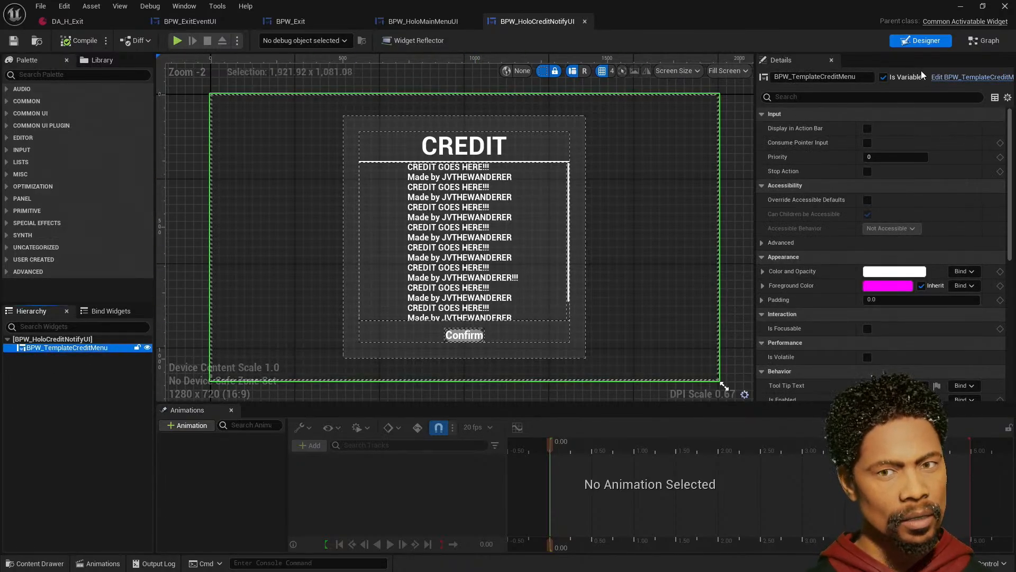
{"action": "left_click", "coordinate": [941, 77]}
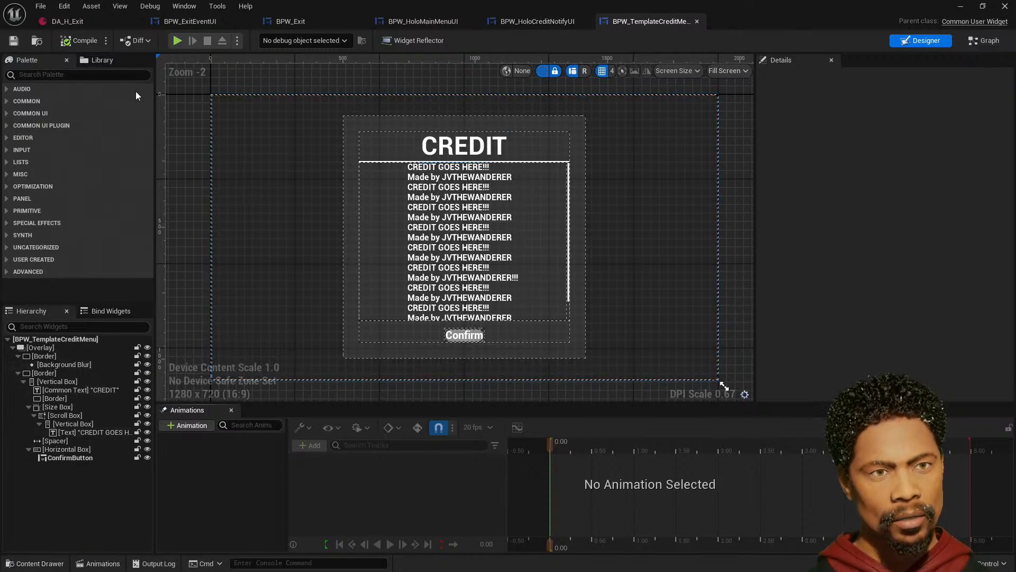
- Duplicate BPW_TemplateCreditMenu in the plugin's Context folder and name the copy BPW_HoloJamCreditMenu
{"action": "left_click", "coordinate": [36, 41]}
{"action": "right_click", "coordinate": [411, 415]}
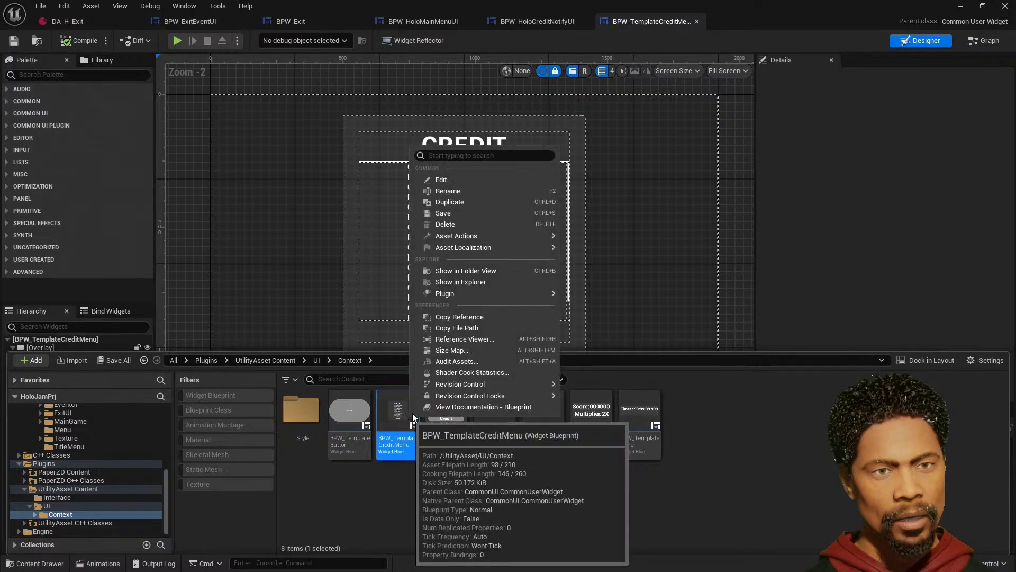
{"action": "left_click", "coordinate": [522, 200]}
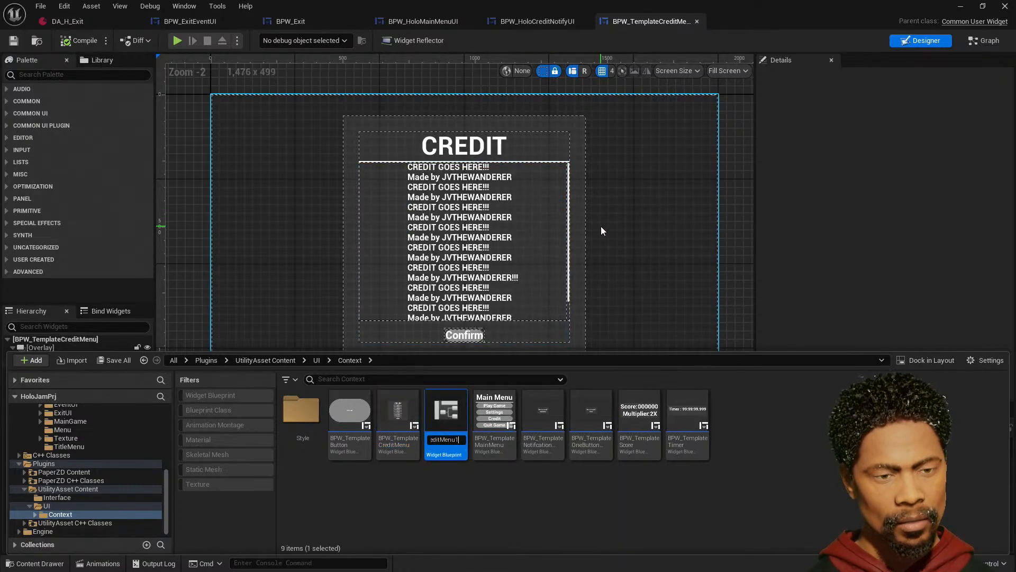
{"action": "key", "text": "BackSpace"}
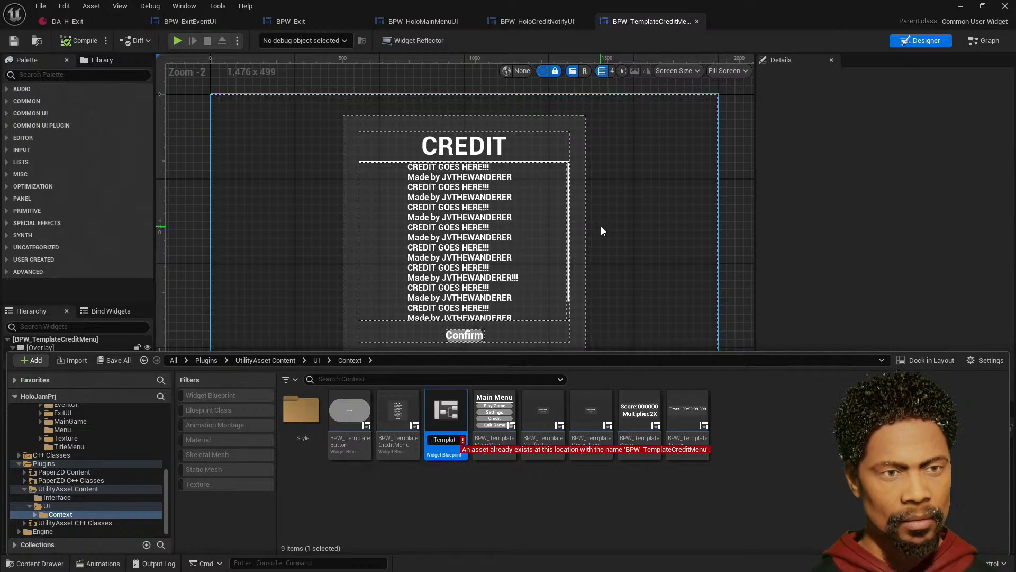
{"action": "key", "text": "Delete"}
{"action": "key", "text": "Delete"}
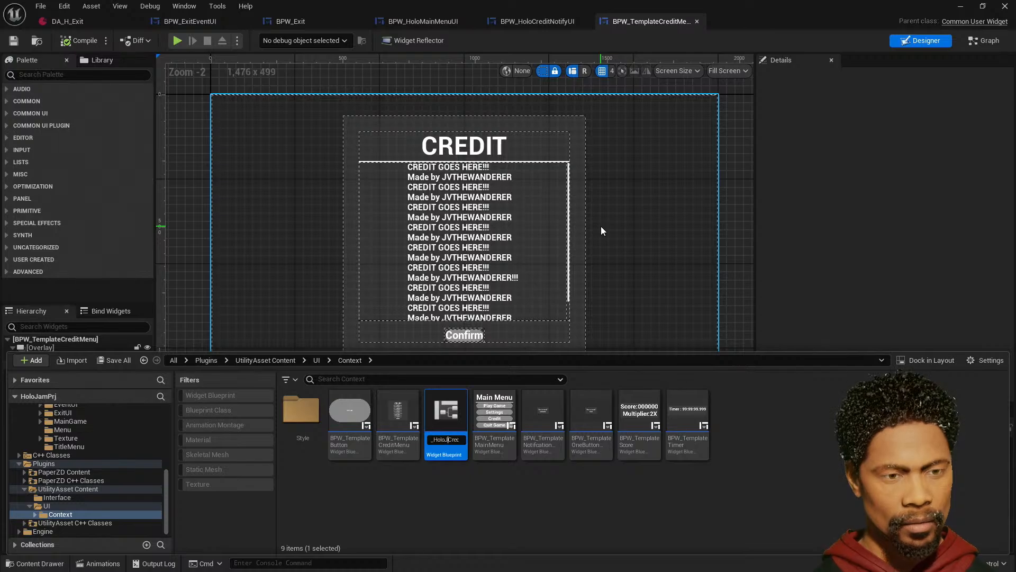
{"action": "key", "text": "Return"}
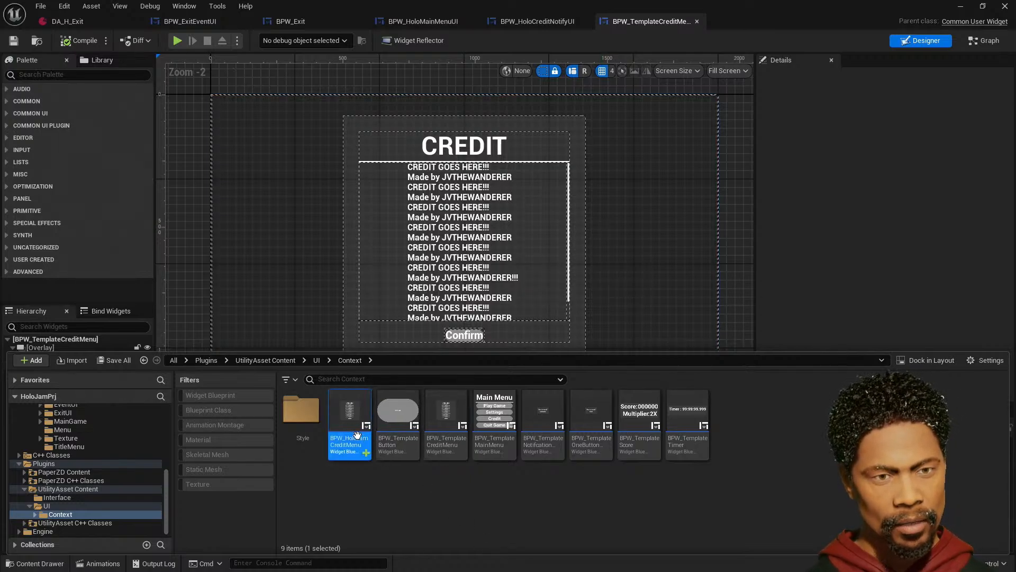
- Move BPW_HoloJamCreditMenu to the HoloJam/Core/UI/TitleMenu folder and open that folder
{"action": "left_click_drag", "start_coordinate": [349, 413], "coordinate": [84, 446]}
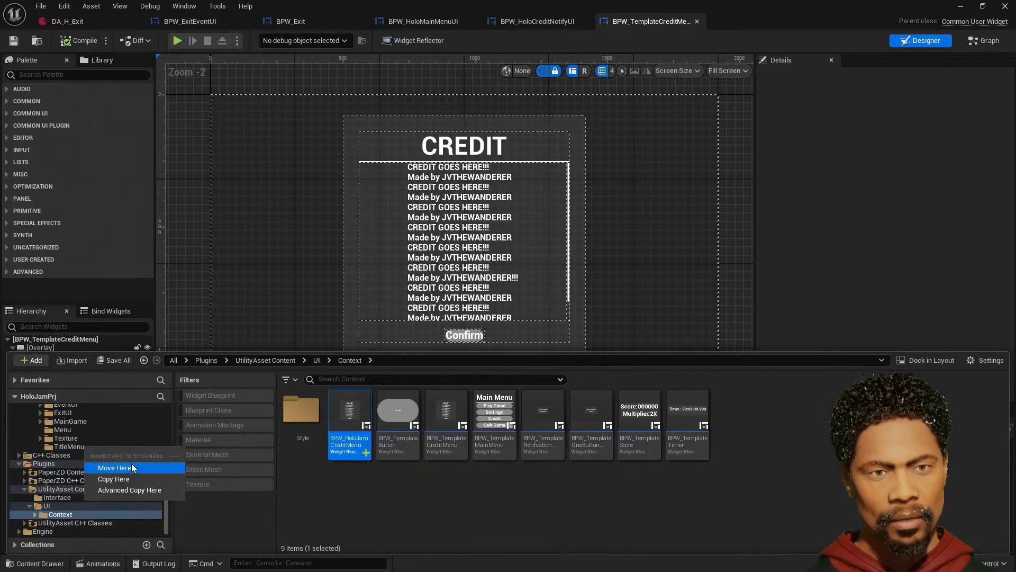
{"action": "left_click", "coordinate": [114, 467]}
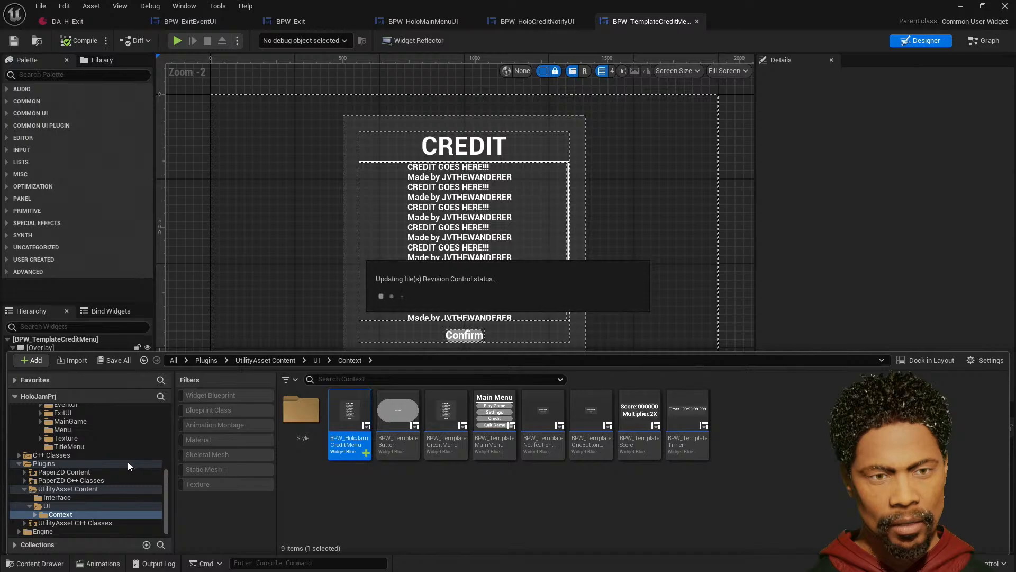
{"action": "scroll", "coordinate": [91, 459], "scroll_direction": "up", "scroll_amount": 2}
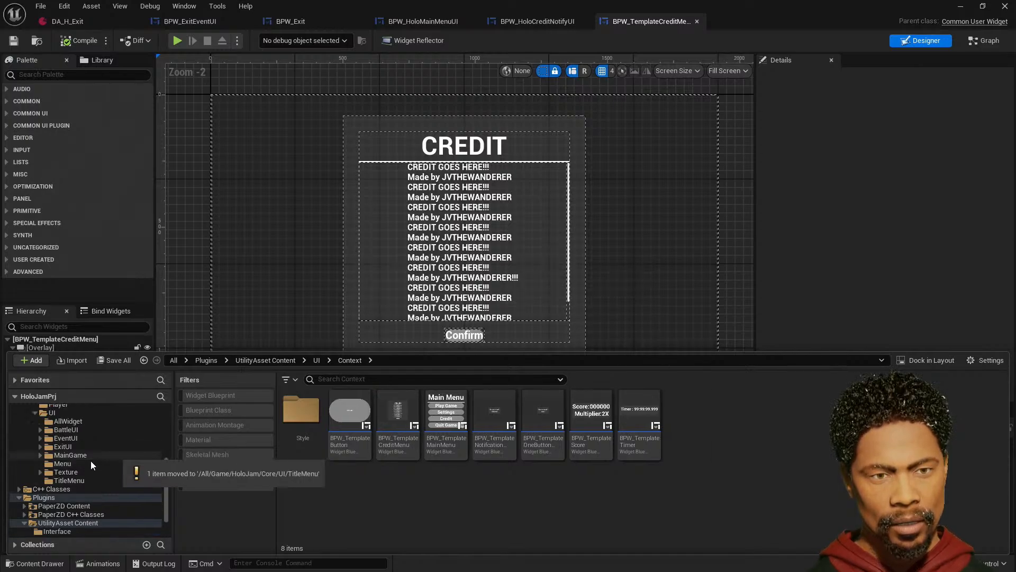
{"action": "left_click", "coordinate": [87, 479]}
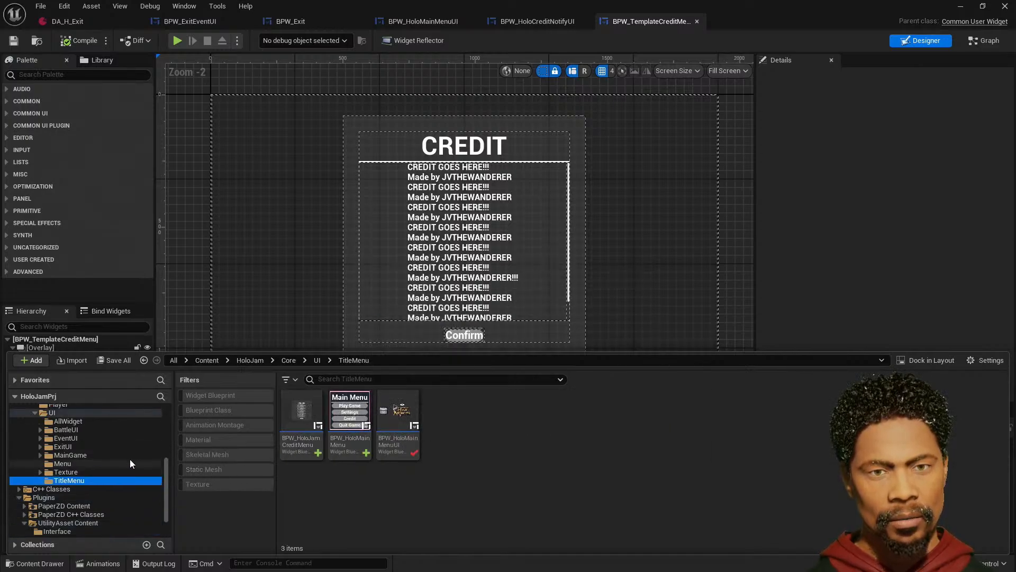
- Move BPW_HoloJamCreditMenu into the HoloJam/Core/UI/AllWidget folder and open that folder
{"action": "scroll", "coordinate": [129, 458], "scroll_direction": "up", "scroll_amount": 2}
{"action": "left_click_drag", "start_coordinate": [301, 415], "coordinate": [95, 455]}
{"action": "left_click", "coordinate": [124, 471]}
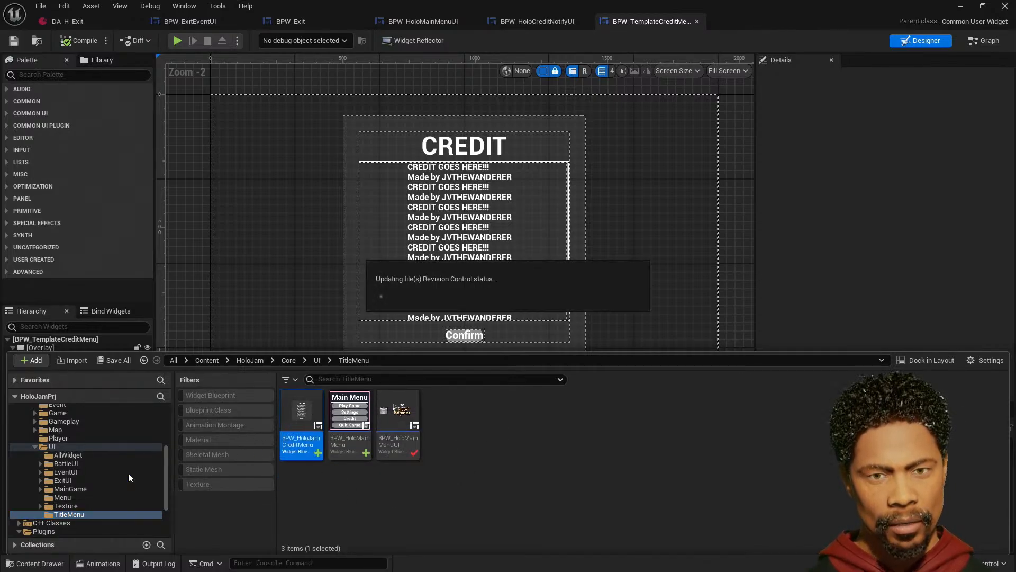
{"action": "left_click", "coordinate": [83, 455]}
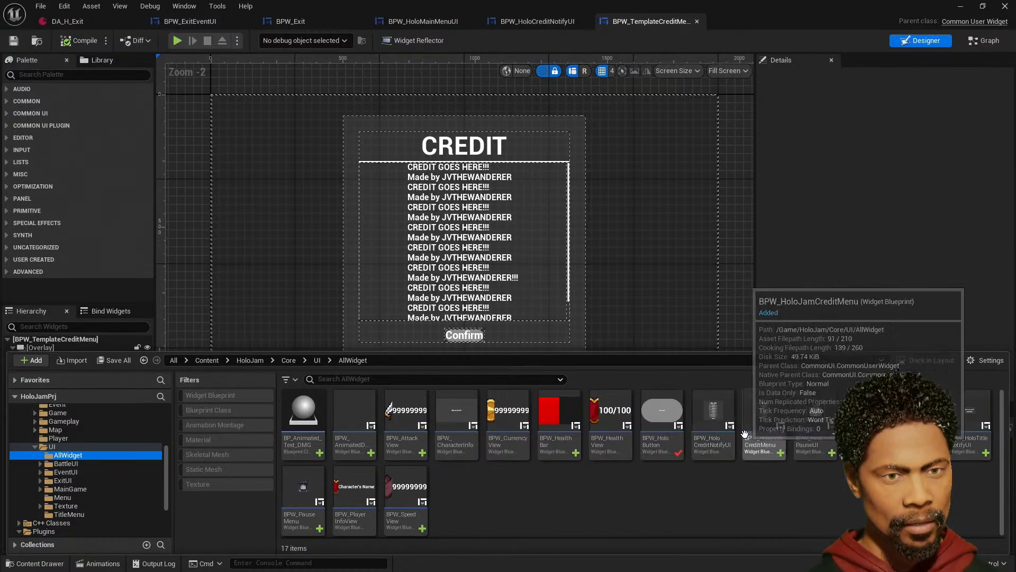
- Open BPW_HoloJamCreditMenu for editing and clear all placeholder text from the credit text block inside its scroll box
{"action": "double_click", "coordinate": [761, 418]}
{"action": "left_click", "coordinate": [488, 283]}
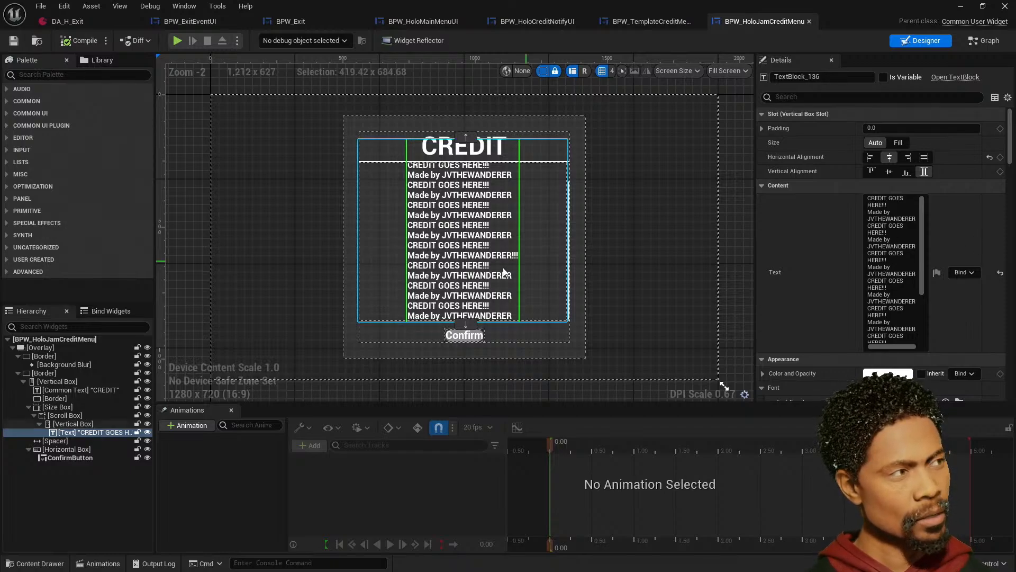
{"action": "left_click_drag", "start_coordinate": [892, 336], "coordinate": [849, 198]}
{"action": "key", "text": "BackSpace"}
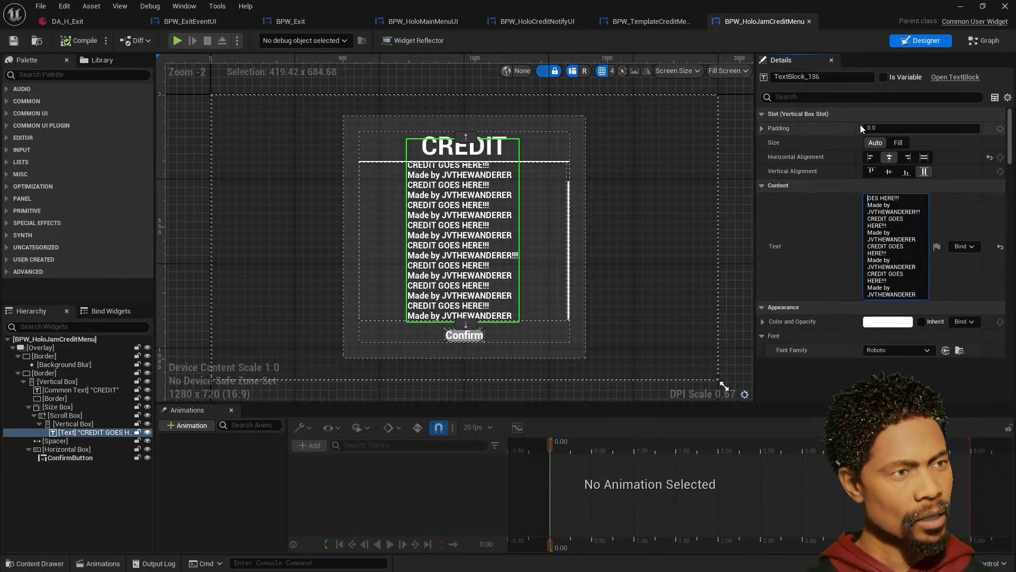
{"action": "key", "text": "Delete"}
{"action": "key", "text": "Delete"}
{"action": "key", "text": "Delete"}
{"action": "key", "text": "Delete"}
{"action": "key", "text": "Delete"}
{"action": "key", "text": "Delete"}
{"action": "key", "text": "Delete"}
{"action": "key", "text": "Delete"}
{"action": "key", "text": "Delete"}
{"action": "key", "text": "Delete"}
{"action": "key", "text": "Delete"}
{"action": "key", "text": "Delete"}
{"action": "key", "text": "Delete"}
{"action": "key", "text": "Delete"}
{"action": "key", "text": "Delete"}
{"action": "key", "text": "Delete"}
{"action": "key", "text": "Delete"}
{"action": "key", "text": "Delete"}
{"action": "key", "text": "Delete"}
{"action": "key", "text": "Delete"}
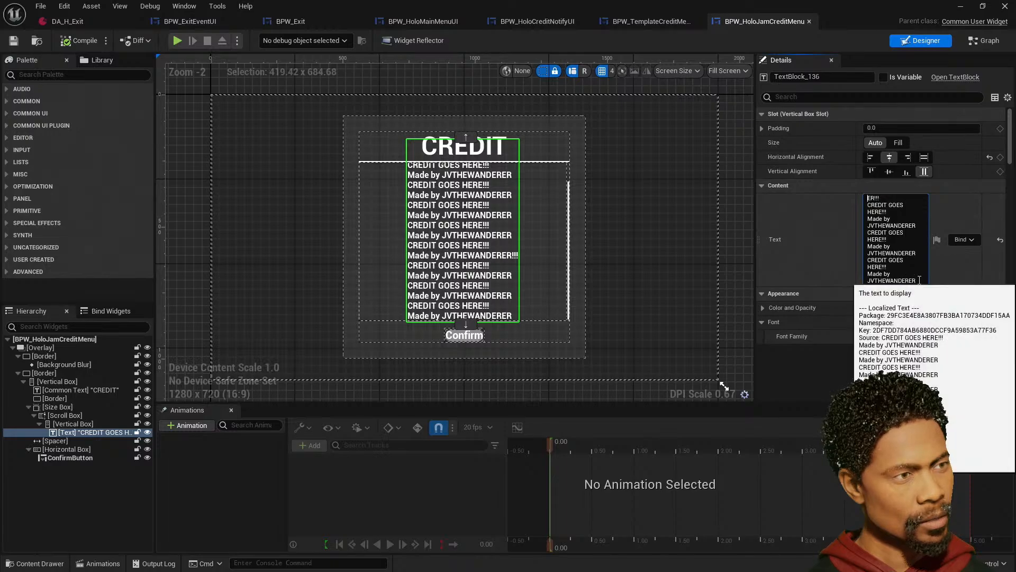
{"action": "key", "text": "ctrl+a"}
{"action": "key", "text": "BackSpace"}
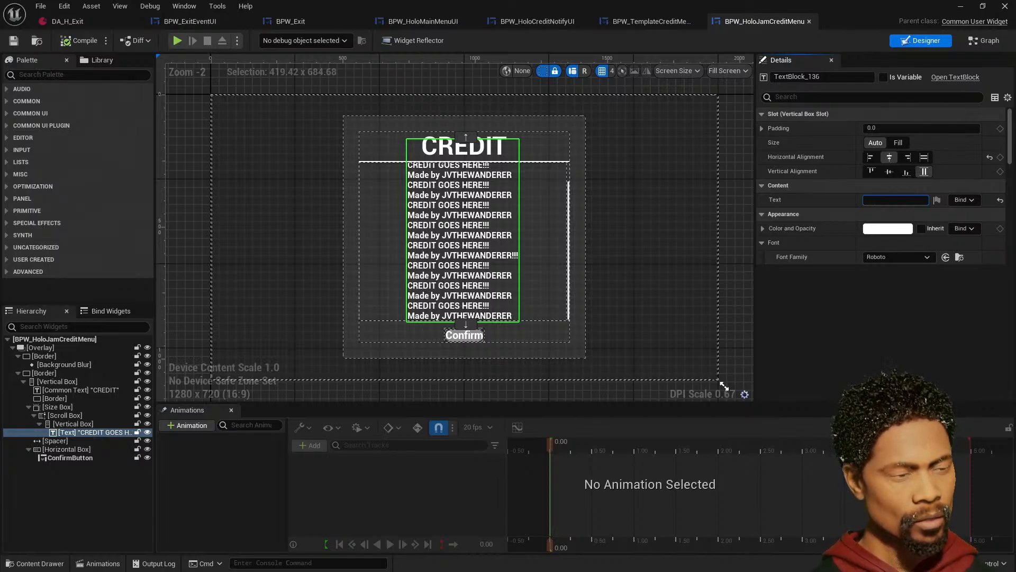
- Set the credit text block's content to the creator's name followed by " - Programmer, VFX, Level Designer"
{"action": "type", "text": "JC"}
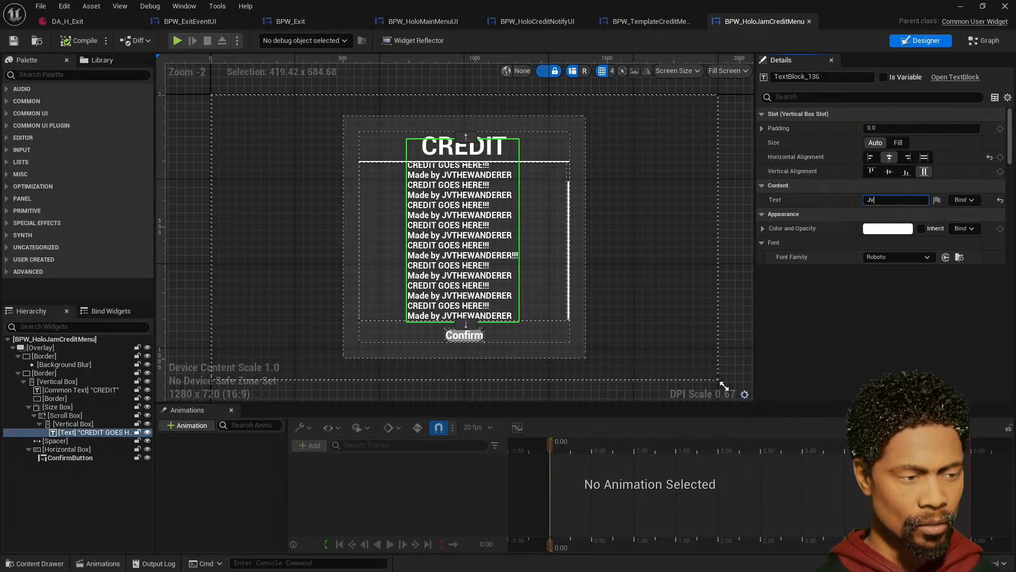
{"action": "type", "text": " the "}
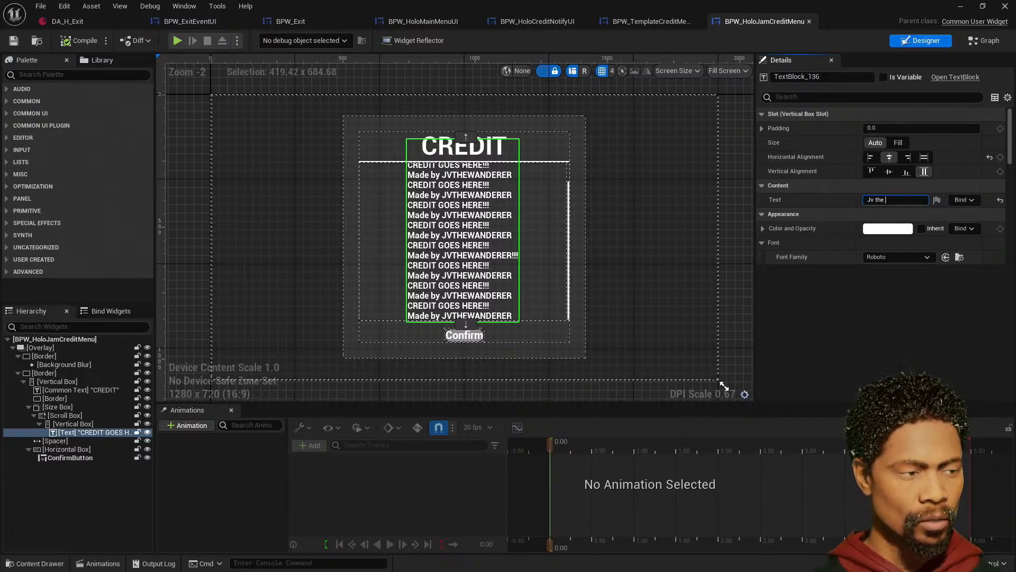
{"action": "type", "text": "Wander"}
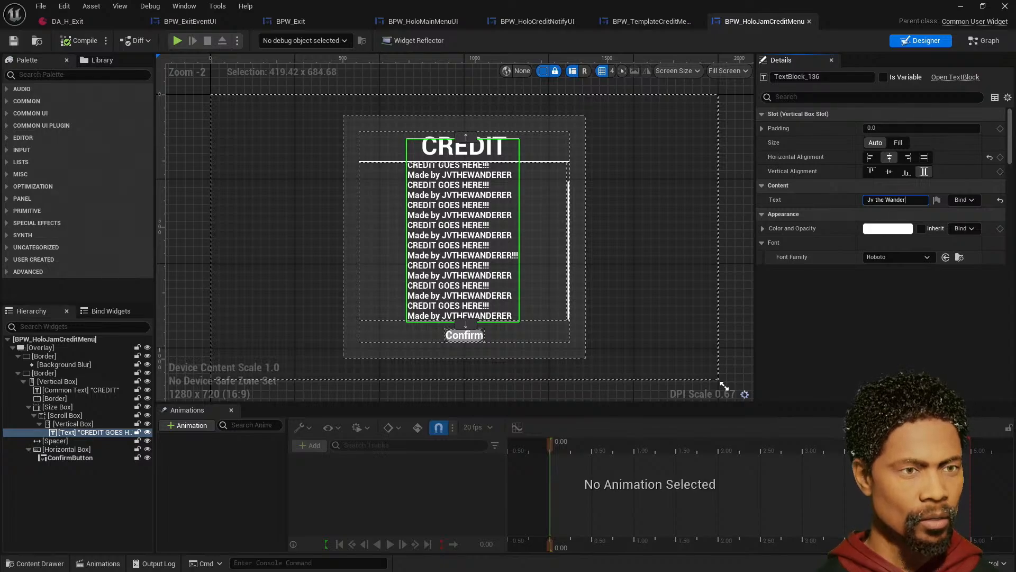
{"action": "type", "text": "er - "}
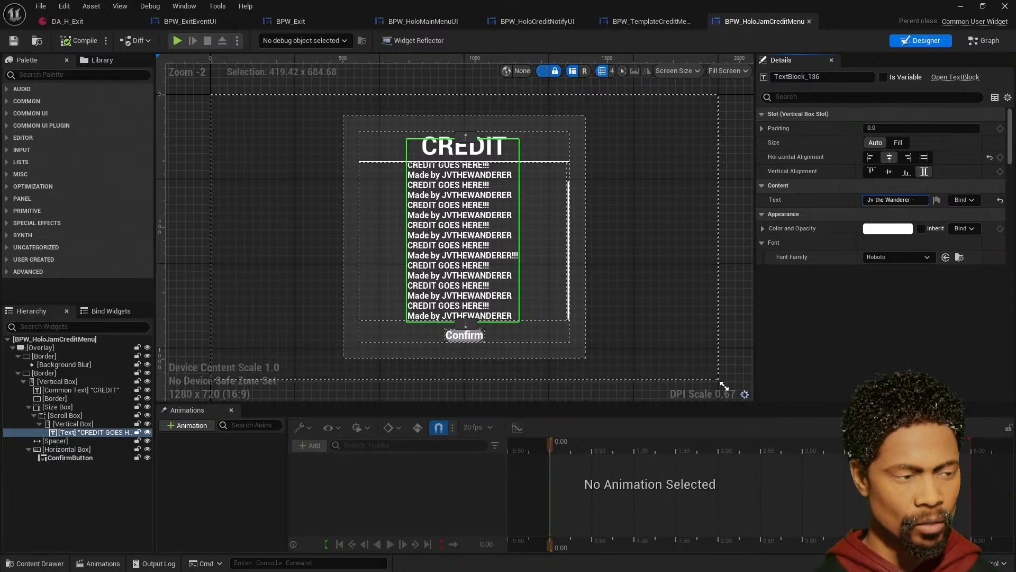
{"action": "type", "text": "Programmer"}
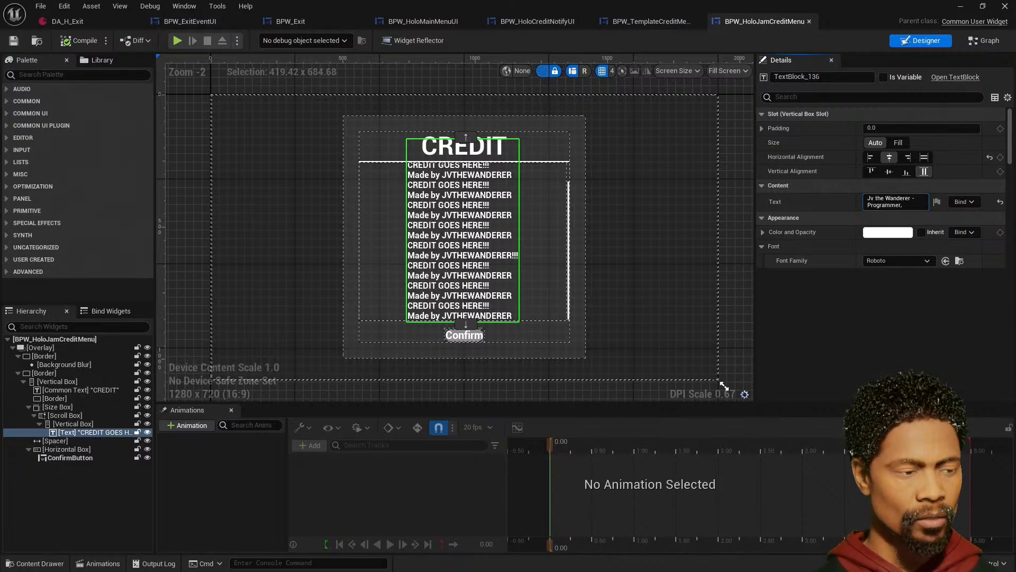
{"action": "type", "text": ", #"}
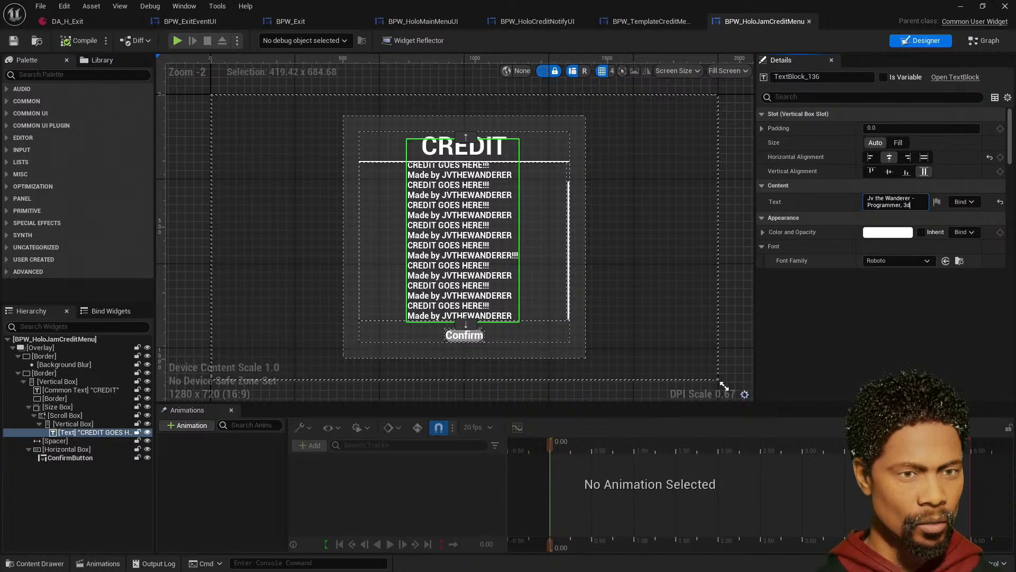
{"action": "type", "text": "d"}
{"action": "key", "text": "BackSpace"}
{"action": "type", "text": "D"}
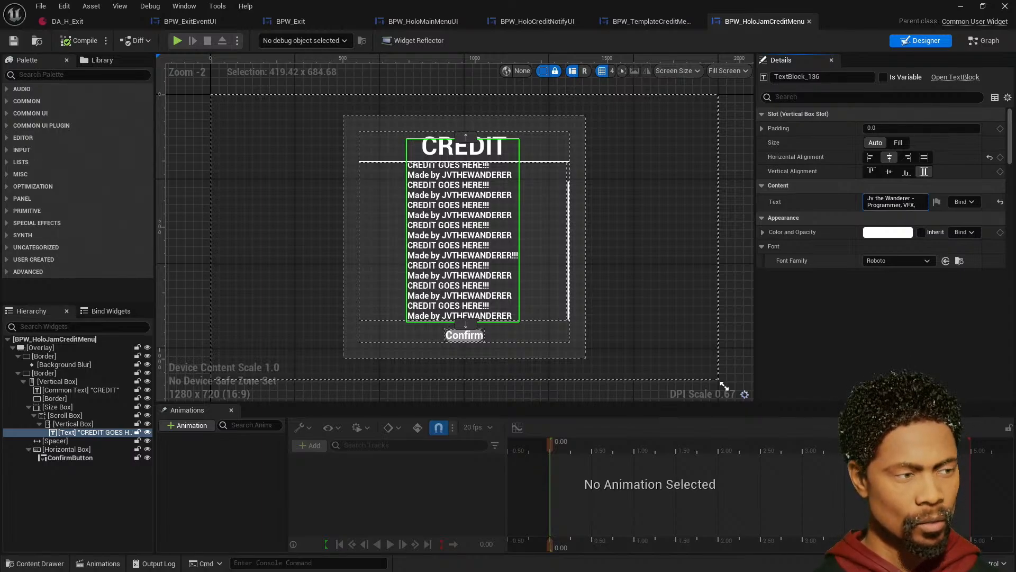
{"action": "type", "text": "Level "}
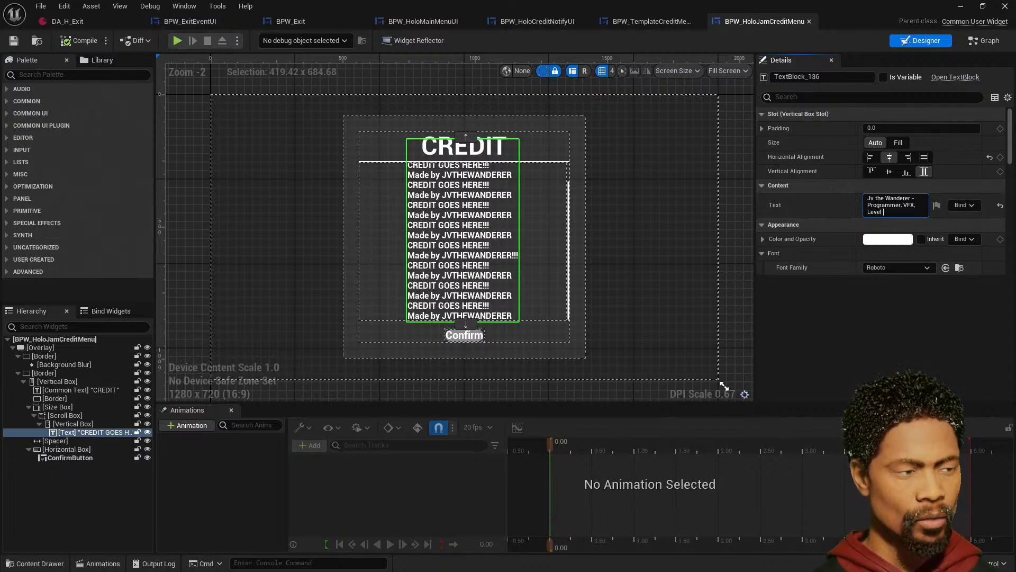
{"action": "type", "text": "Designe"}
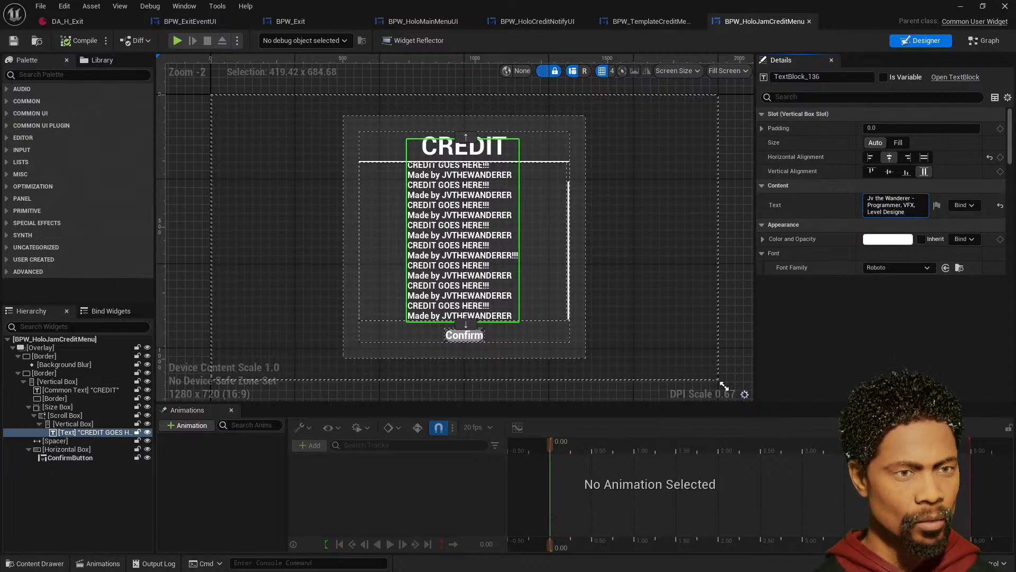
{"action": "type", "text": "r"}
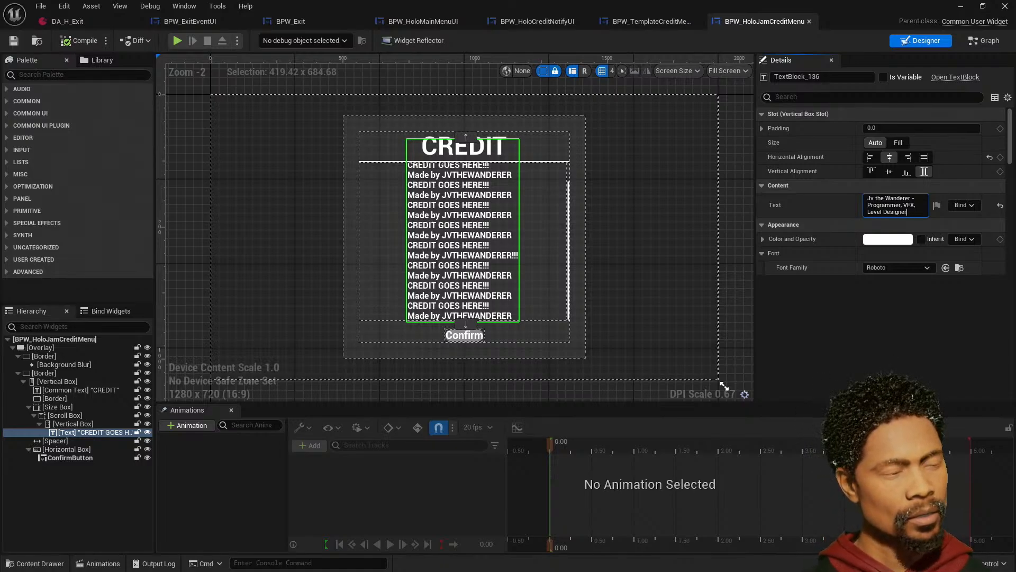
{"action": "key", "text": "Return"}
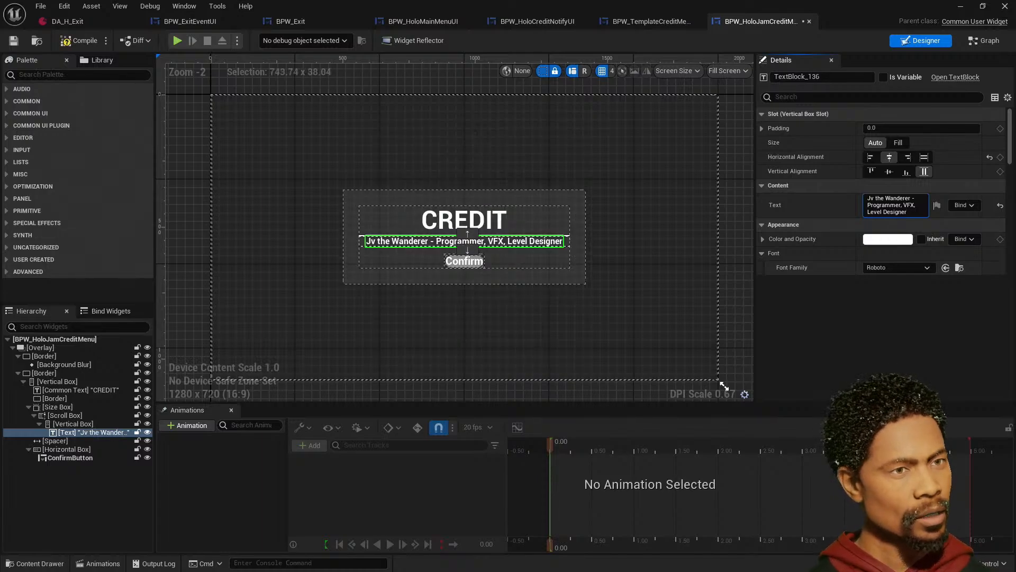